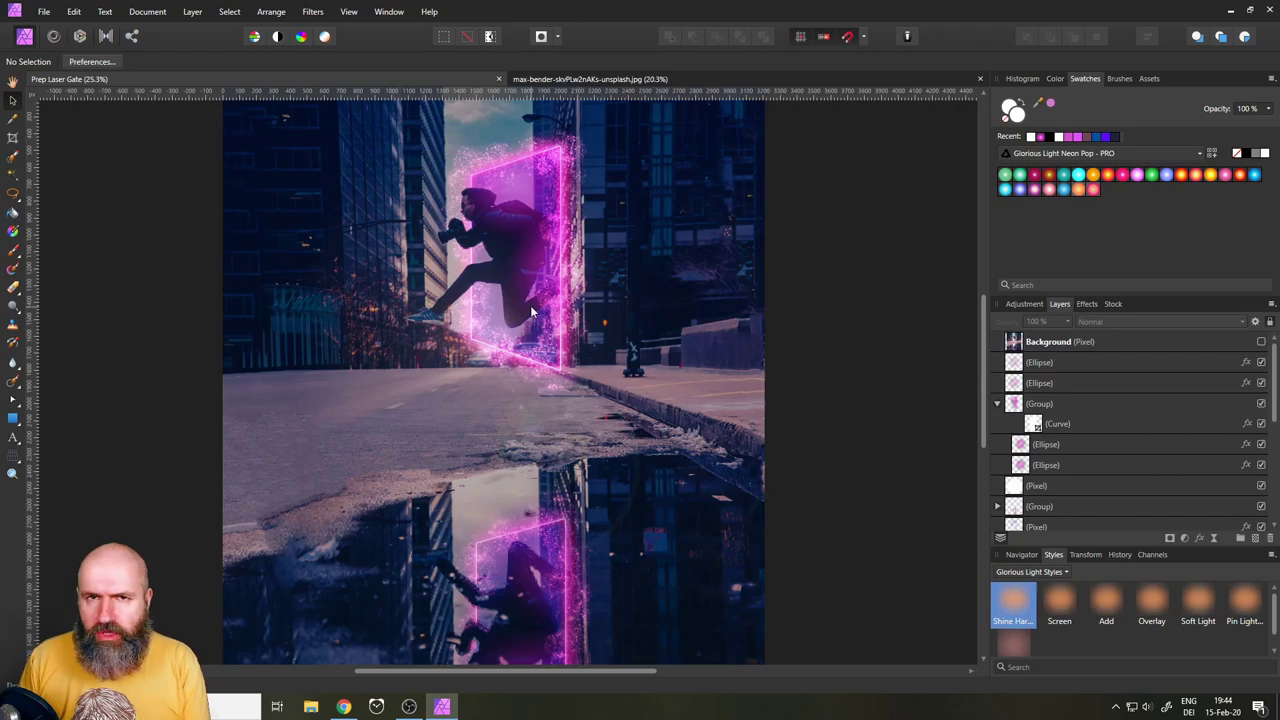
# Compare the finished gate effect with the original photo by toggling the Background layer, and close Prep Laser Gate without saving
pyautogui.click(1260, 342)
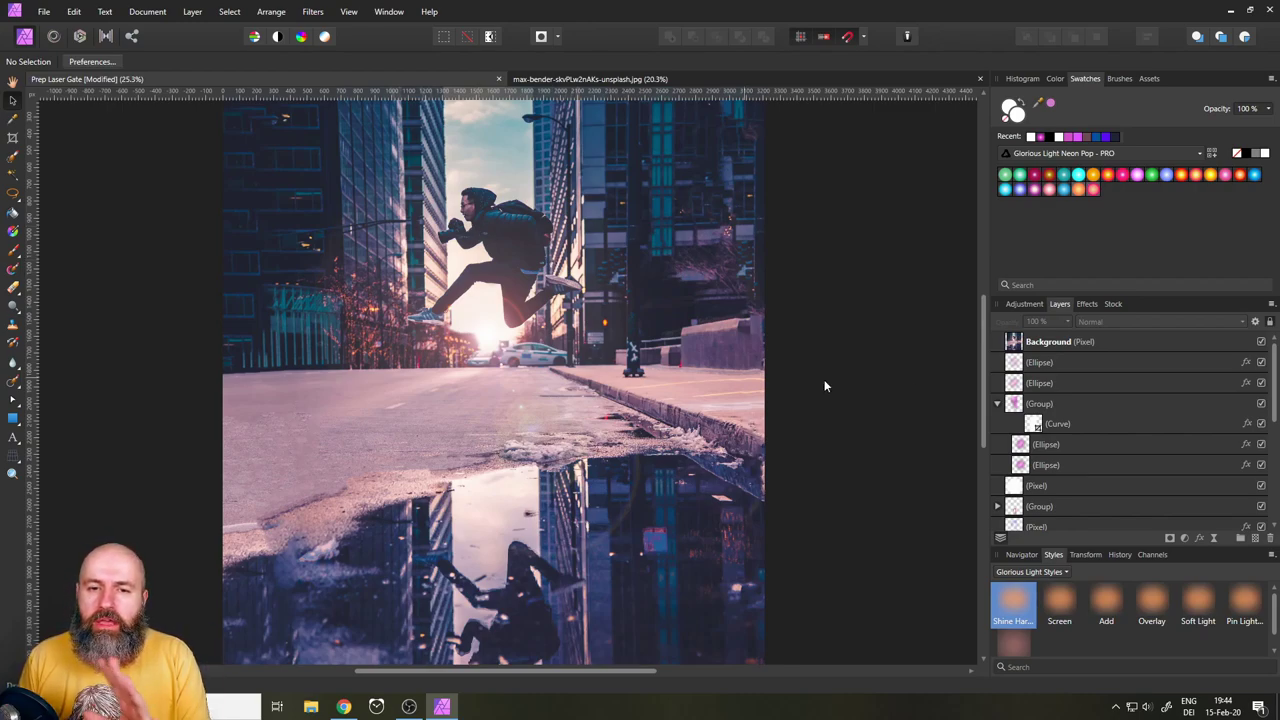
pyautogui.click(1261, 342)
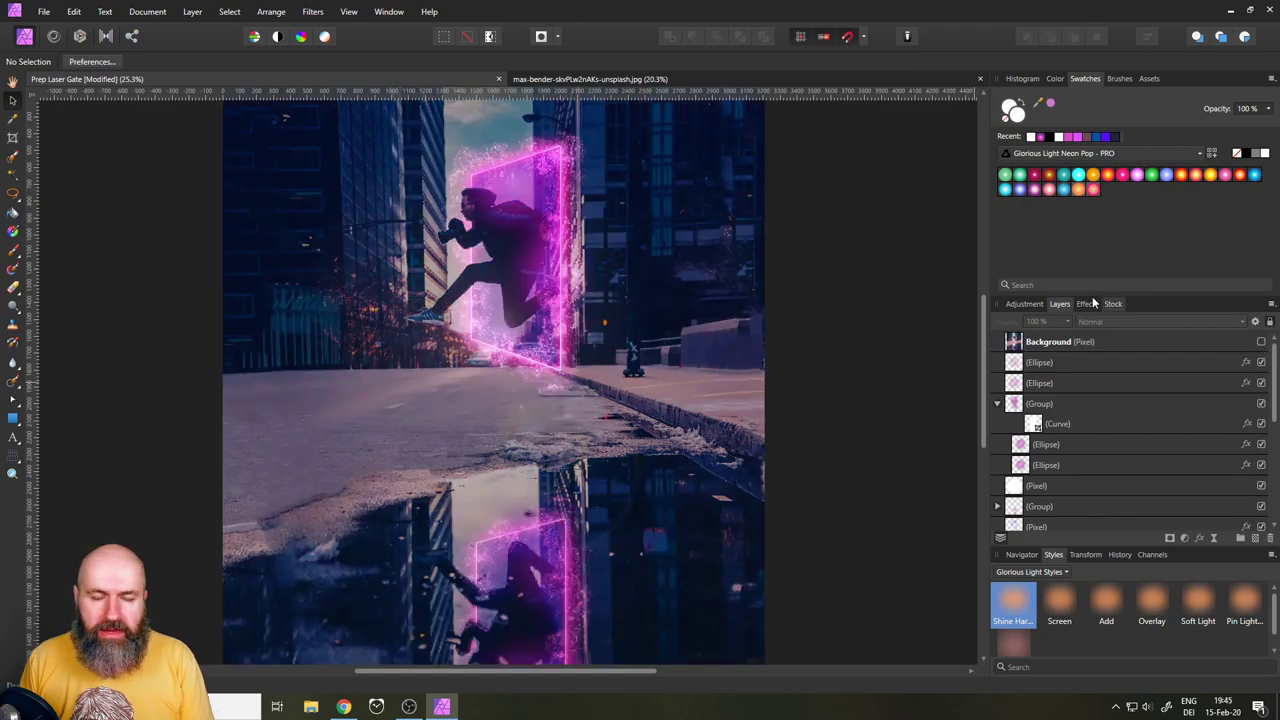
pyautogui.click(499, 79)
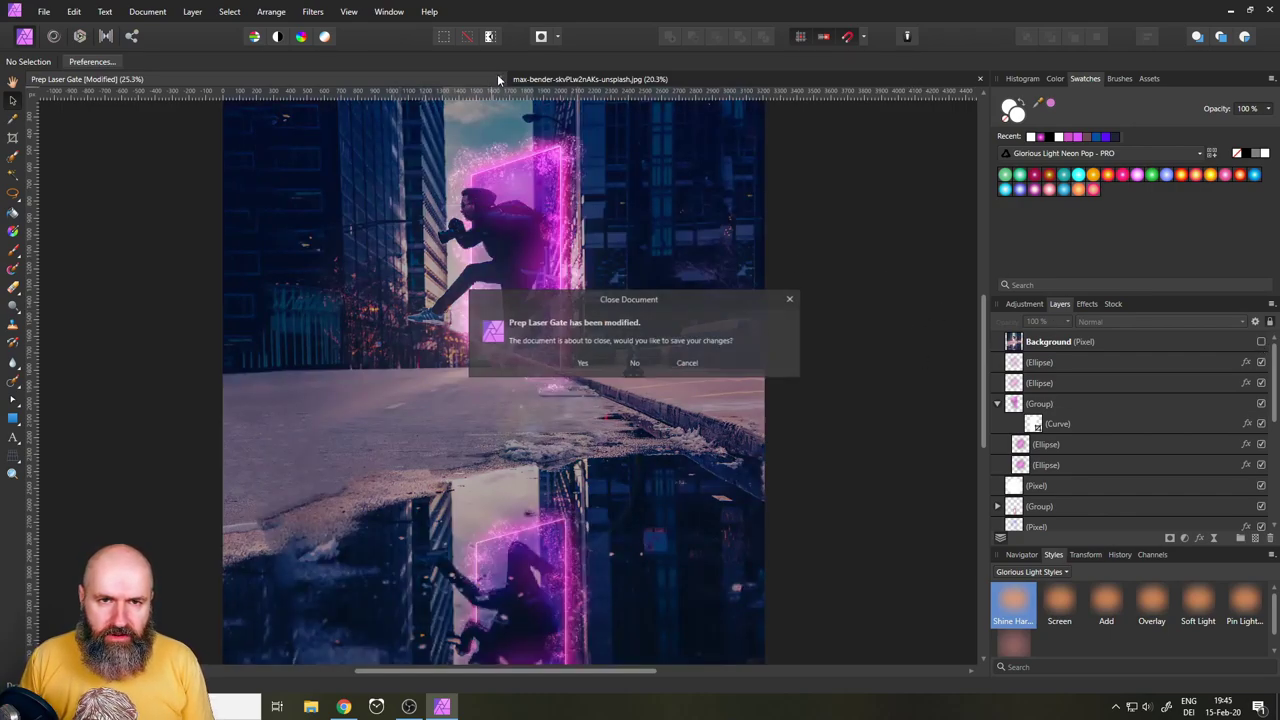
pyautogui.click(634, 363)
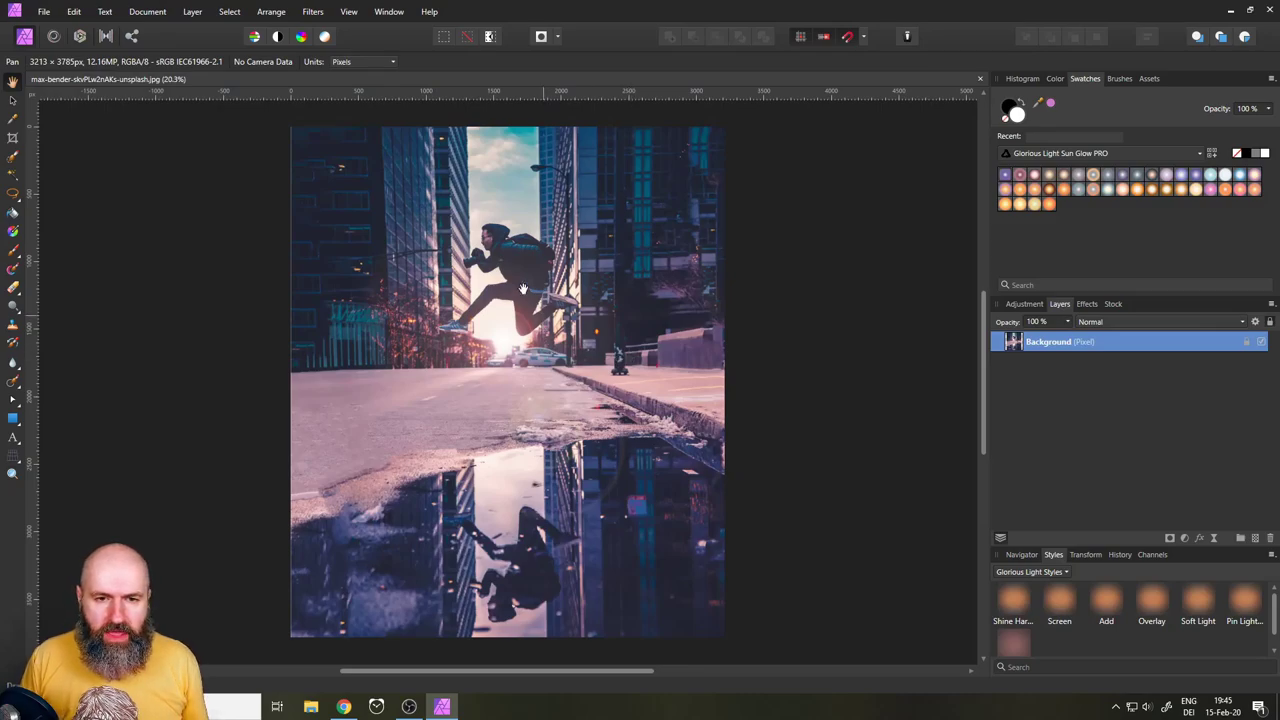
# Unlock the Background layer and inpaint the reddish lens flare arc on the jumping man's bent leg with a 53 px brush
pyautogui.scroll(3, 515, 300)
pyautogui.moveTo(543, 246); pyautogui.dragTo(581, 332)
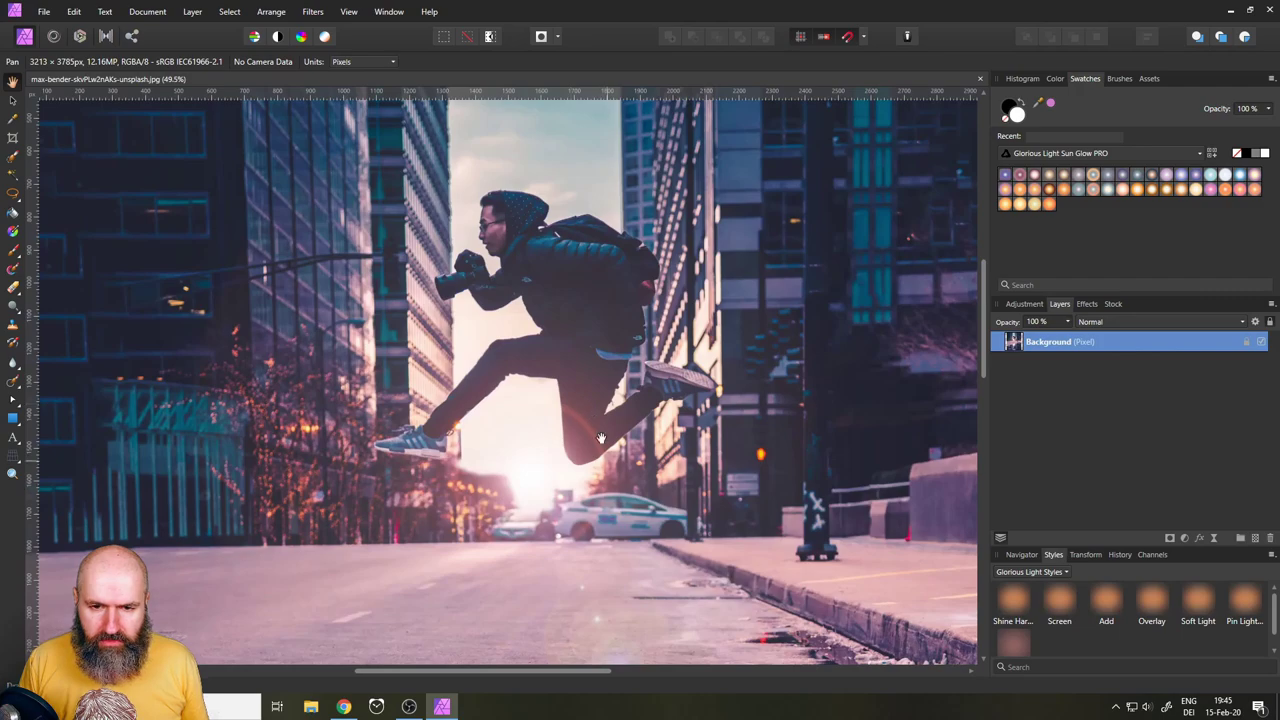
pyautogui.scroll(3, 593, 430)
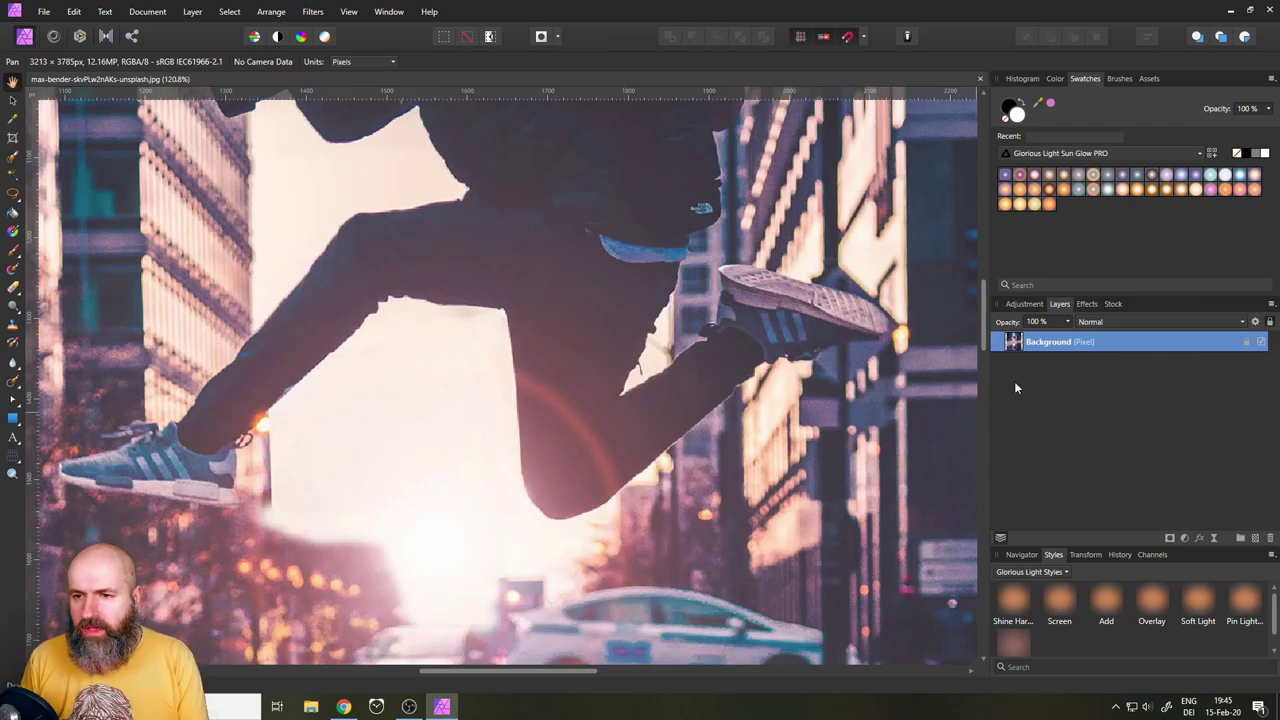
pyautogui.click(1247, 345)
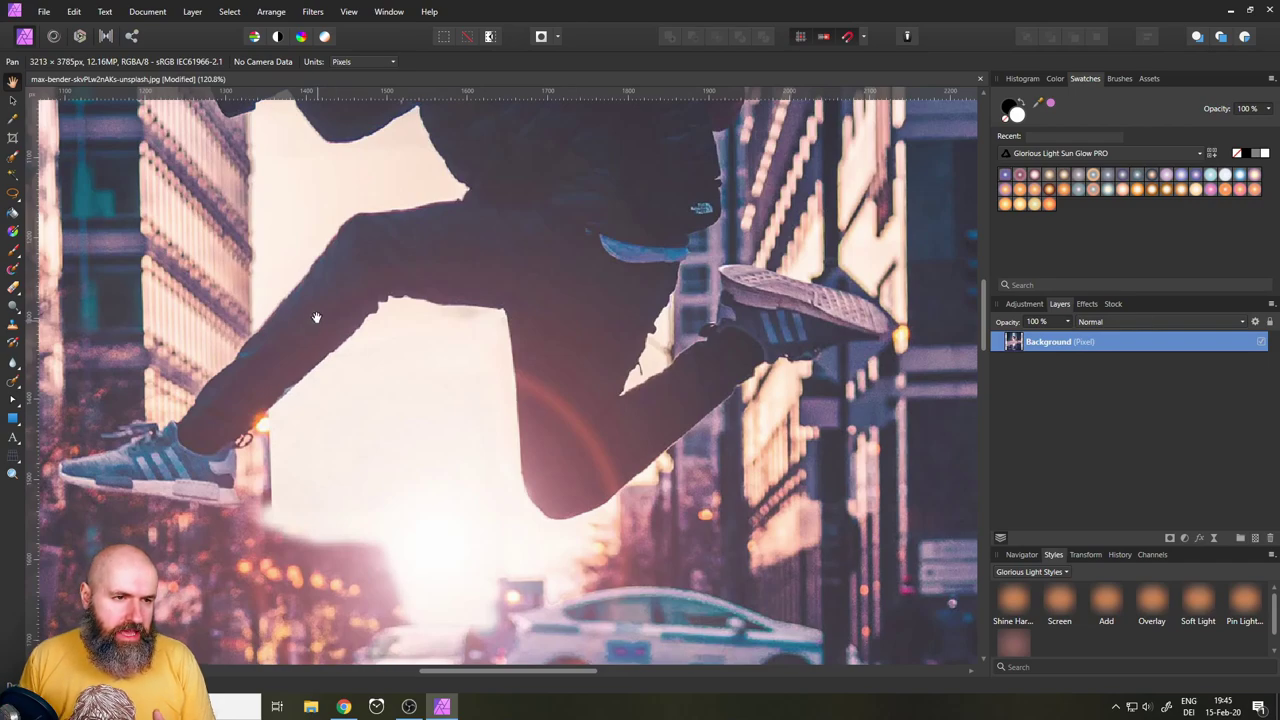
pyautogui.click(13, 383)
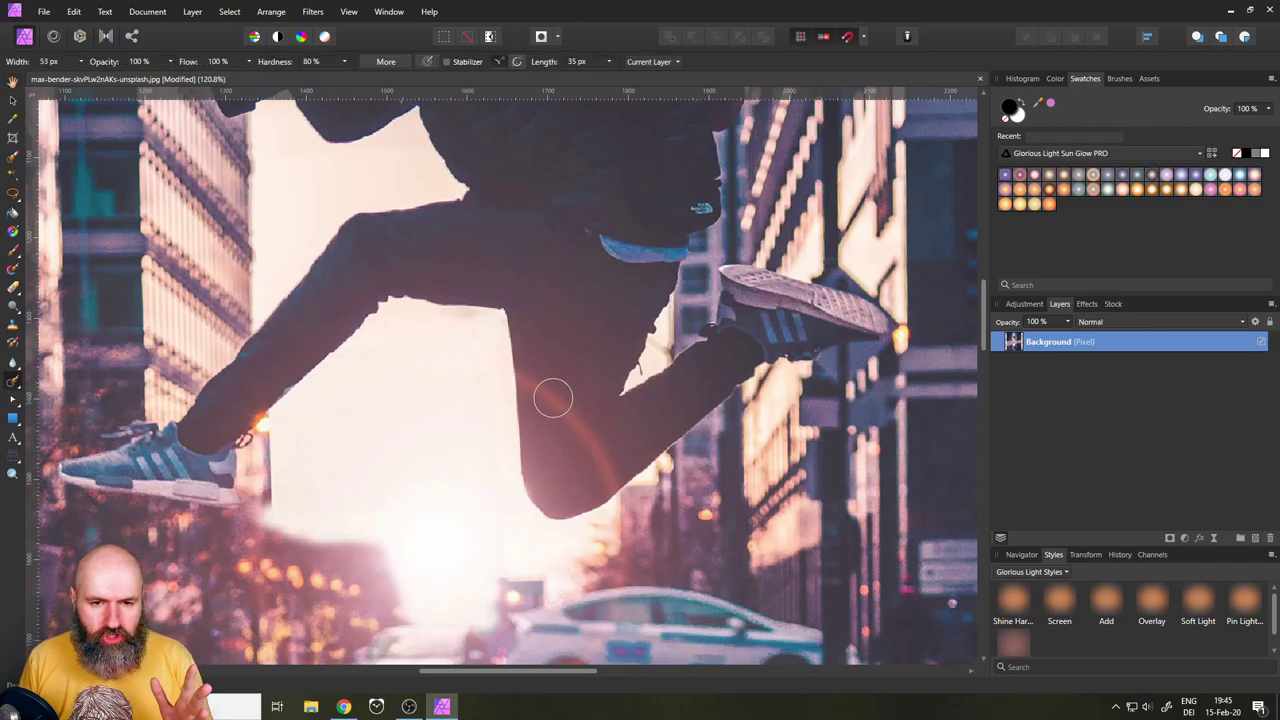
pyautogui.moveTo(560, 434)
pyautogui.mouseDown()
pyautogui.moveTo(574, 429)
pyautogui.moveTo(534, 368)
pyautogui.moveTo(609, 466)
pyautogui.moveTo(600, 483)
pyautogui.moveTo(594, 471)
pyautogui.mouseUp()
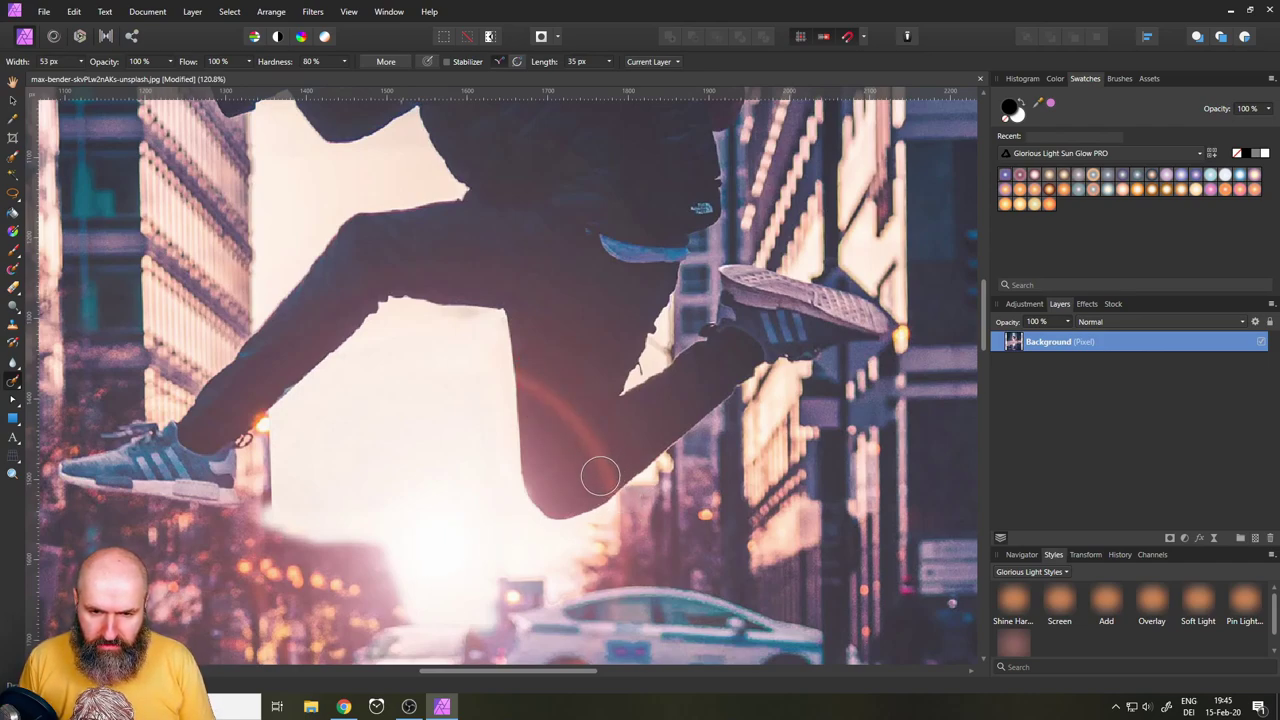
pyautogui.moveTo(600, 476)
pyautogui.mouseDown()
pyautogui.moveTo(557, 391)
pyautogui.moveTo(537, 386)
pyautogui.mouseUp()
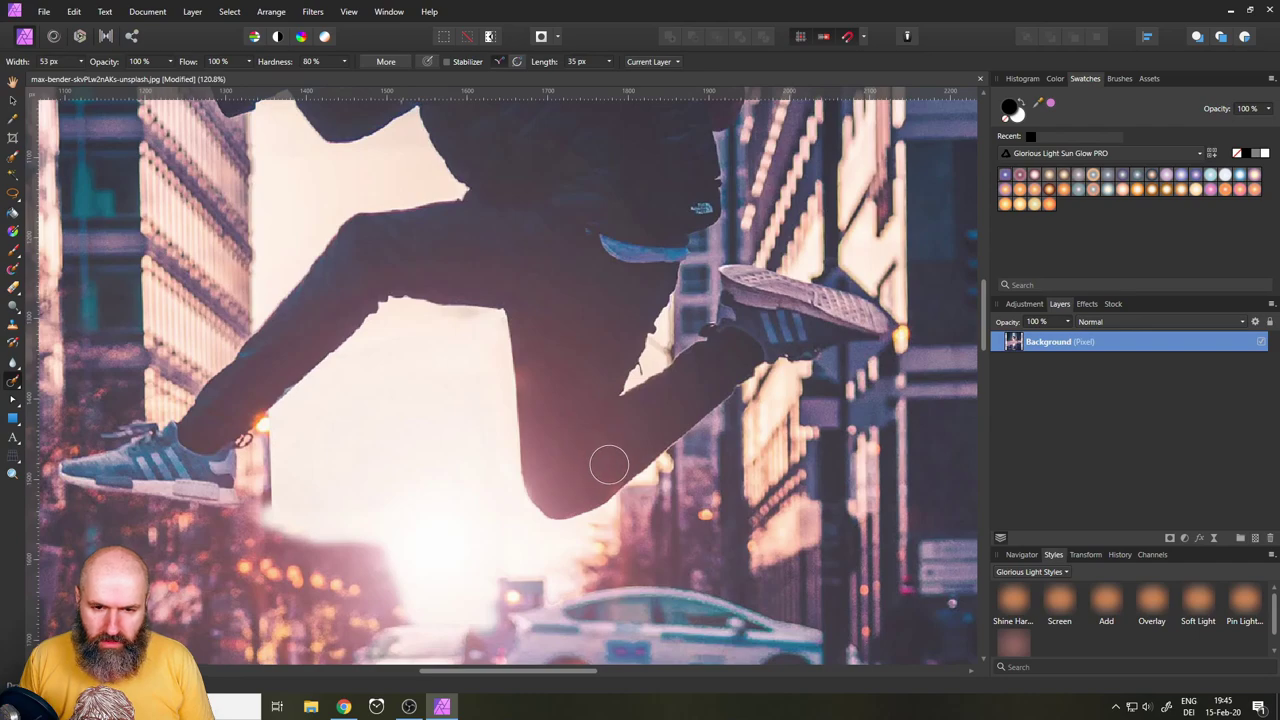
pyautogui.moveTo(606, 460); pyautogui.dragTo(597, 481)
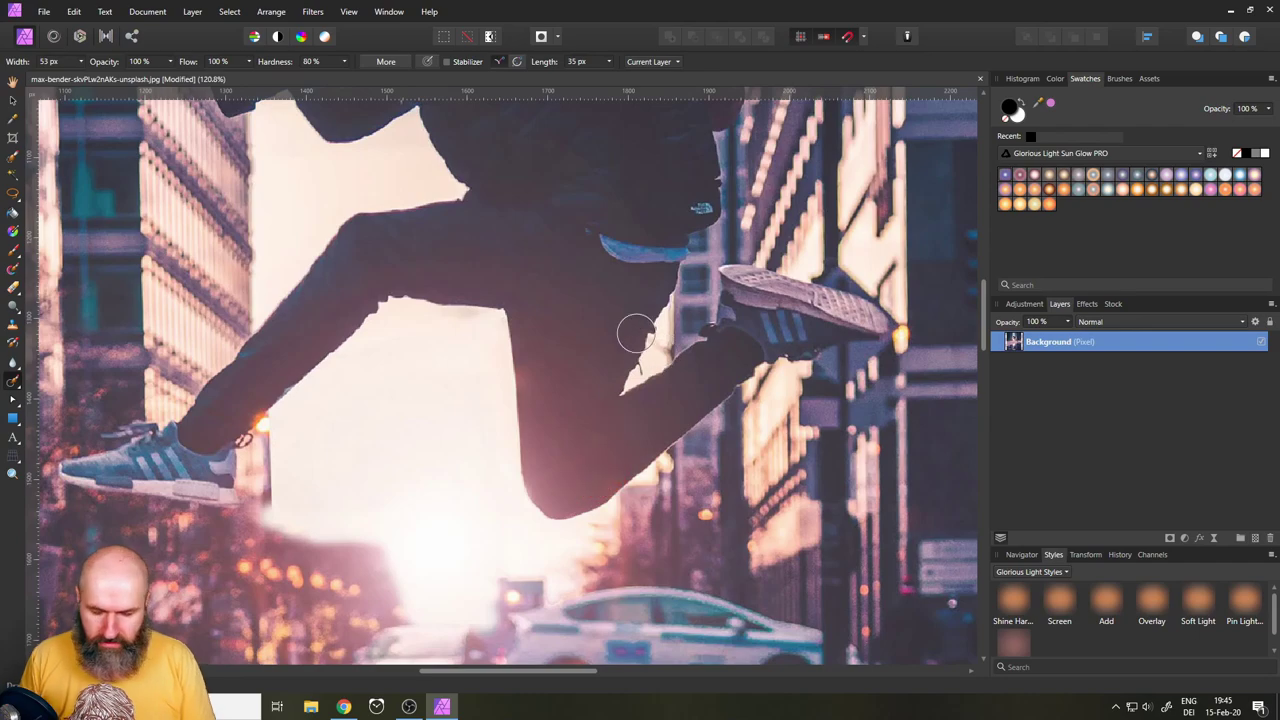
# Add a Curves adjustment that darkens the whole photo by lowering the midtones and the white point
pyautogui.hotkey('ctrl', '0')
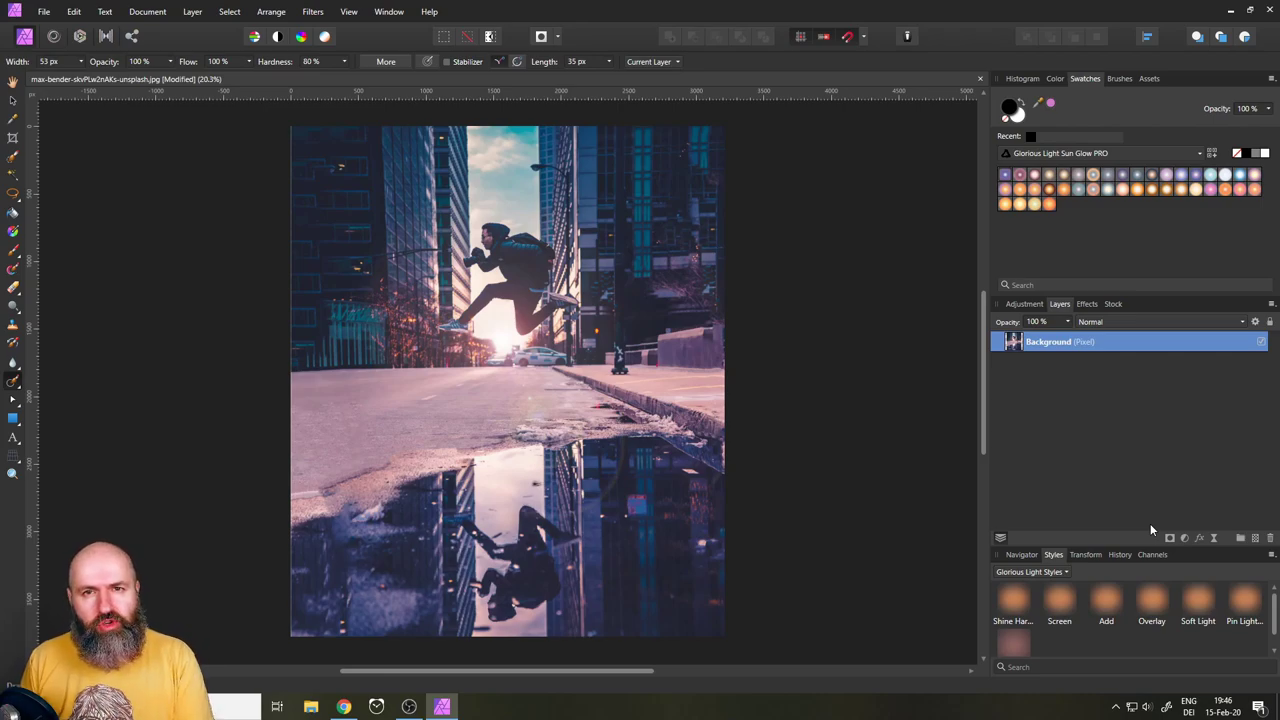
pyautogui.click(1185, 539)
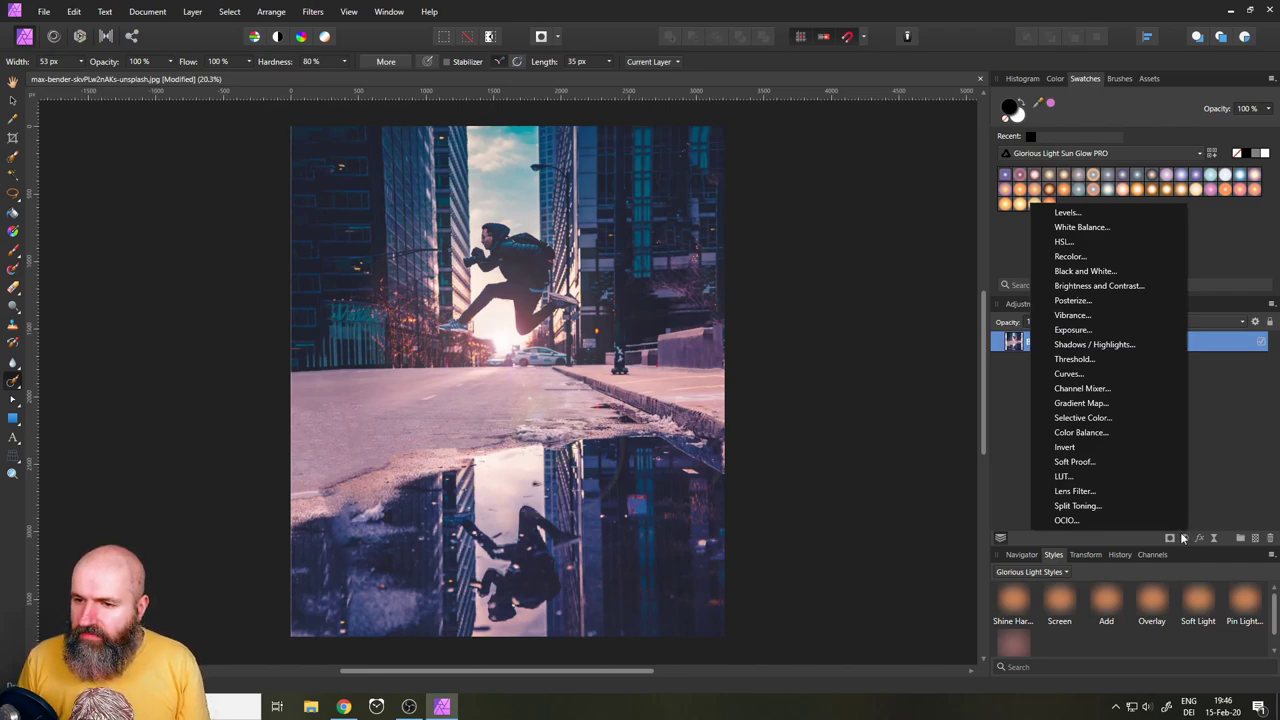
pyautogui.click(1066, 373)
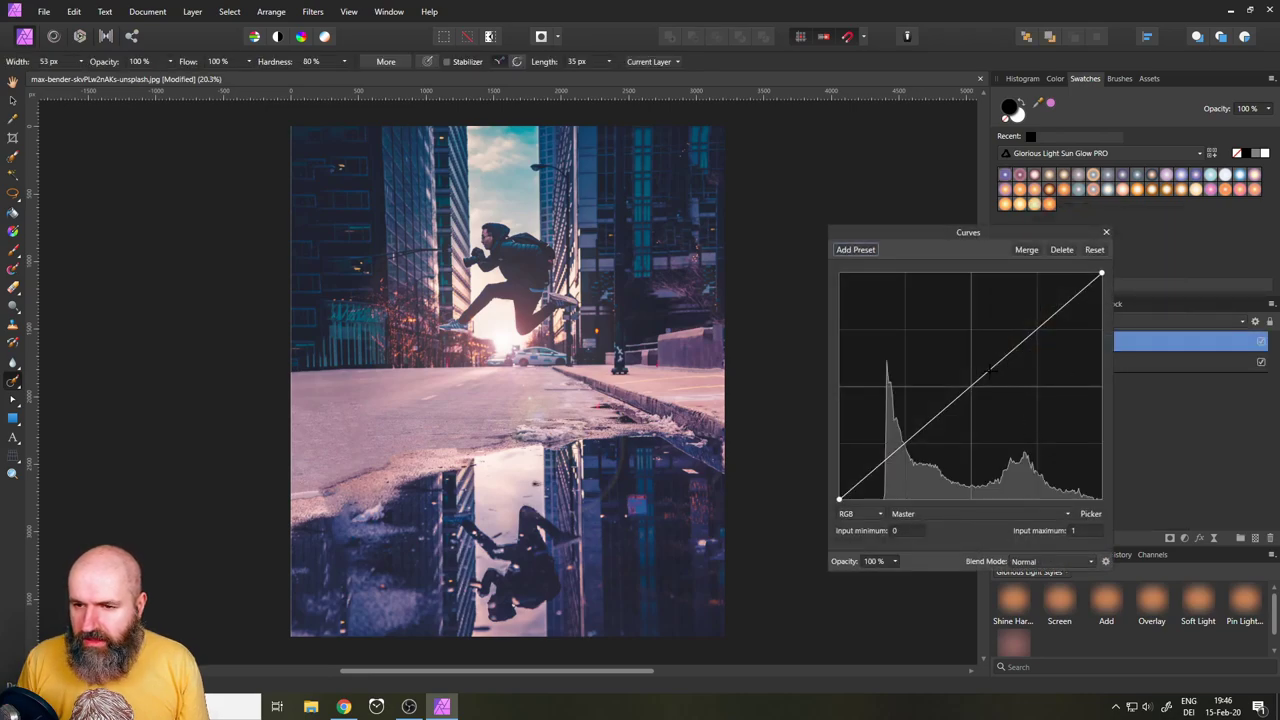
pyautogui.moveTo(976, 381); pyautogui.dragTo(988, 413)
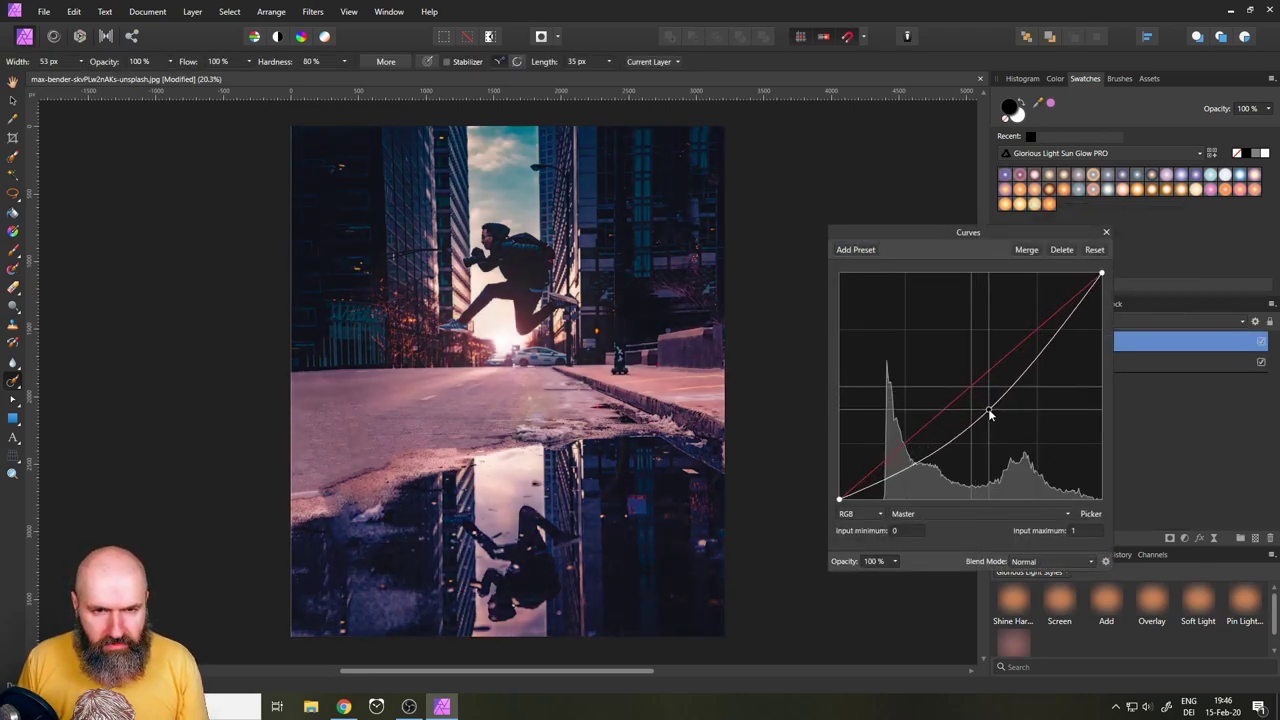
pyautogui.moveTo(1101, 273); pyautogui.dragTo(1106, 301)
pyautogui.moveTo(988, 409)
pyautogui.mouseDown()
pyautogui.moveTo(989, 421)
pyautogui.moveTo(1018, 402)
pyautogui.moveTo(984, 413)
pyautogui.mouseUp()
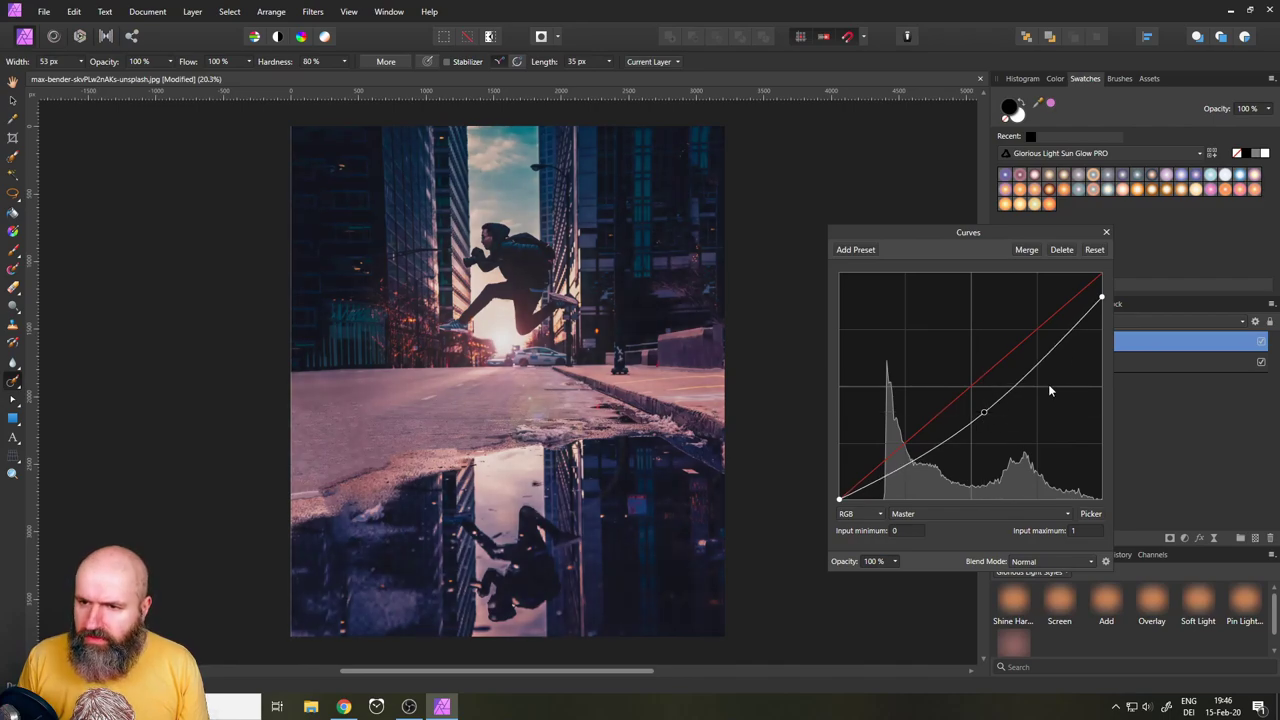
pyautogui.click(1106, 233)
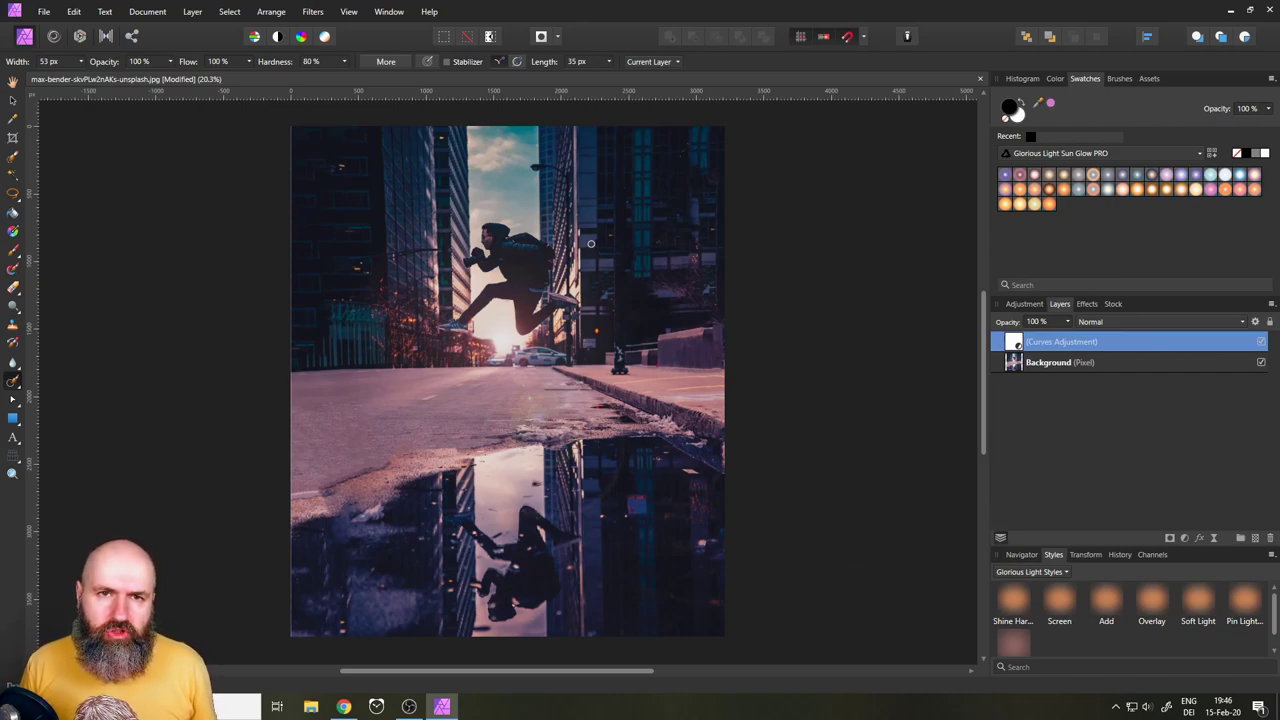
# Draw a tall upright rectangle over the jumping man, reaching down to the street, and convert it to curves
pyautogui.click(13, 420)
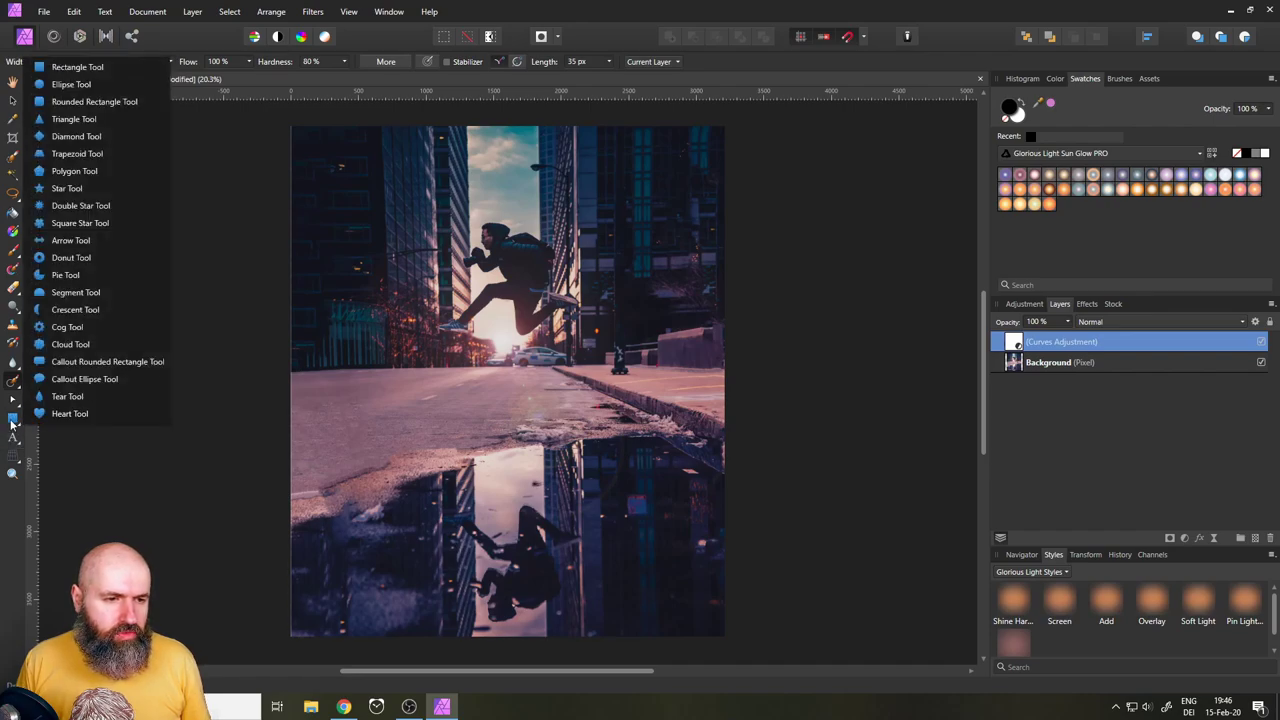
pyautogui.click(13, 421)
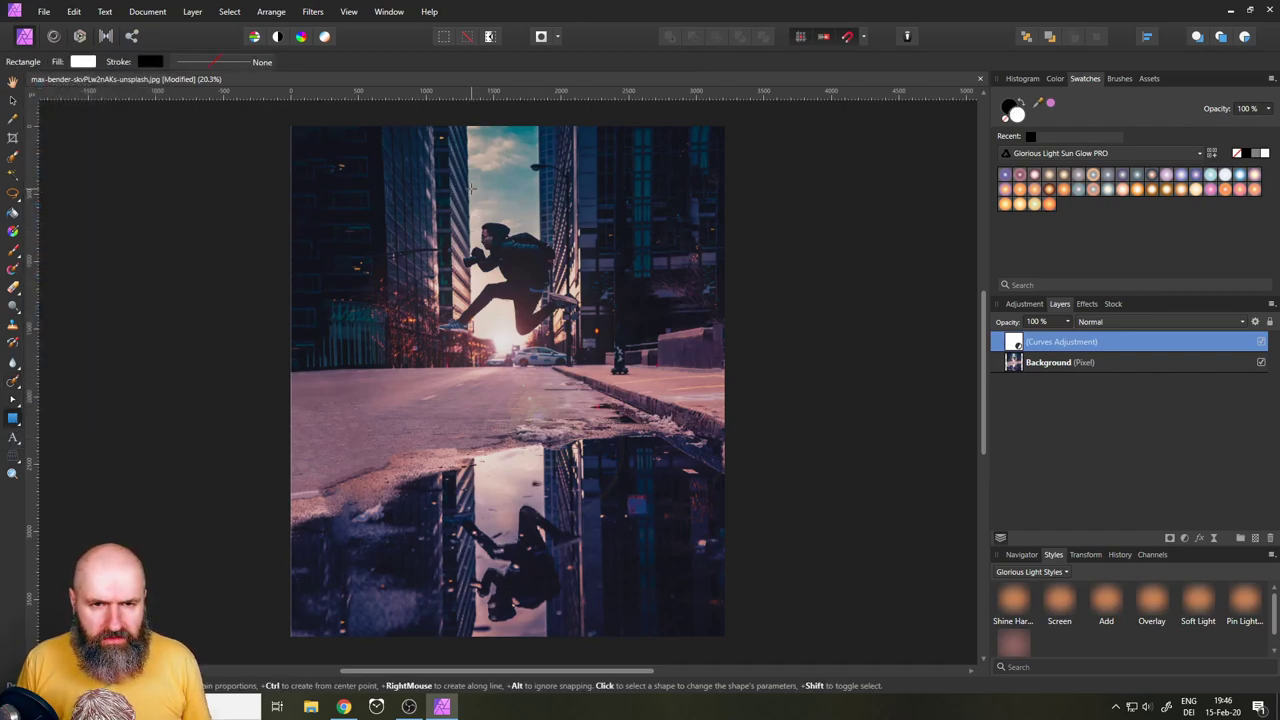
pyautogui.moveTo(473, 181); pyautogui.dragTo(578, 371)
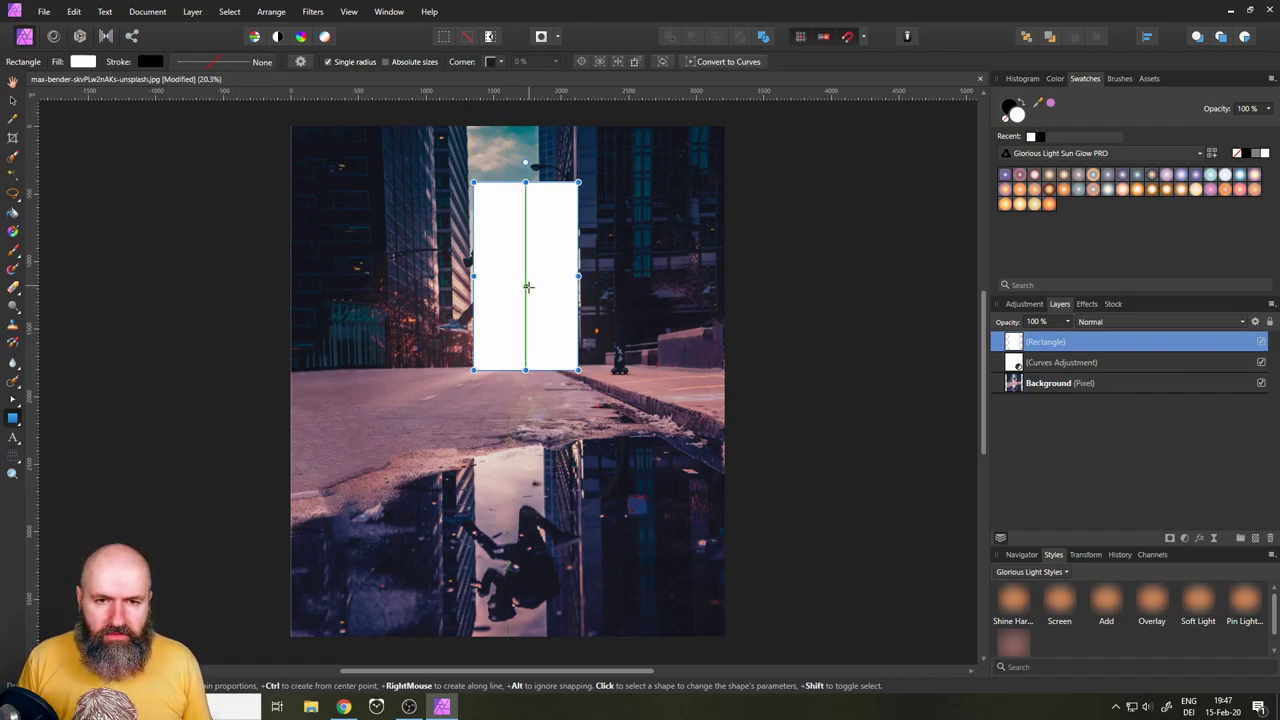
pyautogui.rightClick(531, 298)
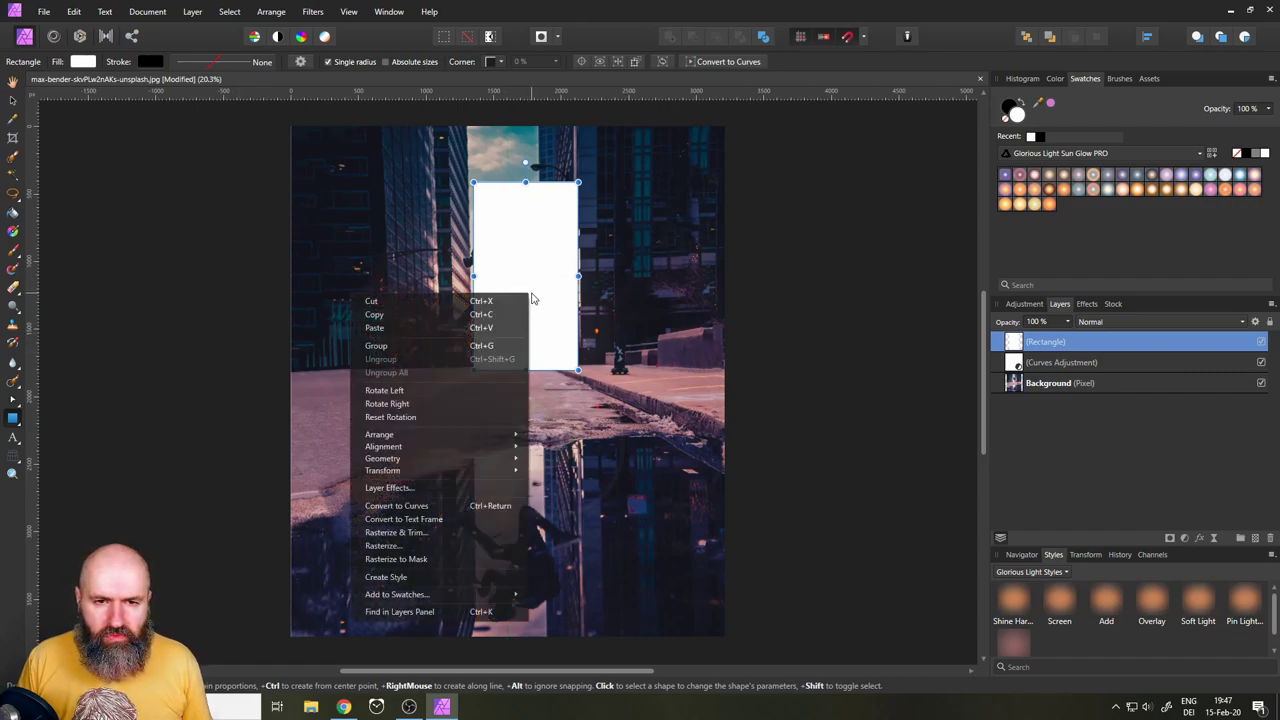
pyautogui.click(446, 506)
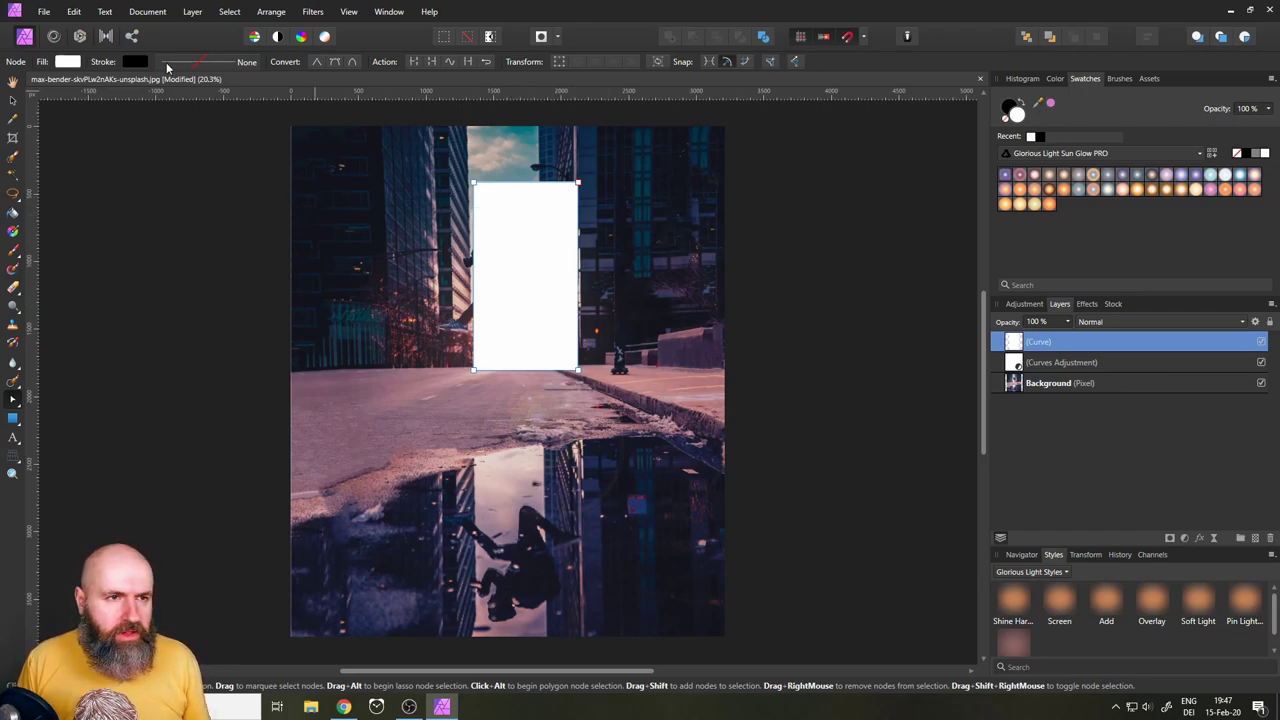
# Remove the rectangle's fill and give it a white stroke 12.9 pt wide
pyautogui.click(76, 64)
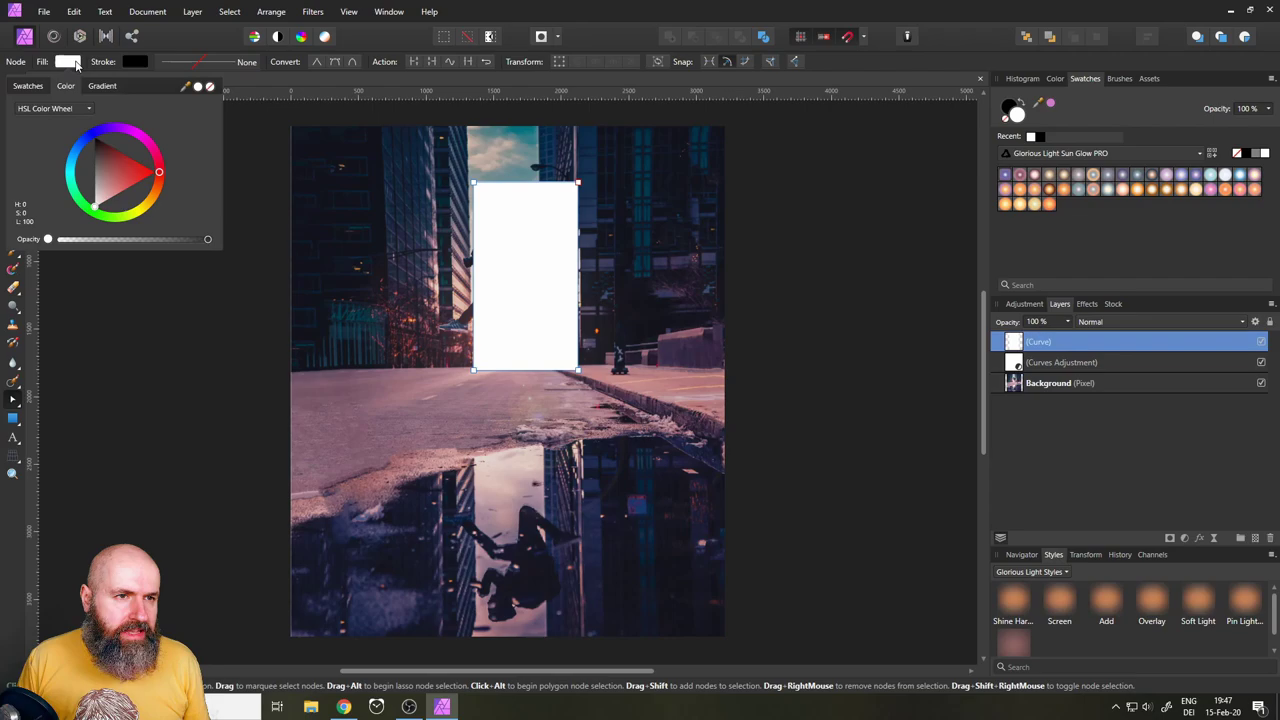
pyautogui.click(210, 88)
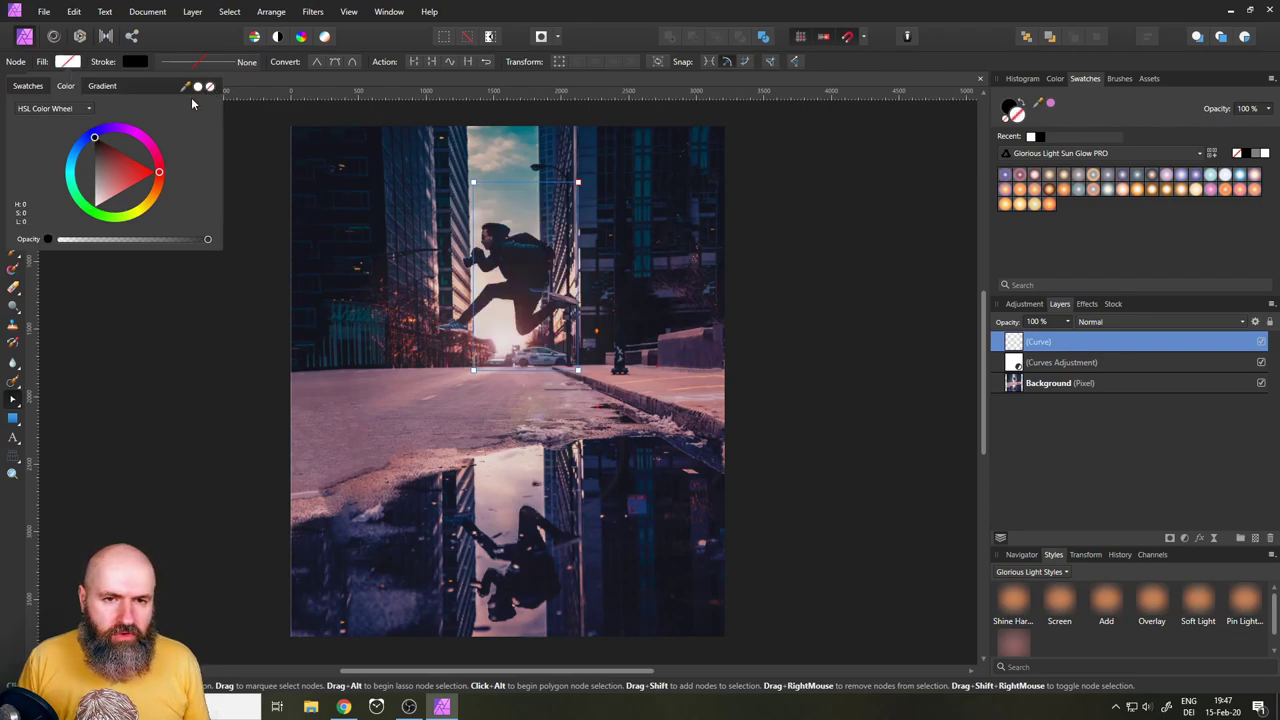
pyautogui.click(133, 63)
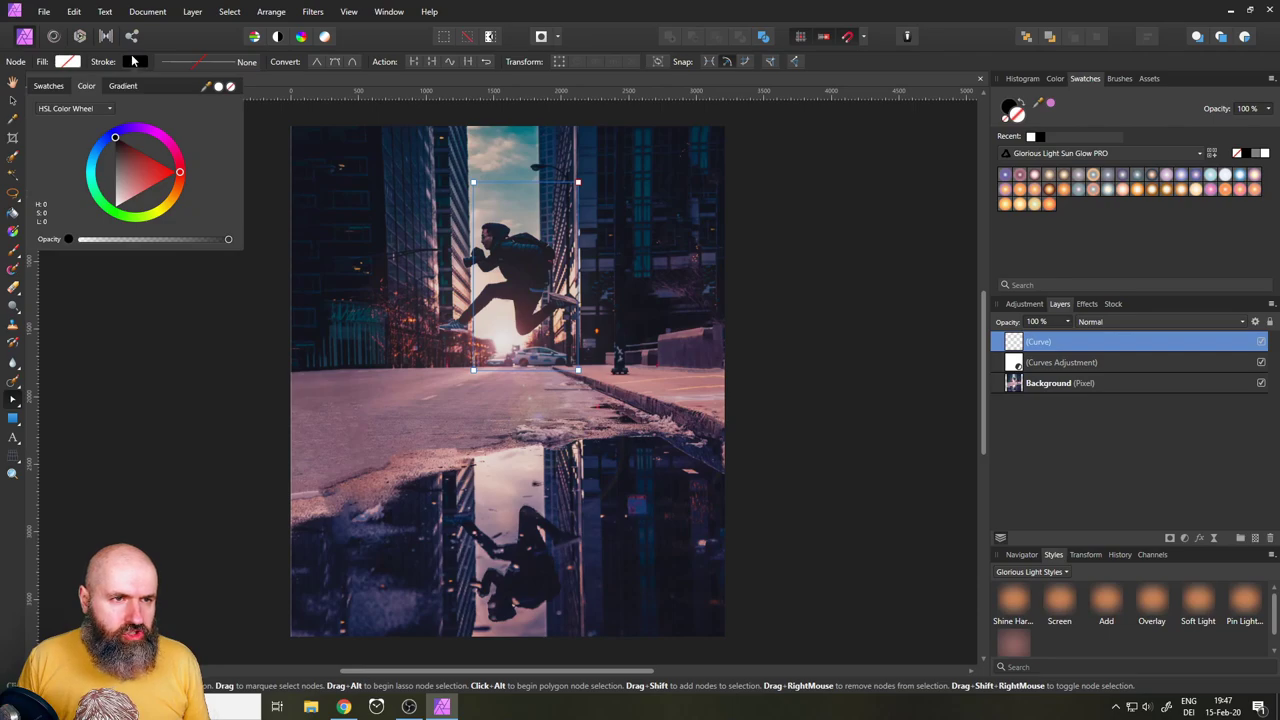
pyautogui.moveTo(131, 174); pyautogui.dragTo(120, 142)
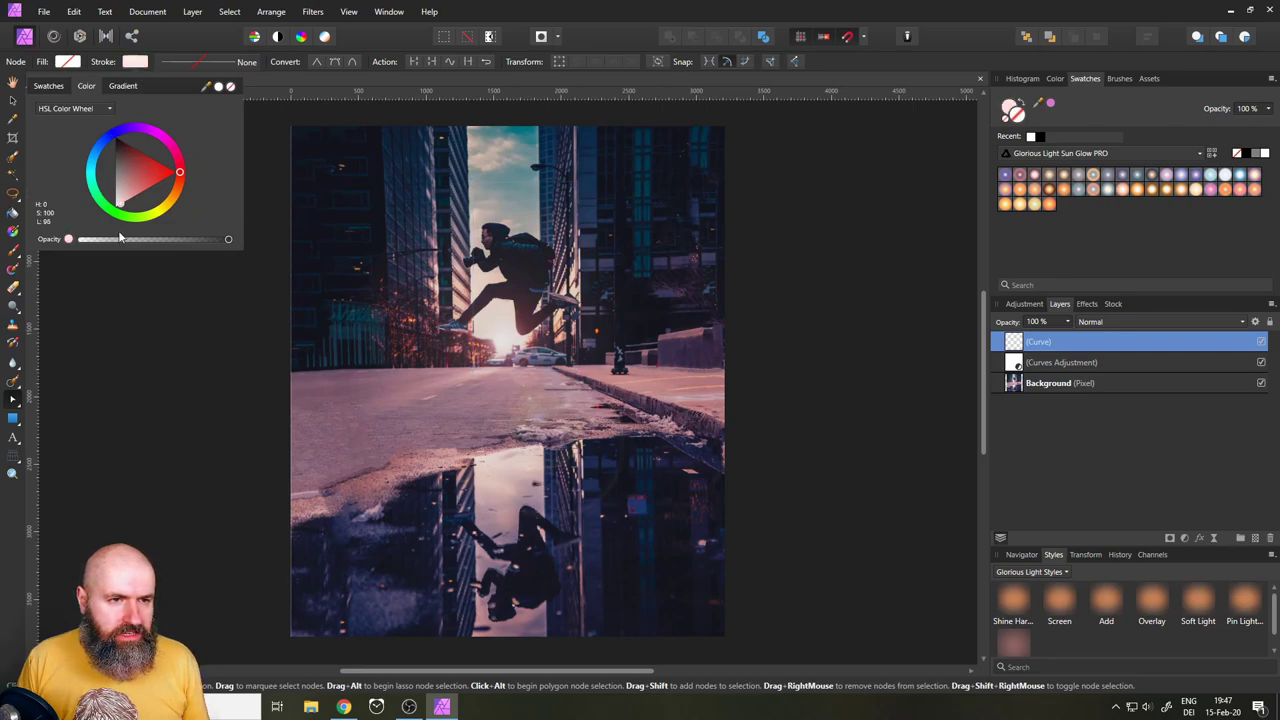
pyautogui.click(210, 62)
pyautogui.moveTo(181, 112); pyautogui.dragTo(196, 113)
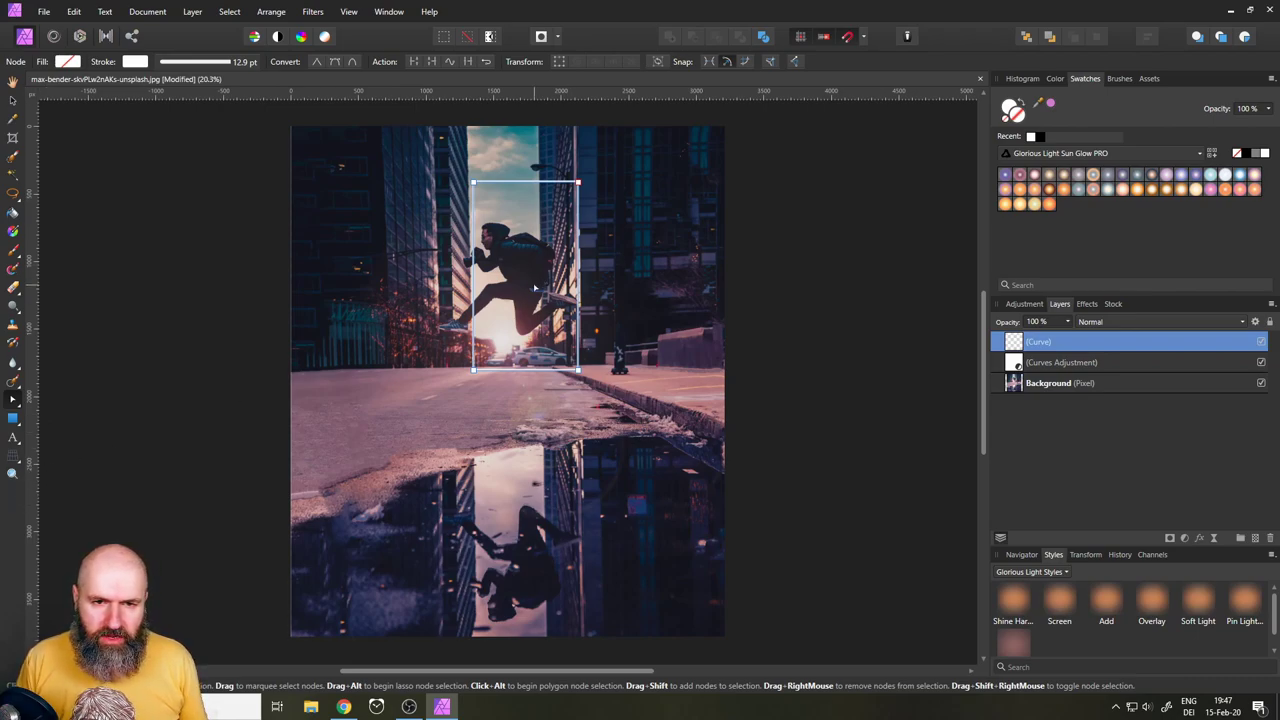
# Move the frame's two right-hand corner nodes together inward and upward with the Node tool to slant the frame
pyautogui.scroll(3, 527, 258)
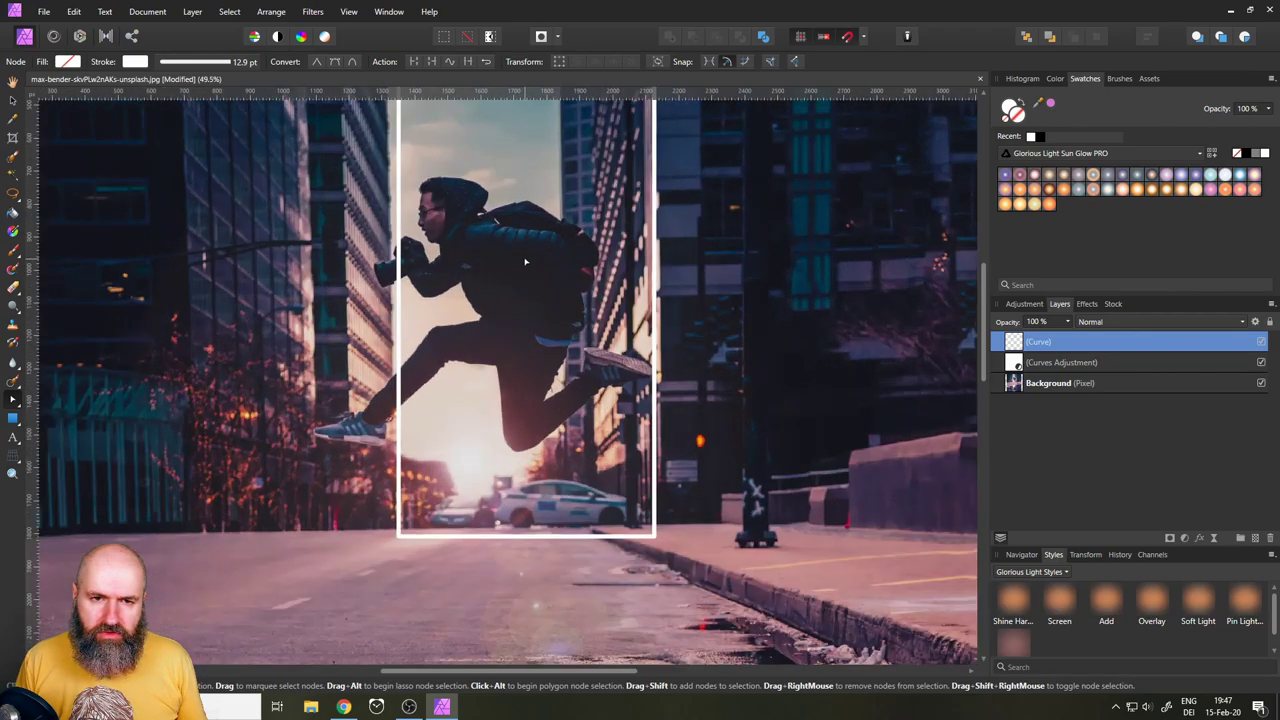
pyautogui.moveTo(527, 258); pyautogui.dragTo(541, 330)
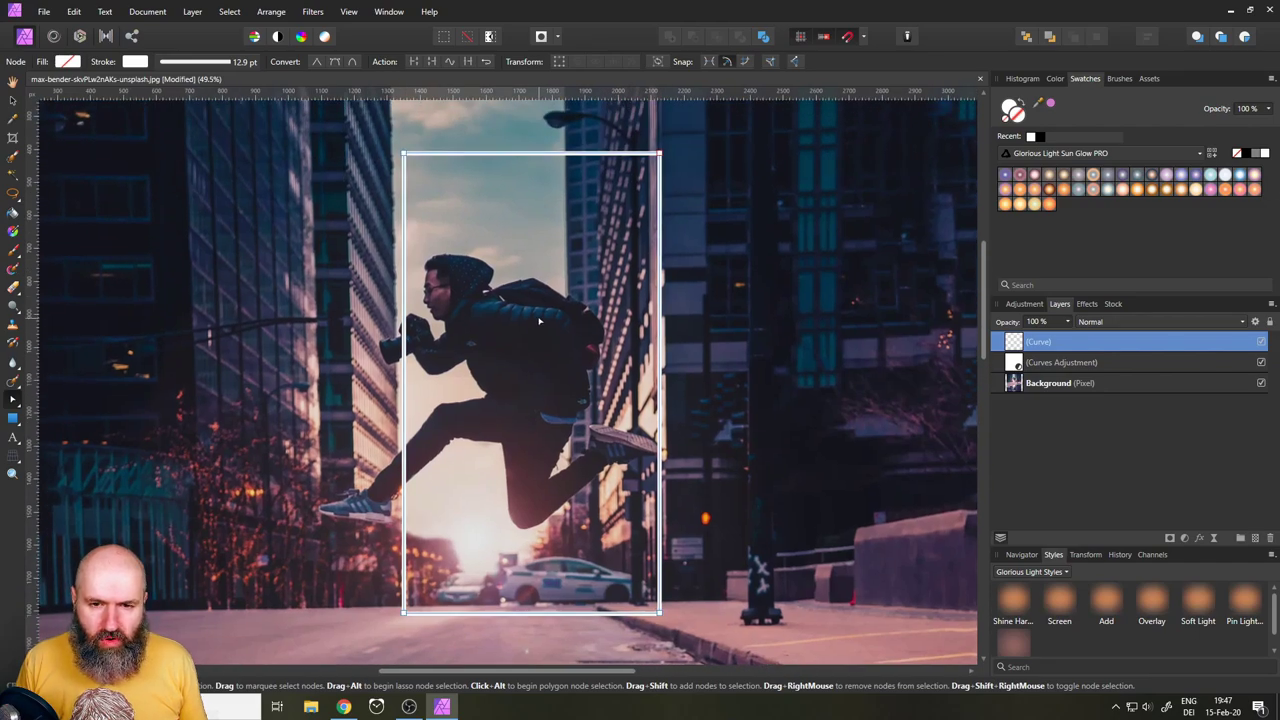
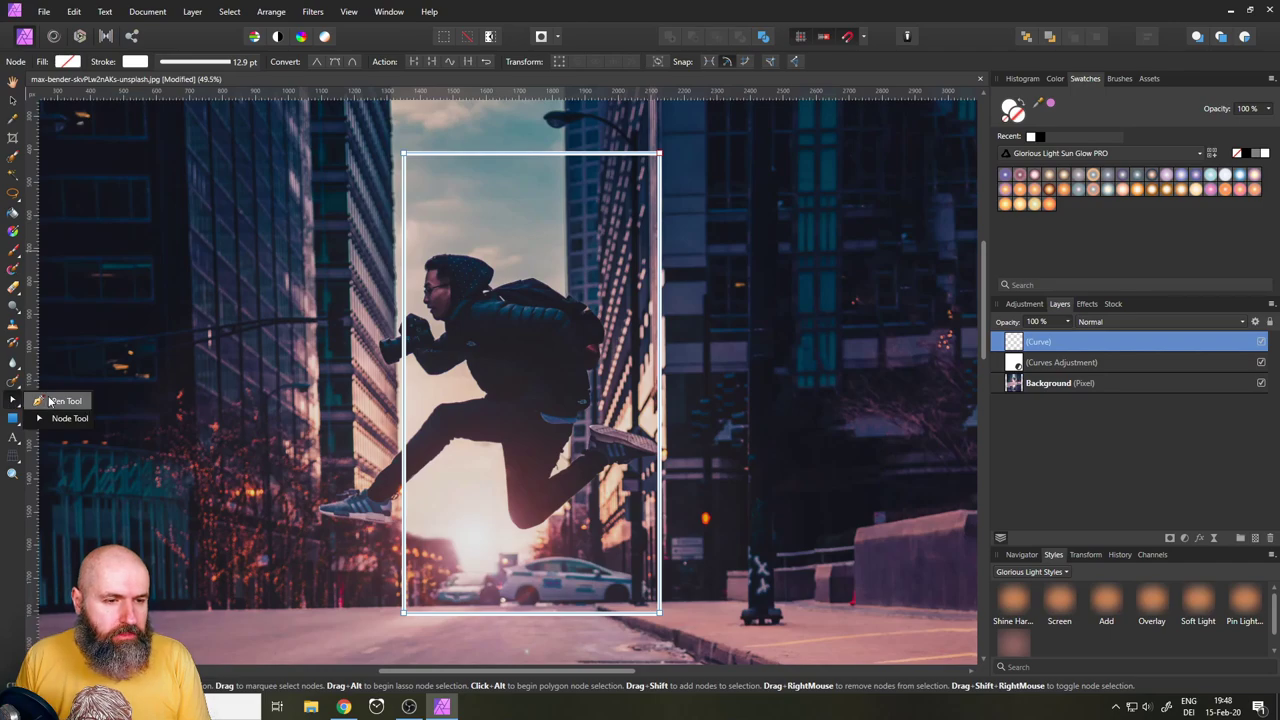
pyautogui.click(52, 401)
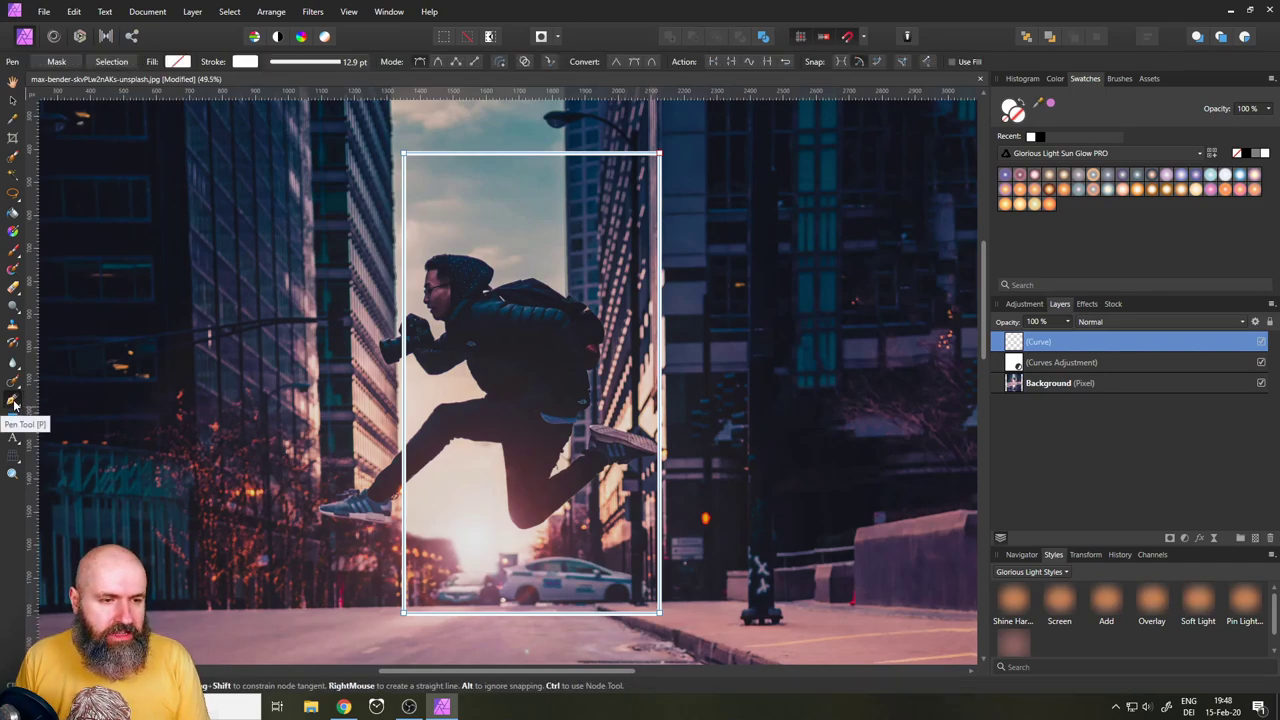
pyautogui.click(13, 403)
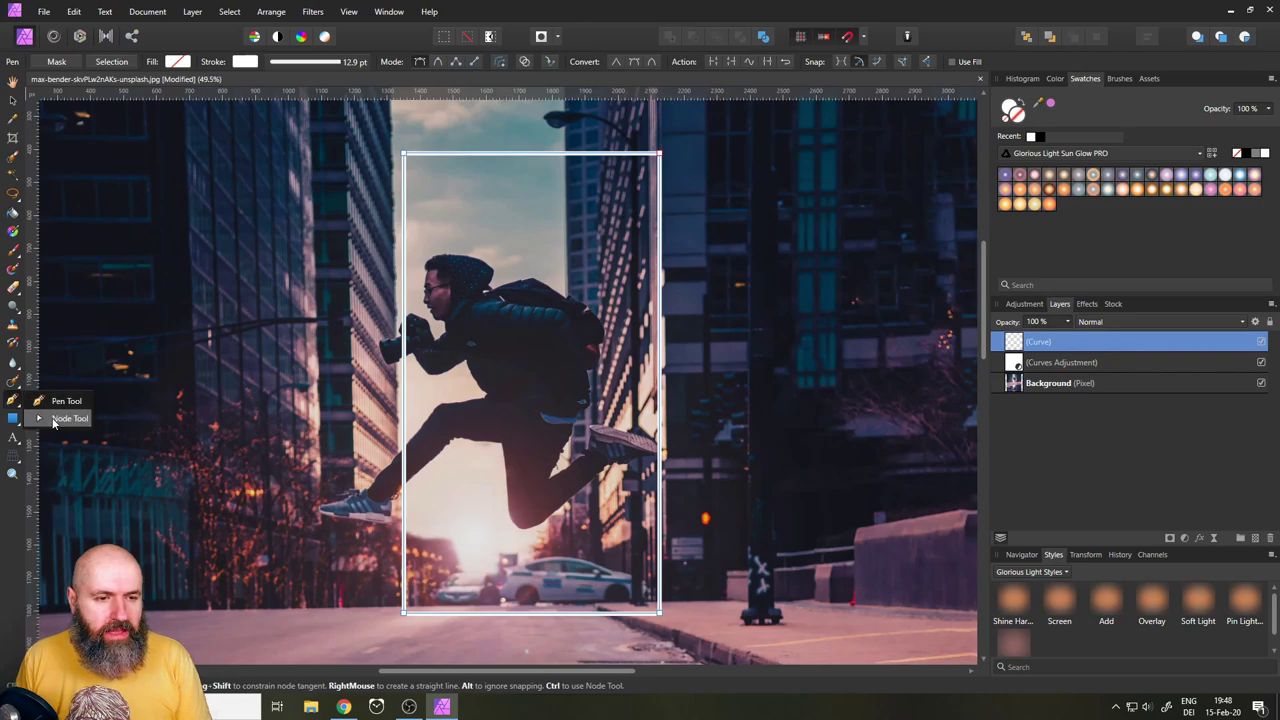
pyautogui.click(53, 419)
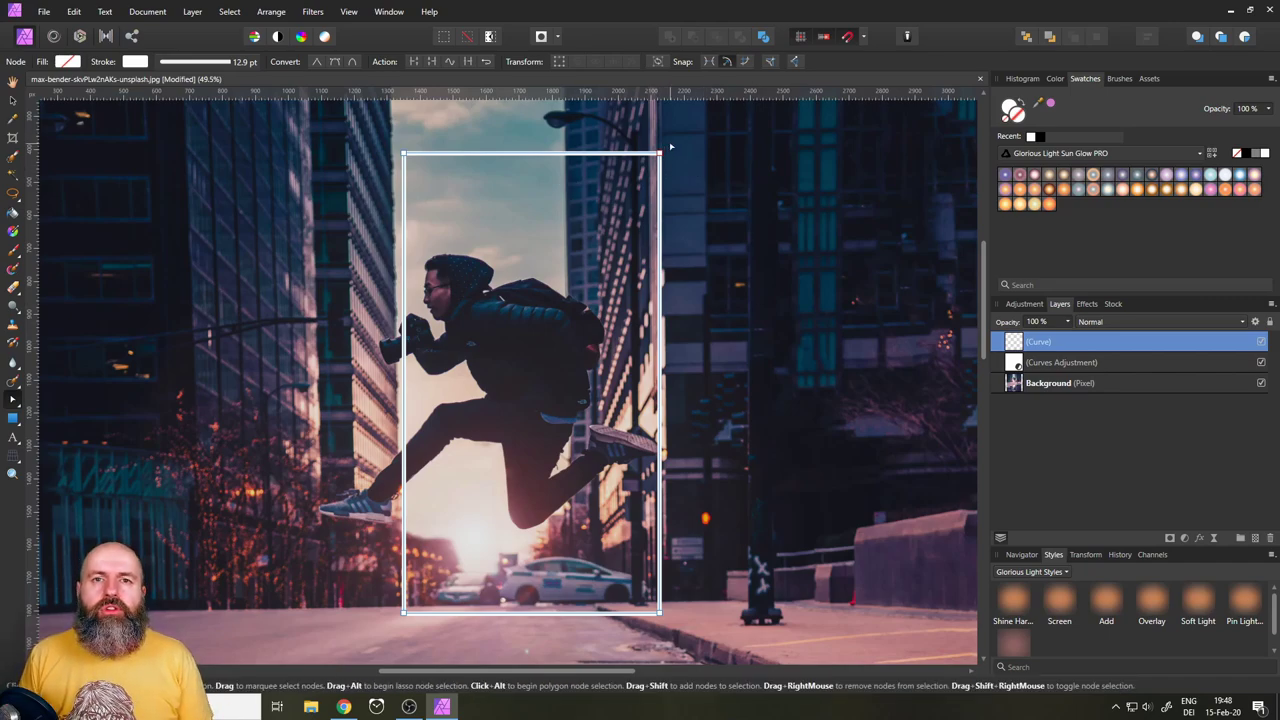
pyautogui.moveTo(738, 122); pyautogui.dragTo(624, 650)
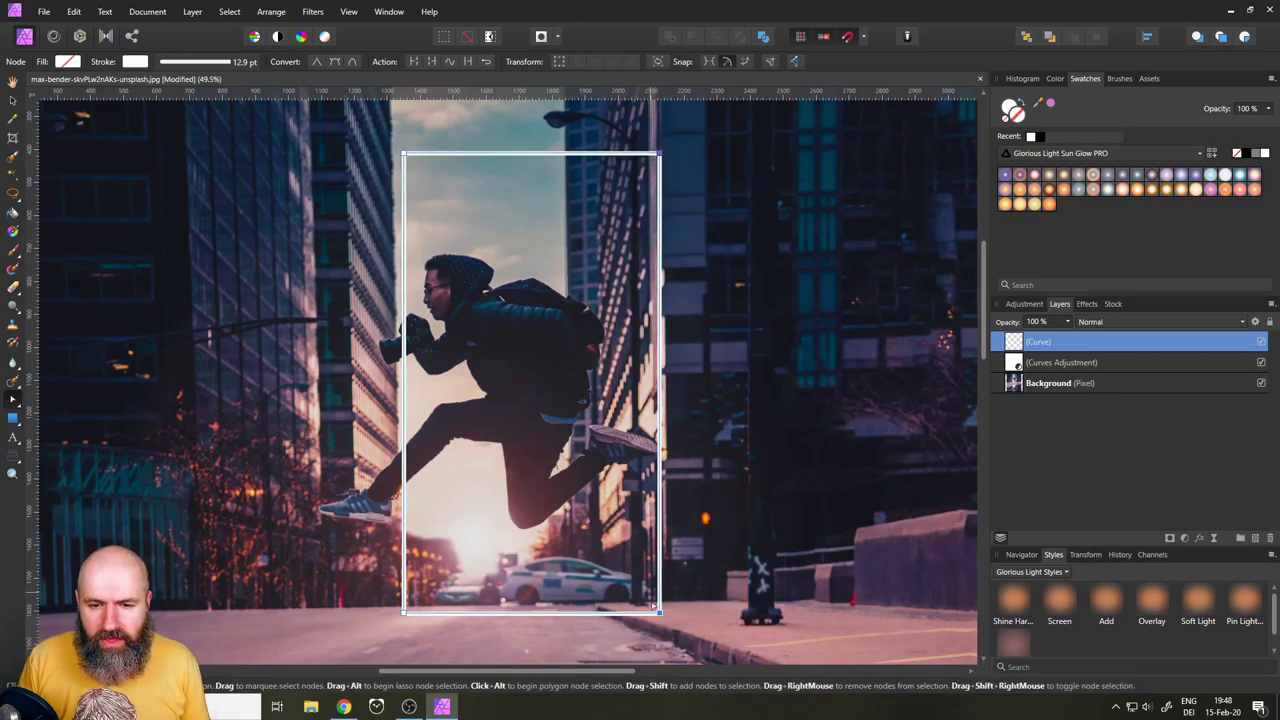
pyautogui.moveTo(659, 613); pyautogui.dragTo(622, 593)
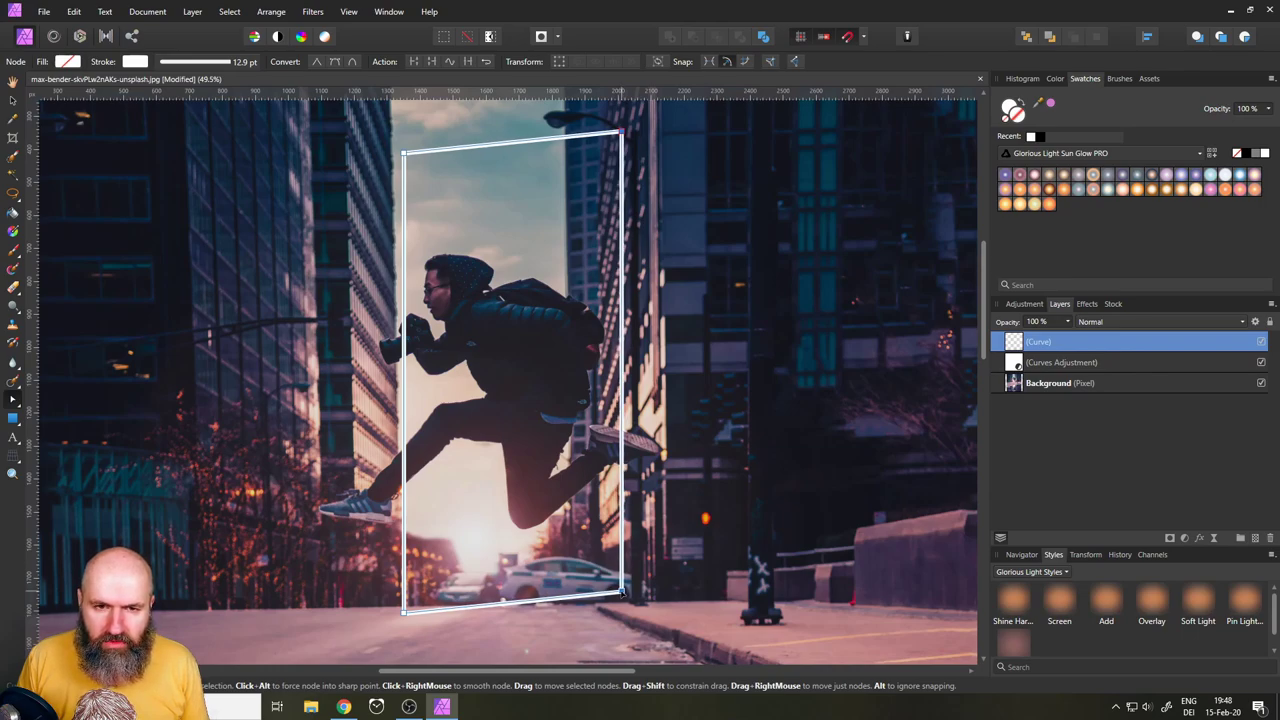
# Lower the frame's upper-right corner node, then move both left-hand corner nodes together inward to narrow the frame
pyautogui.click(645, 140)
pyautogui.click(621, 135)
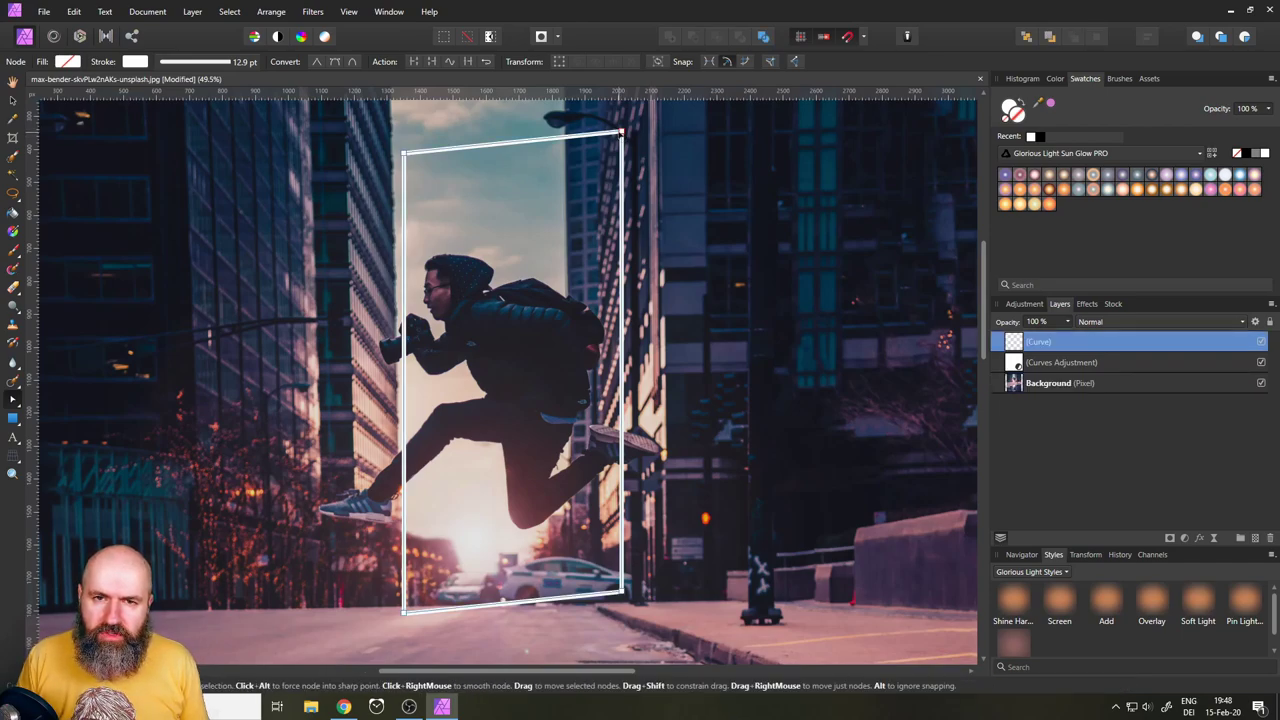
pyautogui.moveTo(621, 135); pyautogui.dragTo(621, 190)
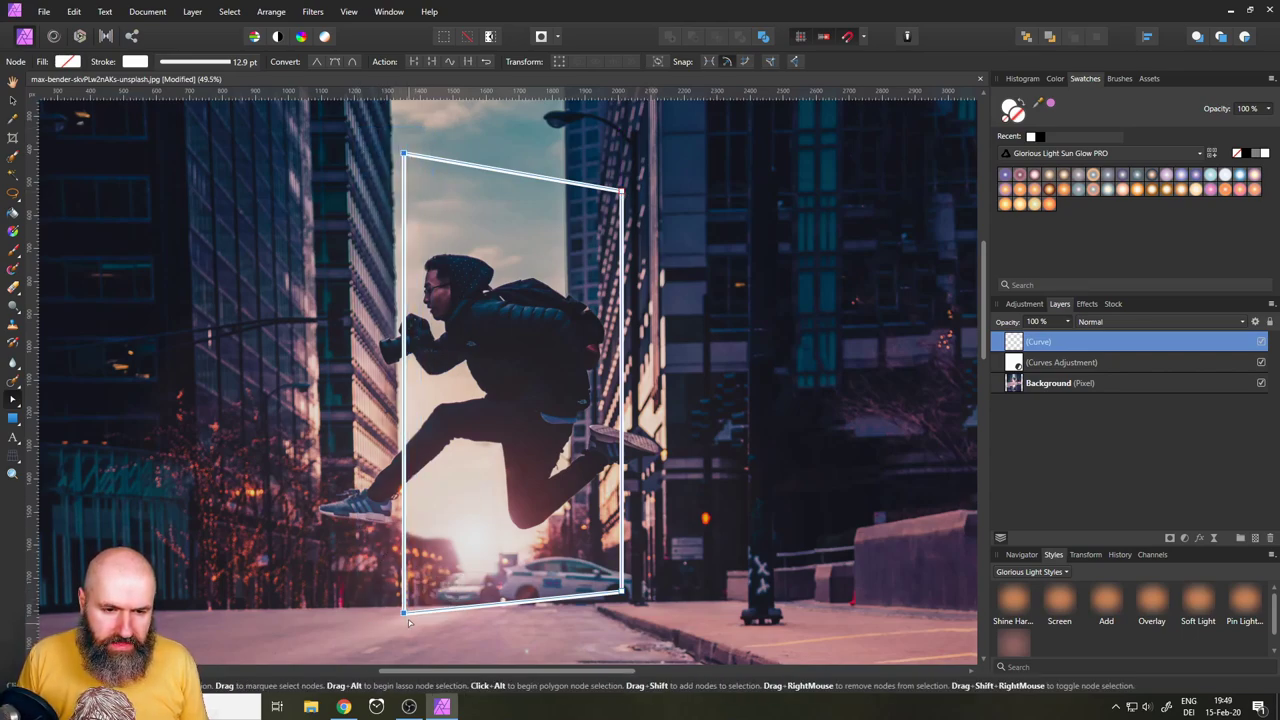
pyautogui.moveTo(405, 616); pyautogui.dragTo(456, 610)
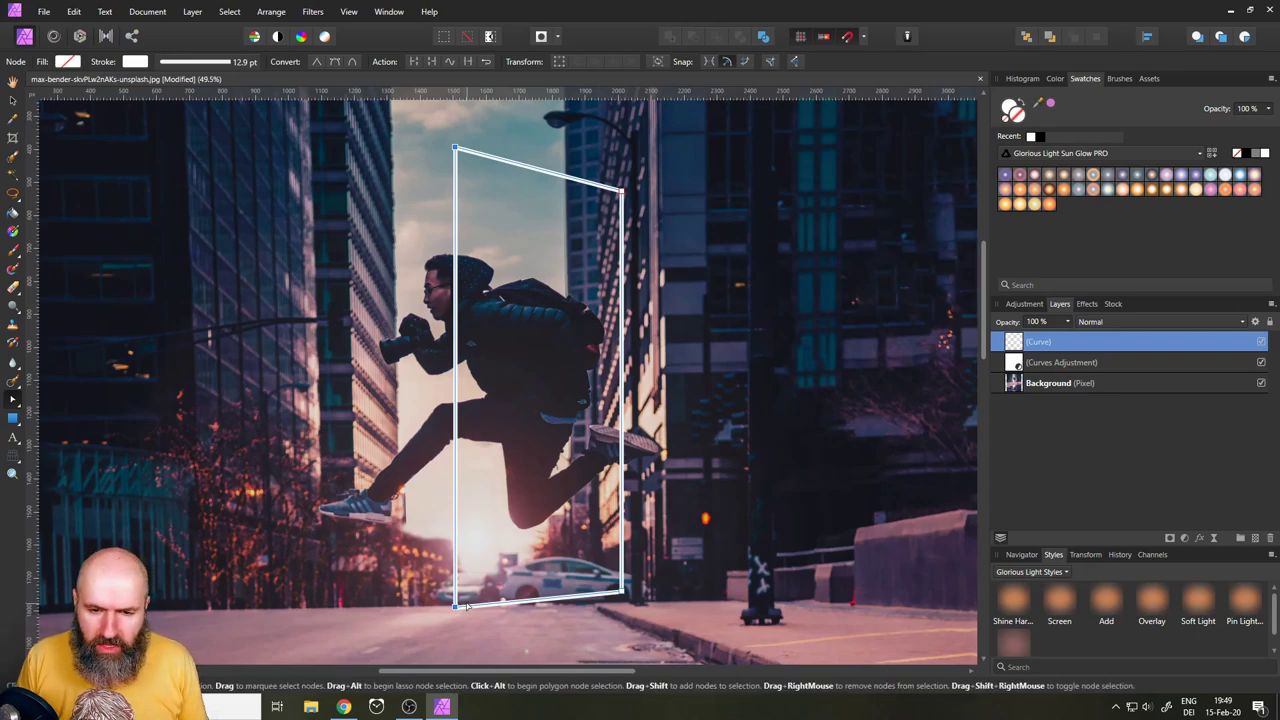
# Raise the frame's lower-left node, lower its upper-left node and lift the upper-right node slightly, making the left side the shorter one
pyautogui.click(453, 624)
pyautogui.click(455, 607)
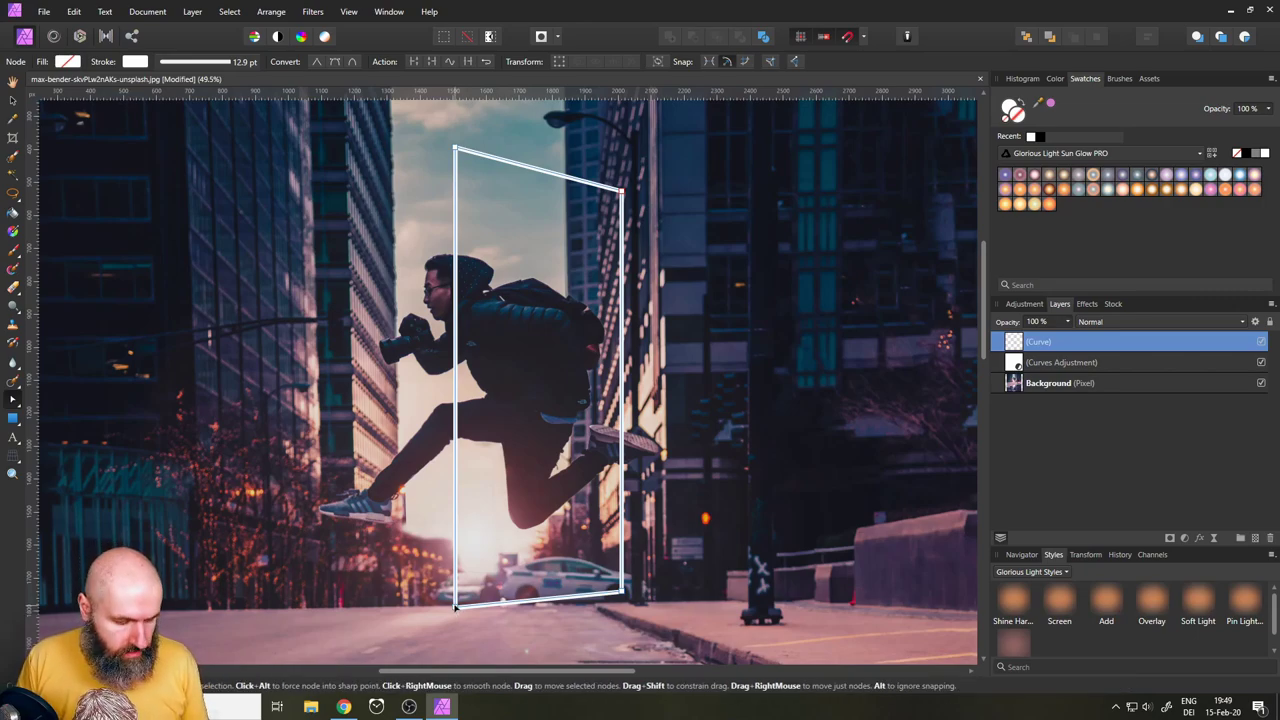
pyautogui.moveTo(455, 607); pyautogui.dragTo(464, 557)
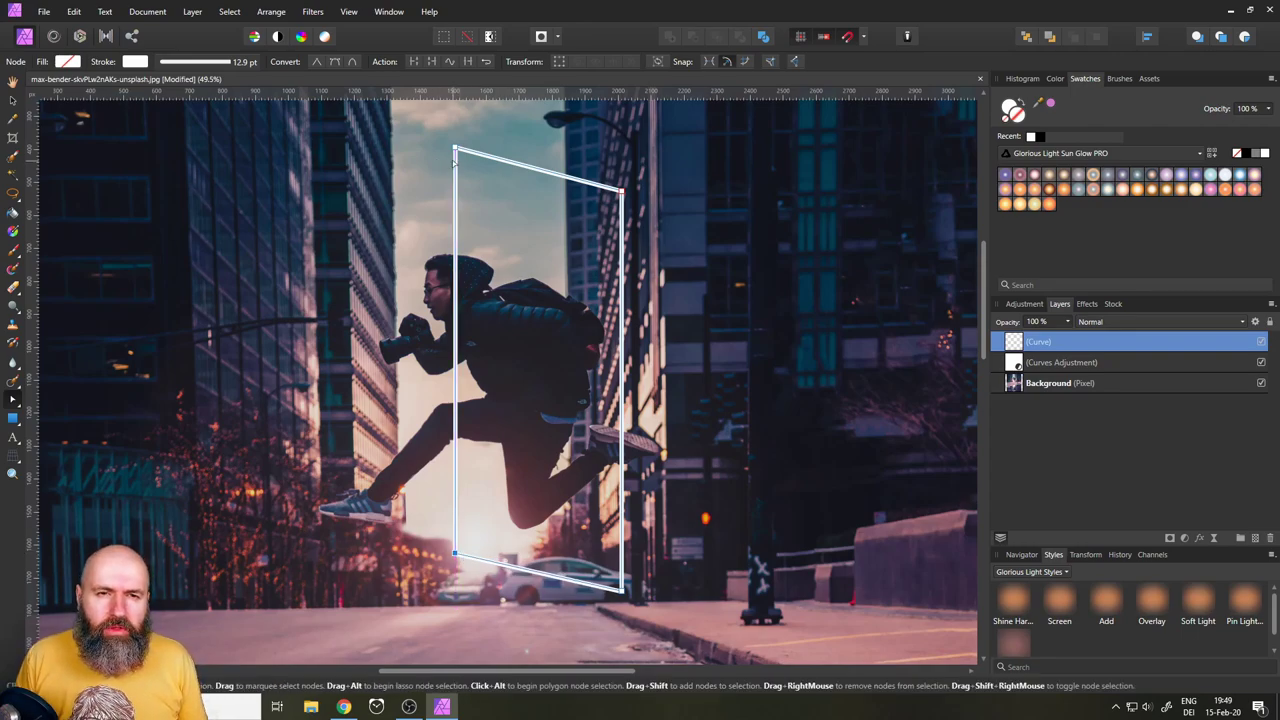
pyautogui.moveTo(456, 153); pyautogui.dragTo(474, 229)
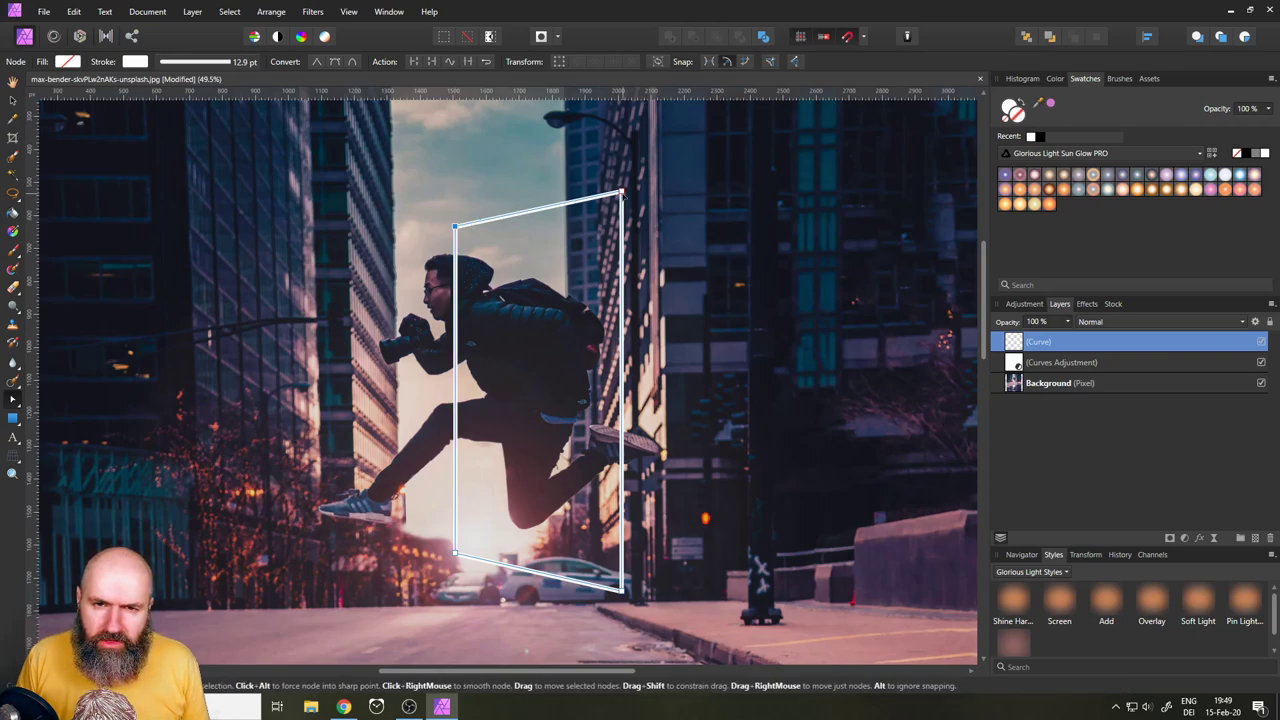
pyautogui.moveTo(623, 189); pyautogui.dragTo(621, 183)
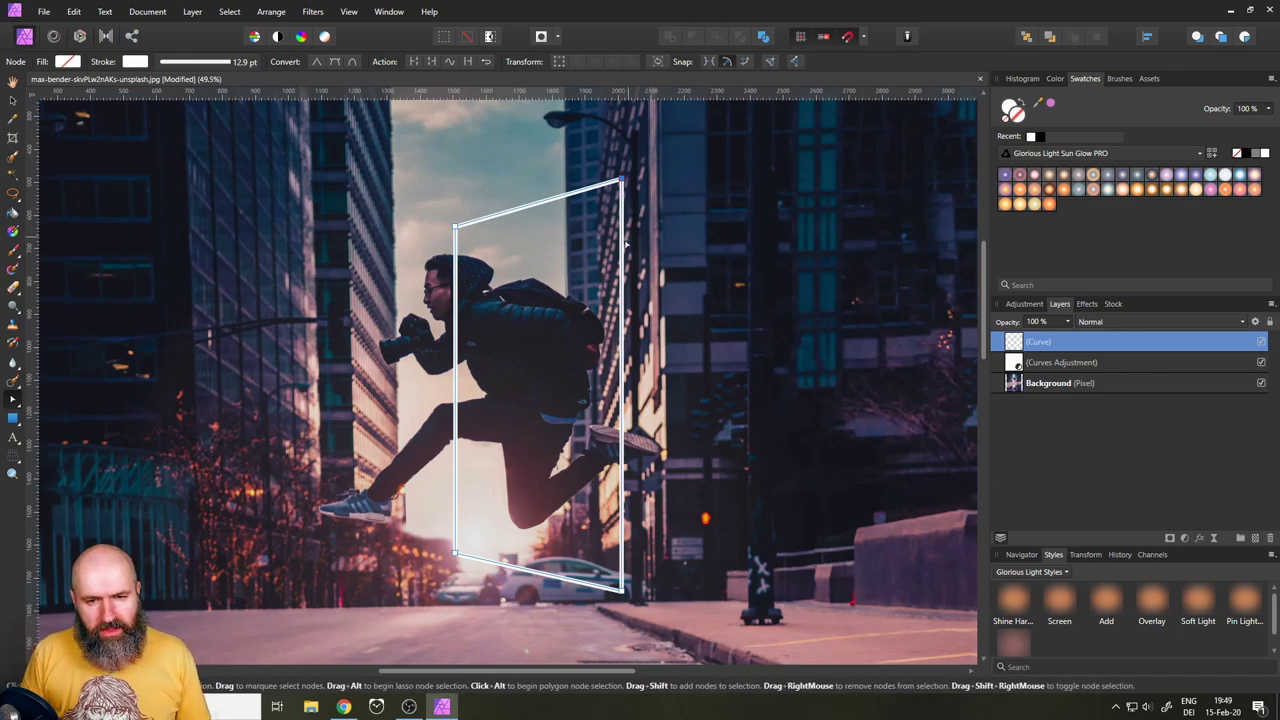
pyautogui.scroll(-5, 556, 369)
pyautogui.click(814, 390)
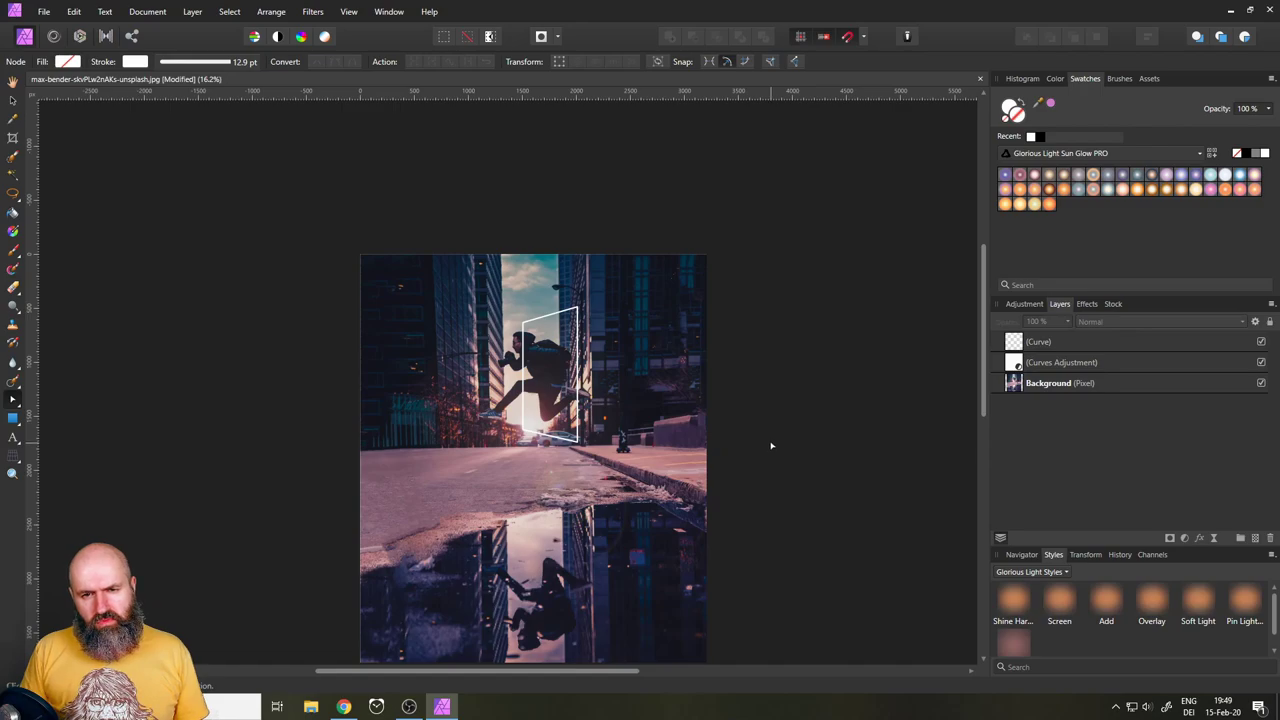
pyautogui.scroll(5, 545, 360)
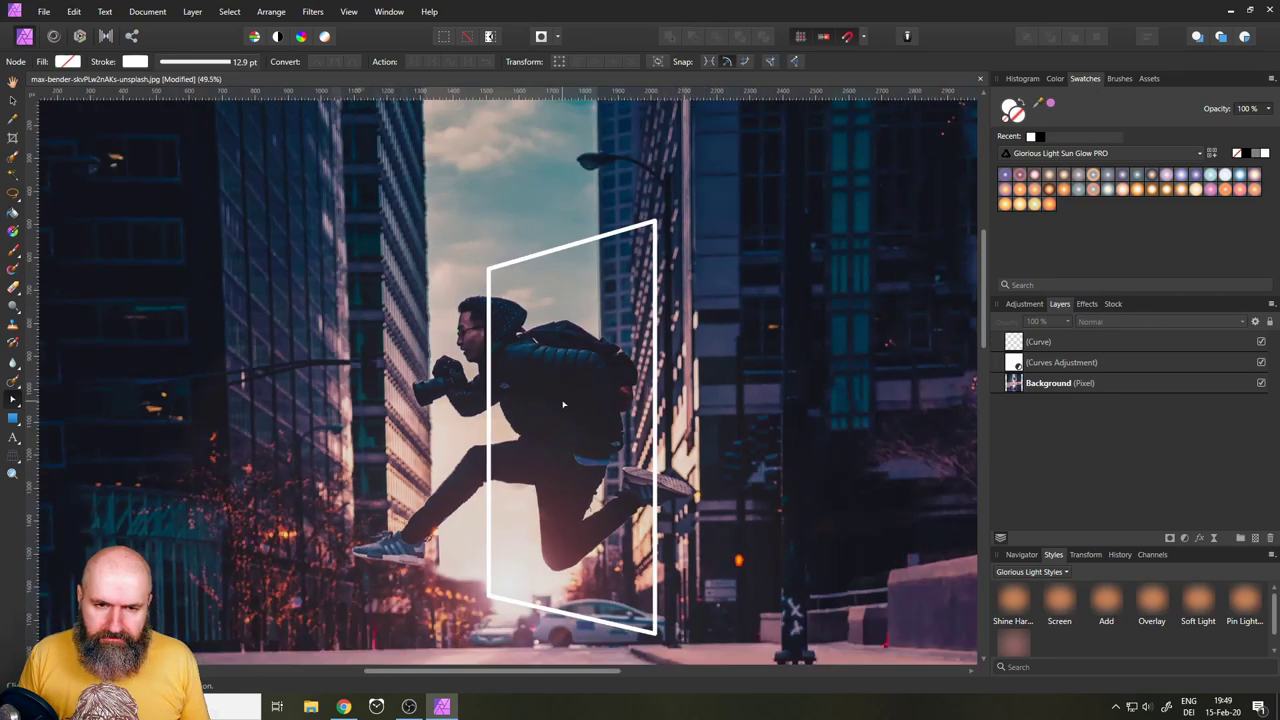
pyautogui.moveTo(563, 404); pyautogui.dragTo(547, 354)
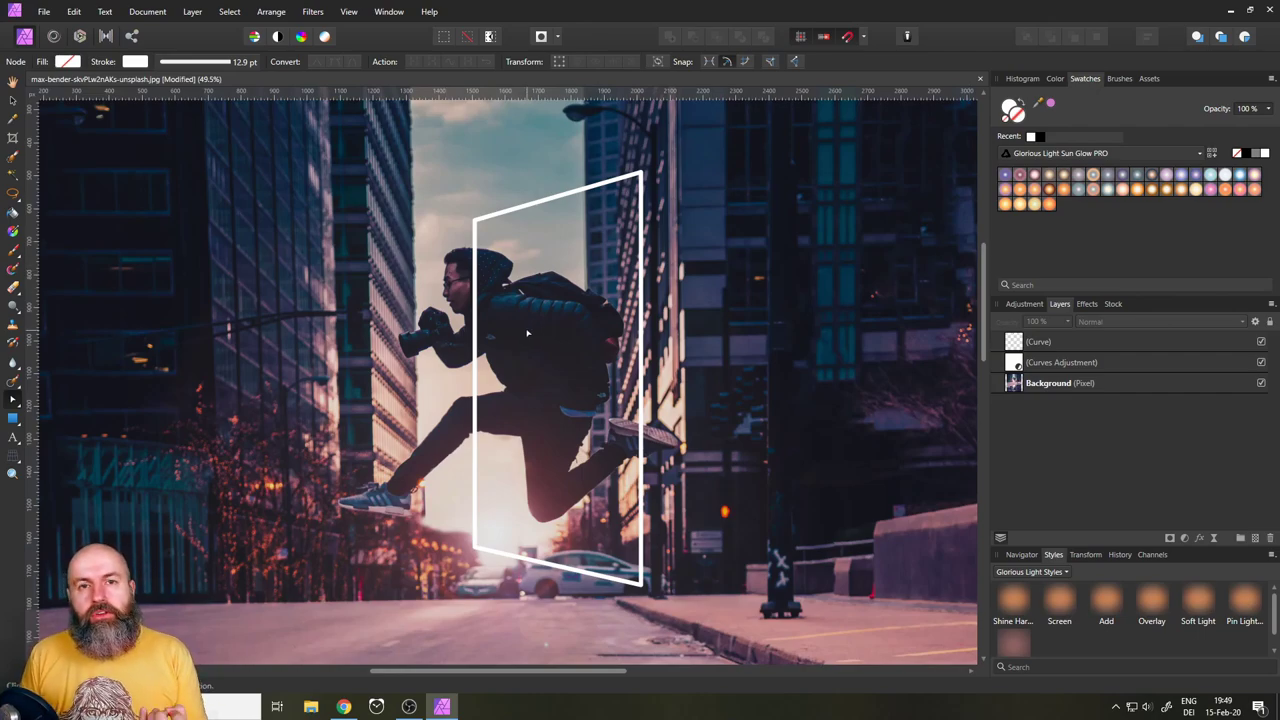
# Try several Laser Light styles on the slanted frame, including Style 17, Style 21 and Style 22, and undo them
pyautogui.click(1086, 304)
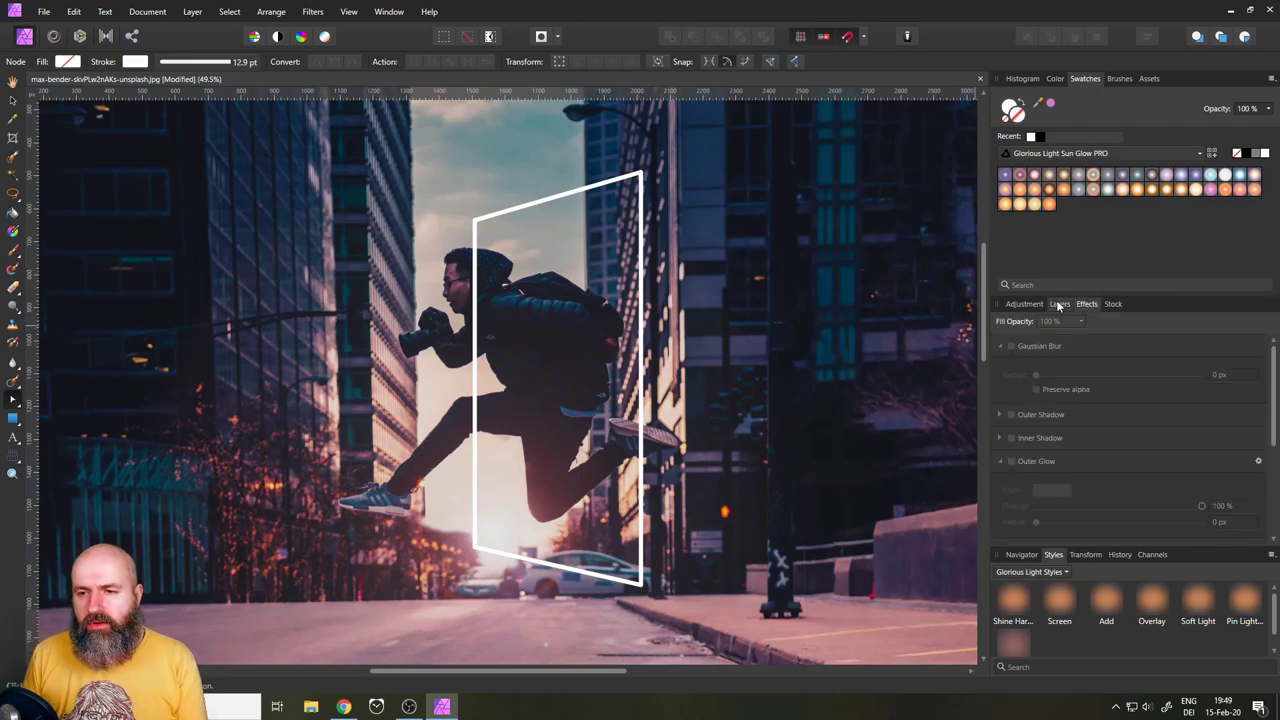
pyautogui.click(1058, 304)
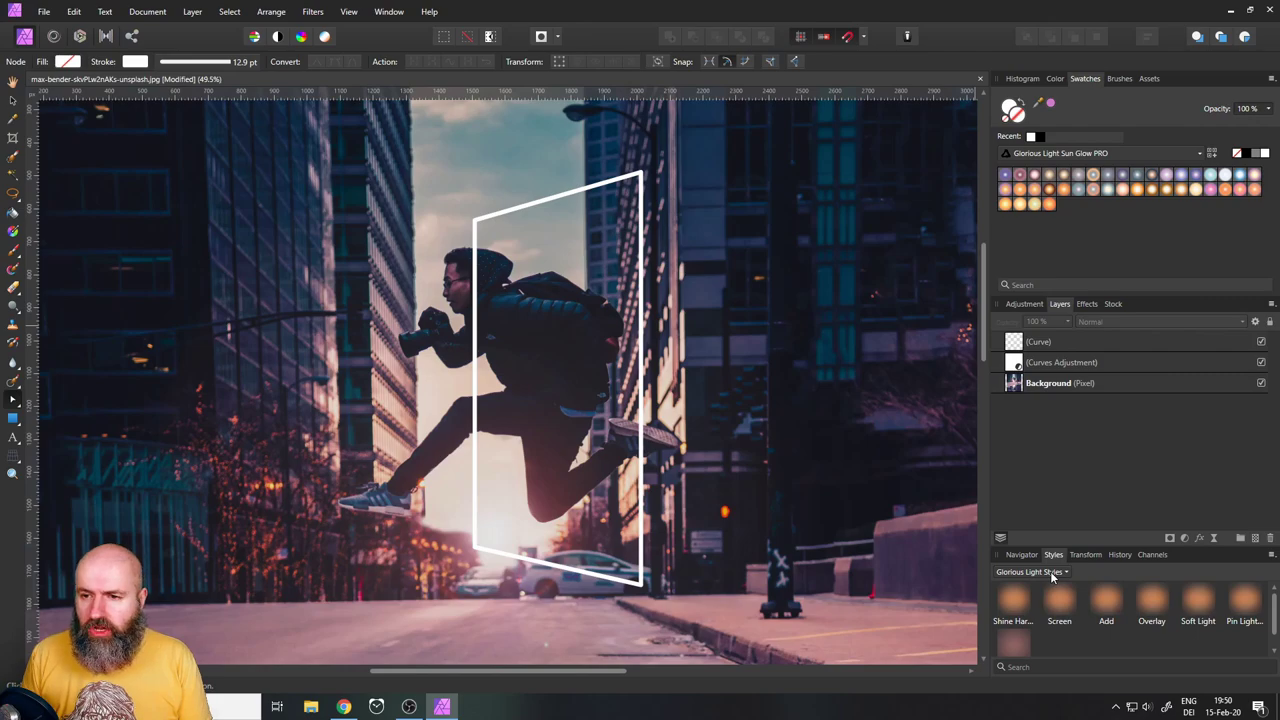
pyautogui.click(1020, 346)
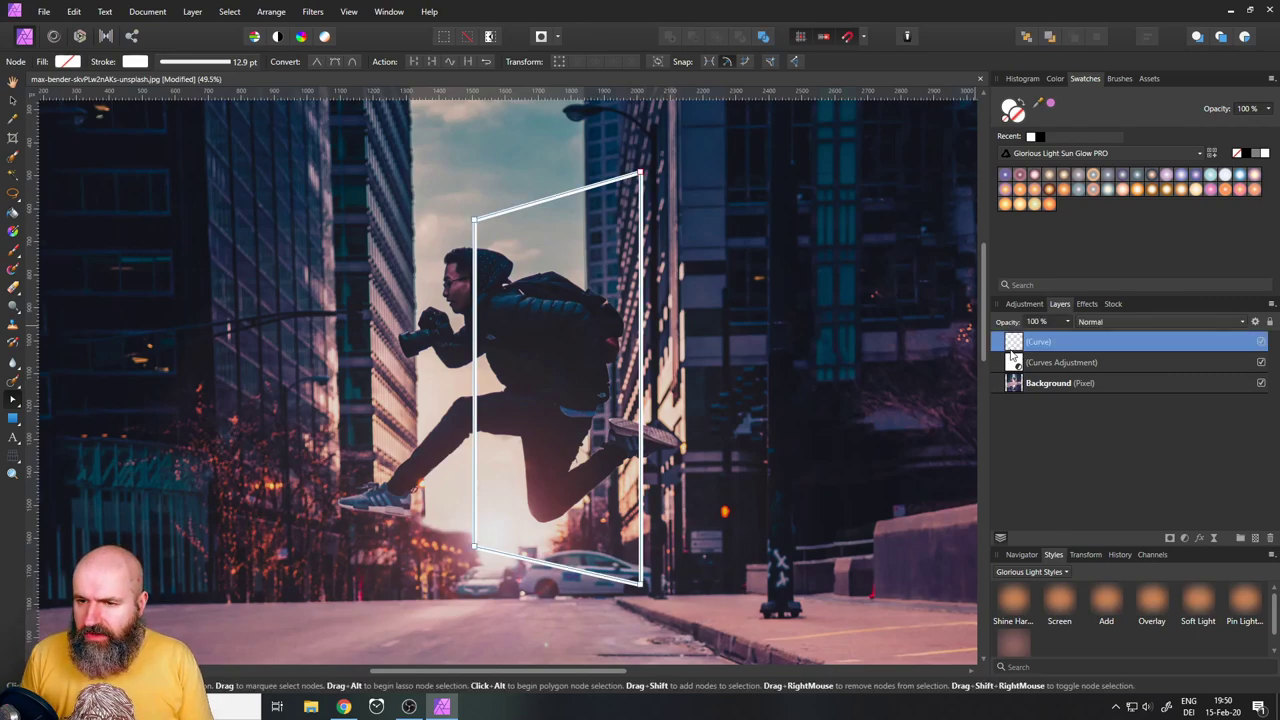
pyautogui.click(1028, 572)
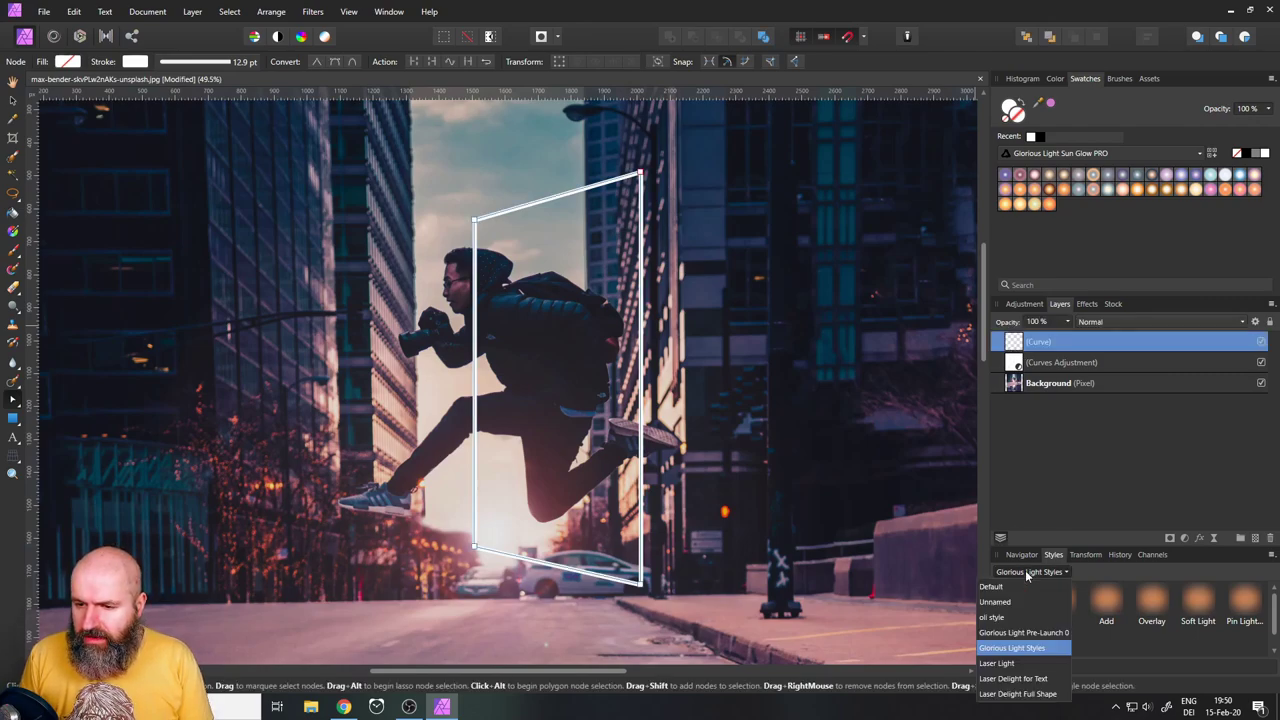
pyautogui.click(1020, 664)
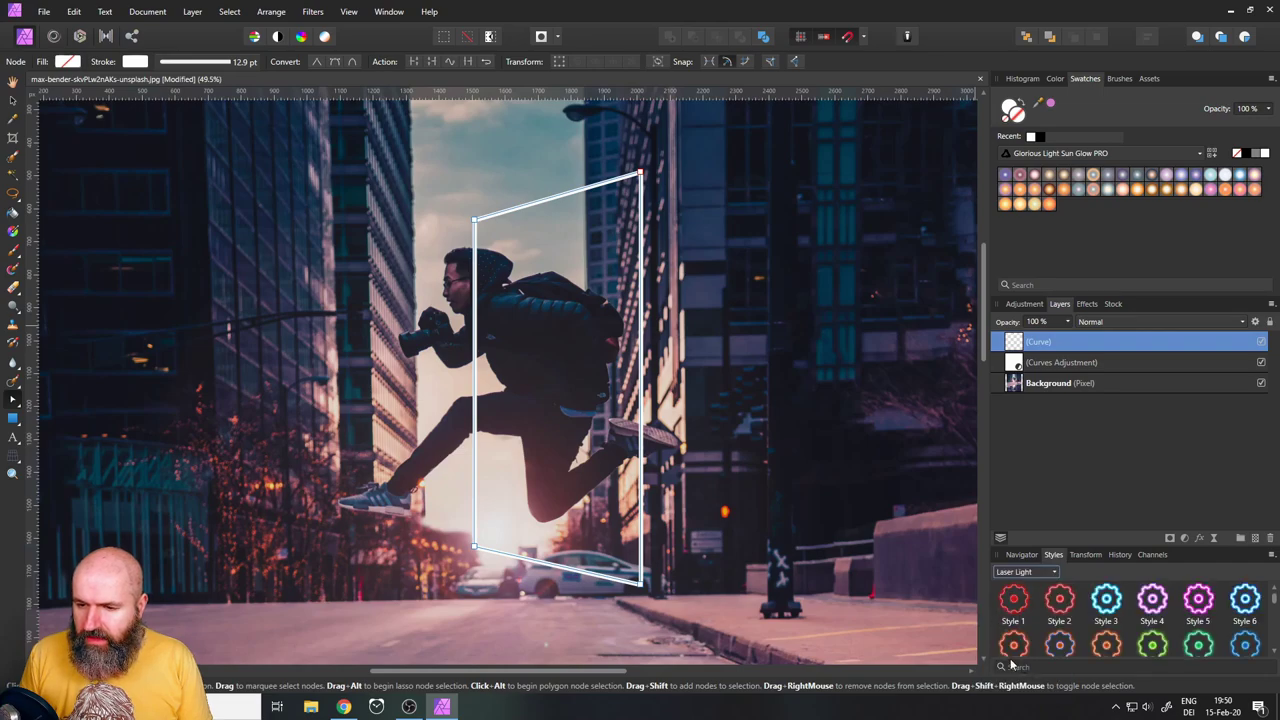
pyautogui.click(1108, 608)
pyautogui.click(1108, 608)
pyautogui.click(1108, 652)
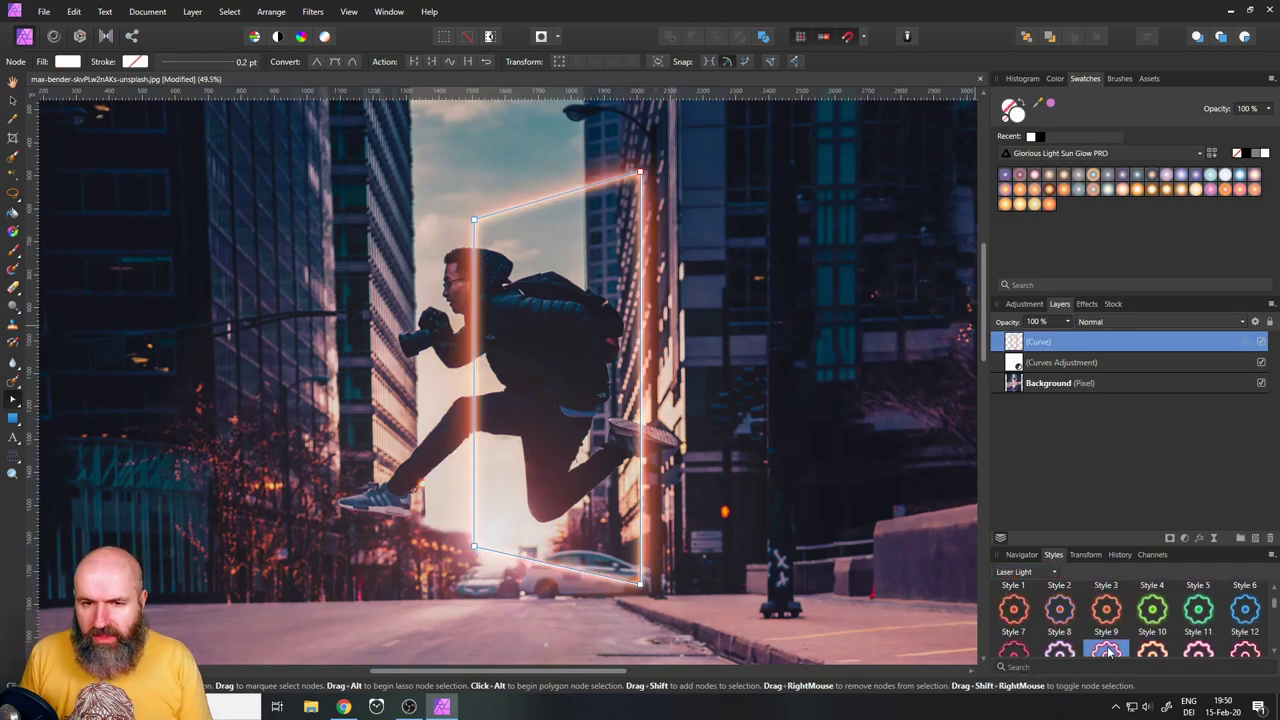
pyautogui.scroll(-1, 1108, 640)
pyautogui.click(1152, 614)
pyautogui.click(1198, 616)
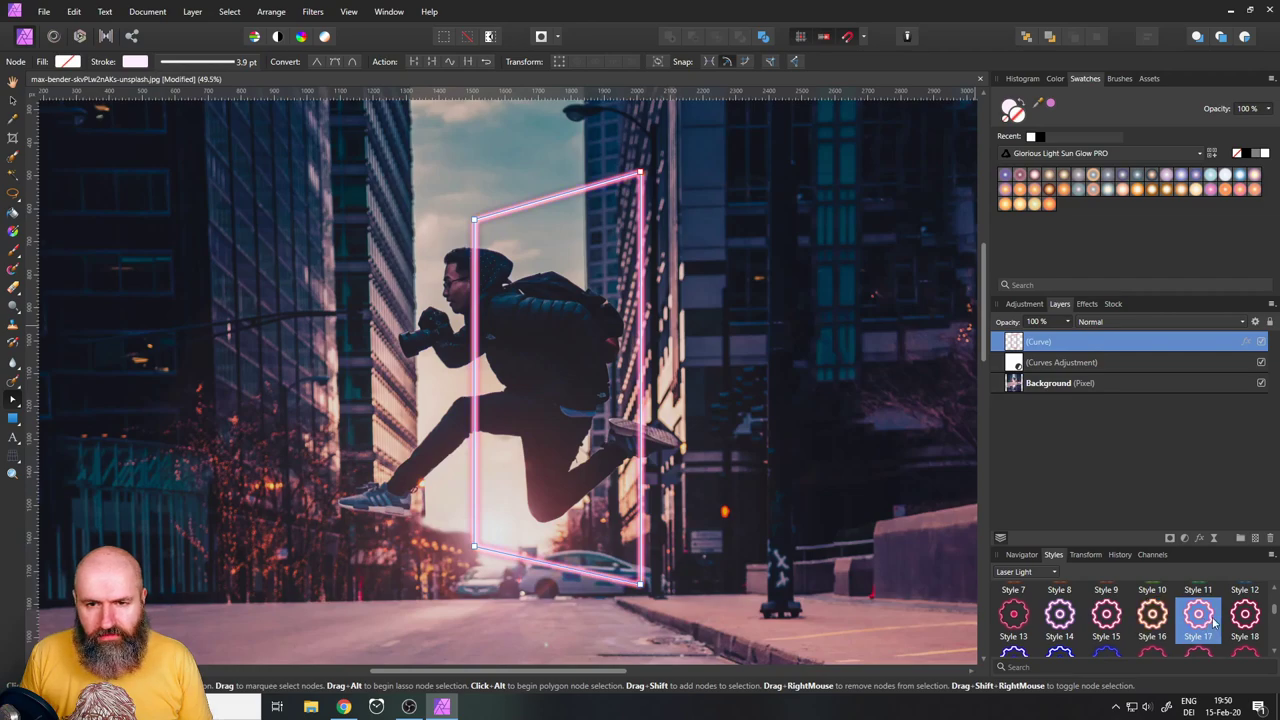
pyautogui.click(1246, 618)
pyautogui.scroll(-1, 1166, 610)
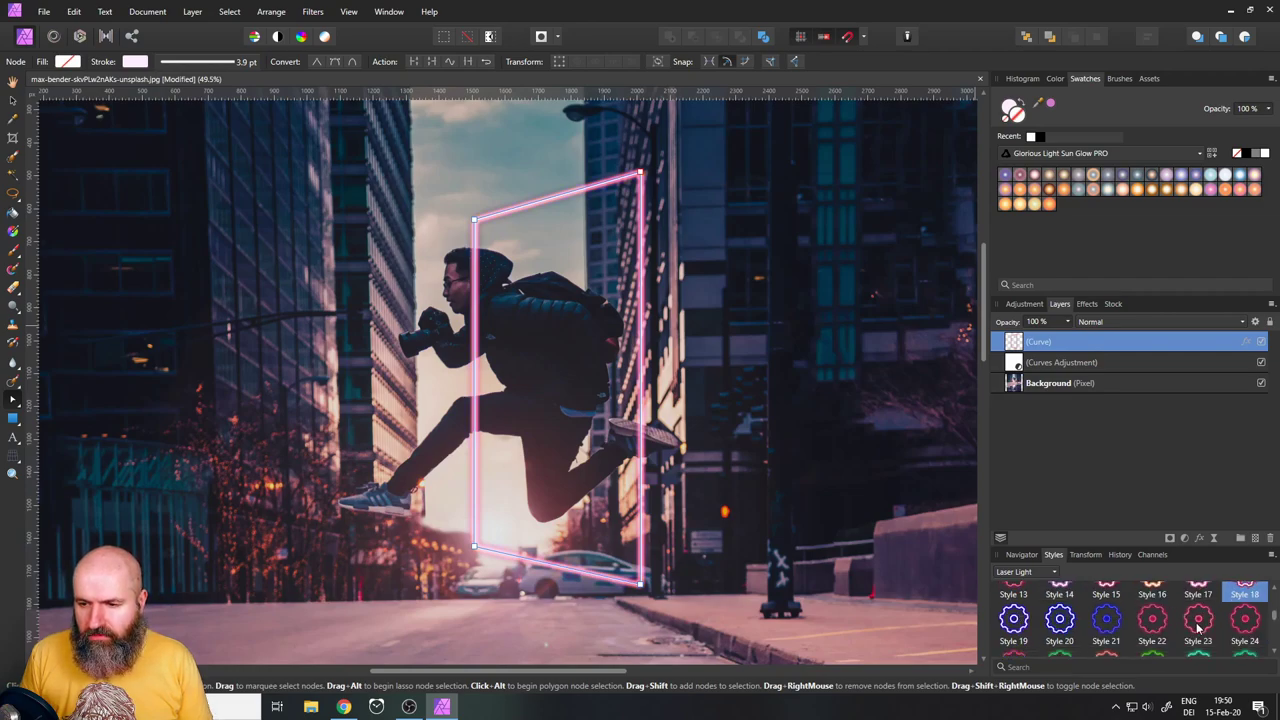
pyautogui.click(1198, 622)
pyautogui.click(1148, 624)
pyautogui.click(1108, 626)
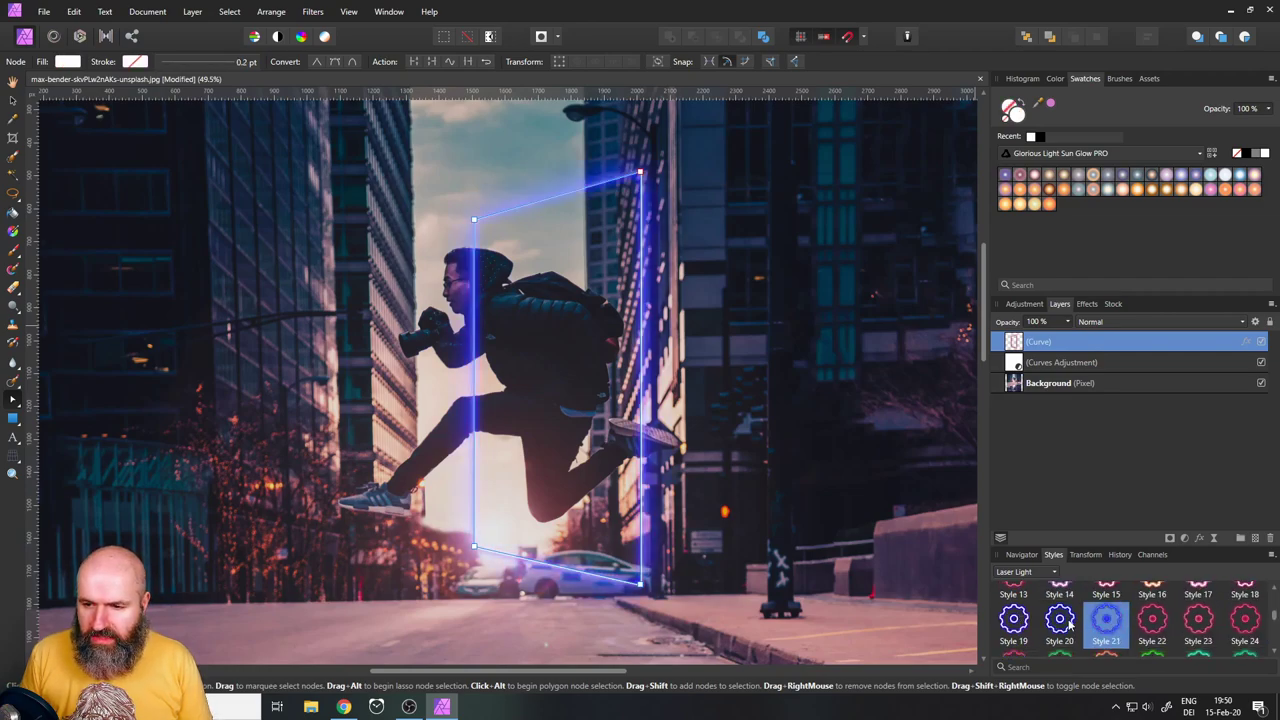
pyautogui.click(1060, 625)
pyautogui.click(1152, 620)
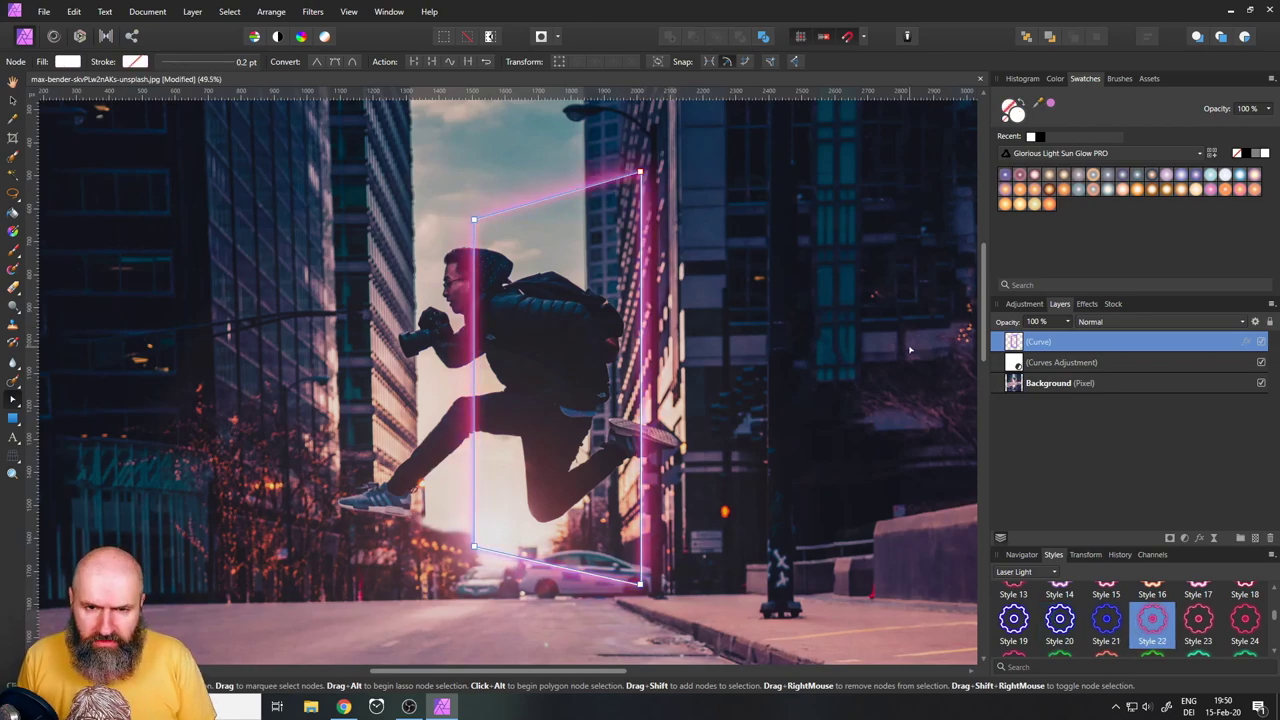
pyautogui.hotkey('shift', 'x')
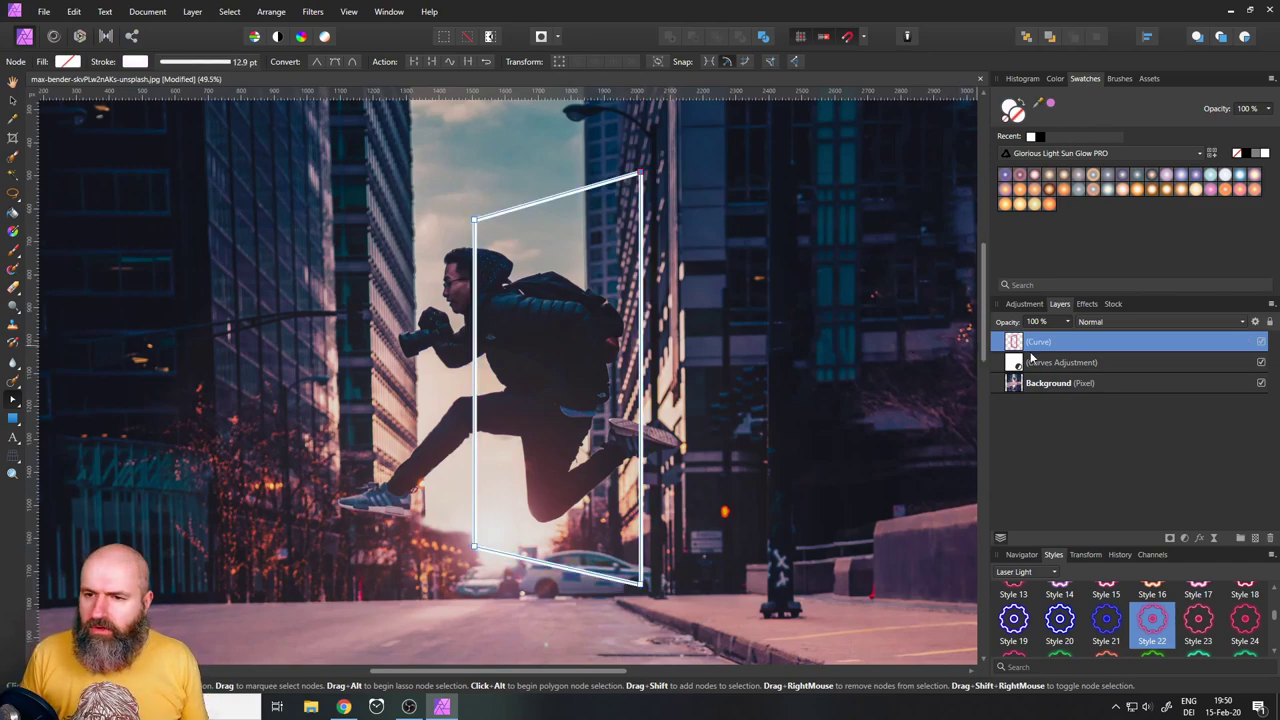
# Remove the frame's stroke and give the shape a solid white fill
pyautogui.click(12, 101)
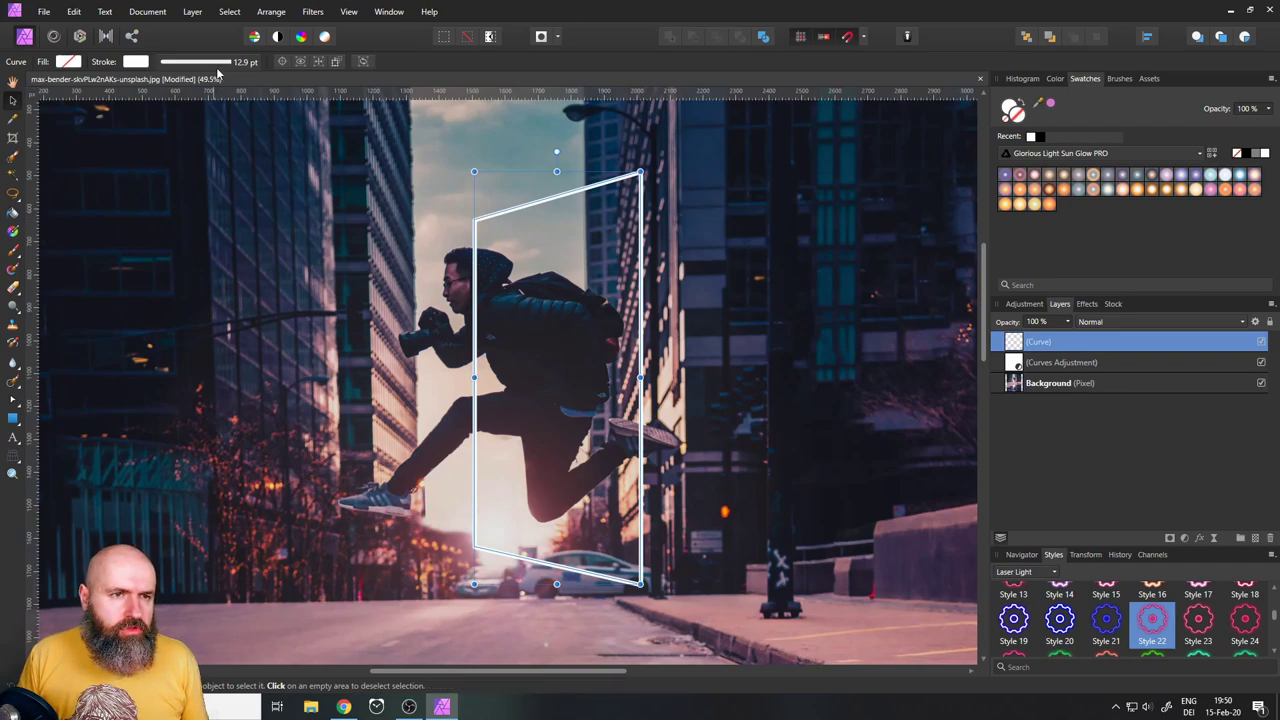
pyautogui.click(137, 62)
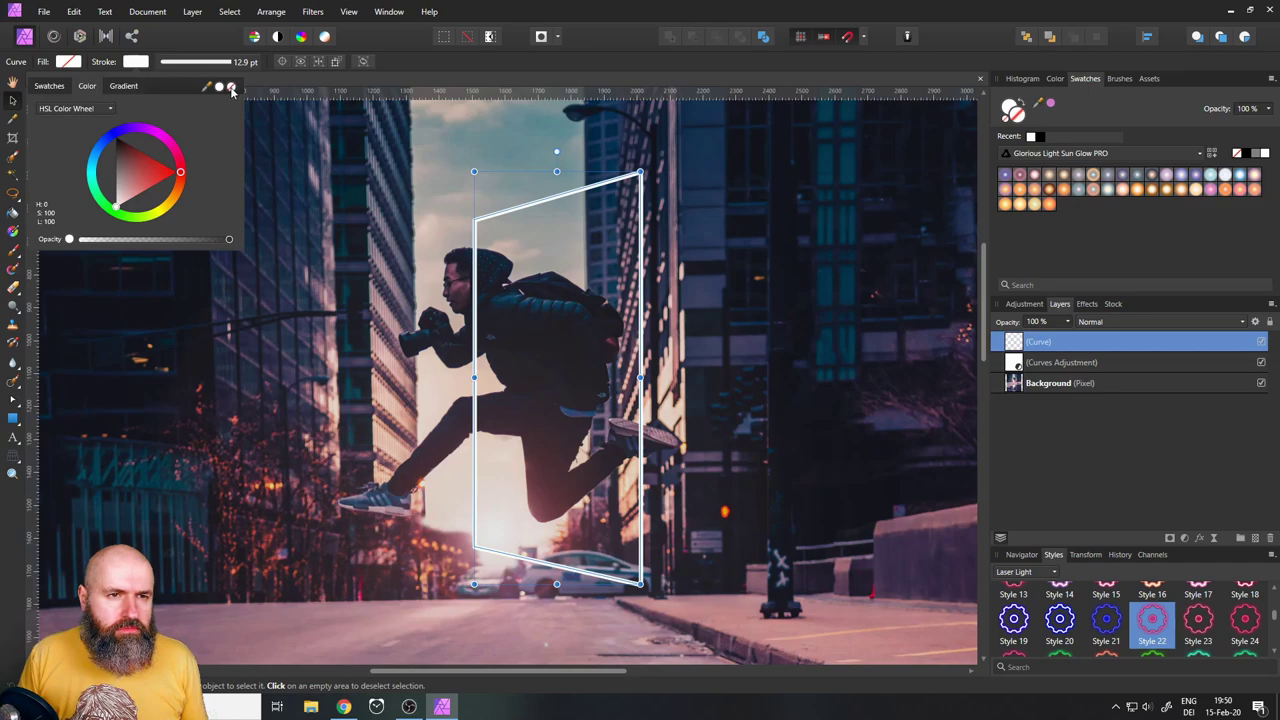
pyautogui.click(231, 88)
pyautogui.click(67, 63)
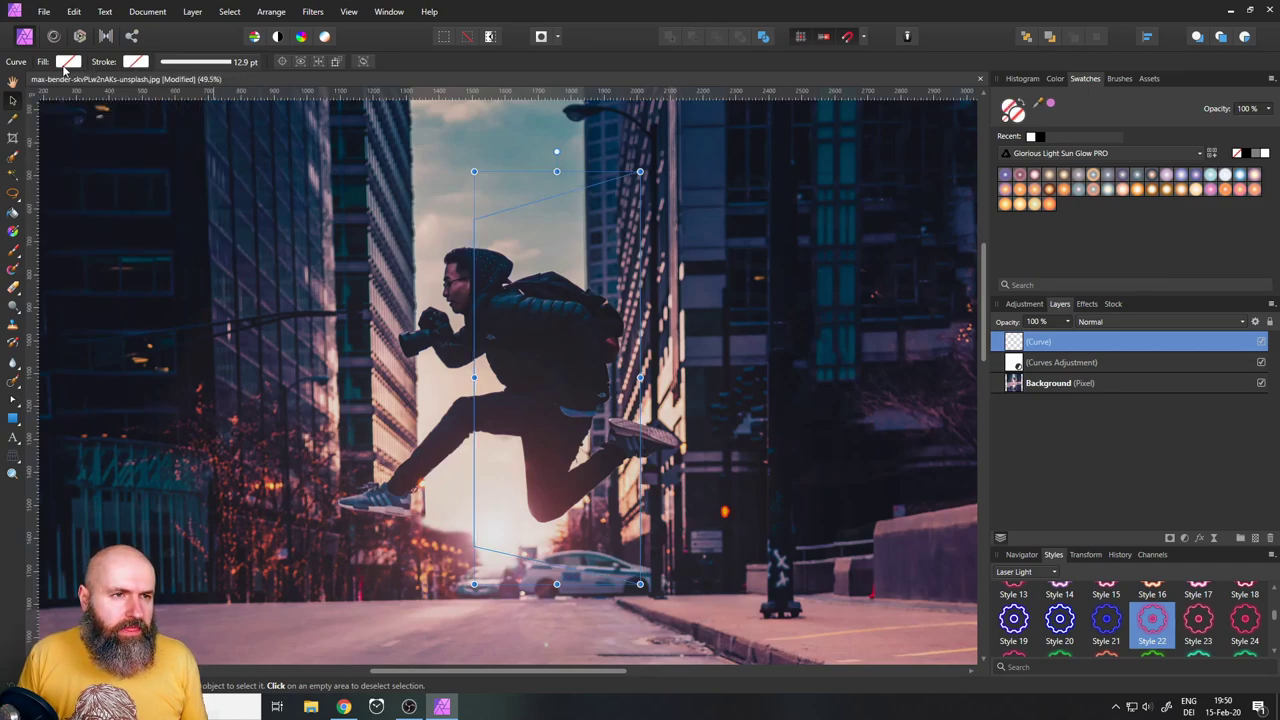
pyautogui.click(44, 107)
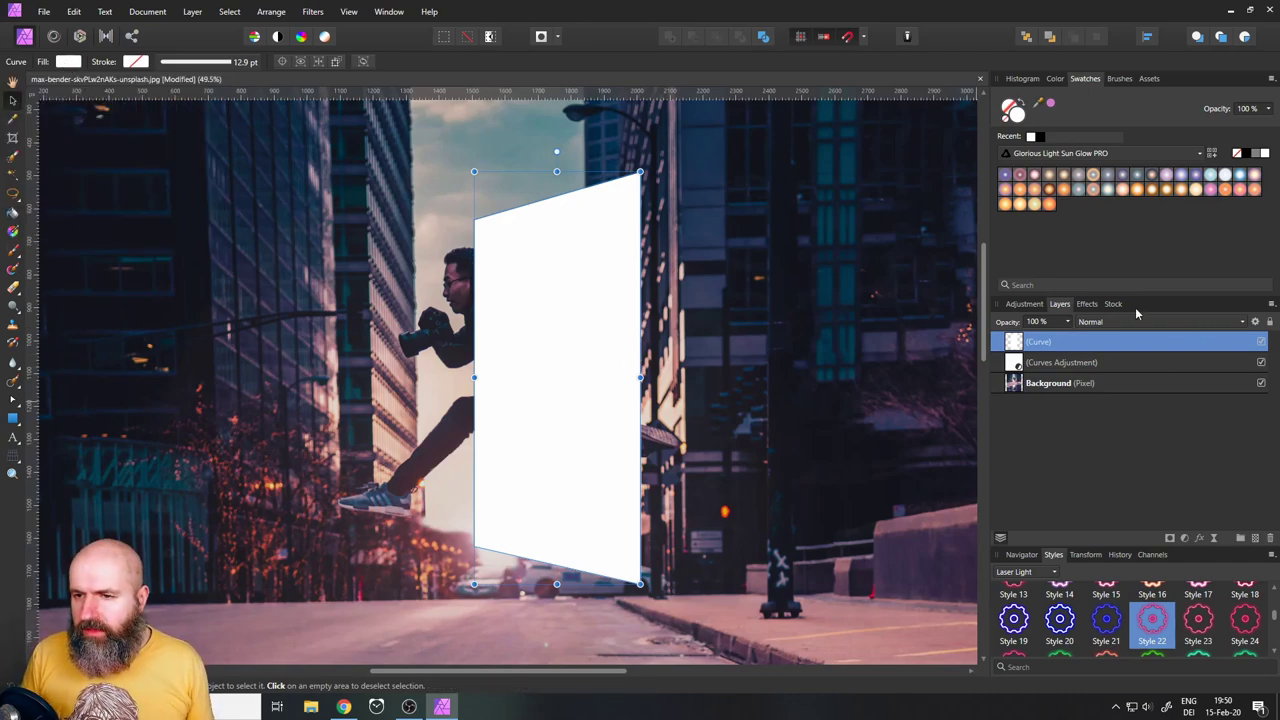
# Set the white shape's fill opacity to 0% in its layer effects
pyautogui.click(1087, 305)
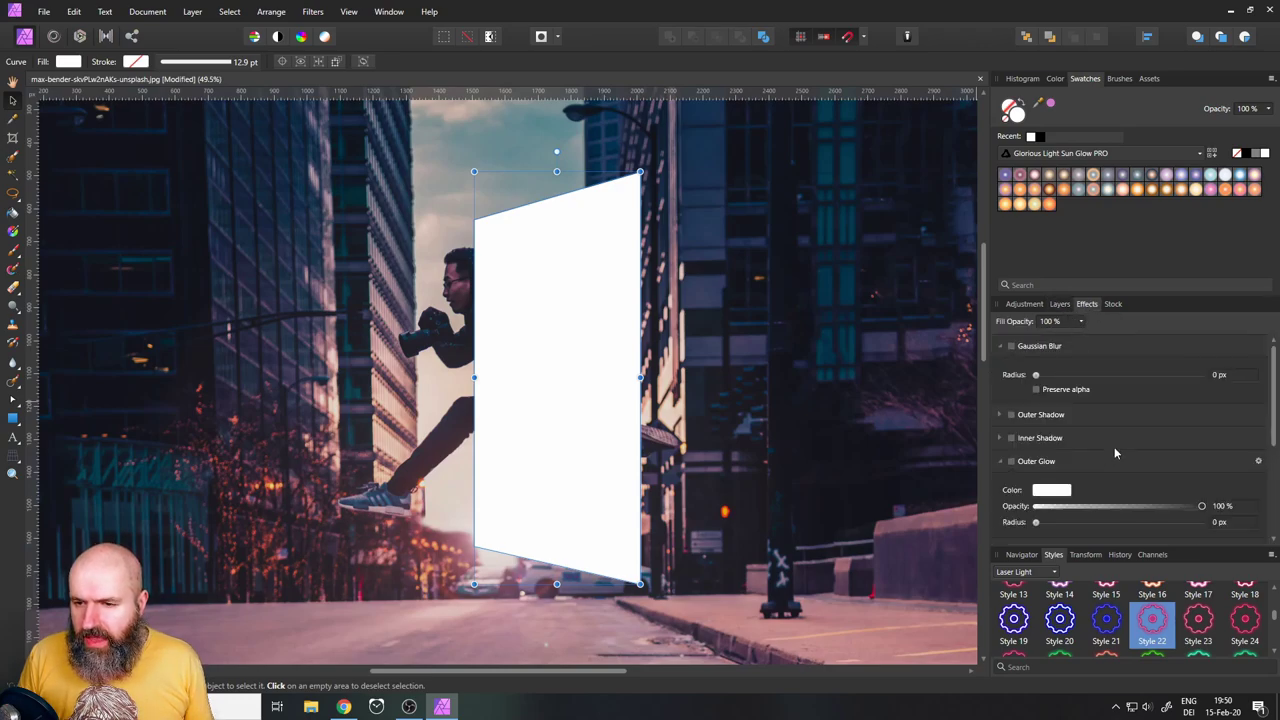
pyautogui.scroll(-3, 1114, 446)
pyautogui.scroll(2, 1063, 407)
pyautogui.scroll(-1, 1063, 410)
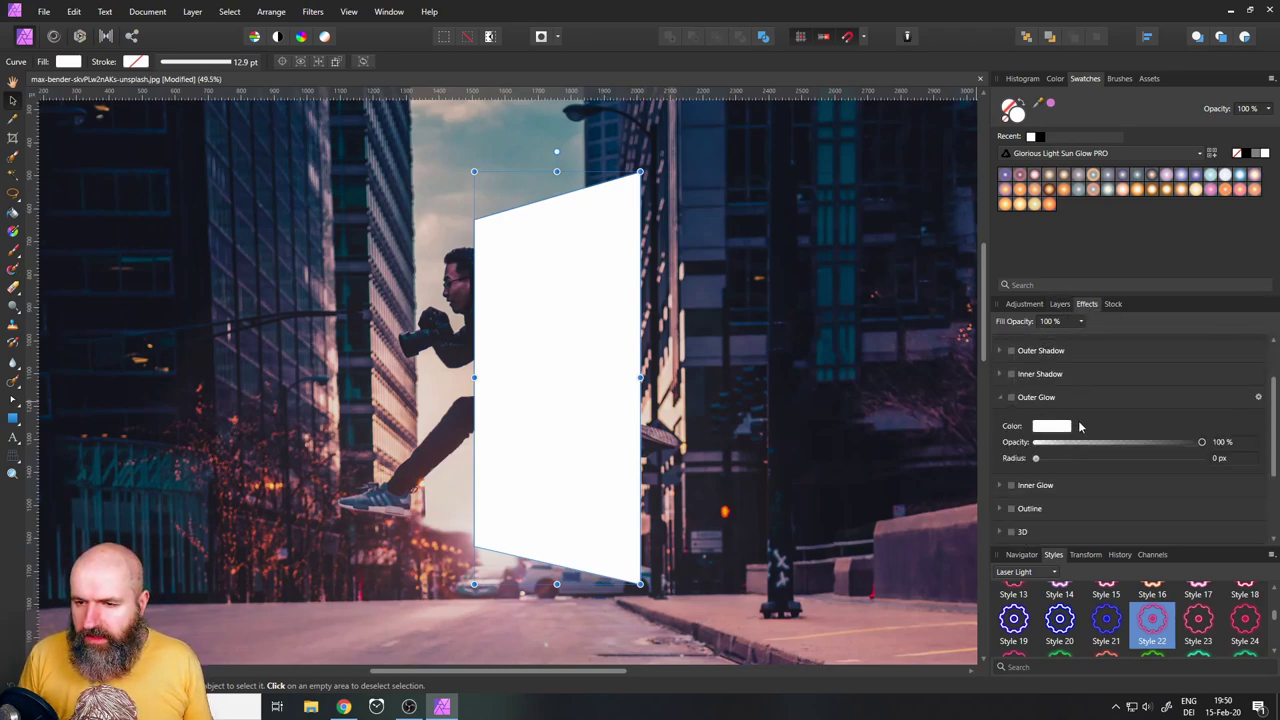
pyautogui.scroll(1, 1076, 430)
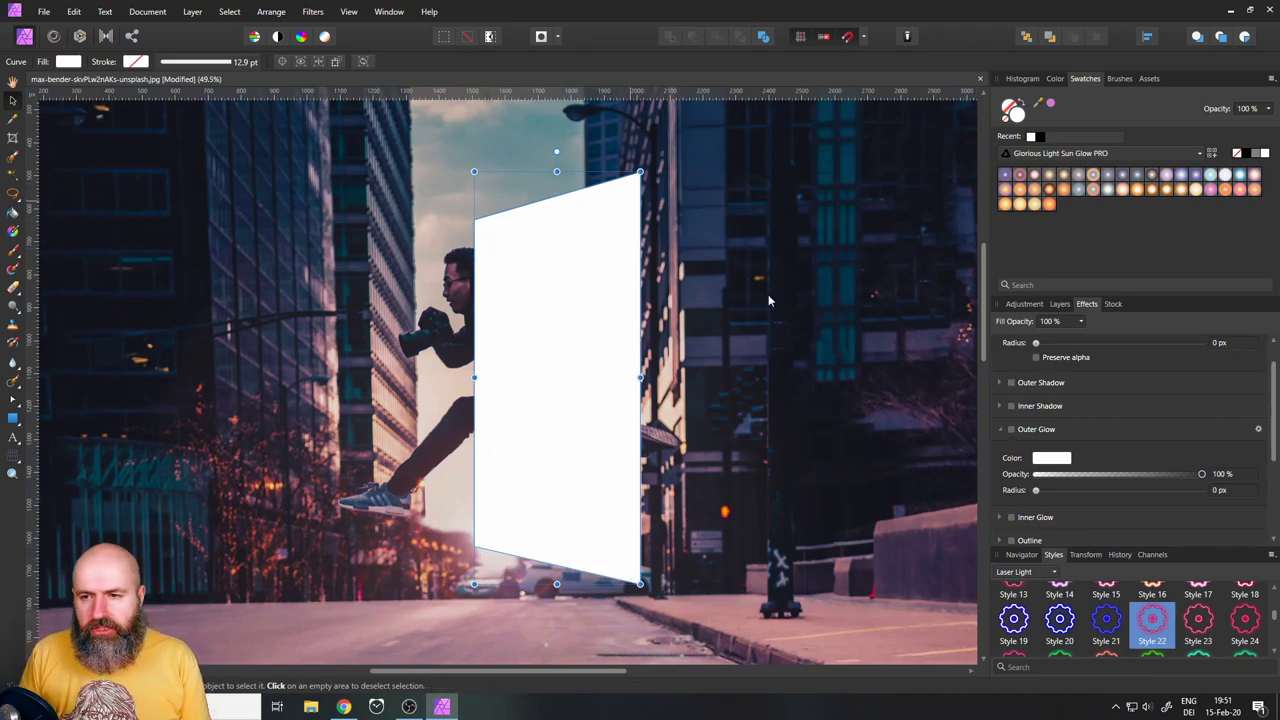
pyautogui.click(1081, 322)
pyautogui.moveTo(1082, 336)
pyautogui.mouseDown()
pyautogui.moveTo(980, 342)
pyautogui.moveTo(1094, 344)
pyautogui.moveTo(951, 347)
pyautogui.moveTo(1092, 348)
pyautogui.mouseUp()
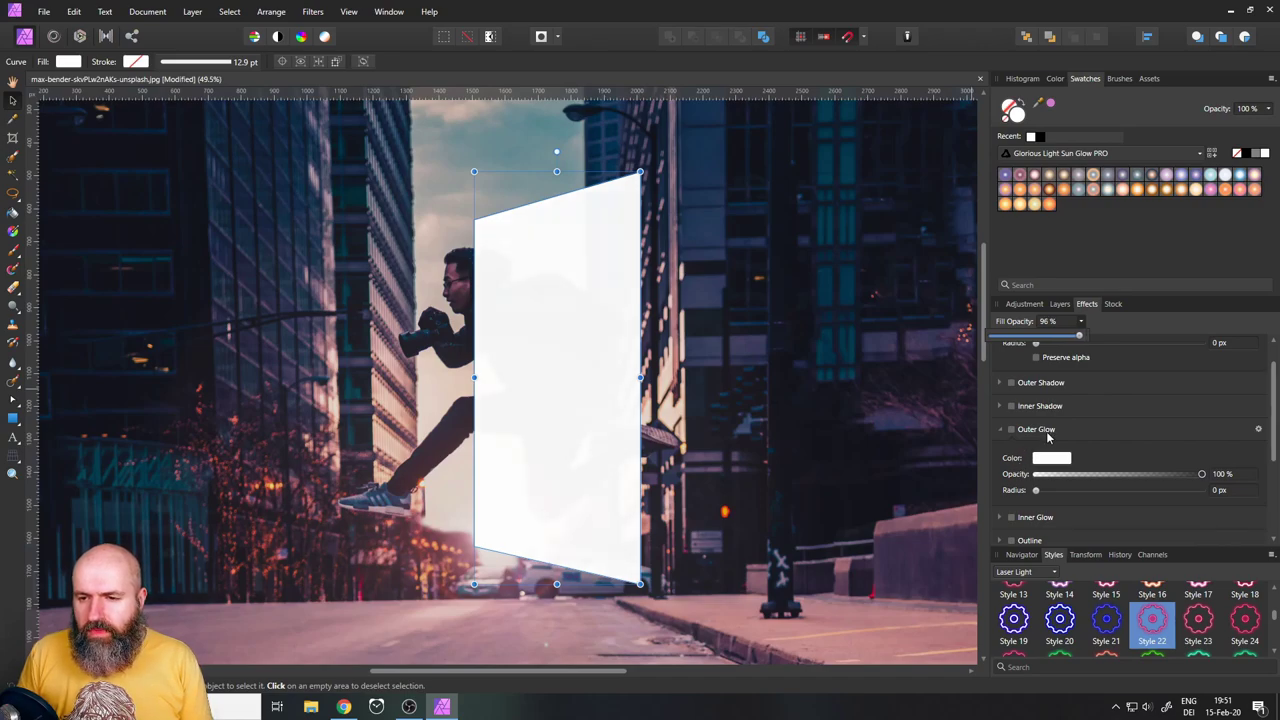
pyautogui.moveTo(1084, 336); pyautogui.dragTo(965, 338)
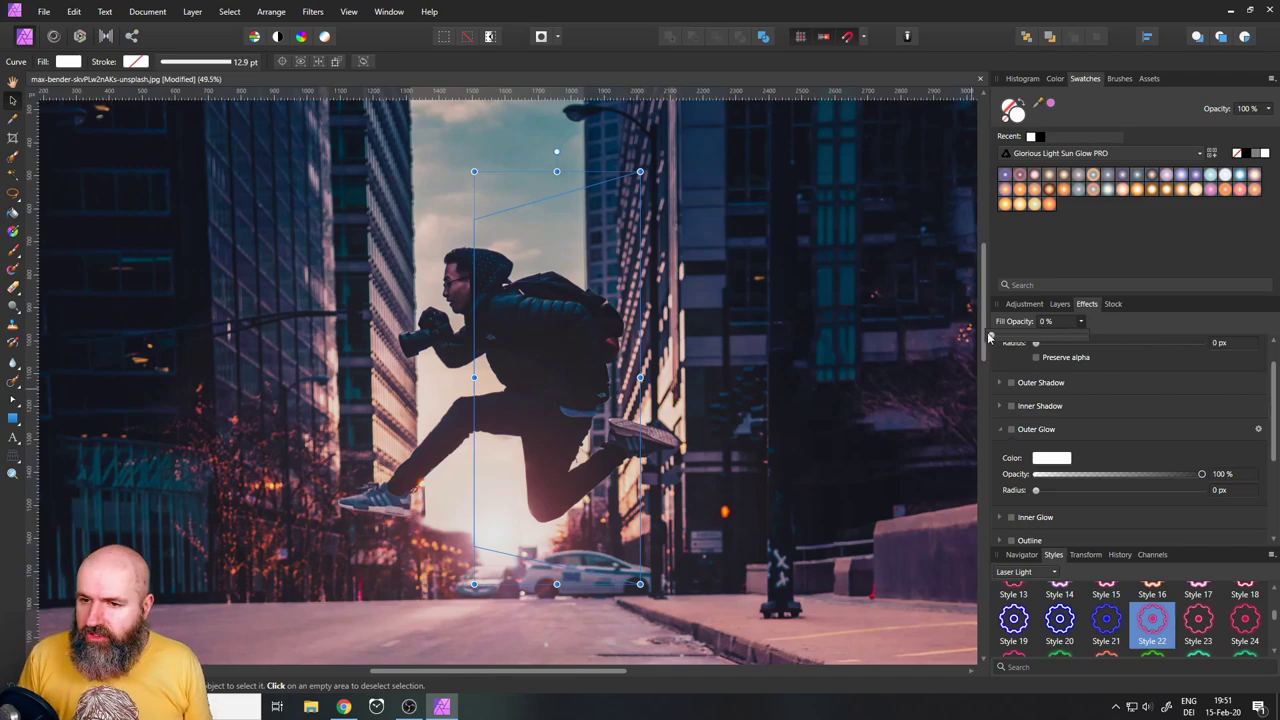
pyautogui.moveTo(988, 338); pyautogui.dragTo(1086, 332)
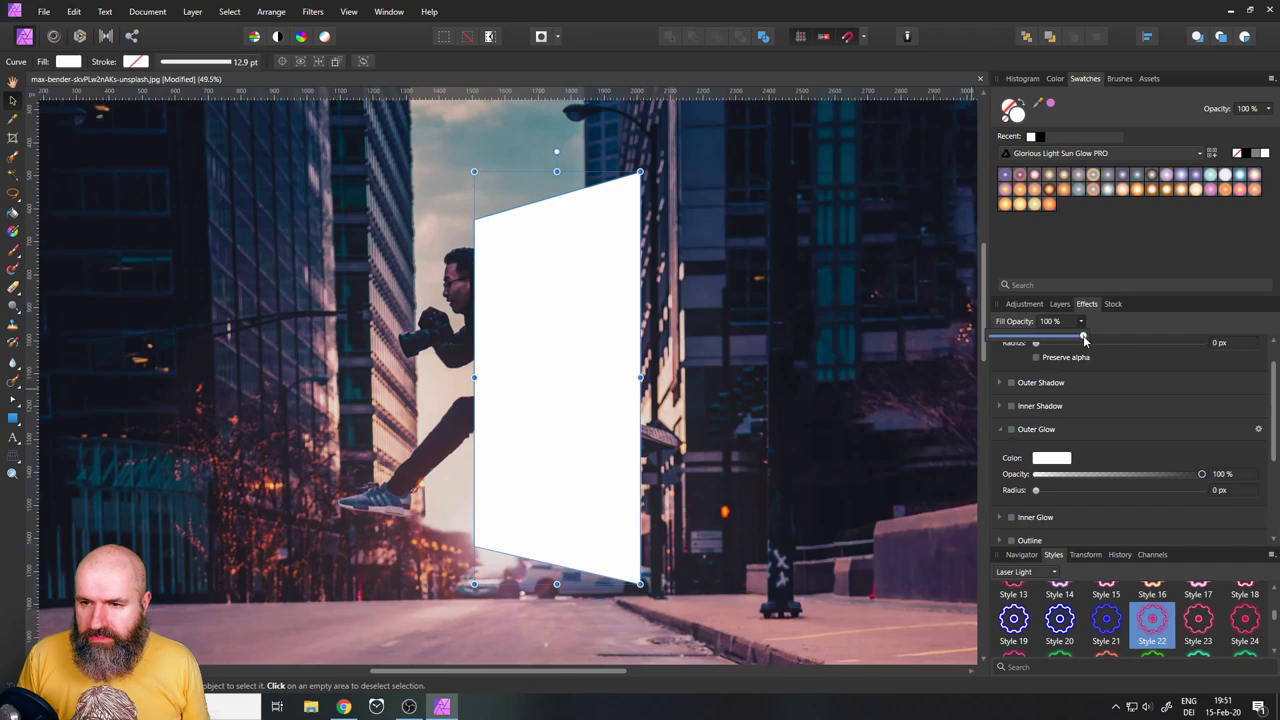
pyautogui.moveTo(1084, 340); pyautogui.dragTo(968, 343)
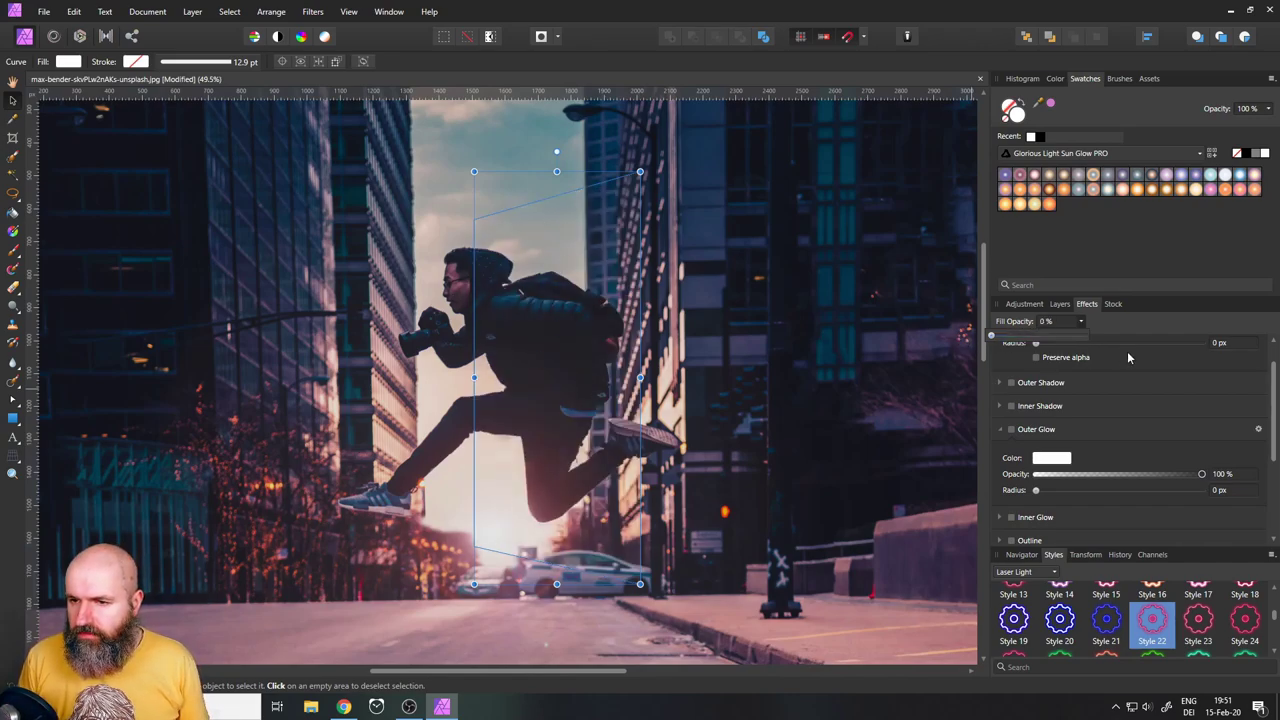
# Enable the Outer Glow effect on the slanted shape and give it a magenta color with hue 307
pyautogui.scroll(-2, 1100, 372)
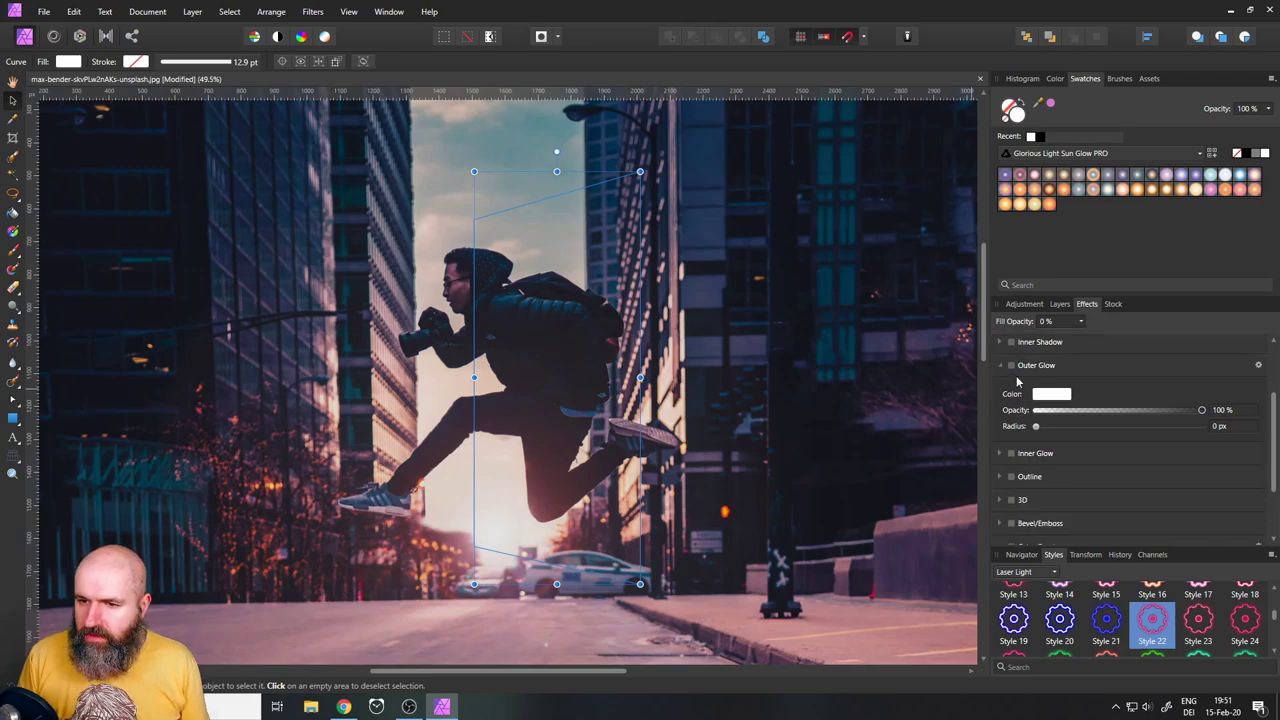
pyautogui.click(1258, 366)
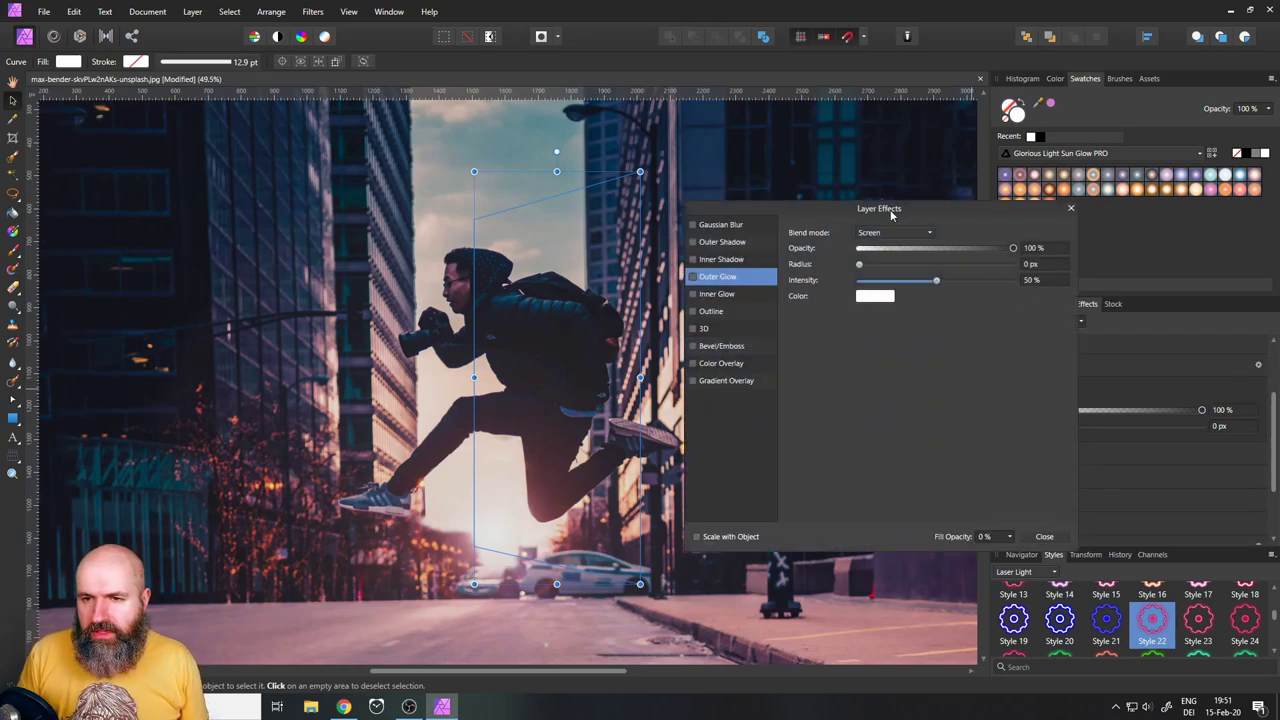
pyautogui.moveTo(891, 211); pyautogui.dragTo(782, 231)
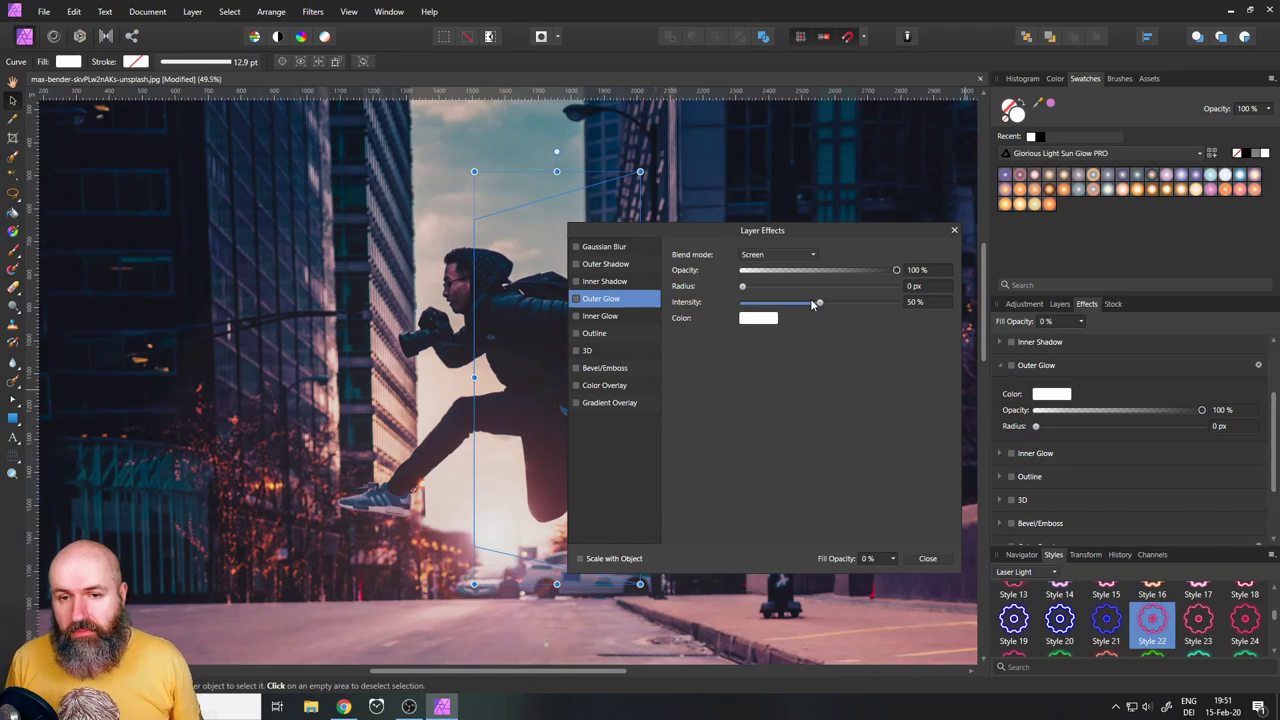
pyautogui.moveTo(694, 232); pyautogui.dragTo(795, 224)
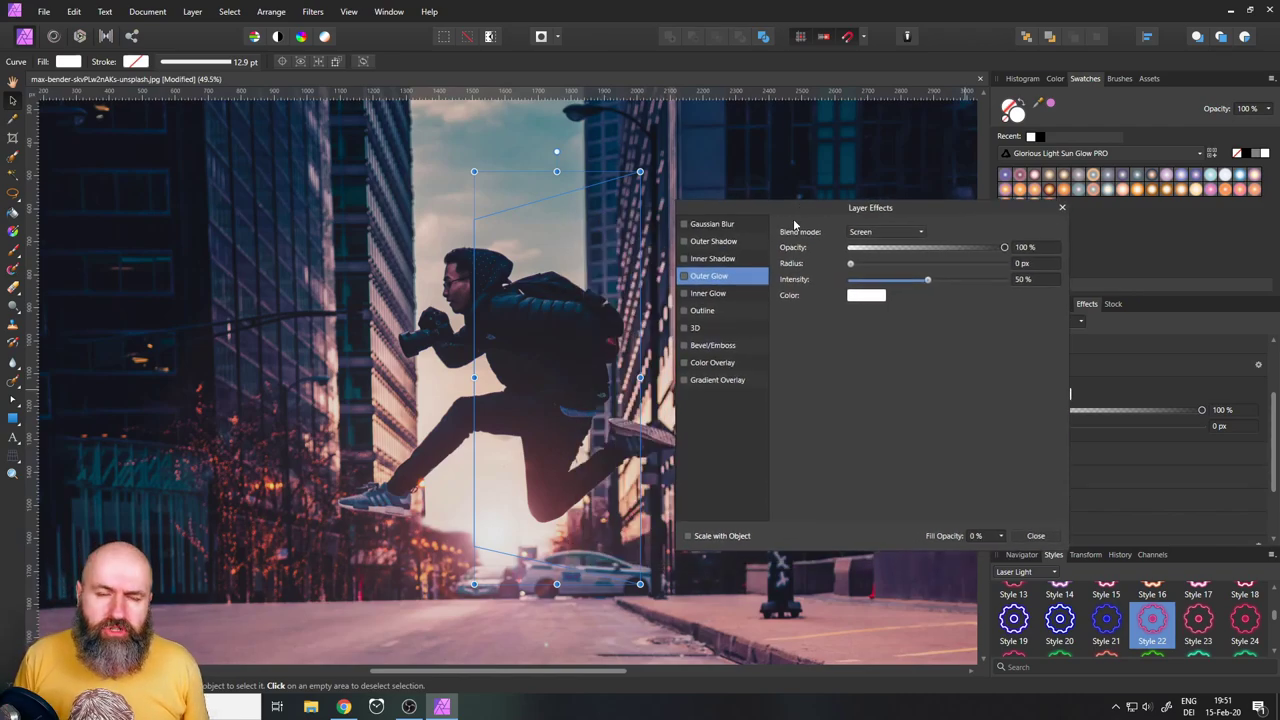
pyautogui.click(684, 277)
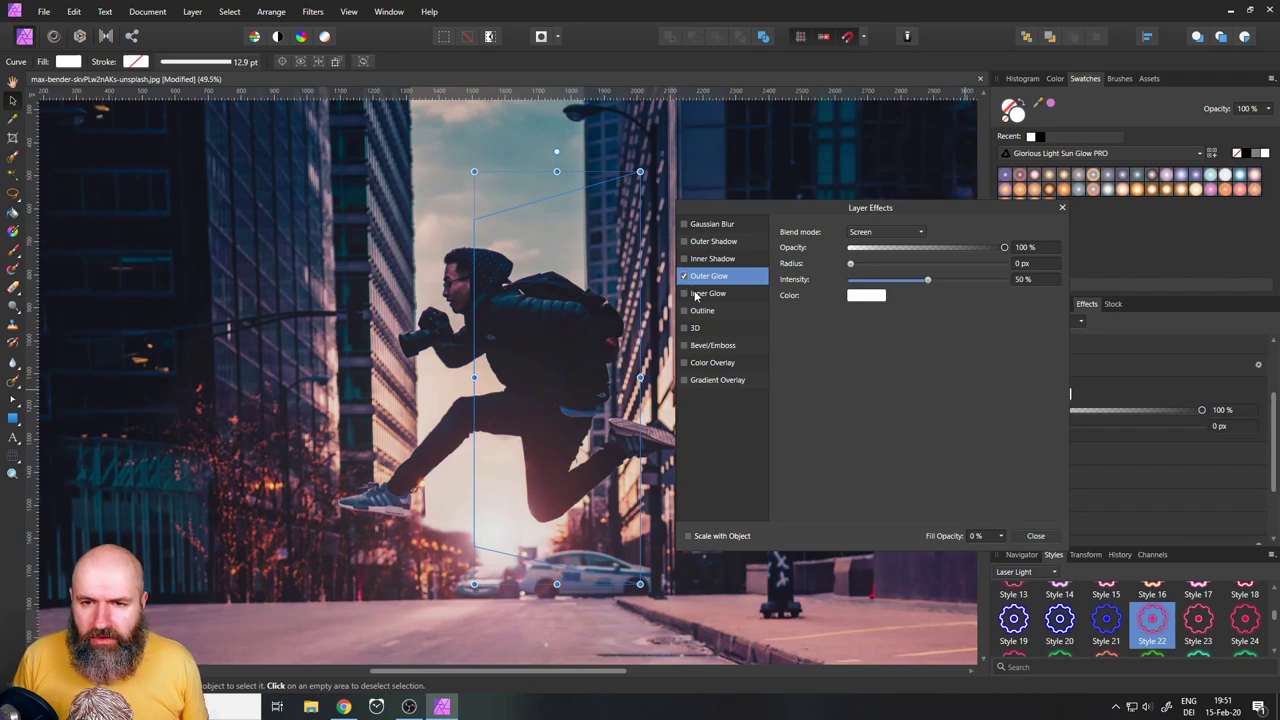
pyautogui.click(857, 295)
pyautogui.click(900, 362)
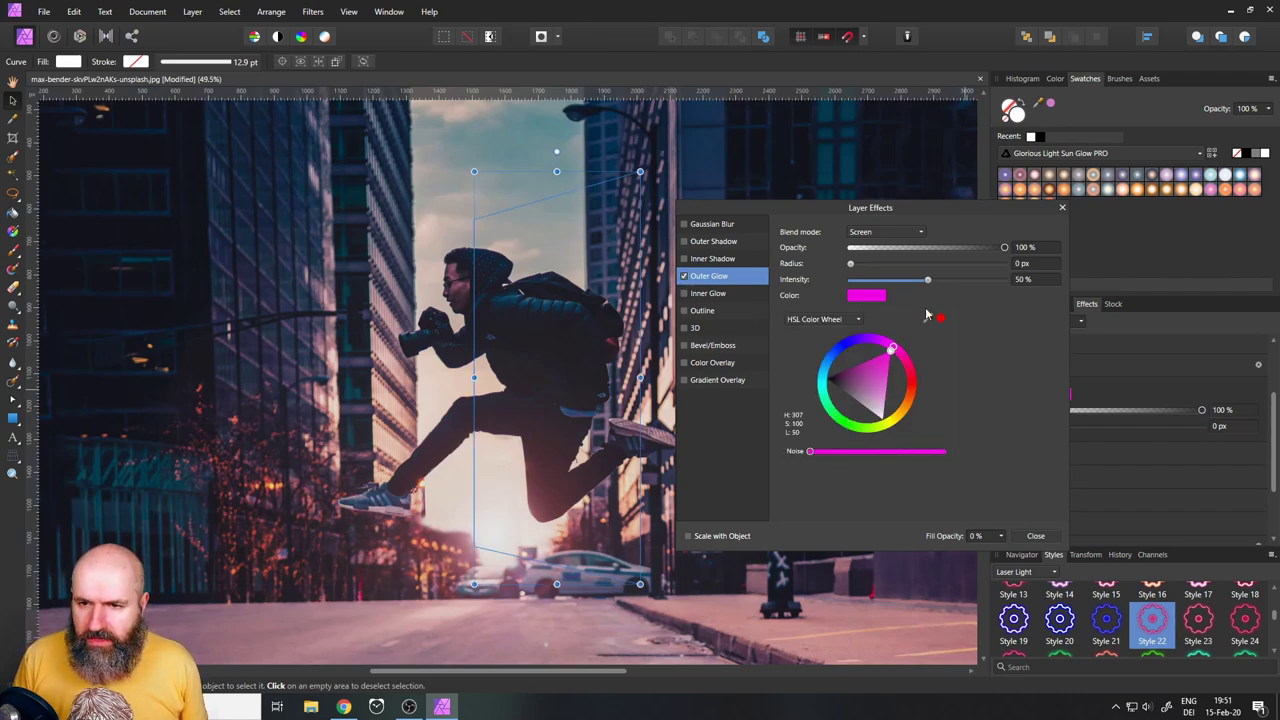
# Set the outer glow's radius to 150 px
pyautogui.moveTo(853, 264); pyautogui.dragTo(1016, 270)
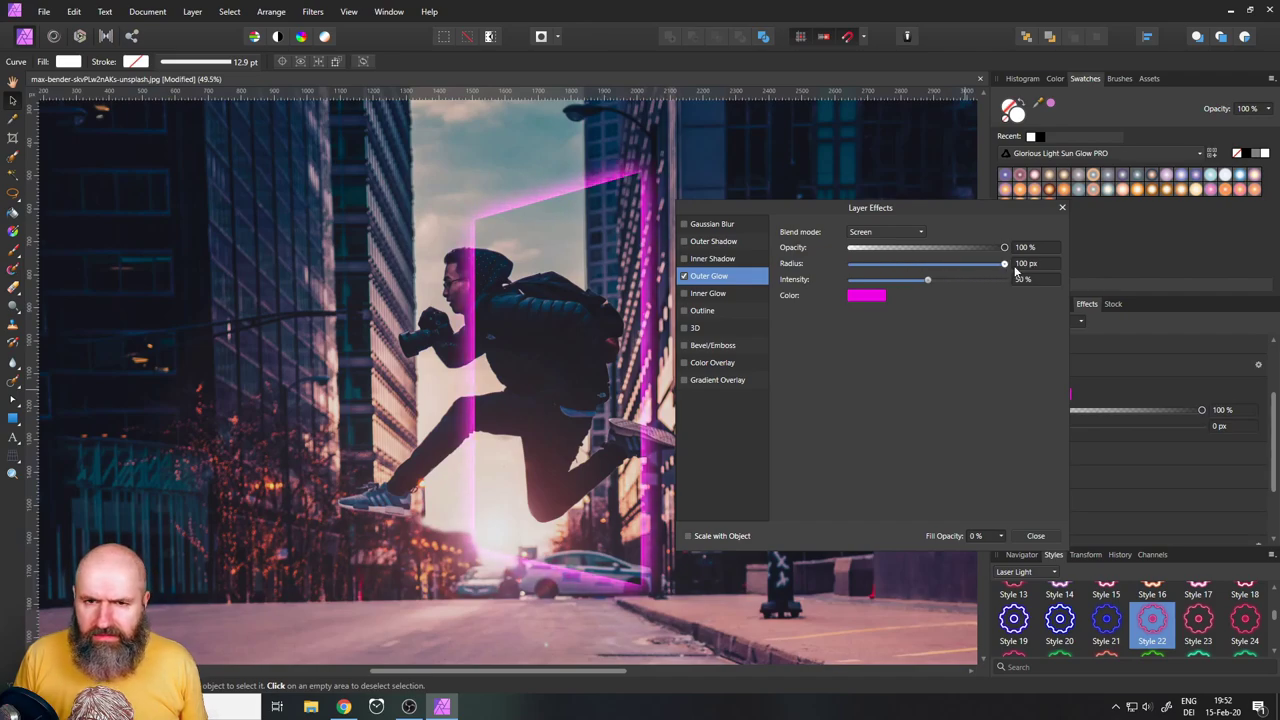
pyautogui.click(1033, 264)
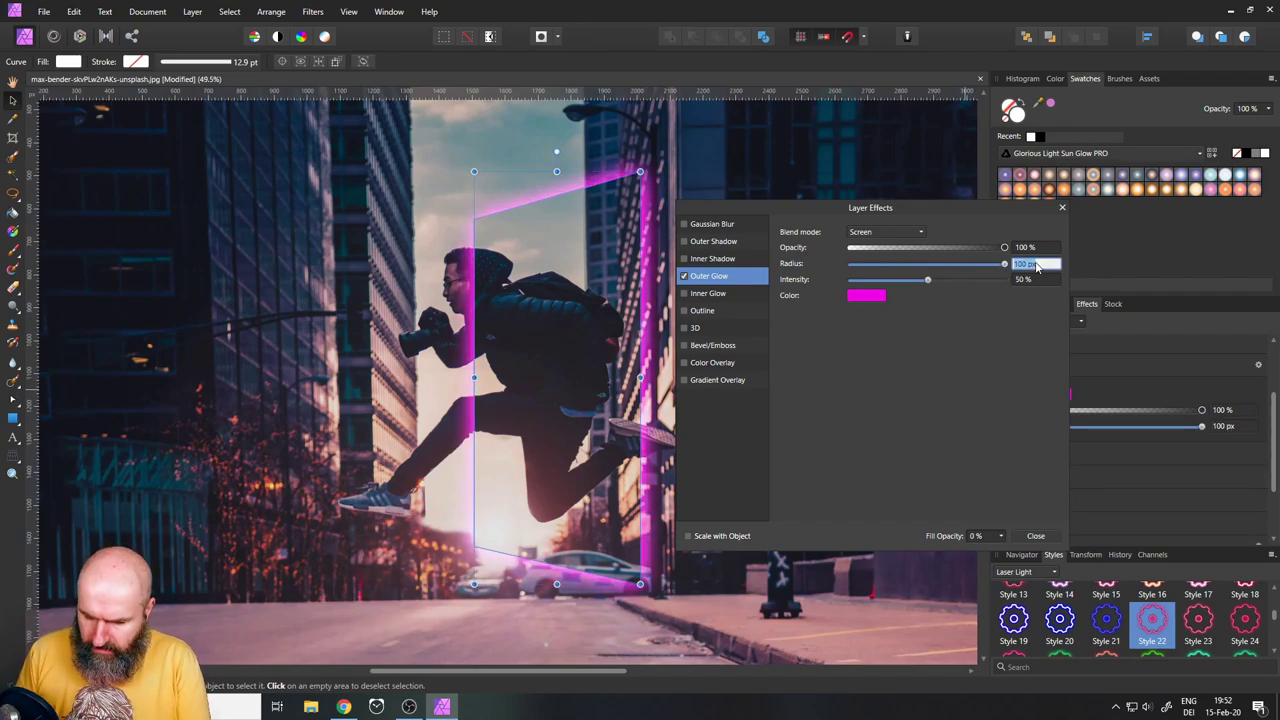
pyautogui.write('1')
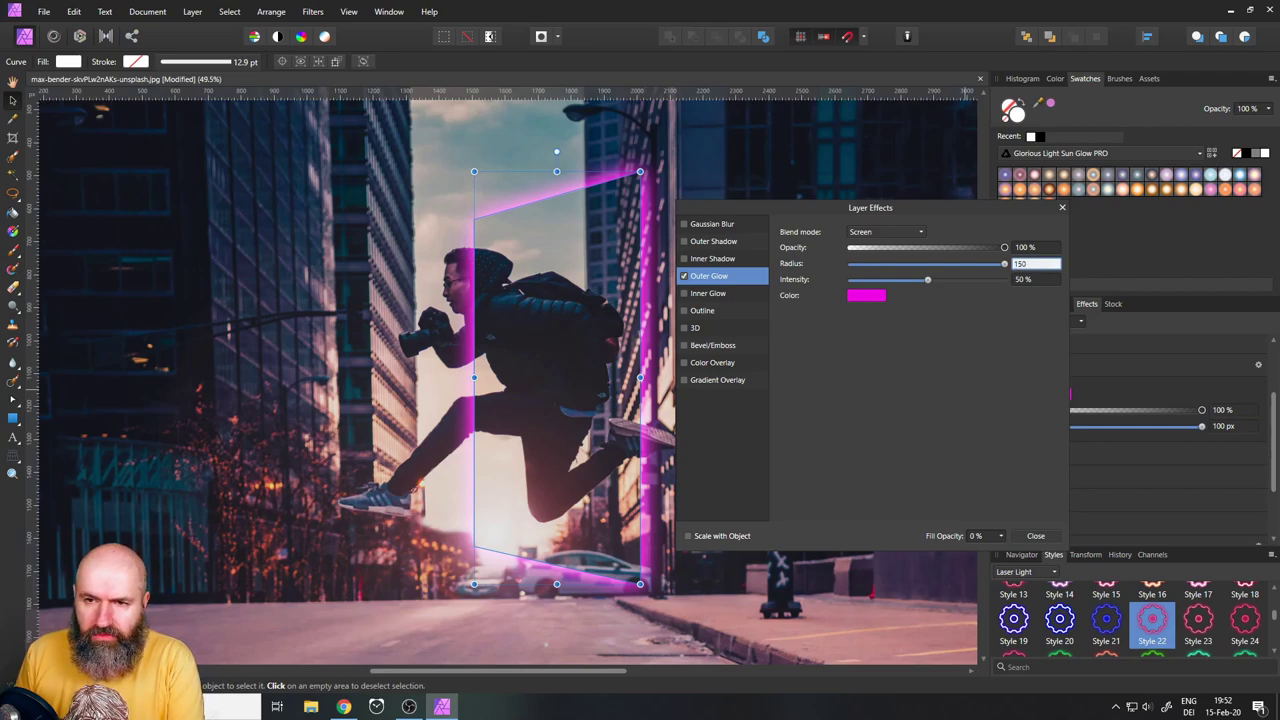
pyautogui.write('50')
pyautogui.press('Return')
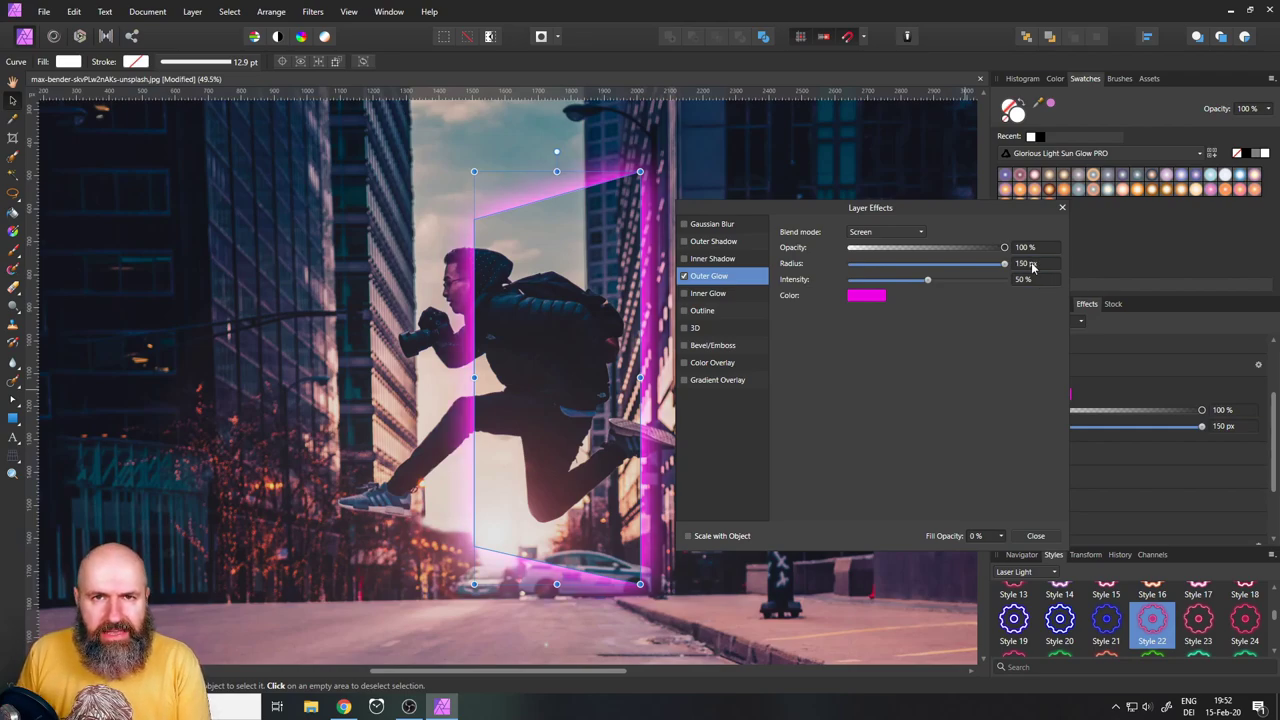
# Raise the outer glow's intensity to 58% and shift its color to a hot pink with hue 335
pyautogui.moveTo(930, 281)
pyautogui.mouseDown()
pyautogui.moveTo(951, 281)
pyautogui.moveTo(940, 285)
pyautogui.mouseUp()
pyautogui.click(866, 295)
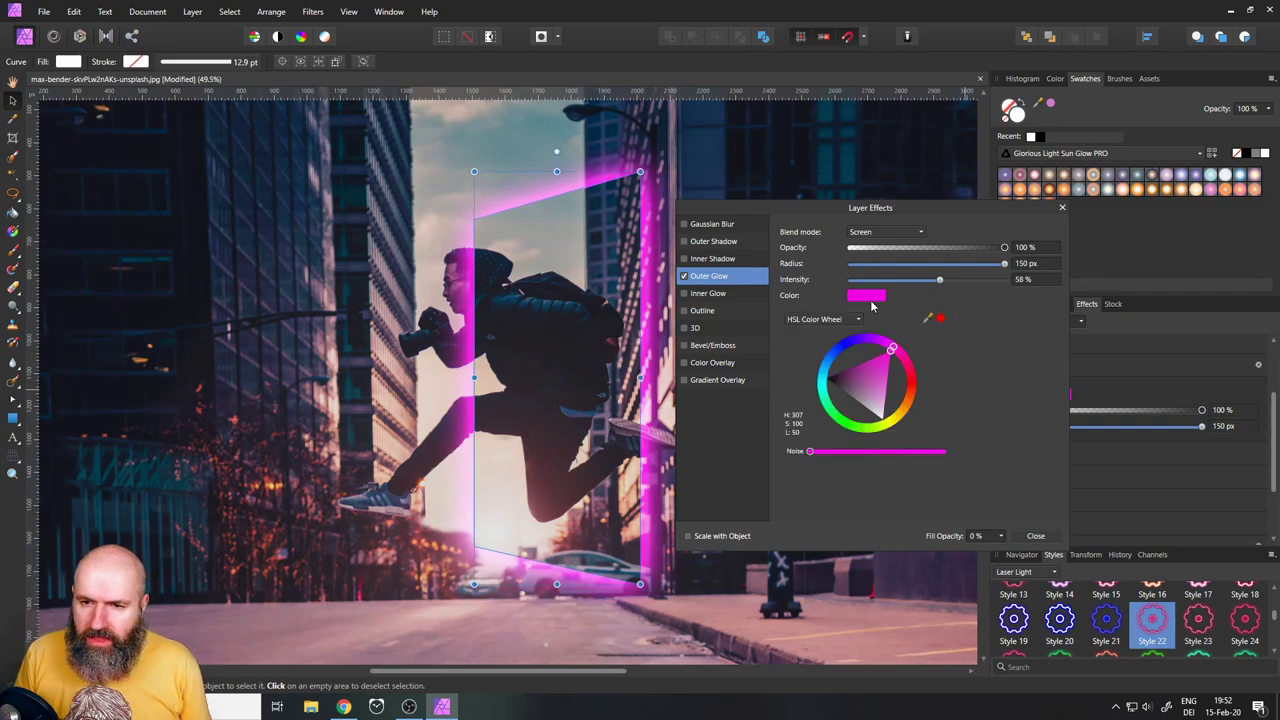
pyautogui.moveTo(897, 350); pyautogui.dragTo(920, 364)
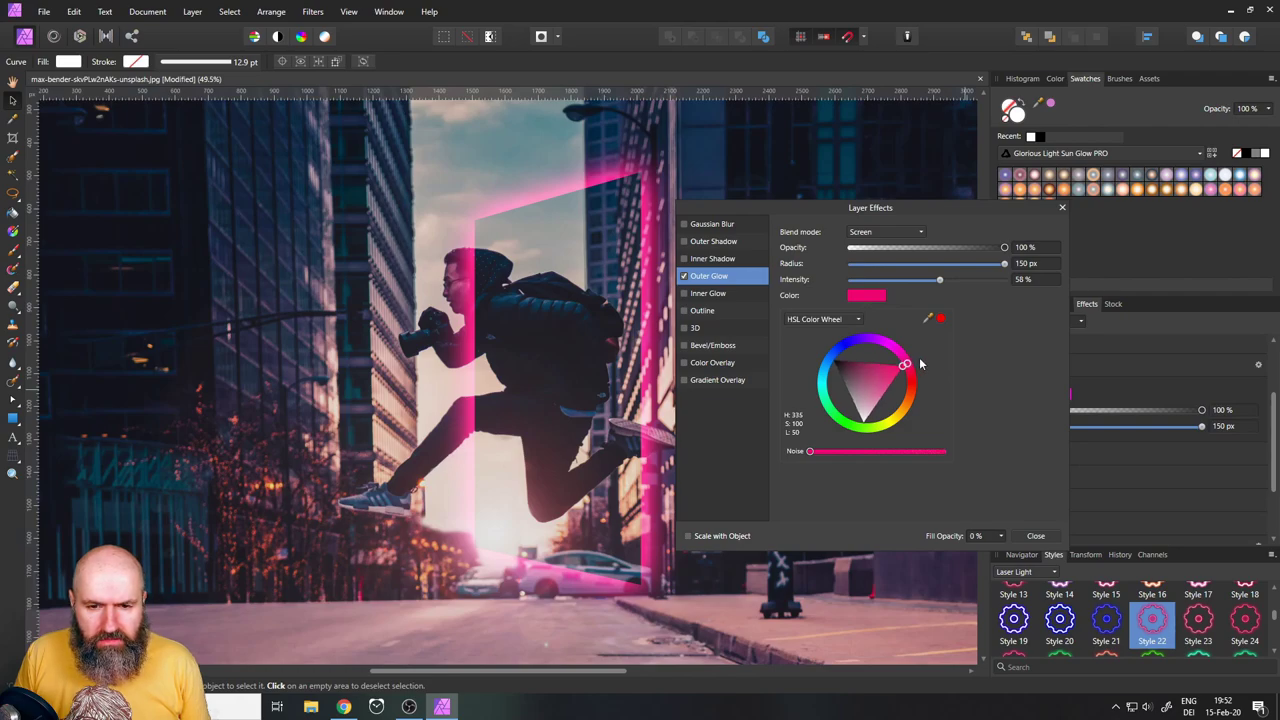
pyautogui.click(984, 349)
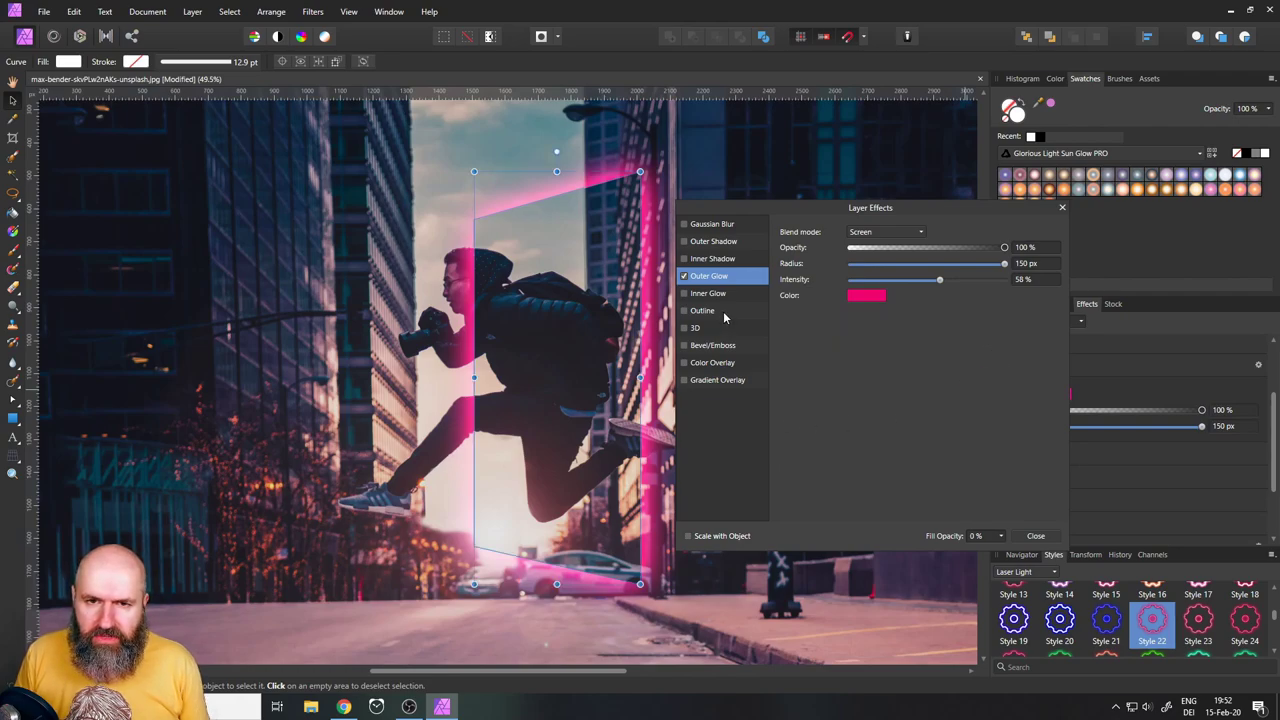
pyautogui.click(397, 162)
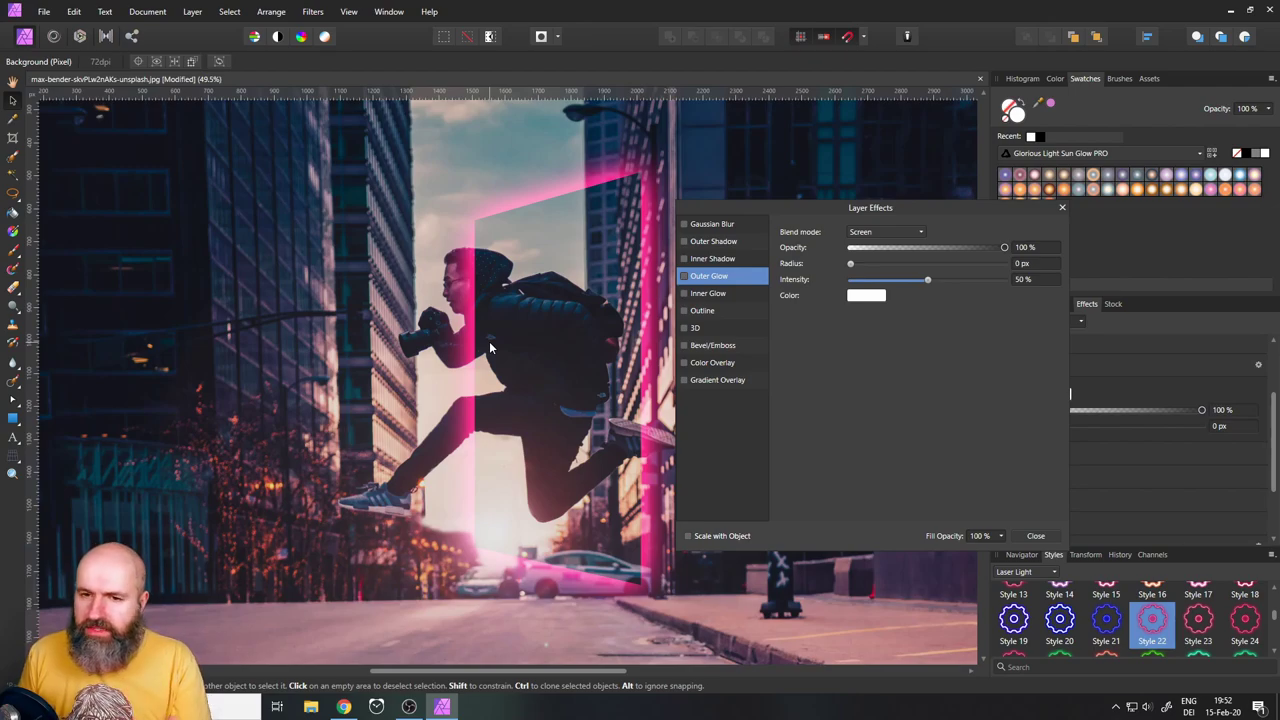
# Add an Outline effect to the shape in solid white with a radius of 6.6 px
pyautogui.click(684, 311)
pyautogui.click(703, 314)
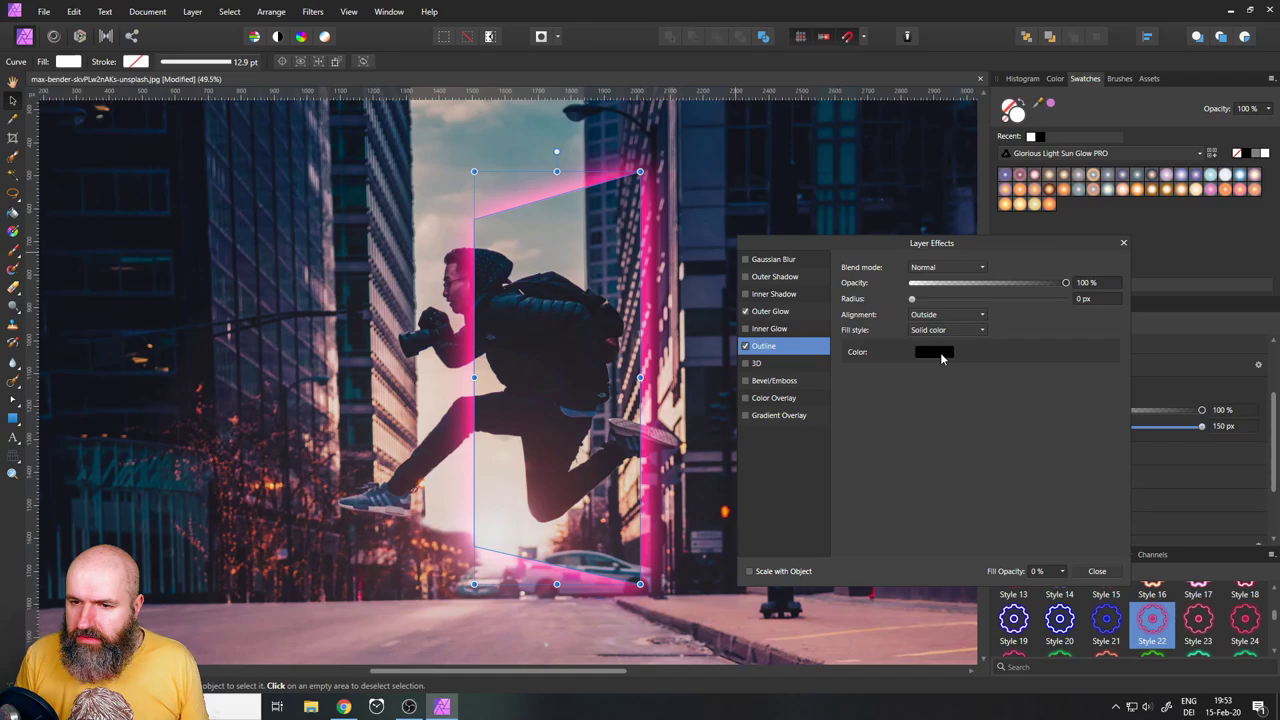
pyautogui.click(934, 351)
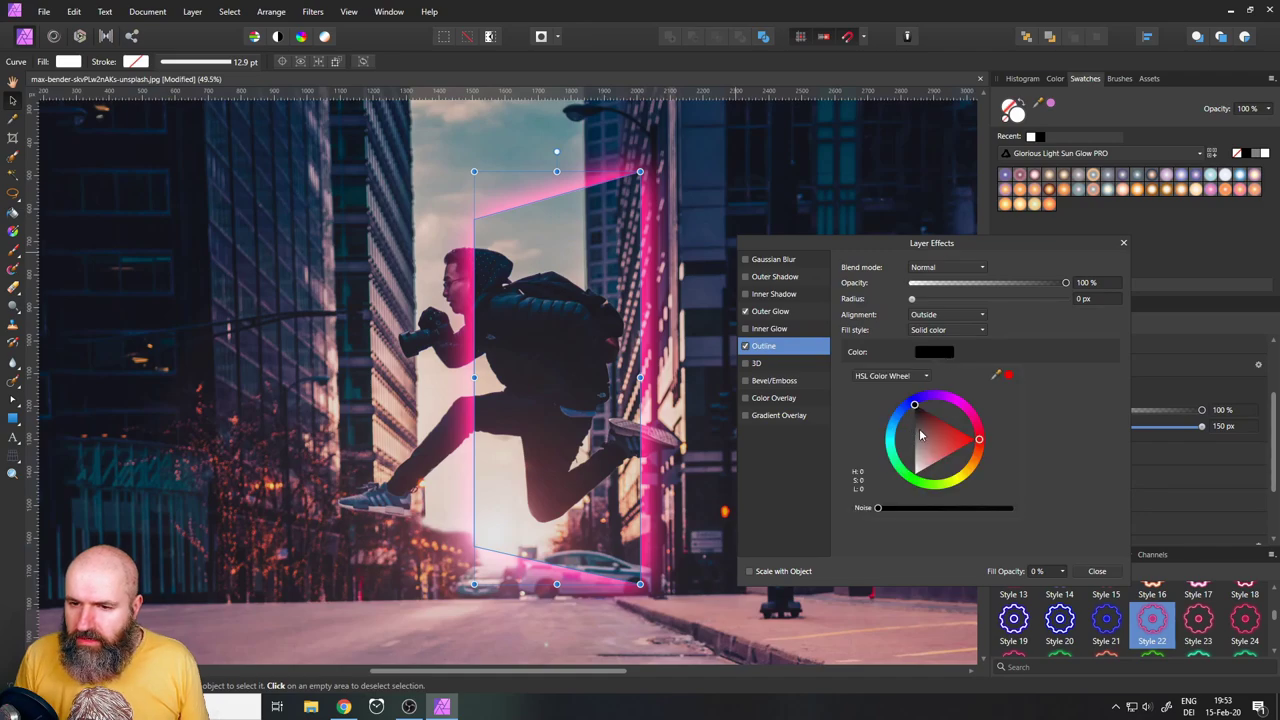
pyautogui.click(914, 474)
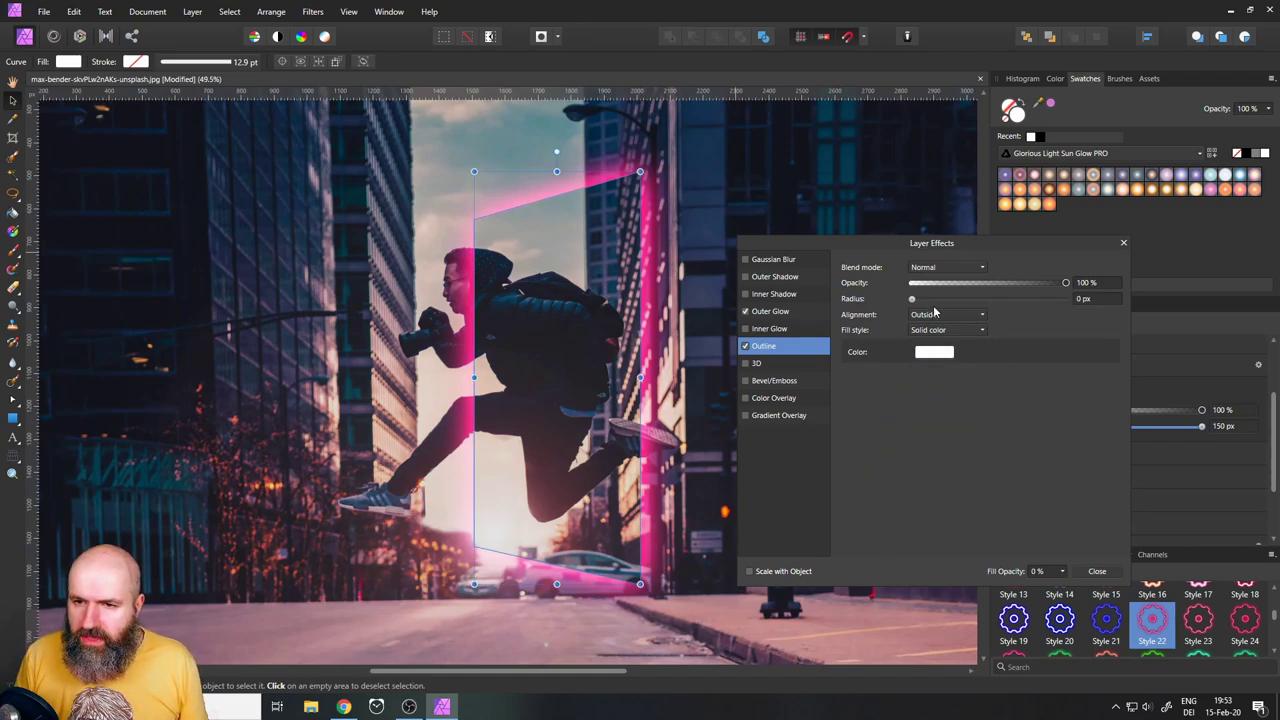
pyautogui.moveTo(911, 302); pyautogui.dragTo(966, 303)
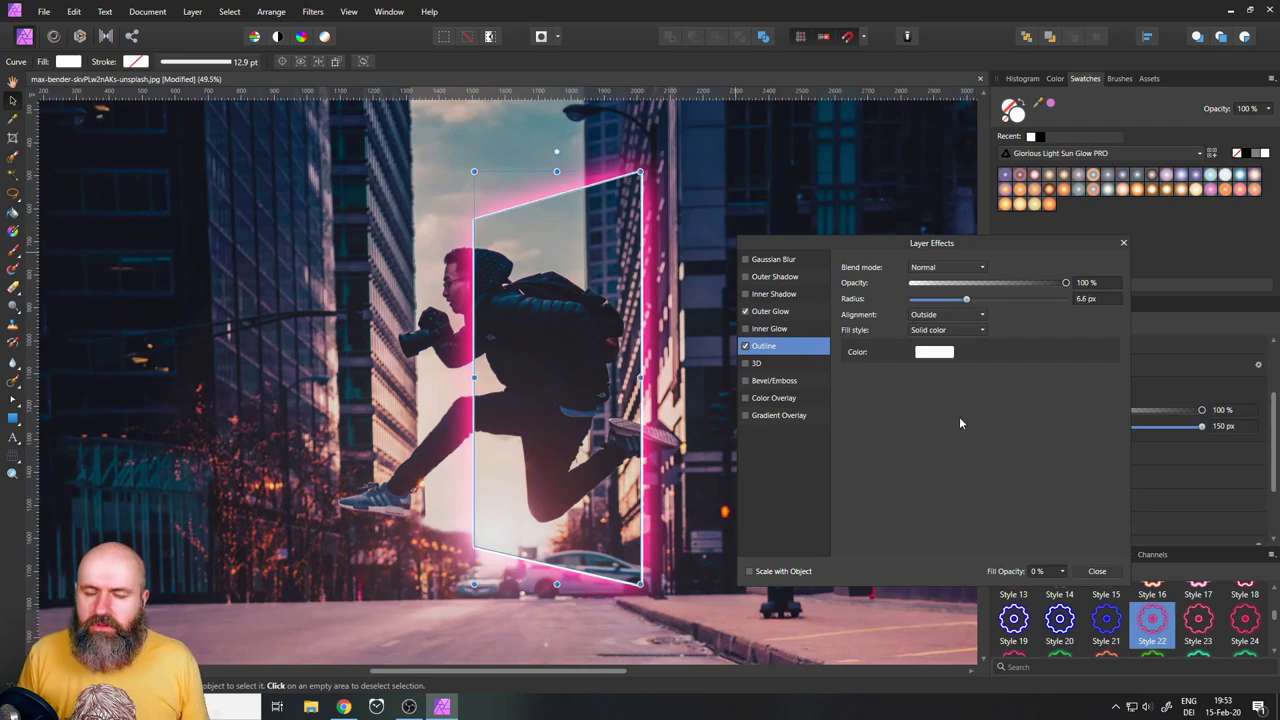
# Enable the Inner Glow effect in dark pink with a radius of 81 px and an intensity of 57%
pyautogui.click(745, 329)
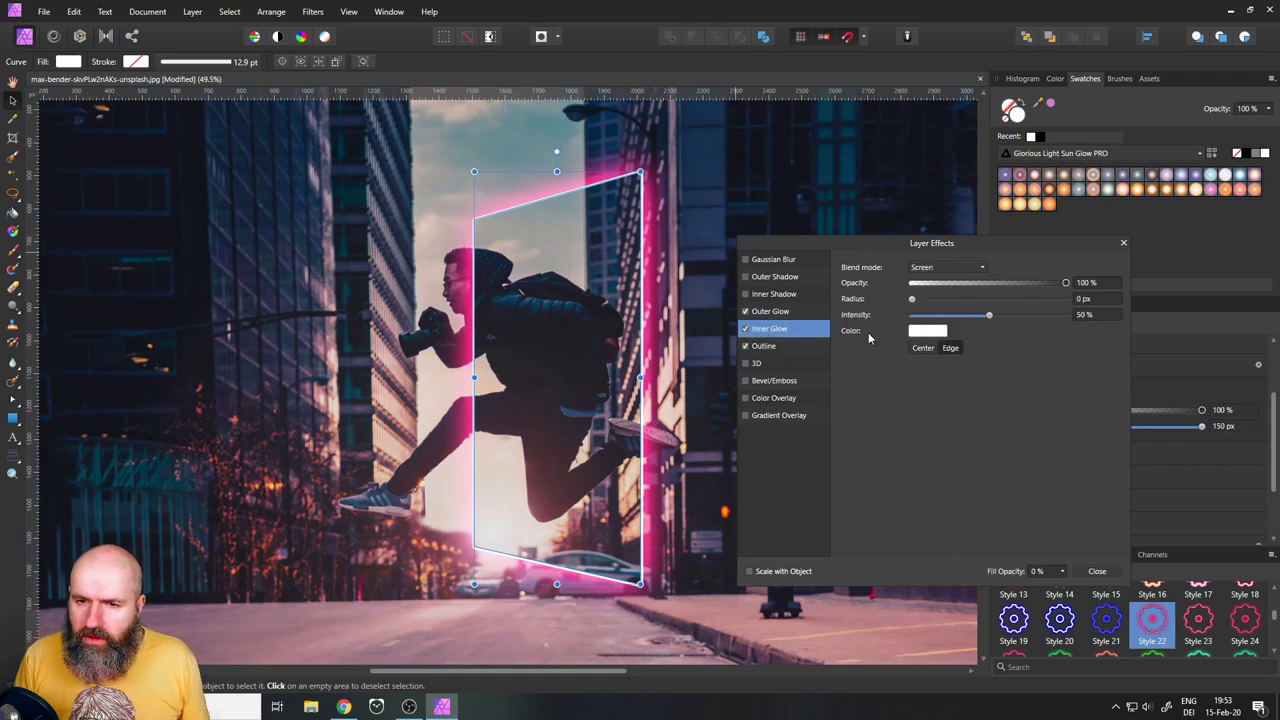
pyautogui.click(928, 331)
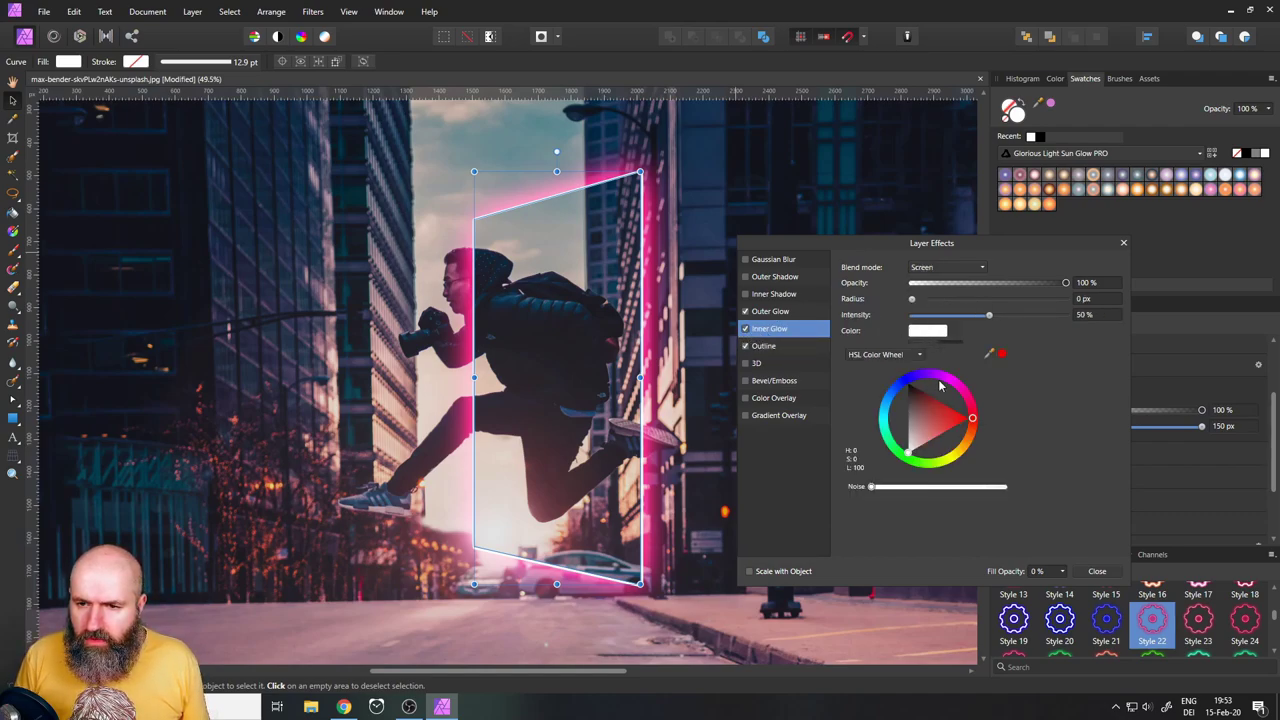
pyautogui.click(966, 400)
pyautogui.click(947, 400)
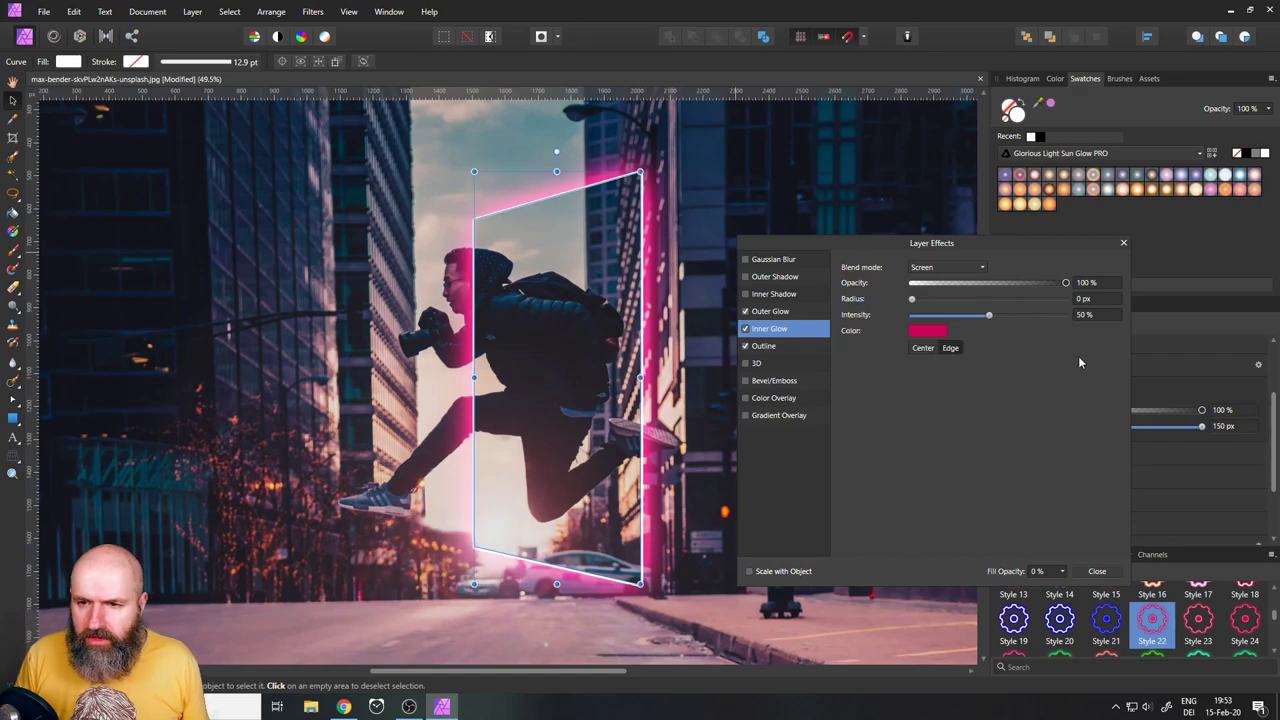
pyautogui.moveTo(912, 299); pyautogui.dragTo(999, 316)
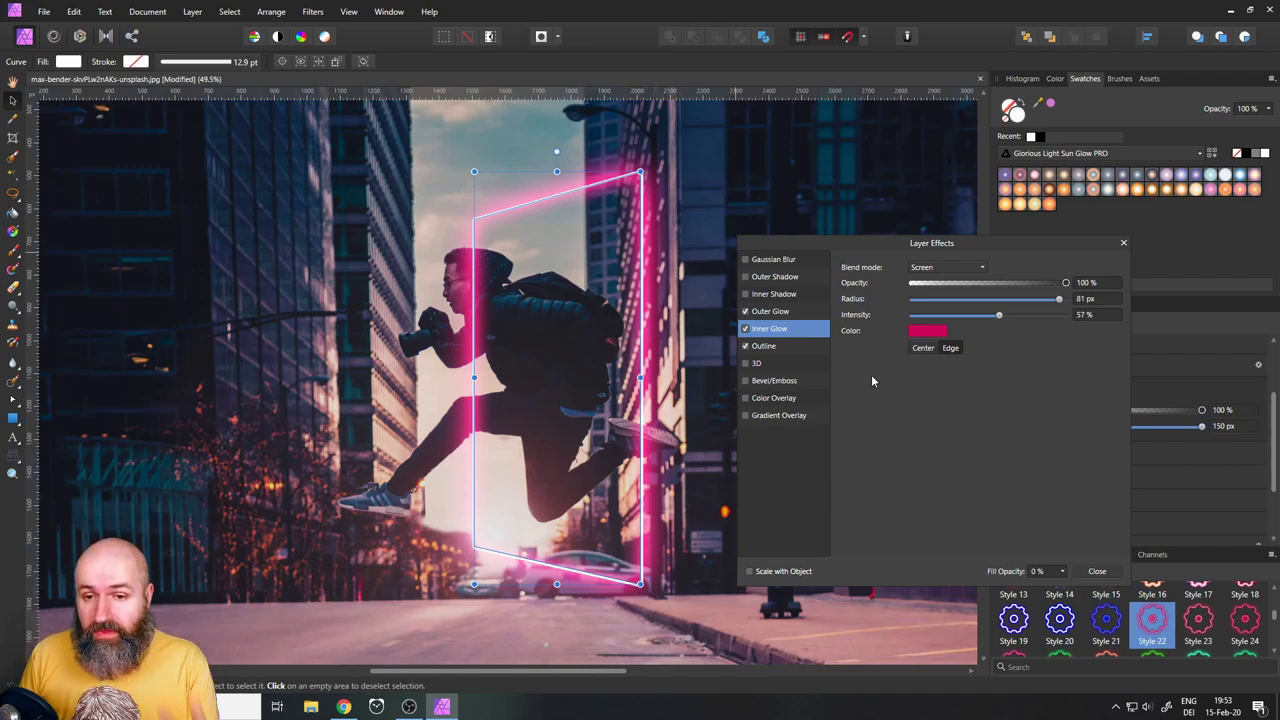
# Enable the Outer Shadow effect on the shape and set its blend mode to Normal
pyautogui.click(756, 300)
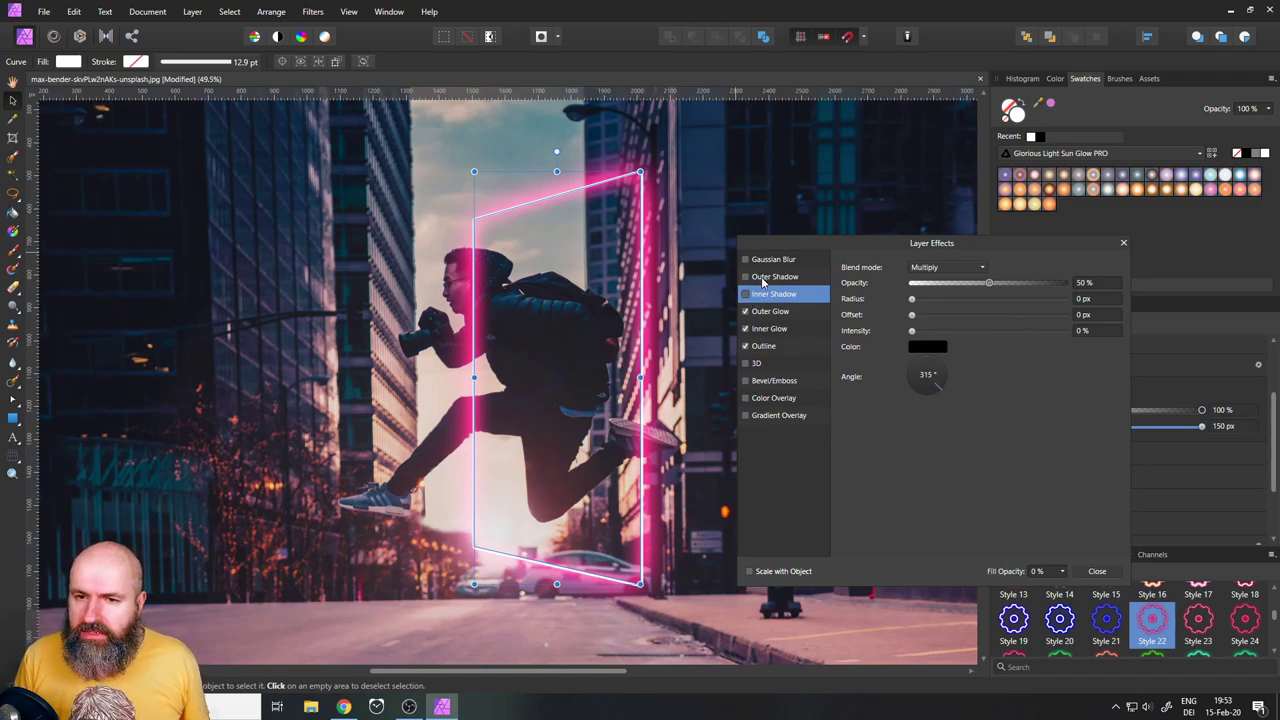
pyautogui.click(757, 280)
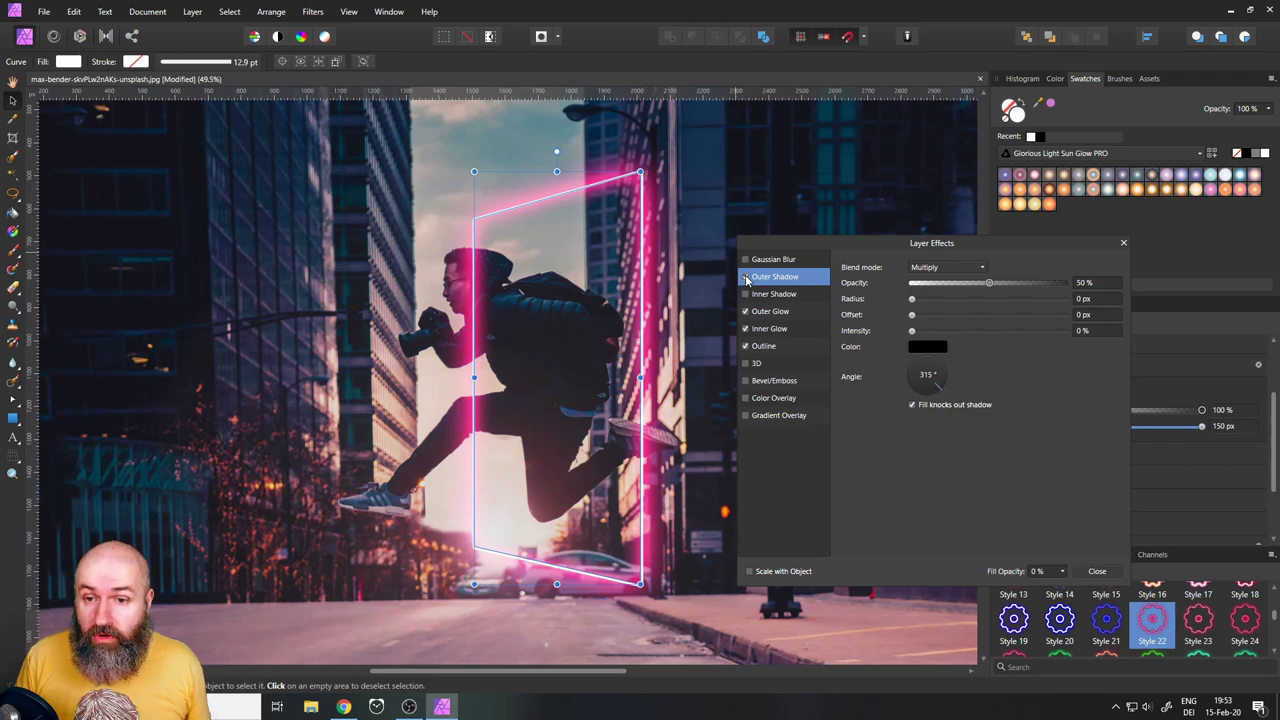
pyautogui.click(745, 277)
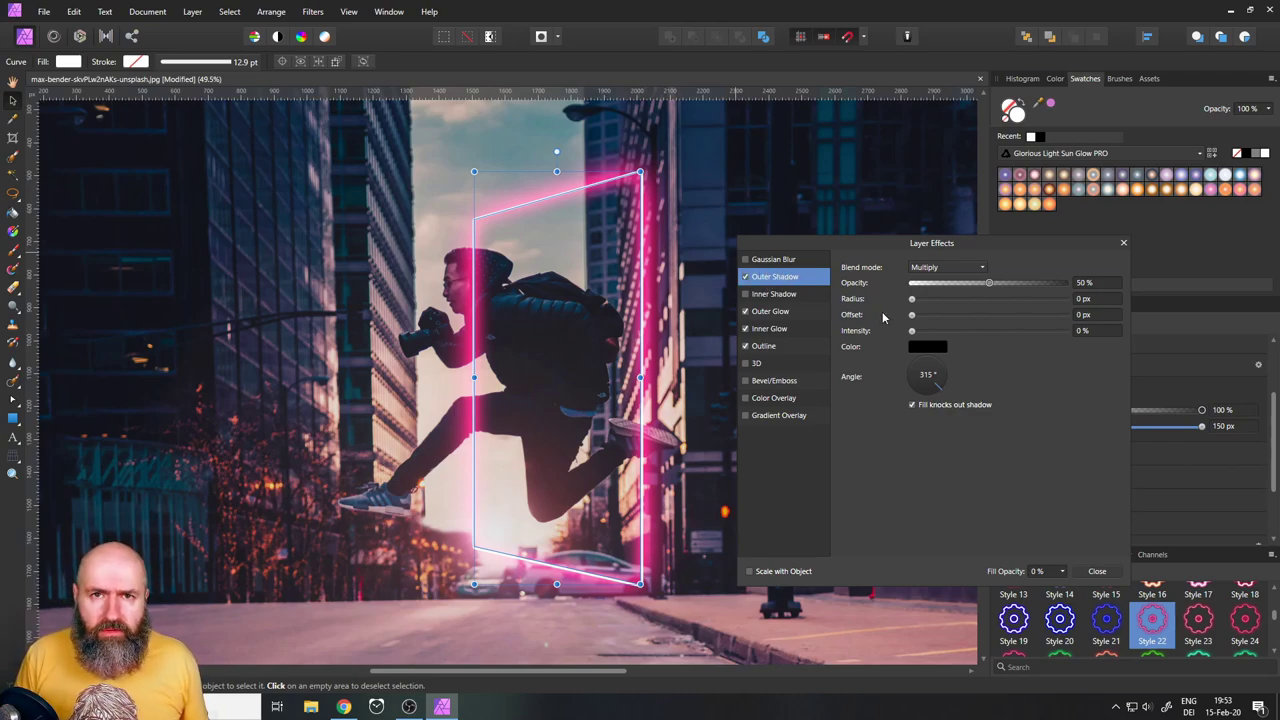
pyautogui.click(944, 268)
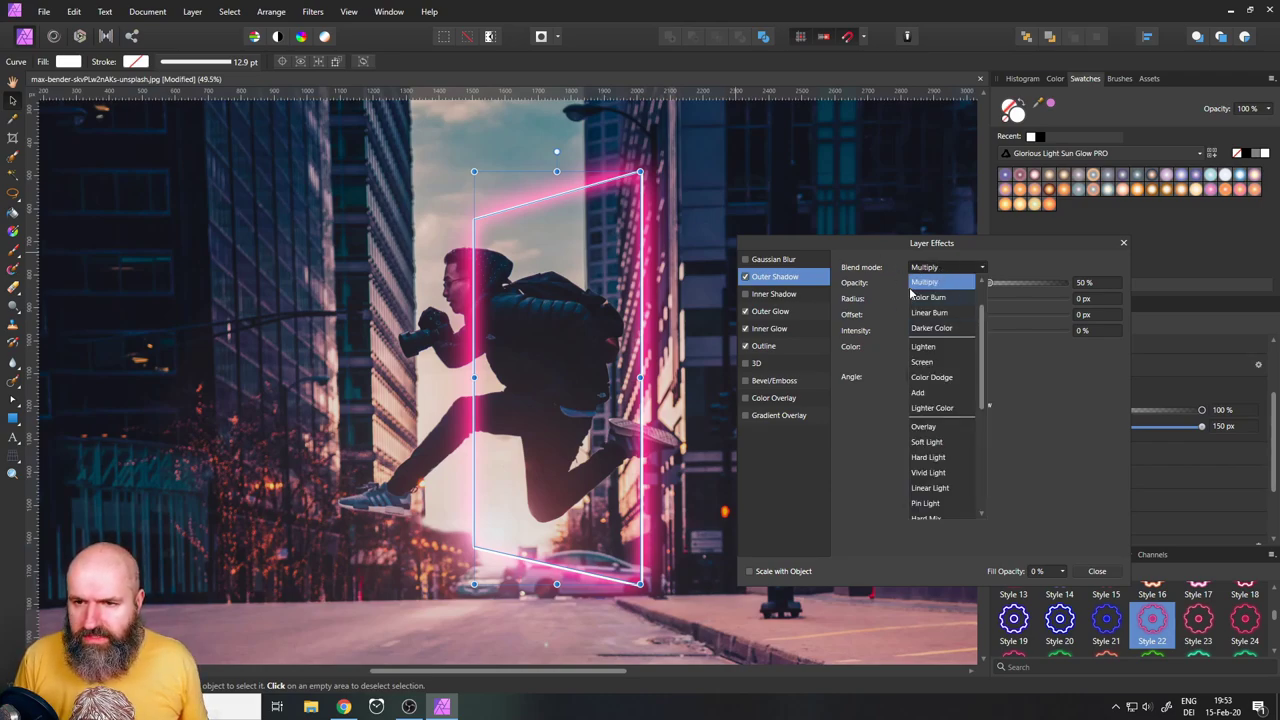
pyautogui.scroll(1, 985, 365)
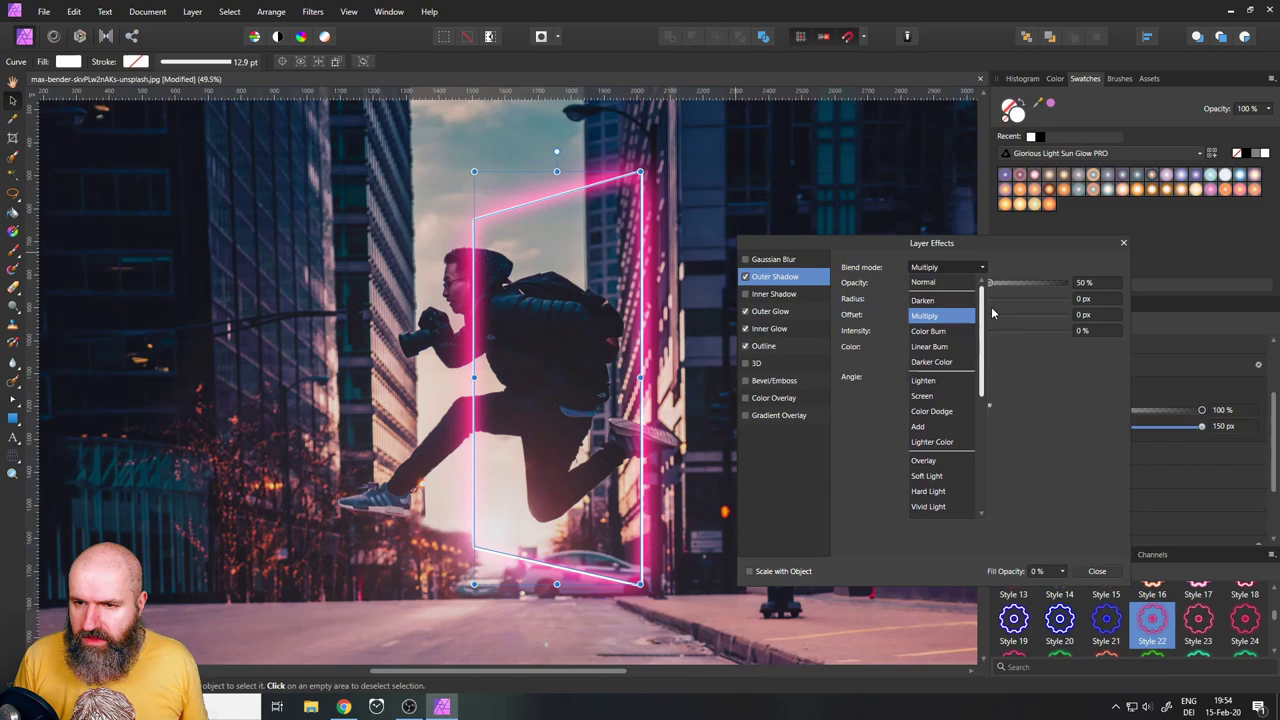
pyautogui.click(938, 288)
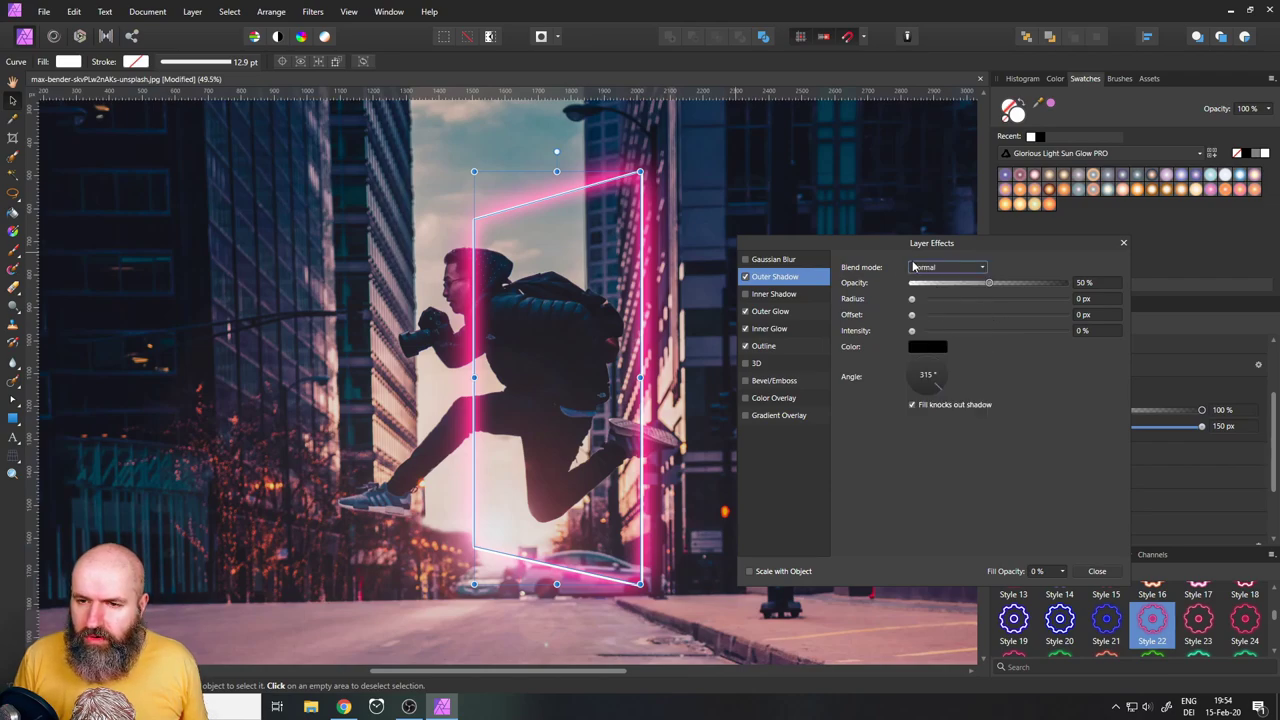
# Color the outer shadow pure red and set its radius to 17.3 px and its intensity to 63%
pyautogui.click(926, 347)
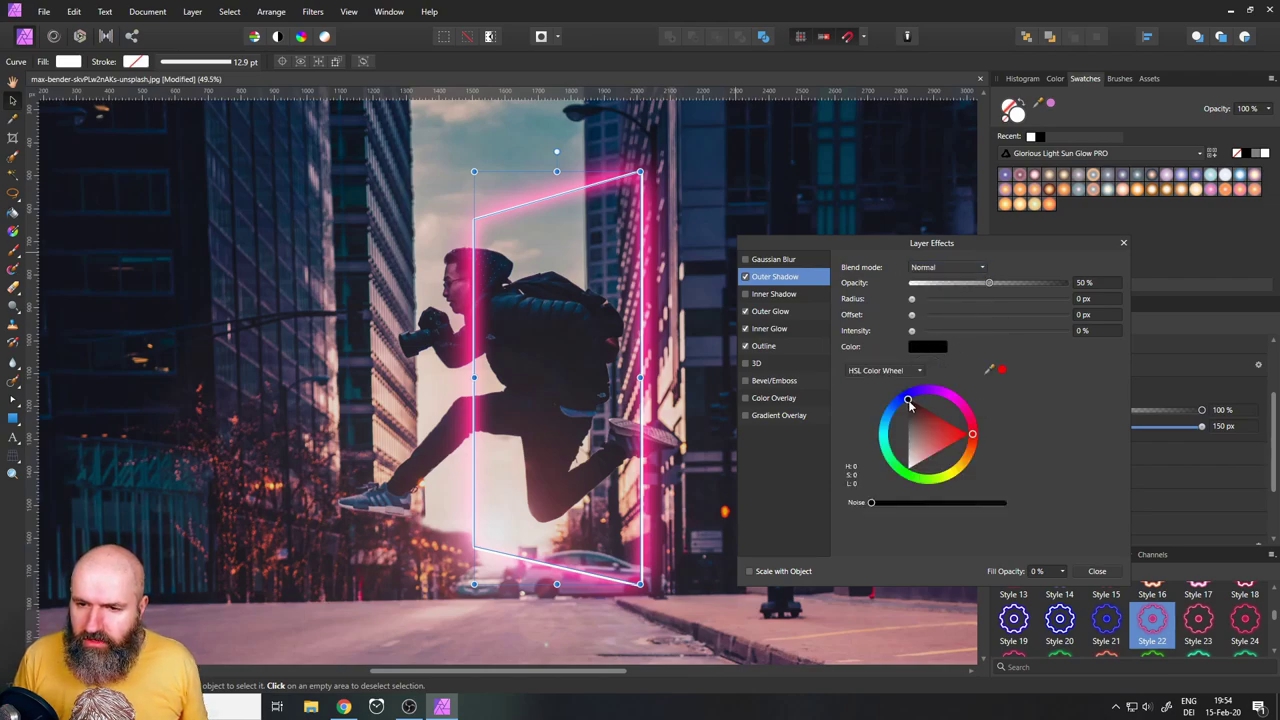
pyautogui.click(958, 438)
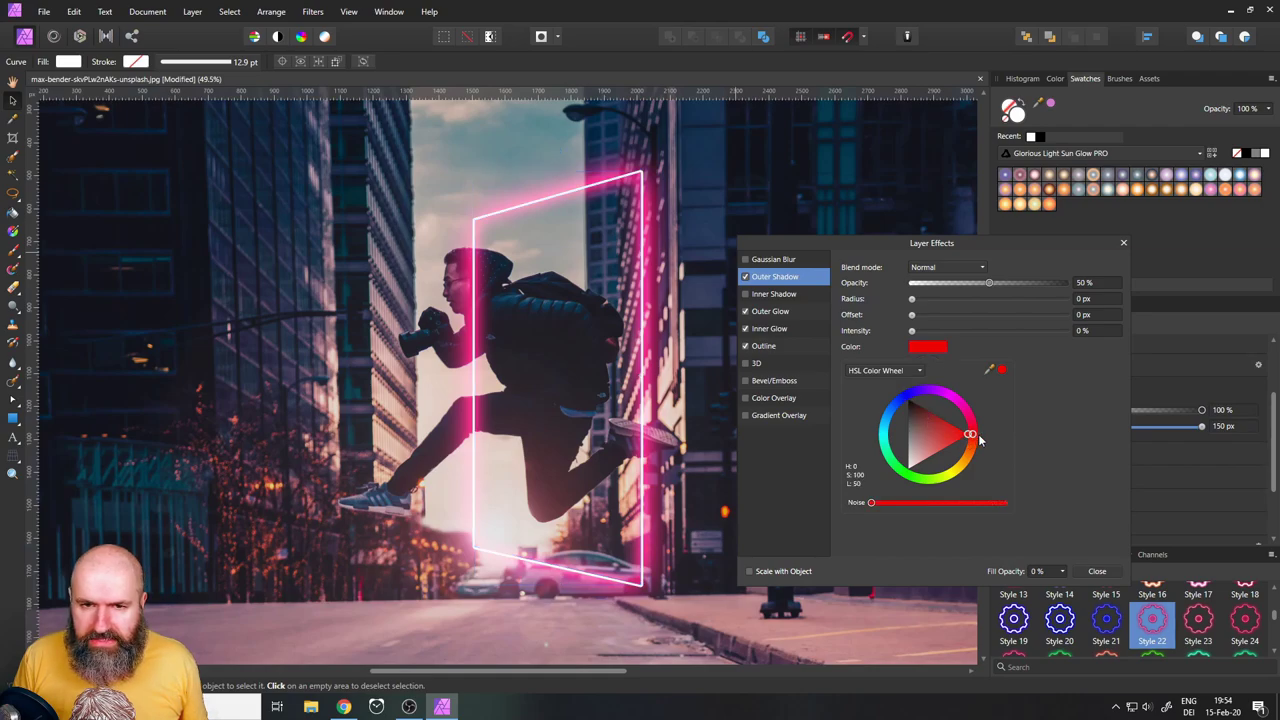
pyautogui.moveTo(911, 298); pyautogui.dragTo(973, 299)
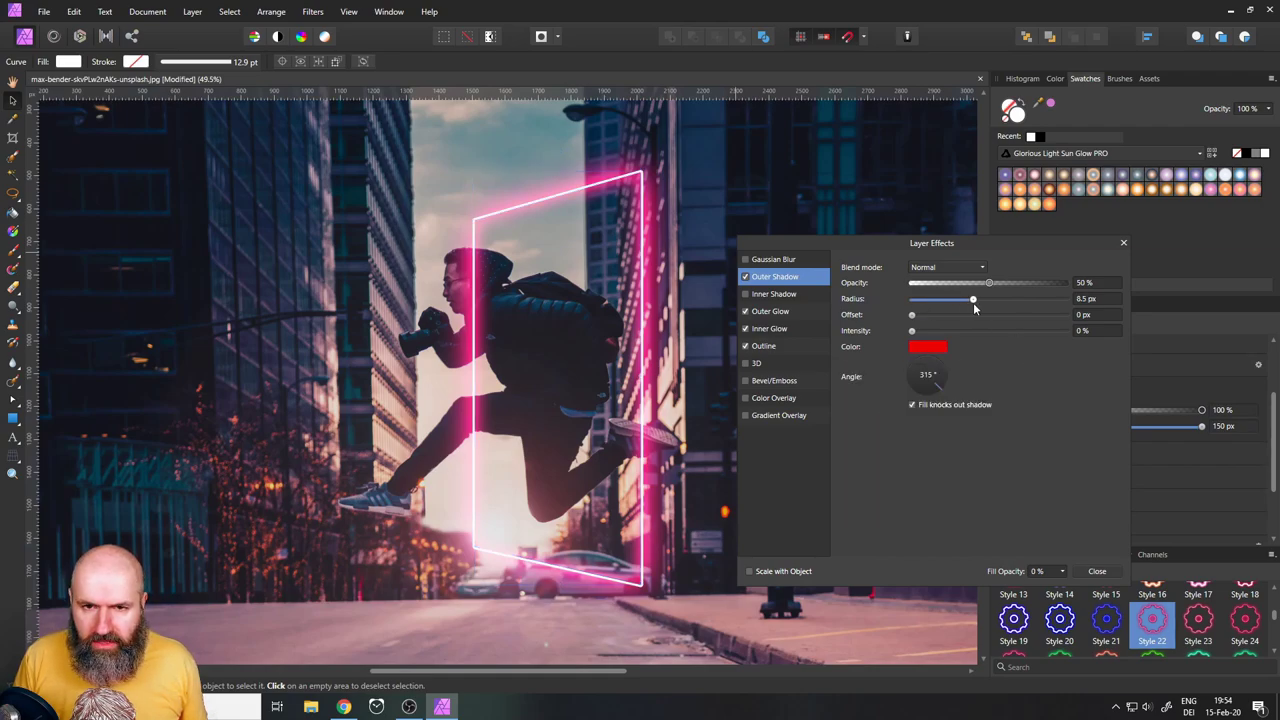
pyautogui.moveTo(912, 332); pyautogui.dragTo(991, 299)
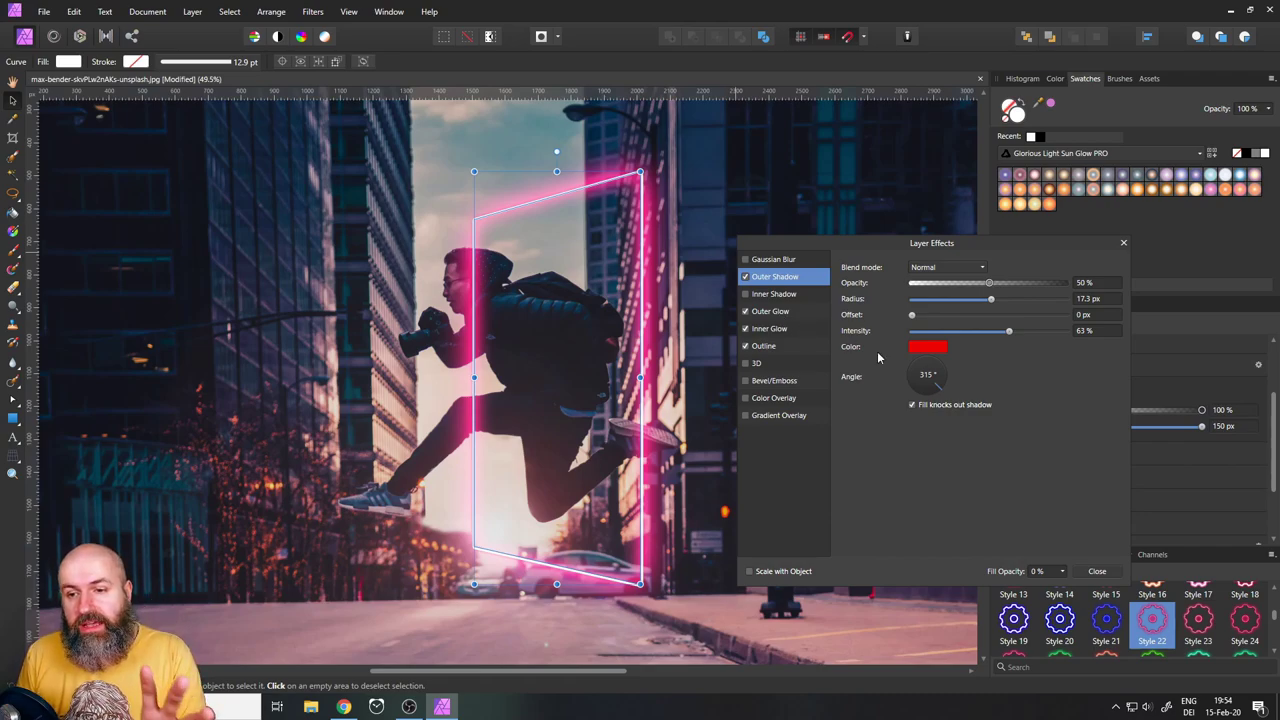
# Change the outer shadow's color to mint green, its opacity to 65% and its radius to 58.1 px
pyautogui.click(940, 350)
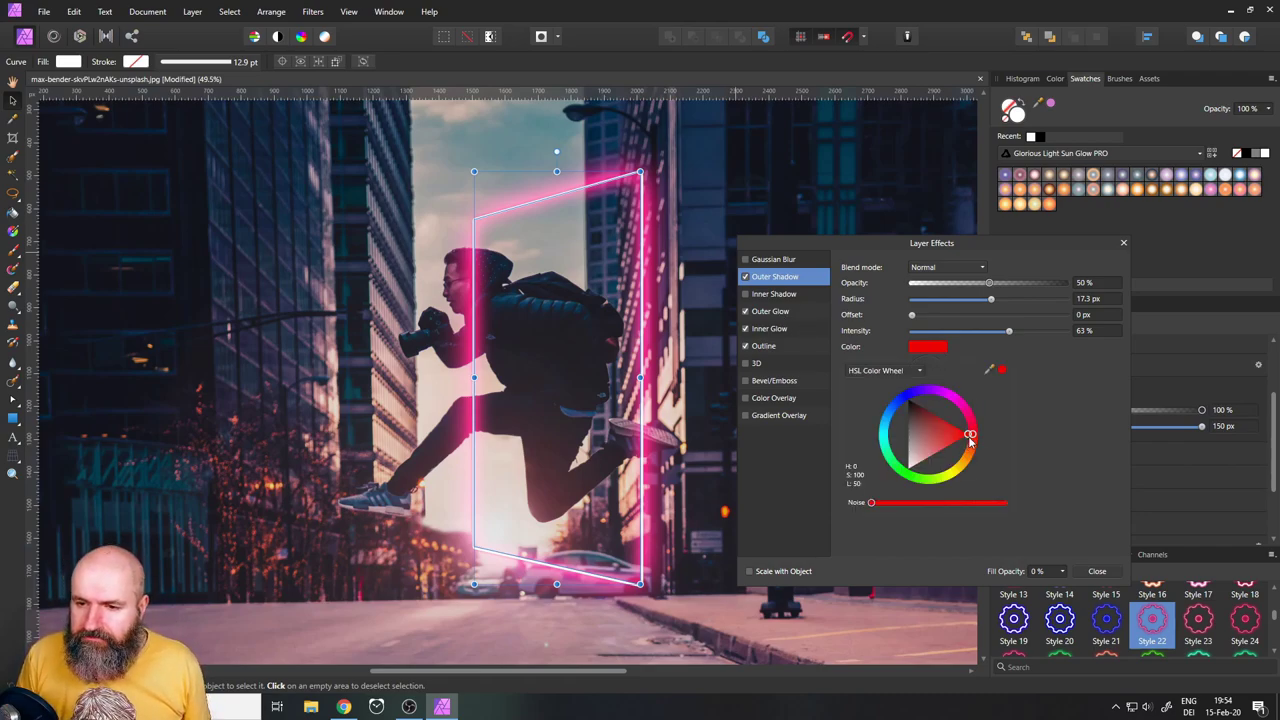
pyautogui.moveTo(973, 431); pyautogui.dragTo(885, 458)
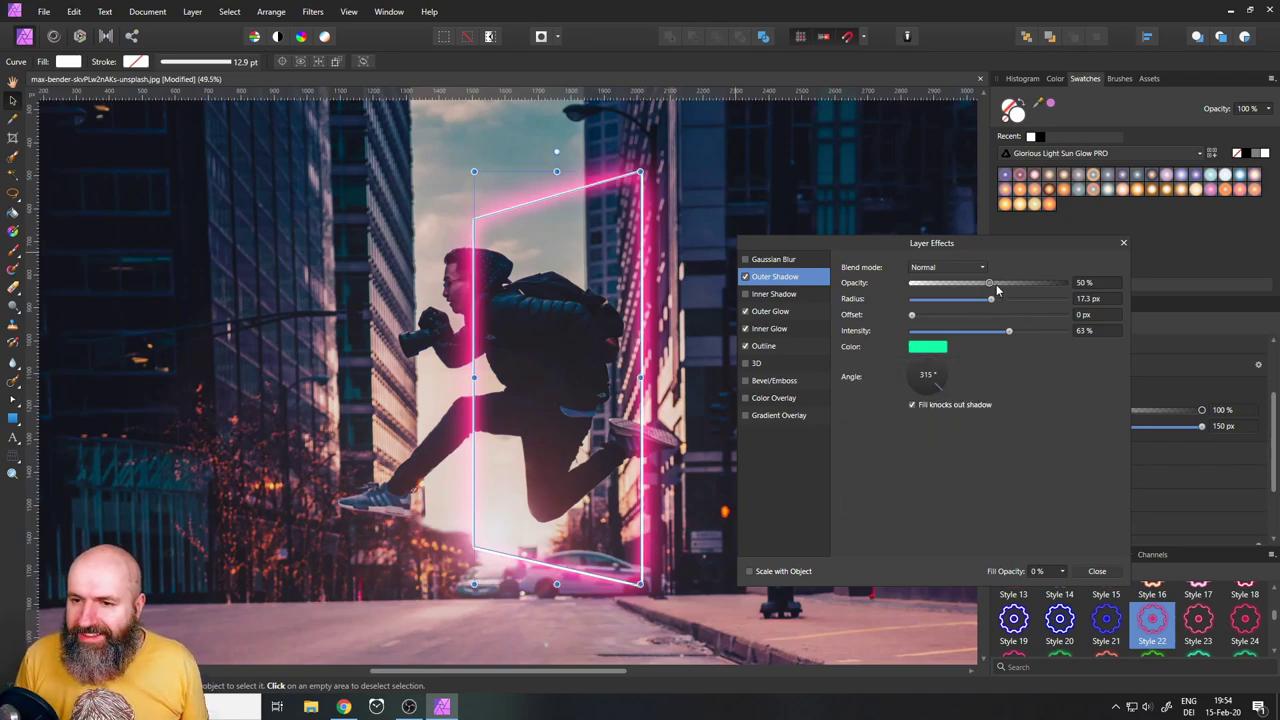
pyautogui.moveTo(991, 286)
pyautogui.mouseDown()
pyautogui.moveTo(1060, 287)
pyautogui.moveTo(931, 292)
pyautogui.moveTo(1072, 302)
pyautogui.moveTo(1000, 284)
pyautogui.moveTo(1012, 284)
pyautogui.mouseUp()
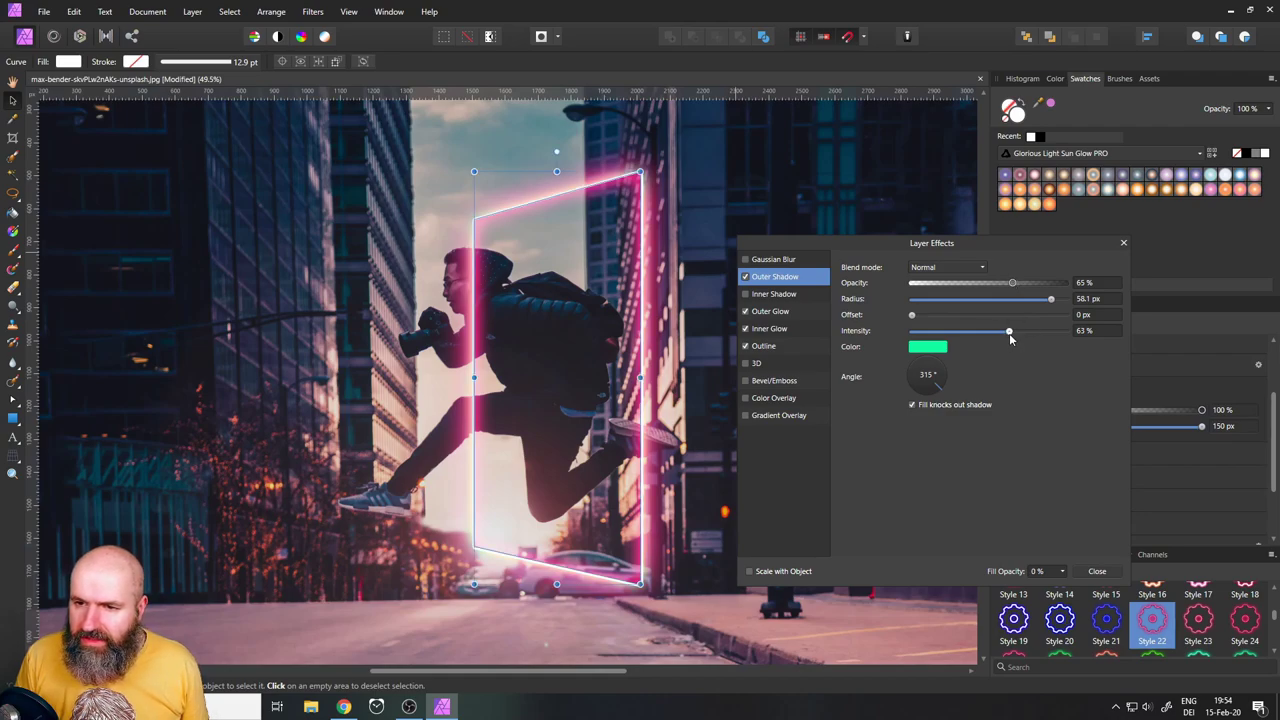
# Change the outer shadow's color to orange, its radius to 29.1 px and its intensity to 57%
pyautogui.moveTo(1009, 333)
pyautogui.mouseDown()
pyautogui.moveTo(951, 334)
pyautogui.moveTo(1014, 333)
pyautogui.mouseUp()
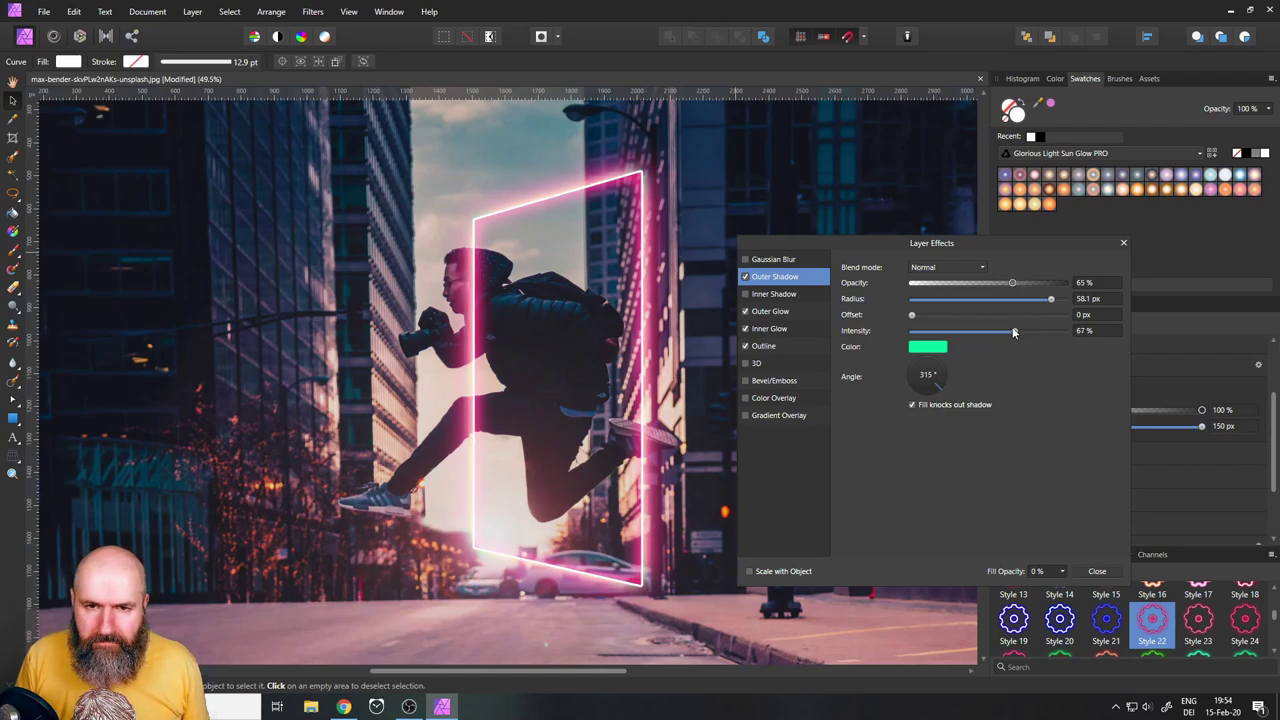
pyautogui.click(928, 347)
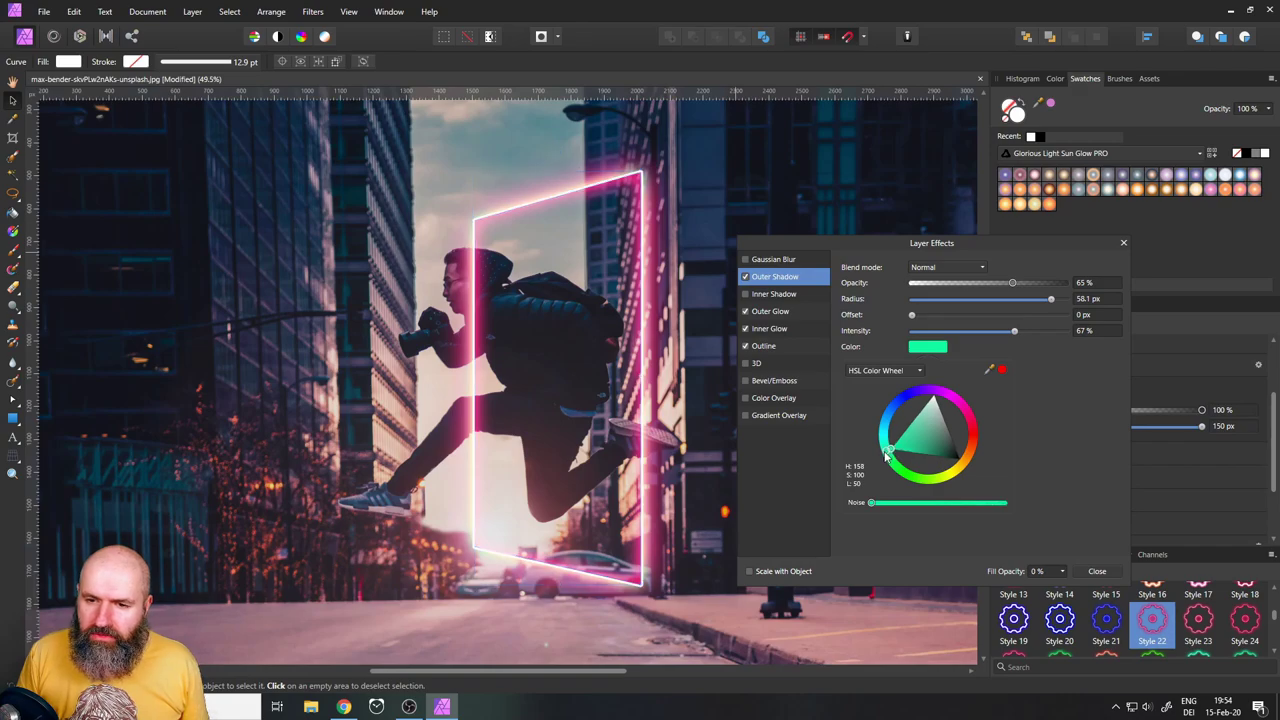
pyautogui.moveTo(885, 454); pyautogui.dragTo(973, 467)
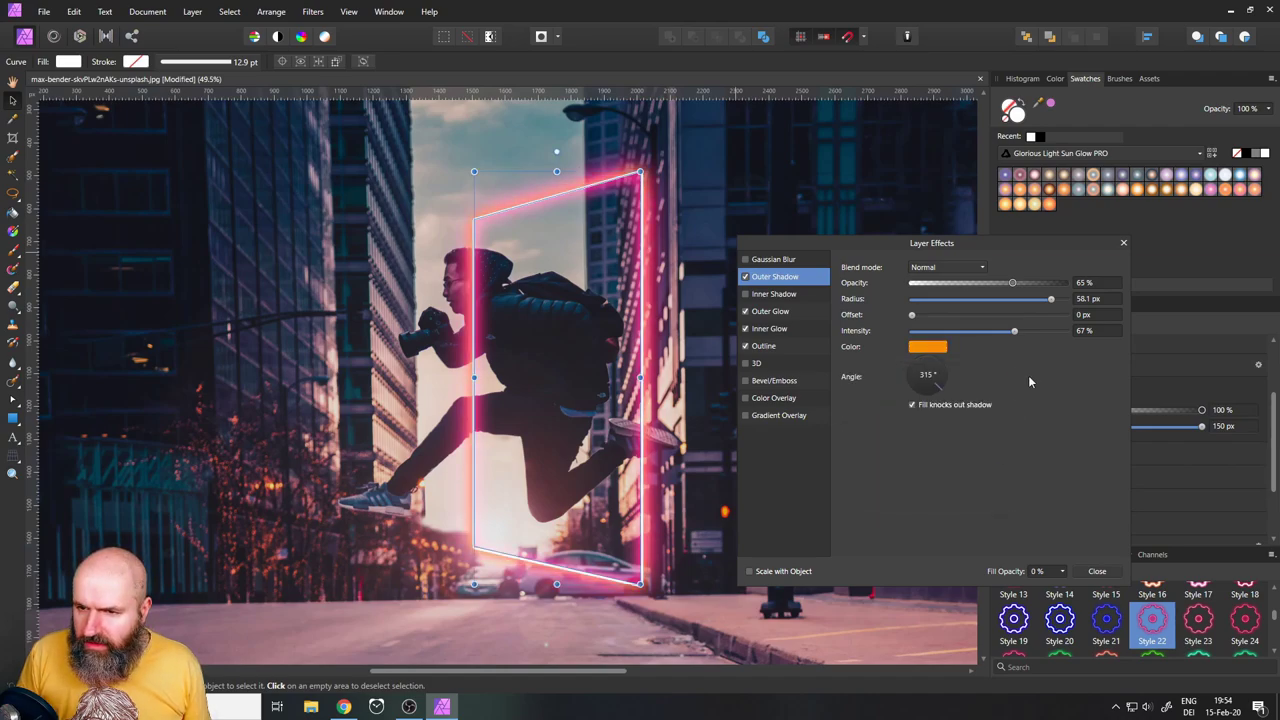
pyautogui.moveTo(1051, 307); pyautogui.dragTo(1013, 312)
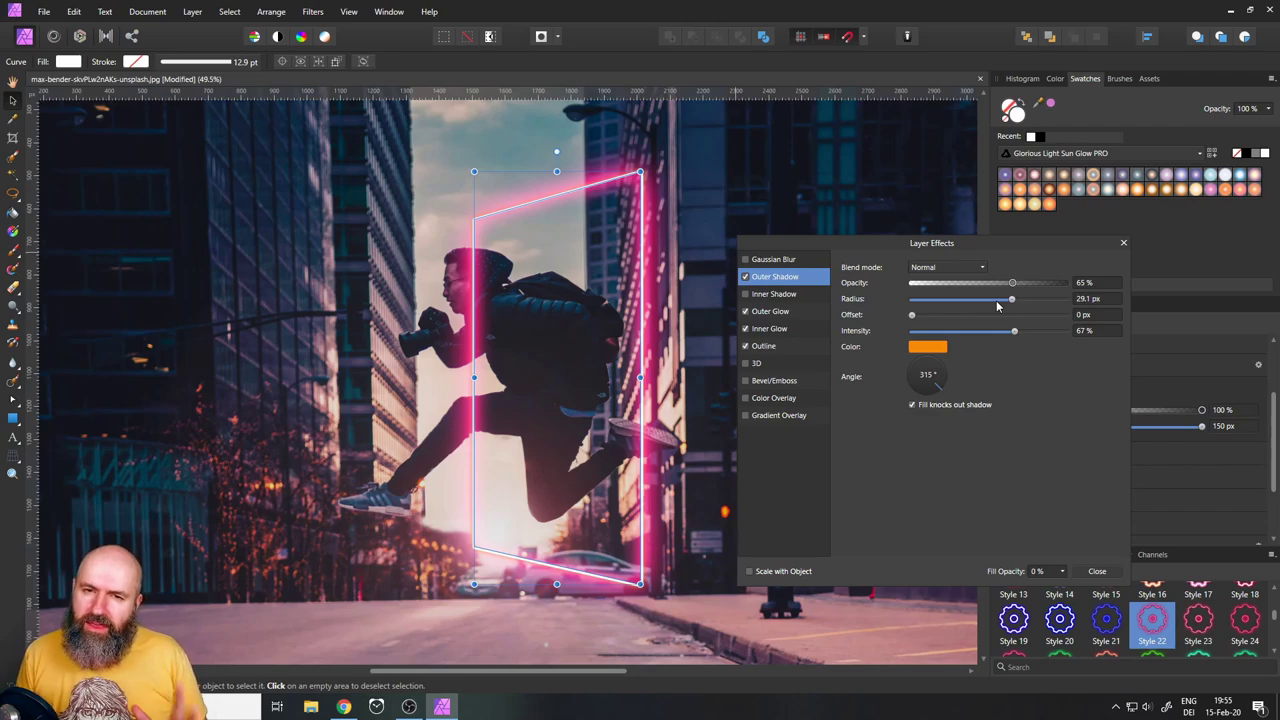
pyautogui.moveTo(1015, 331)
pyautogui.mouseDown()
pyautogui.moveTo(974, 334)
pyautogui.moveTo(1021, 333)
pyautogui.mouseUp()
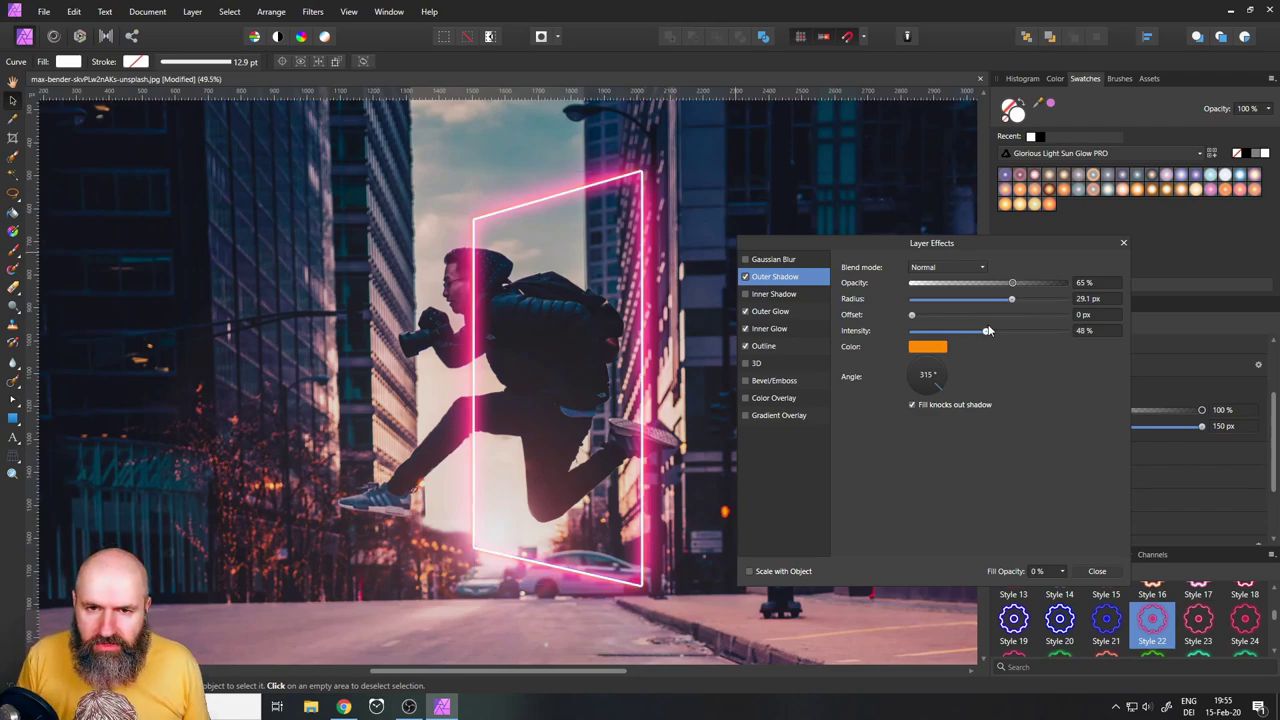
# Disable the Outer Shadow effect on the gate shape, keeping its glows and outline, and close the layer effects
pyautogui.moveTo(771, 249); pyautogui.dragTo(843, 236)
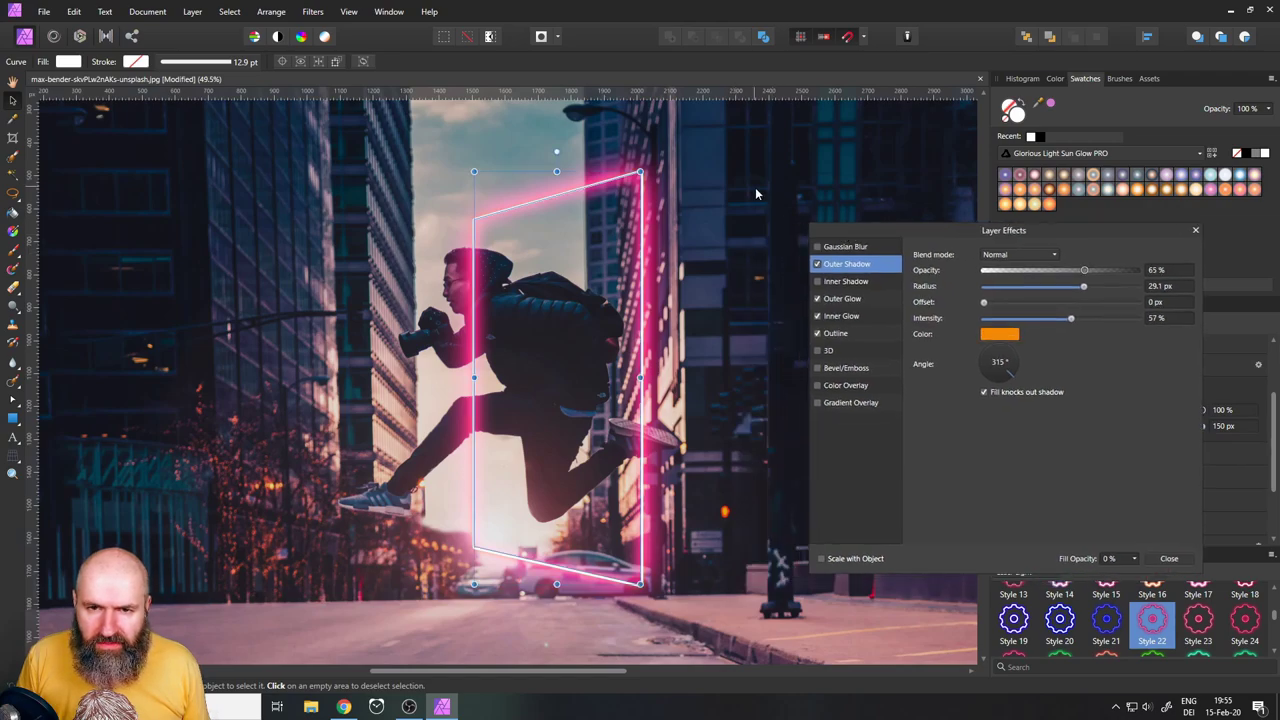
pyautogui.click(768, 231)
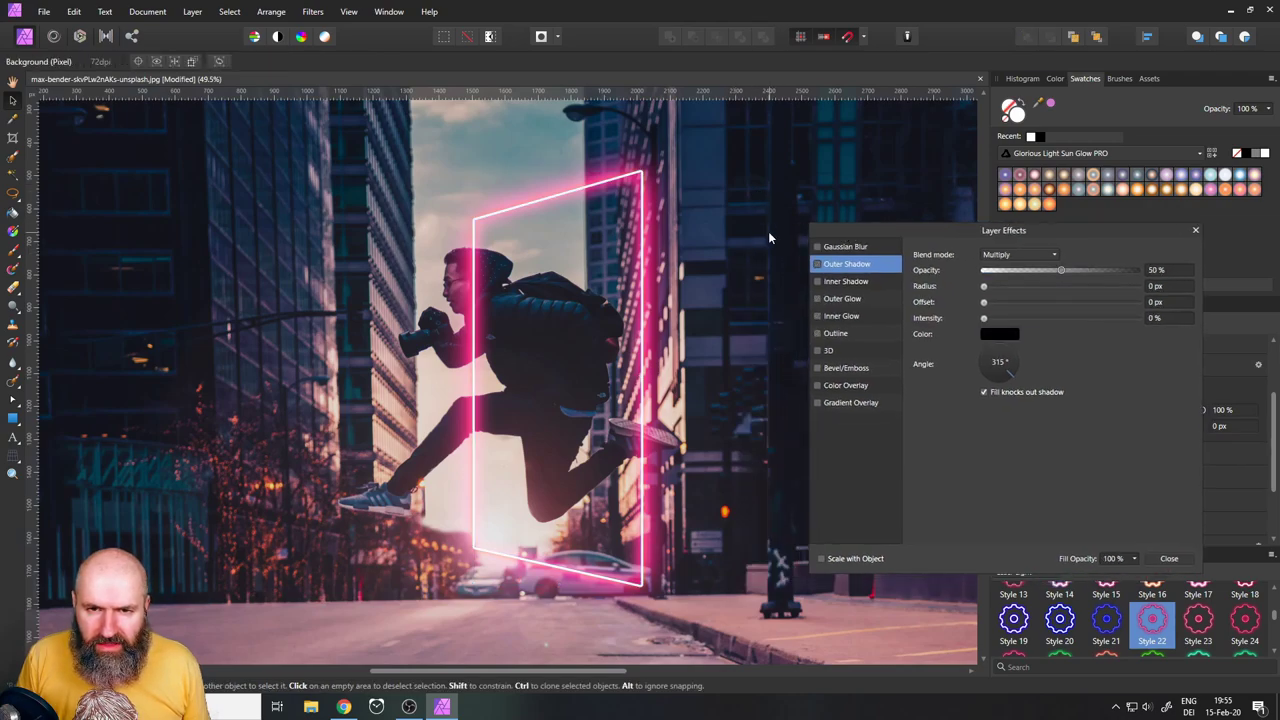
pyautogui.click(641, 281)
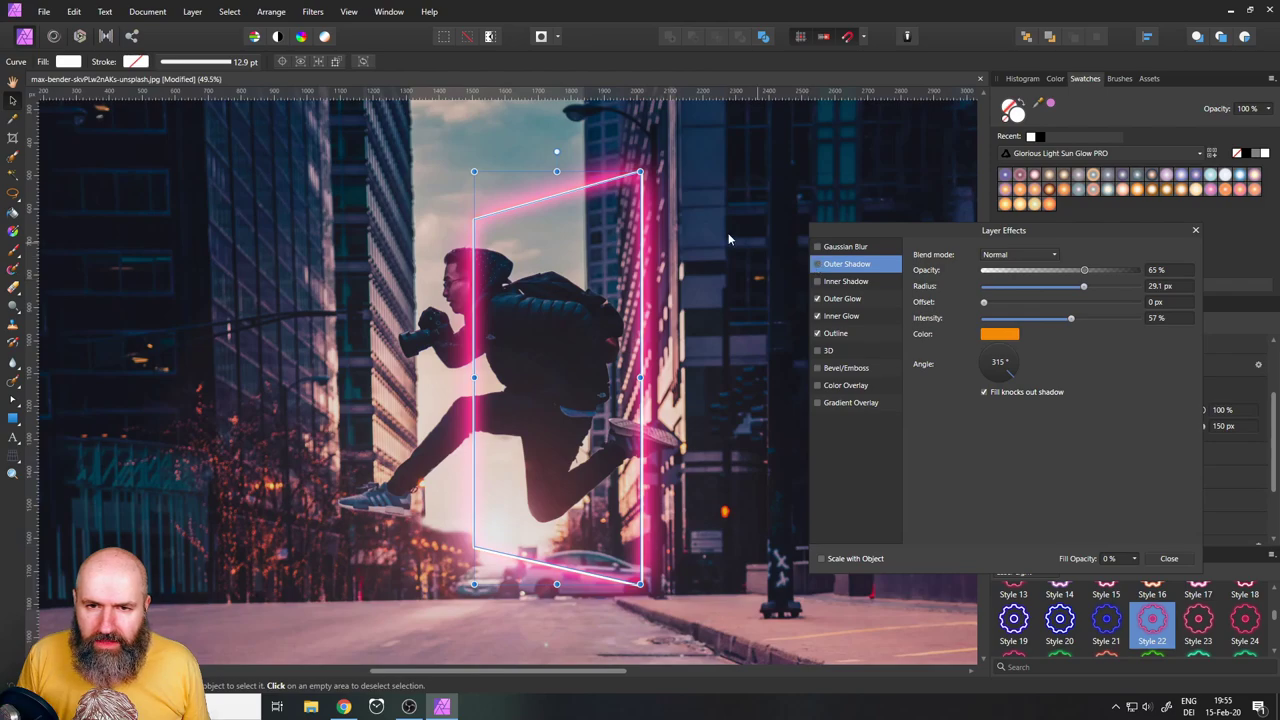
pyautogui.click(704, 322)
pyautogui.click(645, 268)
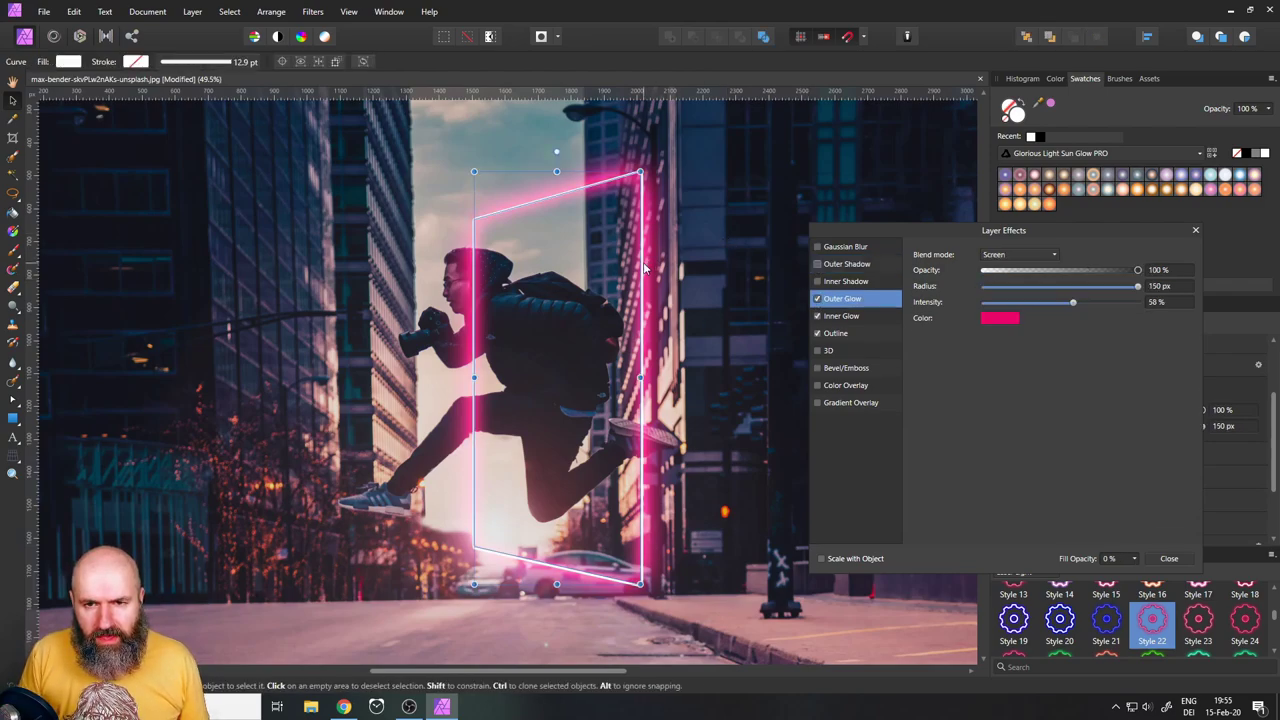
pyautogui.click(714, 255)
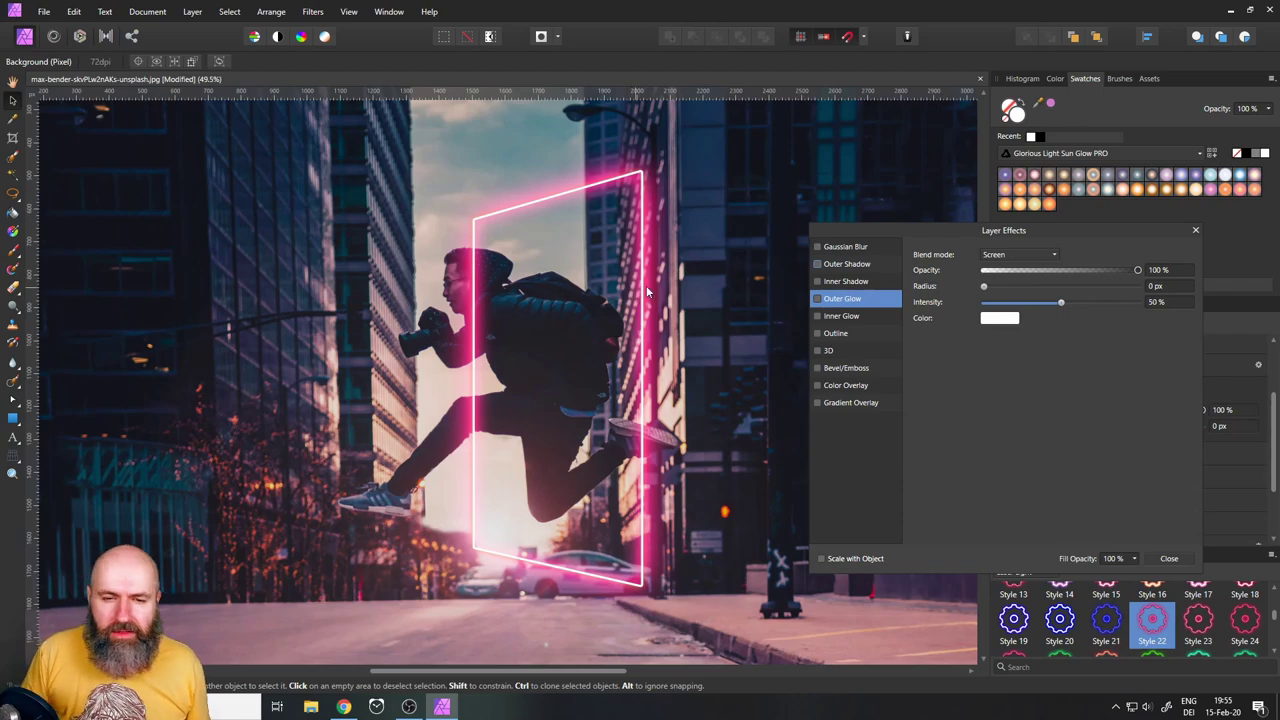
pyautogui.click(1195, 231)
# Examine the glowing gate against the whole photo and up close around the jumping man
pyautogui.scroll(-5, 508, 357)
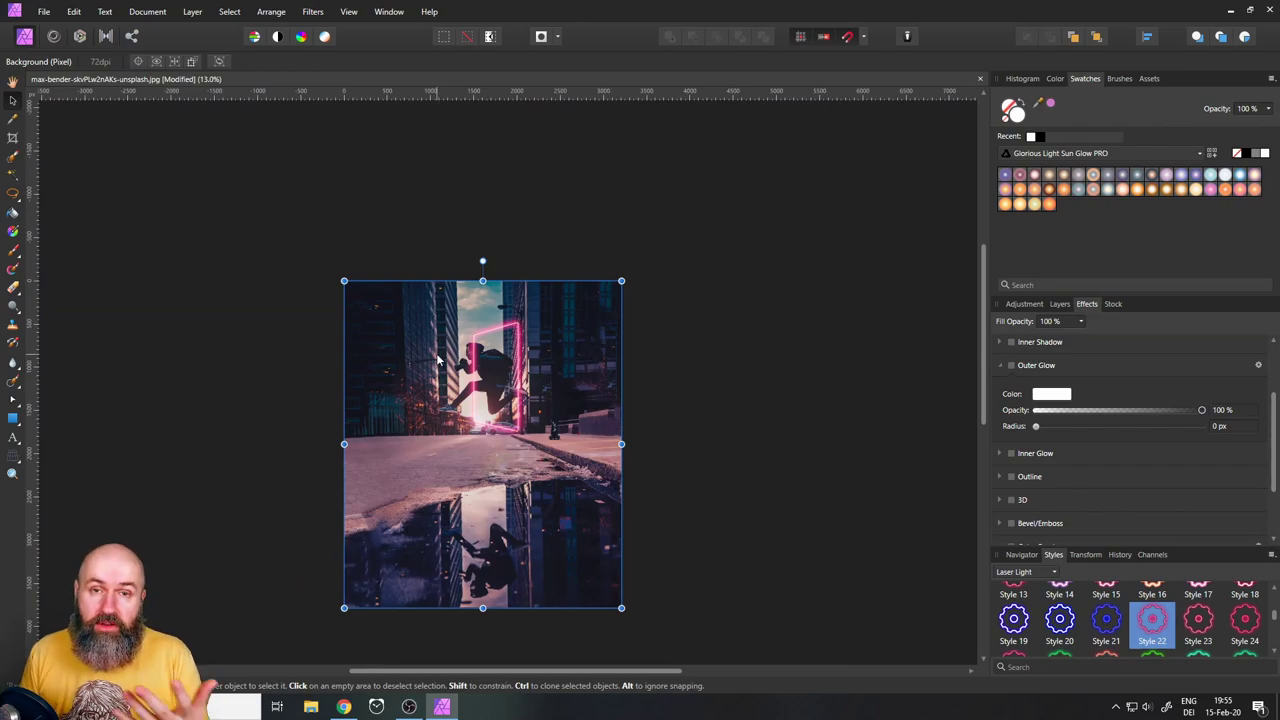
pyautogui.scroll(5, 521, 372)
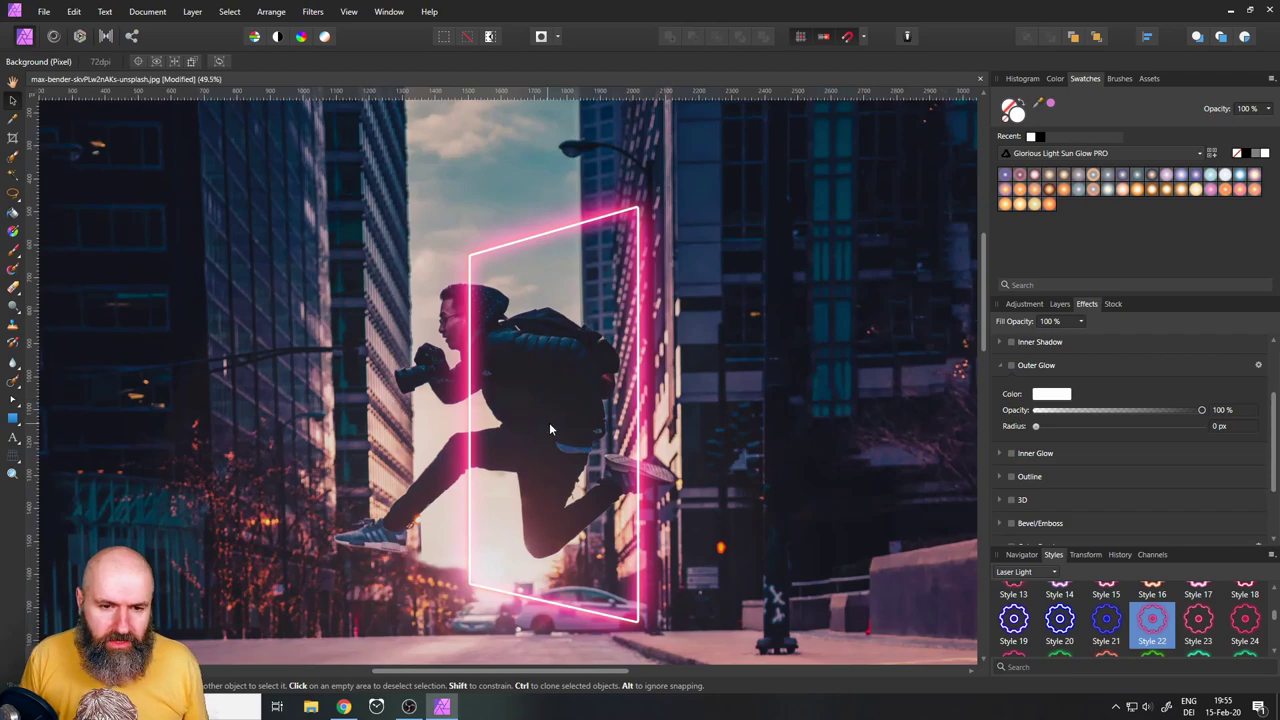
pyautogui.scroll(-3, 549, 422)
pyautogui.scroll(-1, 561, 412)
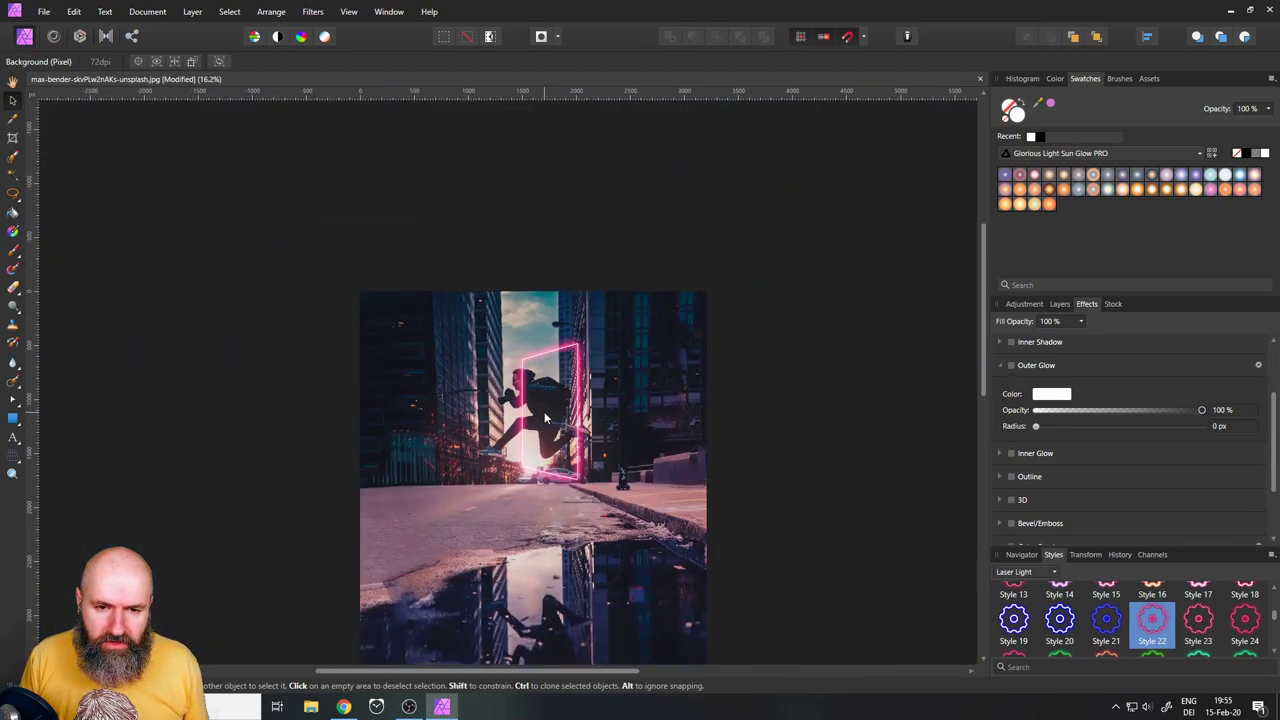
pyautogui.scroll(-1, 560, 414)
pyautogui.click(619, 408)
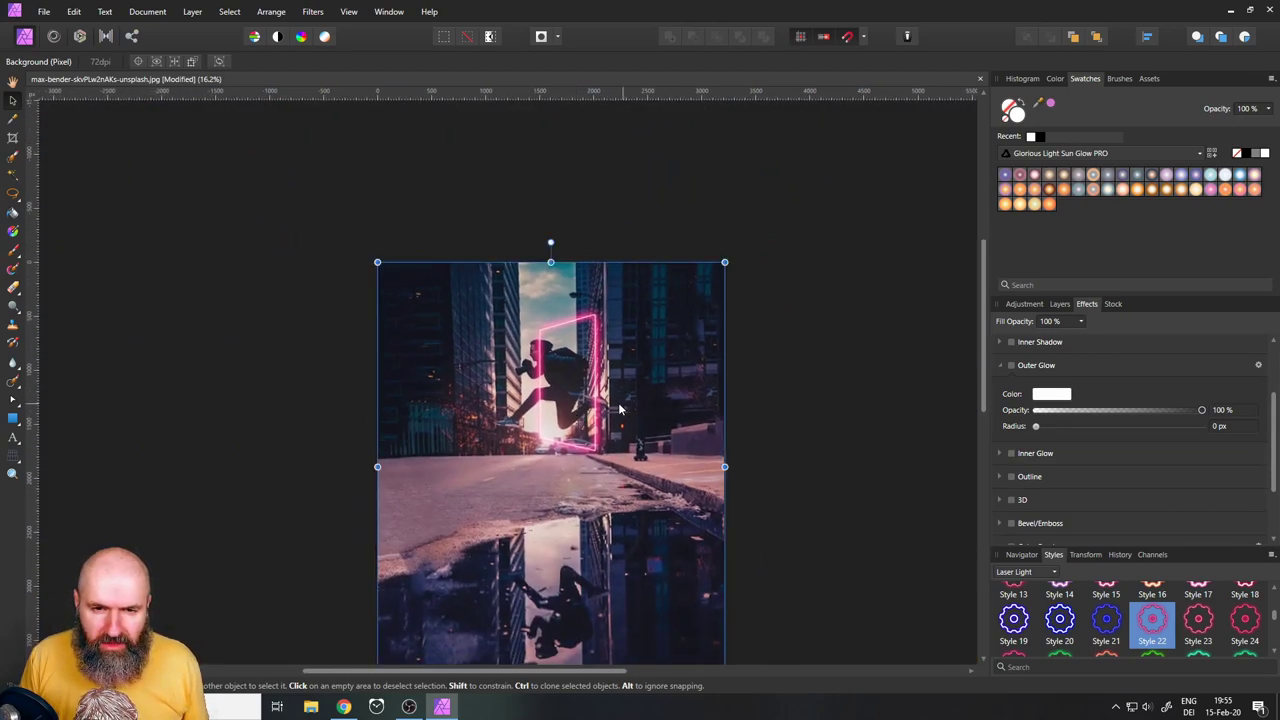
pyautogui.scroll(1, 627, 380)
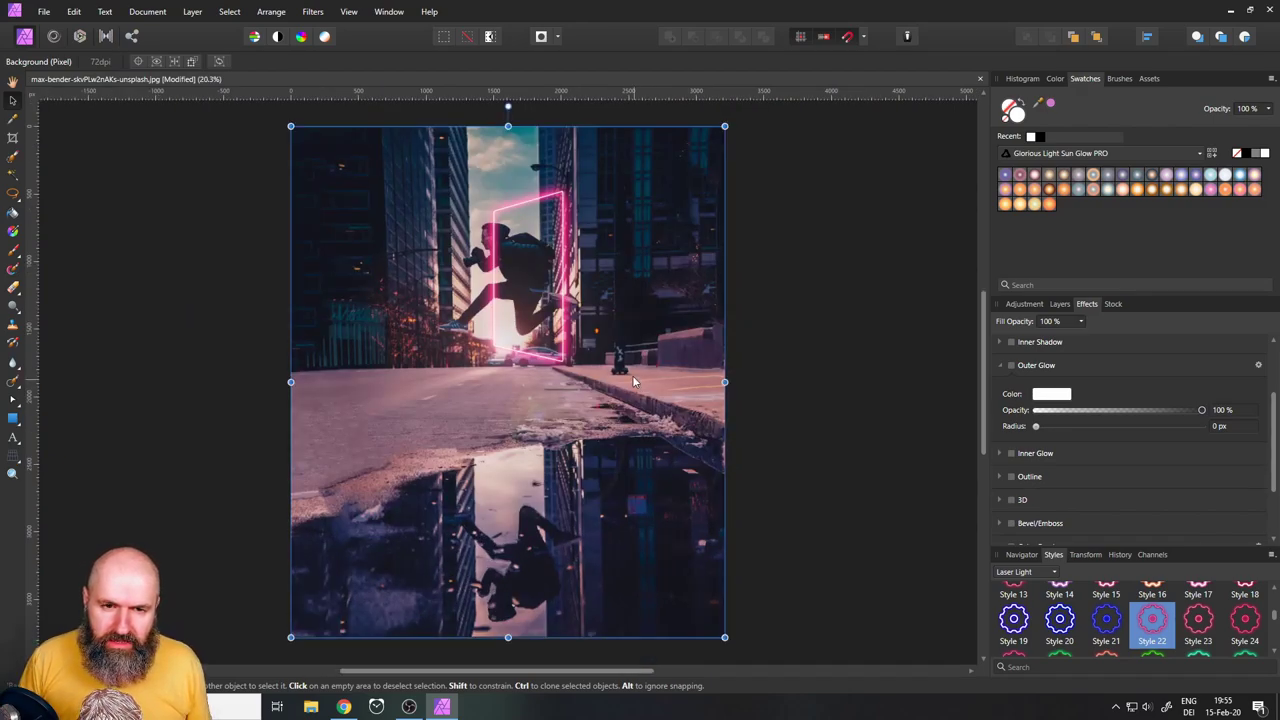
# Move the lower-left corner node of the gate curve slightly downward with the Node tool
pyautogui.click(1060, 305)
pyautogui.click(1022, 343)
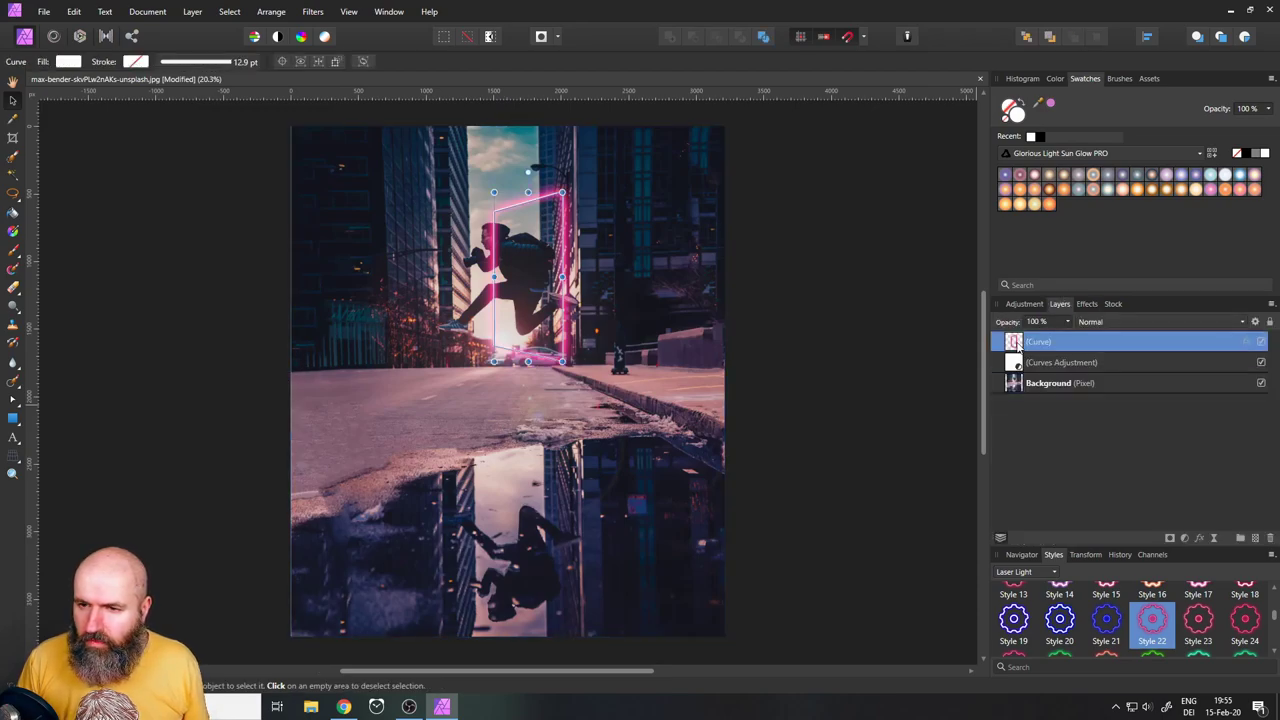
pyautogui.click(13, 398)
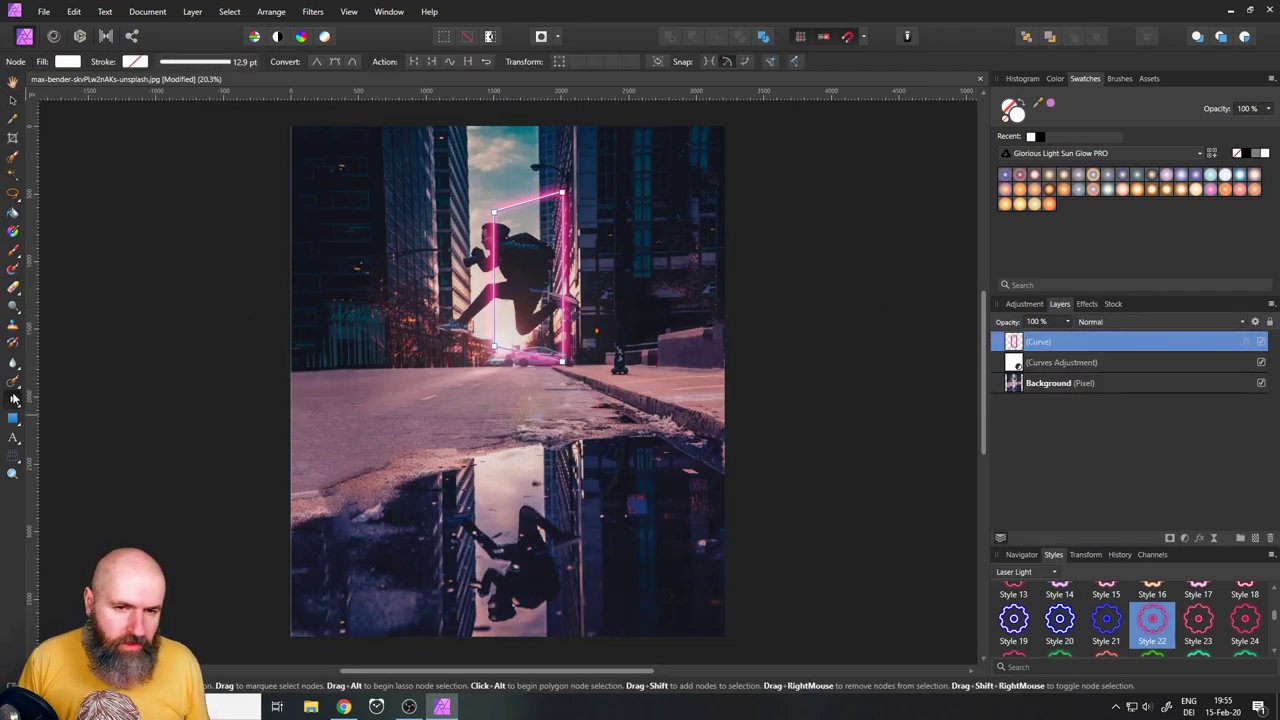
pyautogui.click(494, 350)
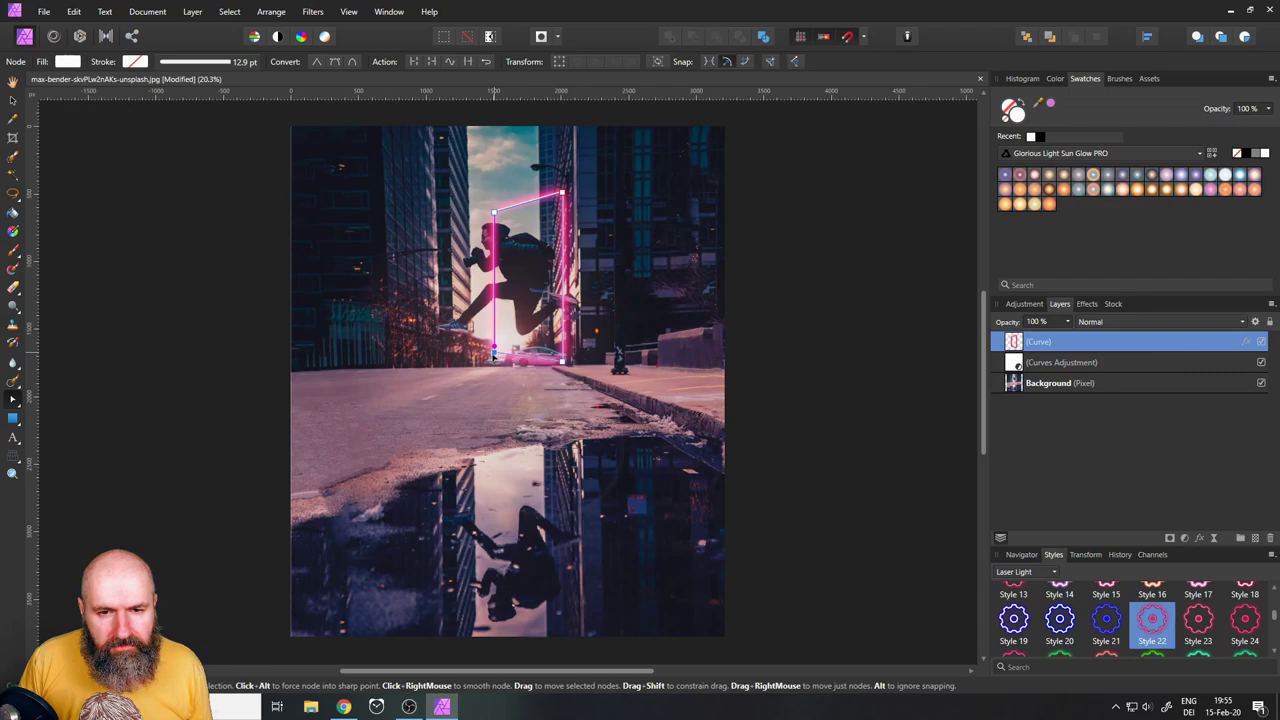
pyautogui.click(136, 342)
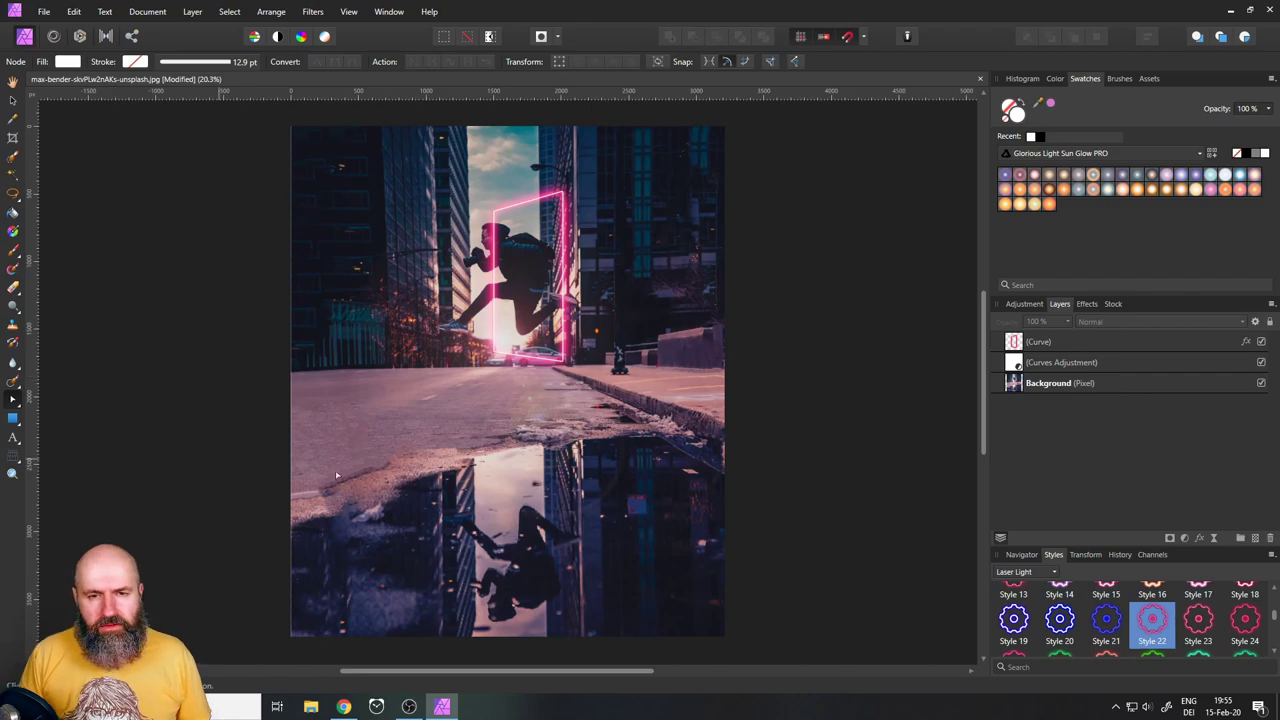
# Shift the whole gate curve slightly upward in the photo with the Move tool and deselect it
pyautogui.click(566, 356)
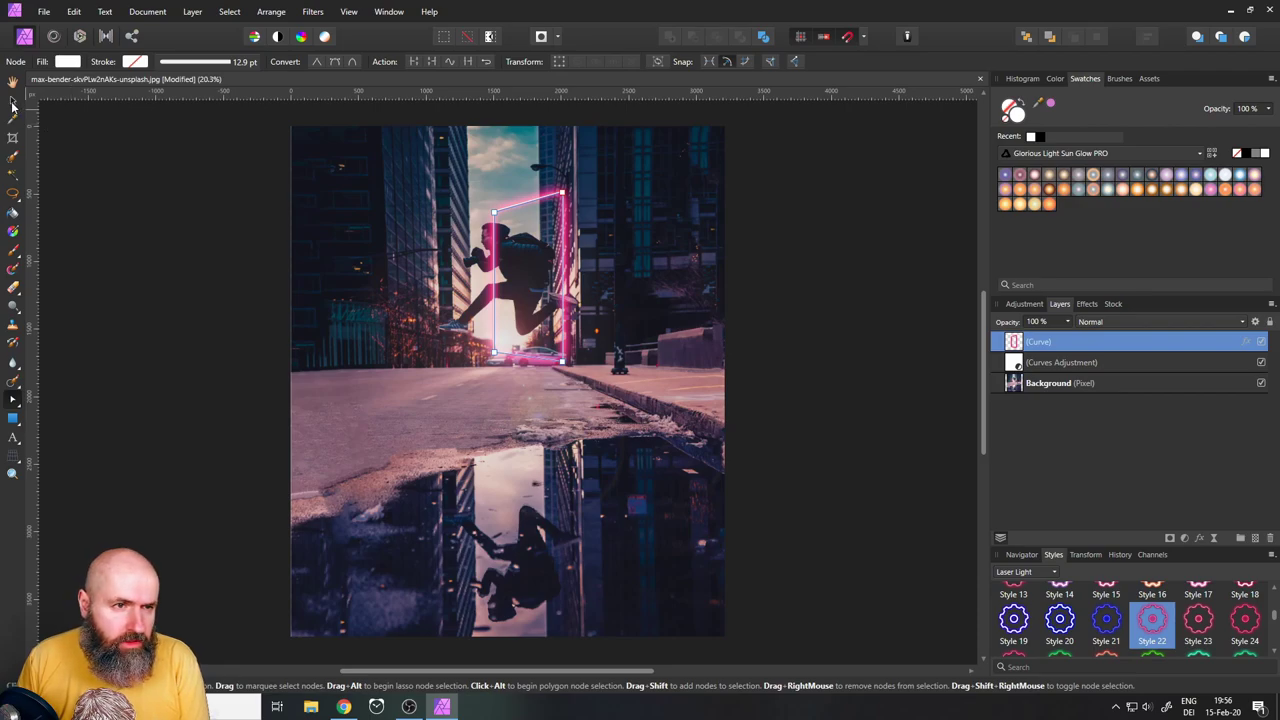
pyautogui.click(13, 103)
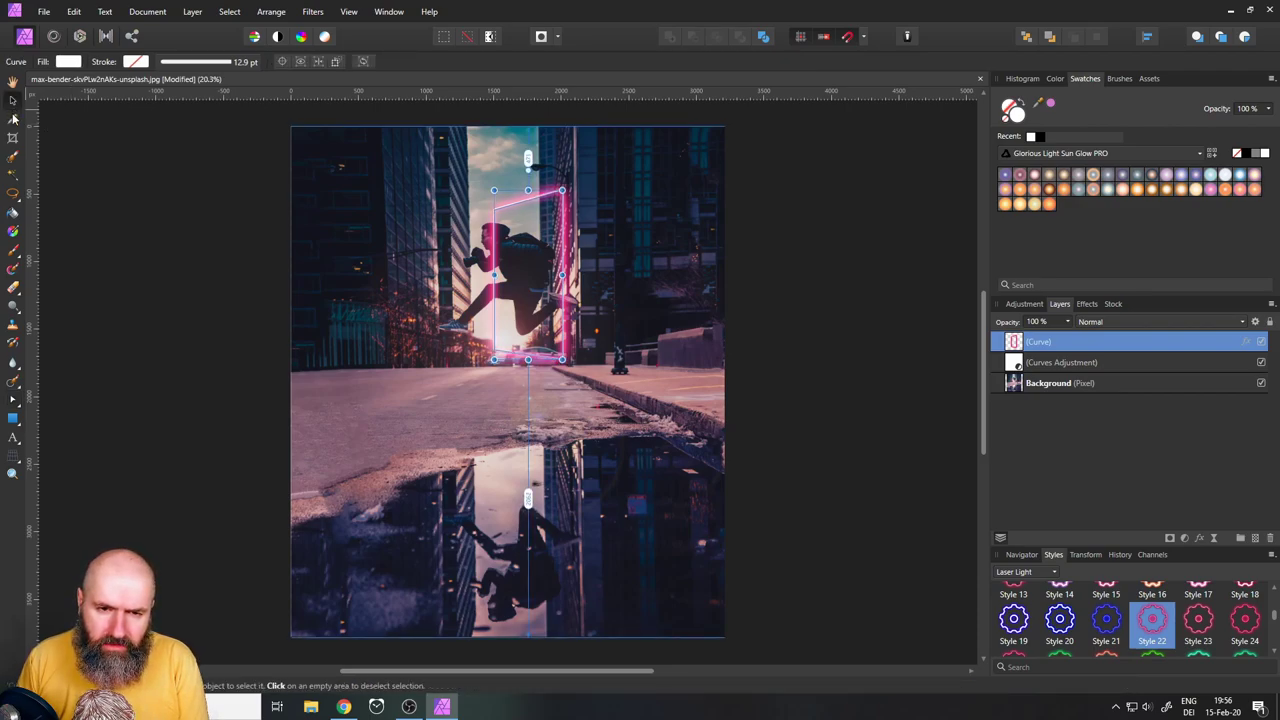
pyautogui.click(54, 265)
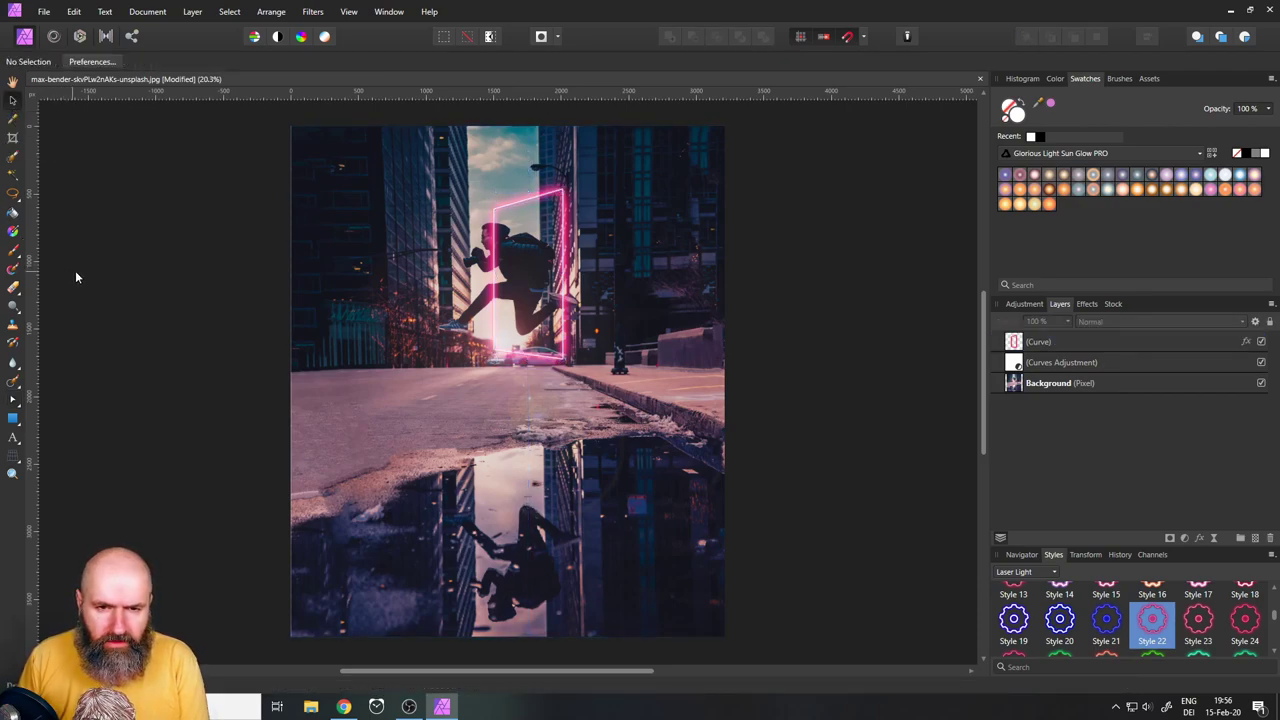
pyautogui.click(566, 318)
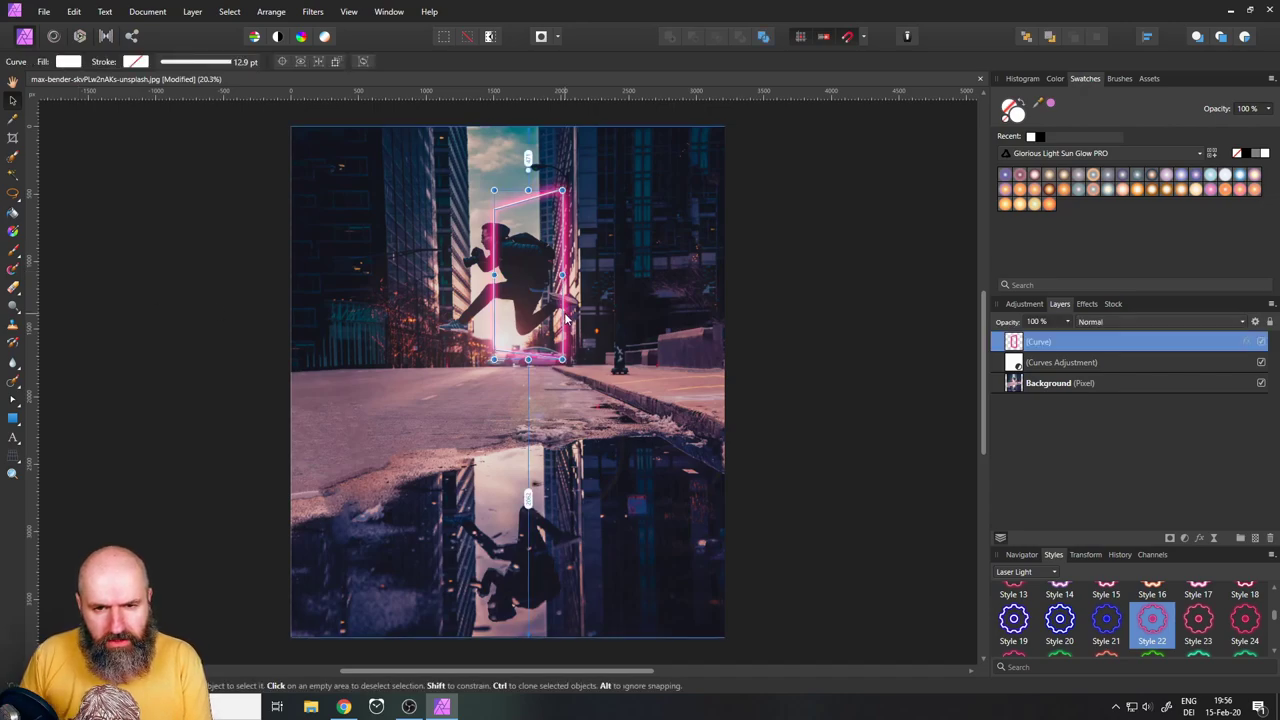
pyautogui.click(240, 287)
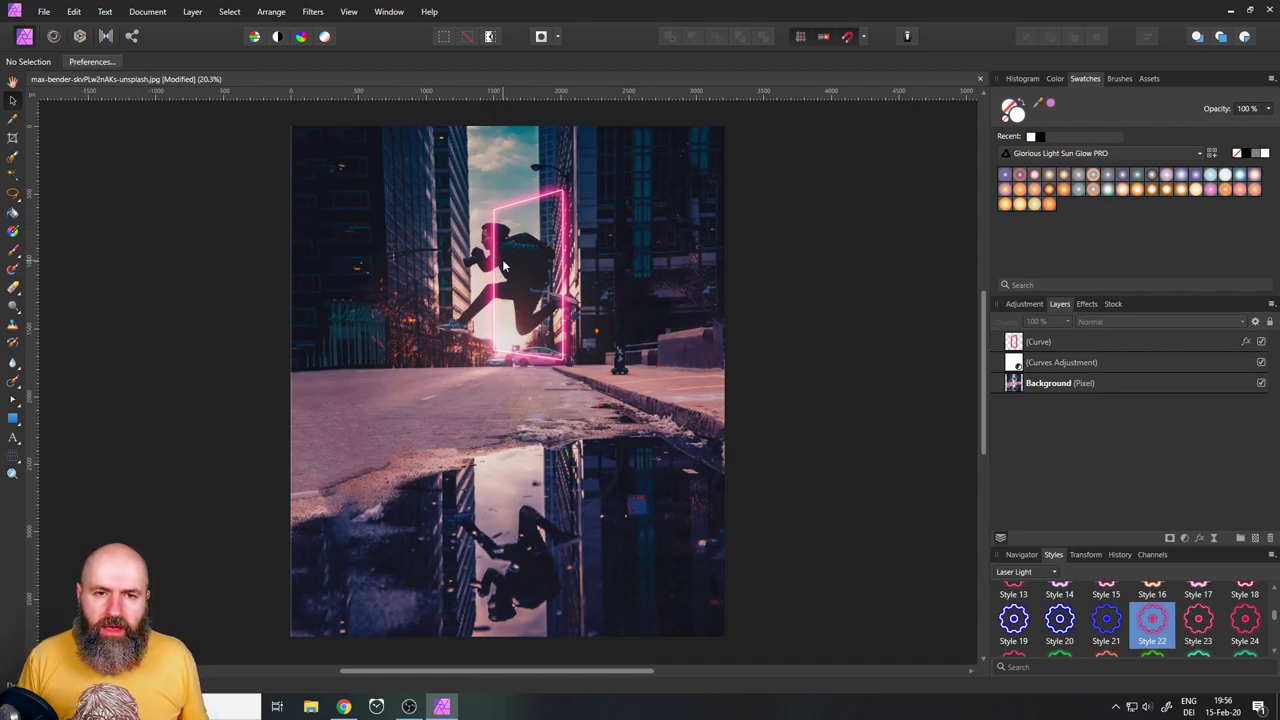
# Add a new empty pixel layer above the gate curve
pyautogui.scroll(2, 494, 260)
pyautogui.scroll(1, 494, 258)
pyautogui.scroll(1, 528, 280)
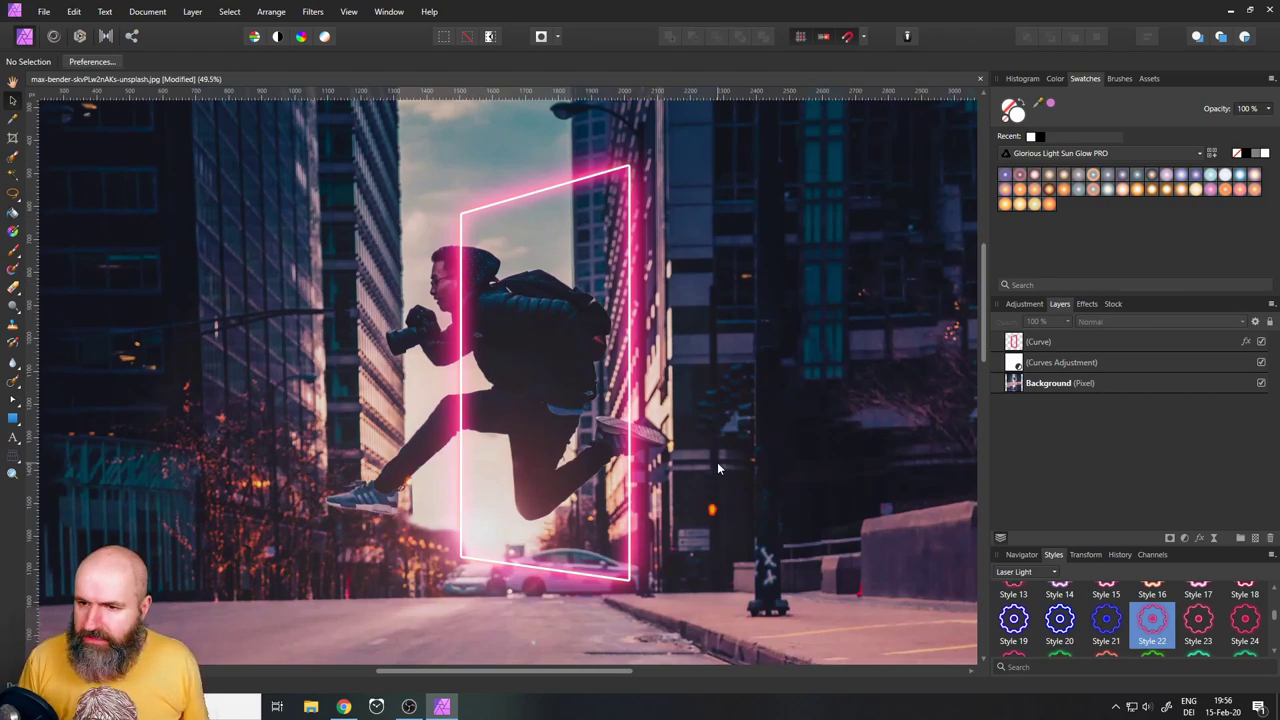
pyautogui.scroll(-2, 580, 364)
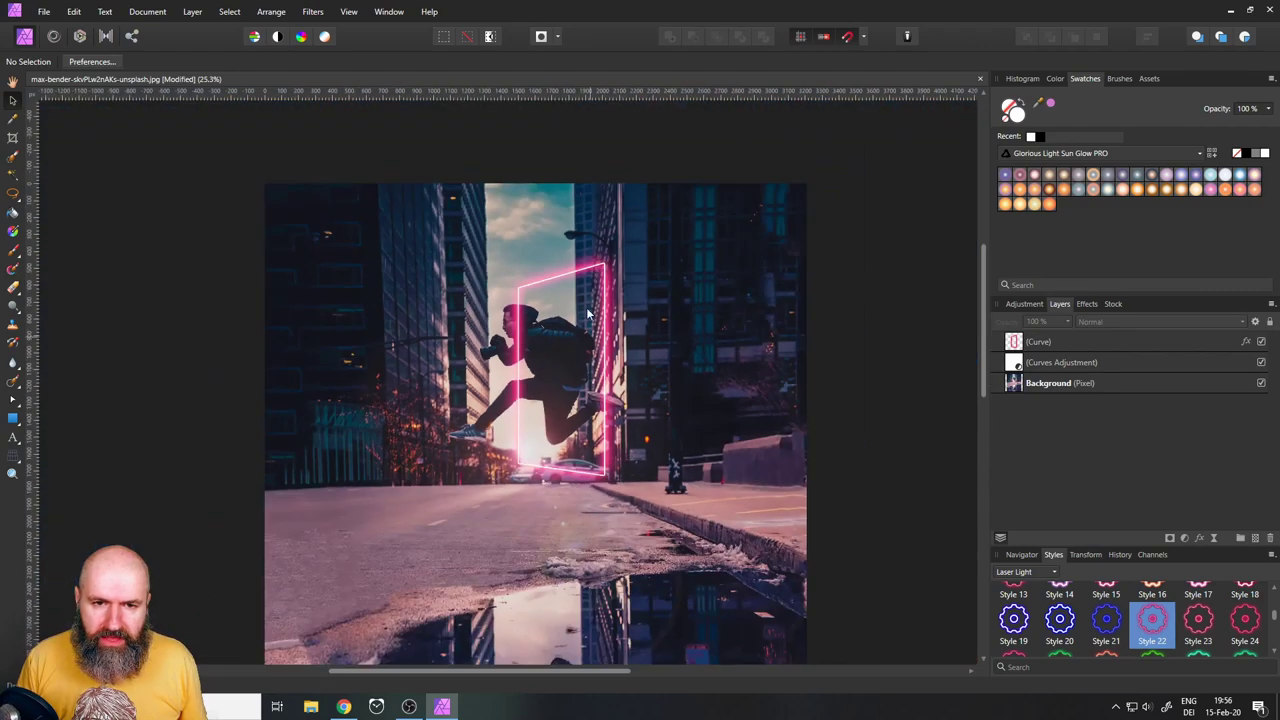
pyautogui.scroll(3, 617, 428)
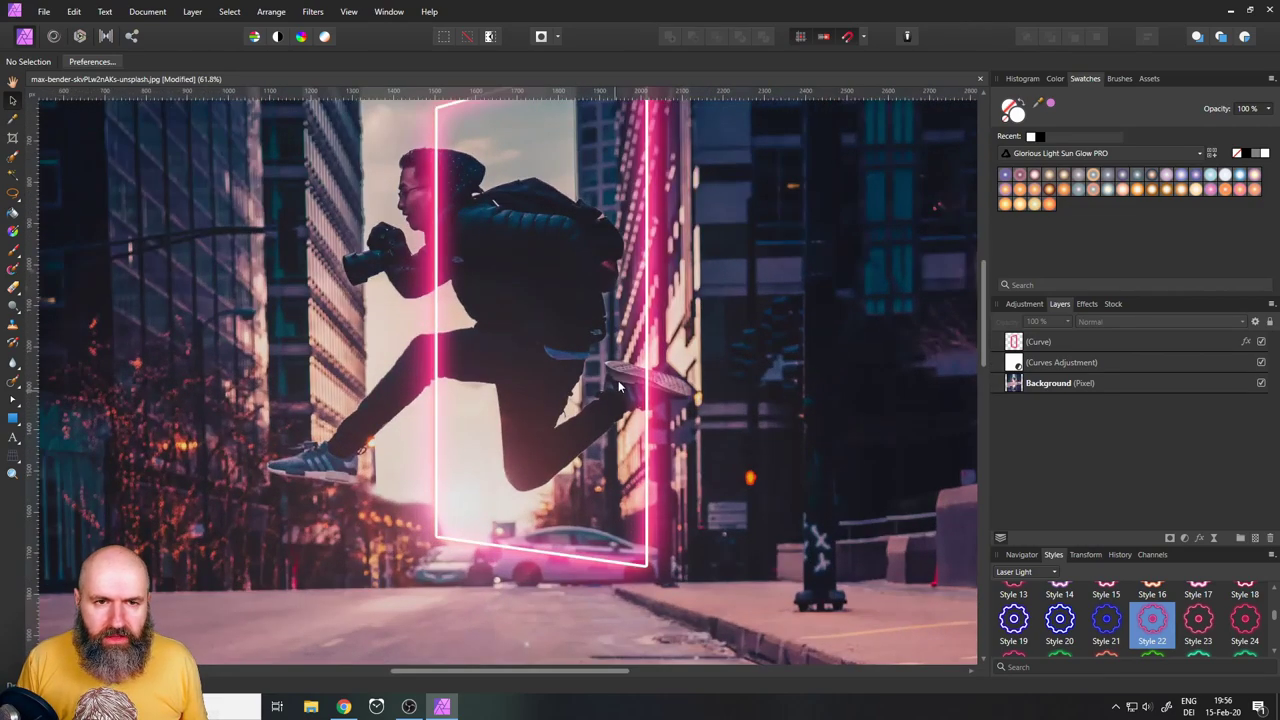
pyautogui.scroll(-1, 618, 425)
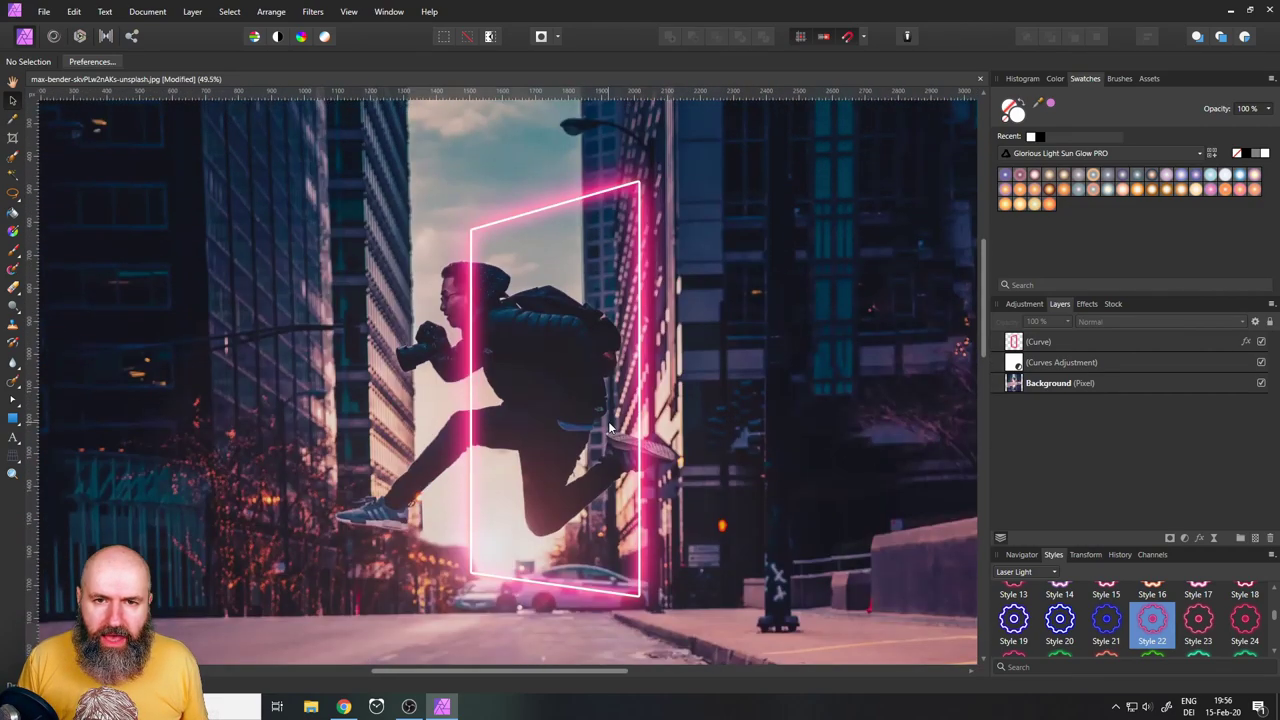
pyautogui.click(1258, 541)
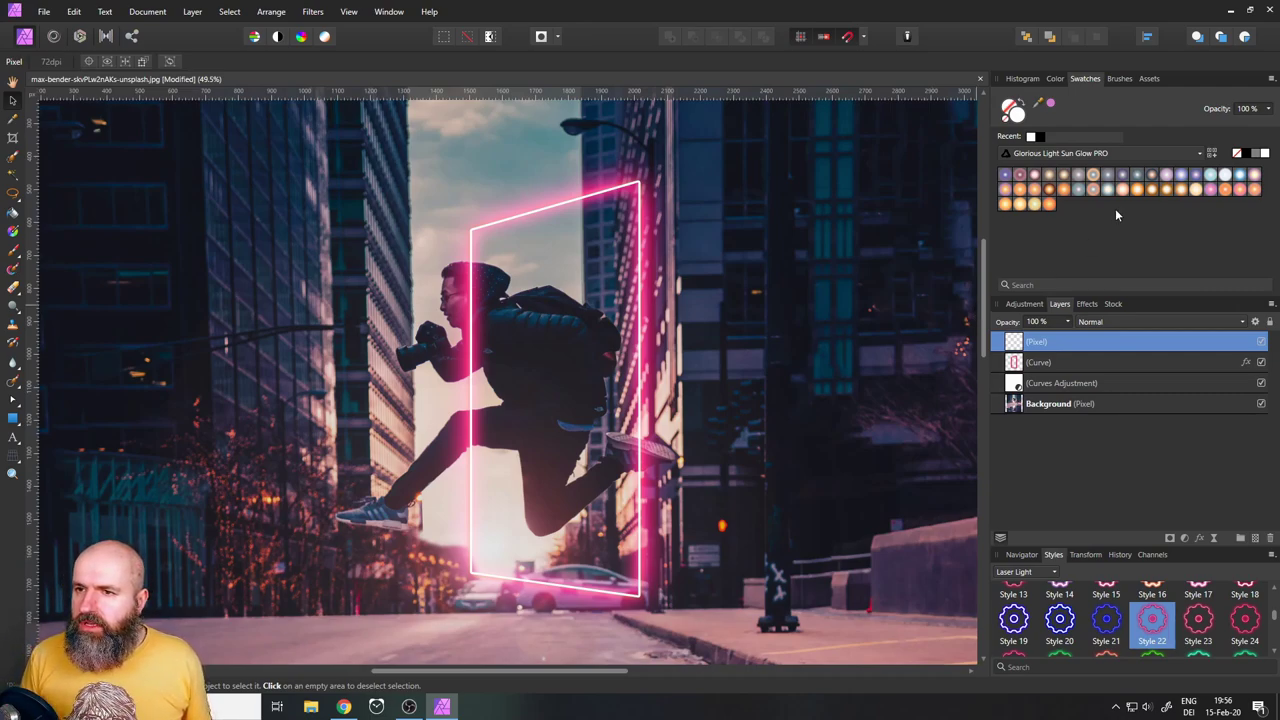
# Choose the speckled 200 px brush from the Texture category for the Paint Brush tool
pyautogui.click(1119, 78)
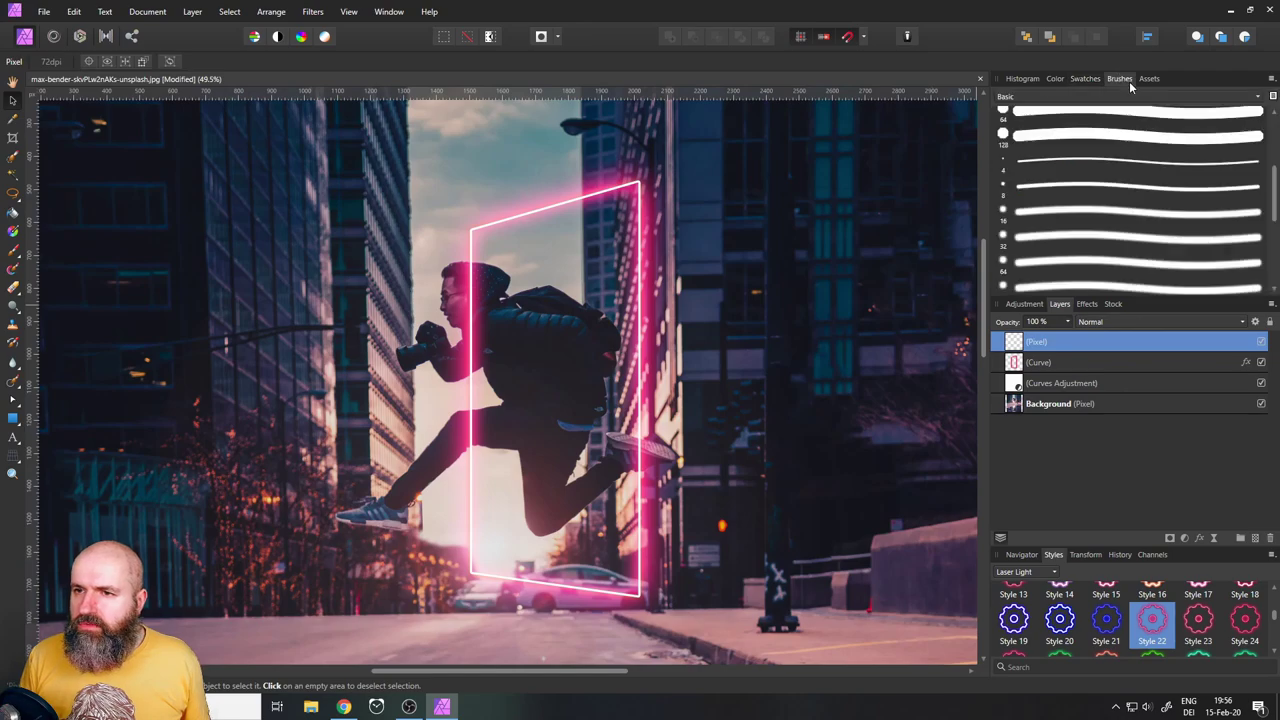
pyautogui.click(1063, 97)
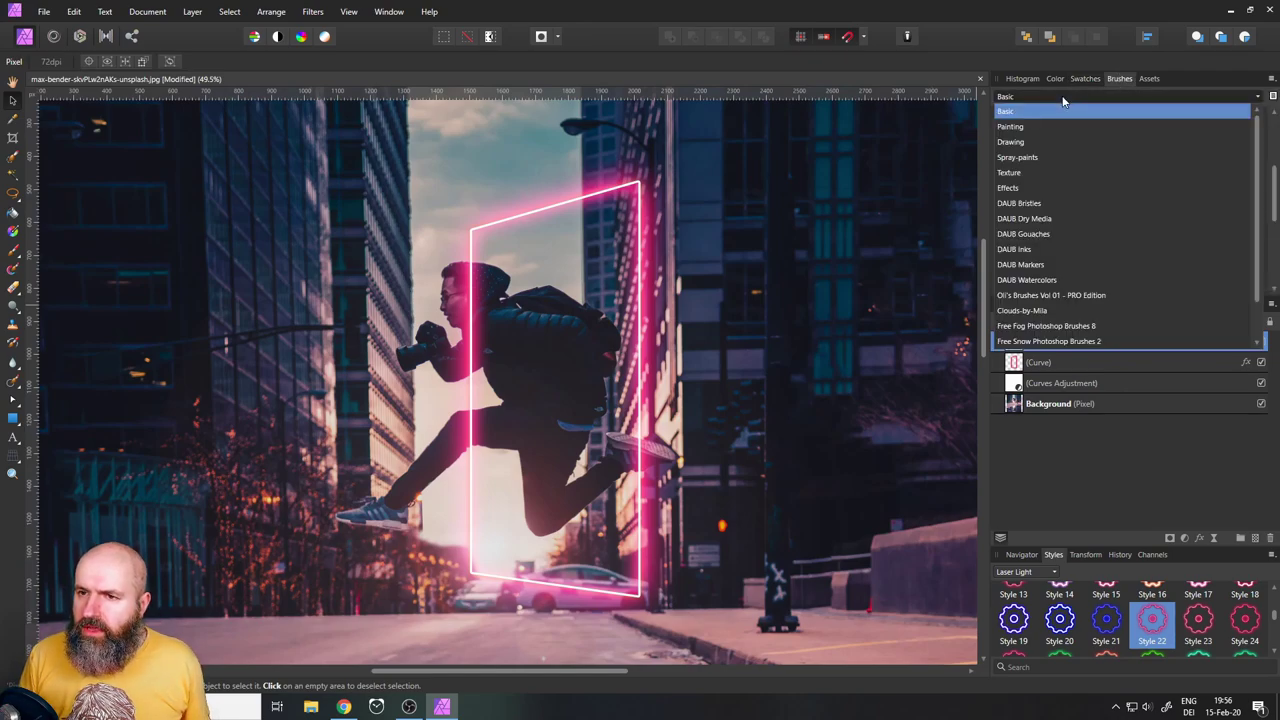
pyautogui.click(1046, 171)
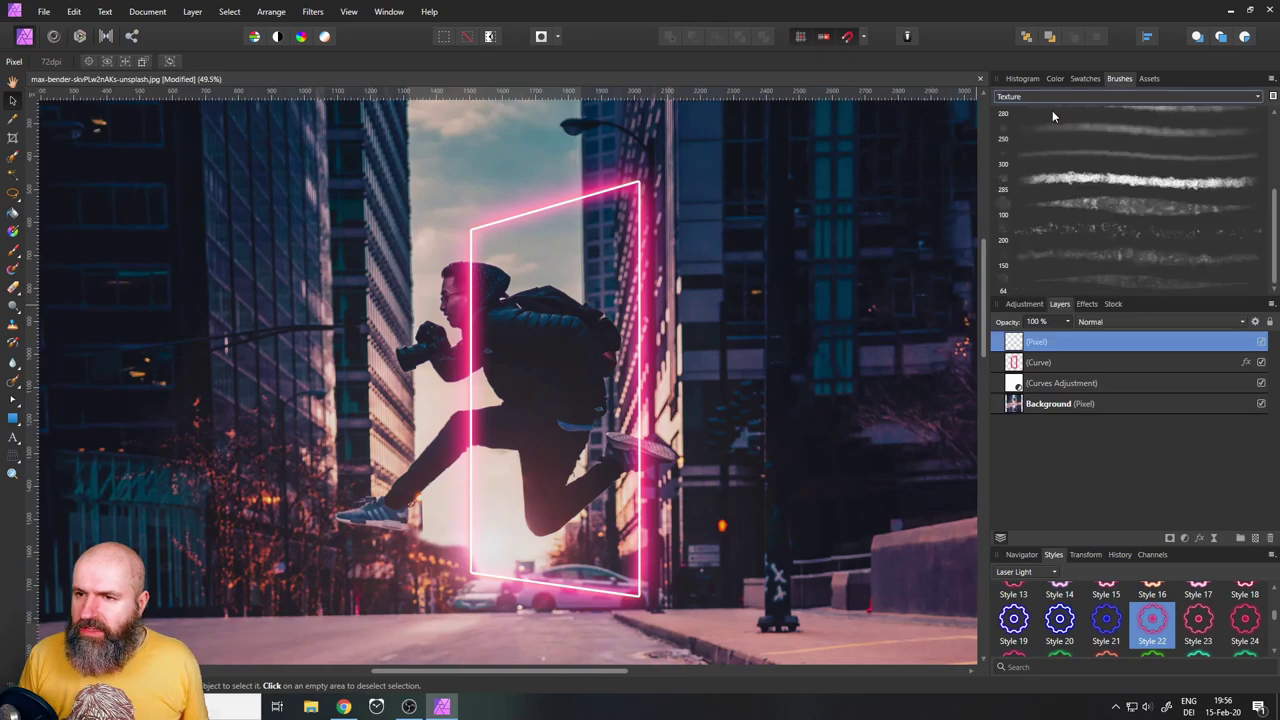
pyautogui.click(1121, 240)
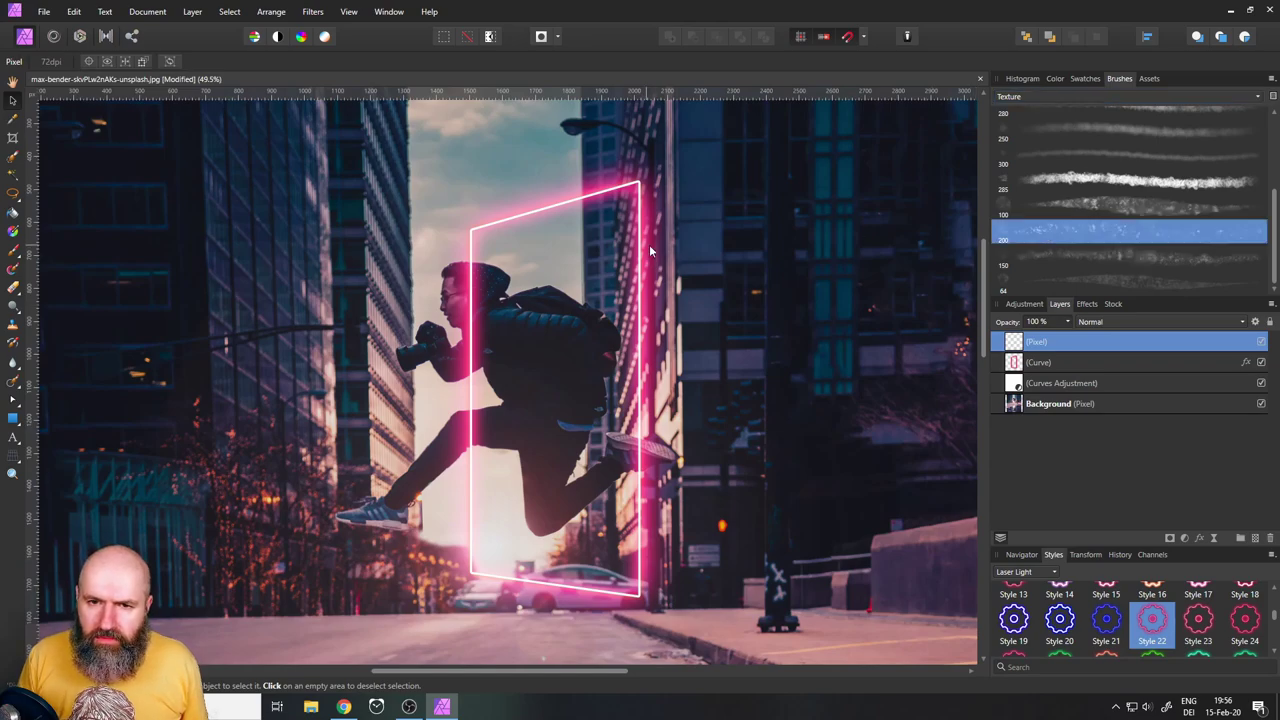
pyautogui.click(14, 250)
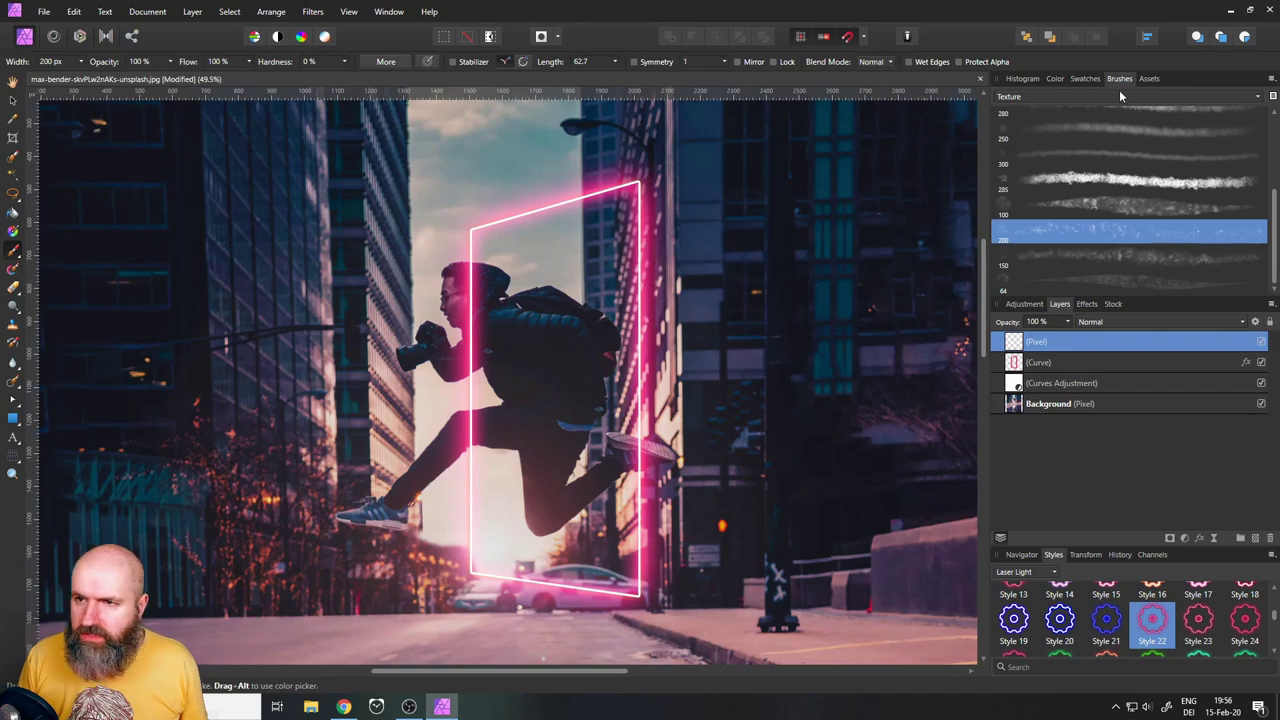
# Set the brush's primary colour to pure white, FFFFFF
pyautogui.click(1055, 79)
pyautogui.doubleClick(1013, 110)
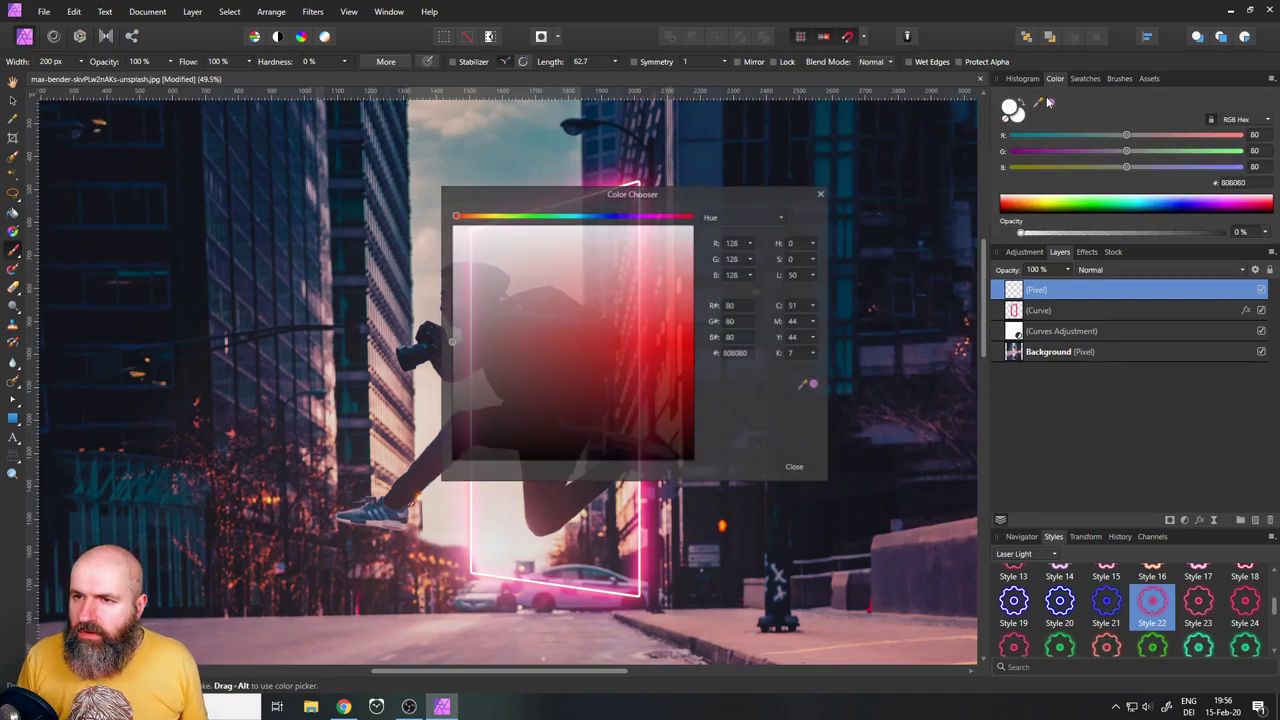
pyautogui.moveTo(640, 252); pyautogui.dragTo(452, 226)
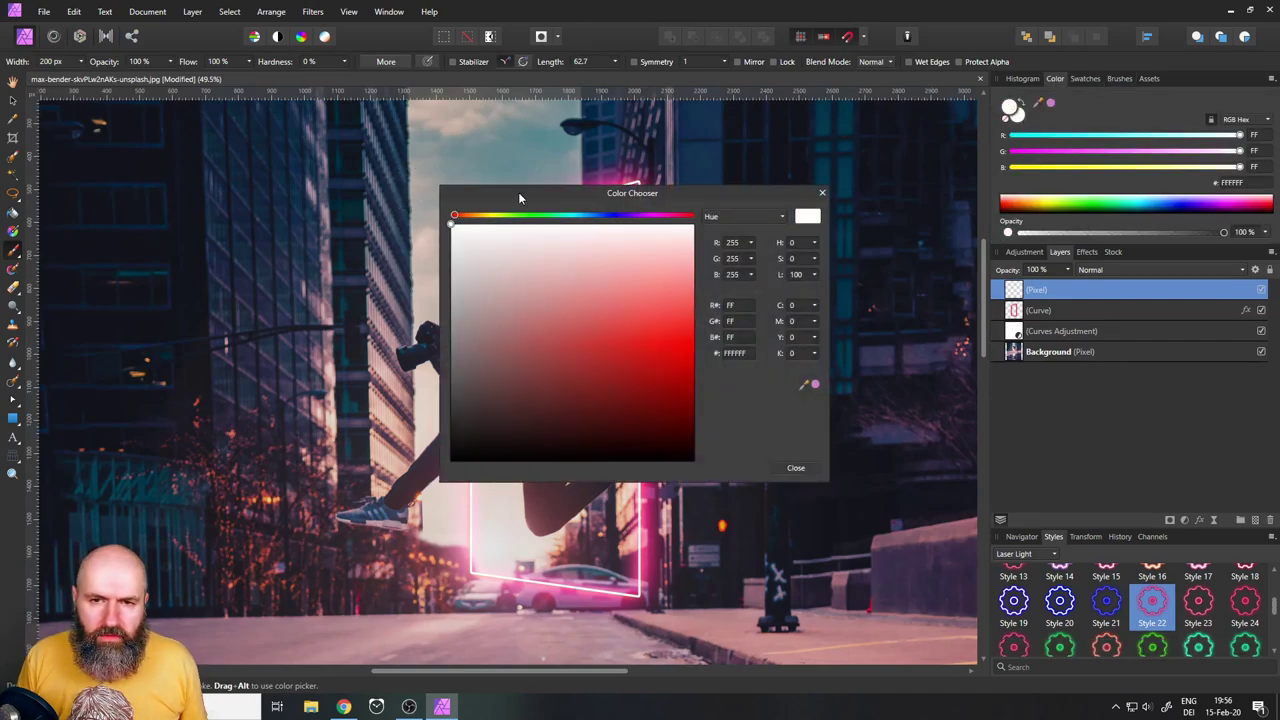
pyautogui.click(822, 192)
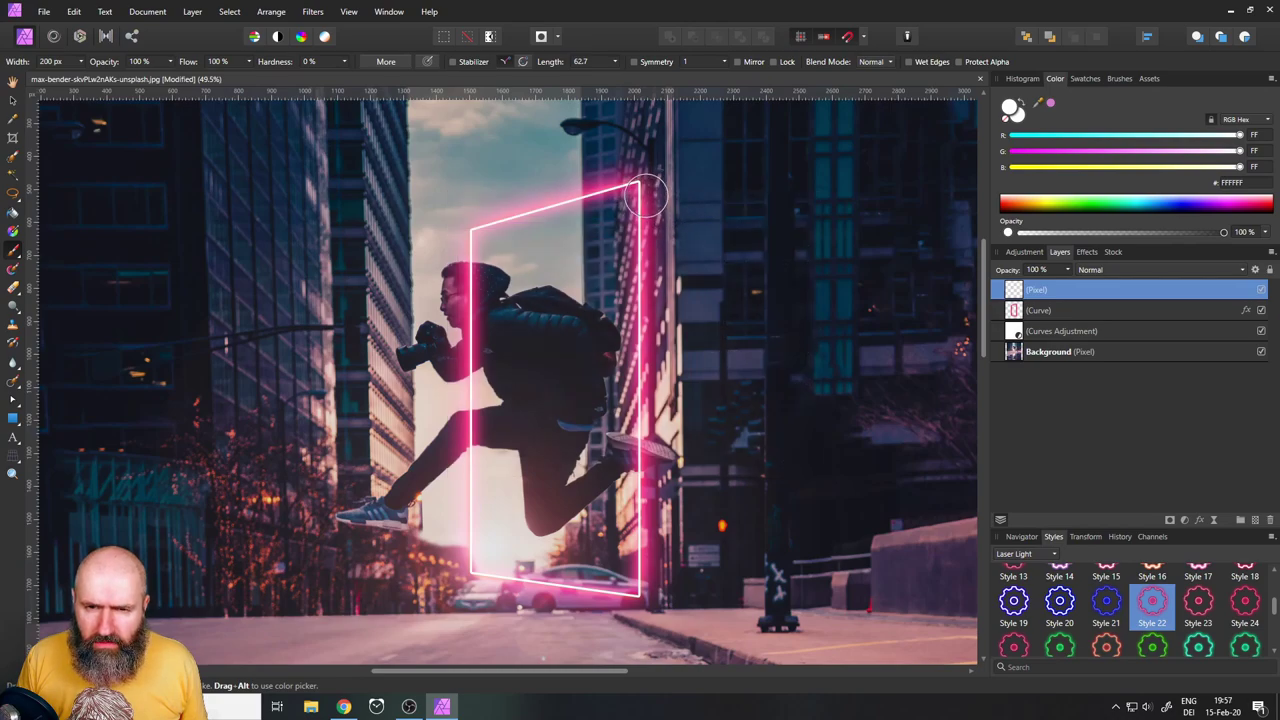
# Copy the gate curve layer and paste only its effects onto the empty pixel layer above it
pyautogui.click(1022, 310)
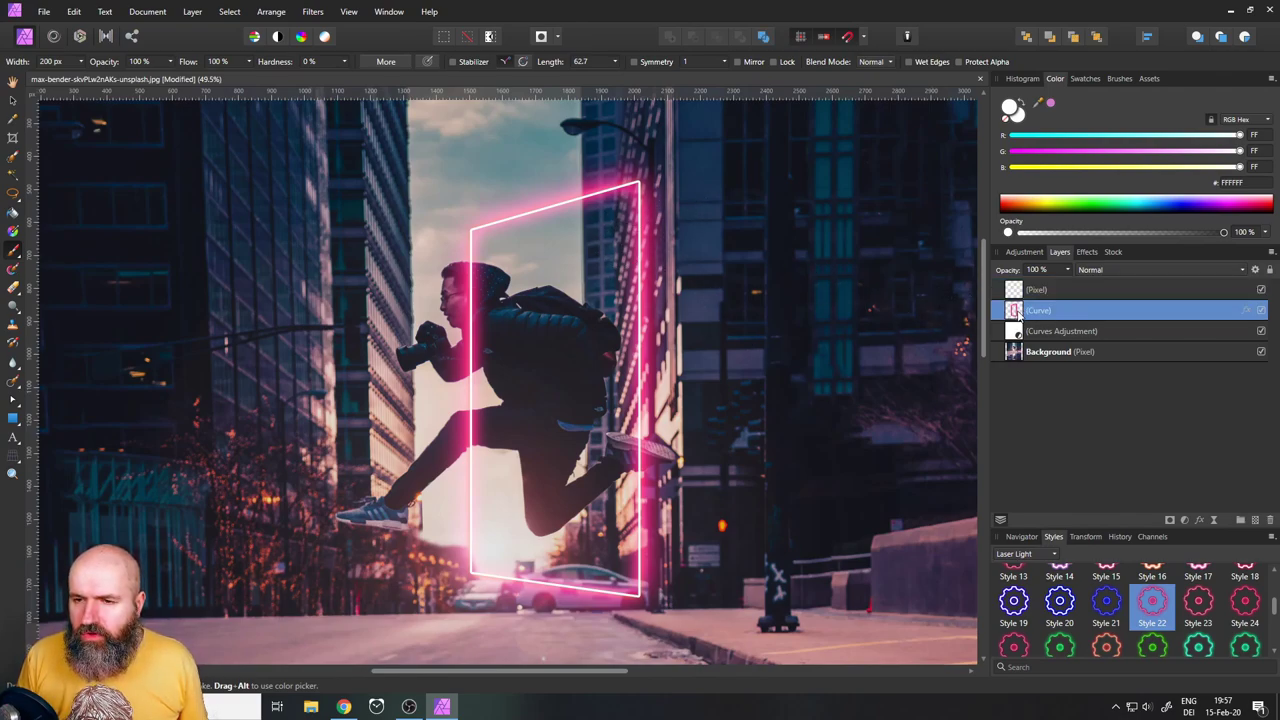
pyautogui.rightClick(1018, 312)
pyautogui.click(906, 344)
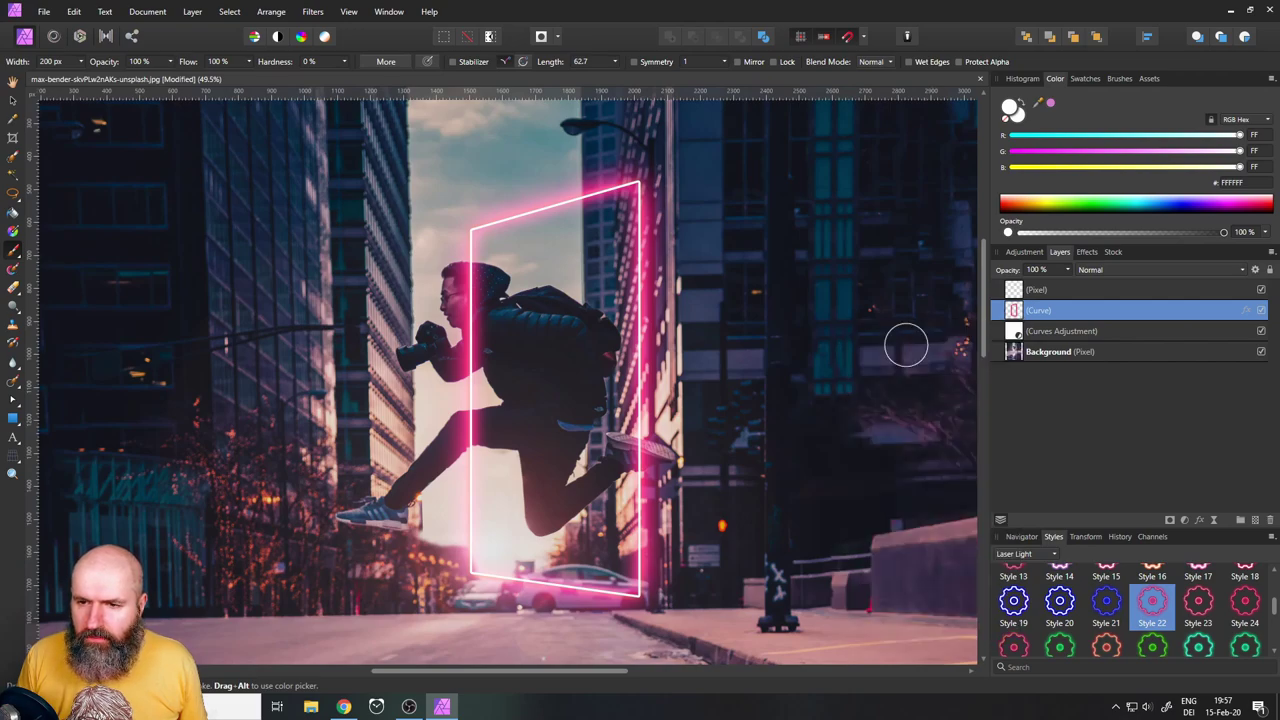
pyautogui.click(1016, 292)
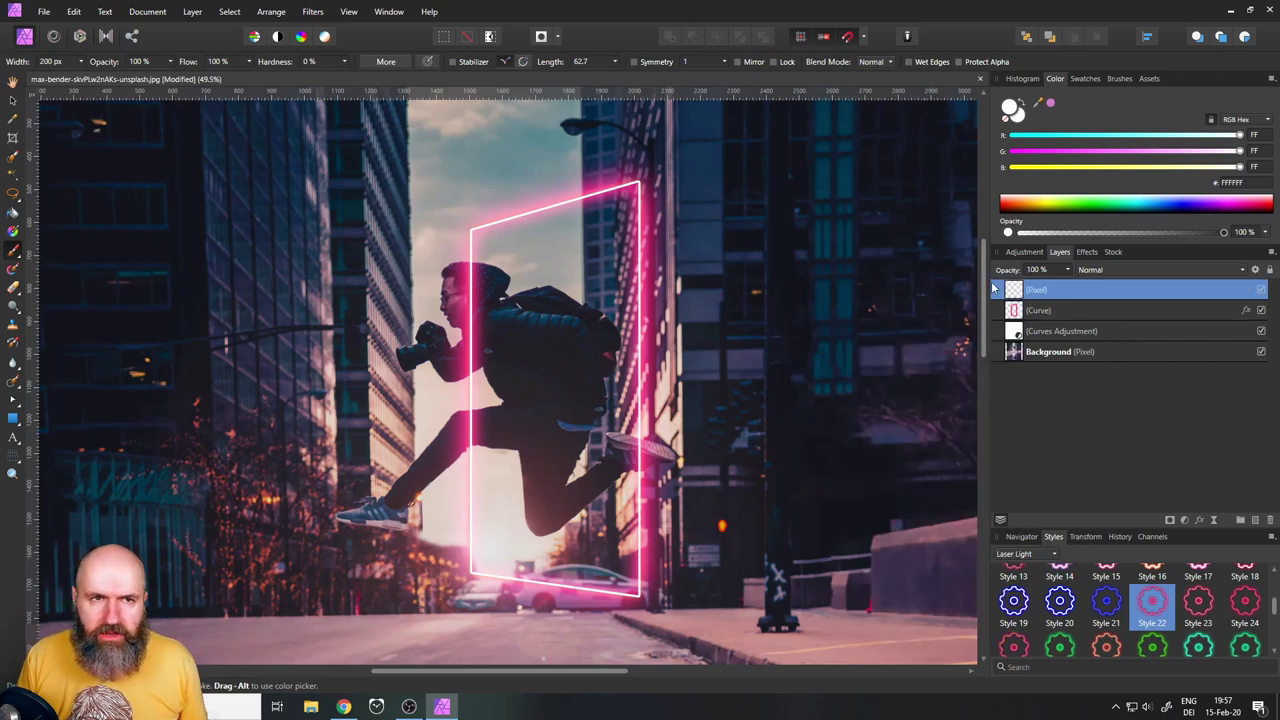
pyautogui.click(75, 12)
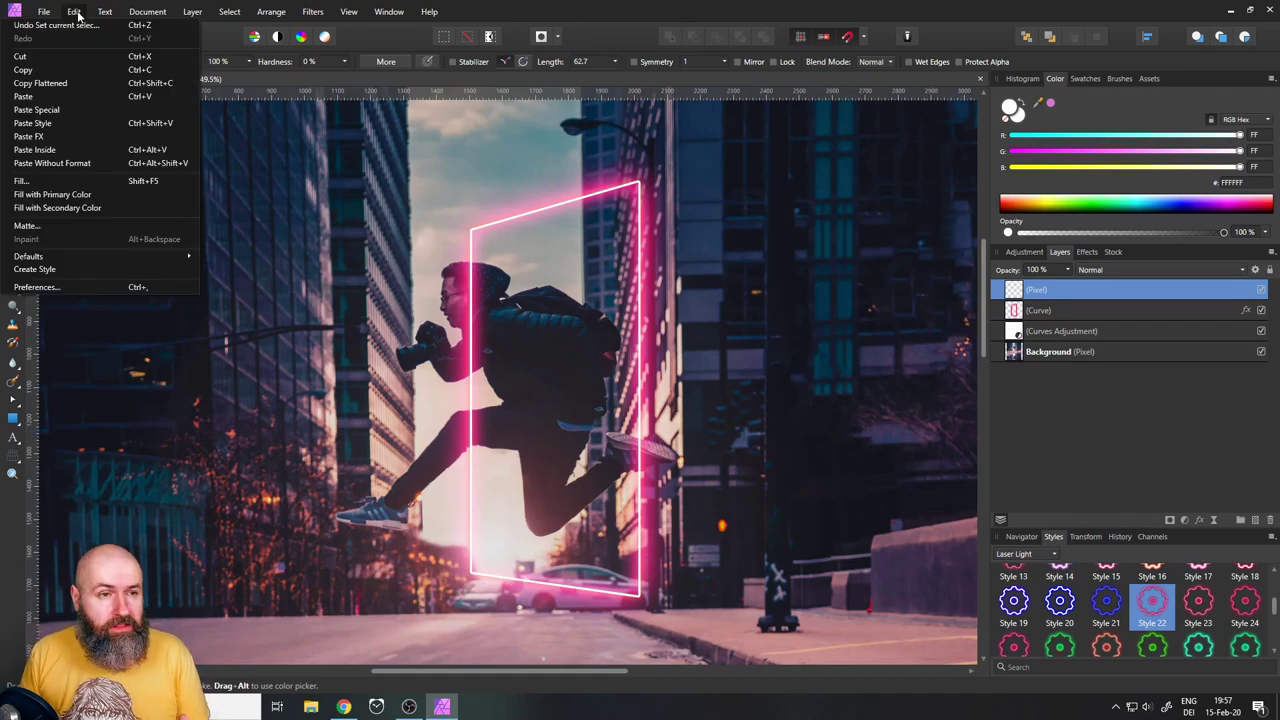
pyautogui.click(81, 134)
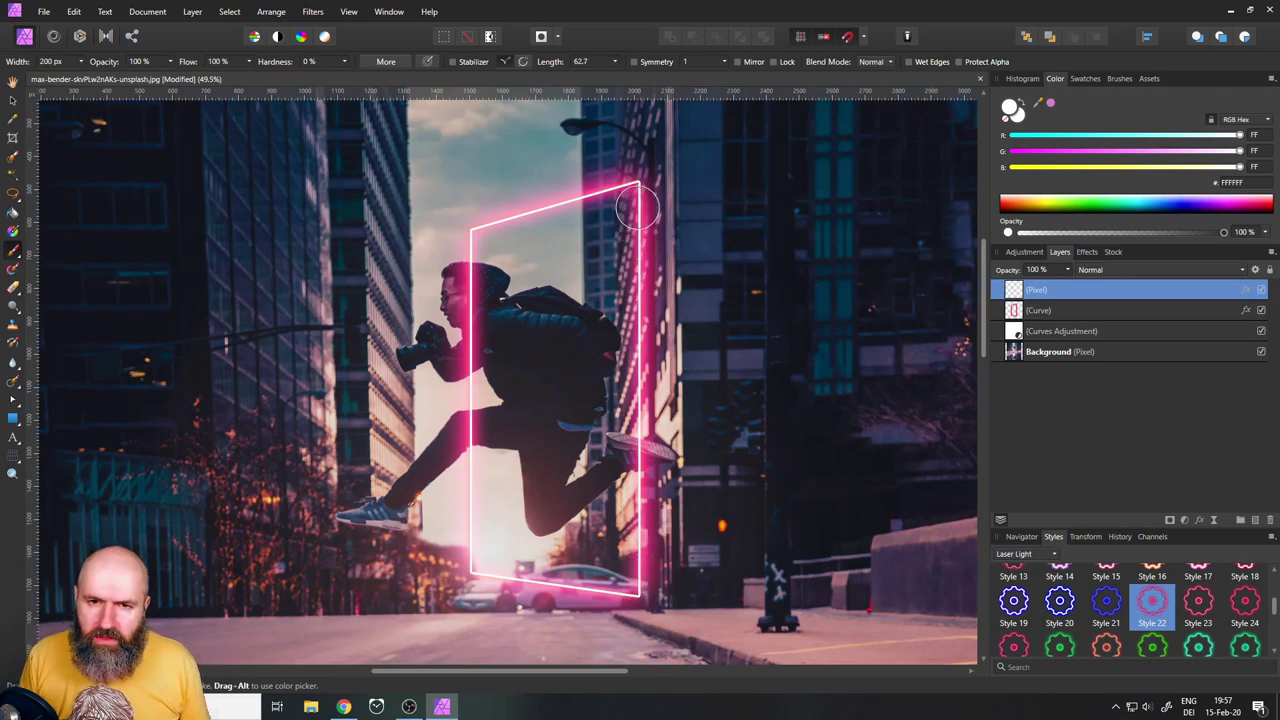
# Try white brush strokes down the gate's right edge and beside it, and undo them
pyautogui.moveTo(635, 190); pyautogui.dragTo(645, 440)
pyautogui.click(830, 580)
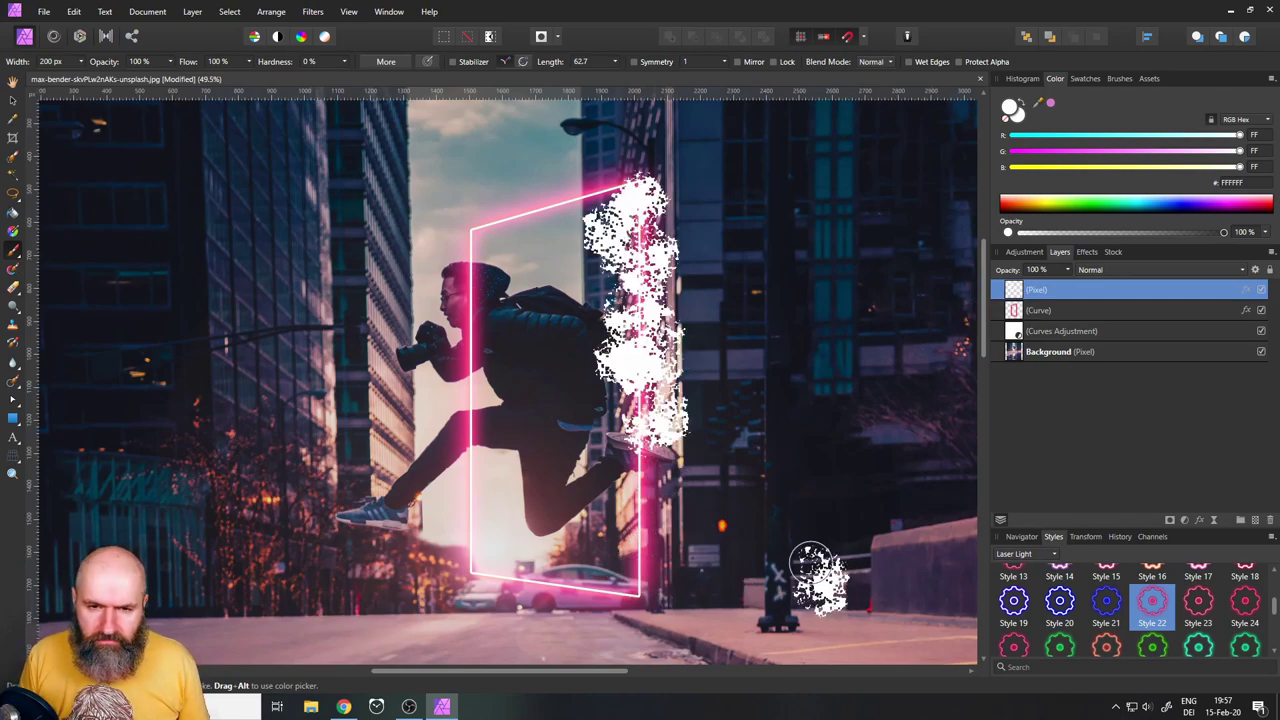
pyautogui.hotkey('ctrl', 'z')
pyautogui.hotkey('ctrl', 'z')
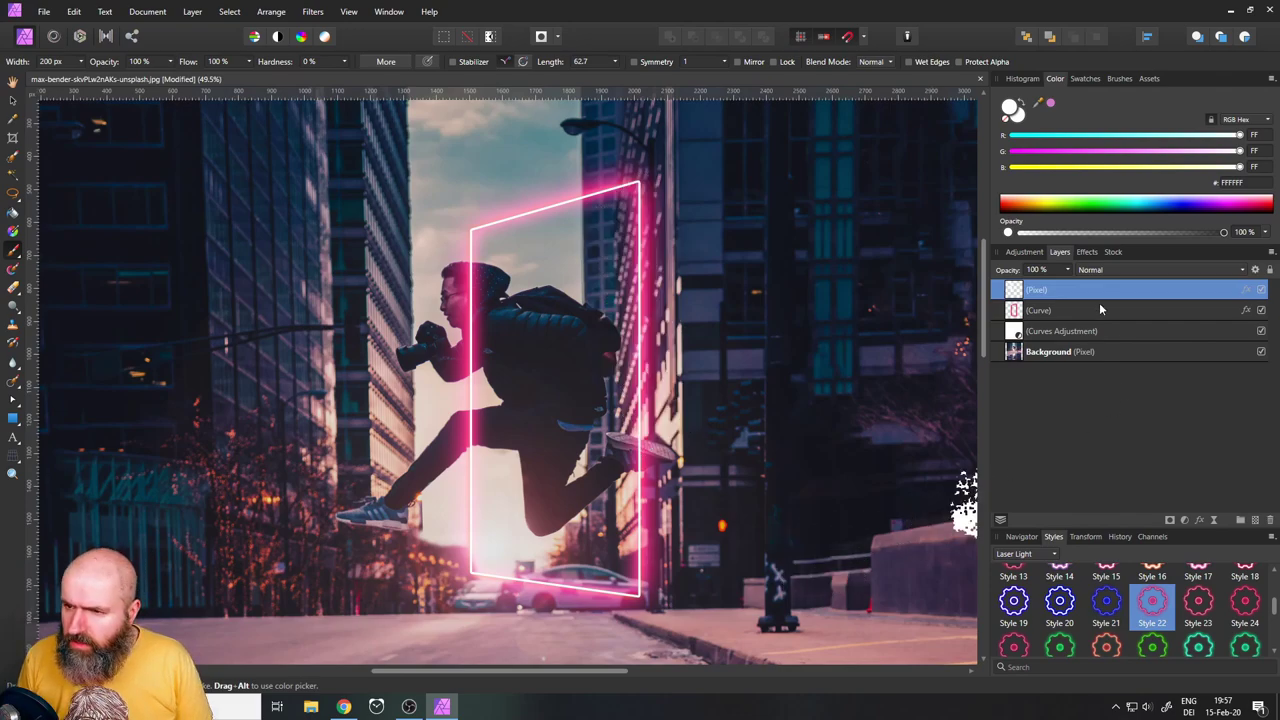
# Disable the Outline effect on the pixel layer and try the brush at the gate's upper-right corner
pyautogui.click(1086, 252)
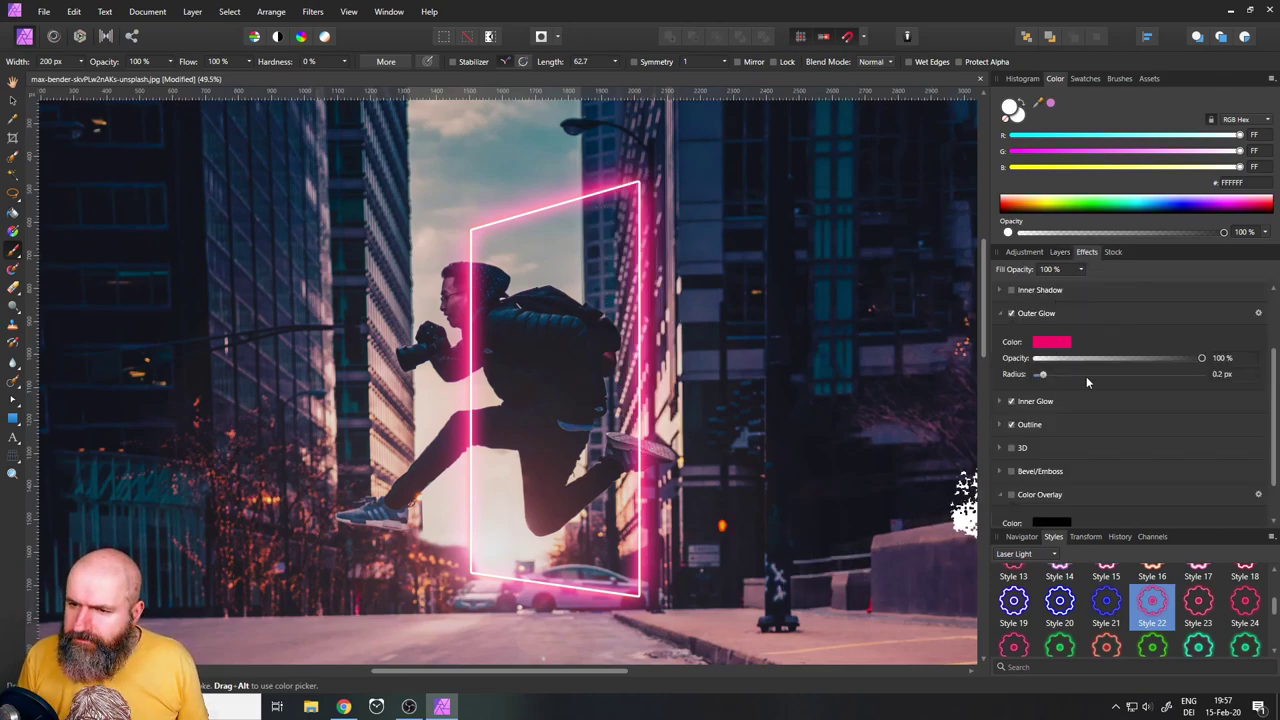
pyautogui.click(1011, 424)
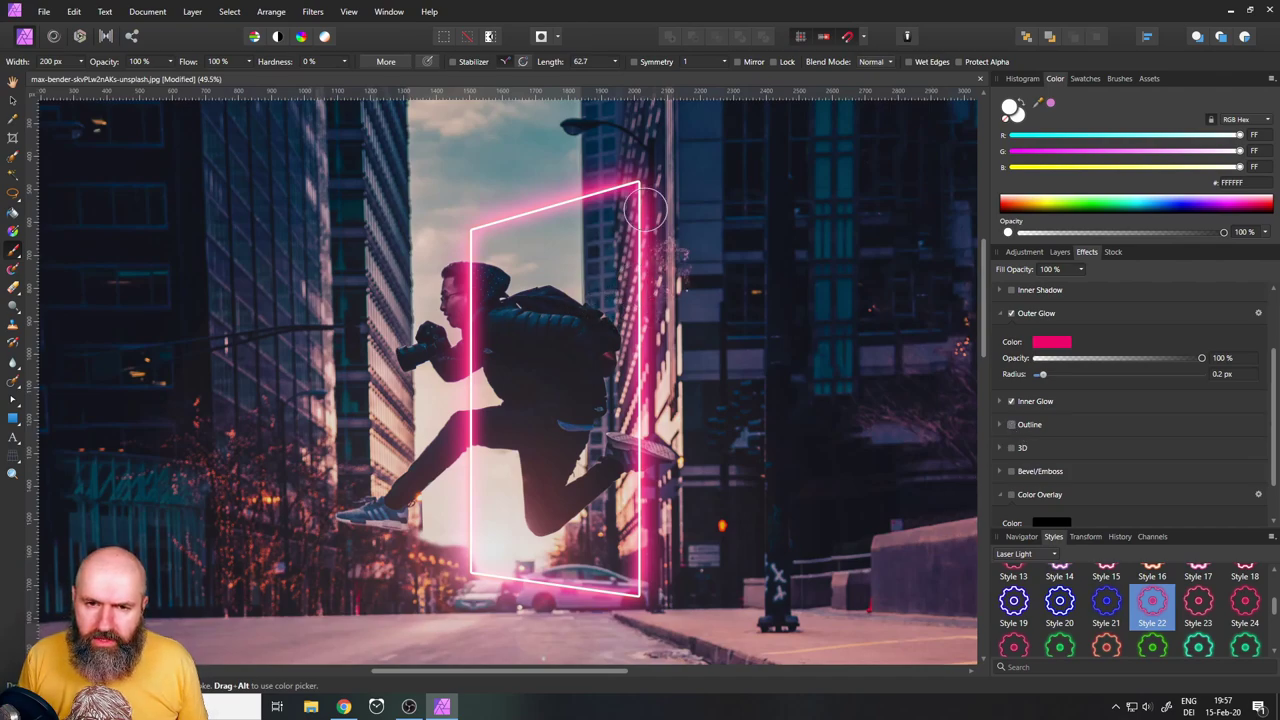
pyautogui.moveTo(633, 200)
pyautogui.mouseDown()
pyautogui.moveTo(660, 222)
pyautogui.moveTo(633, 200)
pyautogui.mouseUp()
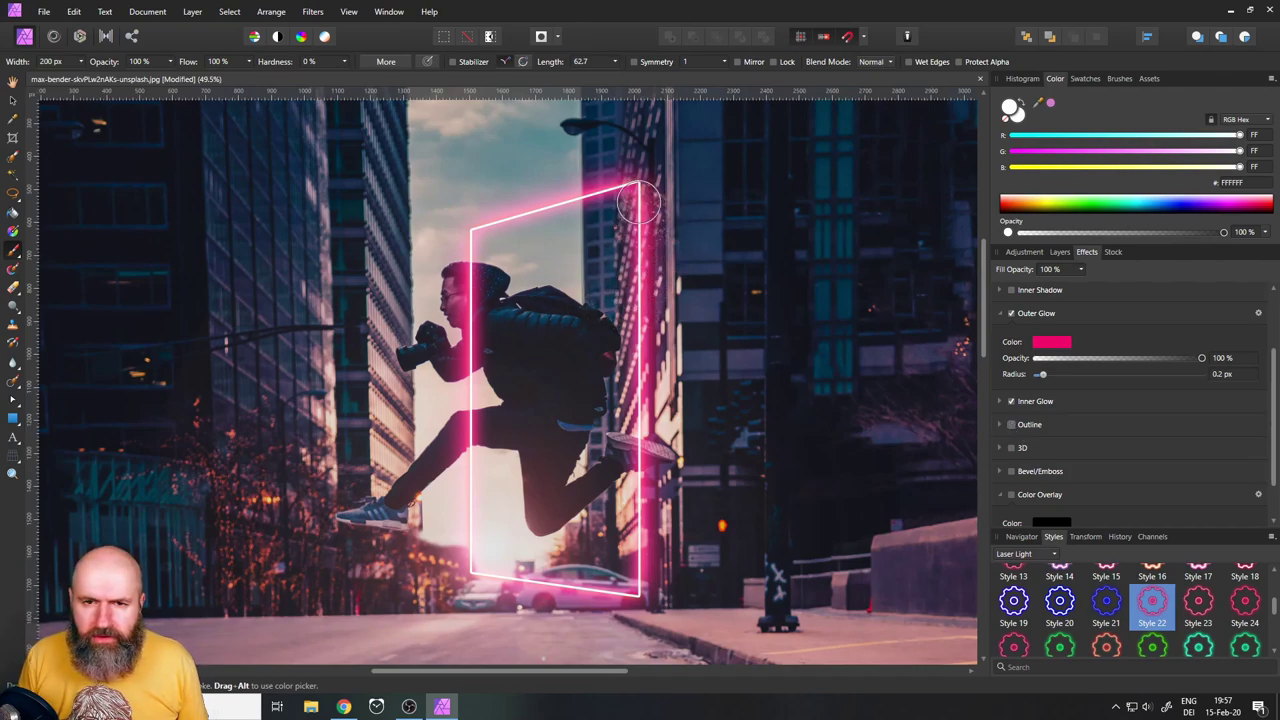
# Try the 300 px Texture brush with 80 % flow down the gate's right edge and undo the strokes
pyautogui.click(1112, 80)
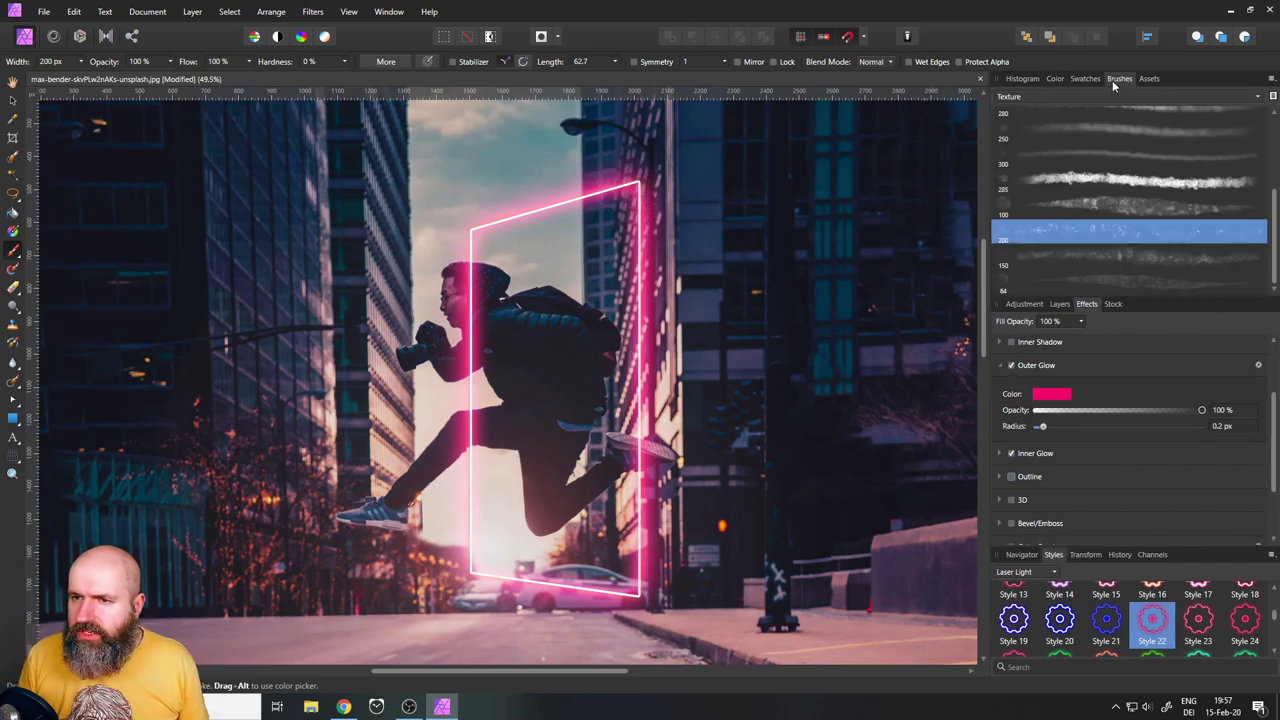
pyautogui.scroll(5, 1140, 255)
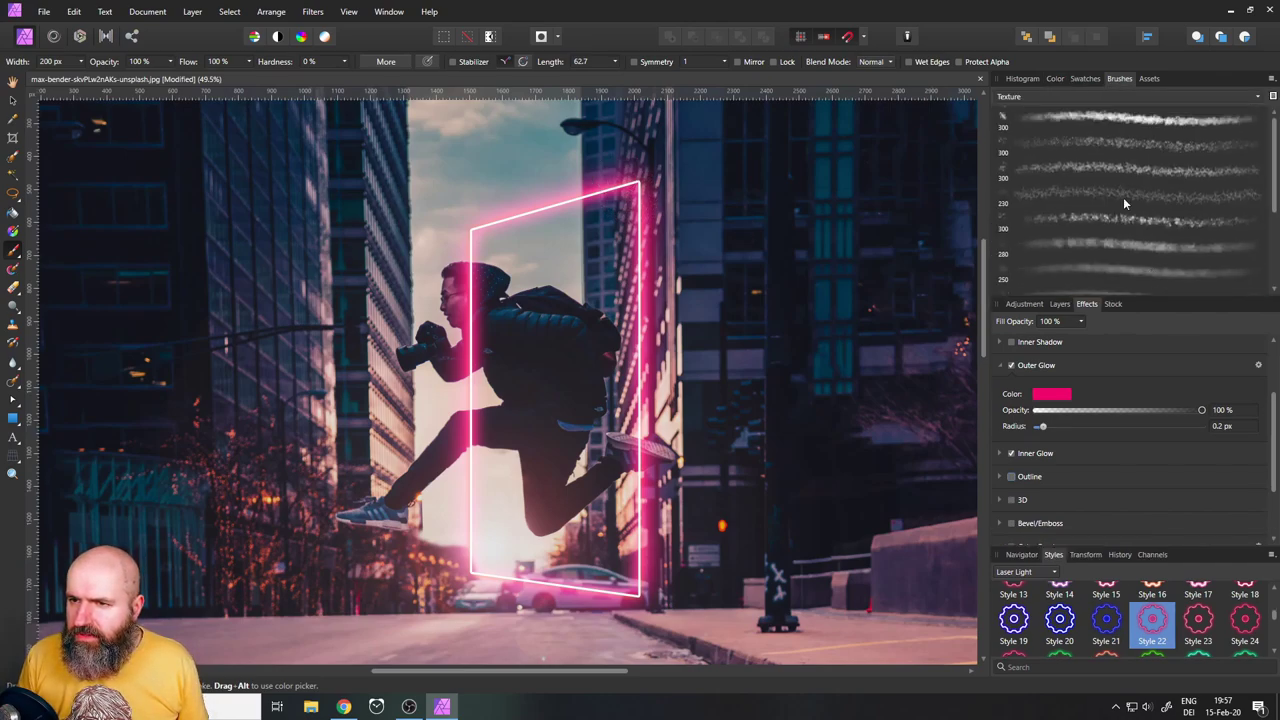
pyautogui.click(1111, 168)
pyautogui.moveTo(651, 214)
pyautogui.mouseDown()
pyautogui.moveTo(621, 214)
pyautogui.moveTo(641, 204)
pyautogui.moveTo(635, 187)
pyautogui.moveTo(646, 196)
pyautogui.moveTo(652, 297)
pyautogui.moveTo(636, 407)
pyautogui.moveTo(650, 585)
pyautogui.mouseUp()
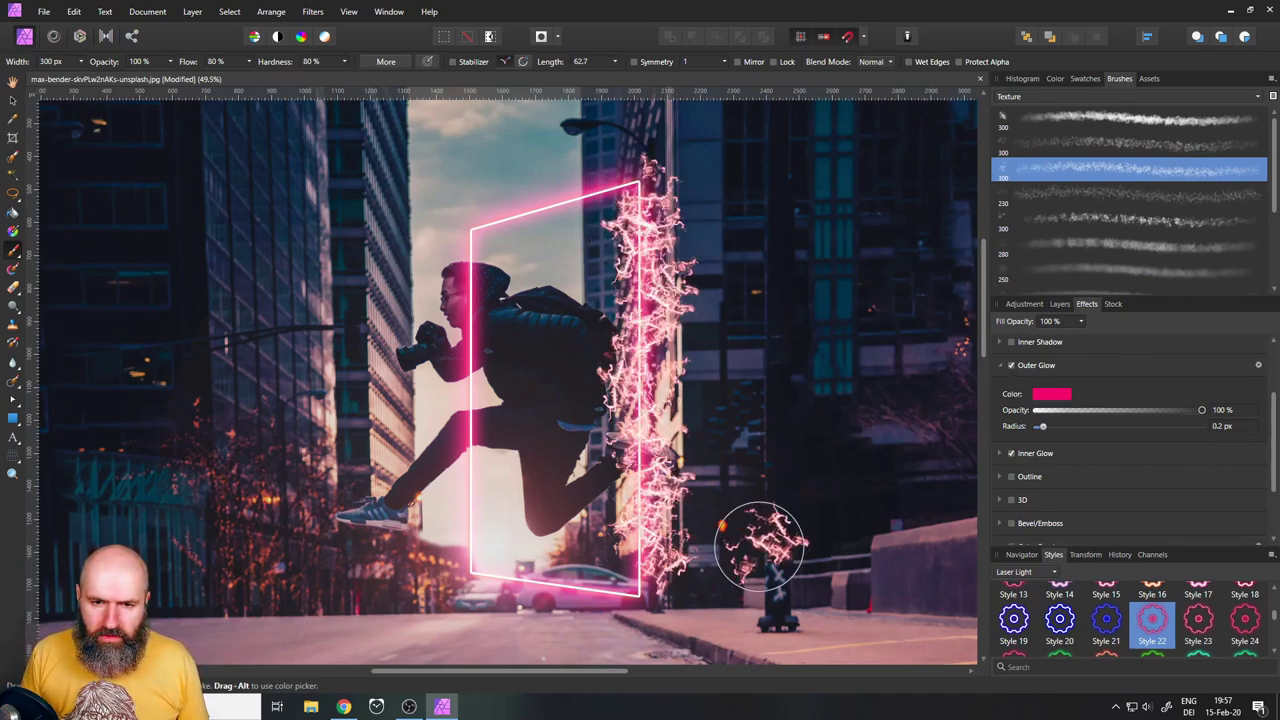
pyautogui.hotkey('ctrl', 'z')
pyautogui.hotkey('ctrl', 'z')
# Choose the 300 px Texture brush with 70 % flow, try it around the gate's outline and undo the strokes
pyautogui.click(1079, 142)
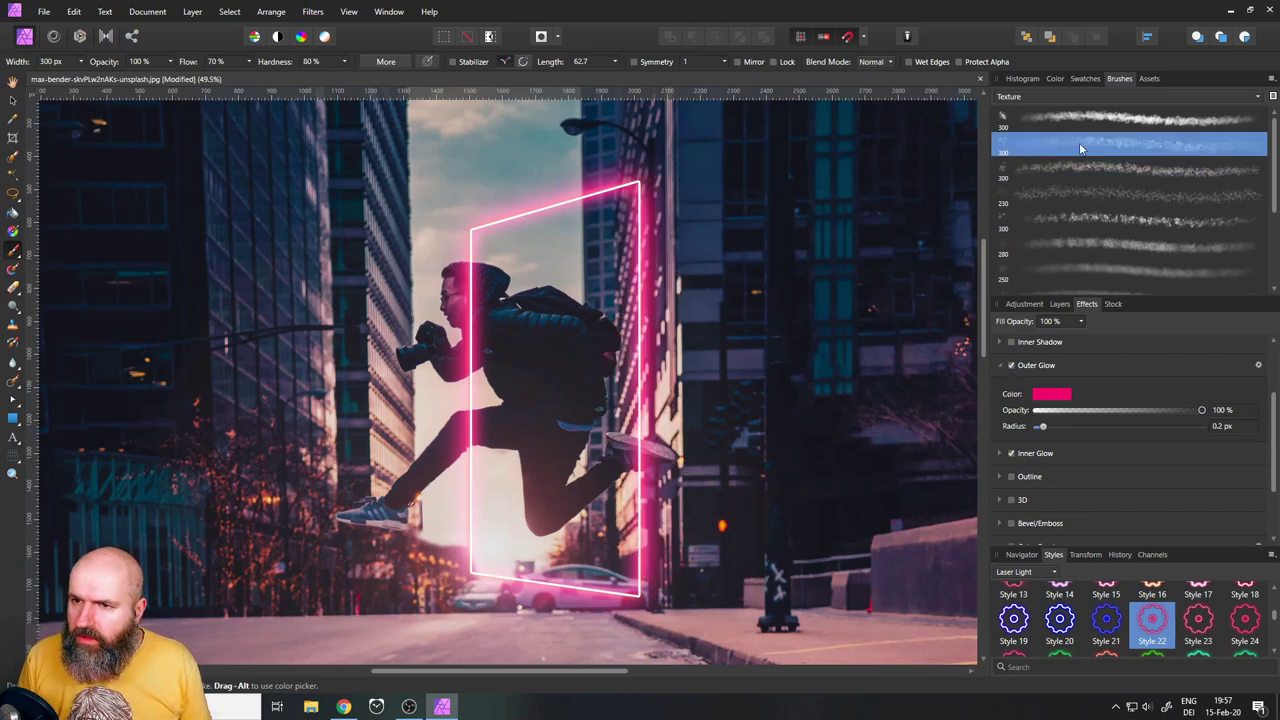
pyautogui.moveTo(622, 186)
pyautogui.mouseDown()
pyautogui.moveTo(647, 203)
pyautogui.moveTo(639, 388)
pyautogui.moveTo(656, 588)
pyautogui.moveTo(629, 613)
pyautogui.moveTo(500, 598)
pyautogui.moveTo(465, 574)
pyautogui.moveTo(477, 412)
pyautogui.moveTo(456, 222)
pyautogui.moveTo(628, 178)
pyautogui.mouseUp()
pyautogui.moveTo(880, 360); pyautogui.dragTo(826, 360)
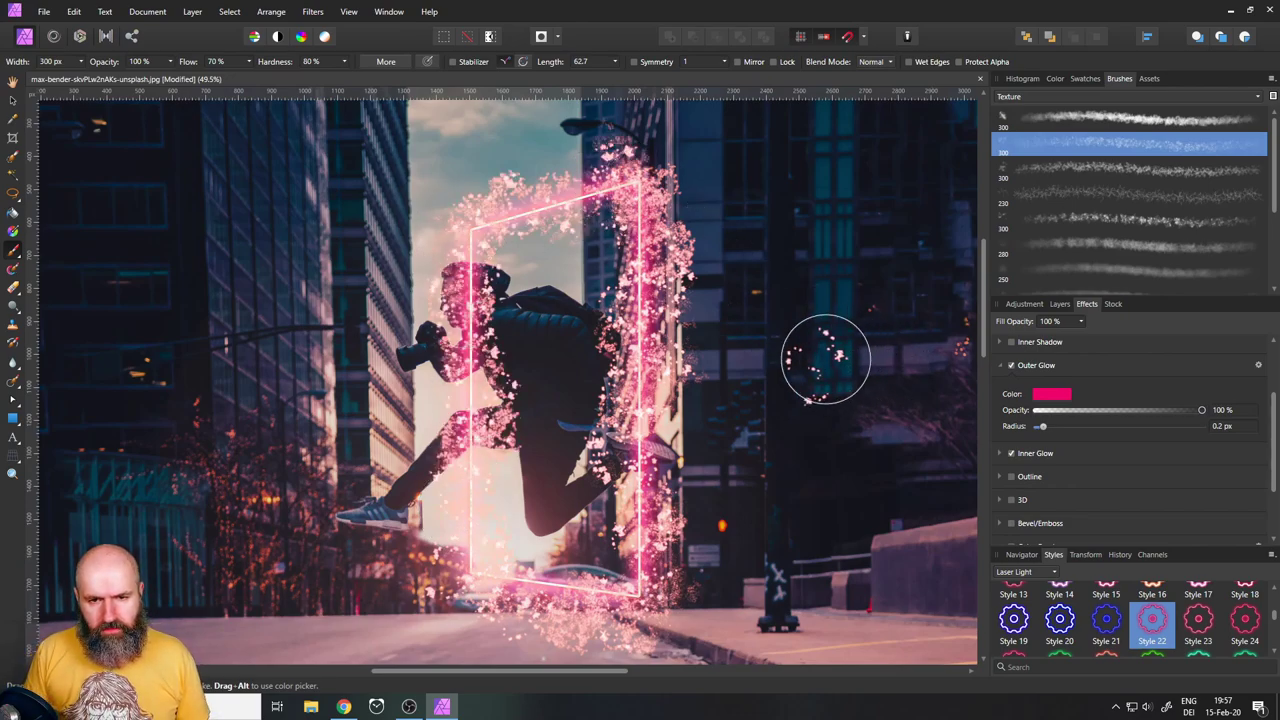
pyautogui.hotkey('ctrl', 'z')
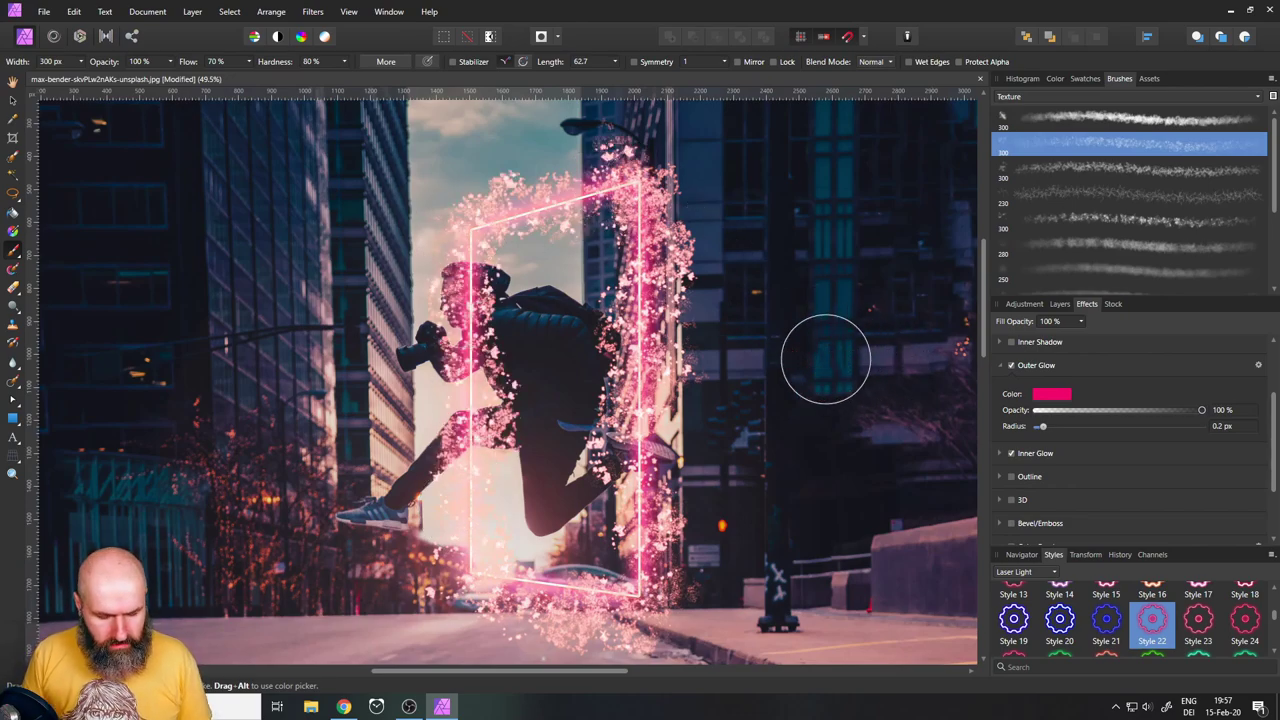
pyautogui.hotkey('ctrl', 'z')
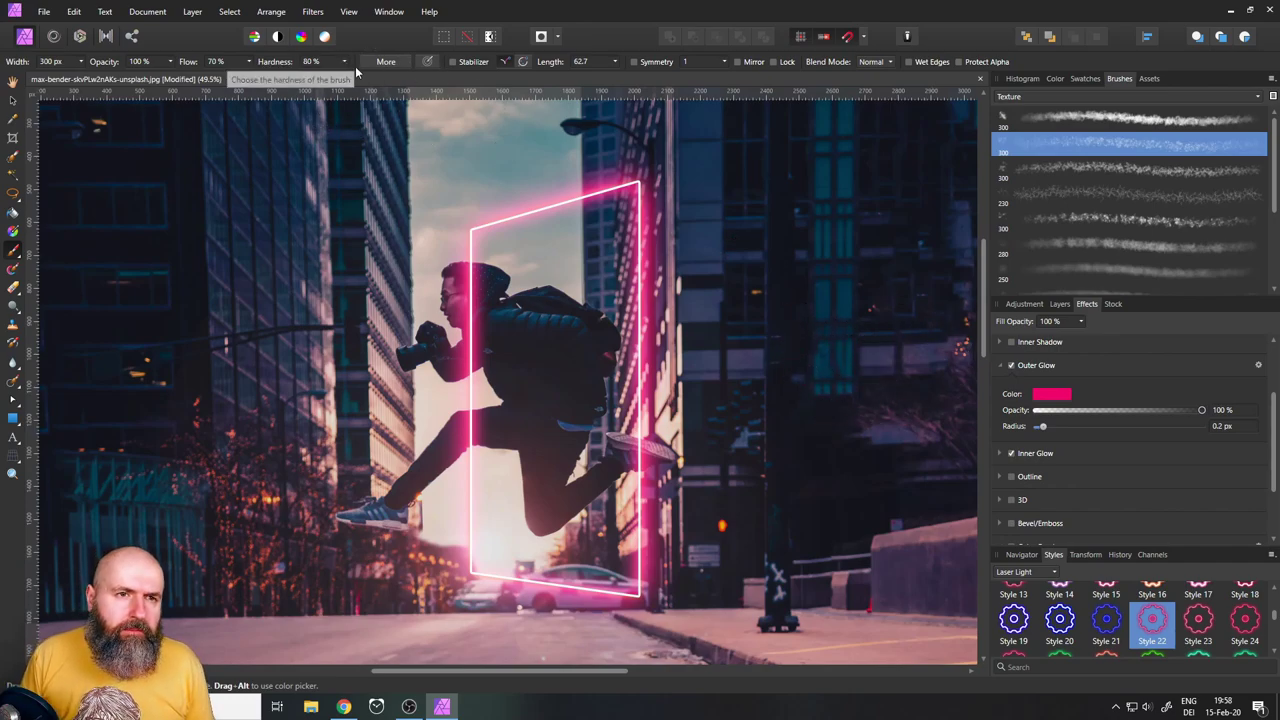
# Set the brush's spacing to 16 % and paint glowing particles around the whole gate outline
pyautogui.click(386, 61)
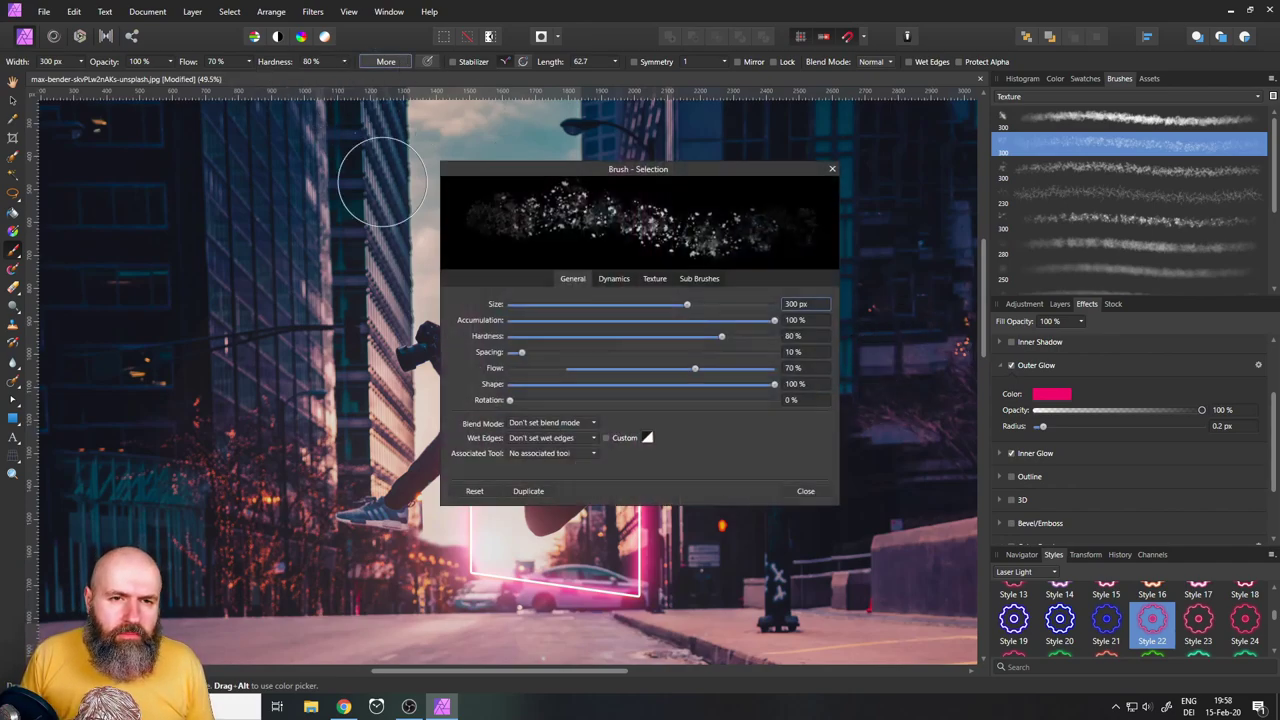
pyautogui.moveTo(521, 353)
pyautogui.mouseDown()
pyautogui.moveTo(541, 355)
pyautogui.moveTo(529, 353)
pyautogui.mouseUp()
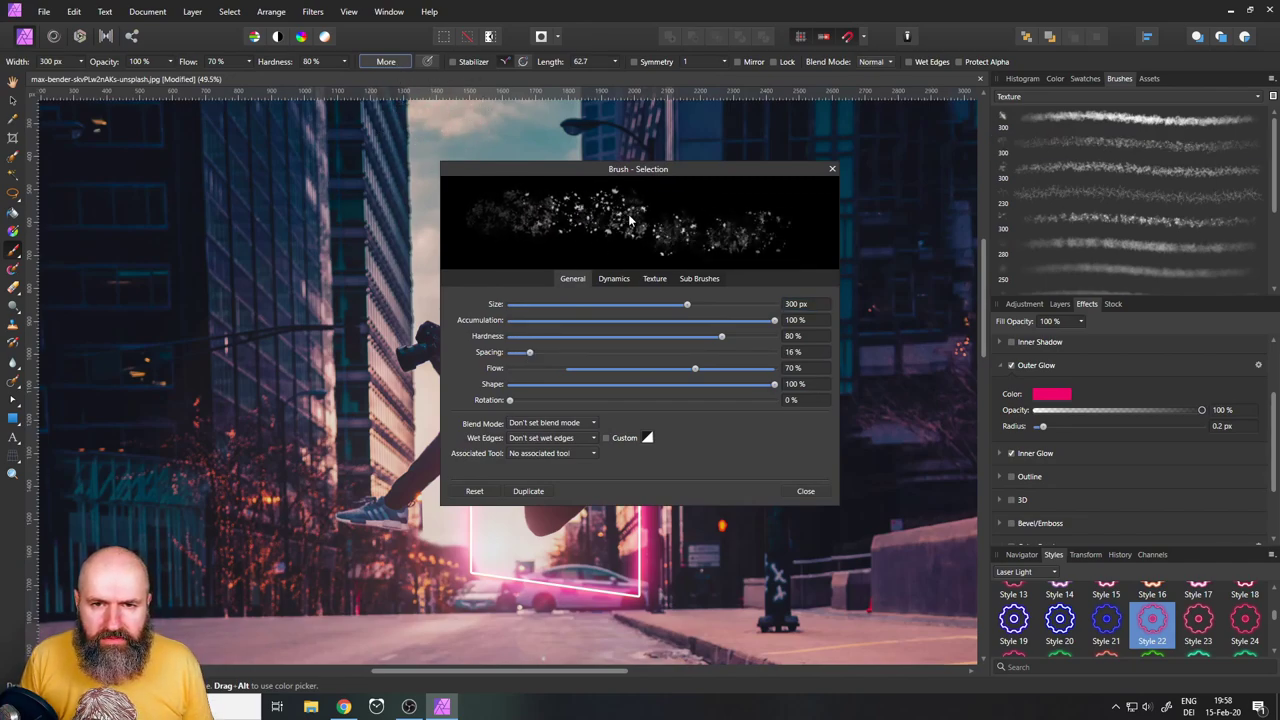
pyautogui.click(831, 169)
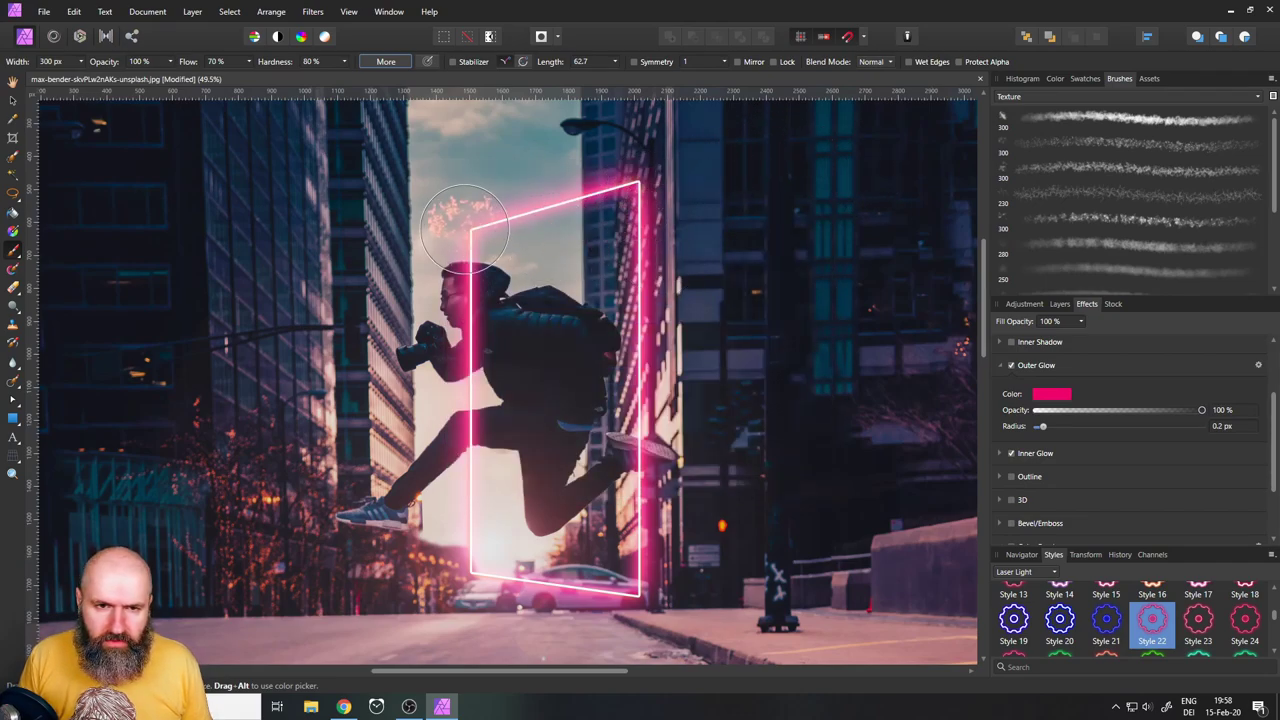
pyautogui.moveTo(465, 225)
pyautogui.mouseDown()
pyautogui.moveTo(478, 235)
pyautogui.moveTo(655, 188)
pyautogui.moveTo(662, 460)
pyautogui.moveTo(645, 570)
pyautogui.moveTo(597, 600)
pyautogui.moveTo(515, 585)
pyautogui.moveTo(470, 520)
pyautogui.moveTo(452, 198)
pyautogui.moveTo(480, 205)
pyautogui.mouseUp()
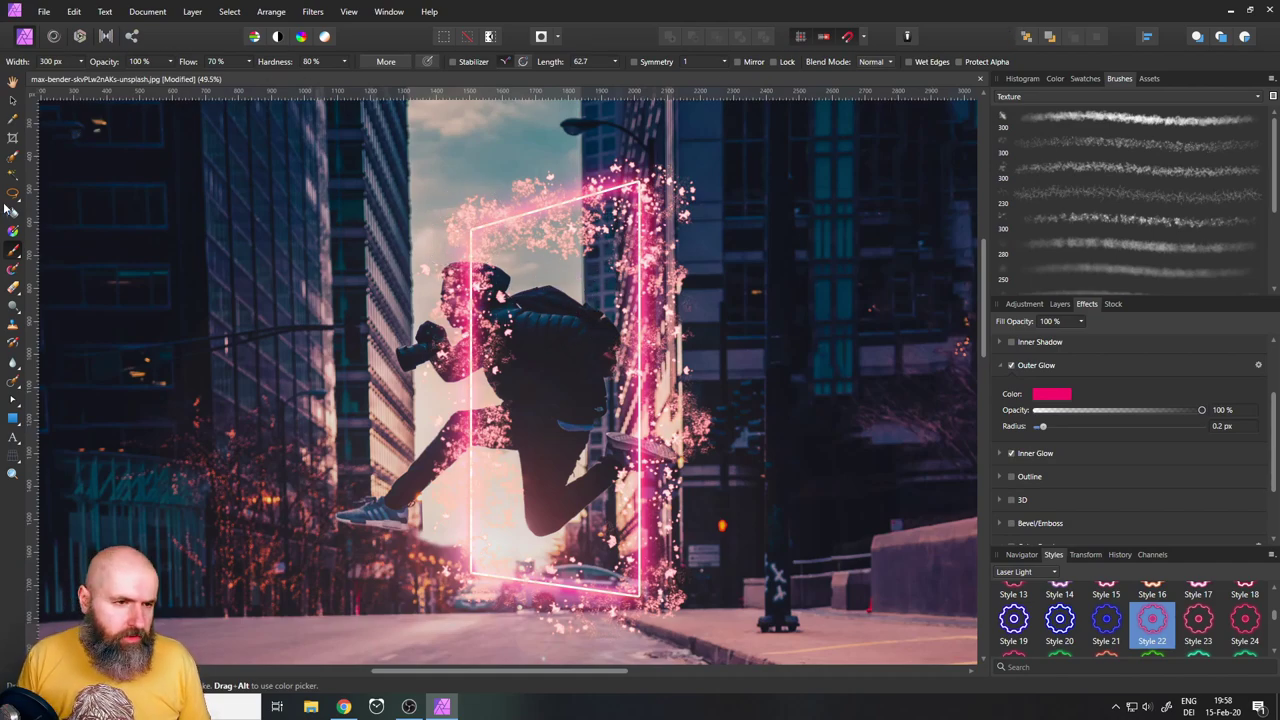
# Thin out the painted particles around the gate with the Erase Brush, using the 300 px Texture brush with 80 % flow
pyautogui.click(14, 289)
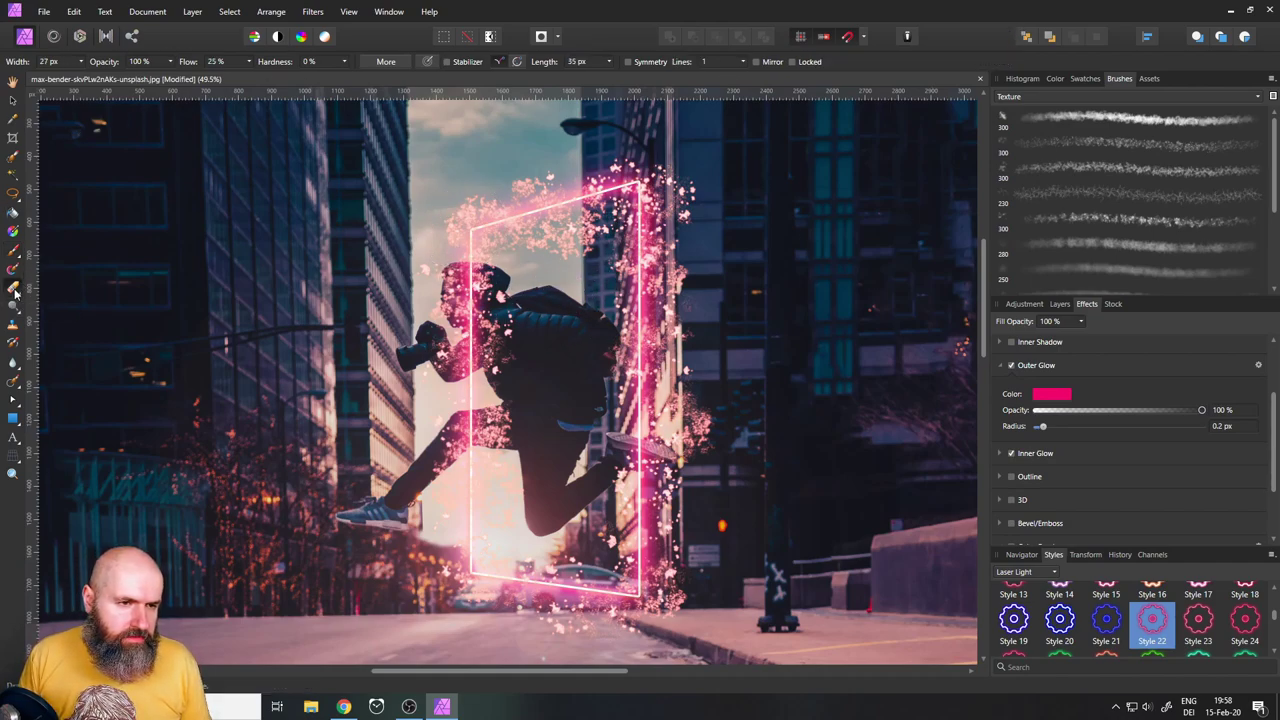
pyautogui.click(1150, 143)
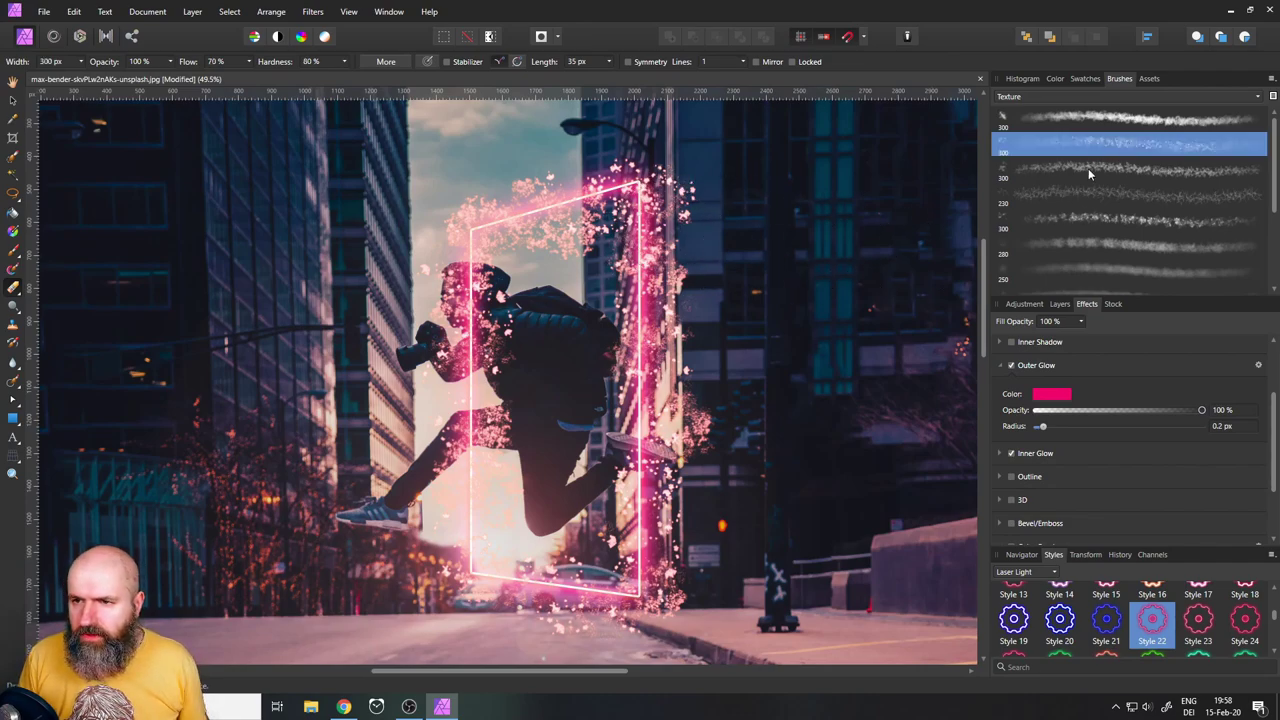
pyautogui.press('.')
pyautogui.moveTo(617, 278)
pyautogui.mouseDown()
pyautogui.moveTo(685, 383)
pyautogui.moveTo(639, 452)
pyautogui.moveTo(669, 514)
pyautogui.moveTo(664, 585)
pyautogui.moveTo(629, 635)
pyautogui.moveTo(574, 590)
pyautogui.moveTo(522, 598)
pyautogui.moveTo(449, 576)
pyautogui.moveTo(468, 516)
pyautogui.moveTo(468, 423)
pyautogui.moveTo(475, 450)
pyautogui.moveTo(462, 201)
pyautogui.moveTo(565, 236)
pyautogui.moveTo(591, 186)
pyautogui.moveTo(638, 159)
pyautogui.moveTo(797, 265)
pyautogui.mouseUp()
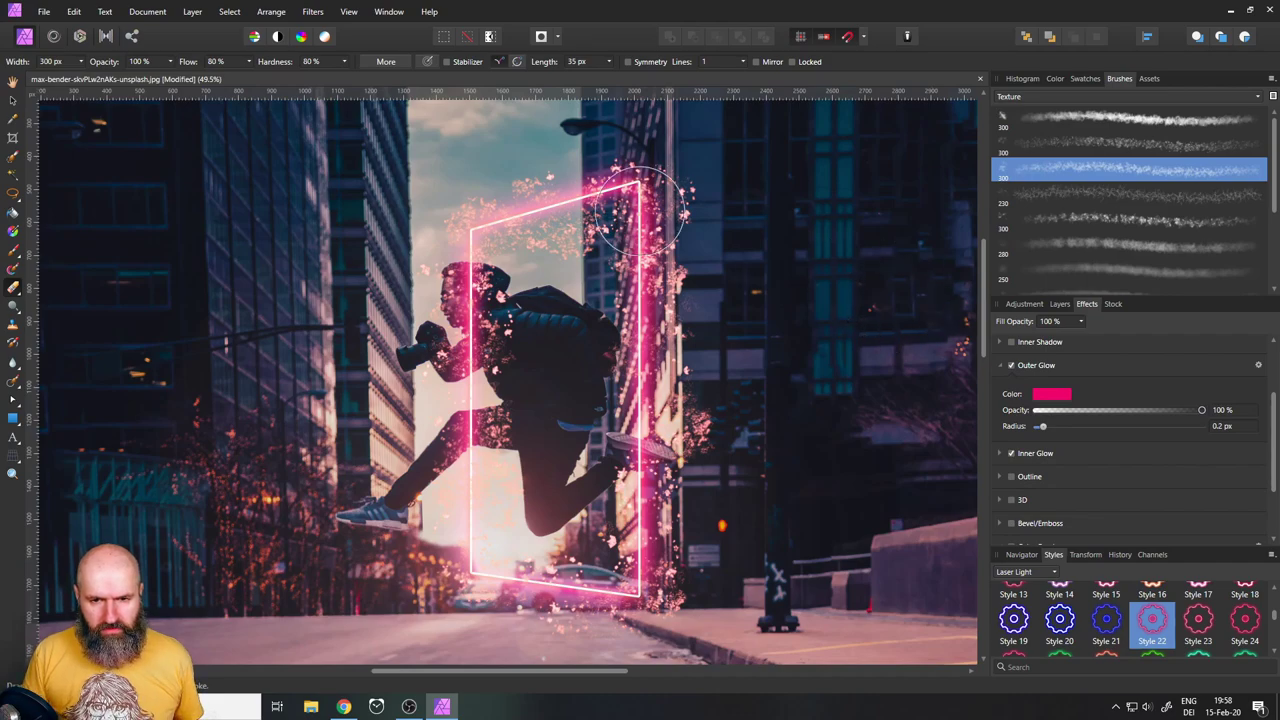
# Return to the Paint Brush and set its opacity to 25 % and its width to 168 px
pyautogui.click(13, 100)
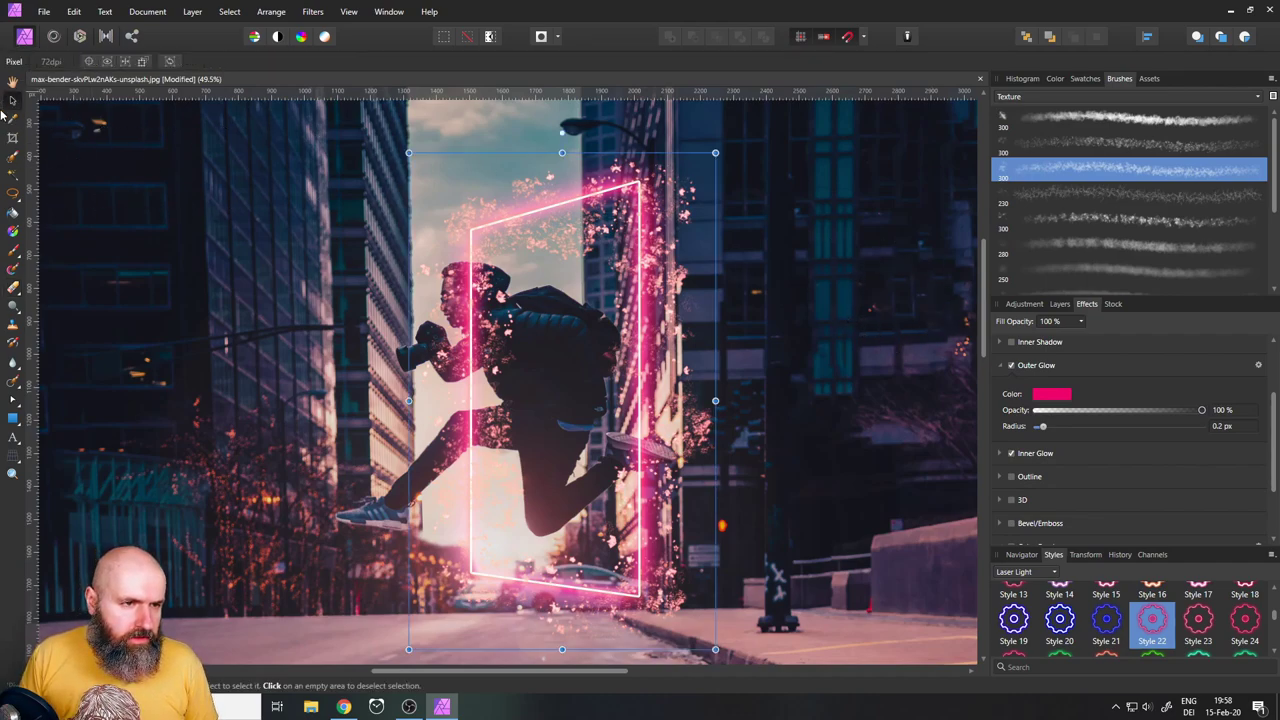
pyautogui.click(12, 250)
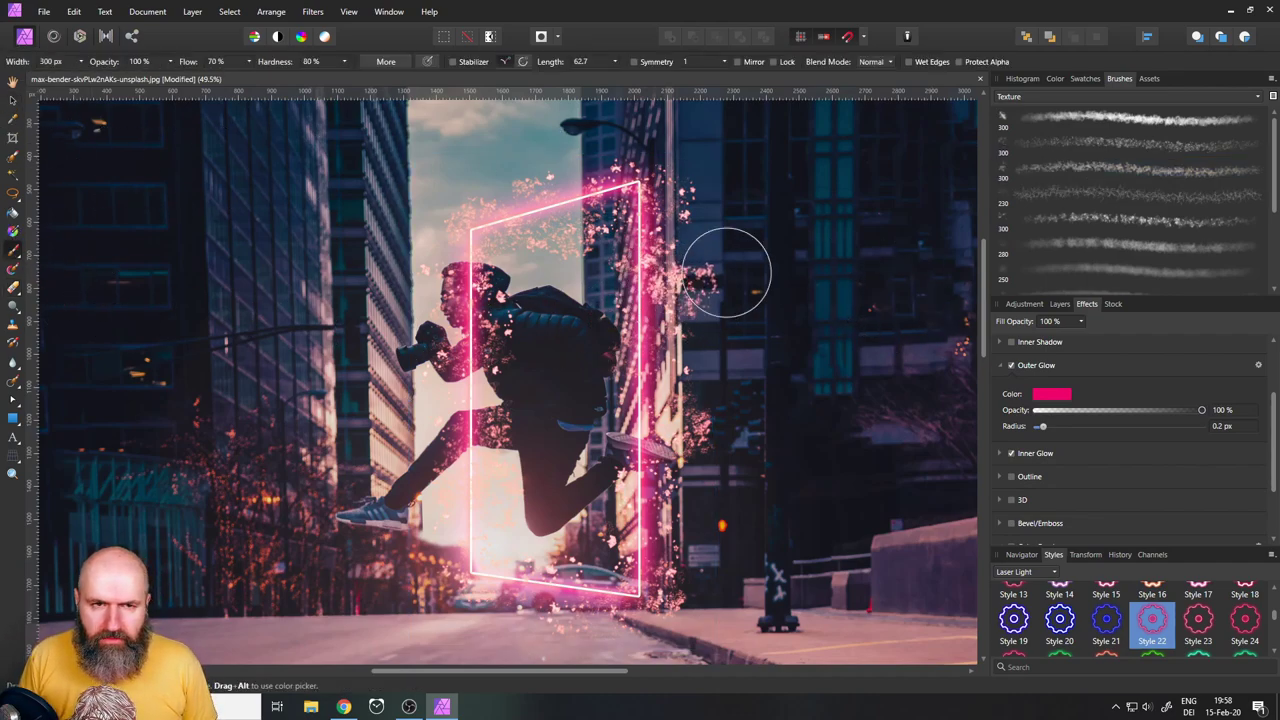
pyautogui.click(170, 61)
pyautogui.moveTo(172, 78); pyautogui.dragTo(105, 83)
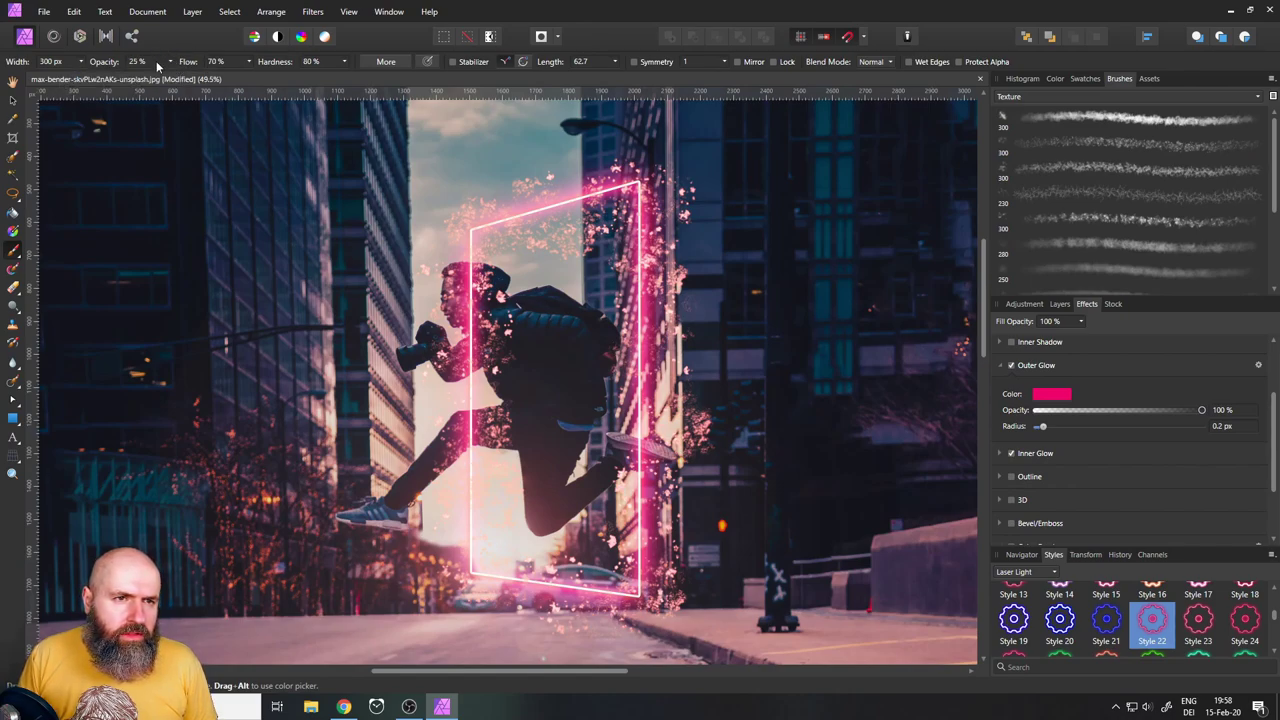
pyautogui.click(60, 77)
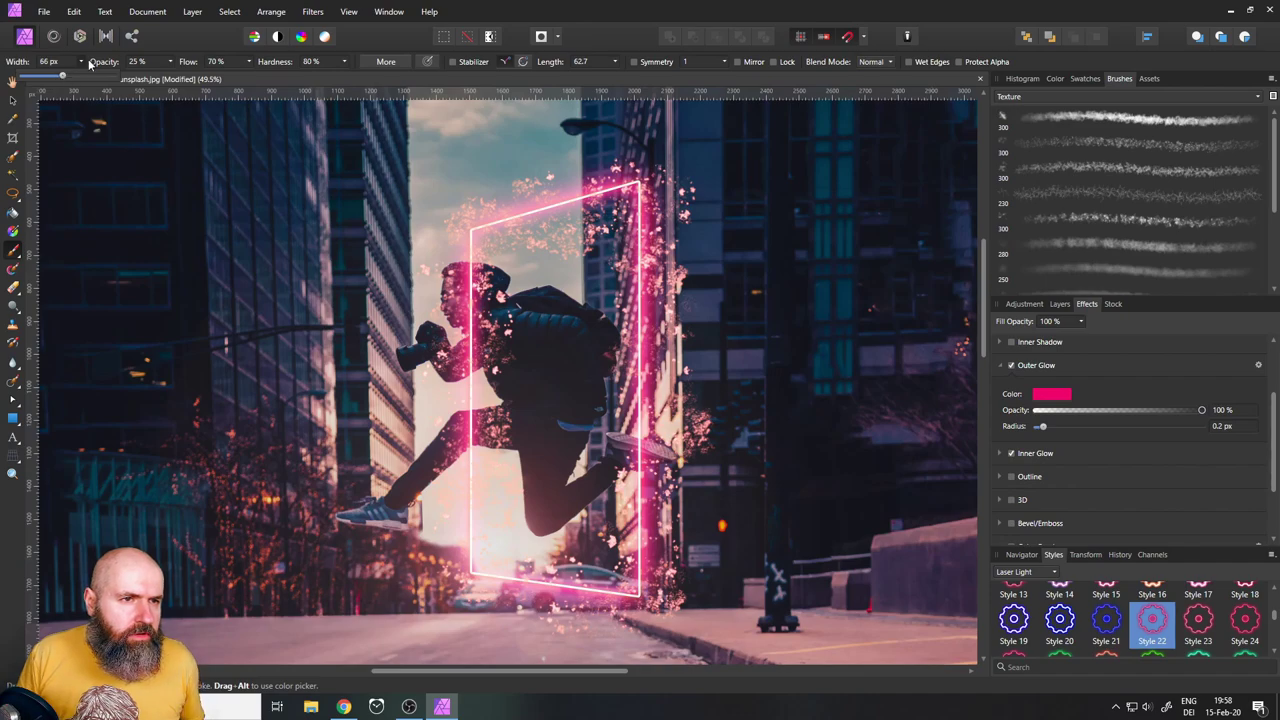
pyautogui.moveTo(72, 77); pyautogui.dragTo(80, 77)
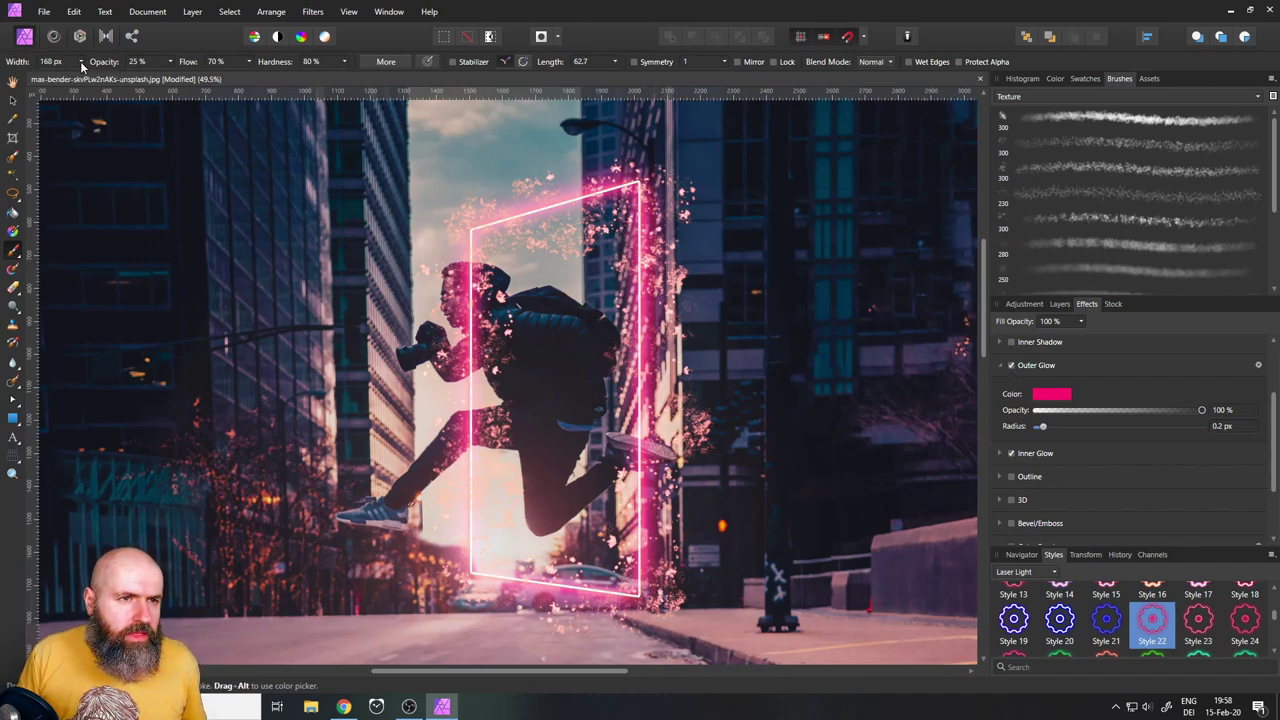
# Paint smaller, fainter particles around the gate's outline, undo the last two strokes and switch to the Move tool
pyautogui.moveTo(660, 192)
pyautogui.mouseDown()
pyautogui.moveTo(646, 236)
pyautogui.moveTo(670, 345)
pyautogui.moveTo(668, 565)
pyautogui.moveTo(654, 600)
pyautogui.moveTo(632, 498)
pyautogui.moveTo(670, 406)
pyautogui.moveTo(660, 288)
pyautogui.moveTo(631, 196)
pyautogui.moveTo(565, 193)
pyautogui.moveTo(519, 220)
pyautogui.mouseUp()
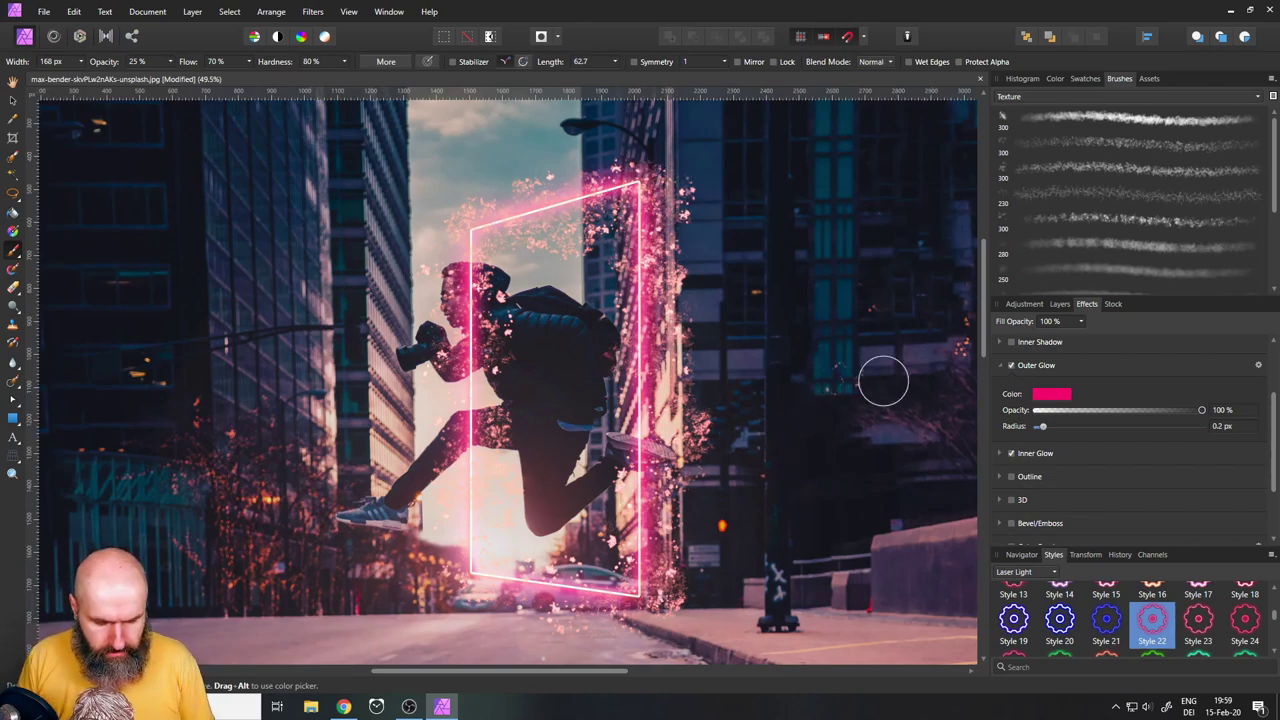
pyautogui.hotkey('ctrl', 'z')
pyautogui.hotkey('ctrl', 'z')
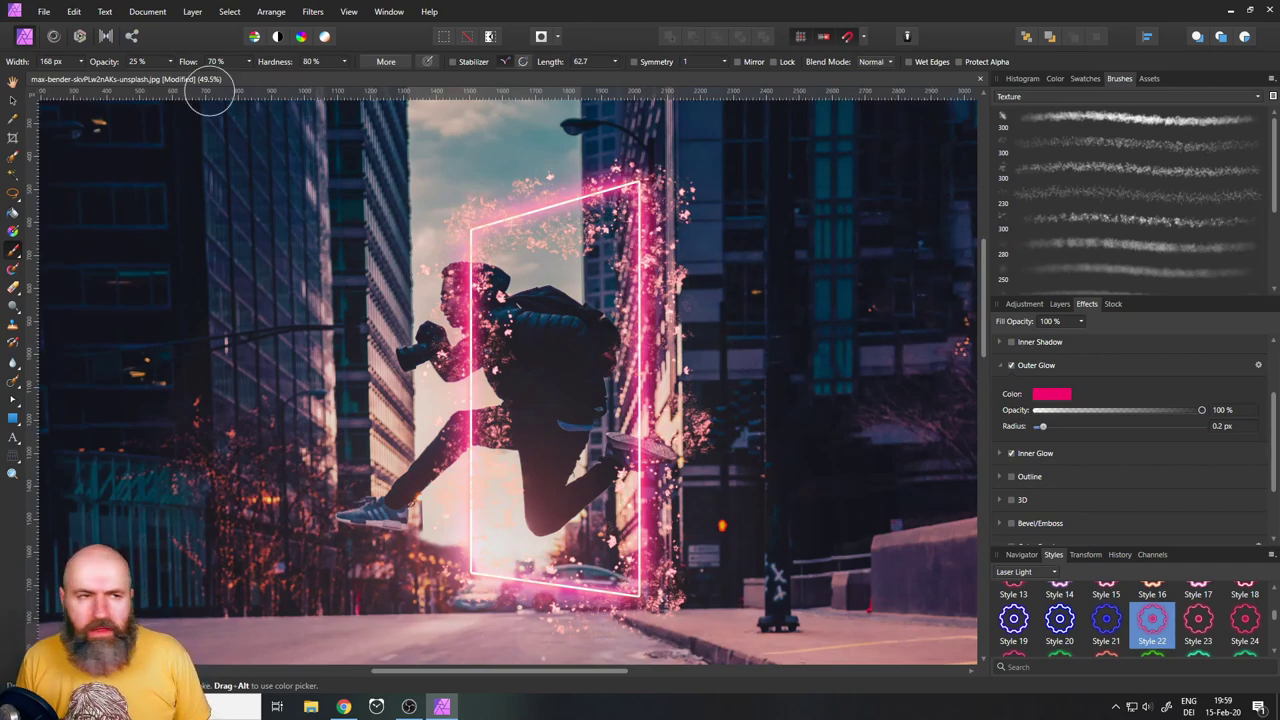
pyautogui.click(12, 100)
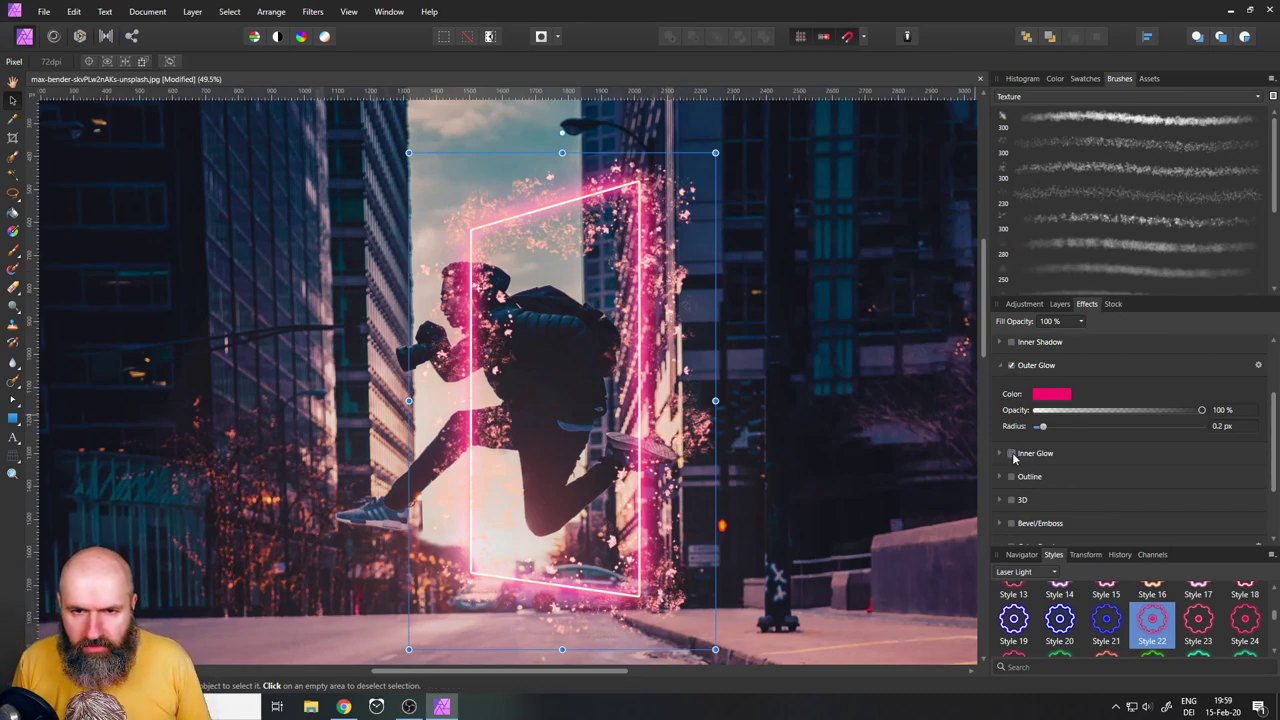
# Compare the particle layer with its Inner Glow and Outer Glow effects switched on and off
pyautogui.click(1011, 453)
pyautogui.click(1011, 453)
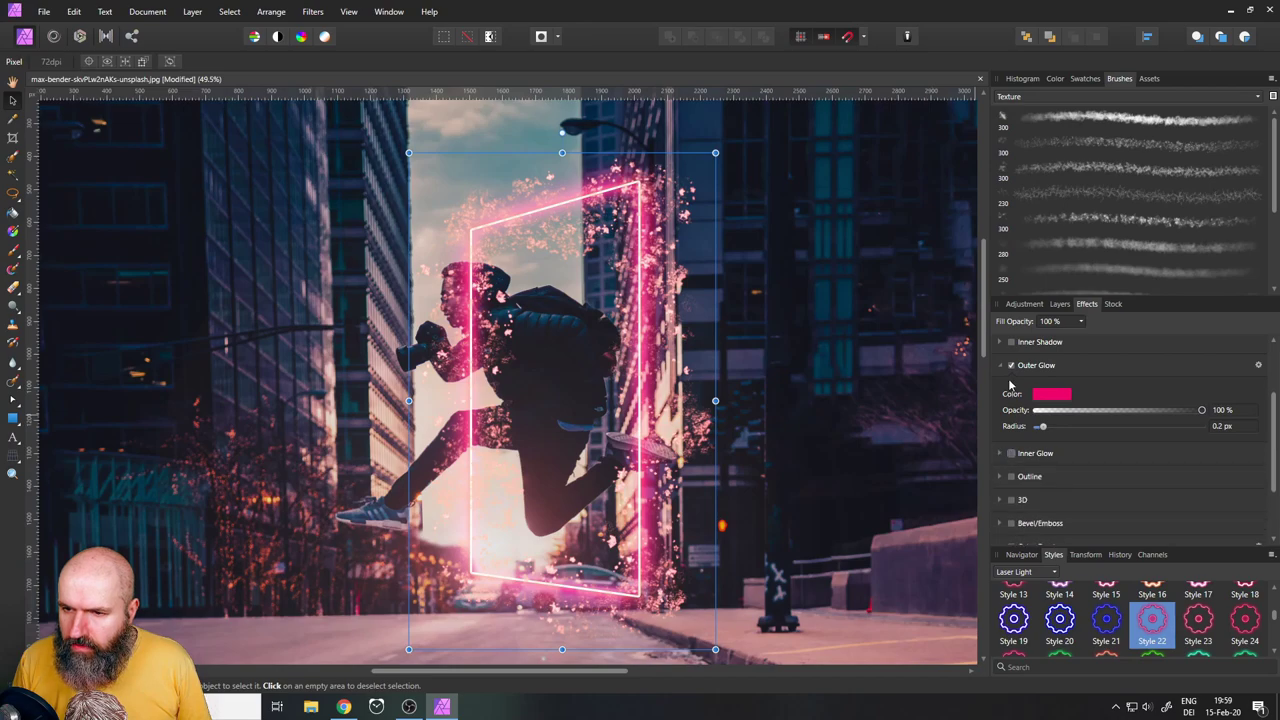
pyautogui.click(1062, 305)
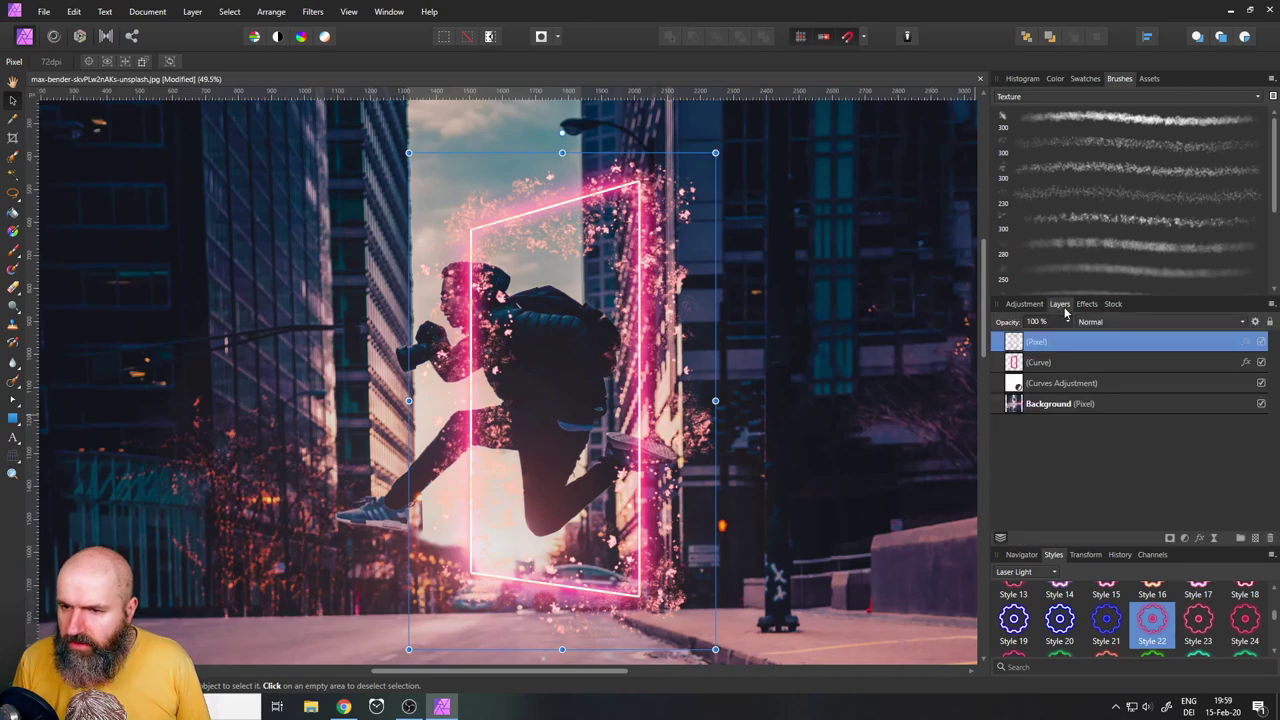
pyautogui.click(1090, 305)
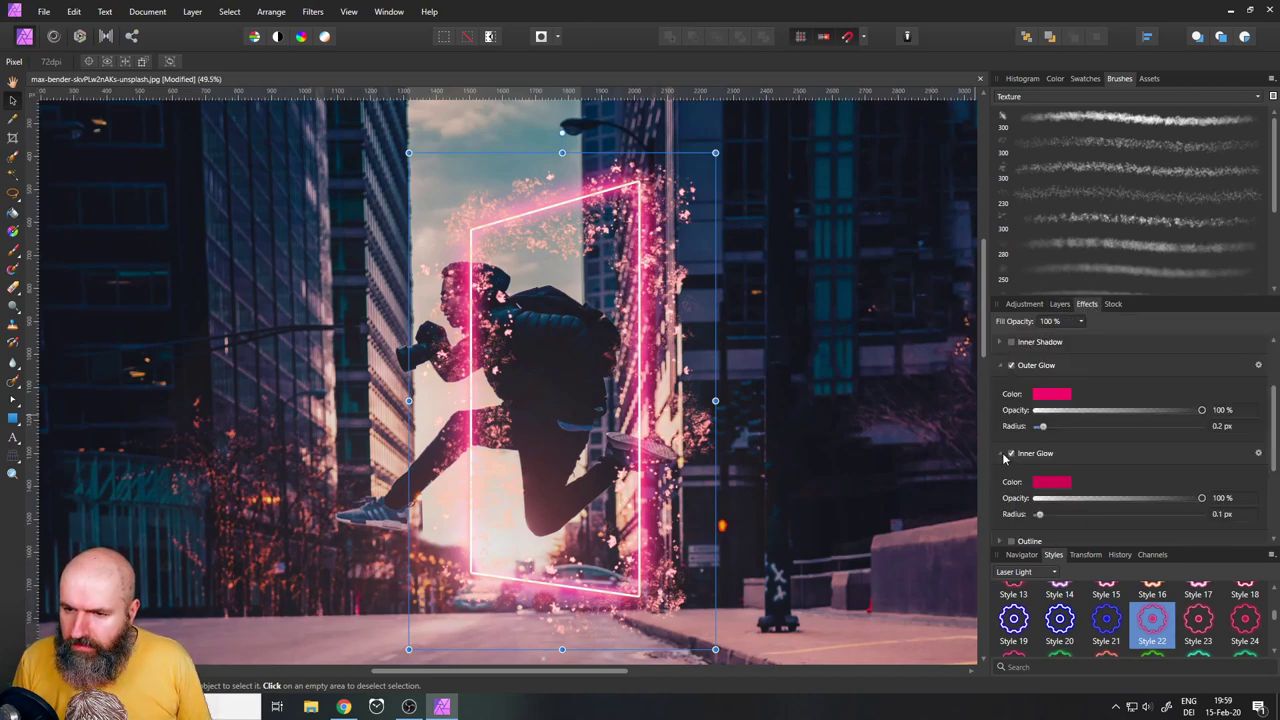
pyautogui.click(1010, 454)
pyautogui.click(1011, 365)
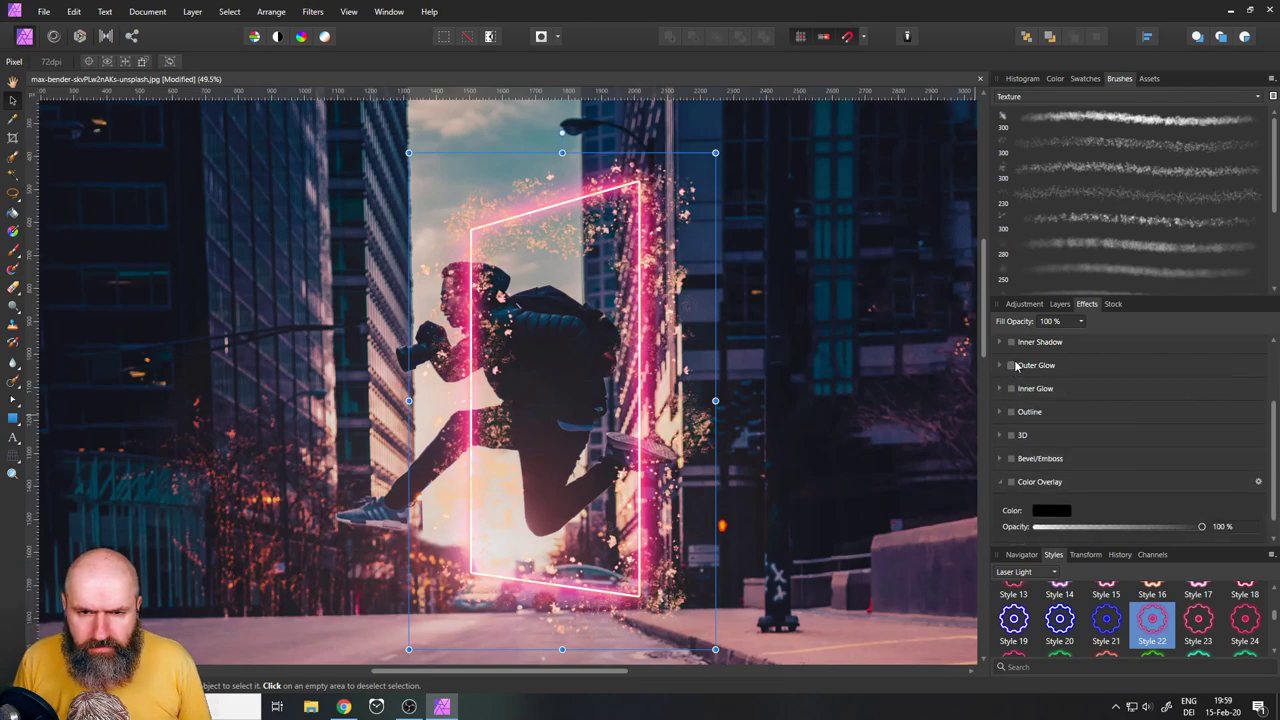
pyautogui.click(1011, 365)
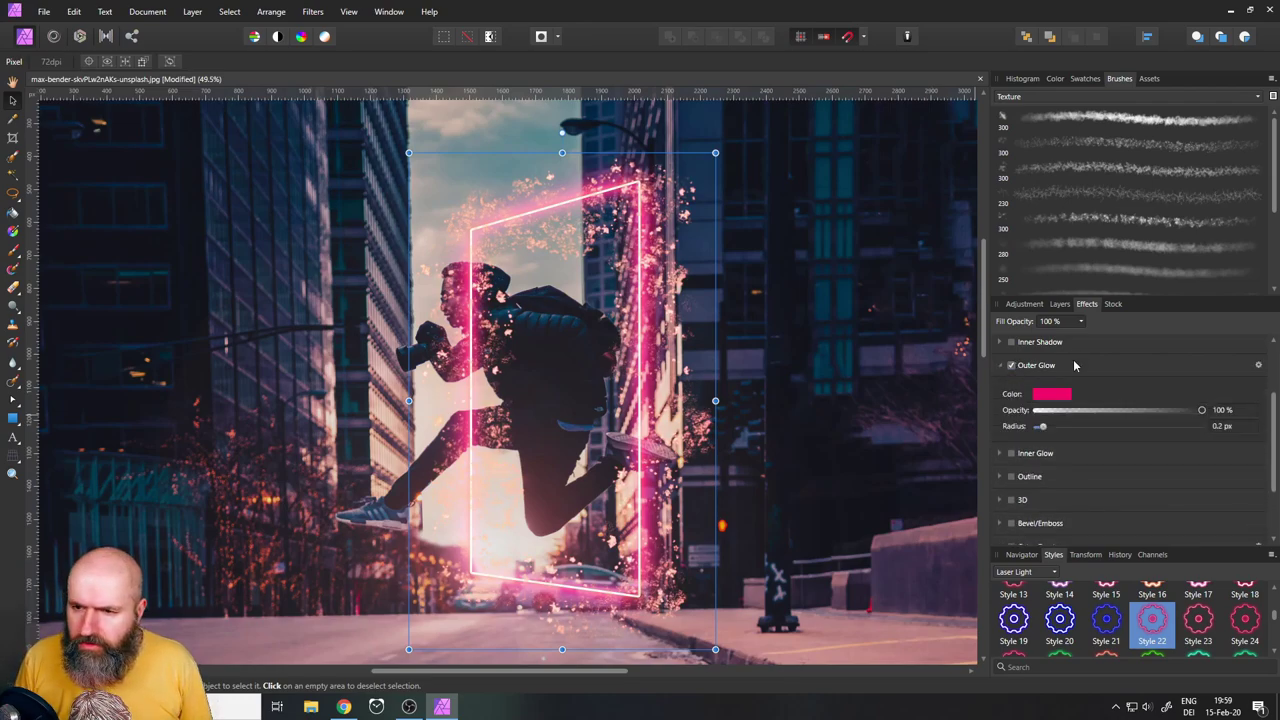
# Open the particle layer's detailed Outer Glow settings, turn off its Outer Shadow and compare it with and without Outer Glow
pyautogui.click(1258, 365)
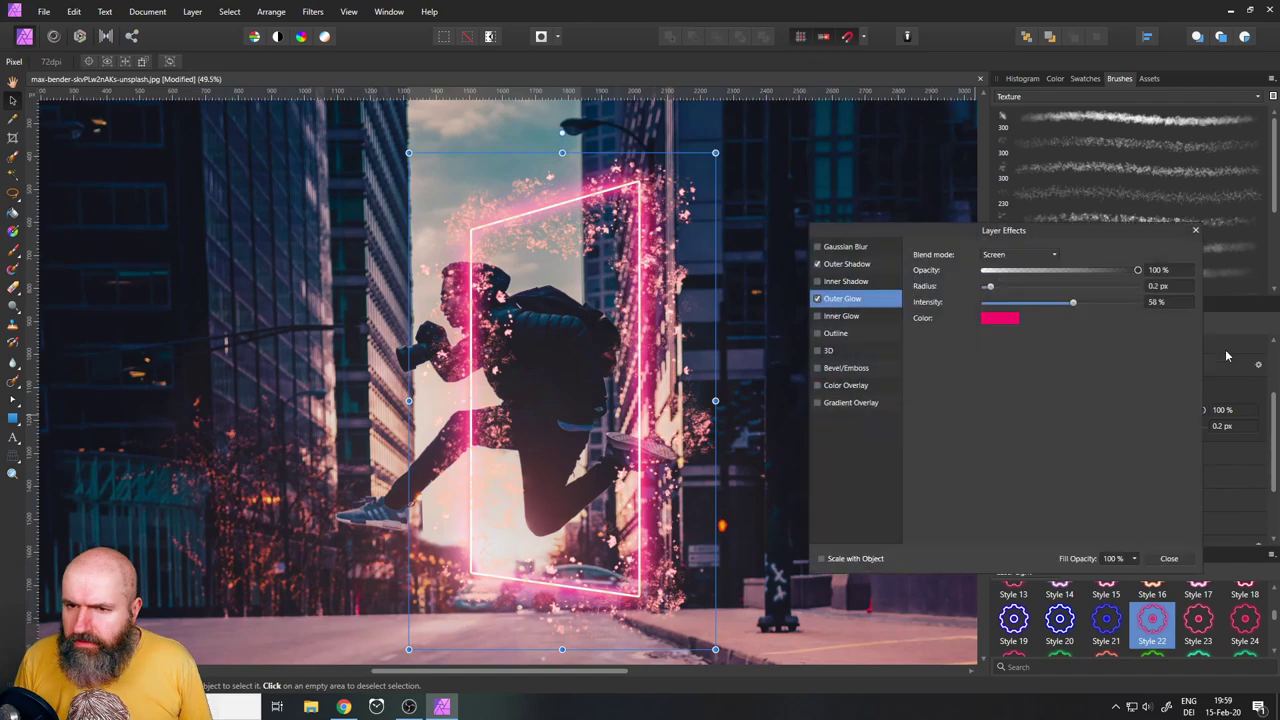
pyautogui.moveTo(900, 240); pyautogui.dragTo(840, 244)
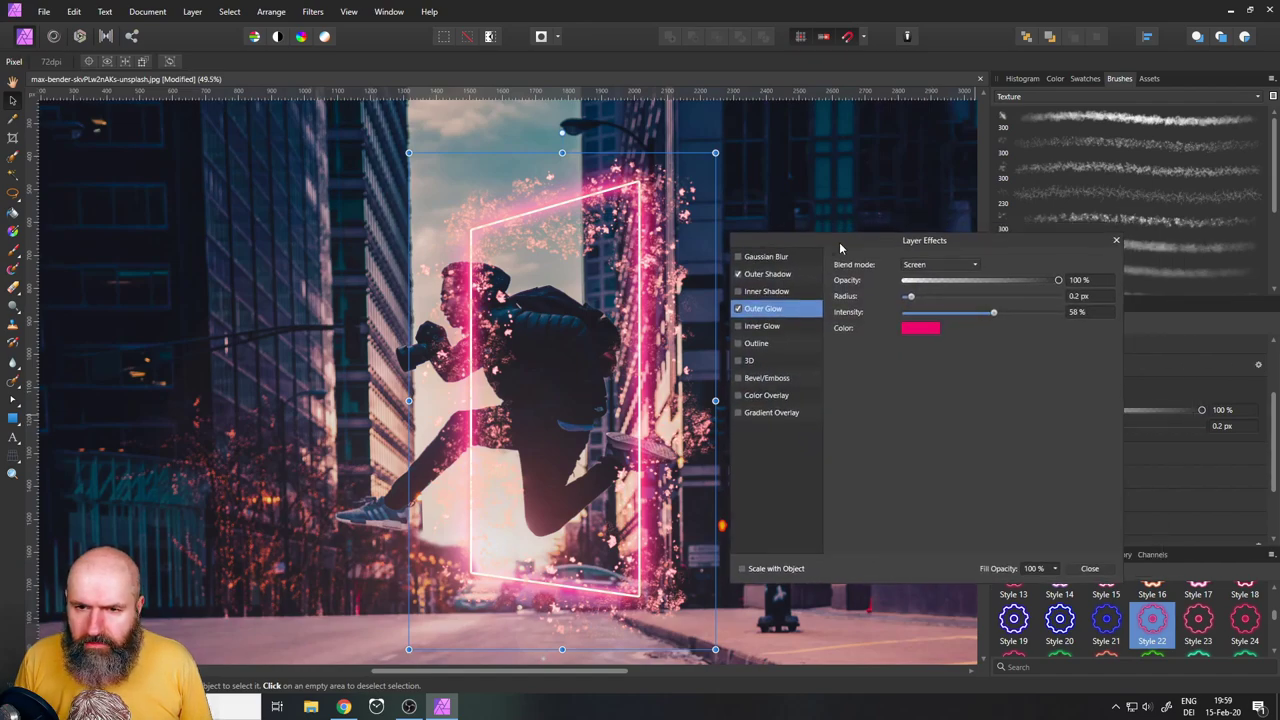
pyautogui.click(738, 276)
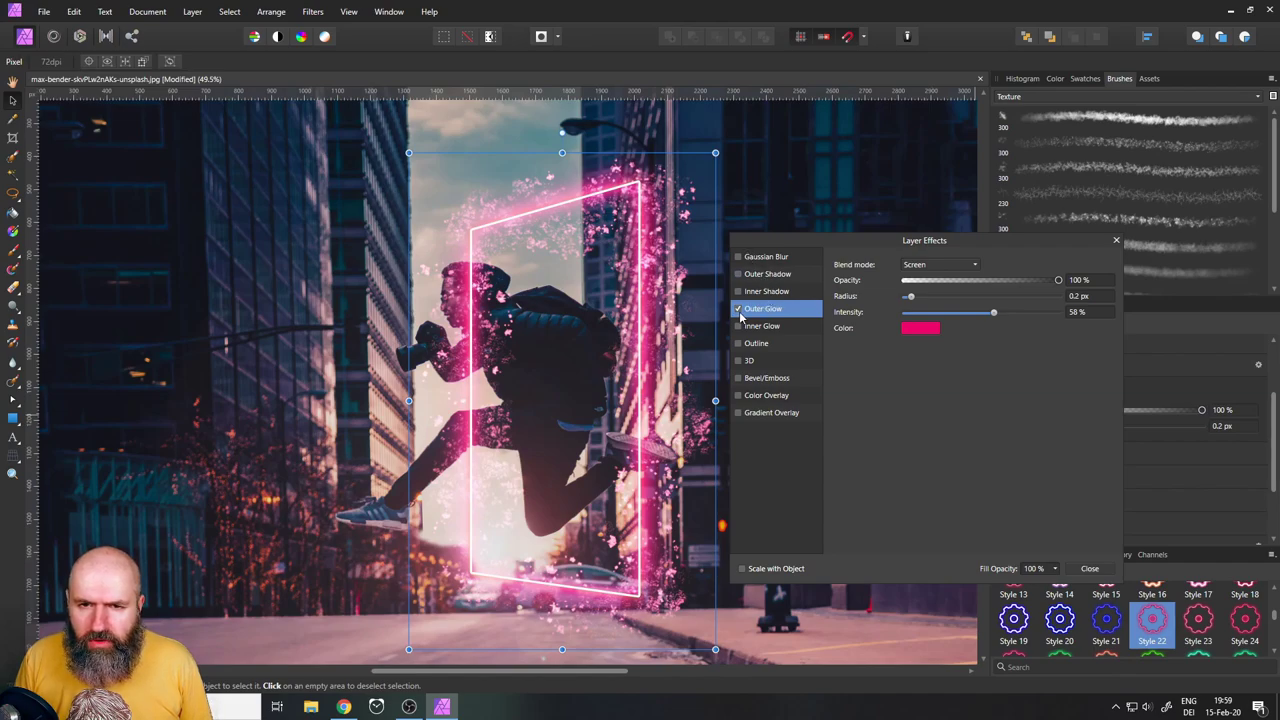
pyautogui.click(739, 309)
pyautogui.click(739, 309)
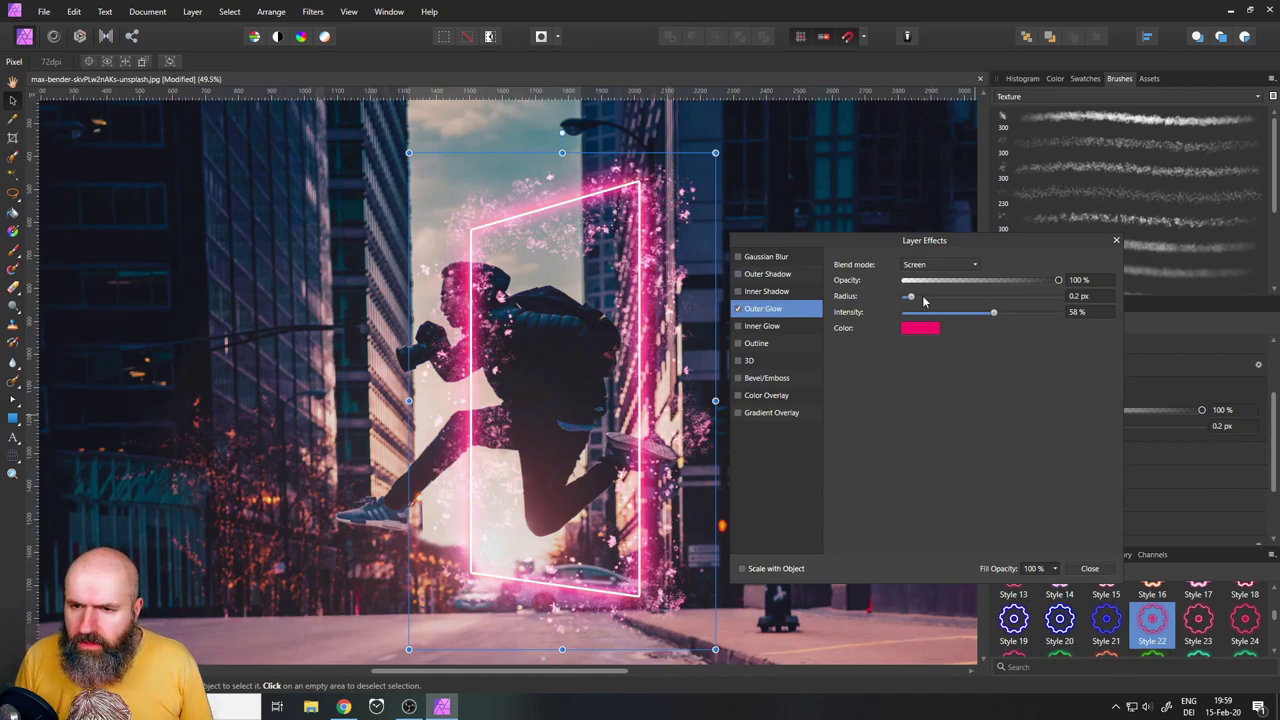
# Set the particles' Outer Glow to 76 % intensity and 7.6 px radius, and shift its color to a more magenta pink
pyautogui.moveTo(924, 300); pyautogui.dragTo(1024, 315)
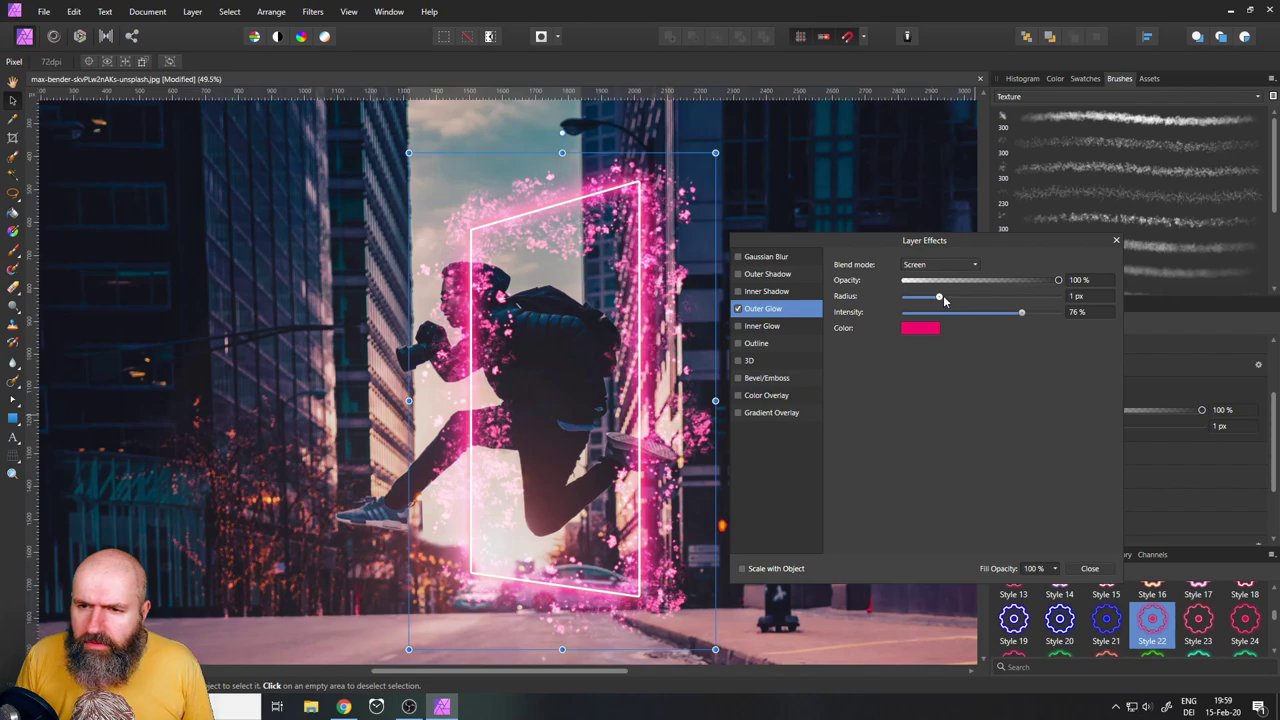
pyautogui.moveTo(943, 295)
pyautogui.mouseDown()
pyautogui.moveTo(930, 297)
pyautogui.moveTo(964, 301)
pyautogui.mouseUp()
pyautogui.click(922, 329)
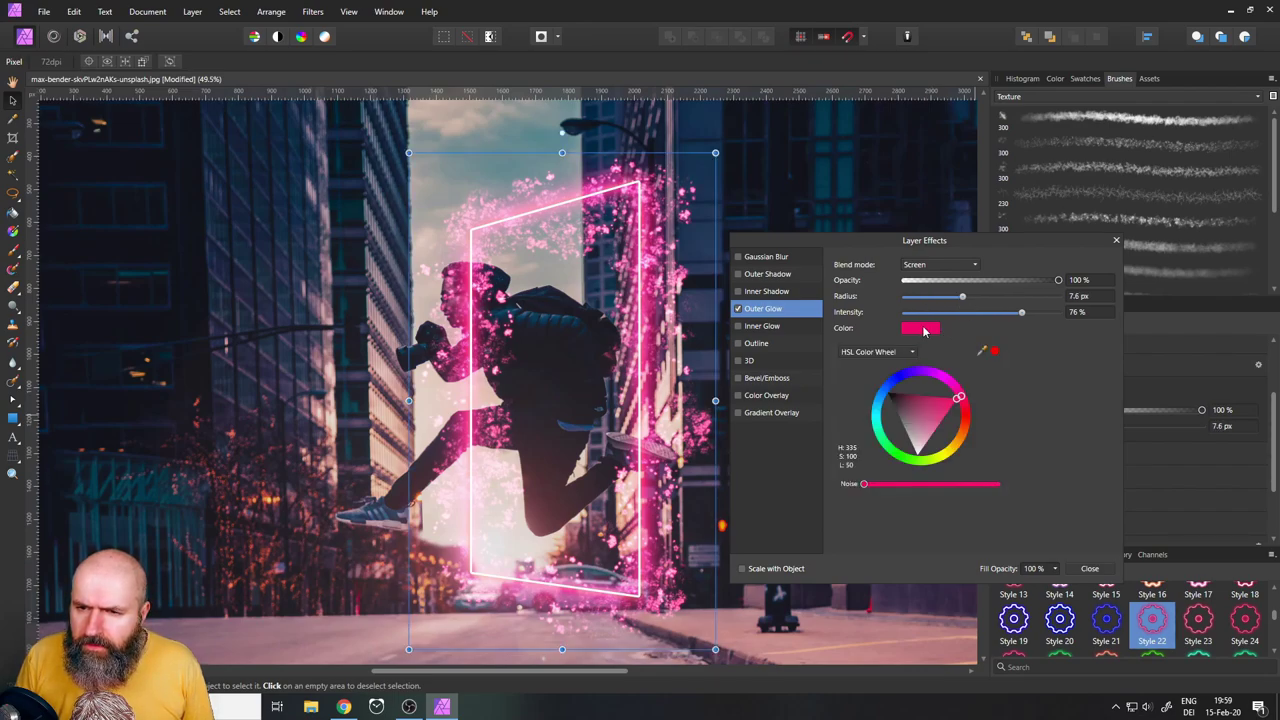
pyautogui.moveTo(962, 397); pyautogui.dragTo(998, 364)
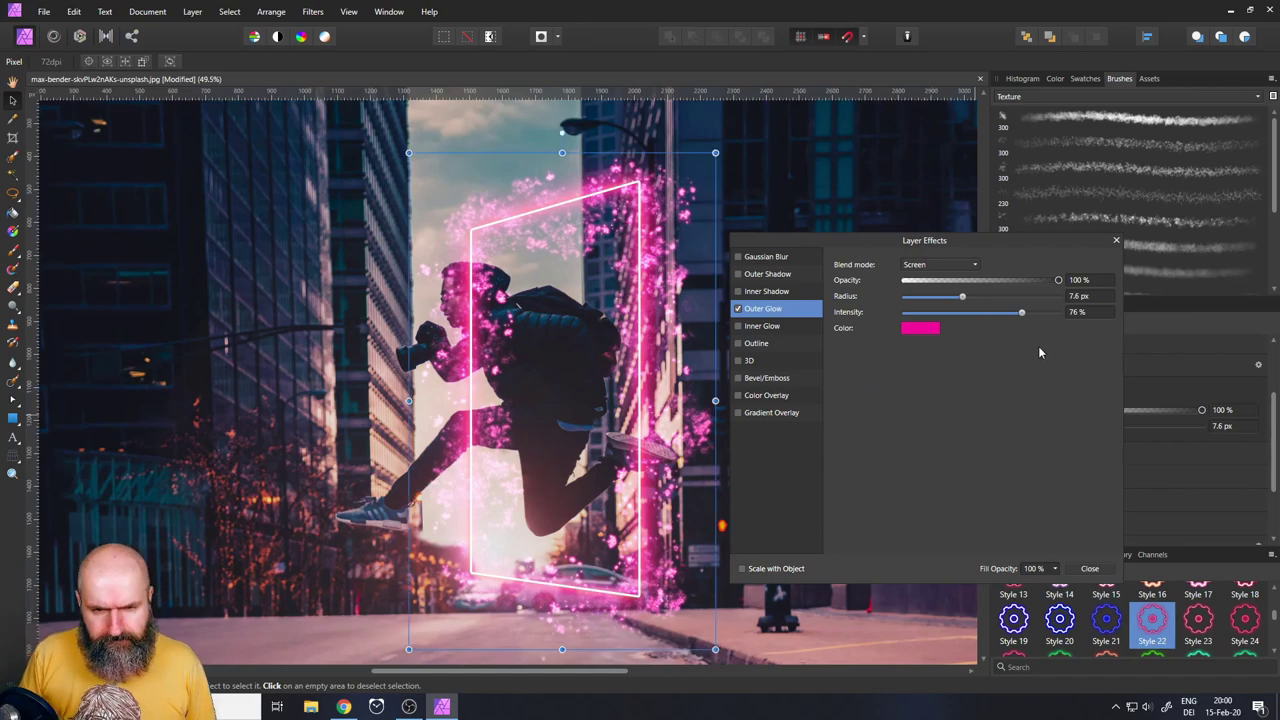
pyautogui.click(1116, 240)
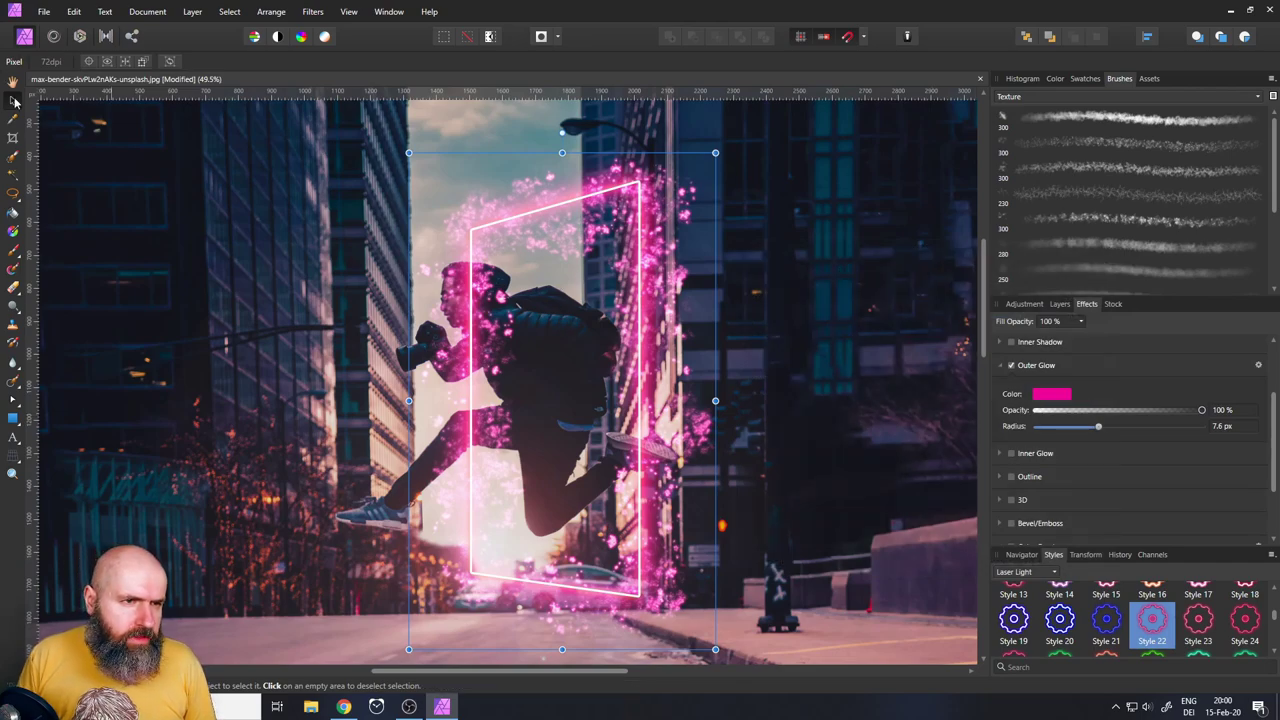
pyautogui.scroll(-2, 232, 354)
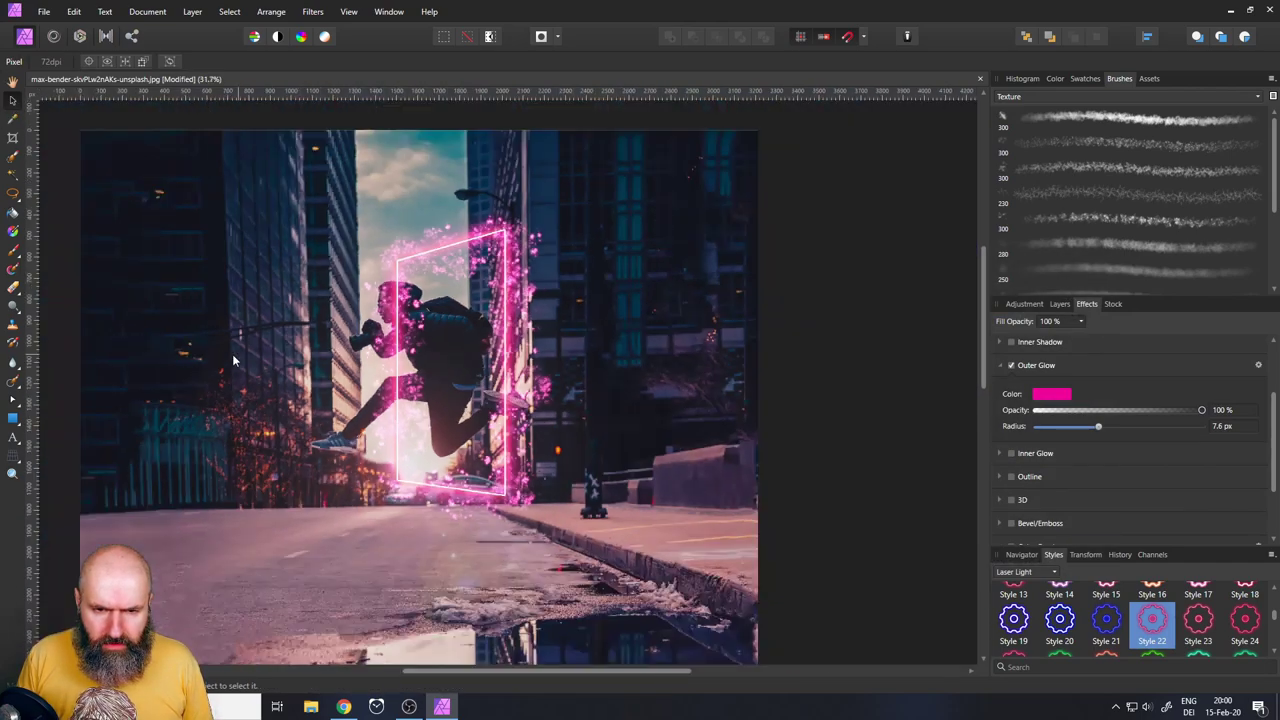
pyautogui.scroll(3, 207, 362)
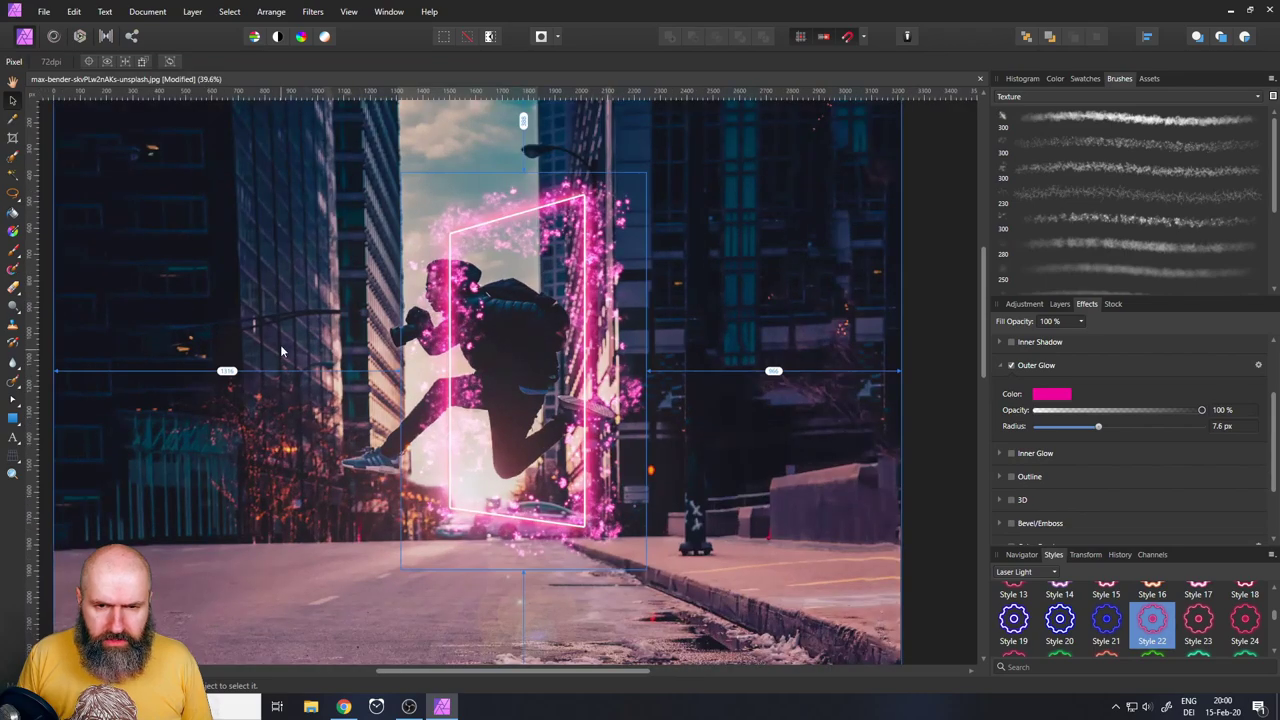
pyautogui.scroll(1, 397, 343)
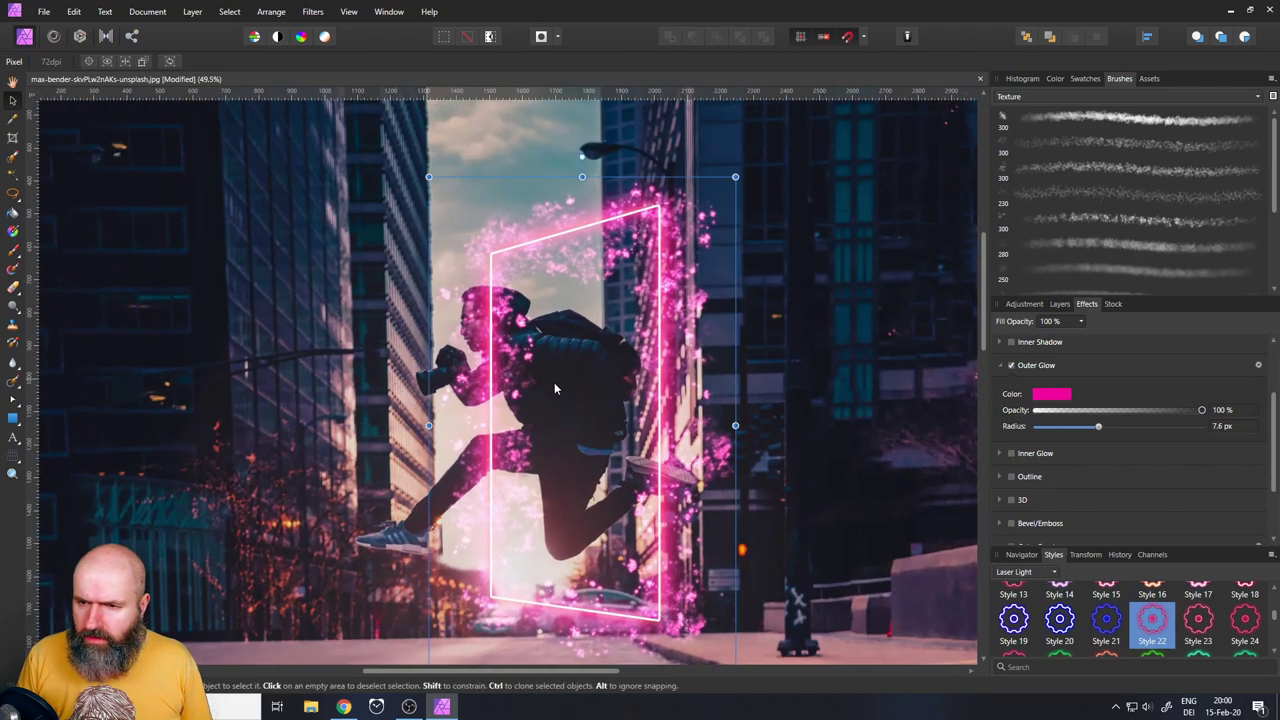
pyautogui.click(1059, 303)
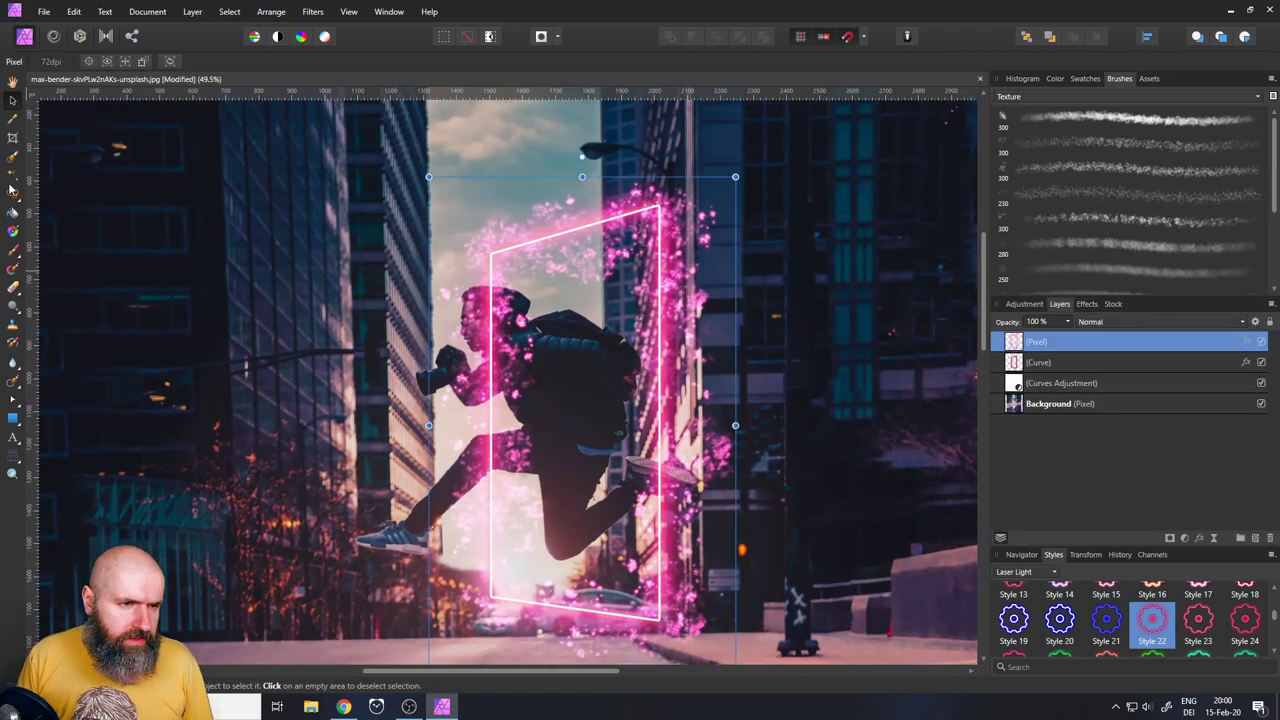
pyautogui.click(13, 287)
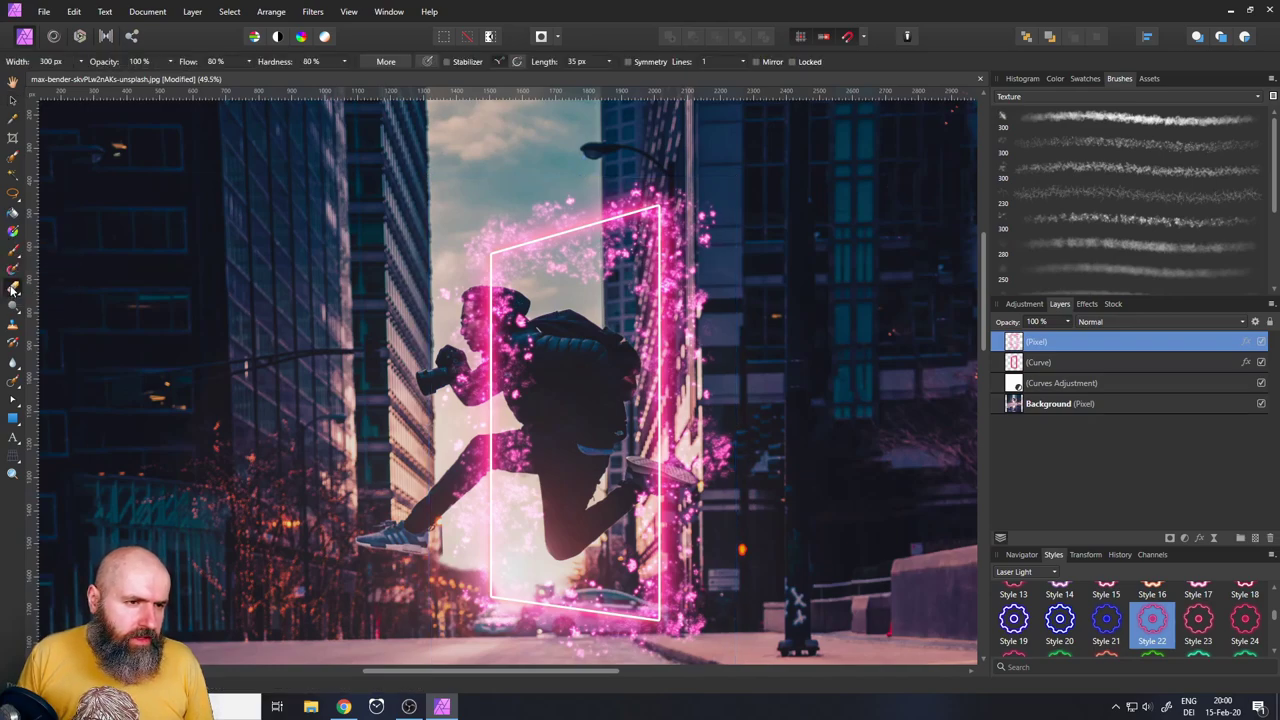
pyautogui.click(1099, 196)
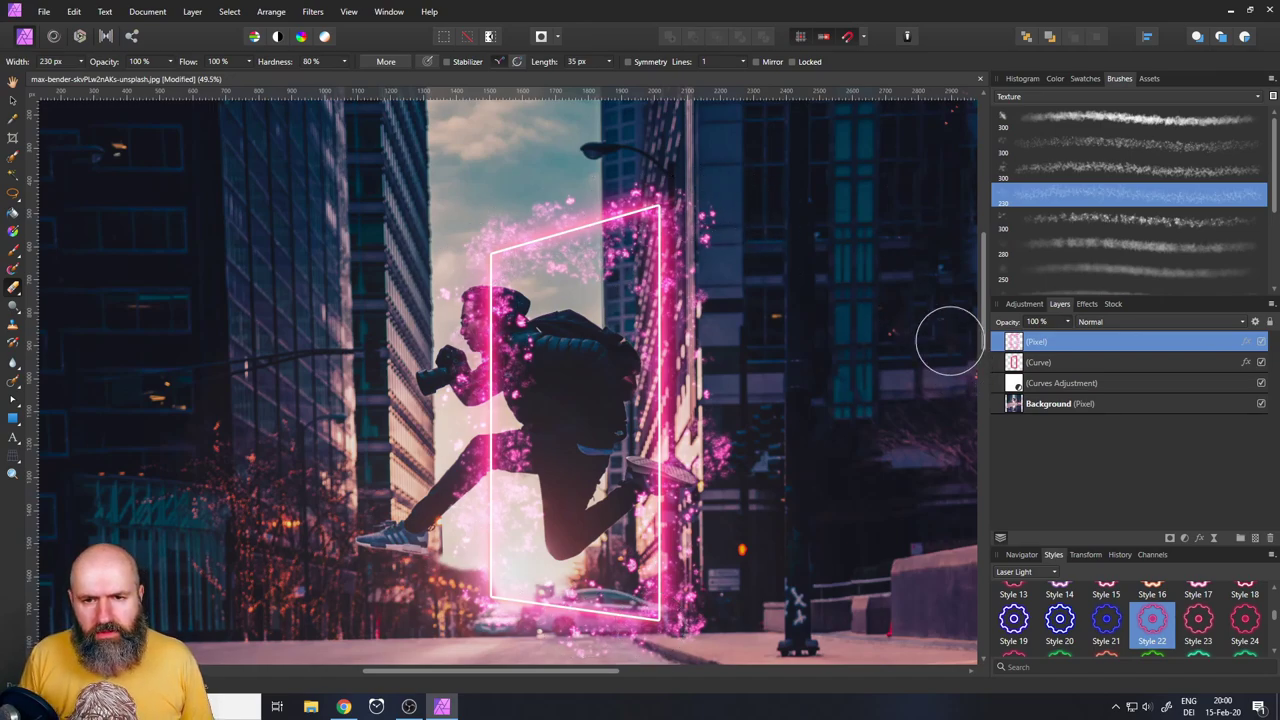
pyautogui.click(13, 100)
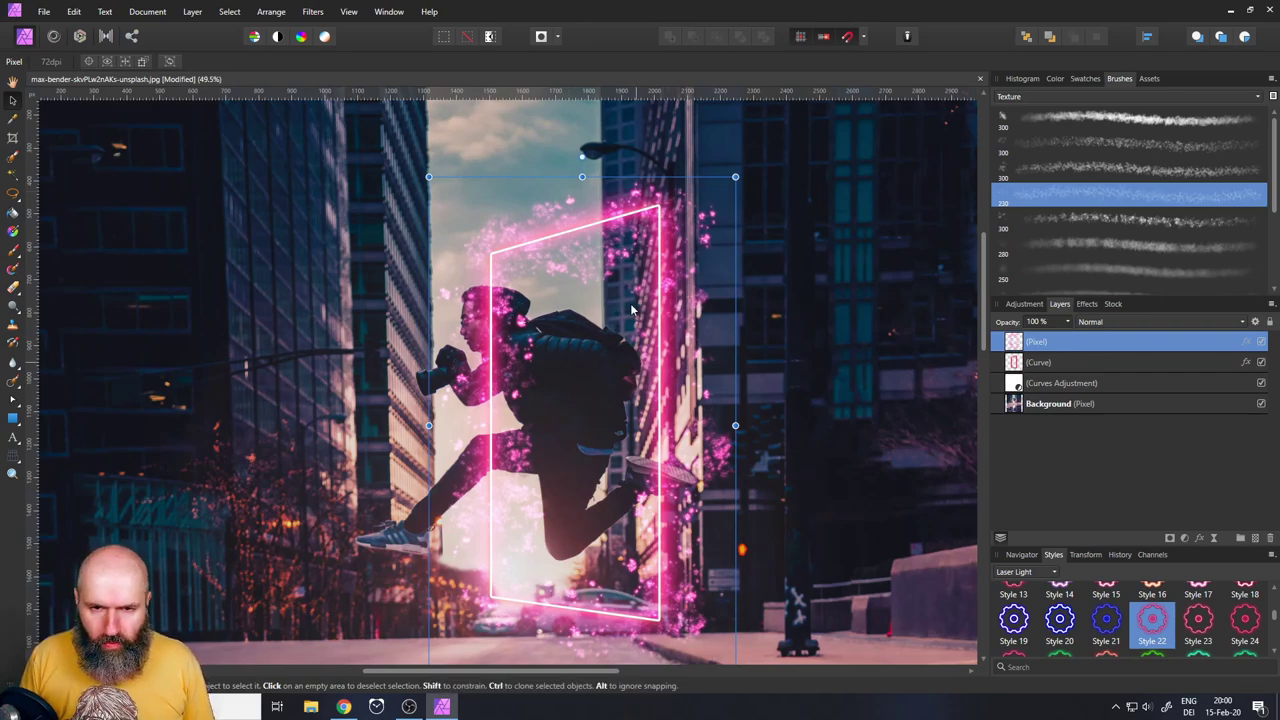
# Duplicate the gate's curve layer
pyautogui.click(1015, 364)
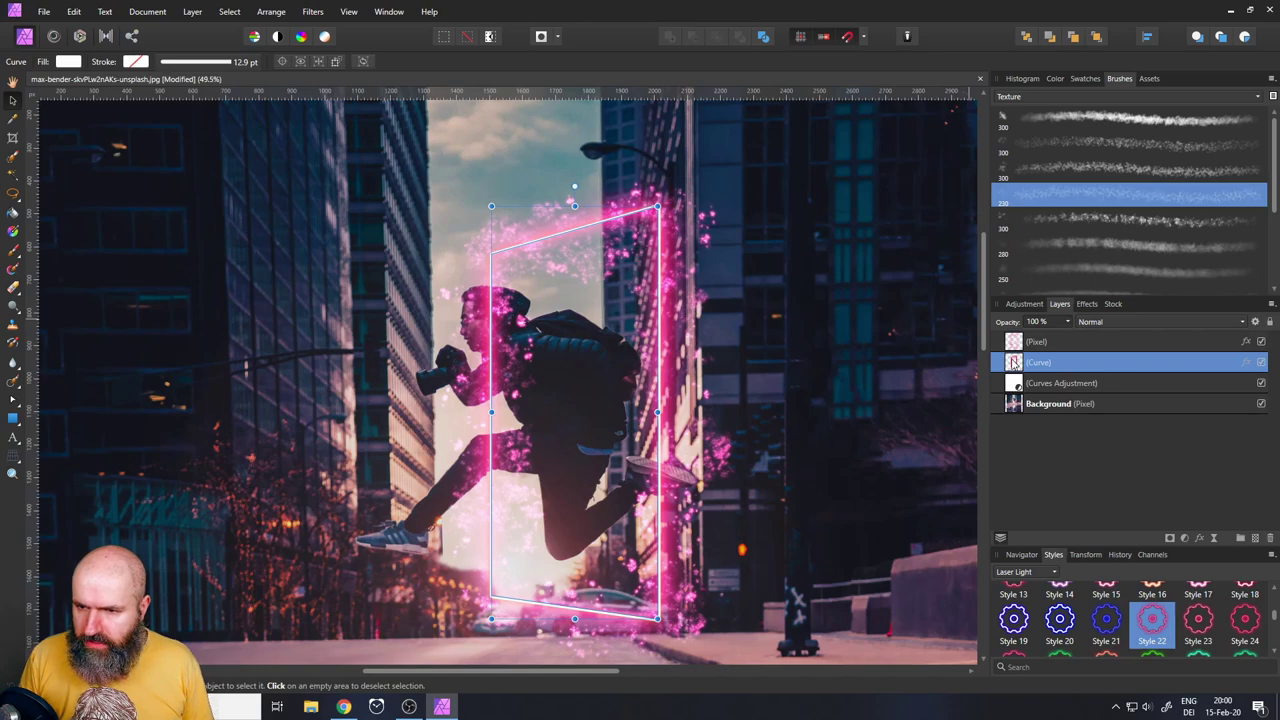
pyautogui.rightClick(1015, 364)
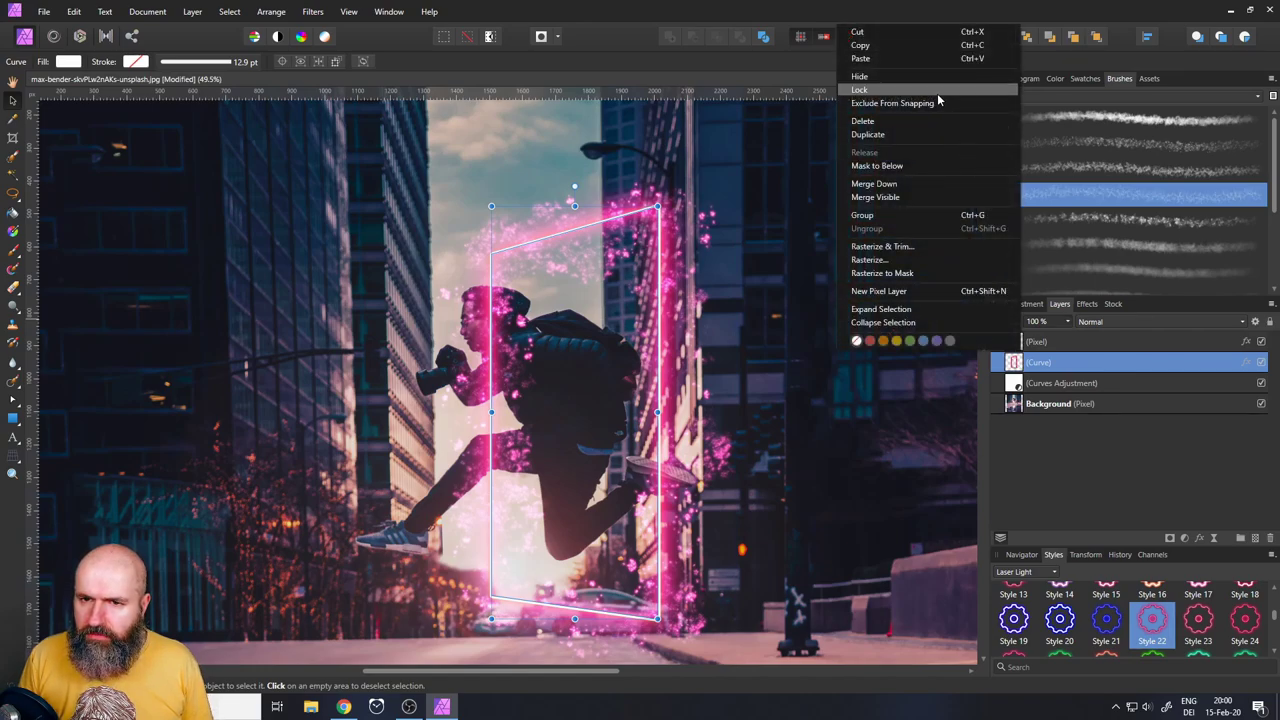
pyautogui.click(882, 135)
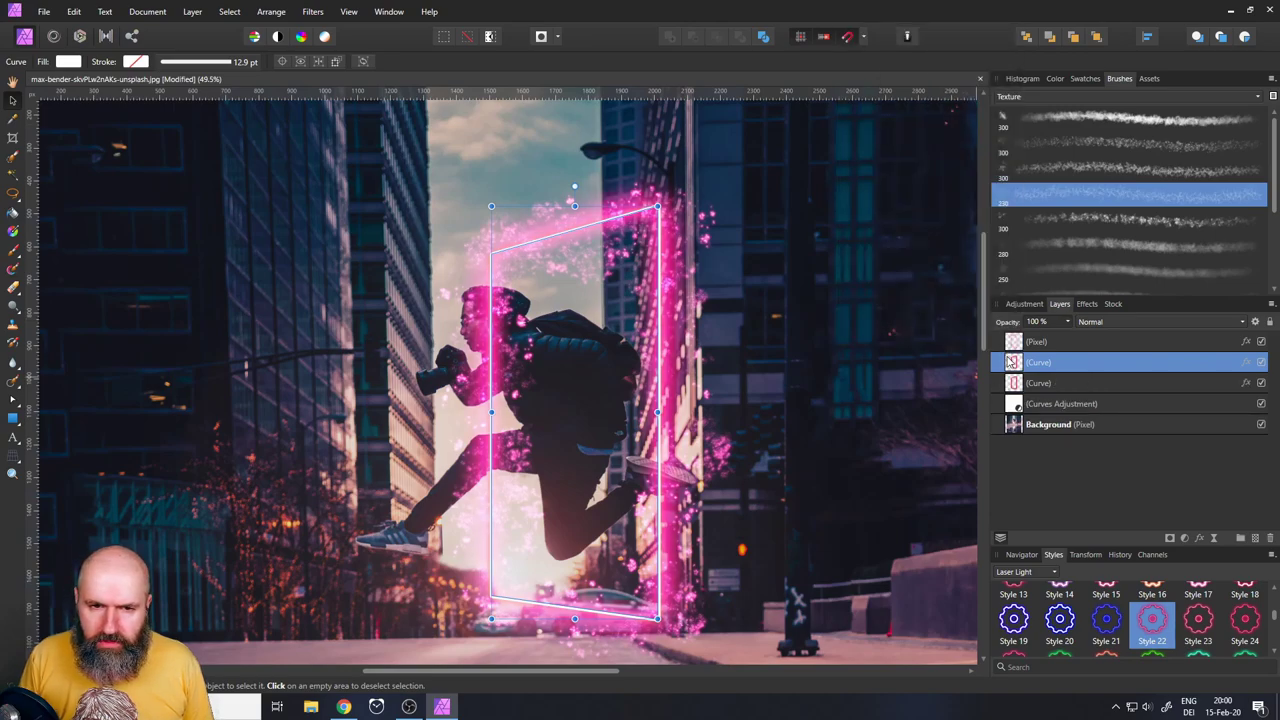
# Turn off Outer Glow, Inner Glow and Outline on the duplicated gate curve and set its fill opacity to 100 %
pyautogui.click(1087, 304)
pyautogui.click(1019, 365)
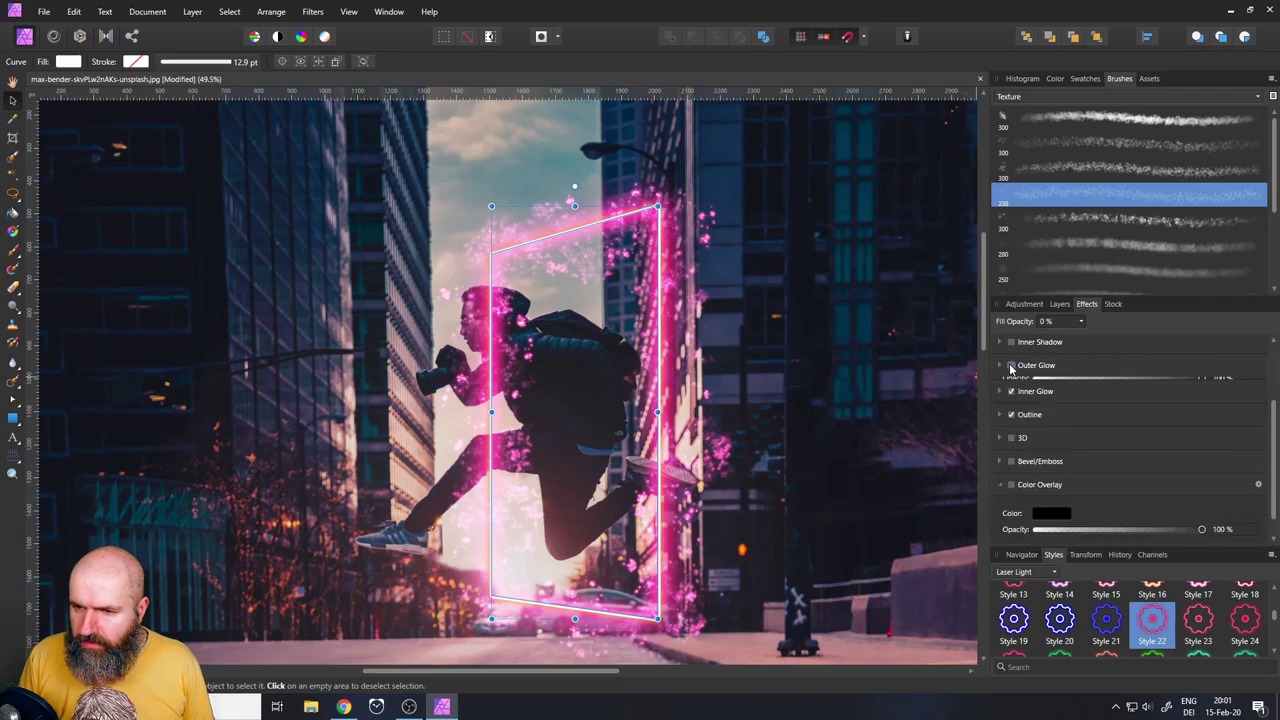
pyautogui.click(1012, 389)
pyautogui.click(1011, 412)
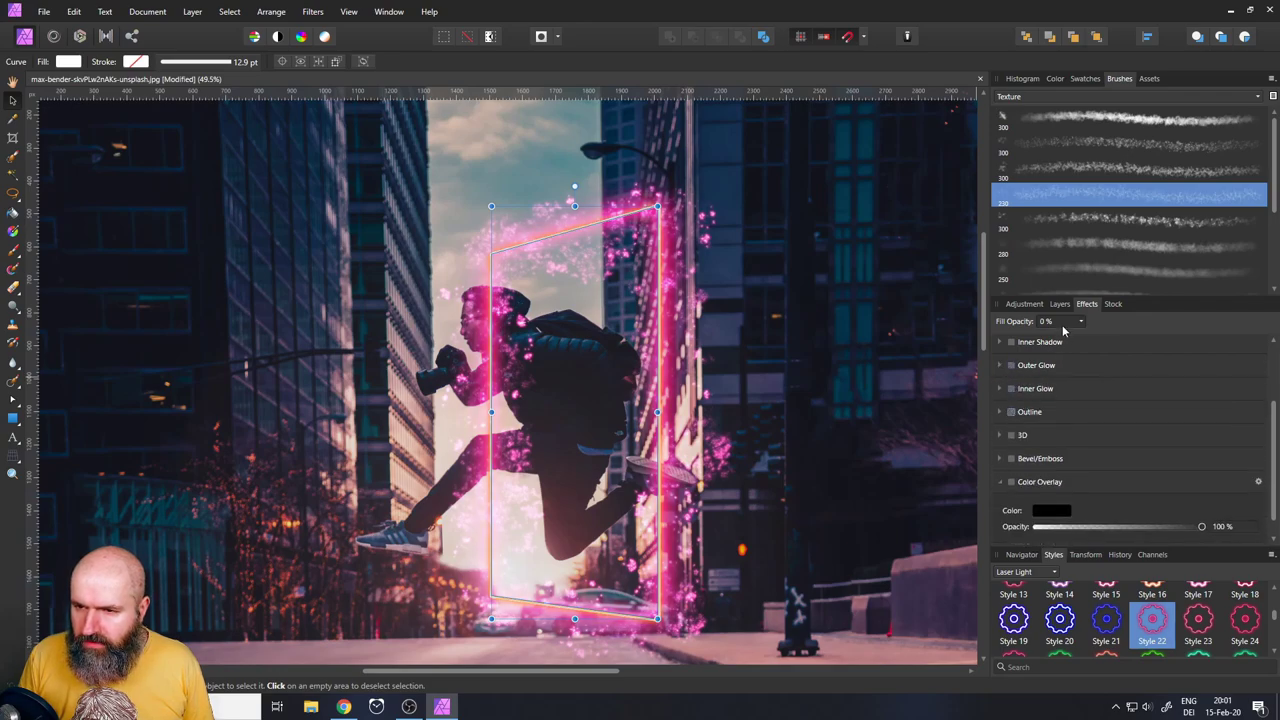
pyautogui.click(1080, 321)
pyautogui.moveTo(1088, 337); pyautogui.dragTo(1180, 343)
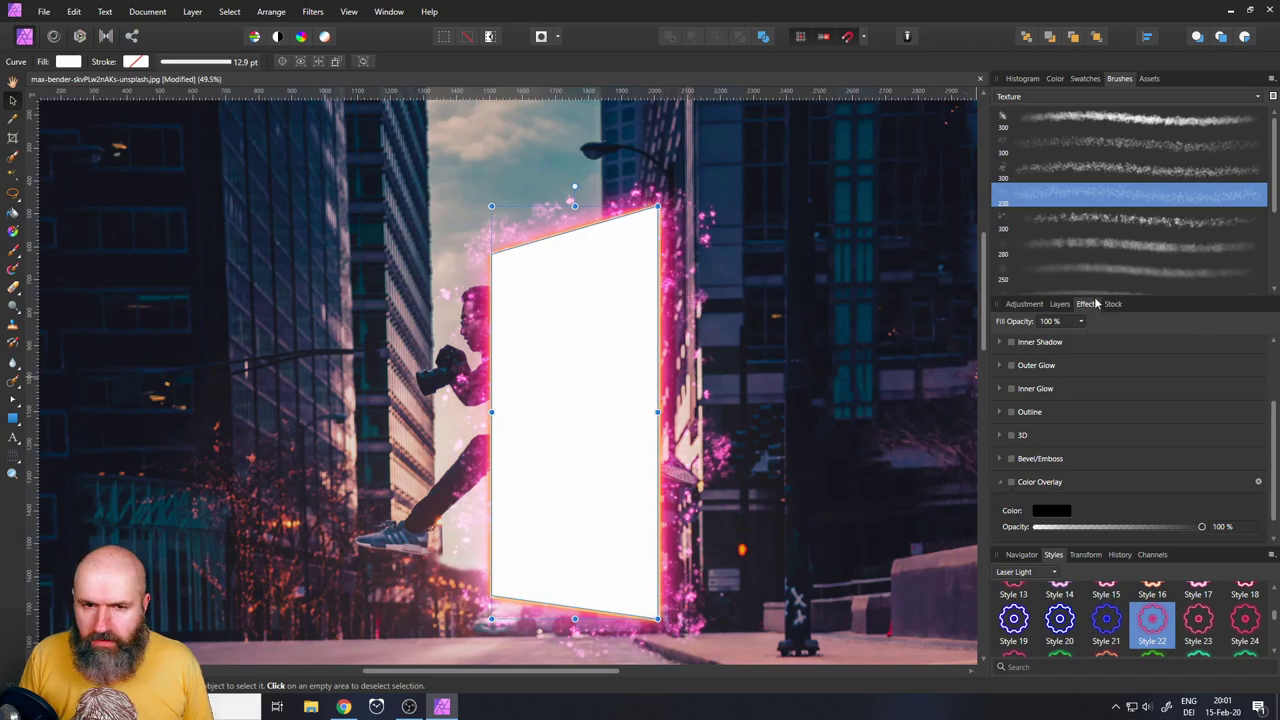
# Fill the duplicated gate curve with purple (H 287, S 100, L 50) and set its blend mode to Soft Light
pyautogui.click(70, 62)
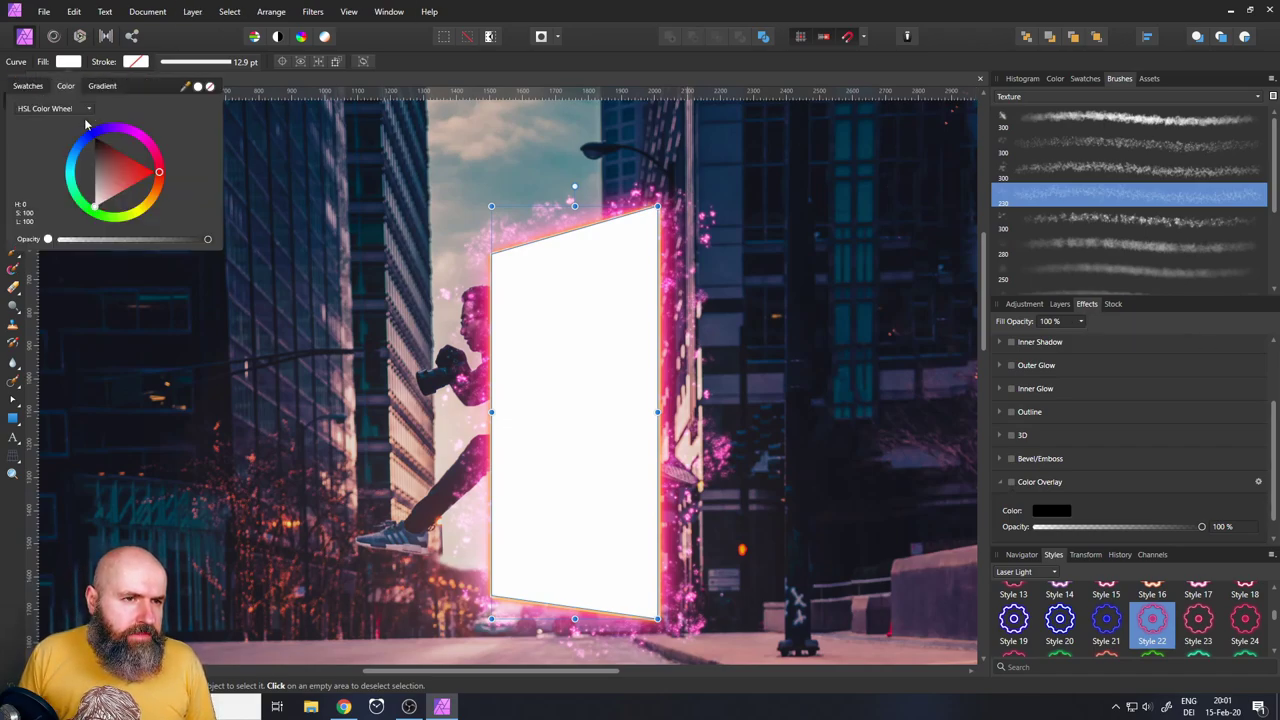
pyautogui.moveTo(128, 138); pyautogui.dragTo(126, 131)
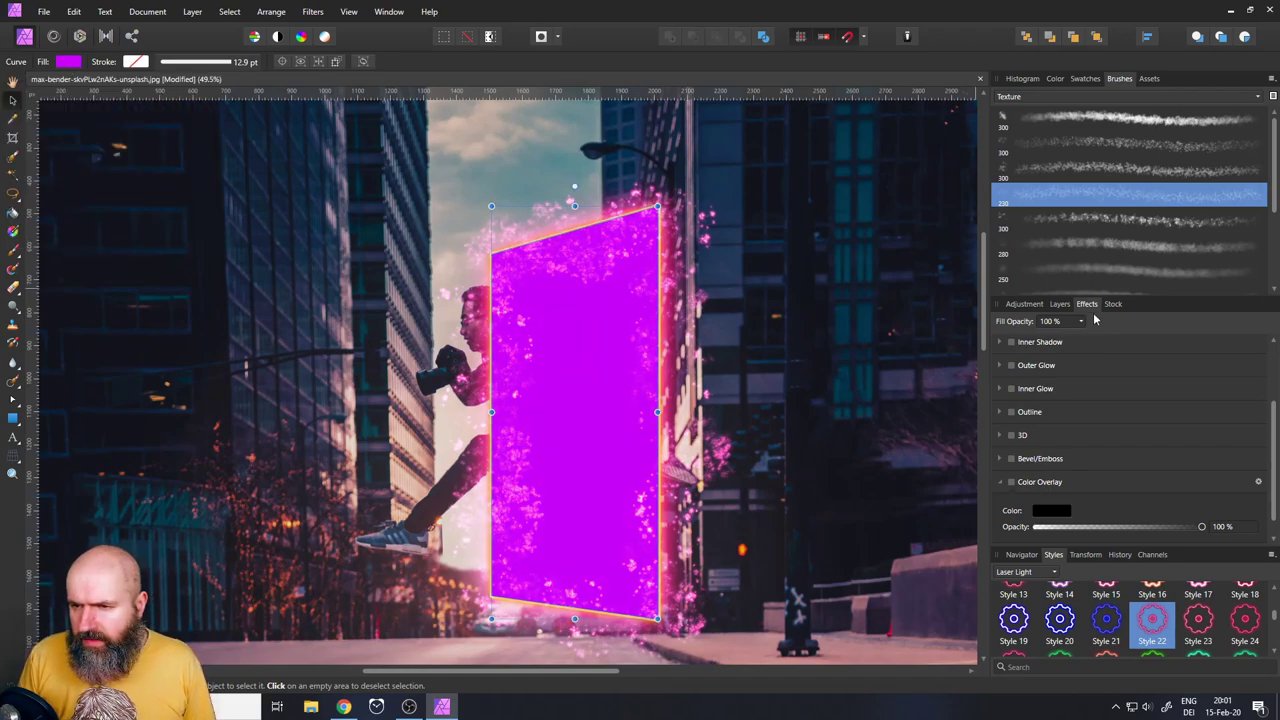
pyautogui.click(1062, 305)
pyautogui.click(1119, 324)
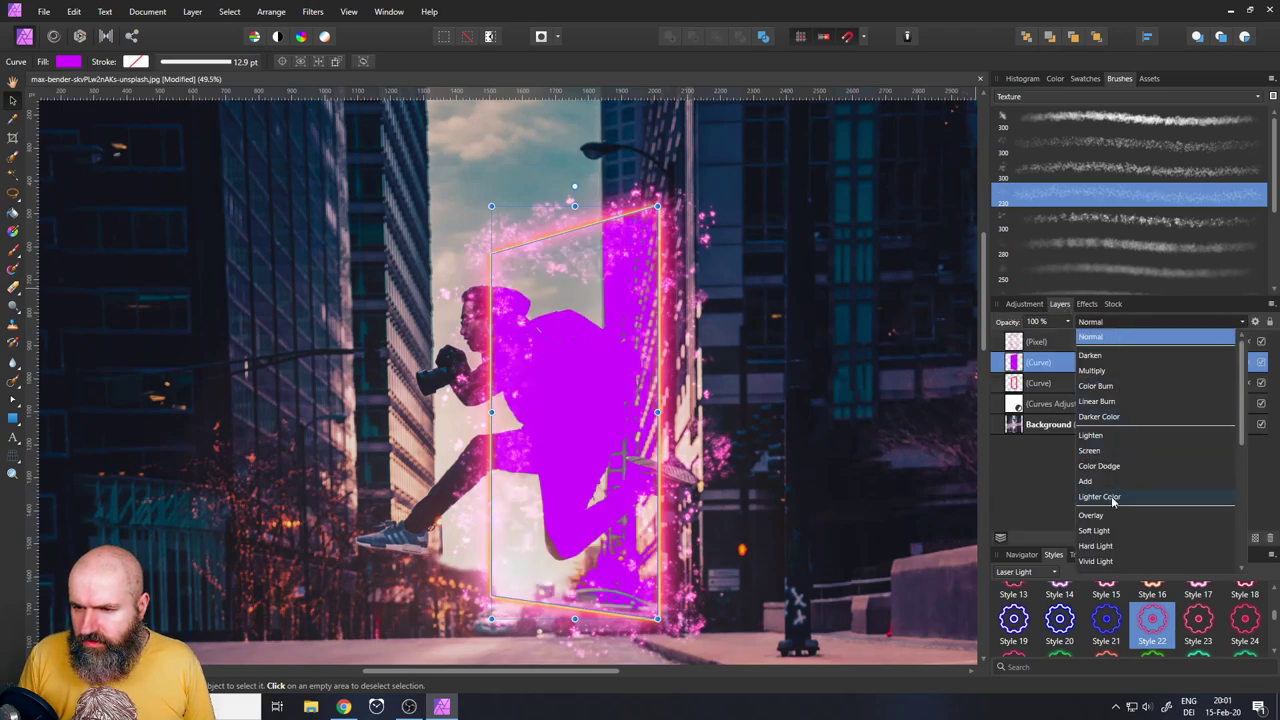
pyautogui.click(1095, 531)
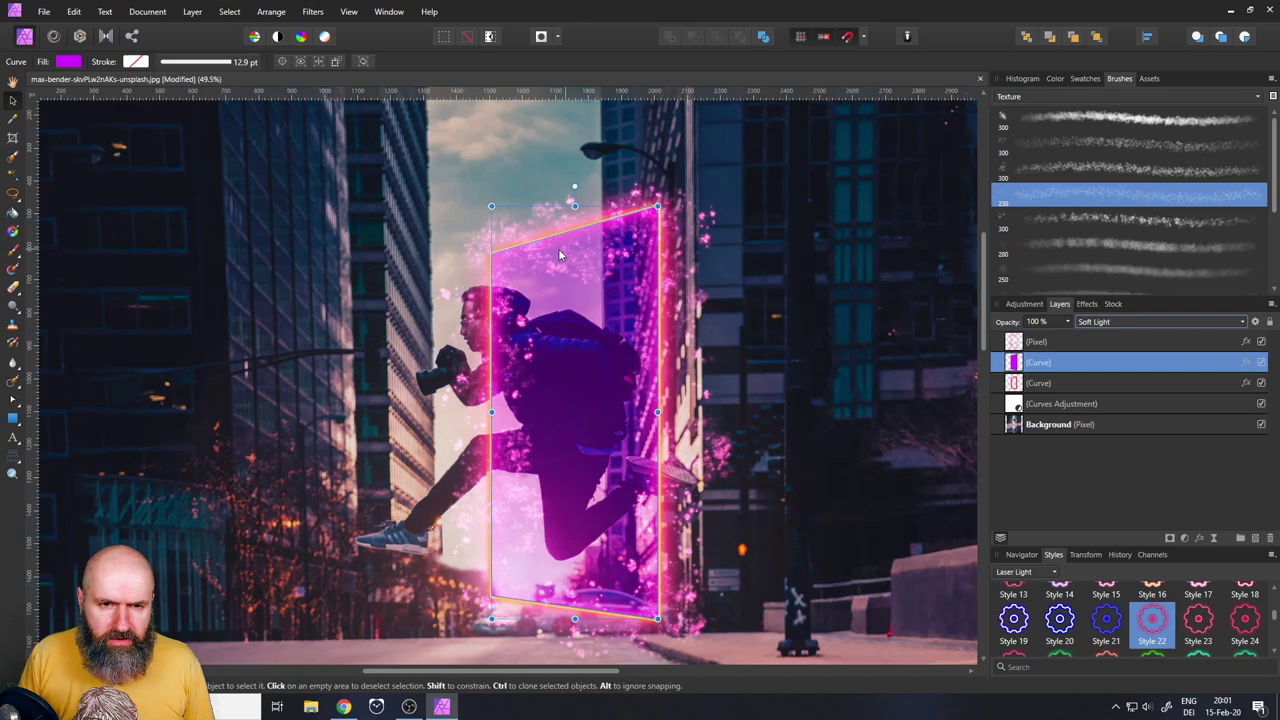
# Change the duplicated curve's fill to a pink sampled from the glow beside the gate's outline (H 331, S 60, L 46) and deselect the curve
pyautogui.click(67, 62)
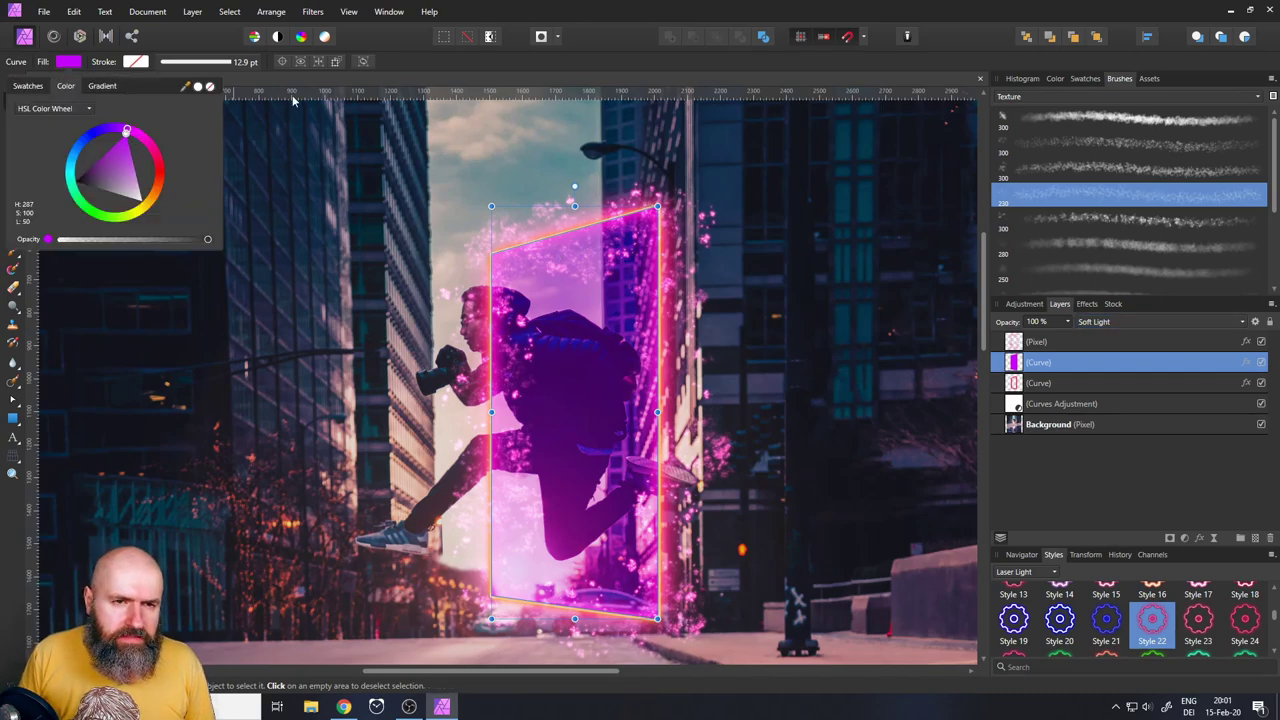
pyautogui.moveTo(185, 87); pyautogui.dragTo(482, 312)
pyautogui.click(199, 89)
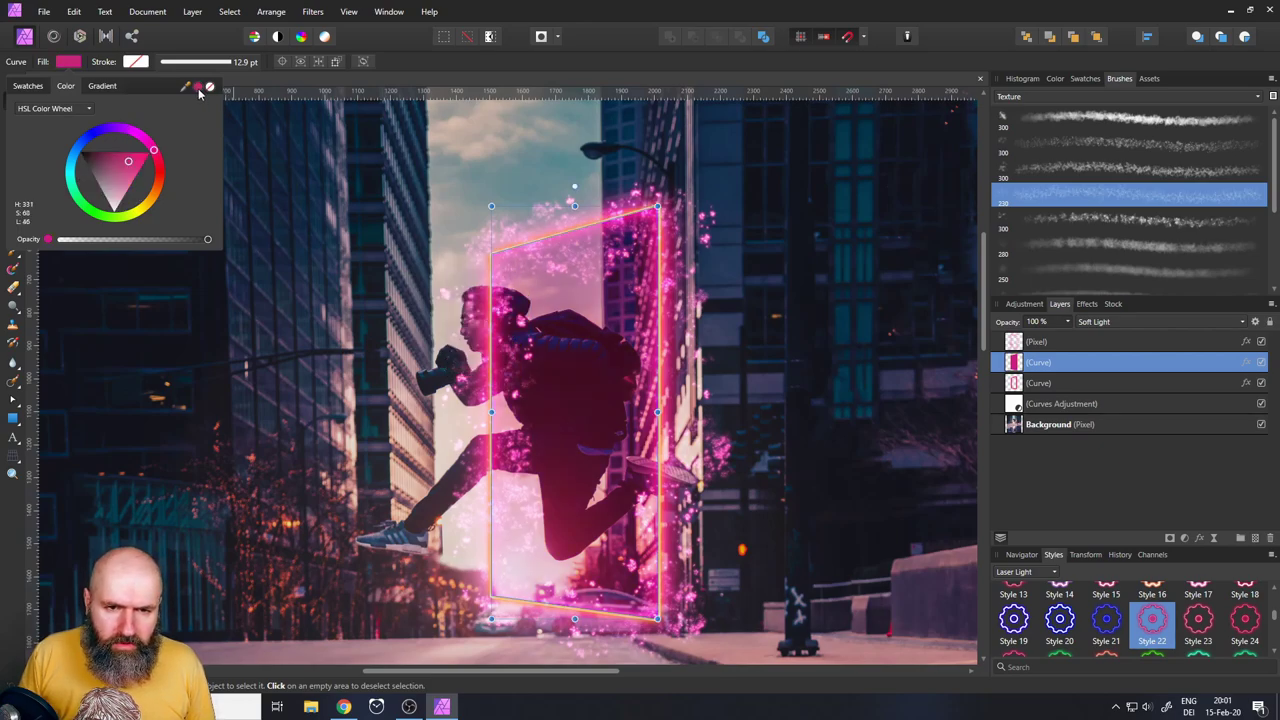
pyautogui.click(71, 63)
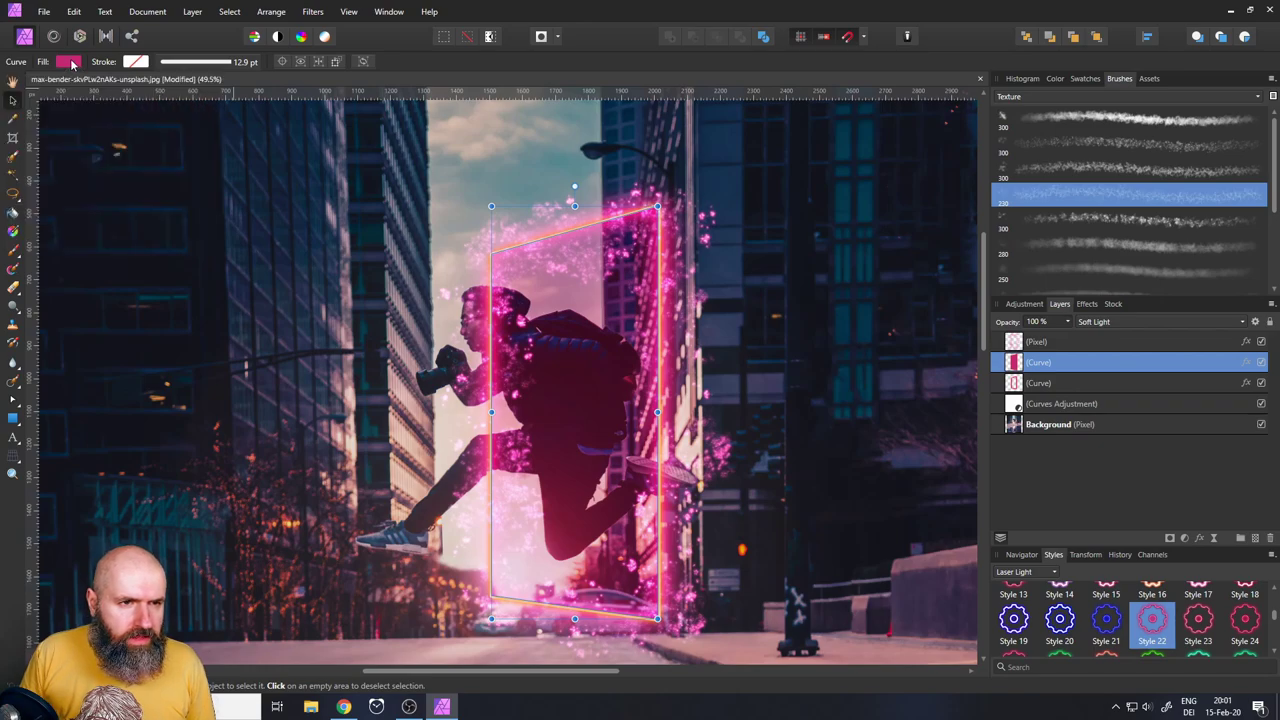
pyautogui.click(334, 253)
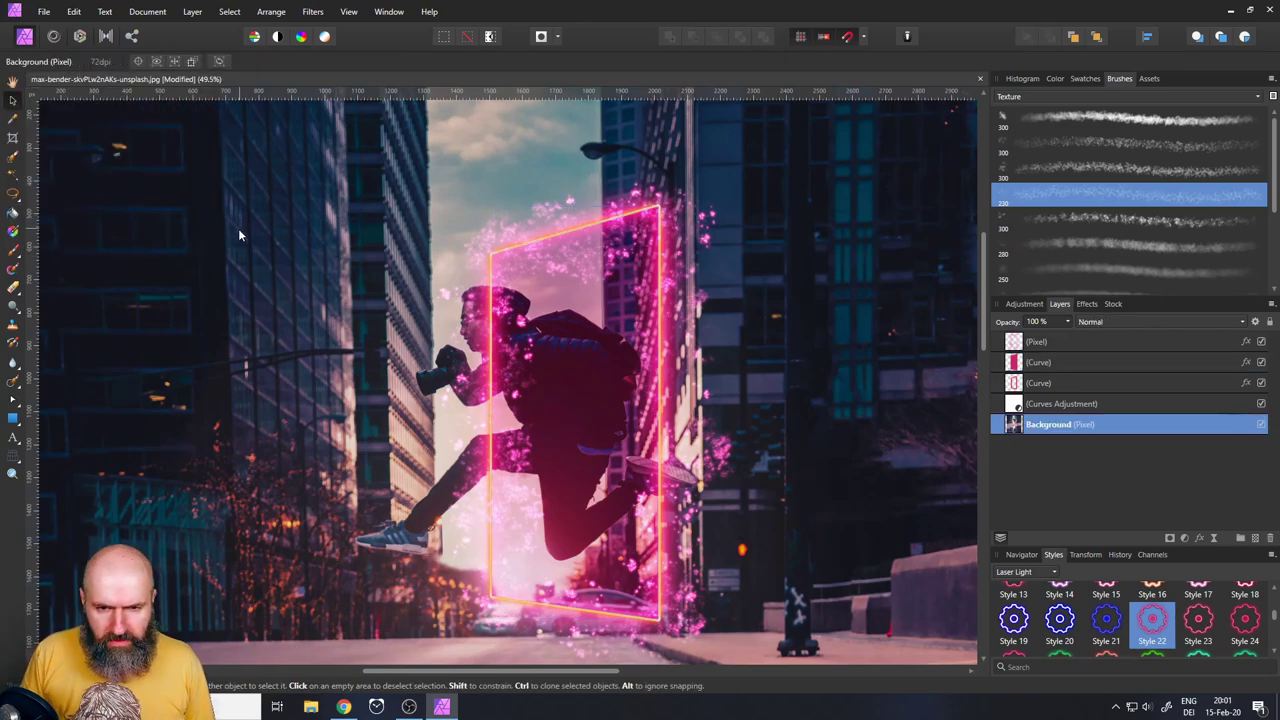
pyautogui.scroll(-3, 230, 234)
pyautogui.scroll(2, 160, 235)
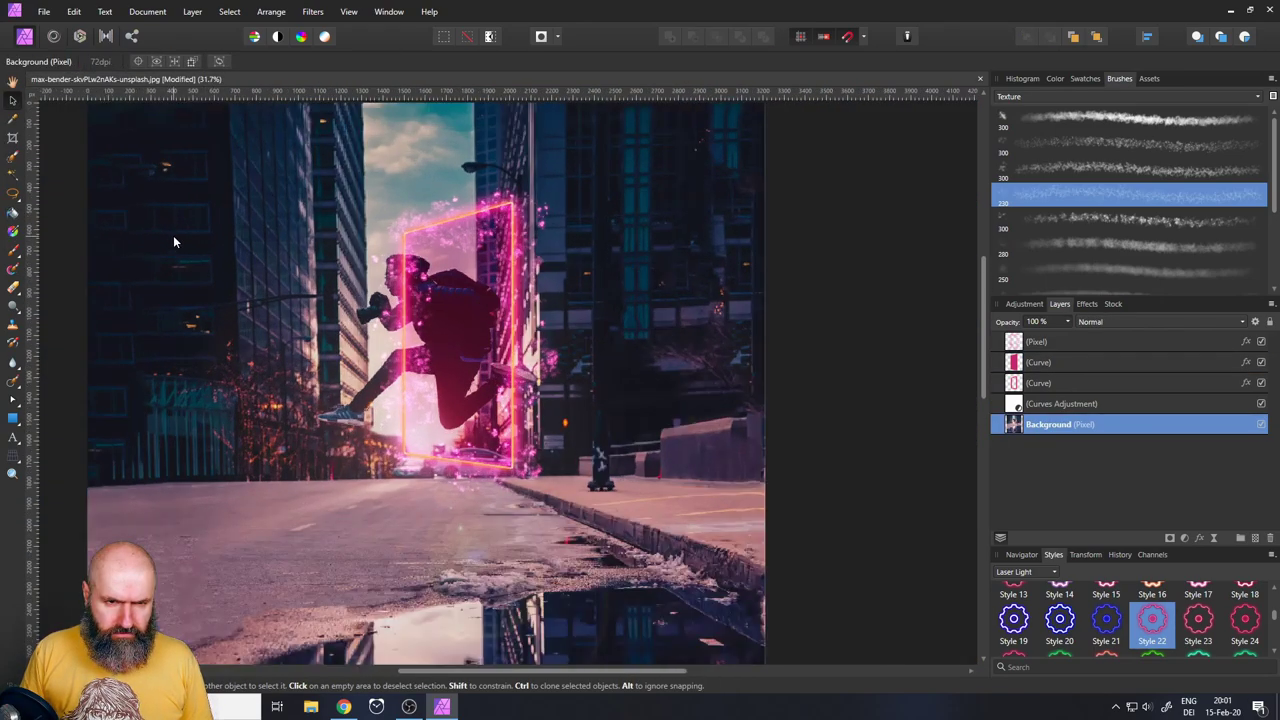
# Change the fill of the upper Soft Light curve inside the gate to purple (H 276, S 60, L 46)
pyautogui.click(1018, 363)
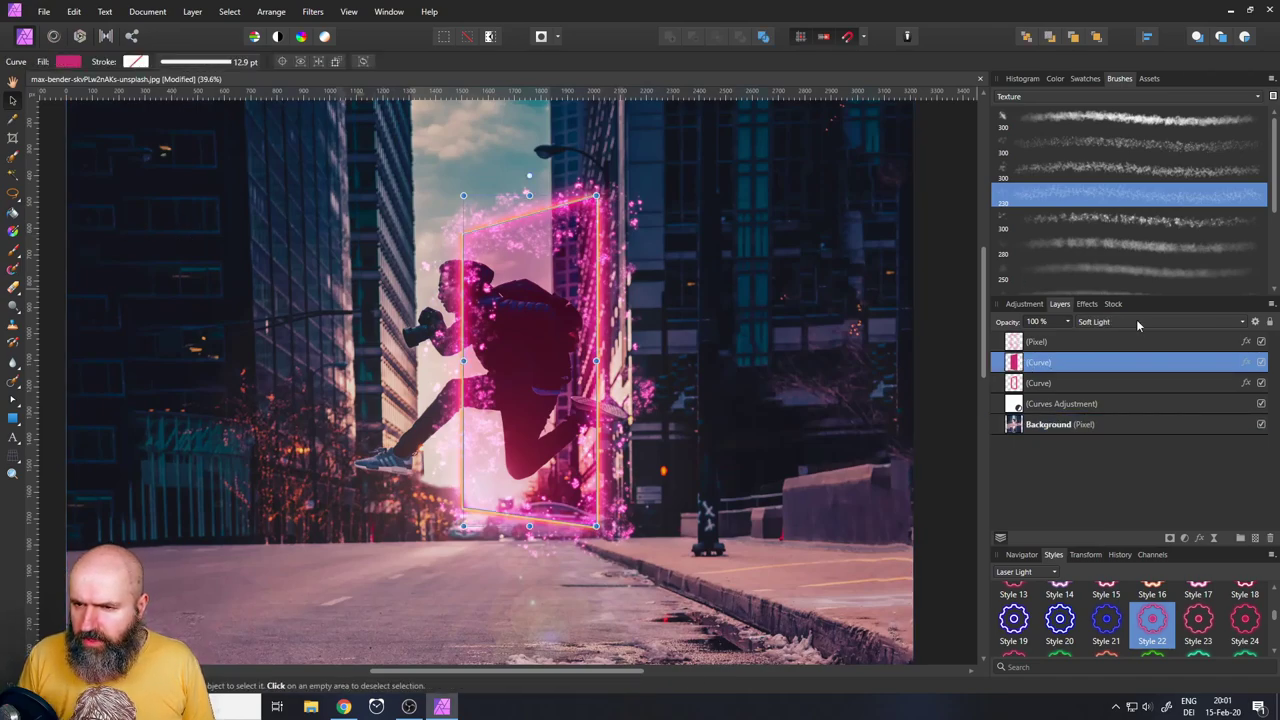
pyautogui.click(1110, 323)
pyautogui.click(1110, 323)
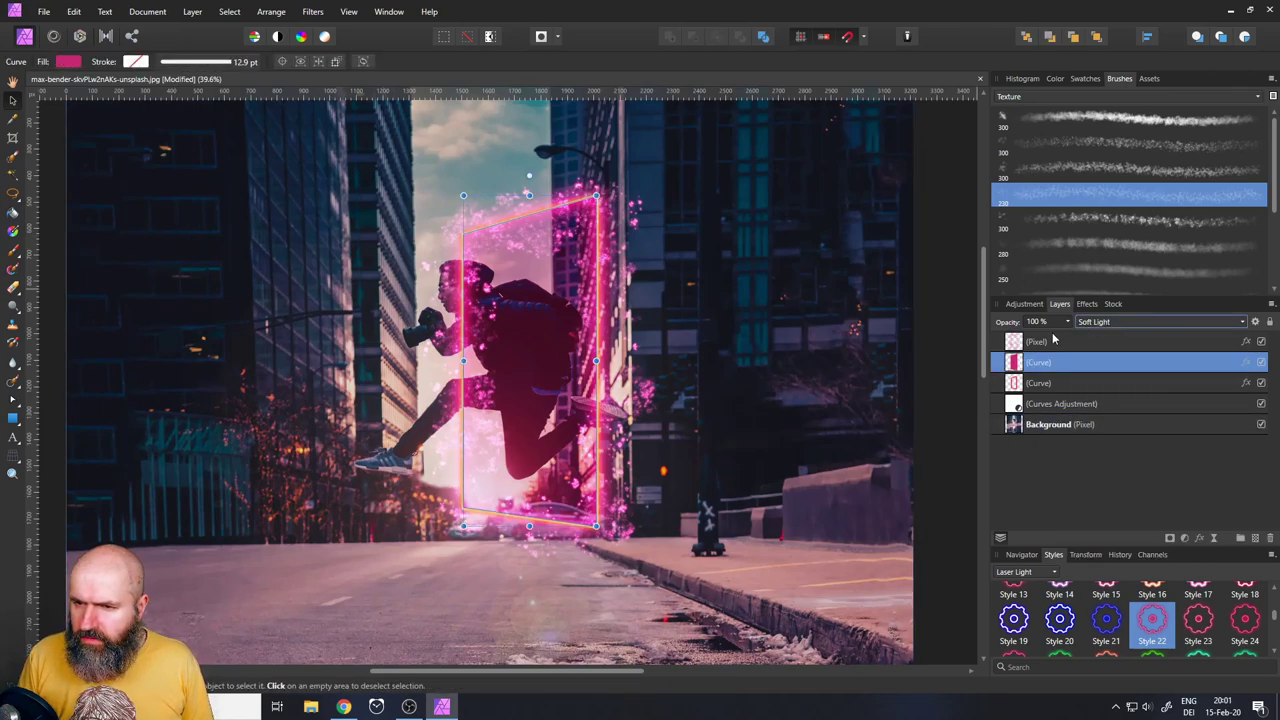
pyautogui.click(66, 62)
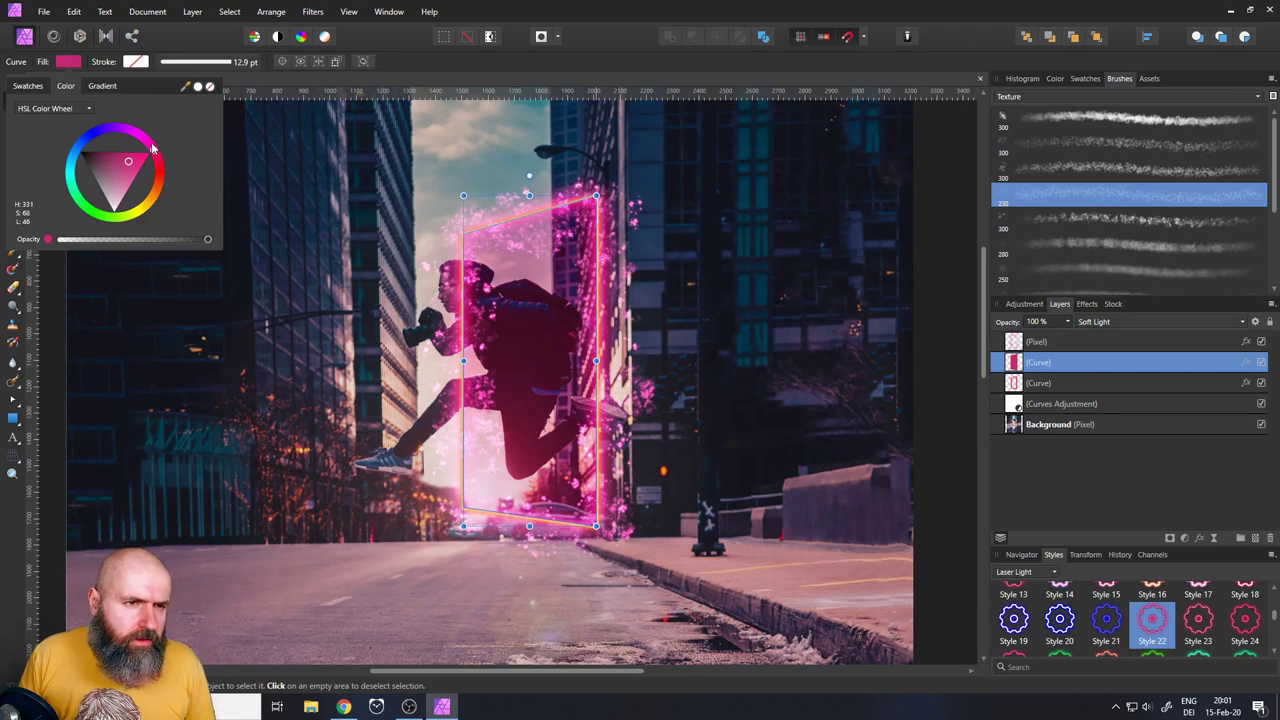
pyautogui.moveTo(155, 152); pyautogui.dragTo(123, 121)
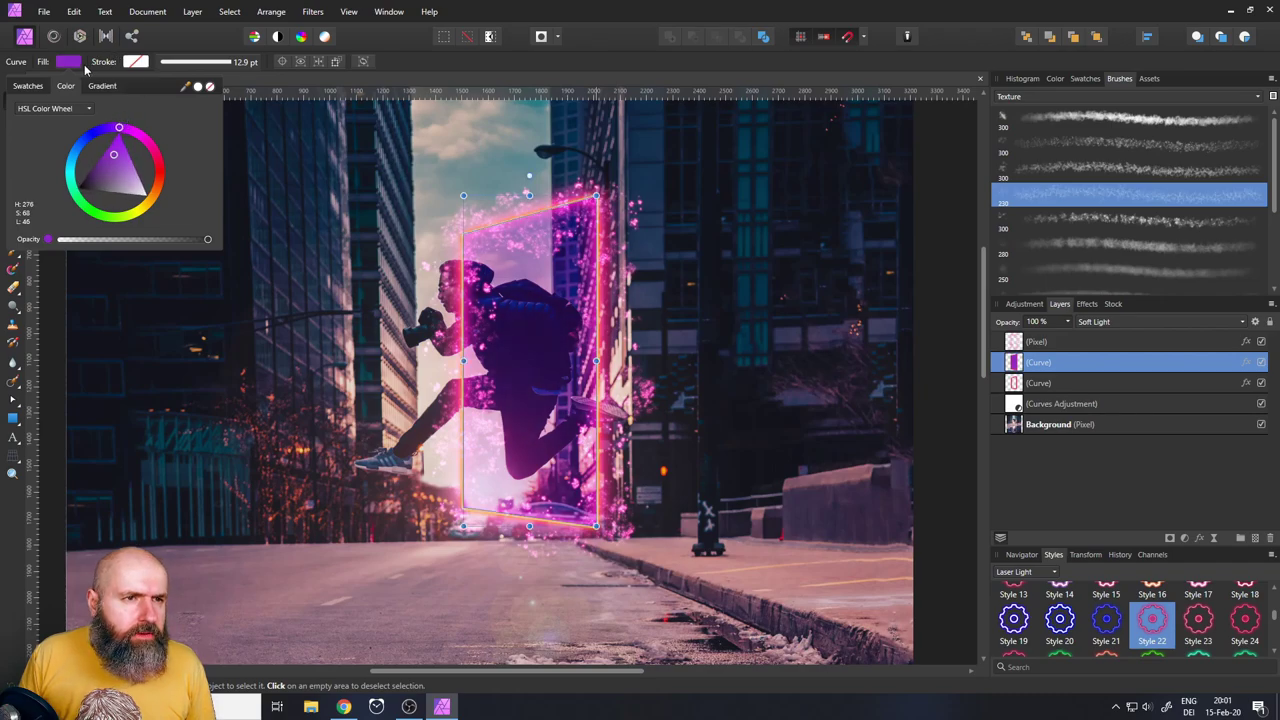
# Add a Gaussian Blur effect to the purple Soft Light curve to soften its edges, and return to the layer list
pyautogui.click(1087, 304)
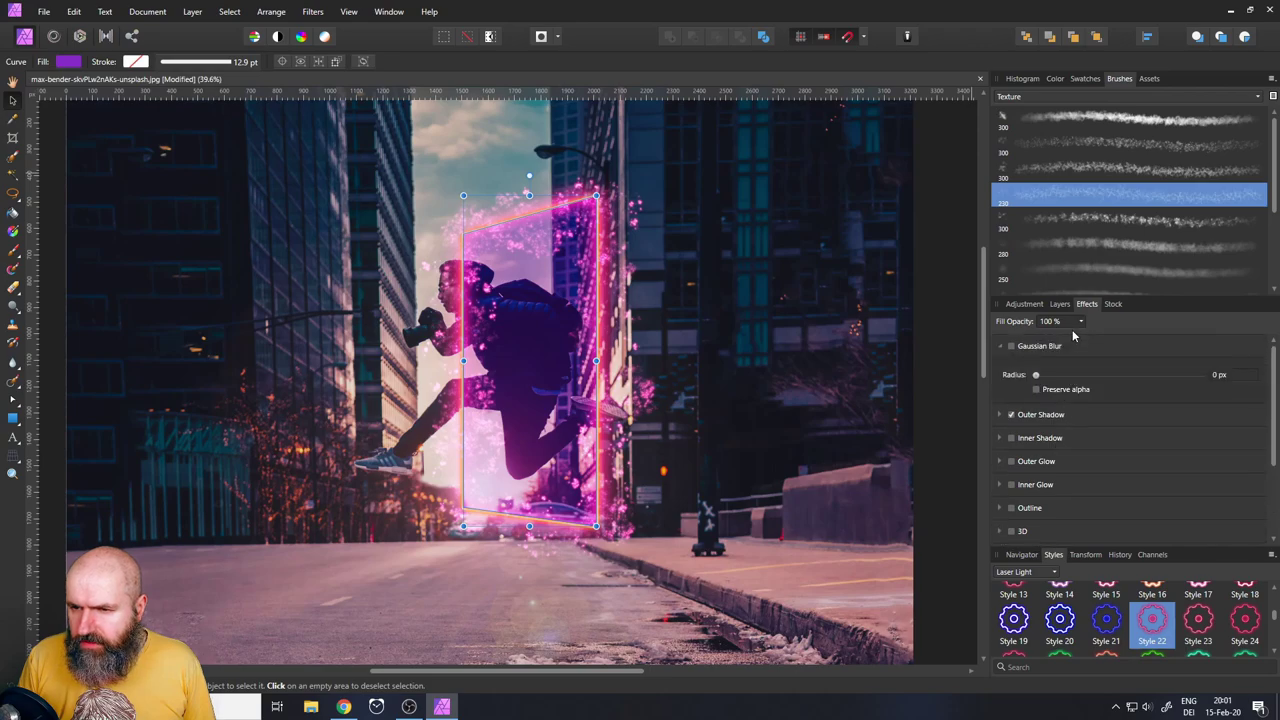
pyautogui.moveTo(1036, 377); pyautogui.dragTo(1117, 374)
pyautogui.click(1059, 303)
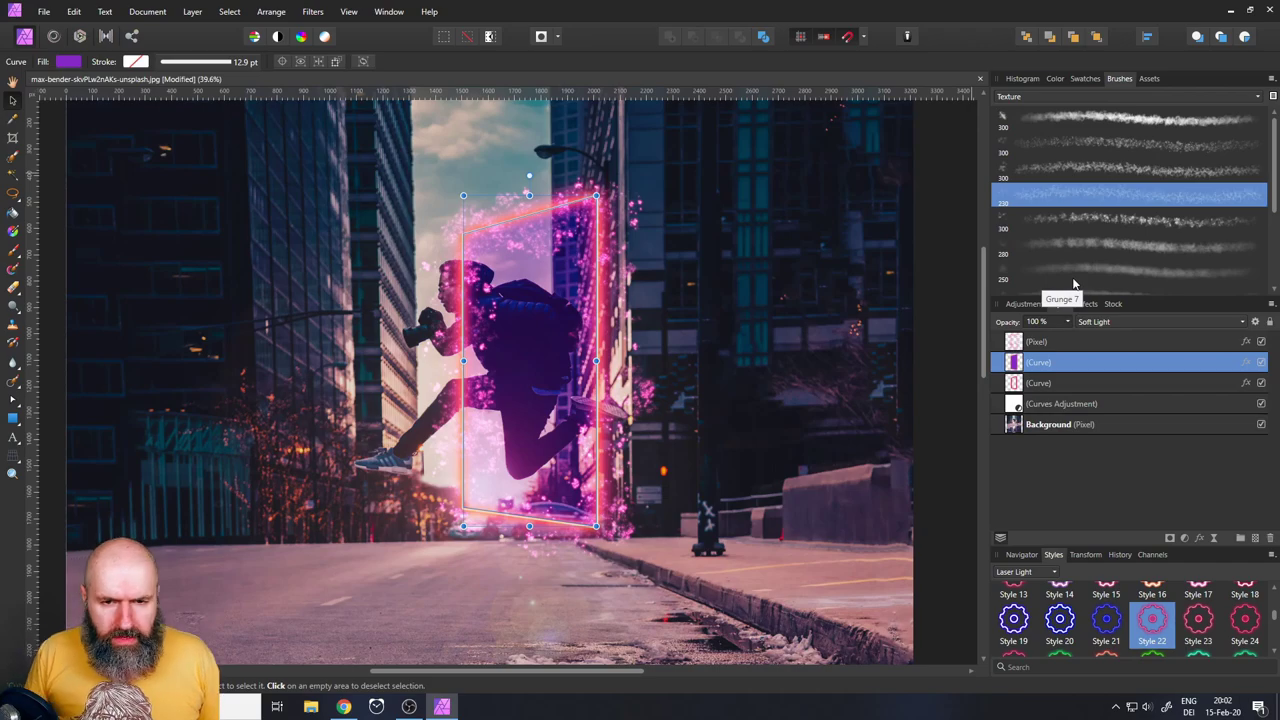
# Set the outer shadow colour of the glowing frame curve to red in its layer effects
pyautogui.click(749, 343)
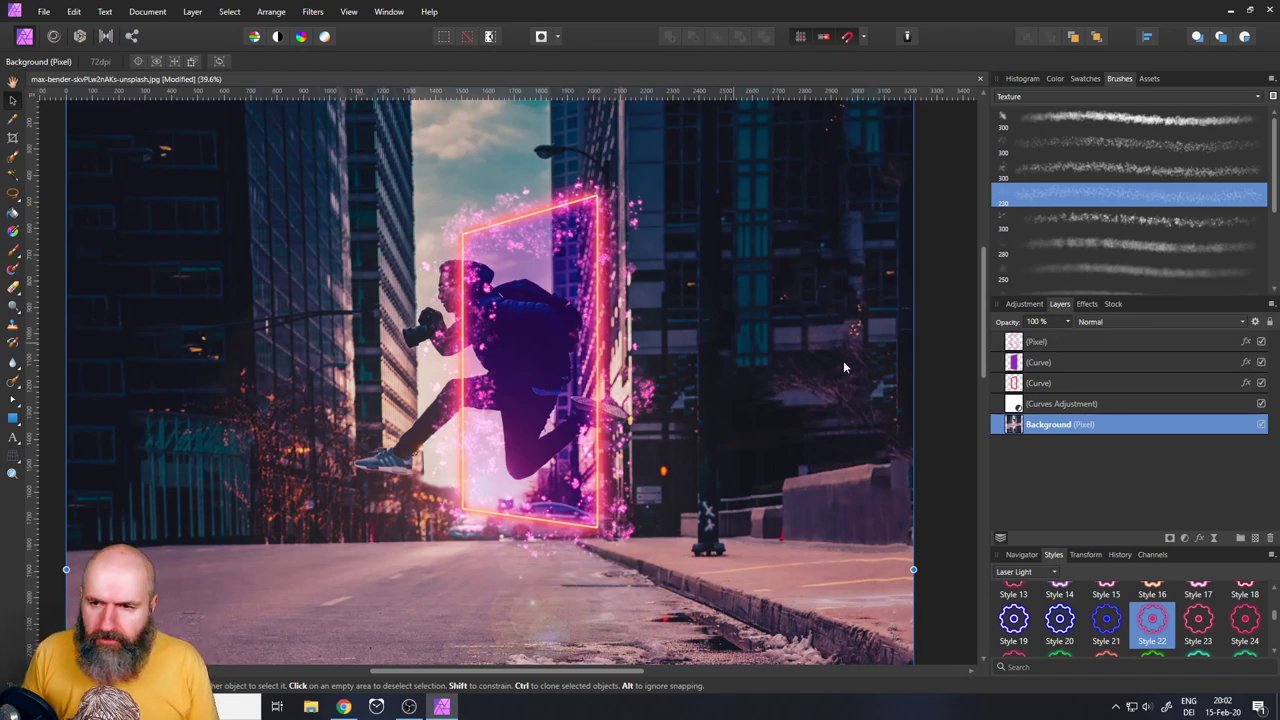
pyautogui.click(1018, 388)
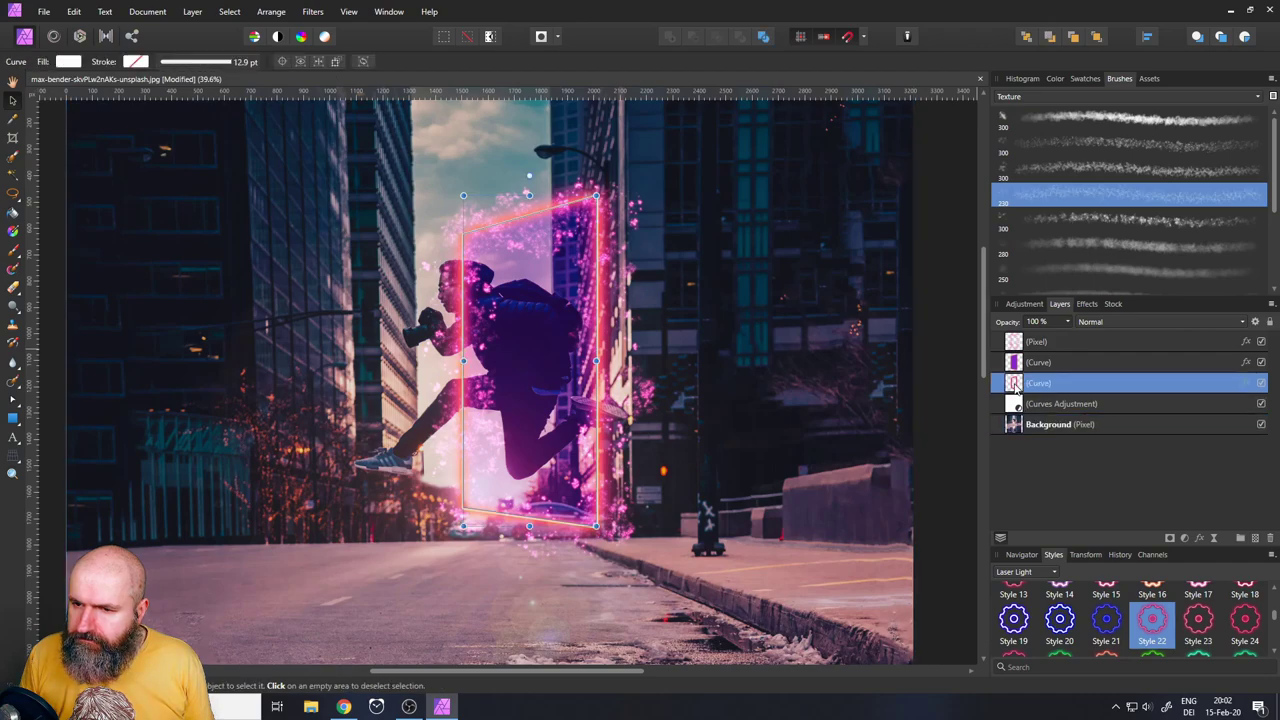
pyautogui.click(1086, 303)
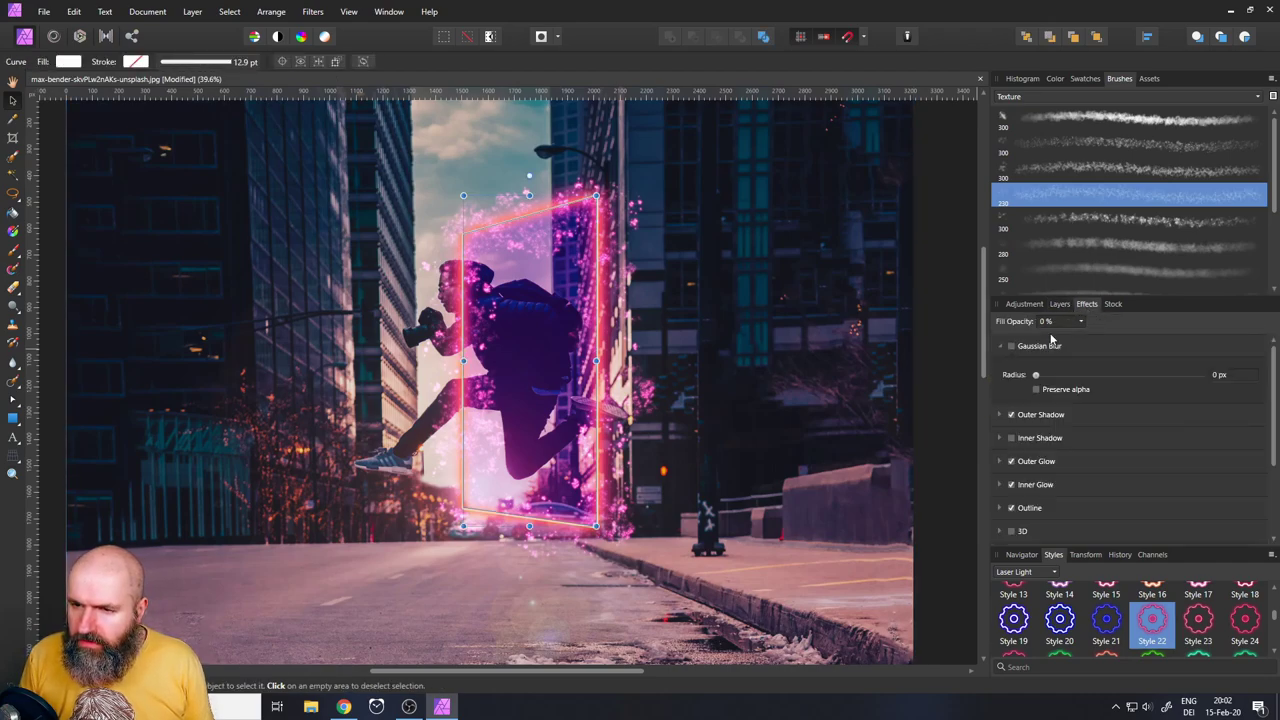
pyautogui.click(1059, 304)
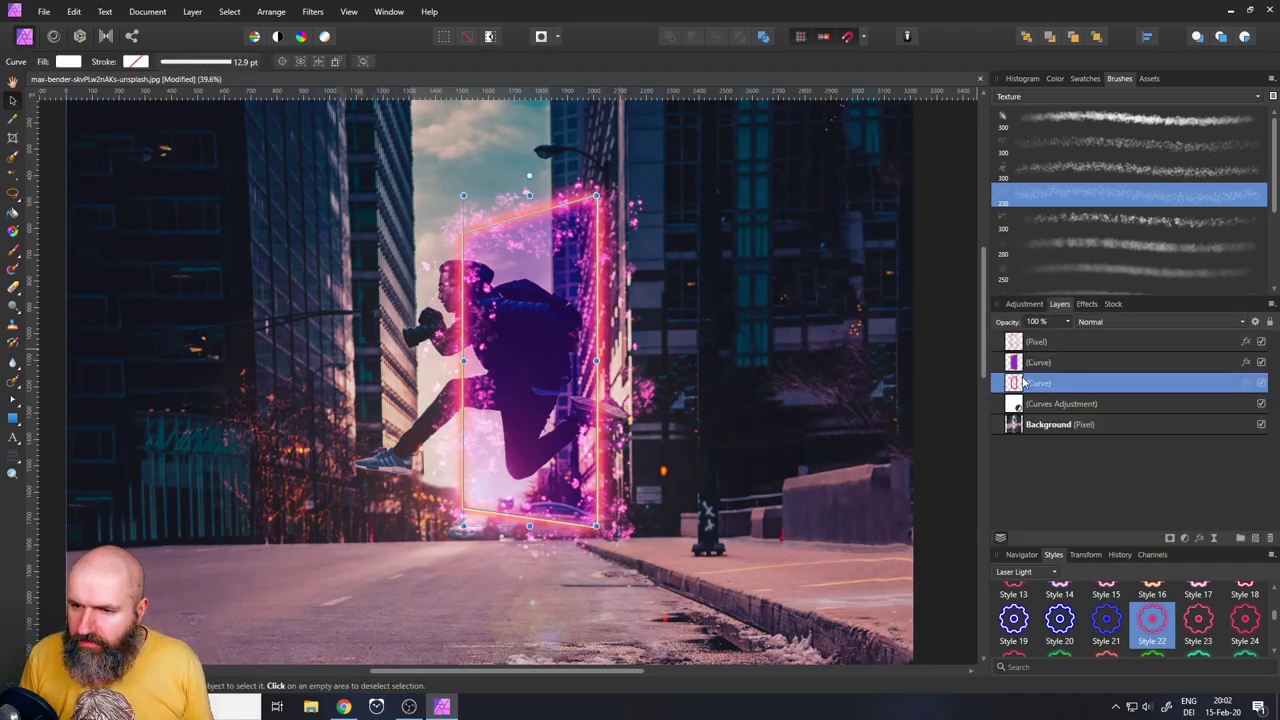
pyautogui.click(1087, 304)
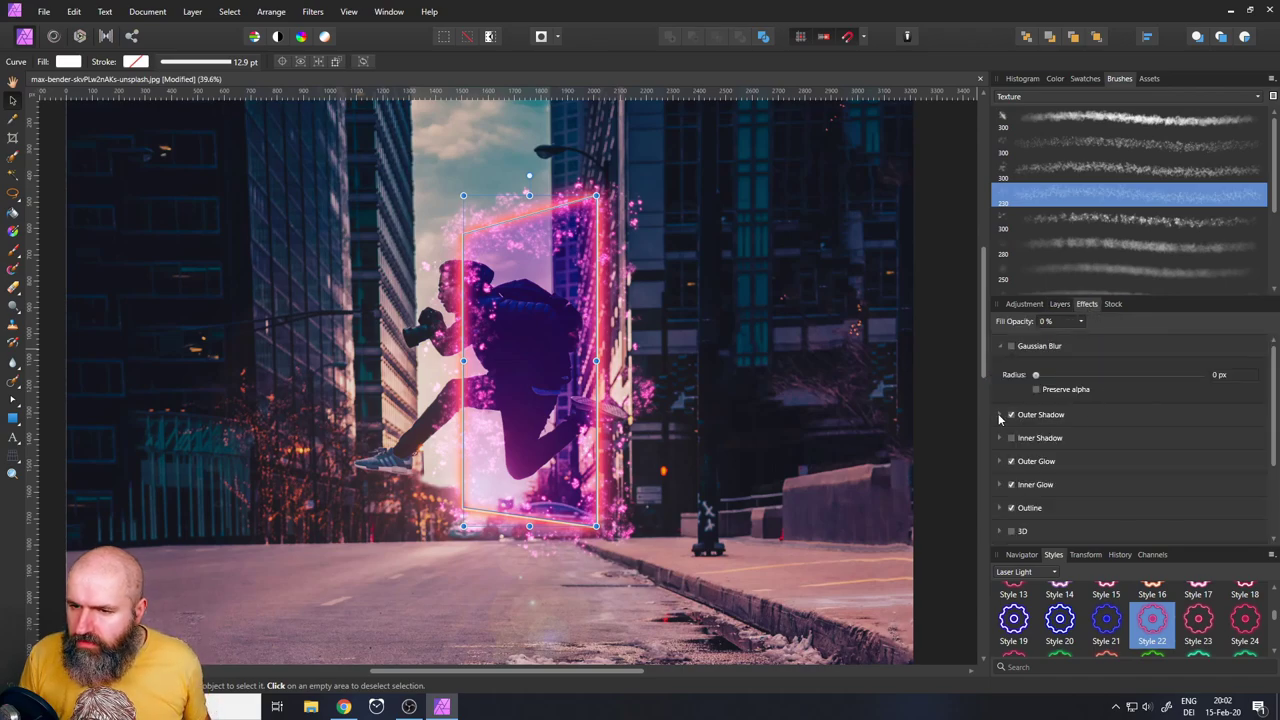
pyautogui.click(1010, 414)
pyautogui.click(1258, 415)
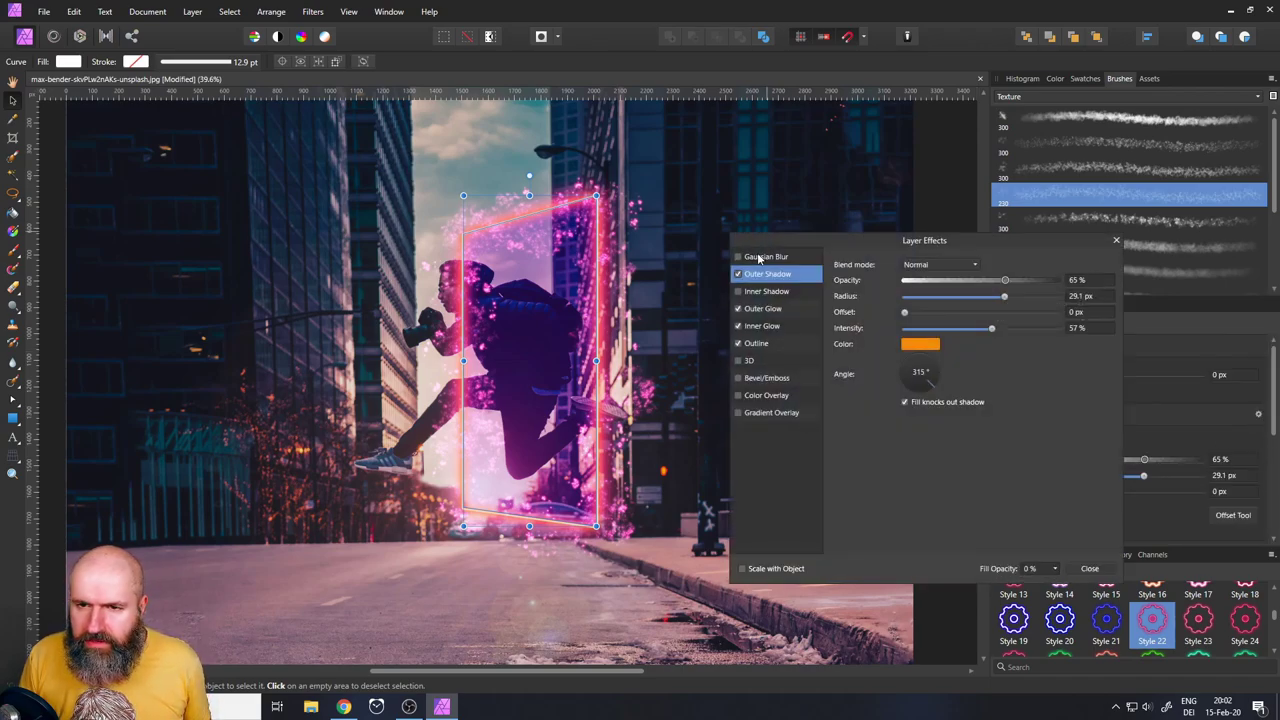
pyautogui.moveTo(774, 237); pyautogui.dragTo(792, 222)
pyautogui.click(922, 324)
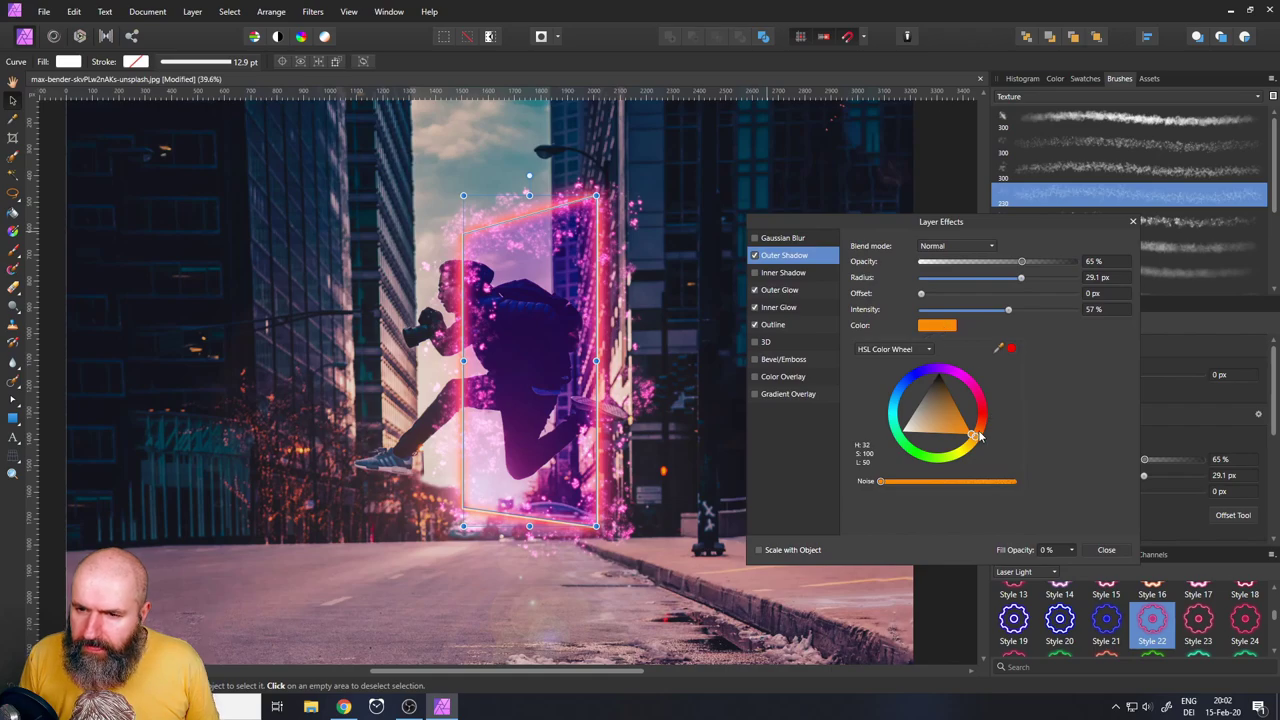
pyautogui.moveTo(977, 441); pyautogui.dragTo(1010, 427)
pyautogui.click(791, 304)
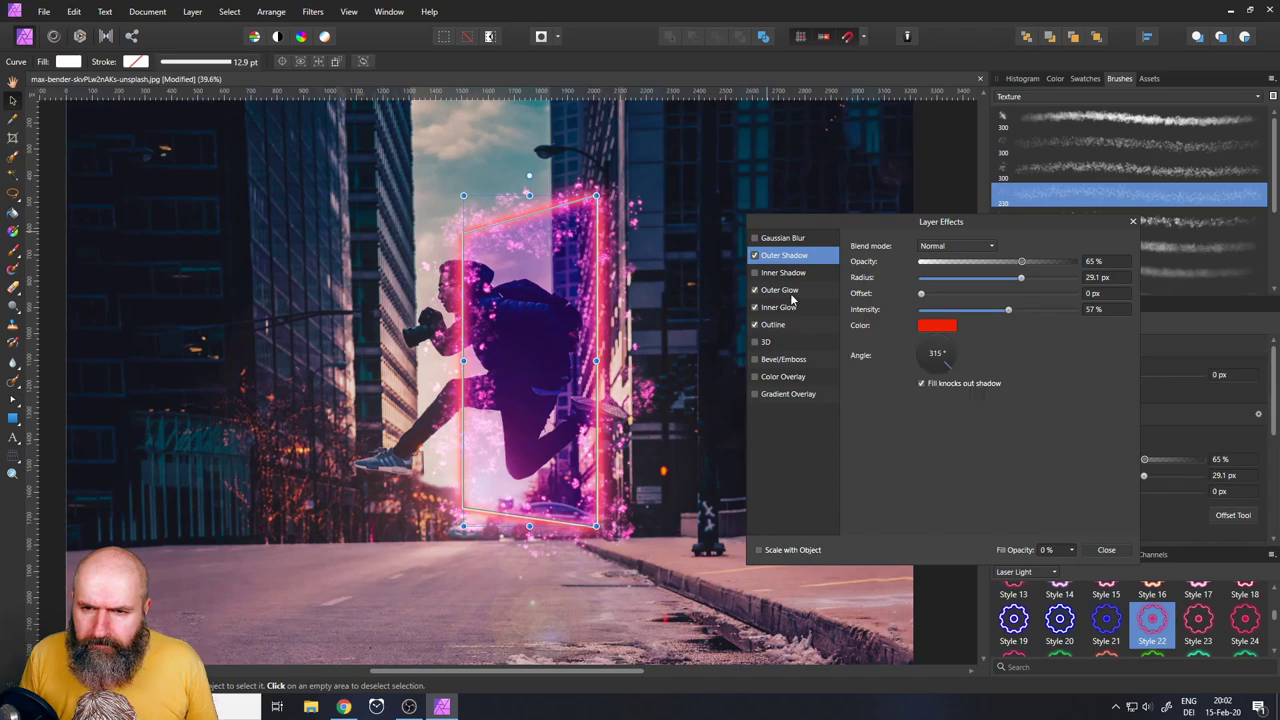
# Check how the inner glow, outer shadow and outline effects each contribute to the frame's look by switching them off and on
pyautogui.click(793, 298)
pyautogui.click(790, 307)
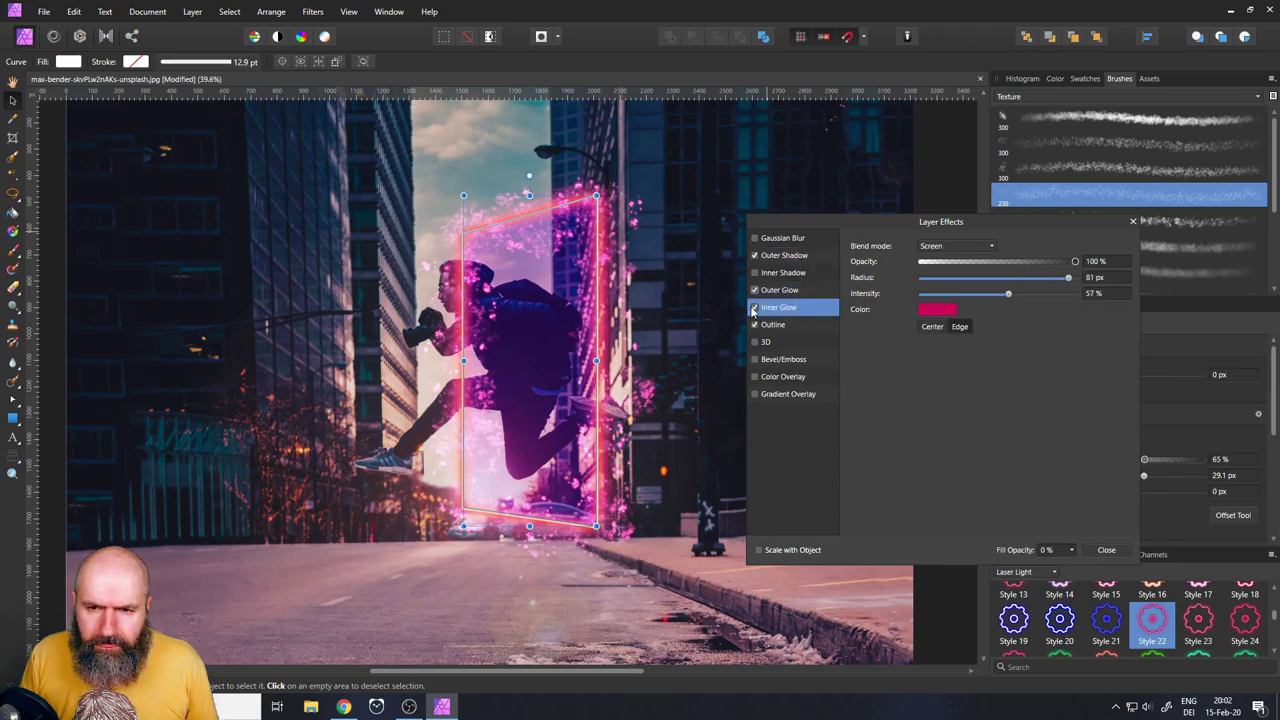
pyautogui.click(754, 308)
pyautogui.click(755, 308)
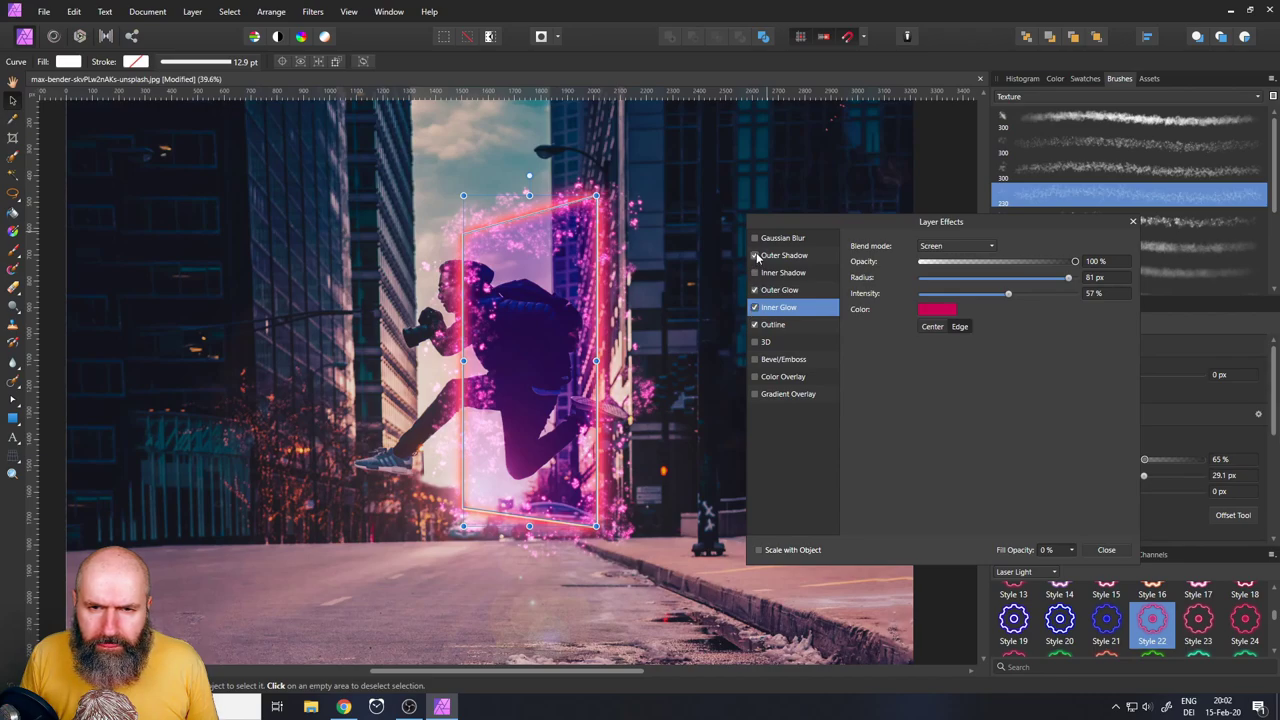
pyautogui.click(756, 256)
pyautogui.click(757, 257)
pyautogui.click(757, 326)
pyautogui.click(757, 326)
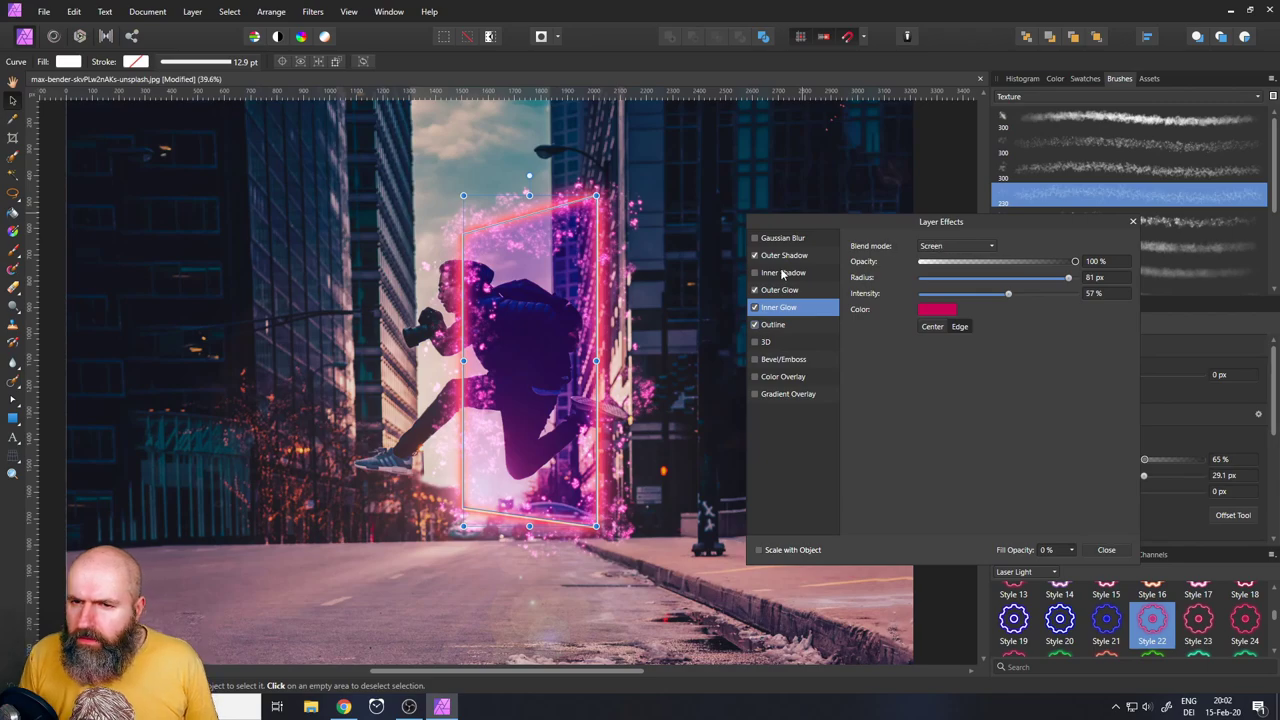
pyautogui.click(1133, 222)
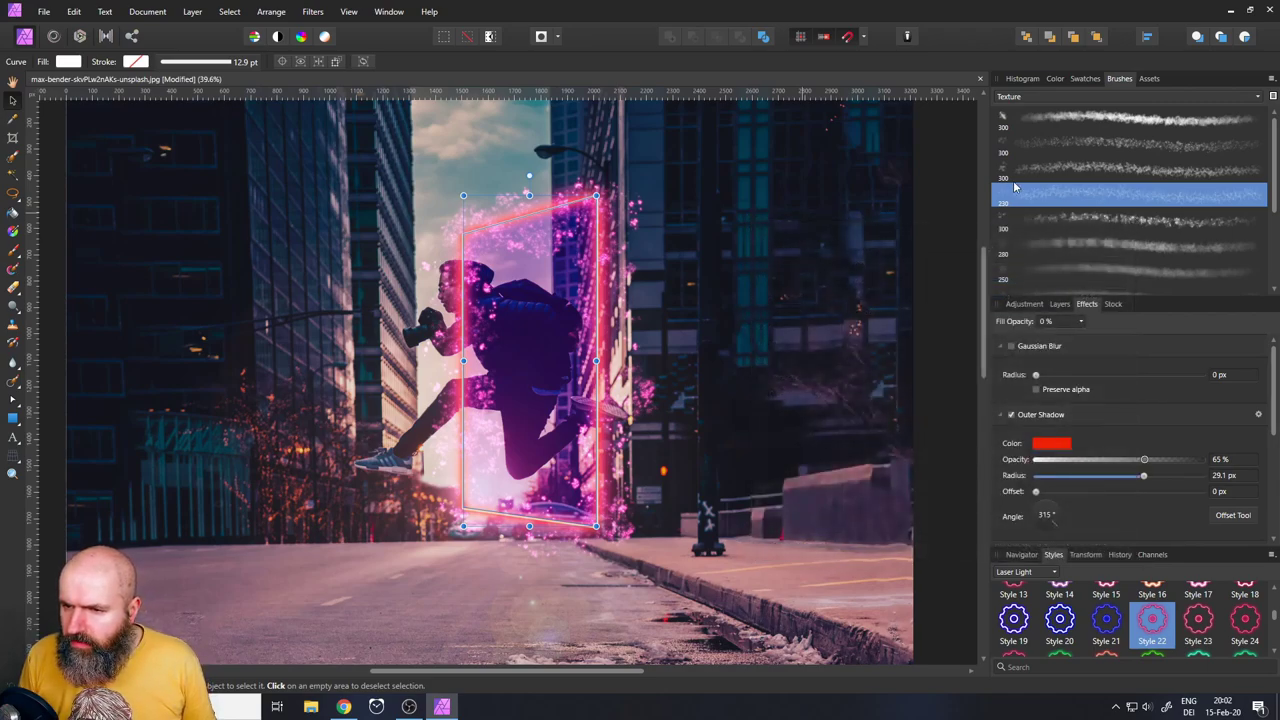
# Compare the image with the sparkle pixel layer and the purple fill curve each hidden and shown
pyautogui.click(1061, 305)
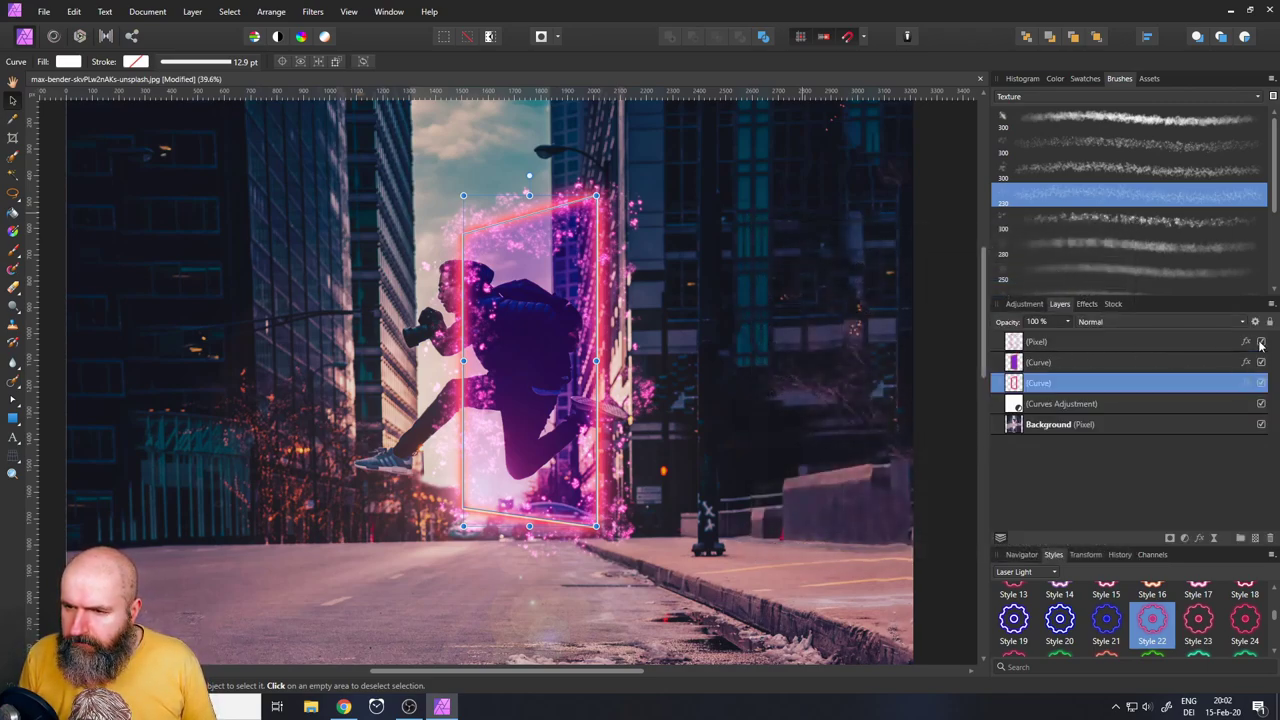
pyautogui.click(1262, 342)
pyautogui.click(1262, 342)
pyautogui.click(1262, 342)
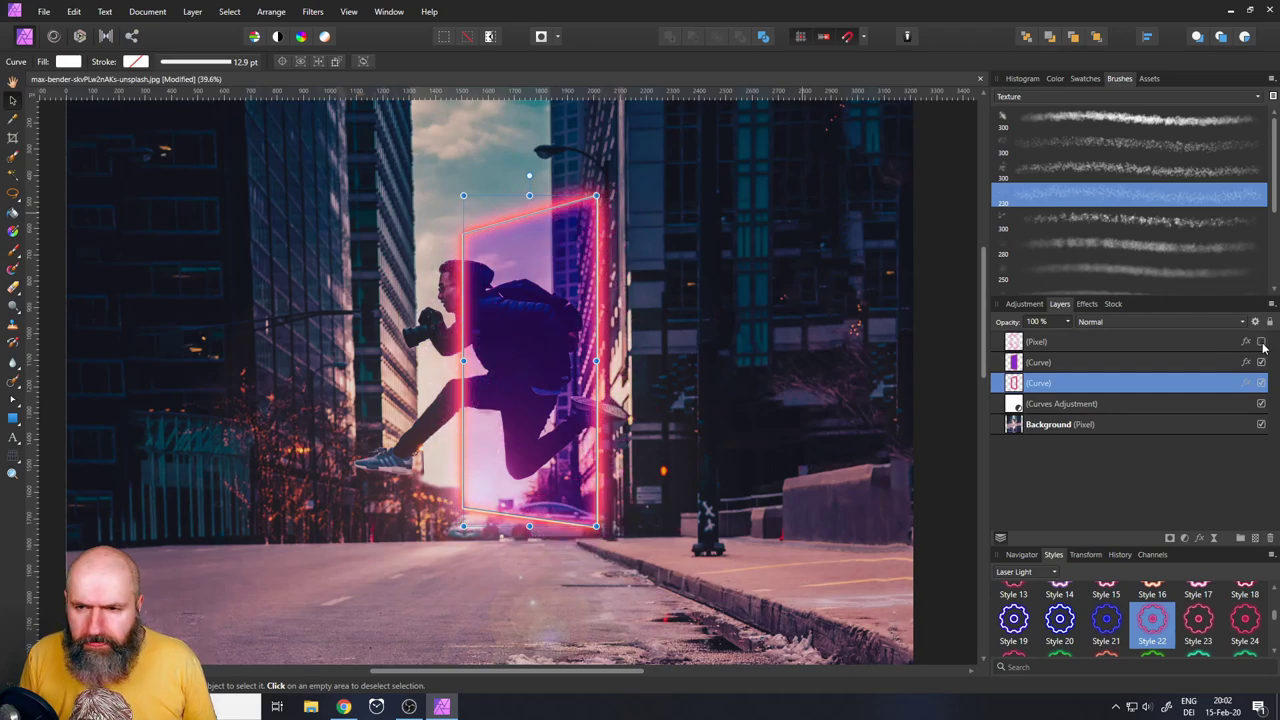
pyautogui.click(1262, 364)
pyautogui.click(1262, 364)
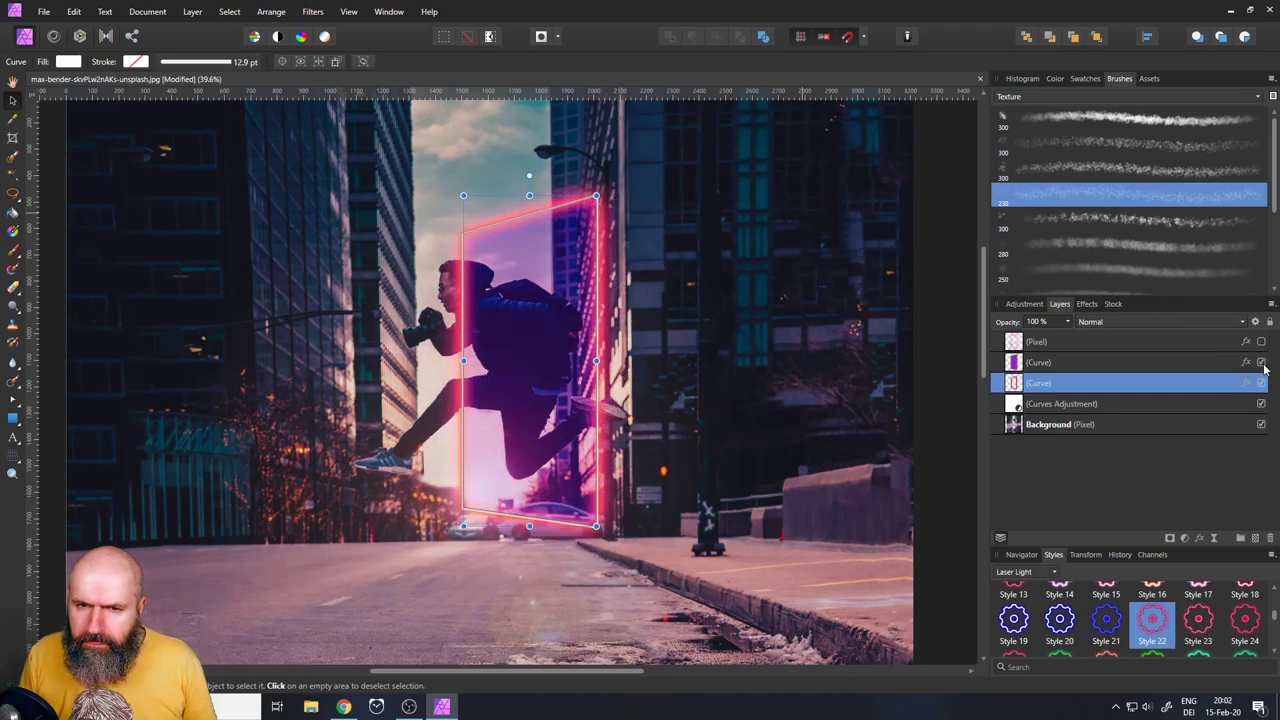
pyautogui.click(1262, 342)
# Move the glowing frame curve above the purple fill curve in the layer stack
pyautogui.click(1013, 364)
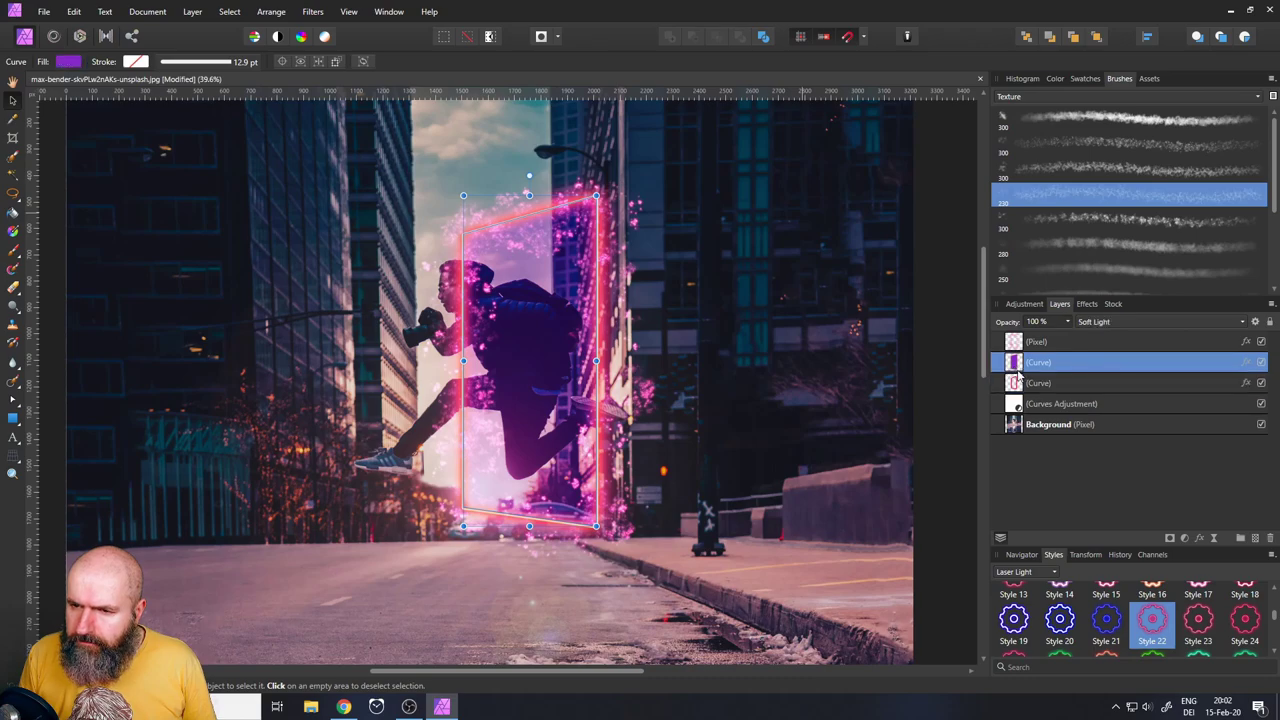
pyautogui.moveTo(1018, 394); pyautogui.dragTo(1013, 367)
pyautogui.click(842, 291)
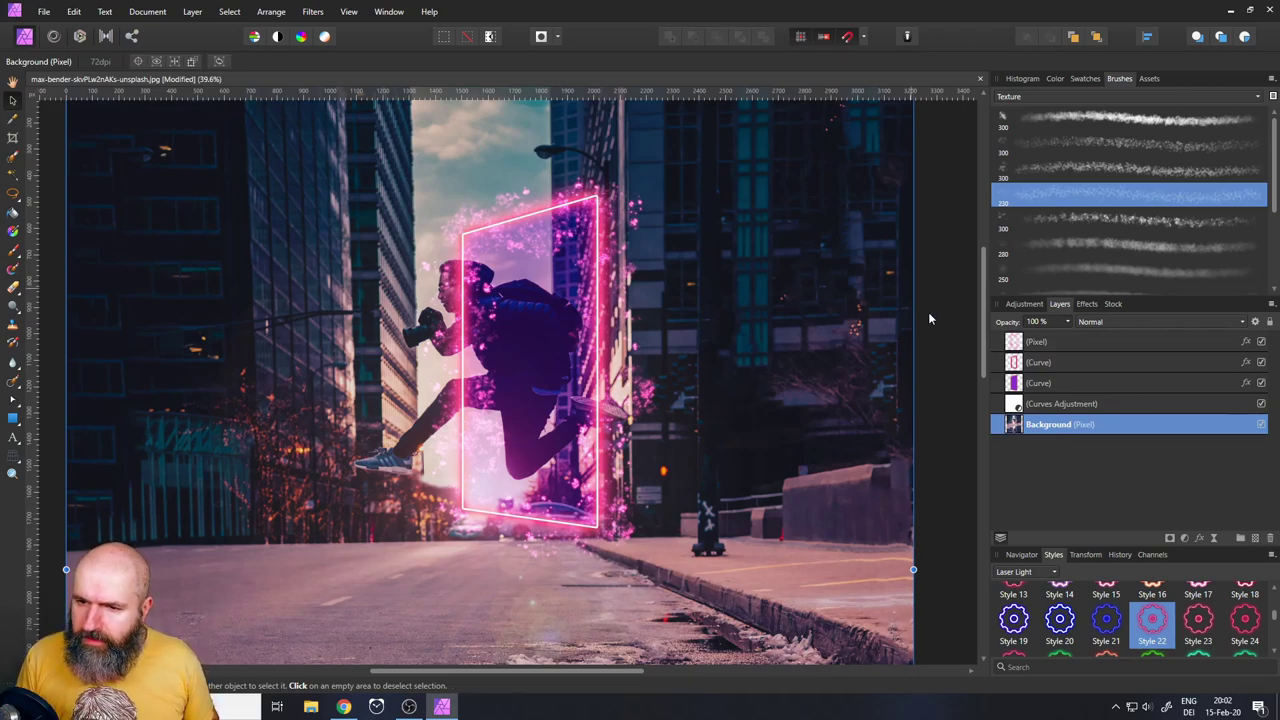
pyautogui.click(1016, 384)
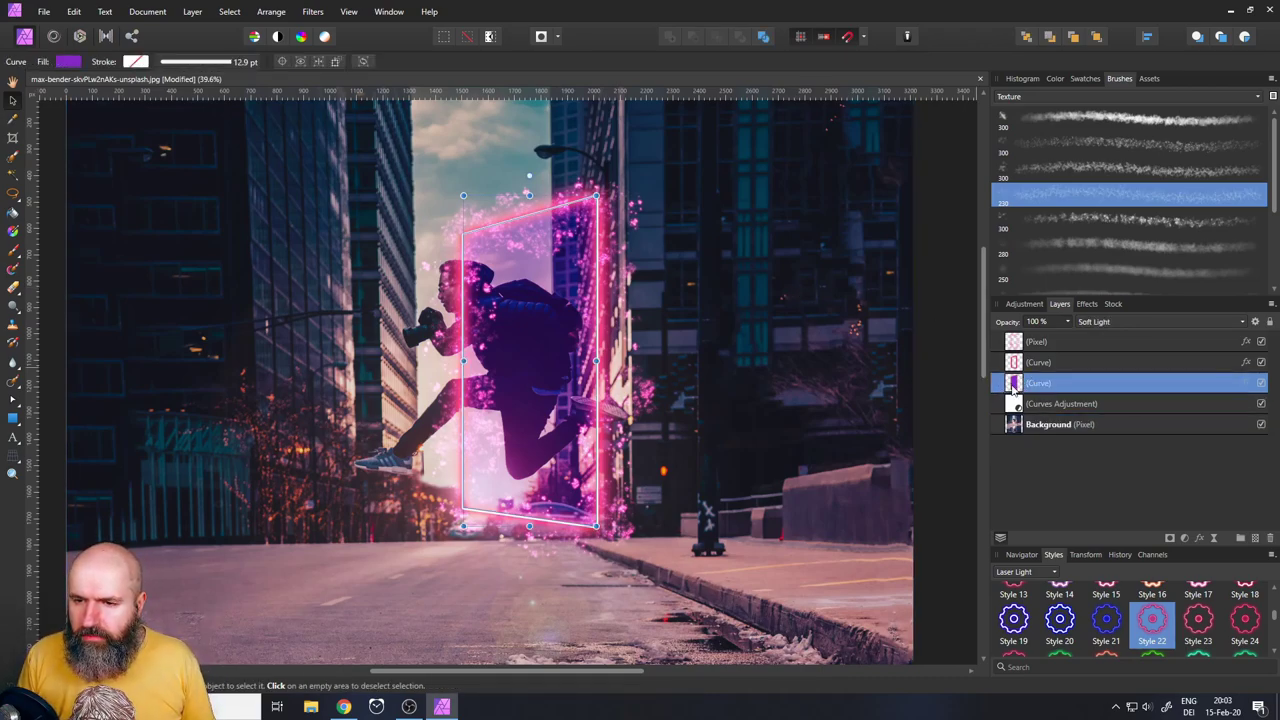
pyautogui.click(791, 336)
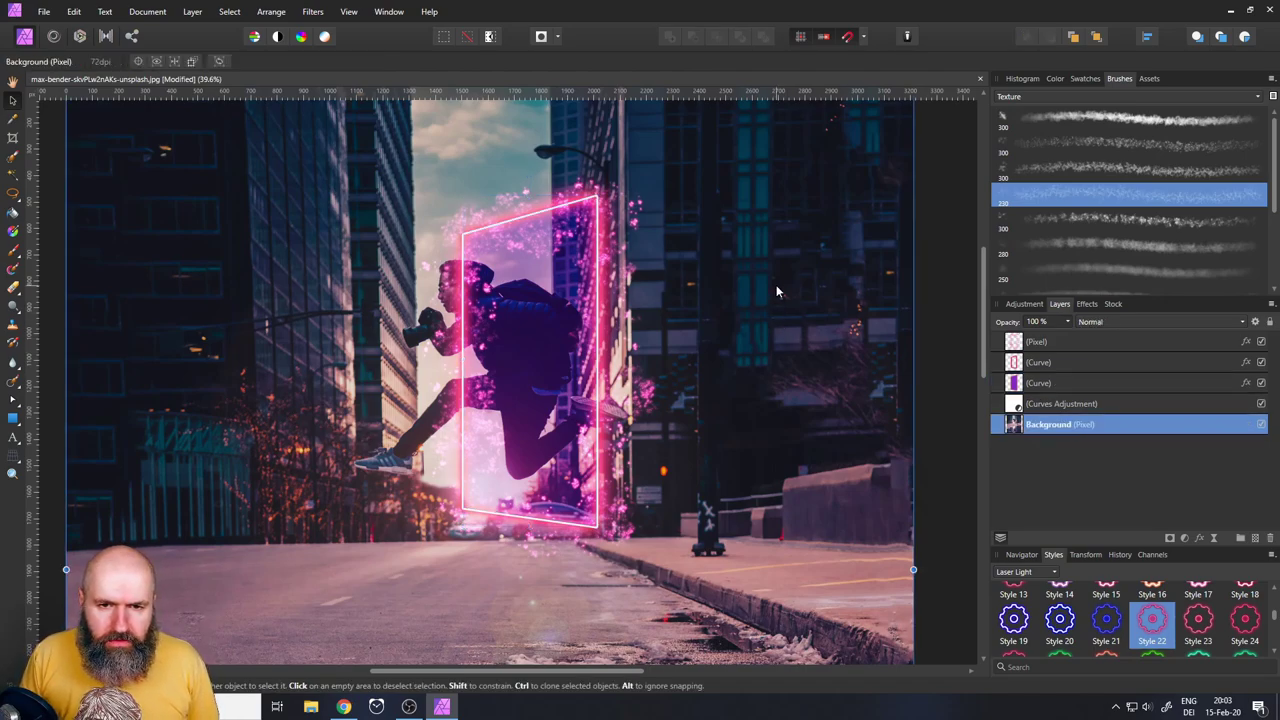
# Group the sparkle pixel layer with the glowing frame curve, leaving the purple fill curve out
pyautogui.click(1016, 386)
pyautogui.keyDown('shift'); pyautogui.click(1014, 343); pyautogui.keyUp('shift')
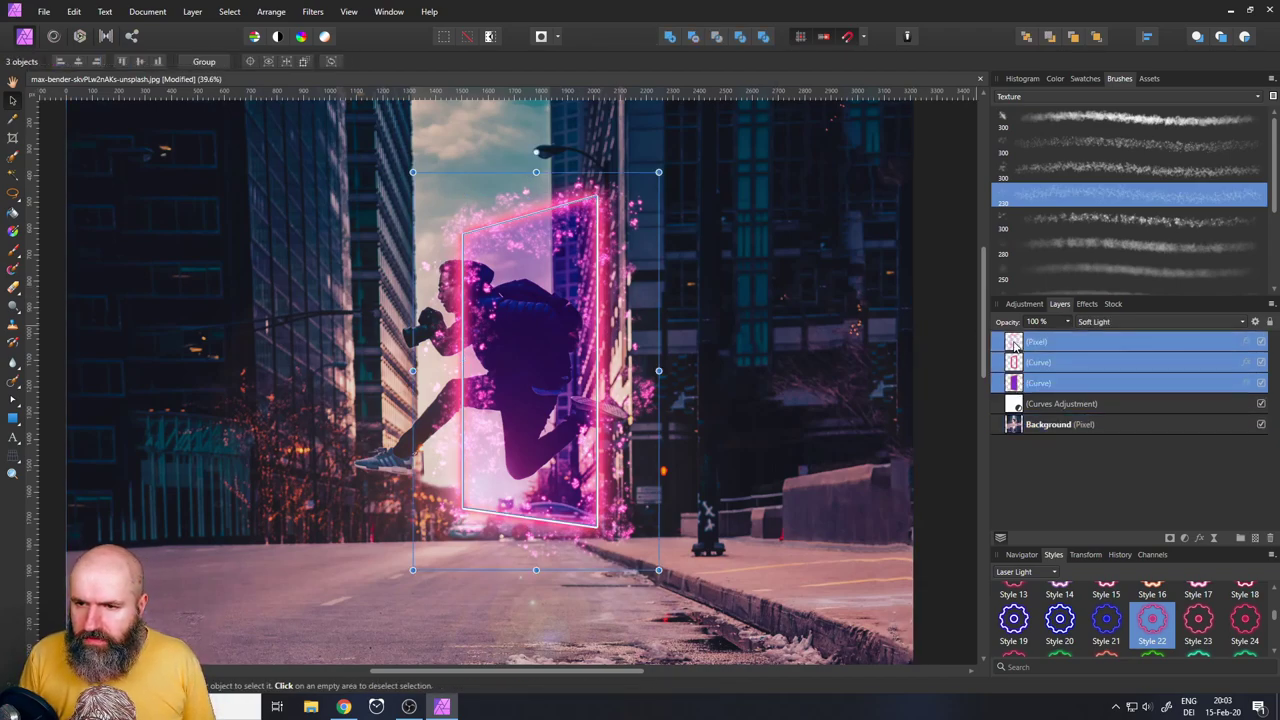
pyautogui.click(1016, 362)
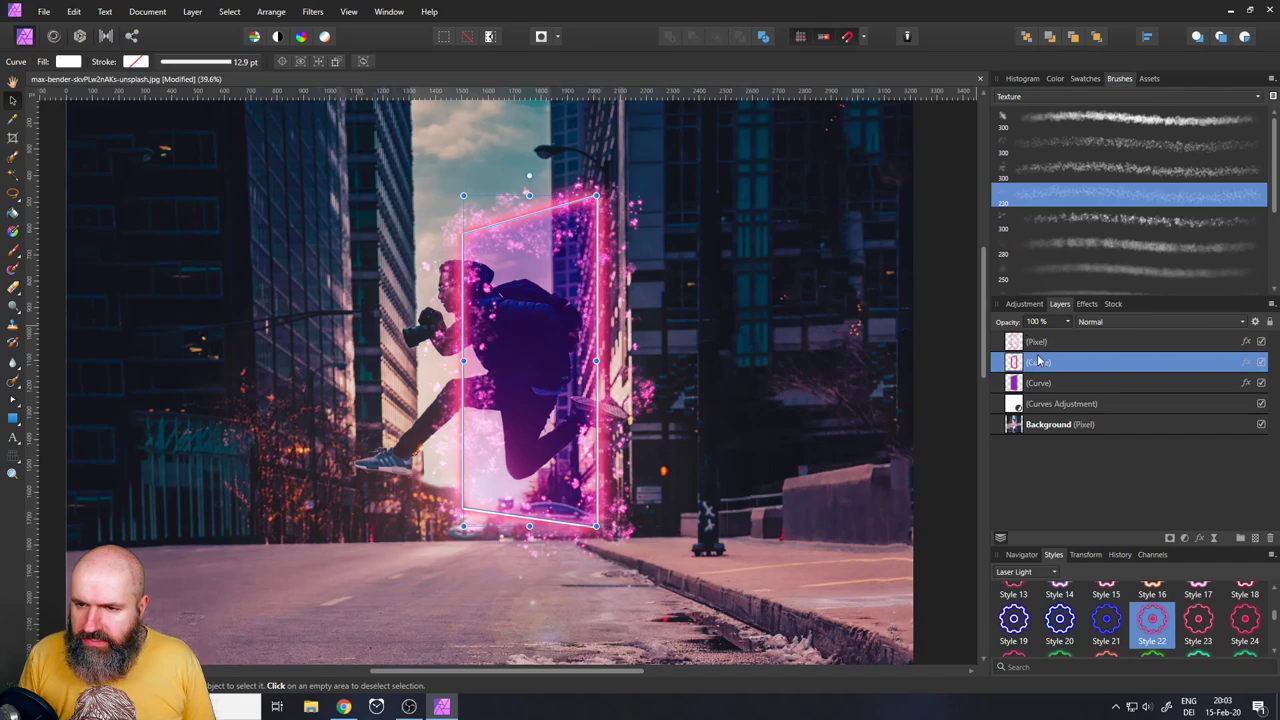
pyautogui.keyDown('shift'); pyautogui.click(1014, 342); pyautogui.keyUp('shift')
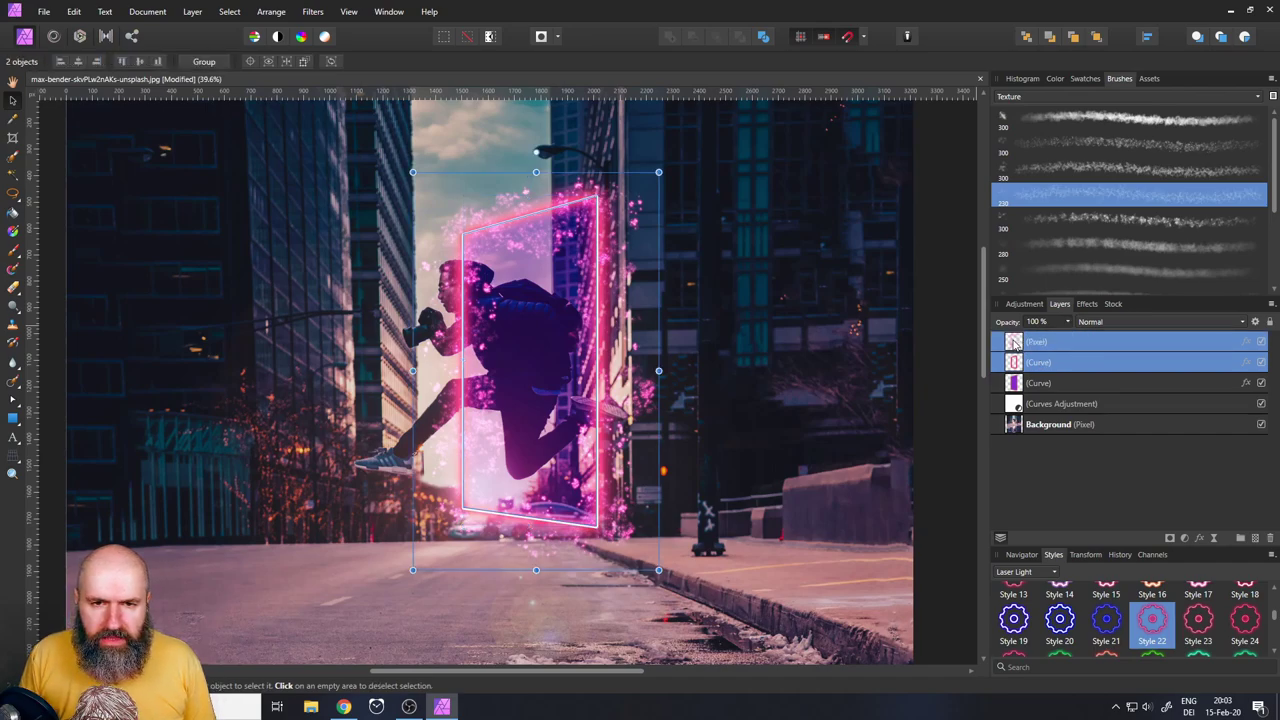
pyautogui.hotkey('ctrl', 'g')
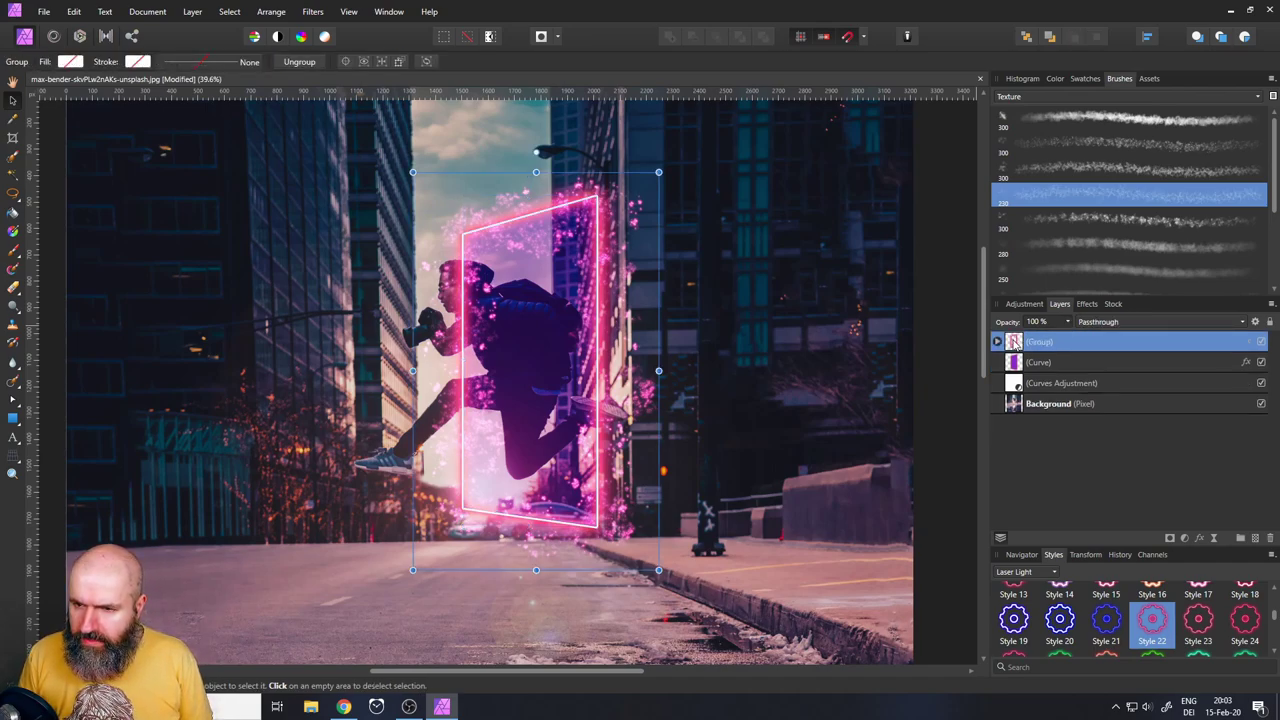
pyautogui.rightClick(1014, 342)
pyautogui.click(878, 455)
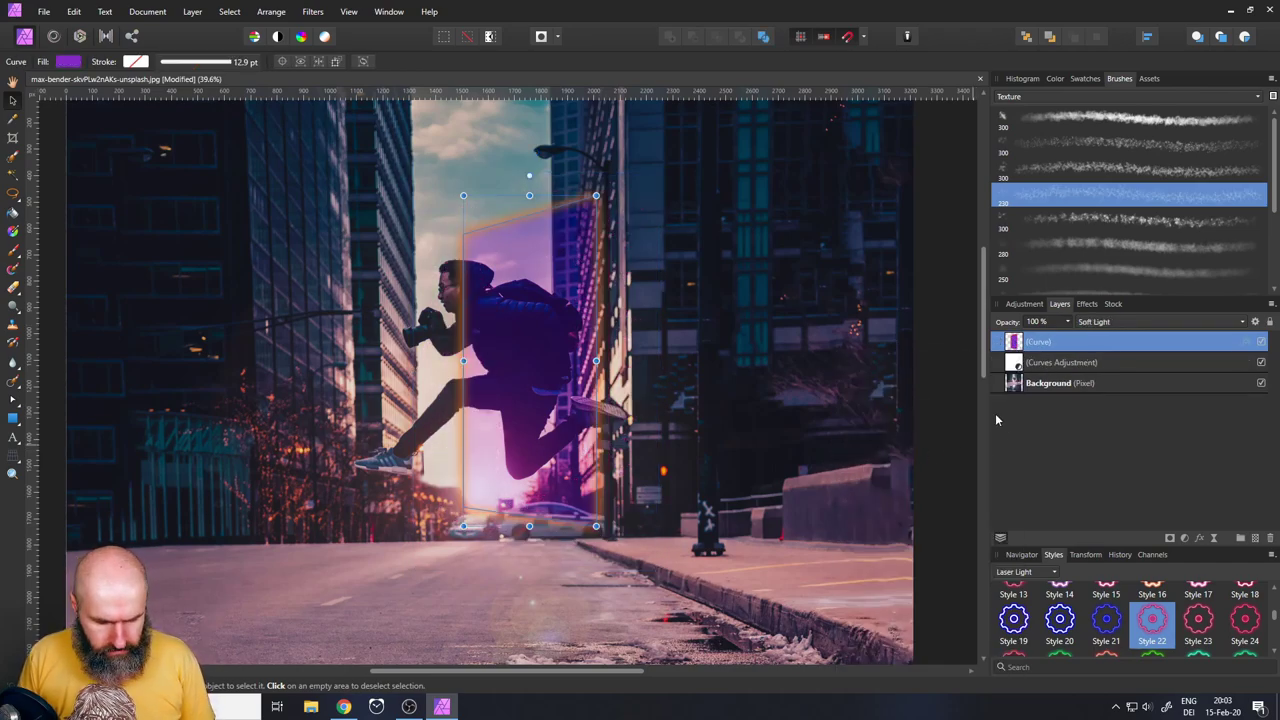
pyautogui.hotkey('ctrl', 'z')
# Duplicate the frame-and-sparkle group and hide the lower original as a backup
pyautogui.rightClick(1015, 344)
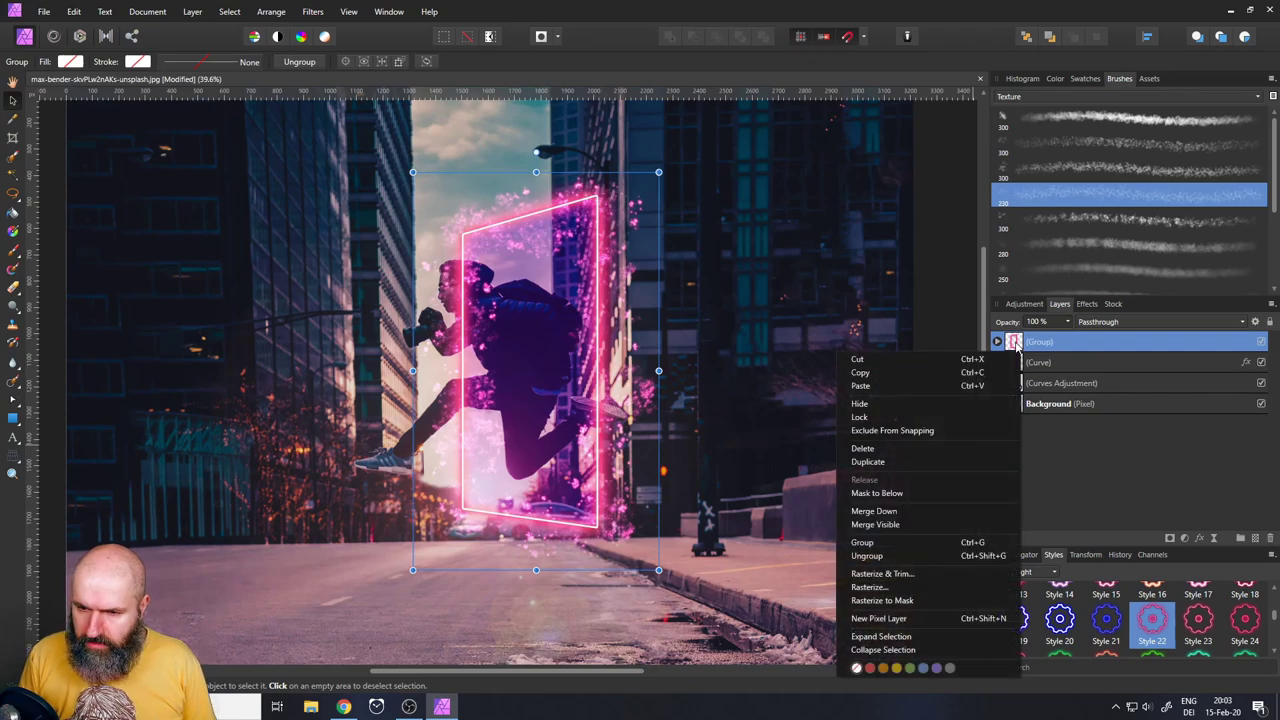
pyautogui.click(923, 463)
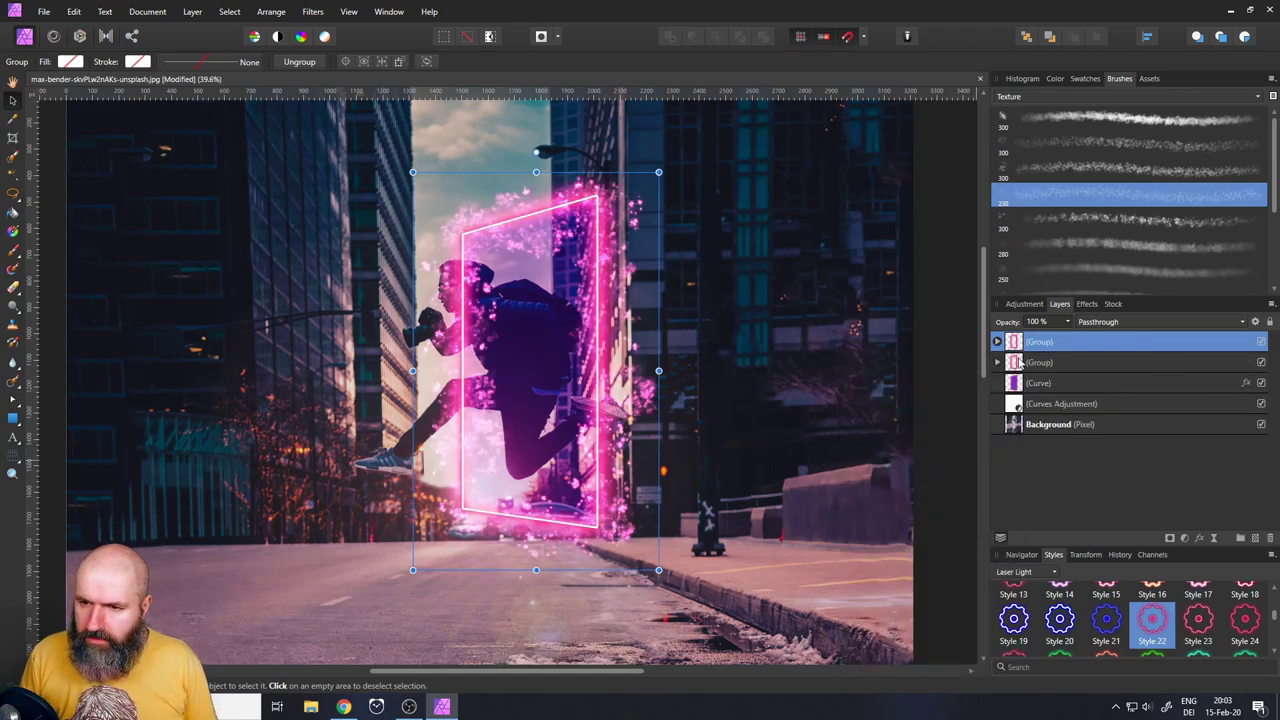
pyautogui.click(1261, 363)
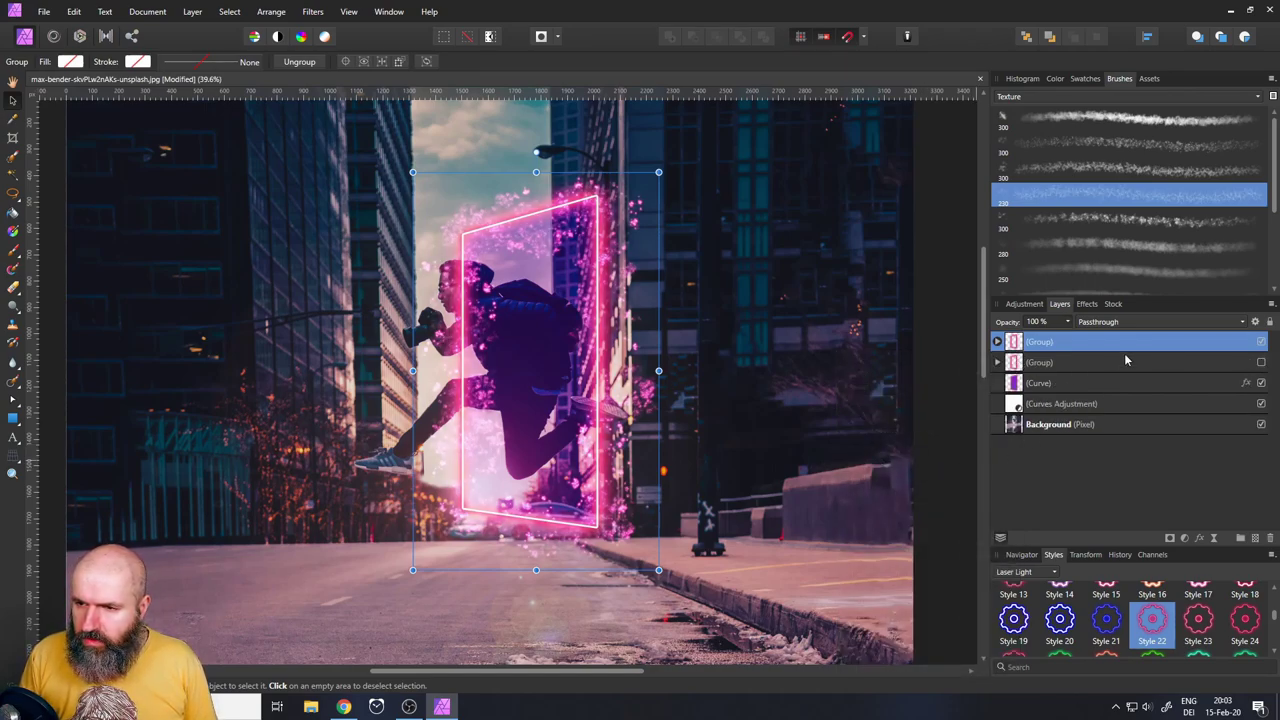
# Rasterize the visible duplicate group into a pixel layer and set its blend mode to Screen
pyautogui.rightClick(1017, 345)
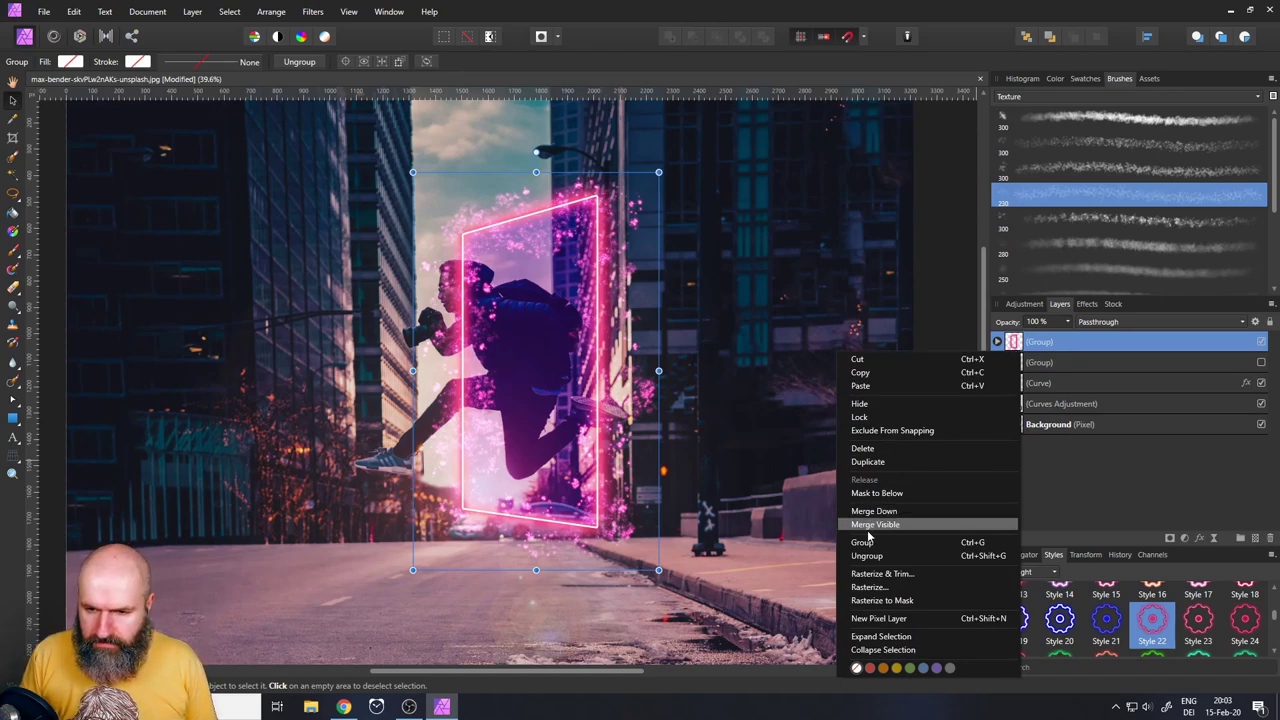
pyautogui.click(910, 587)
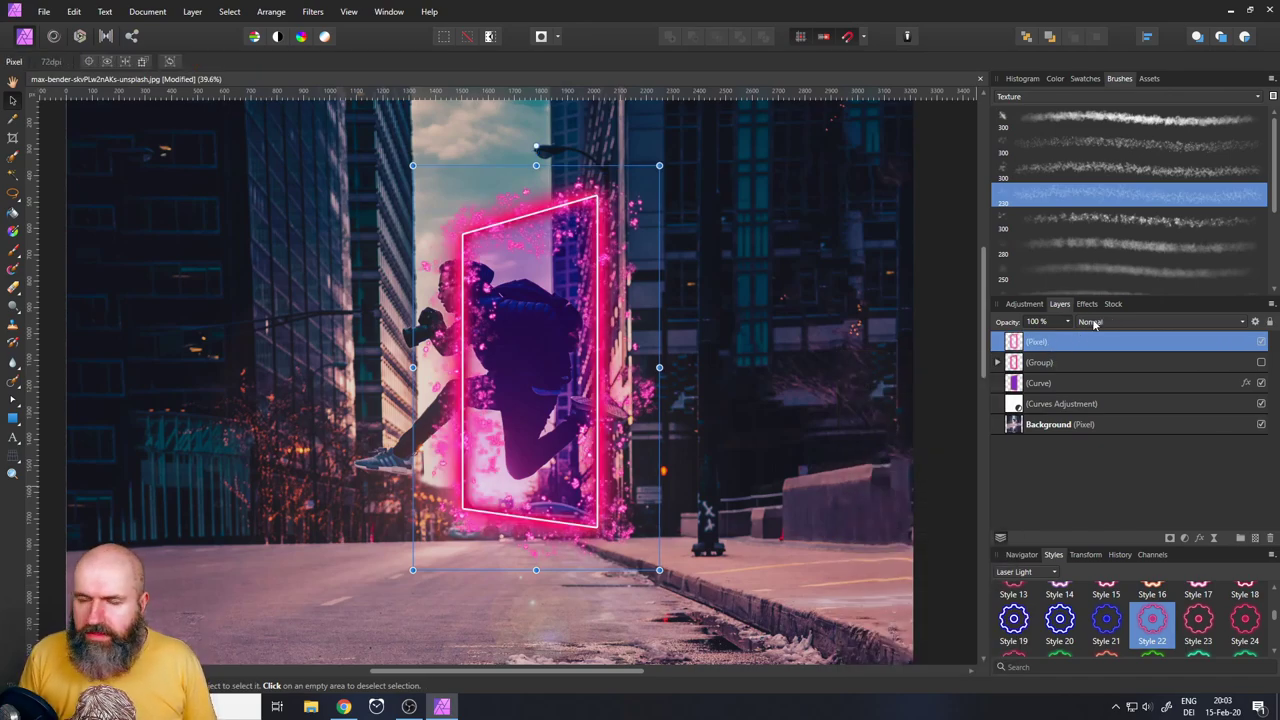
pyautogui.click(1094, 322)
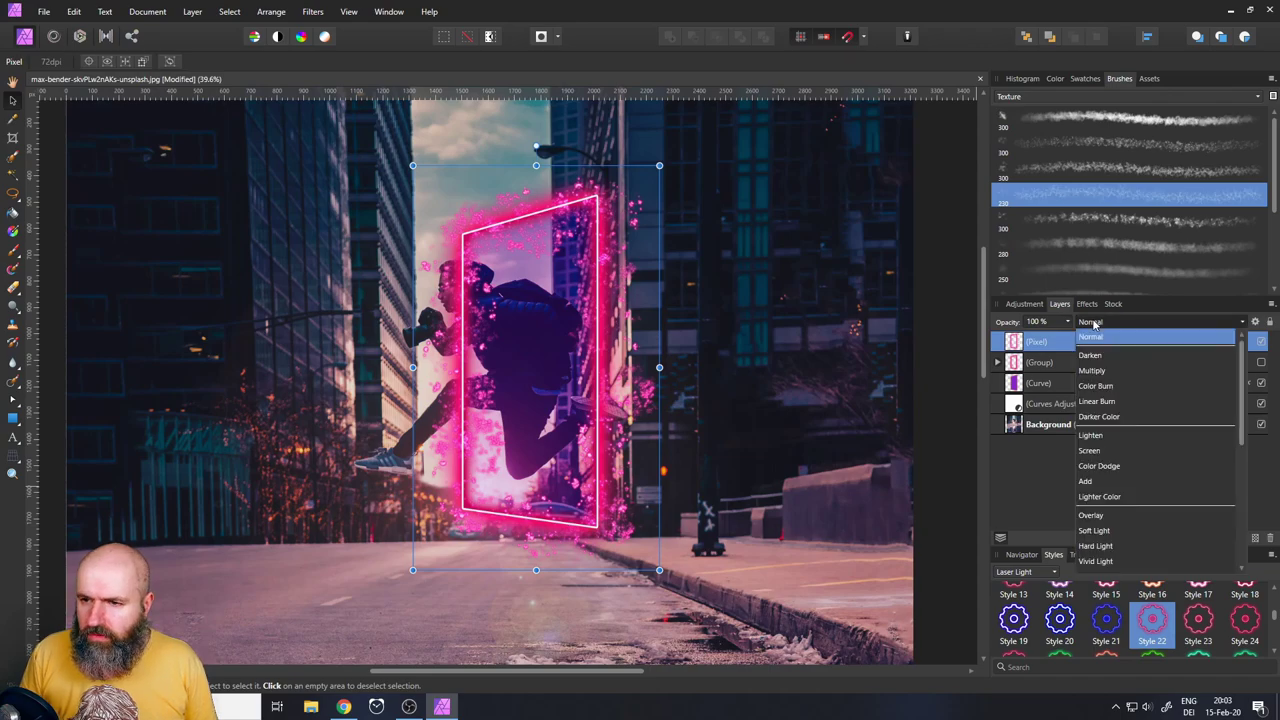
pyautogui.click(1090, 451)
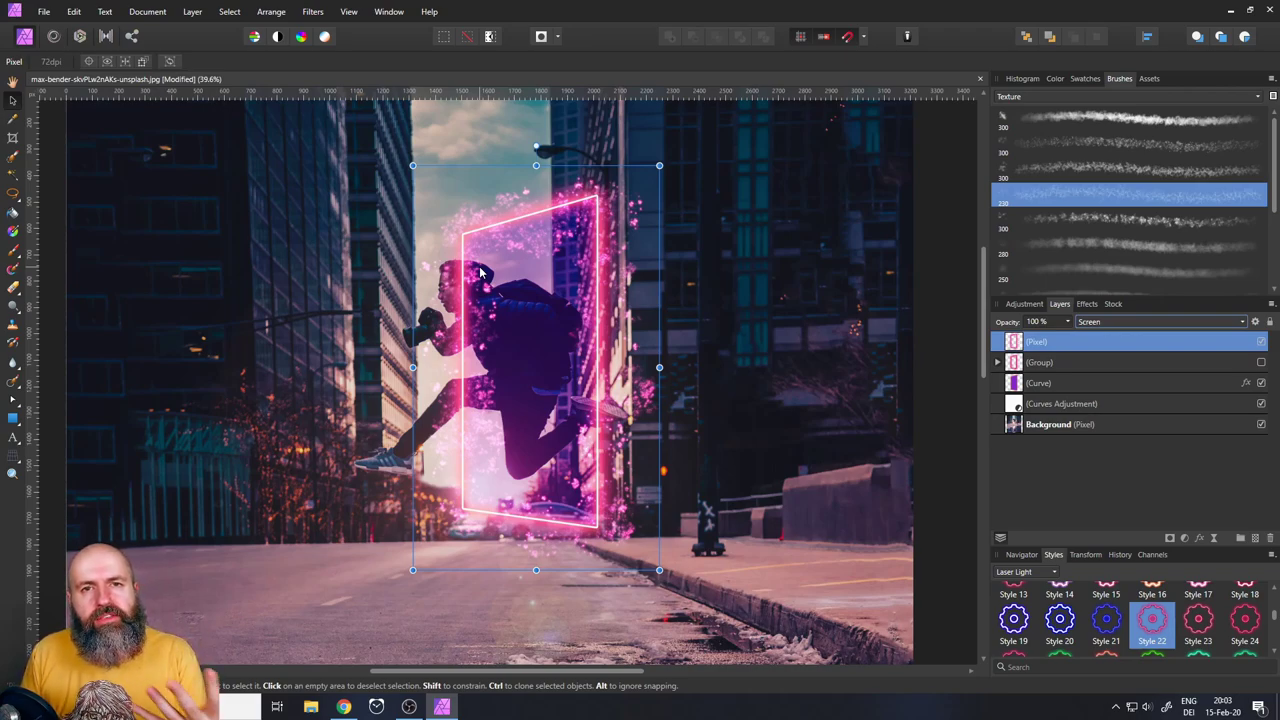
# Add a mask to the rasterized frame layer and hide the purple fill curve
pyautogui.click(1170, 539)
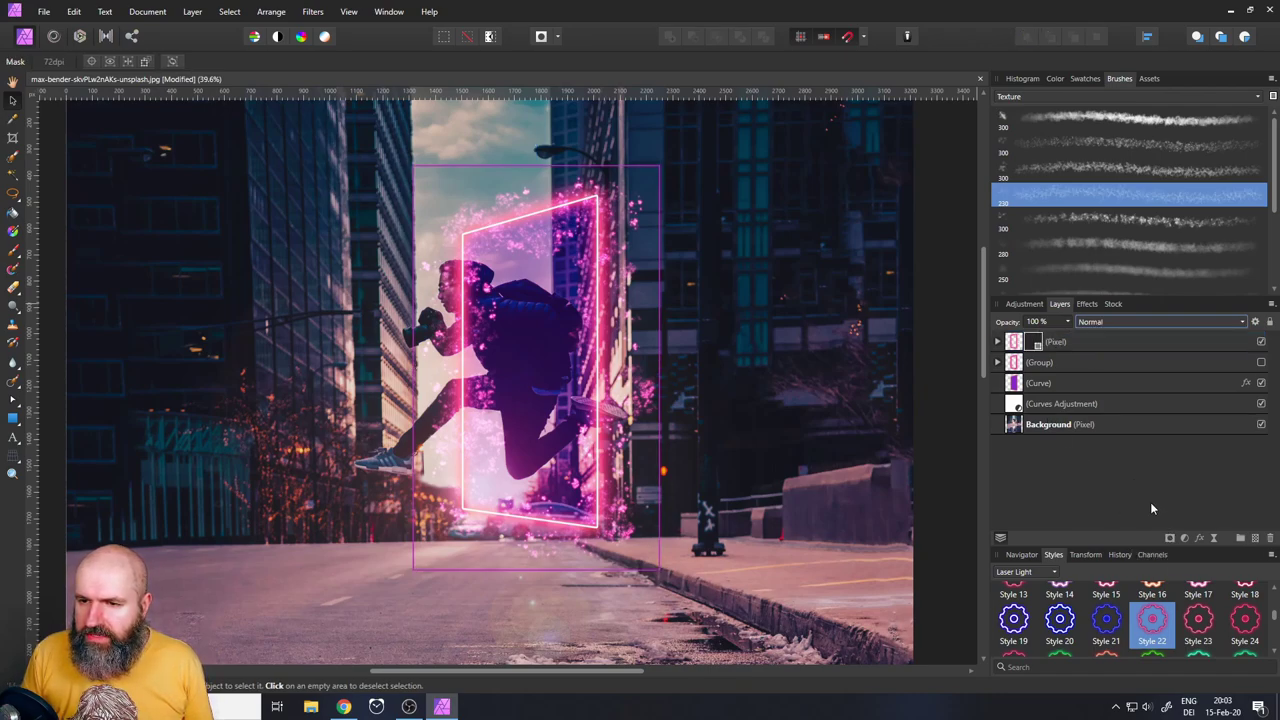
pyautogui.click(997, 341)
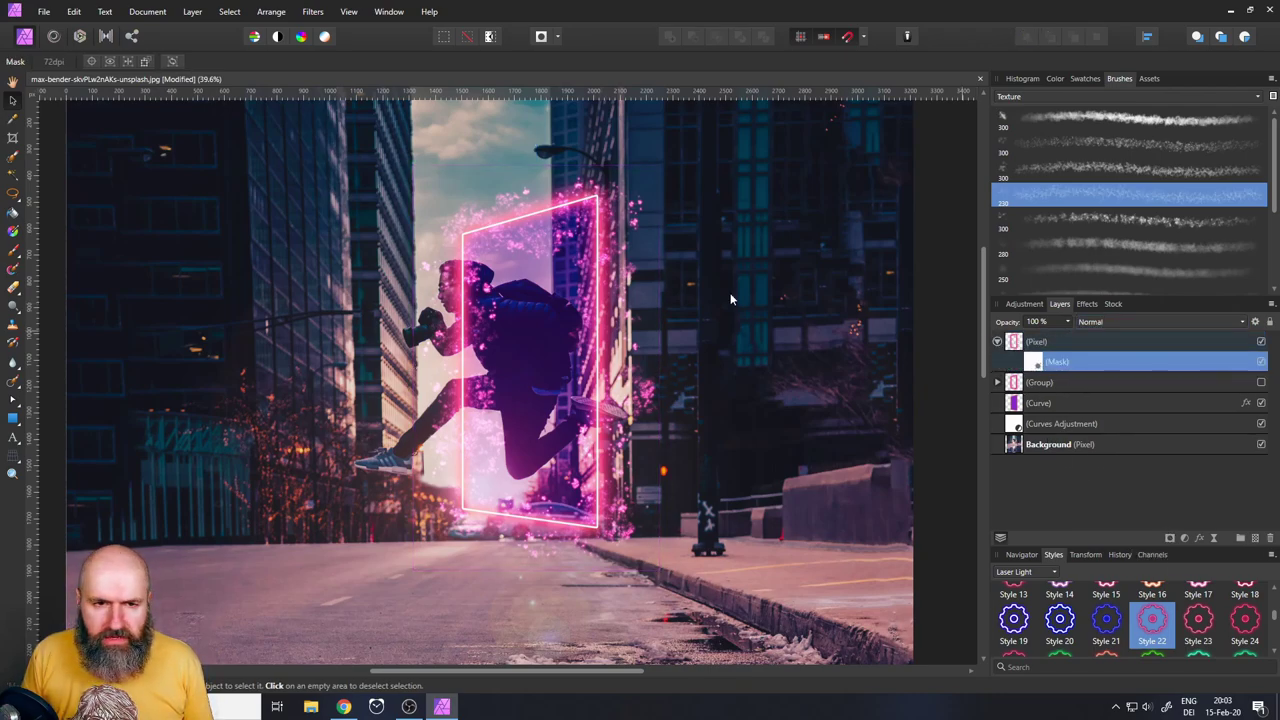
pyautogui.click(1261, 403)
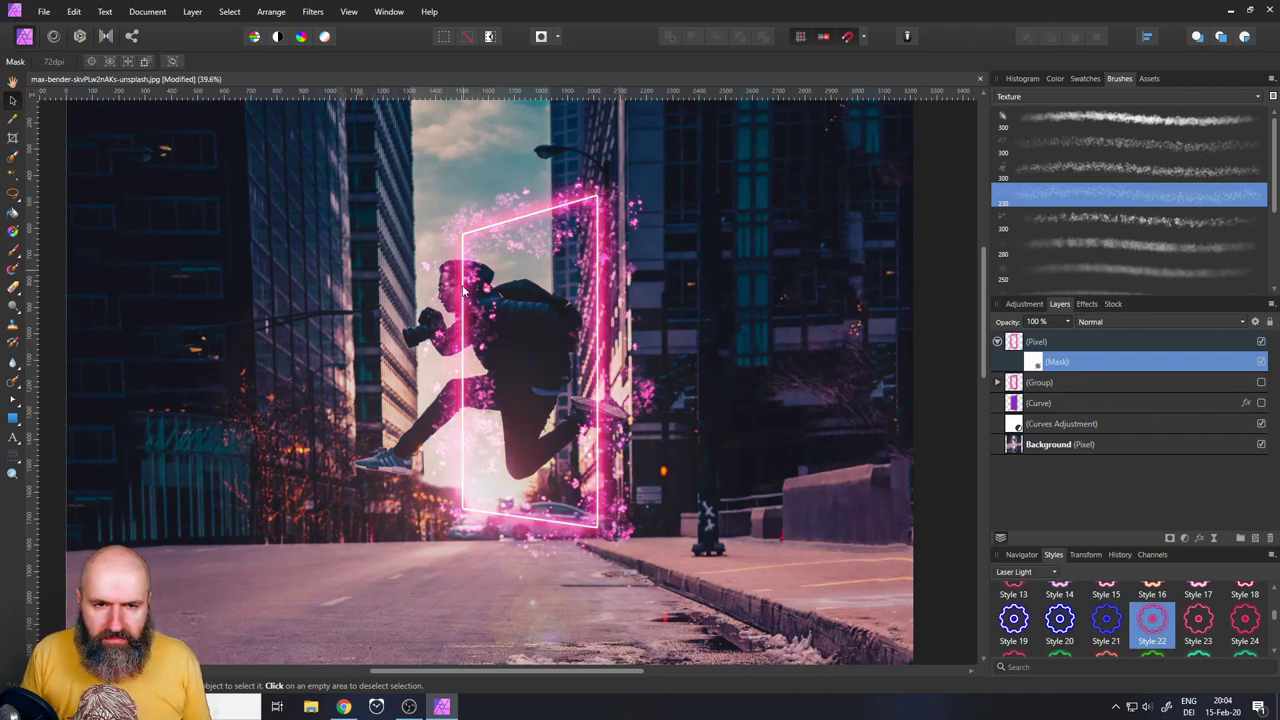
pyautogui.scroll(5, 404, 296)
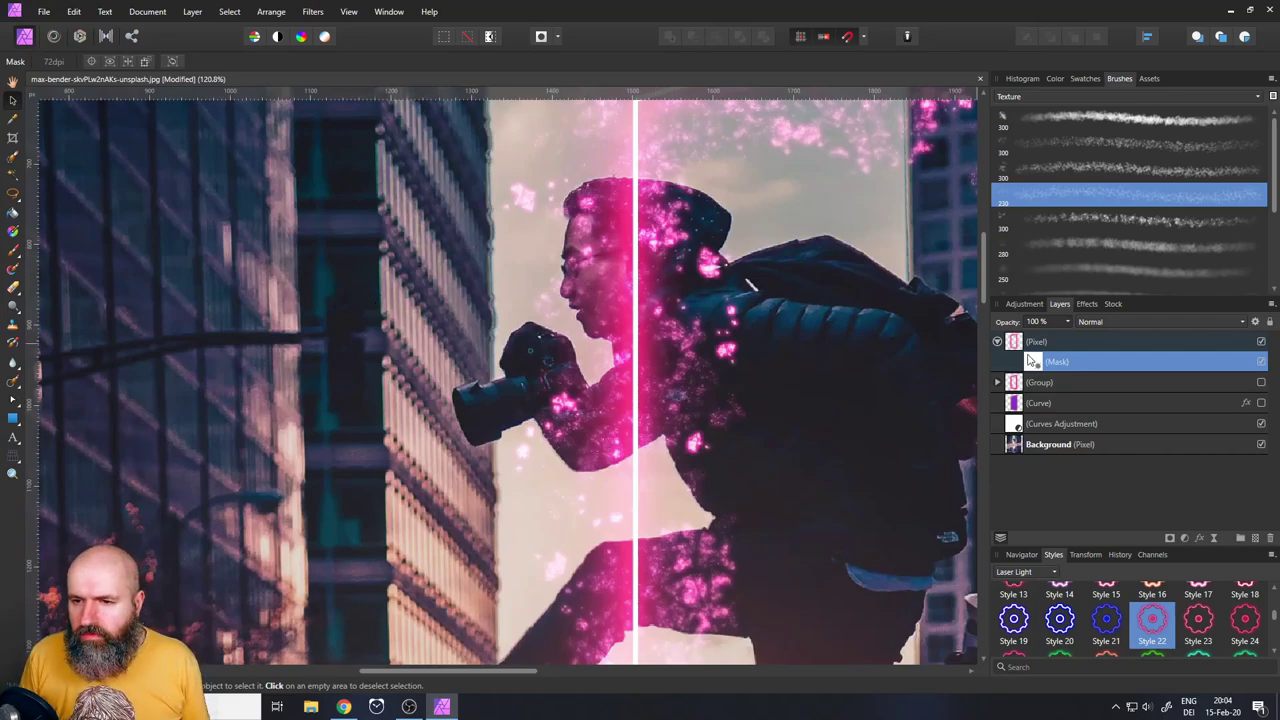
# Choose the soft round 32 px brush from the Basic category for painting on the frame layer's mask
pyautogui.click(14, 251)
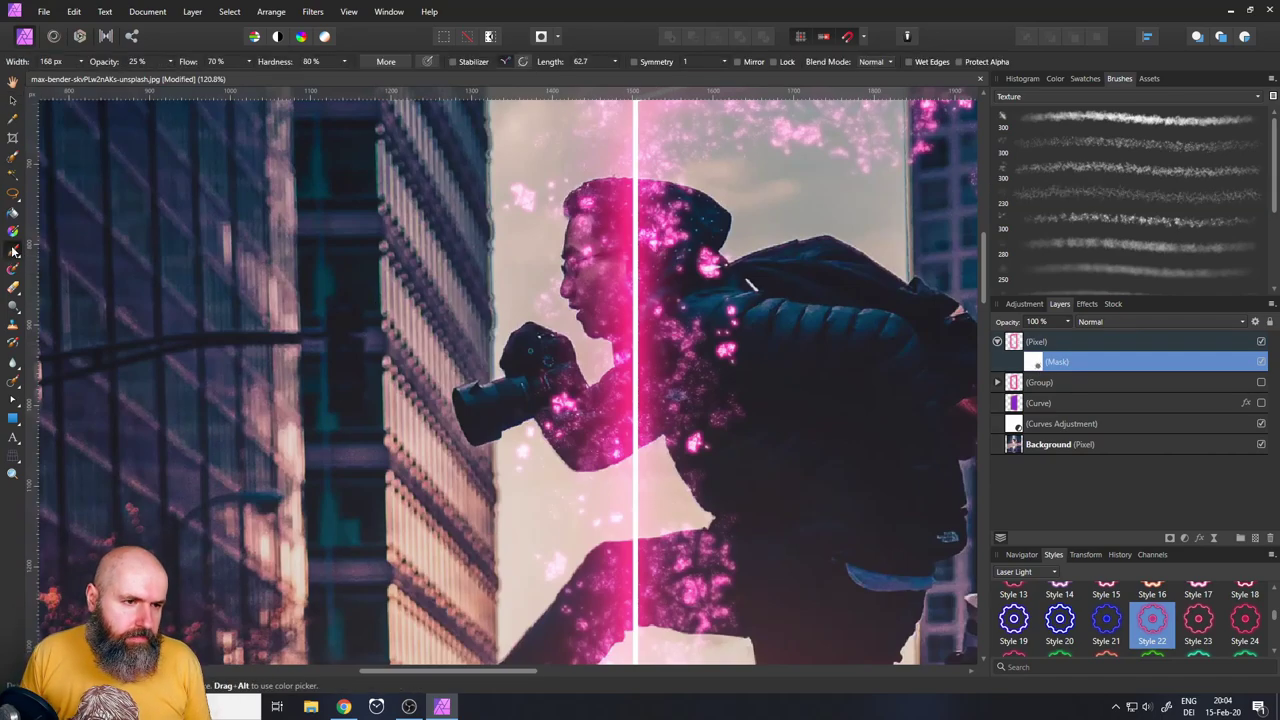
pyautogui.click(1084, 96)
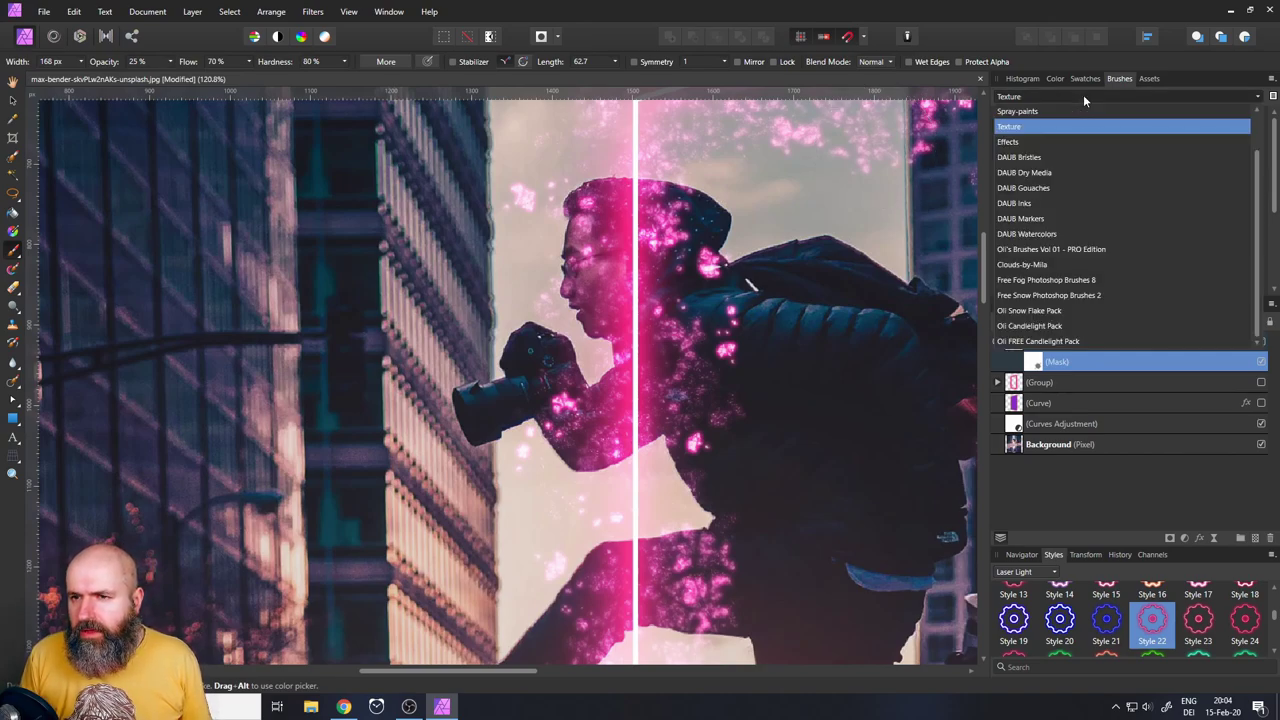
pyautogui.scroll(1, 1067, 158)
pyautogui.click(1008, 114)
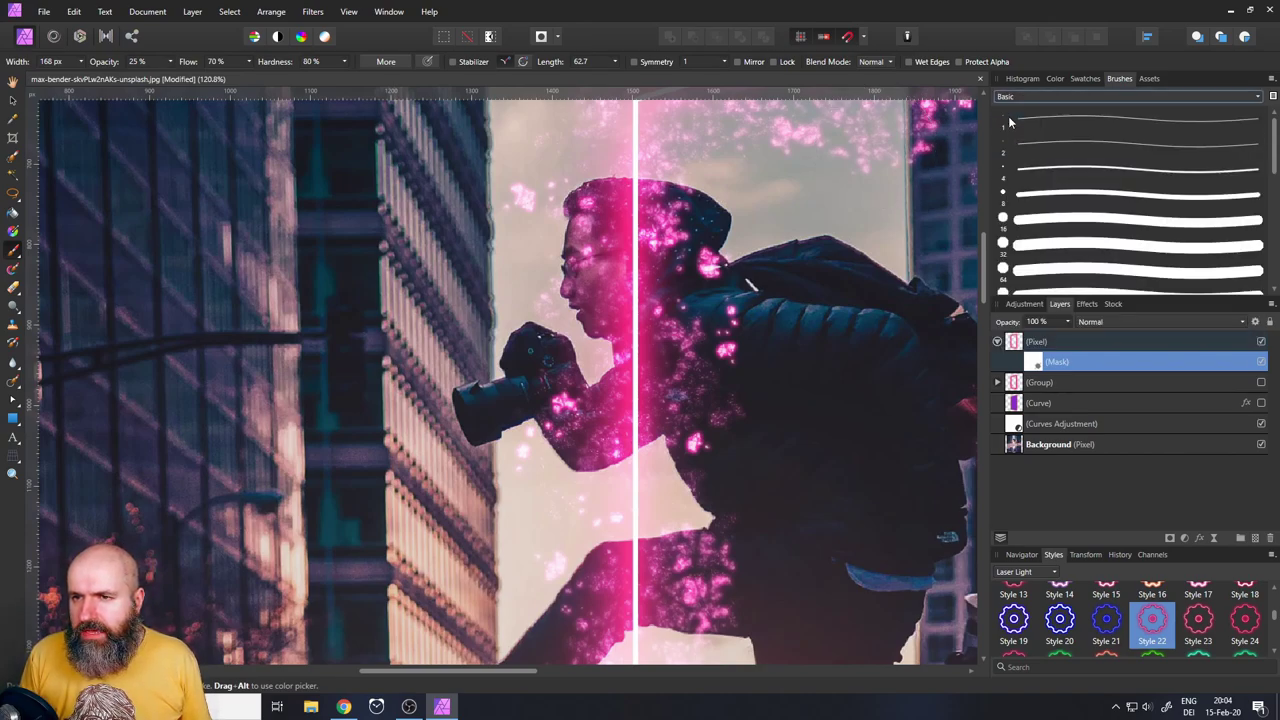
pyautogui.click(1070, 206)
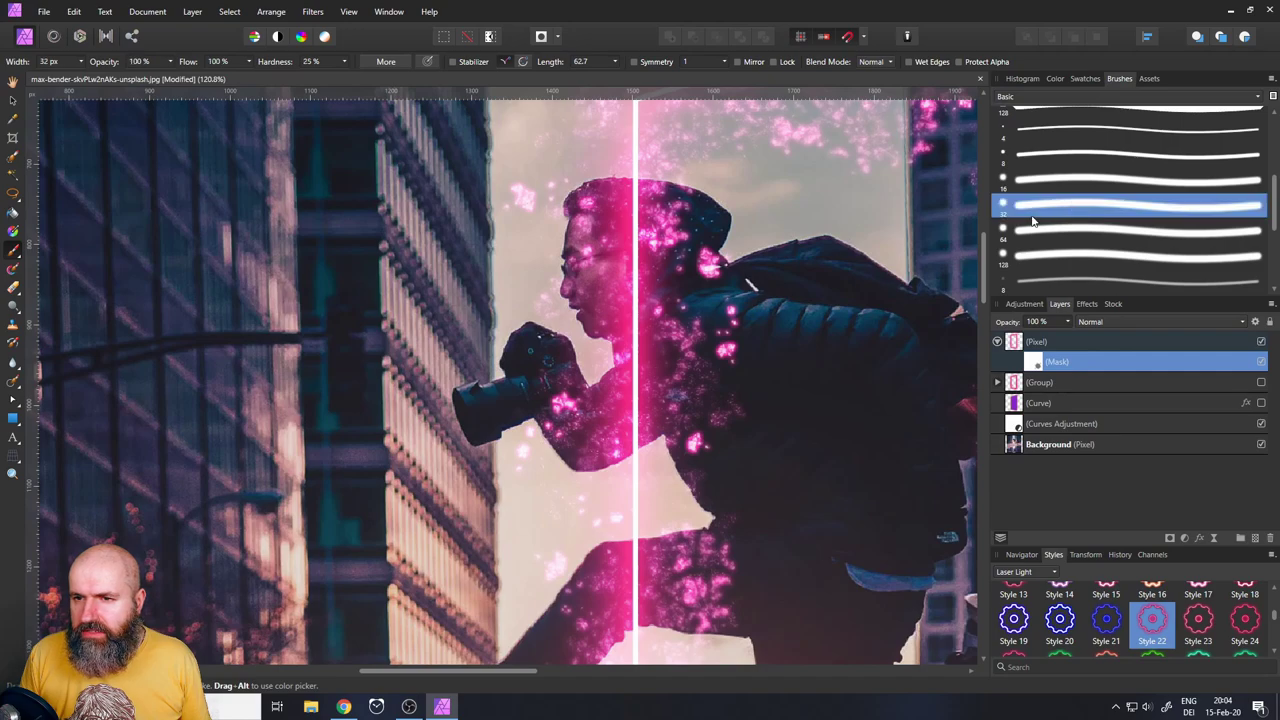
# Set the brush colour to black (000000)
pyautogui.click(1061, 79)
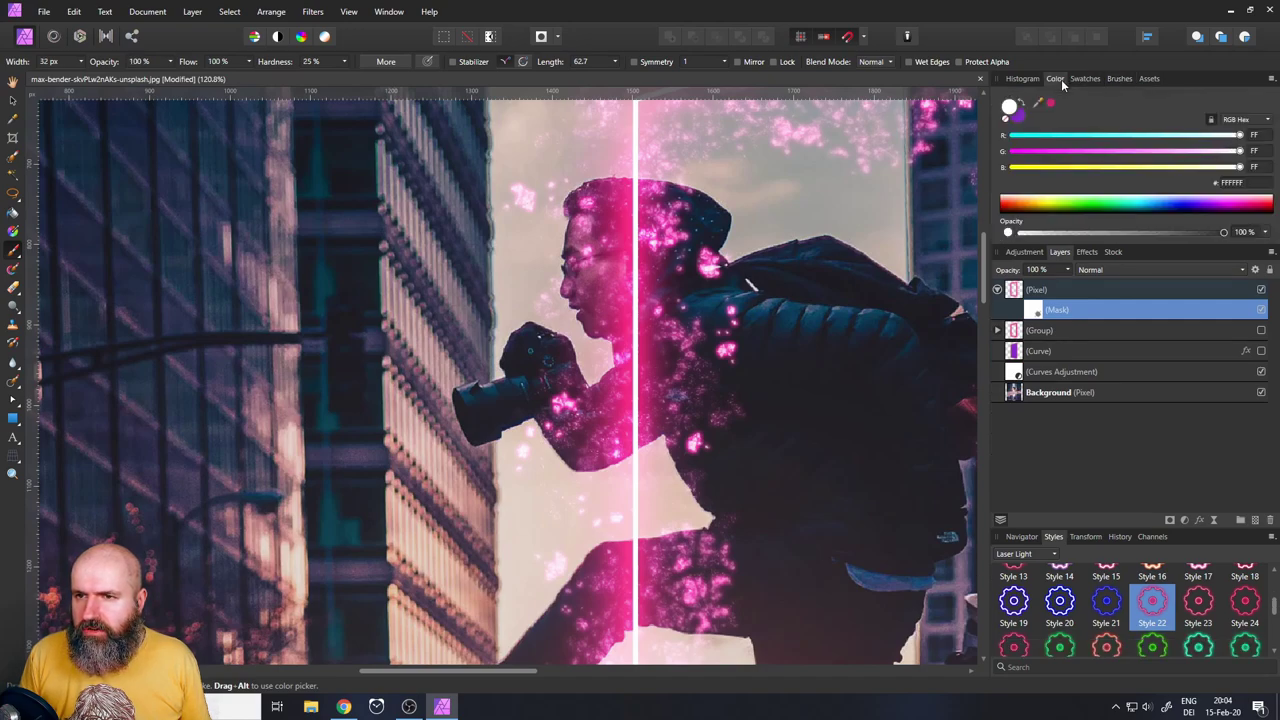
pyautogui.click(1010, 107)
pyautogui.moveTo(464, 370); pyautogui.dragTo(354, 537)
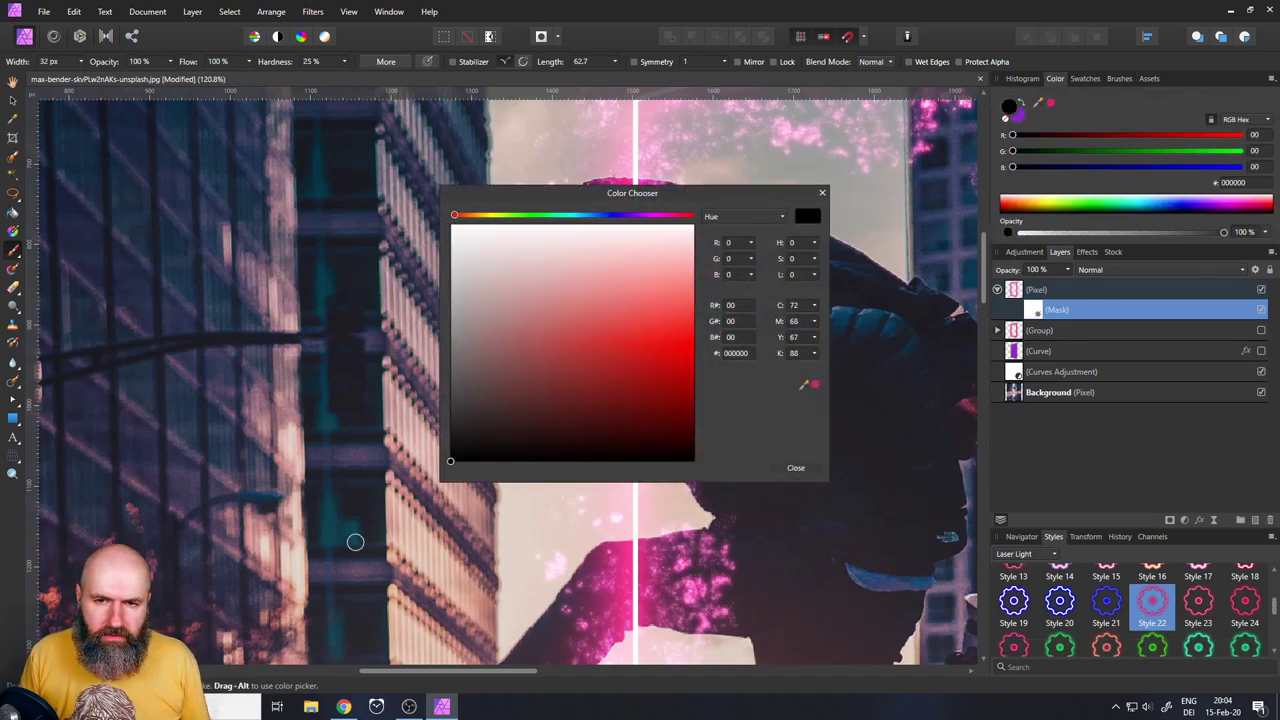
pyautogui.press('Escape')
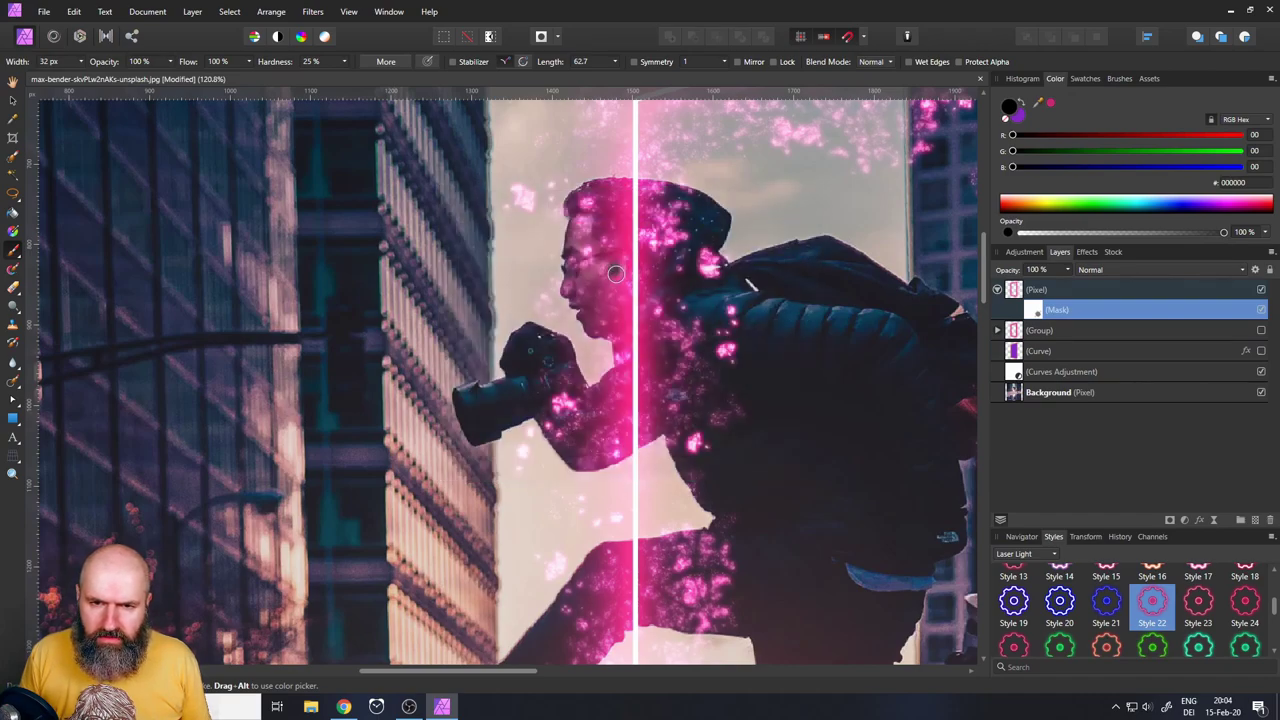
# Enlarge the brush to 62 px and mask the glow off the man's head, upper body, arms and front leg
pyautogui.click(82, 64)
pyautogui.moveTo(82, 64)
pyautogui.mouseDown()
pyautogui.moveTo(100, 80)
pyautogui.moveTo(86, 62)
pyautogui.mouseUp()
pyautogui.moveTo(650, 265)
pyautogui.mouseDown()
pyautogui.moveTo(649, 314)
pyautogui.moveTo(685, 344)
pyautogui.moveTo(688, 372)
pyautogui.moveTo(628, 410)
pyautogui.moveTo(639, 388)
pyautogui.moveTo(590, 413)
pyautogui.moveTo(636, 346)
pyautogui.moveTo(626, 351)
pyautogui.moveTo(629, 325)
pyautogui.moveTo(588, 301)
pyautogui.moveTo(605, 320)
pyautogui.moveTo(594, 288)
pyautogui.moveTo(576, 284)
pyautogui.moveTo(603, 200)
pyautogui.moveTo(578, 217)
pyautogui.moveTo(631, 276)
pyautogui.moveTo(656, 201)
pyautogui.moveTo(731, 356)
pyautogui.moveTo(692, 431)
pyautogui.moveTo(707, 478)
pyautogui.moveTo(645, 418)
pyautogui.moveTo(655, 345)
pyautogui.moveTo(681, 437)
pyautogui.moveTo(577, 456)
pyautogui.moveTo(558, 423)
pyautogui.moveTo(557, 377)
pyautogui.moveTo(622, 387)
pyautogui.moveTo(529, 358)
pyautogui.mouseUp()
pyautogui.scroll(-5, 529, 358)
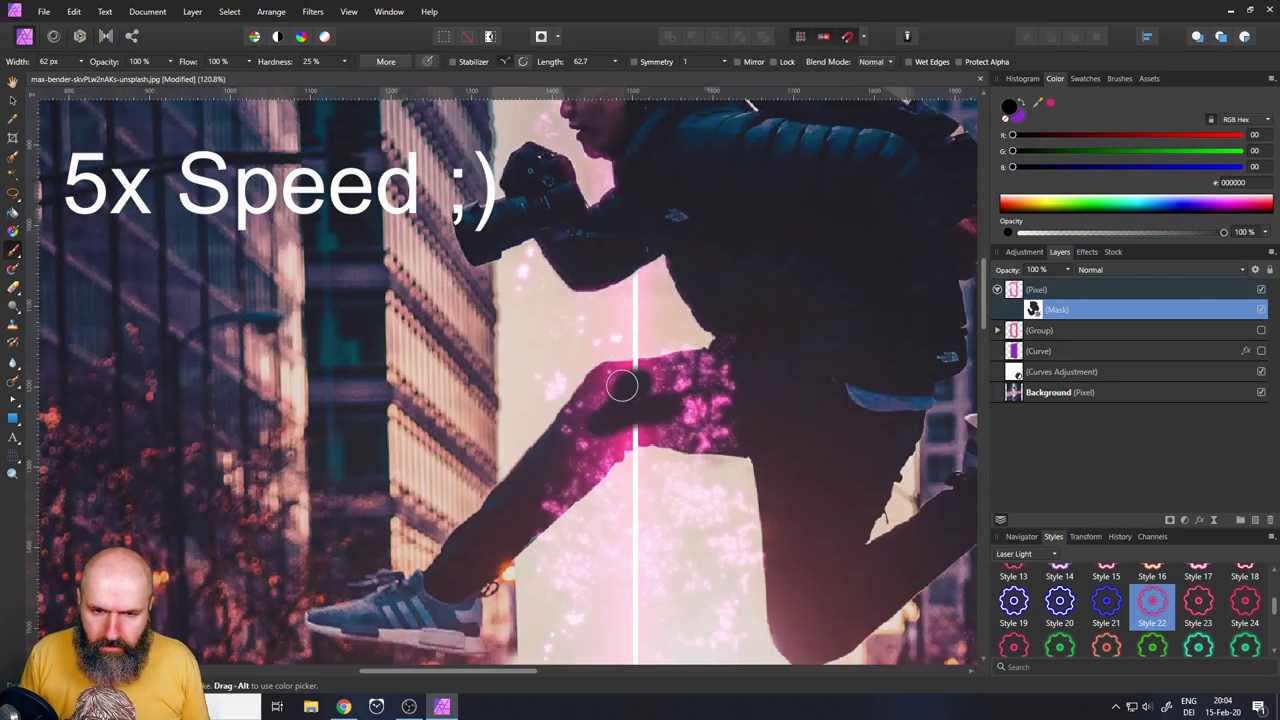
pyautogui.moveTo(623, 380)
pyautogui.mouseDown()
pyautogui.moveTo(700, 368)
pyautogui.moveTo(626, 394)
pyautogui.moveTo(619, 430)
pyautogui.moveTo(702, 440)
pyautogui.moveTo(622, 425)
pyautogui.moveTo(553, 498)
pyautogui.moveTo(584, 413)
pyautogui.moveTo(617, 376)
pyautogui.moveTo(579, 457)
pyautogui.moveTo(510, 530)
pyautogui.moveTo(764, 368)
pyautogui.mouseUp()
# Paint black on the mask over the sole of the man's rear shoe where it crosses the frame's edge
pyautogui.hscroll(10, 371, 360)
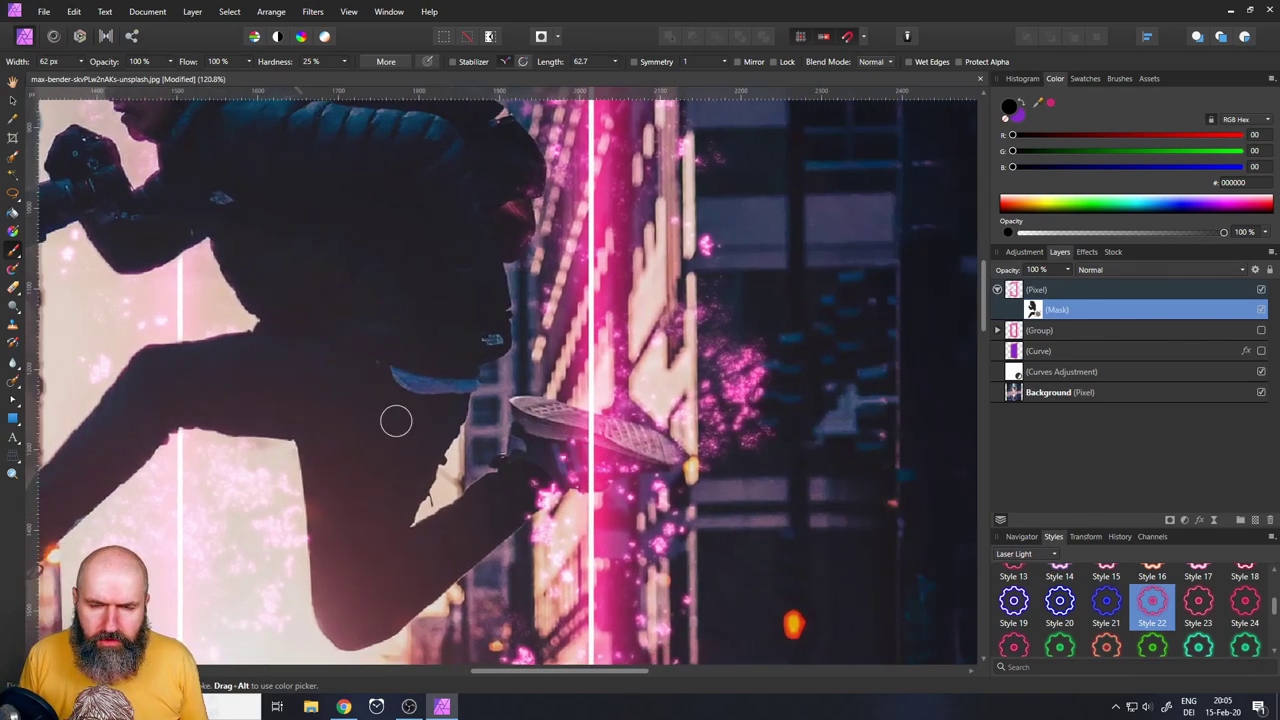
pyautogui.scroll(-4, 380, 380)
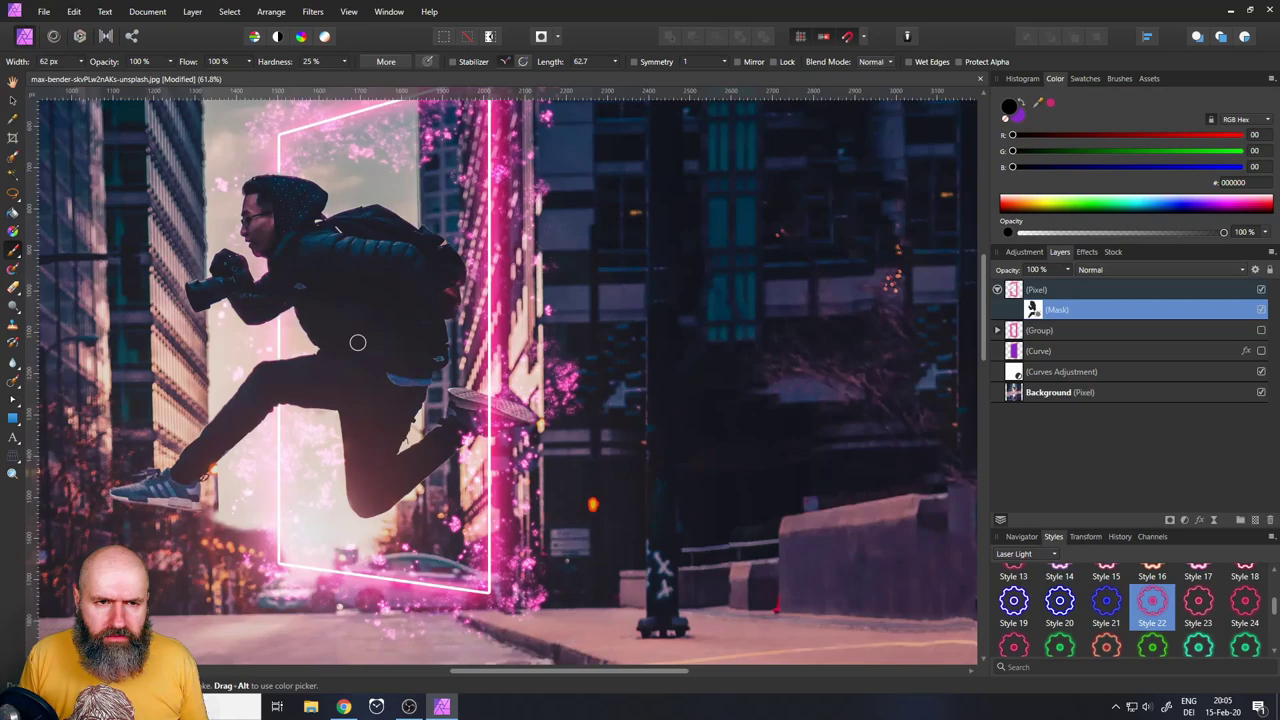
pyautogui.moveTo(357, 343); pyautogui.dragTo(569, 495)
pyautogui.scroll(-4, 569, 495)
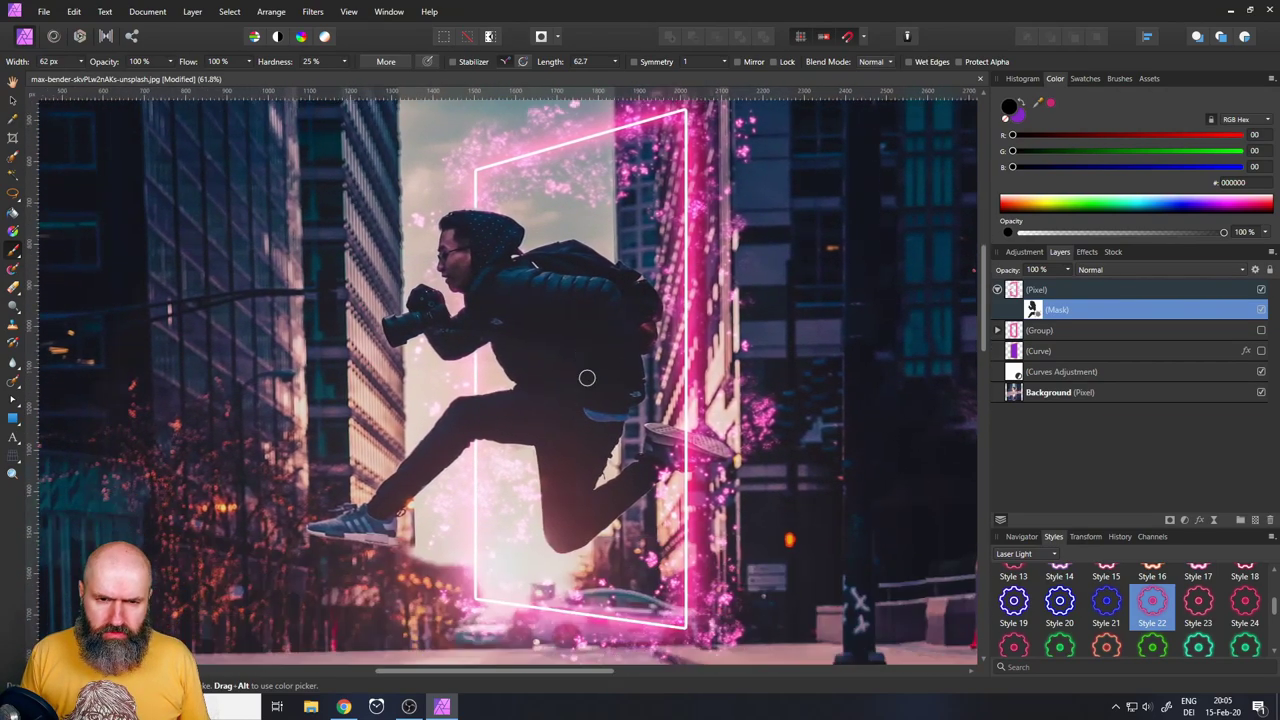
pyautogui.scroll(2, 554, 423)
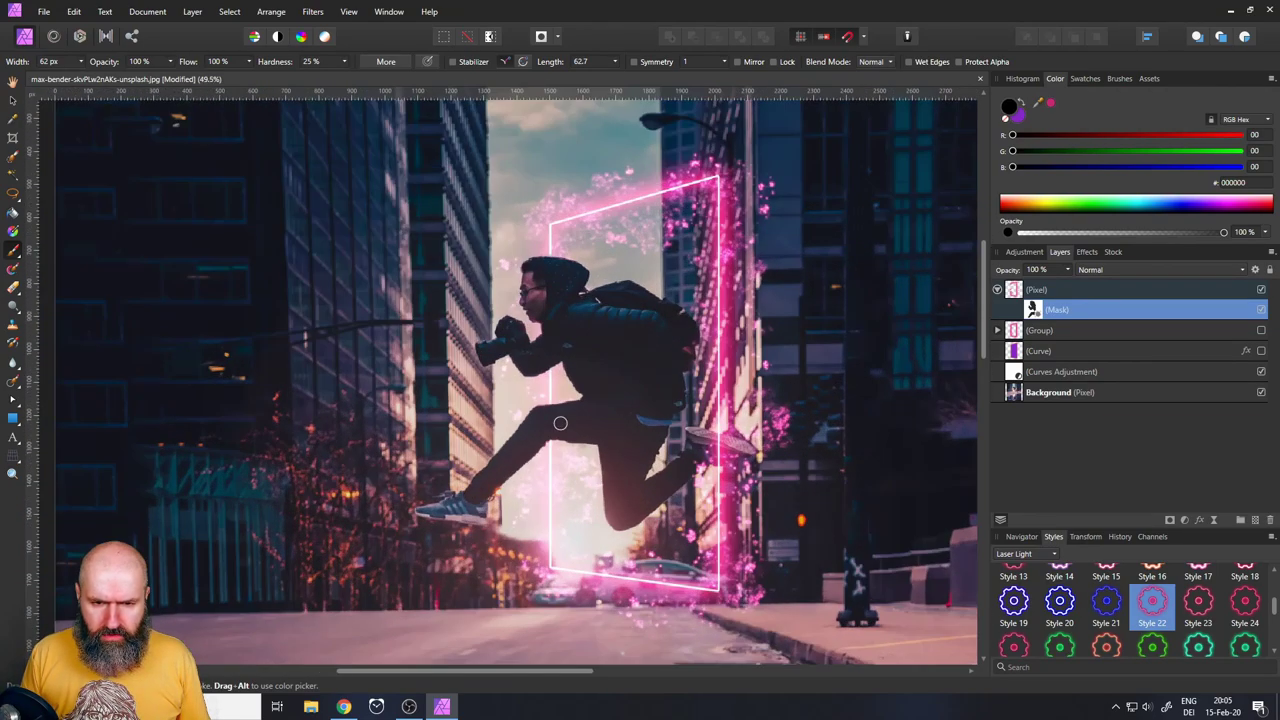
pyautogui.scroll(4, 755, 469)
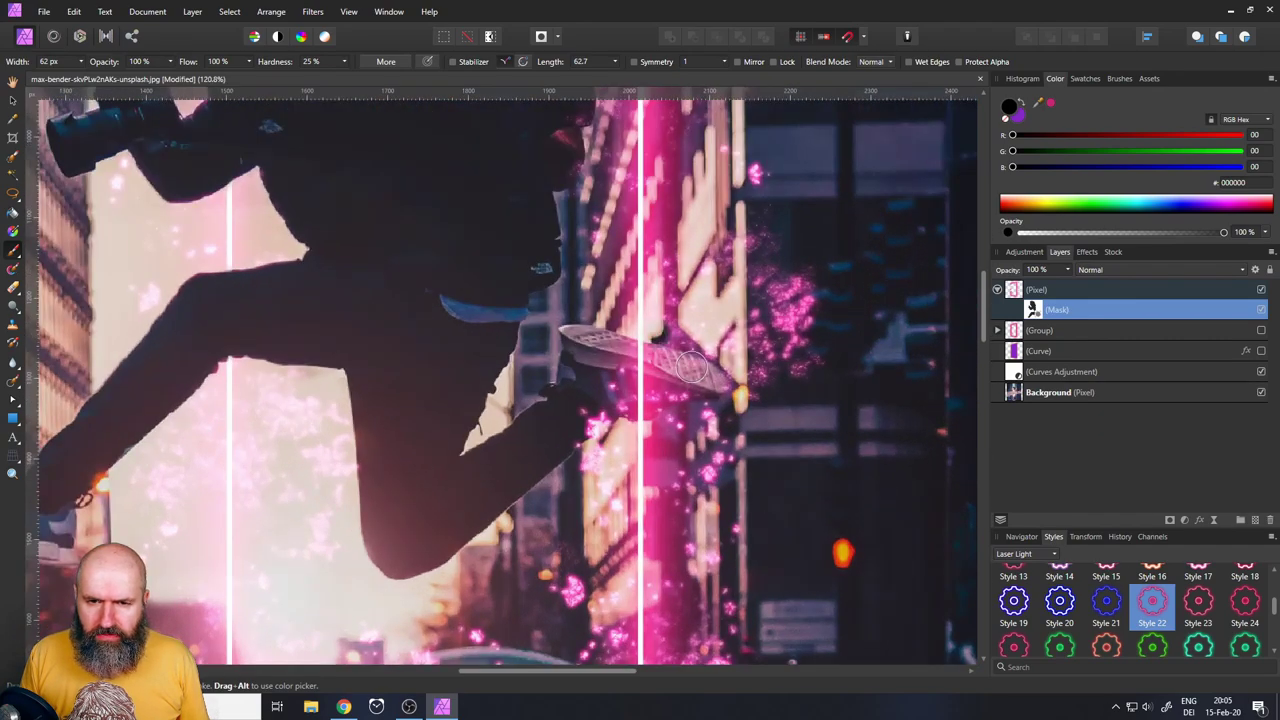
pyautogui.moveTo(692, 368)
pyautogui.mouseDown()
pyautogui.moveTo(672, 385)
pyautogui.moveTo(626, 355)
pyautogui.mouseUp()
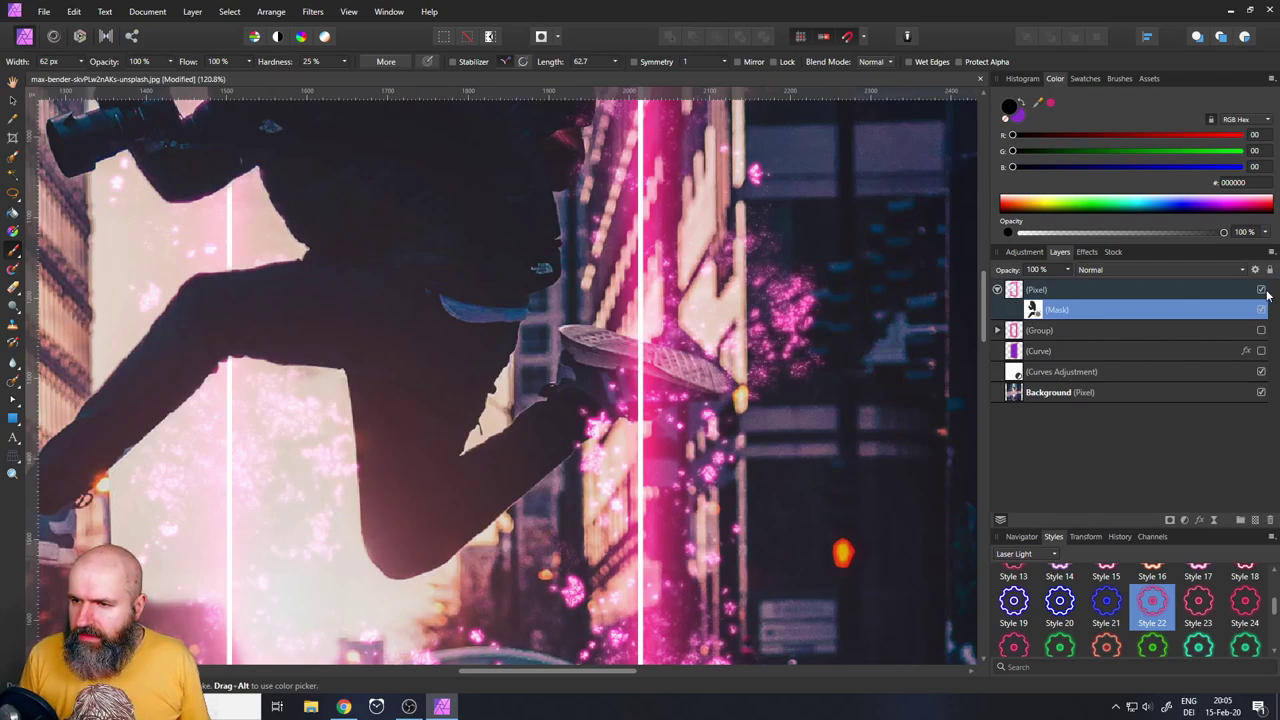
# Hide the masked frame layer and add an empty pixel layer directly above the Background
pyautogui.click(1261, 290)
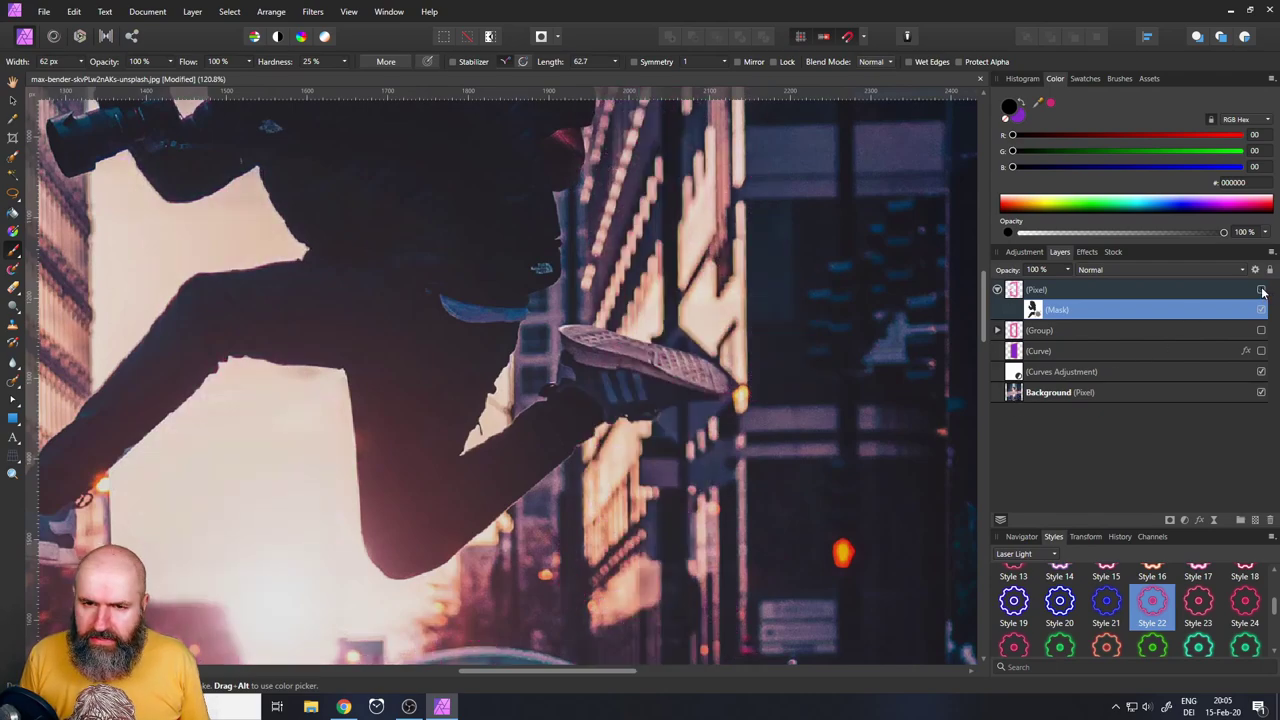
pyautogui.click(1012, 394)
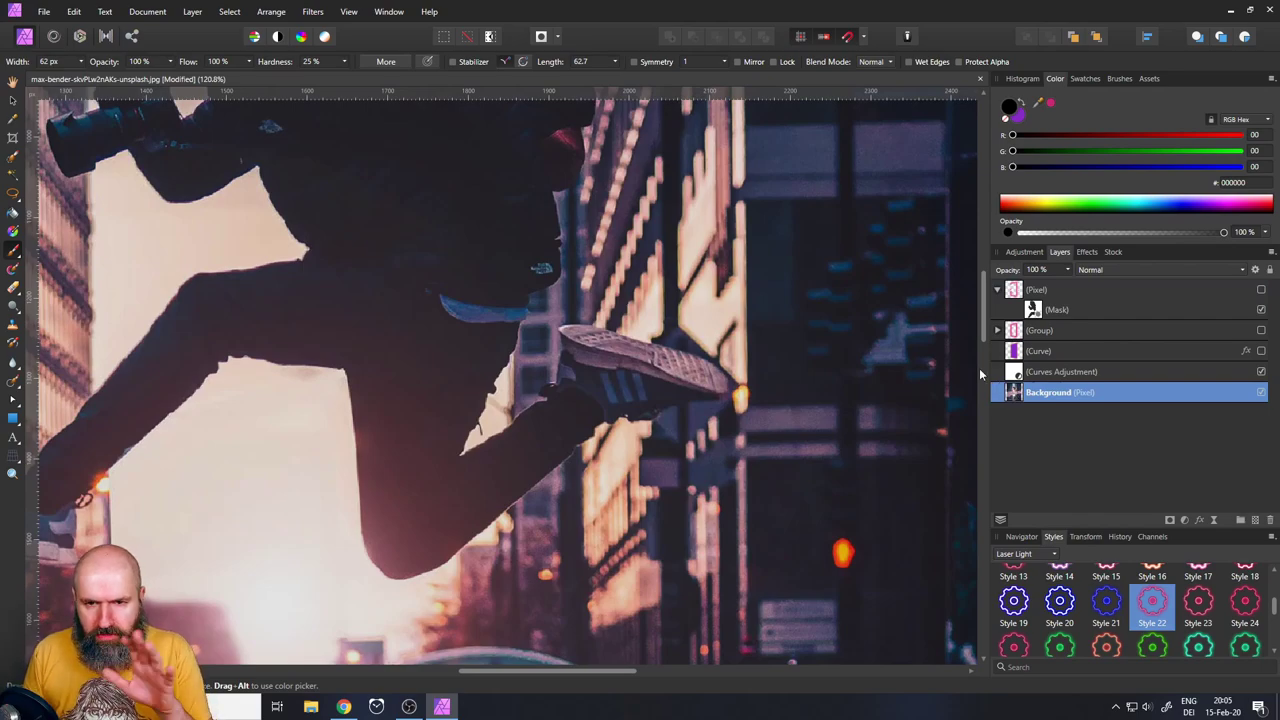
pyautogui.click(1262, 290)
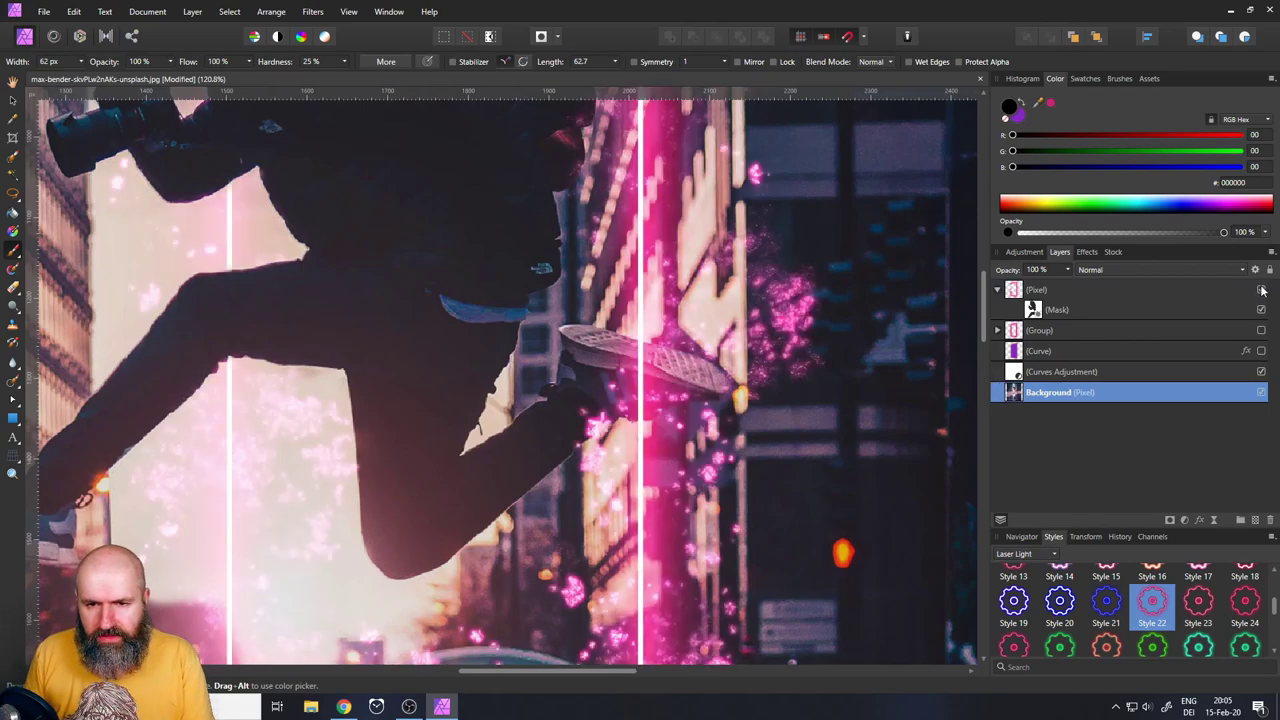
pyautogui.click(1262, 290)
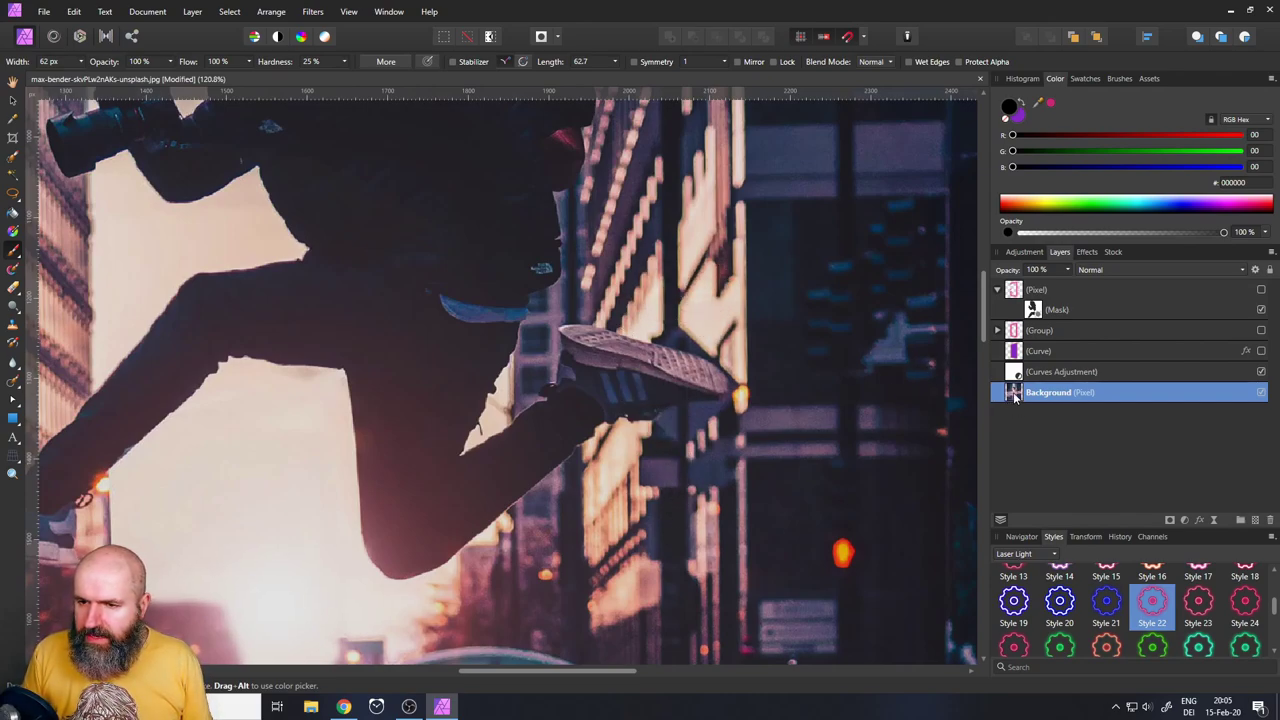
pyautogui.click(1255, 522)
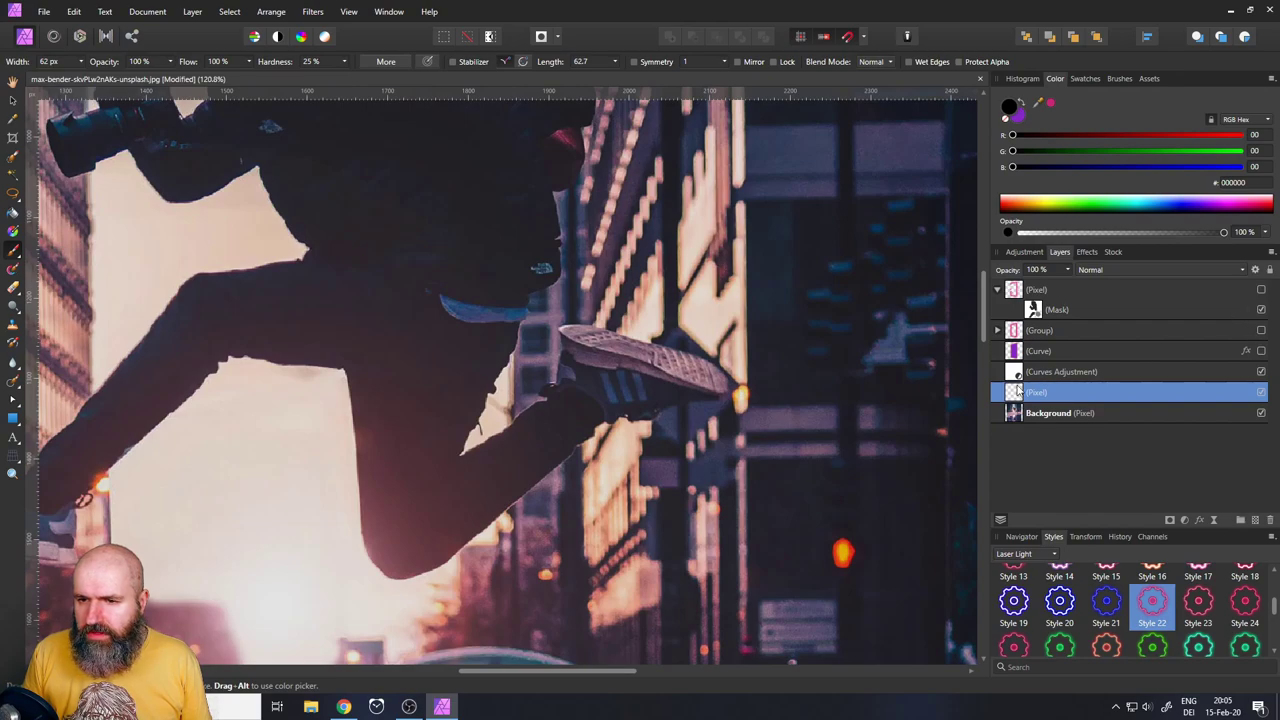
# Activate the Patch Tool and set its source to Current Layer & Below
pyautogui.click(12, 383)
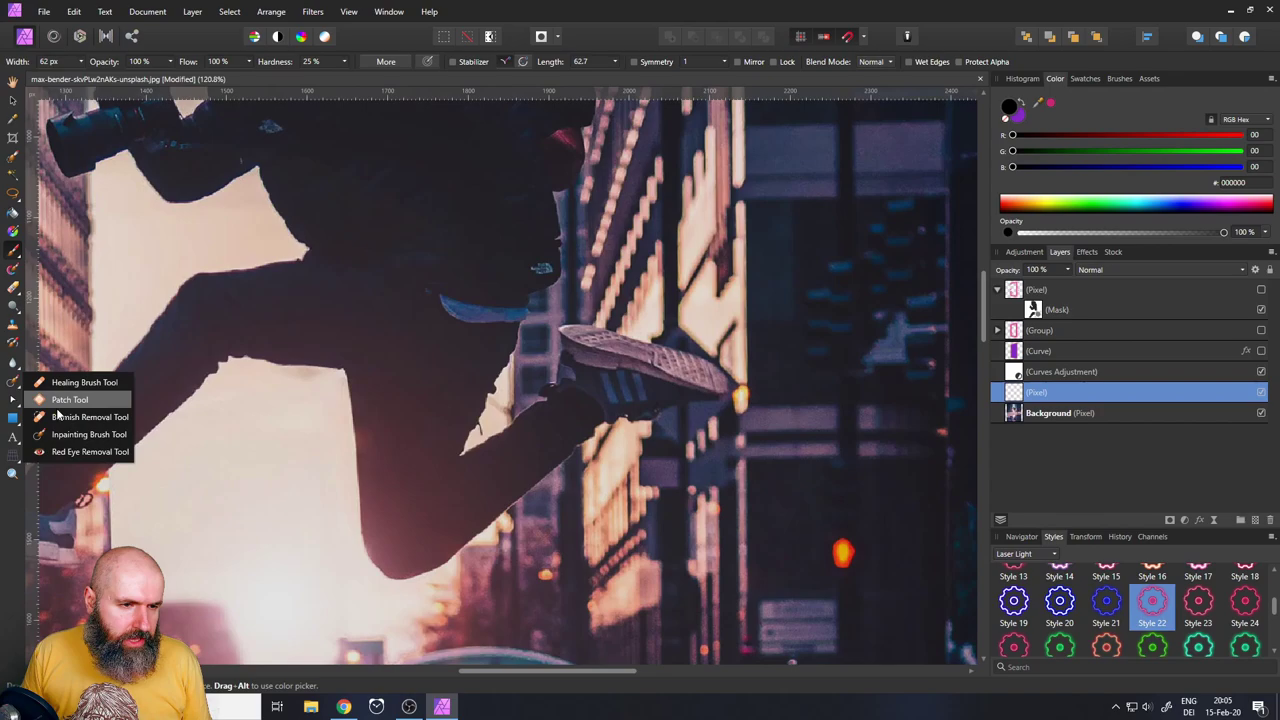
pyautogui.click(10, 385)
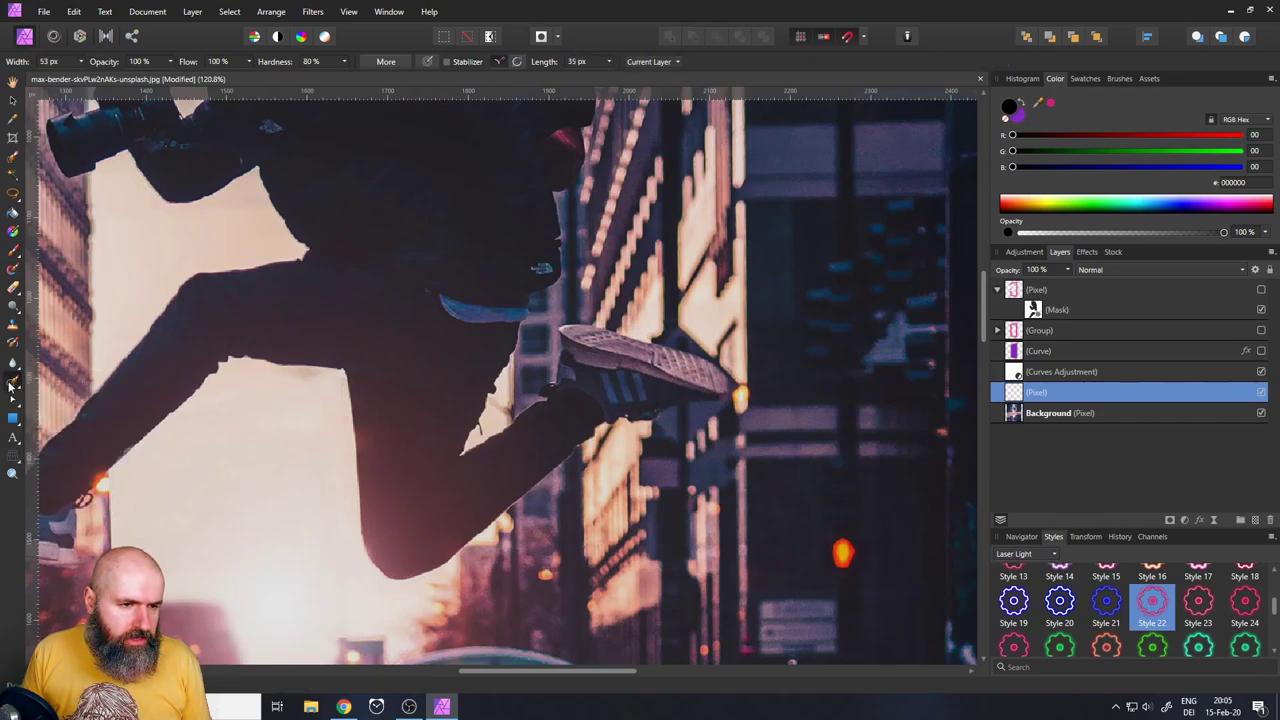
pyautogui.click(12, 385)
pyautogui.click(76, 400)
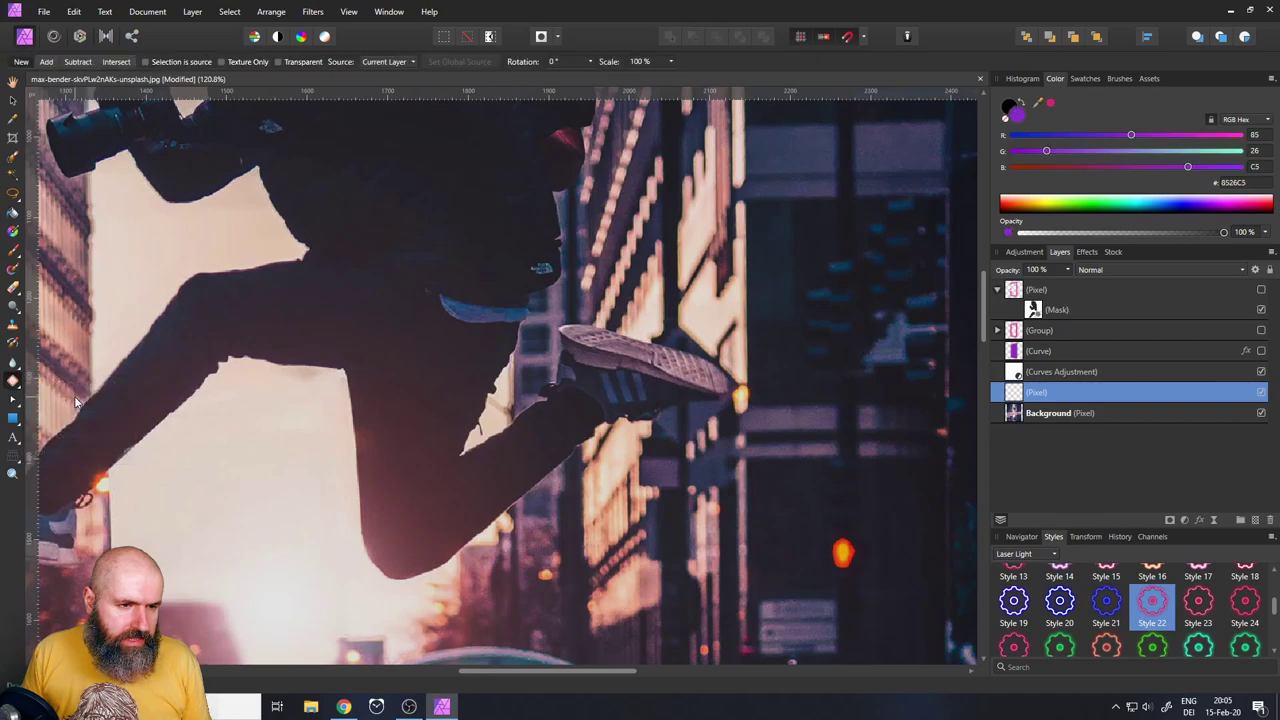
pyautogui.click(388, 62)
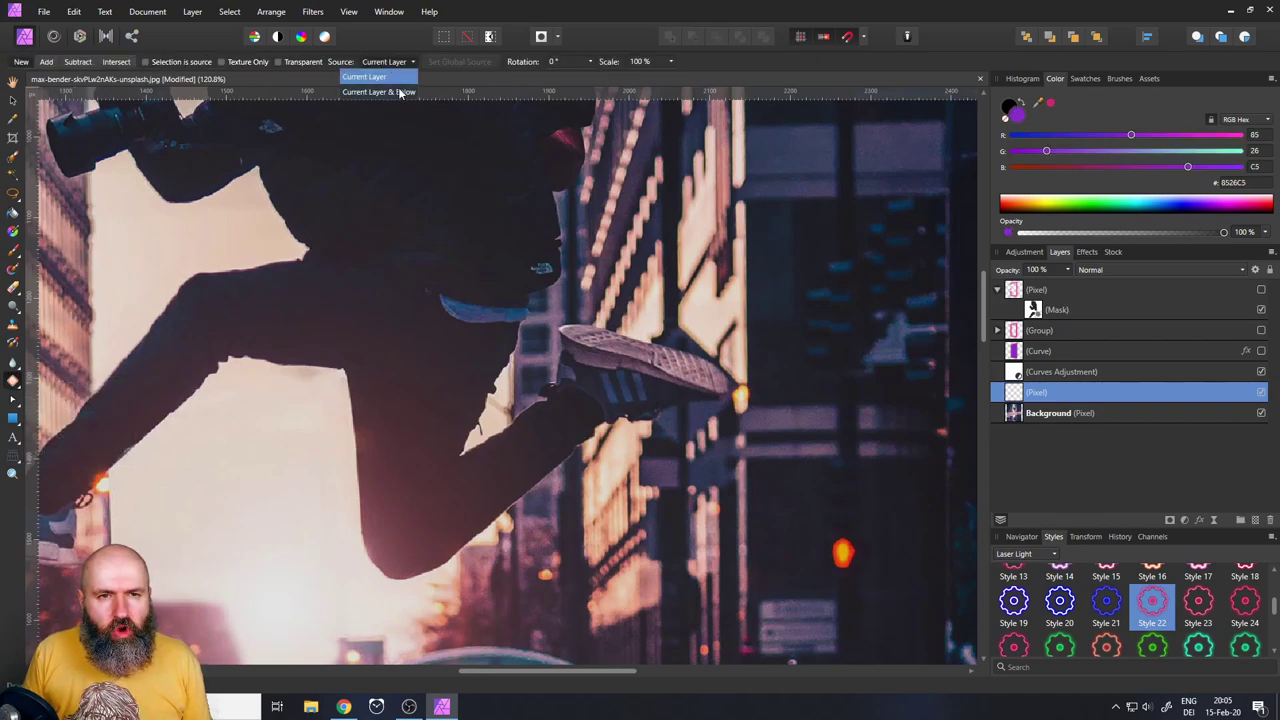
pyautogui.click(399, 90)
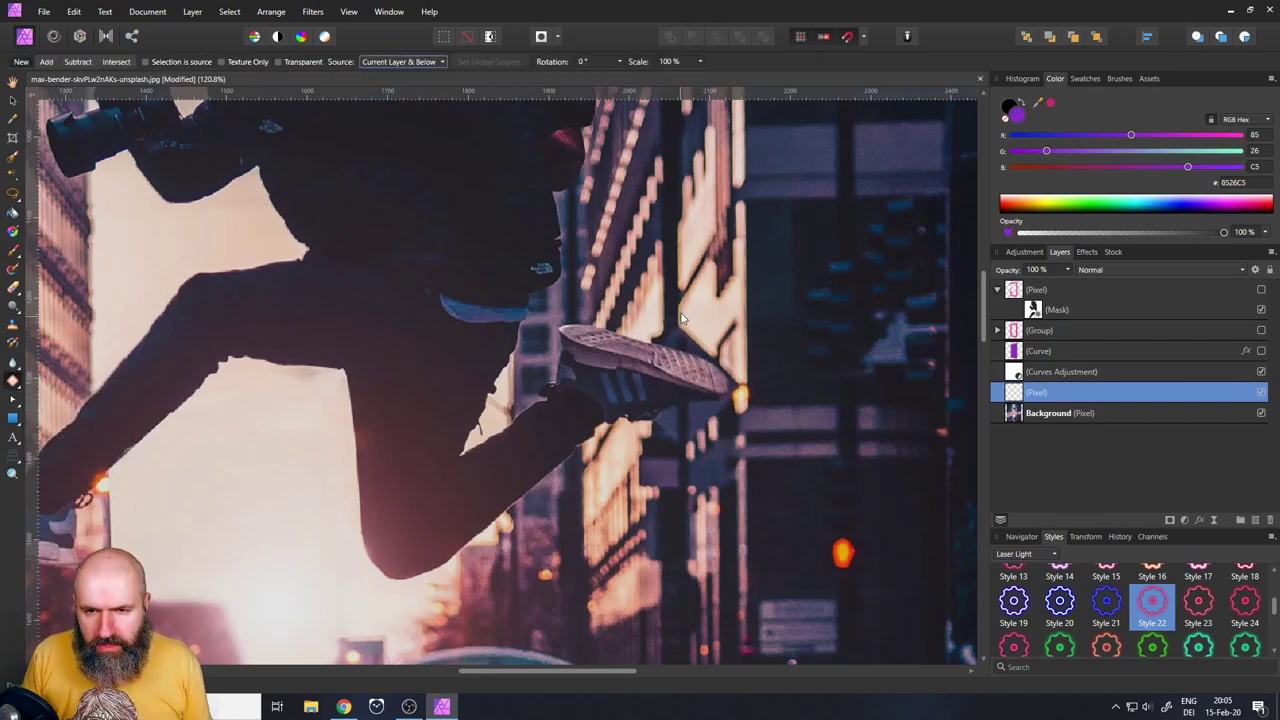
# Patch the part of the rear shoe beyond the frame's edge with building texture, keeping the frame layer hidden meanwhile and showing it again
pyautogui.click(1261, 290)
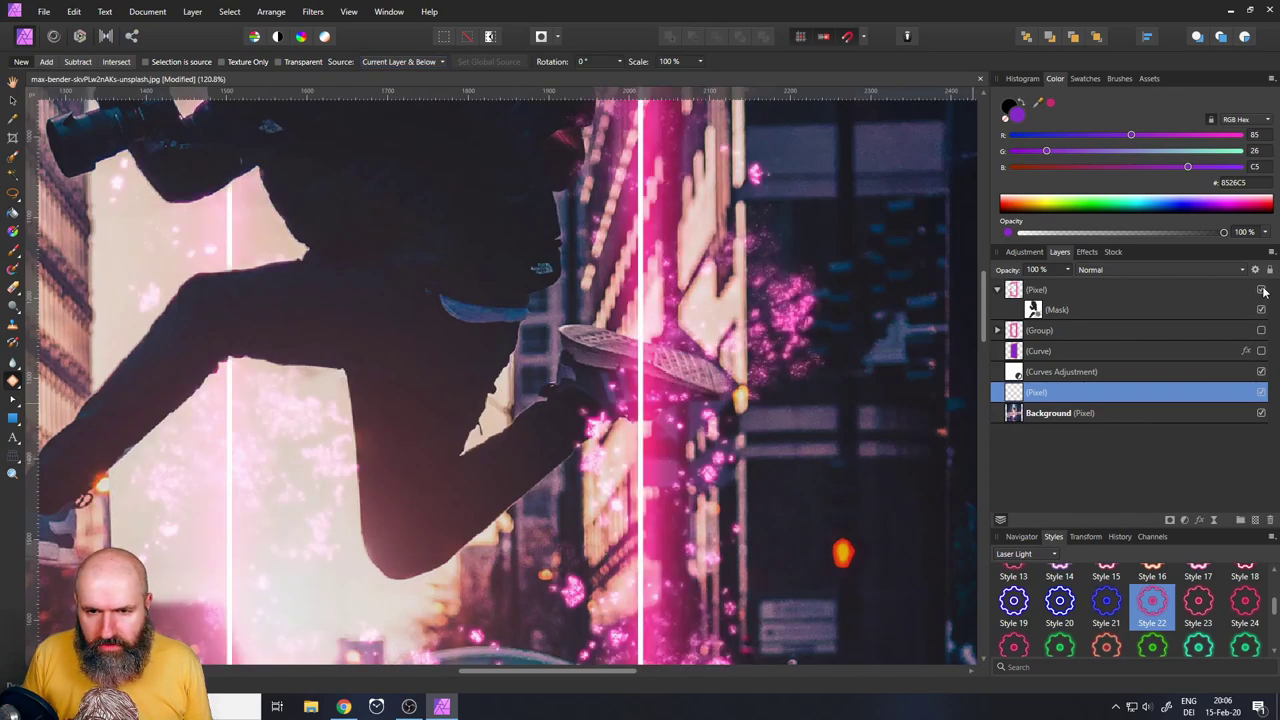
pyautogui.click(1261, 290)
pyautogui.moveTo(640, 341)
pyautogui.mouseDown()
pyautogui.moveTo(642, 425)
pyautogui.moveTo(670, 446)
pyautogui.moveTo(696, 452)
pyautogui.moveTo(739, 412)
pyautogui.moveTo(744, 381)
pyautogui.moveTo(706, 330)
pyautogui.moveTo(661, 327)
pyautogui.moveTo(663, 256)
pyautogui.moveTo(699, 245)
pyautogui.moveTo(681, 235)
pyautogui.moveTo(687, 270)
pyautogui.moveTo(686, 201)
pyautogui.moveTo(680, 231)
pyautogui.moveTo(690, 283)
pyautogui.mouseUp()
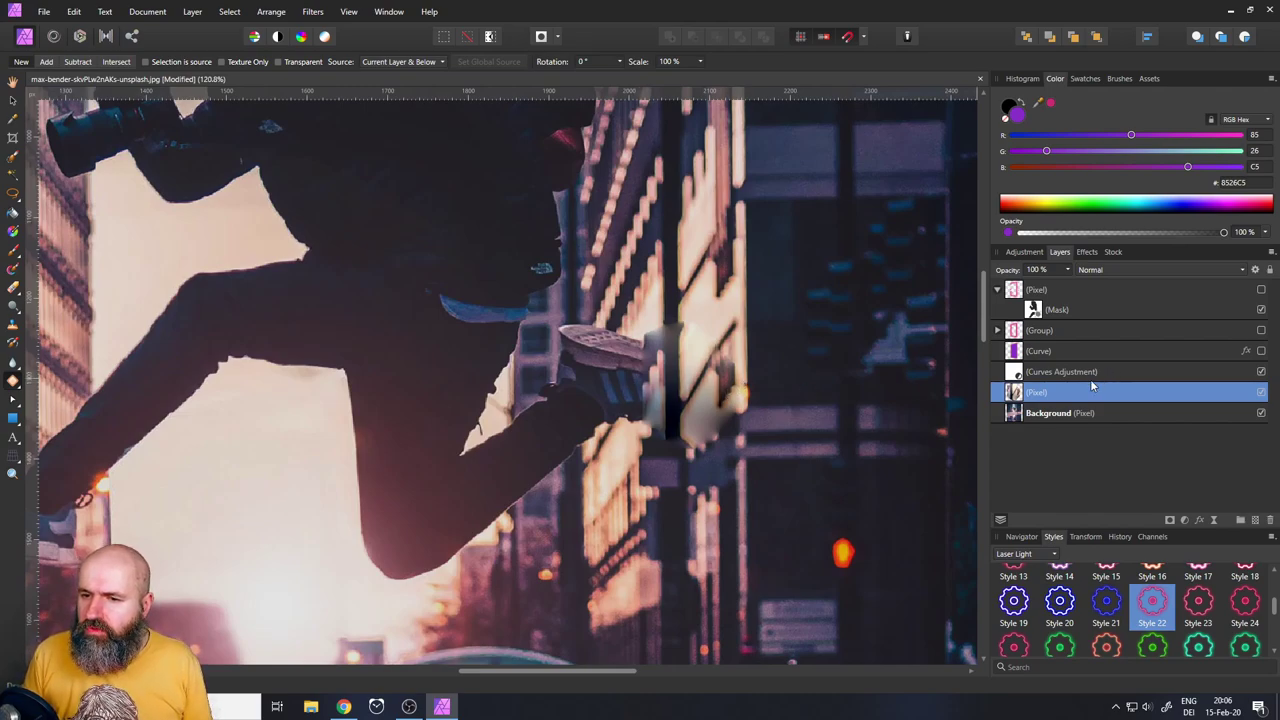
pyautogui.click(1261, 290)
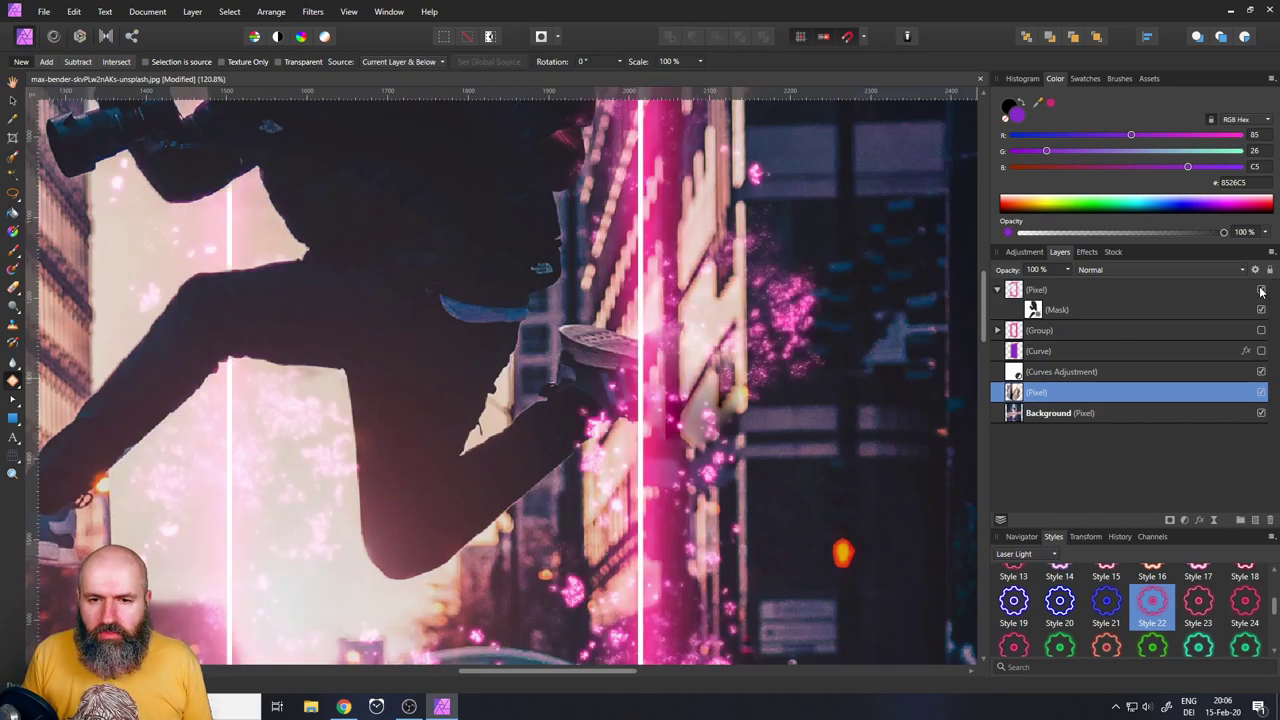
# Duplicate the masked frame layer to intensify the portal's glow
pyautogui.scroll(-5, 552, 410)
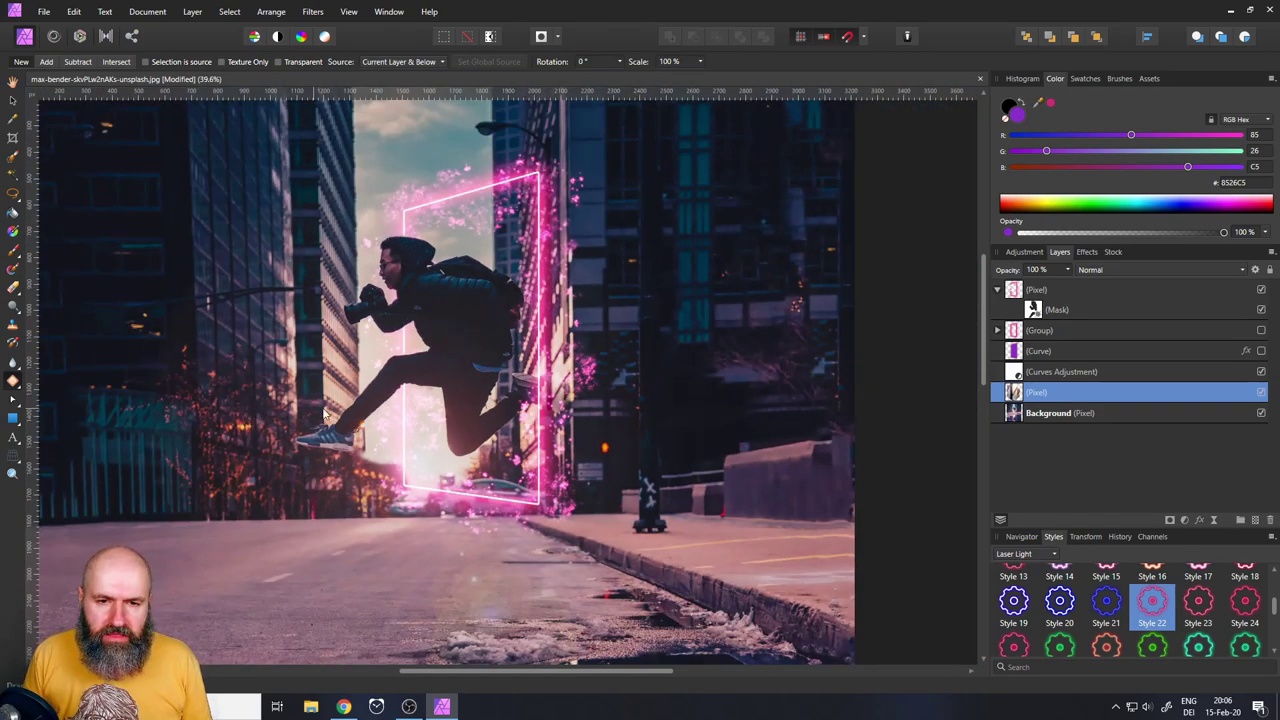
pyautogui.moveTo(277, 397); pyautogui.dragTo(424, 426)
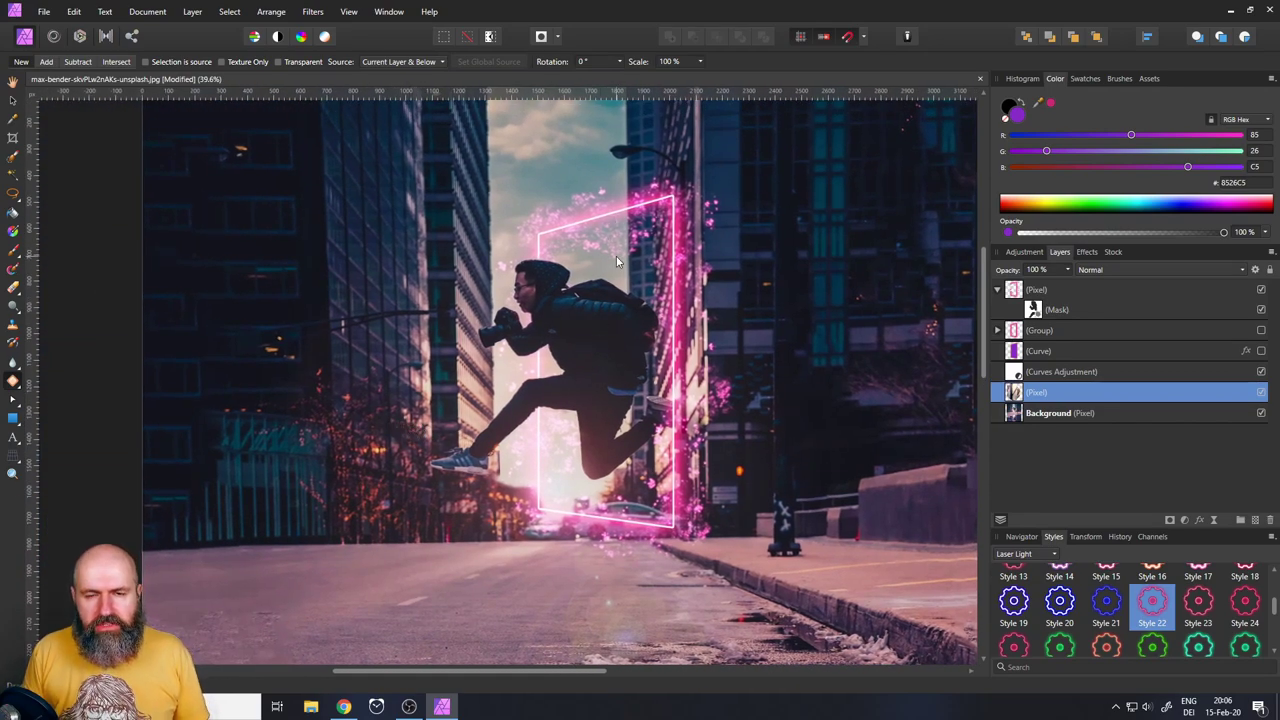
pyautogui.click(1015, 292)
pyautogui.rightClick(1015, 294)
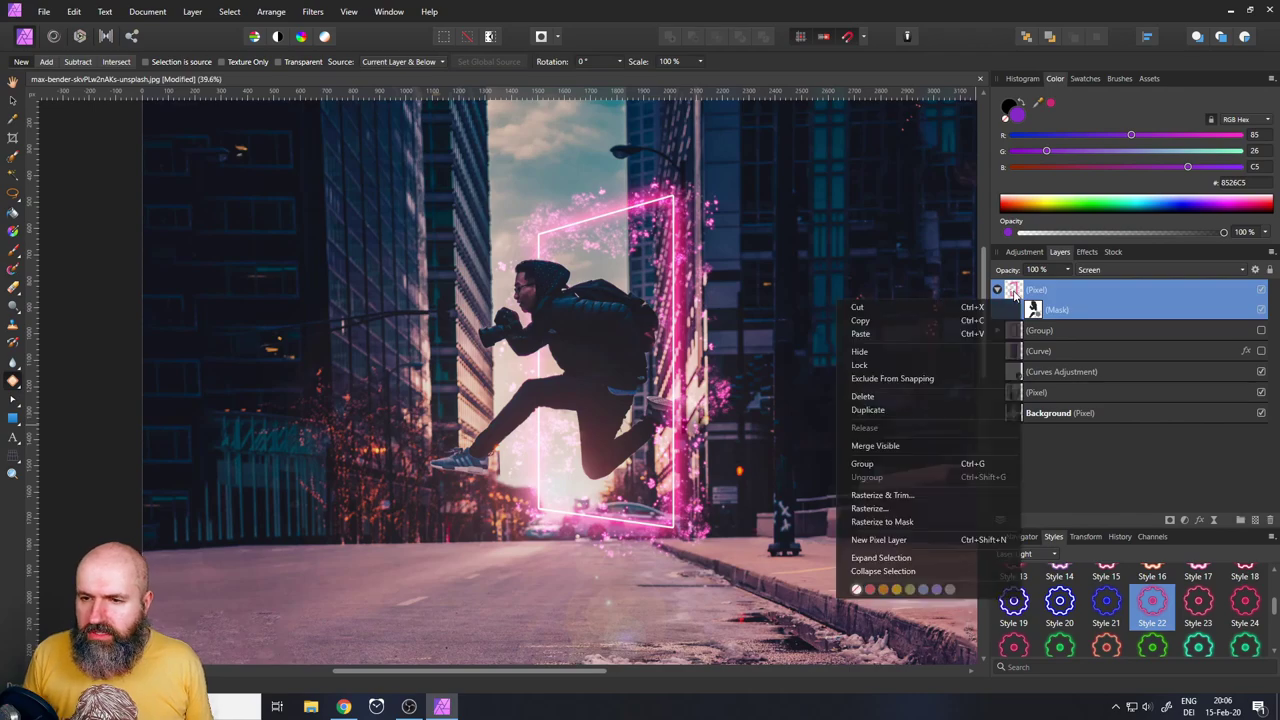
pyautogui.click(847, 409)
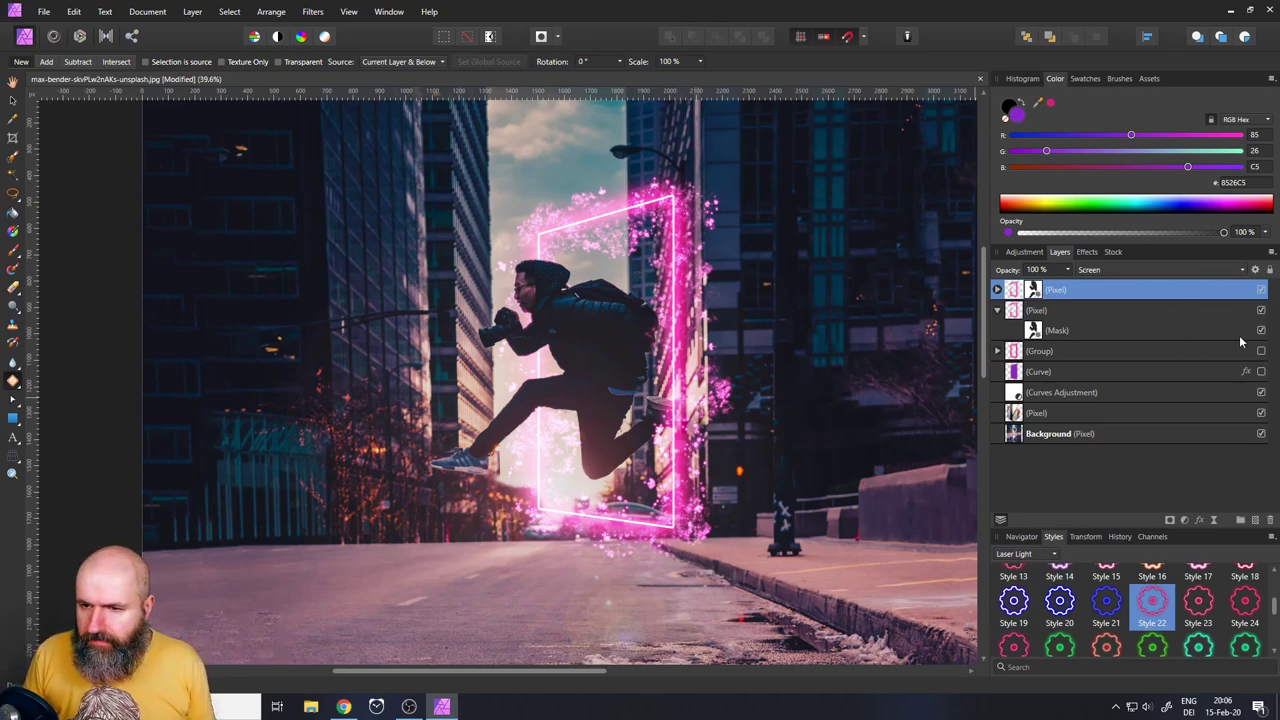
# Show the purple fill curve and turn off its Outer Shadow effect
pyautogui.click(1261, 372)
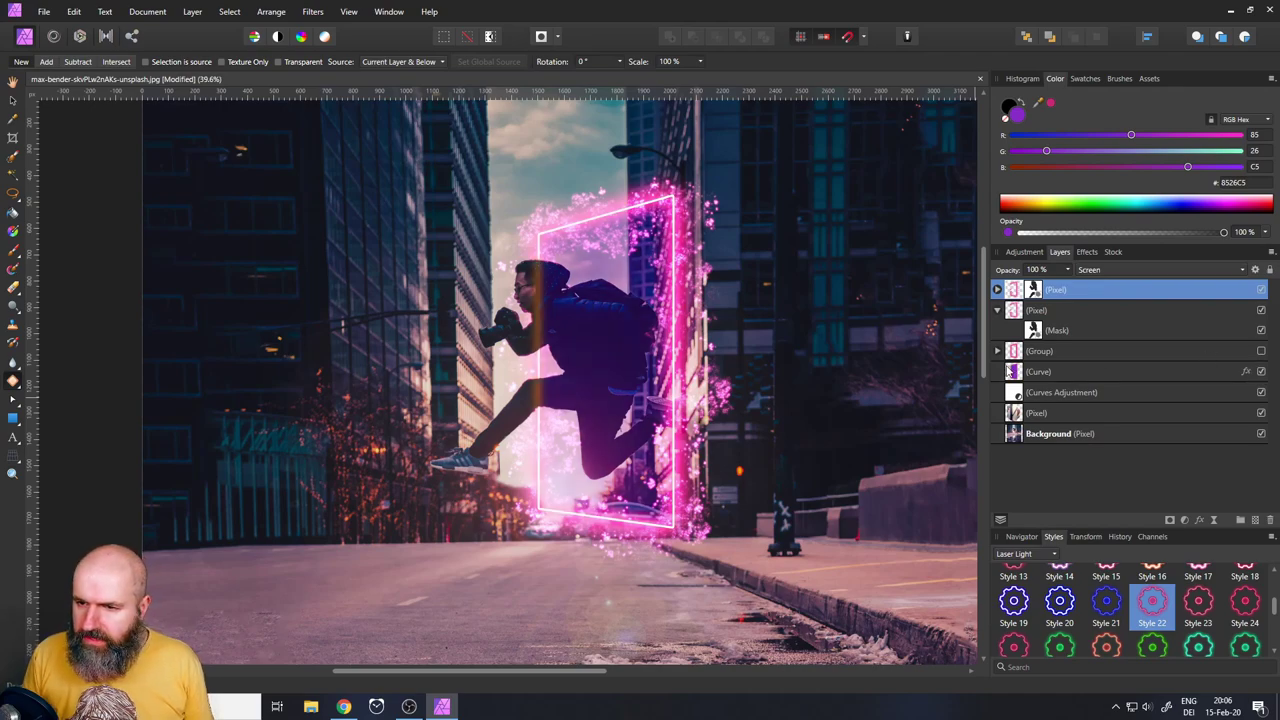
pyautogui.click(1012, 373)
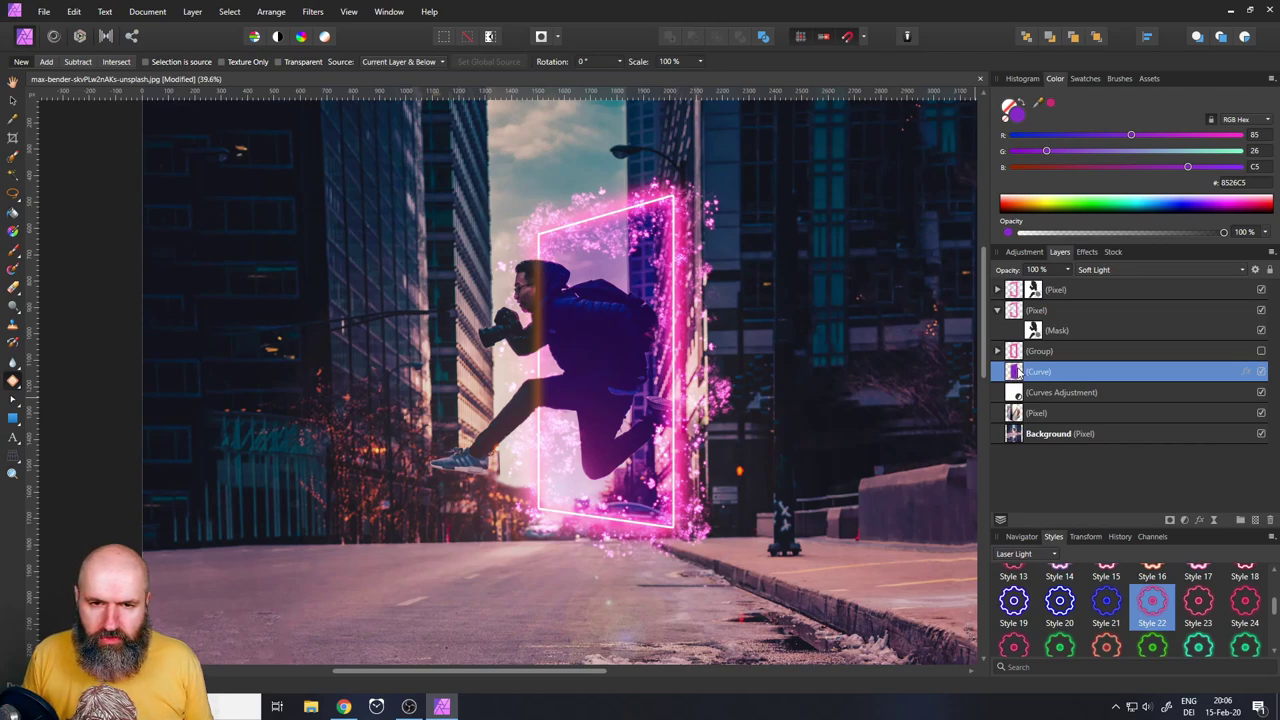
pyautogui.click(1087, 253)
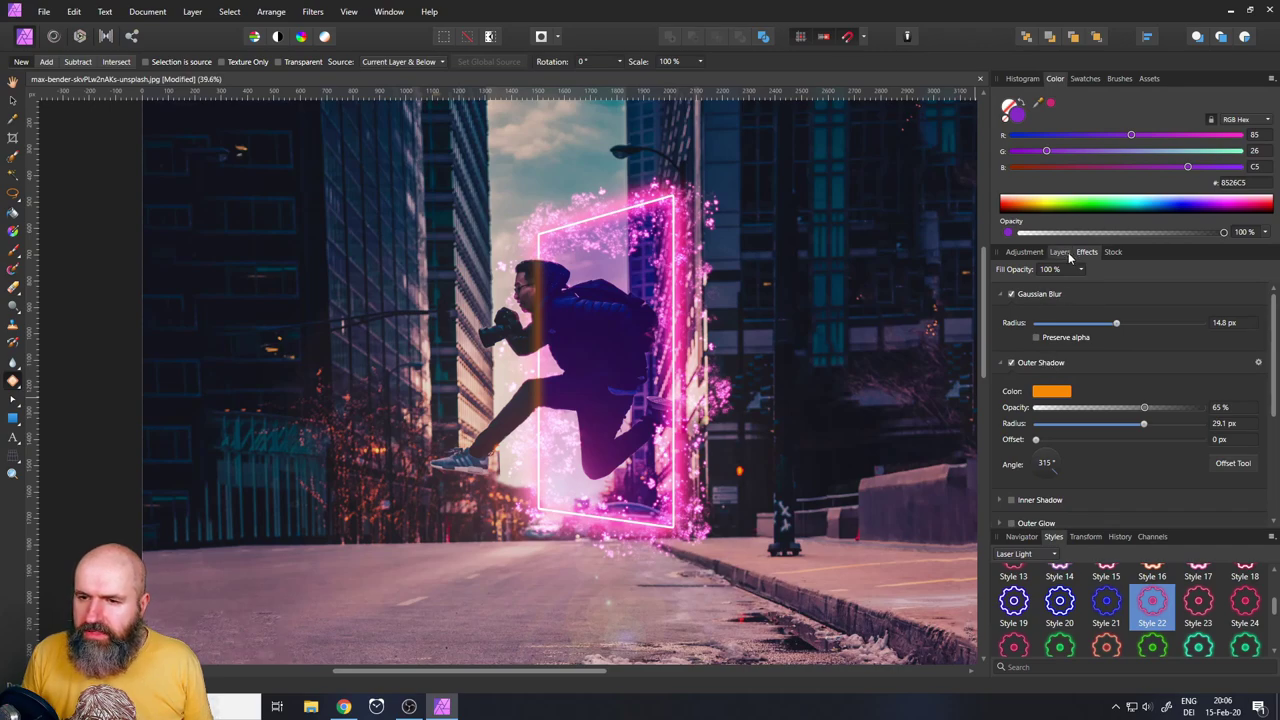
pyautogui.click(1011, 364)
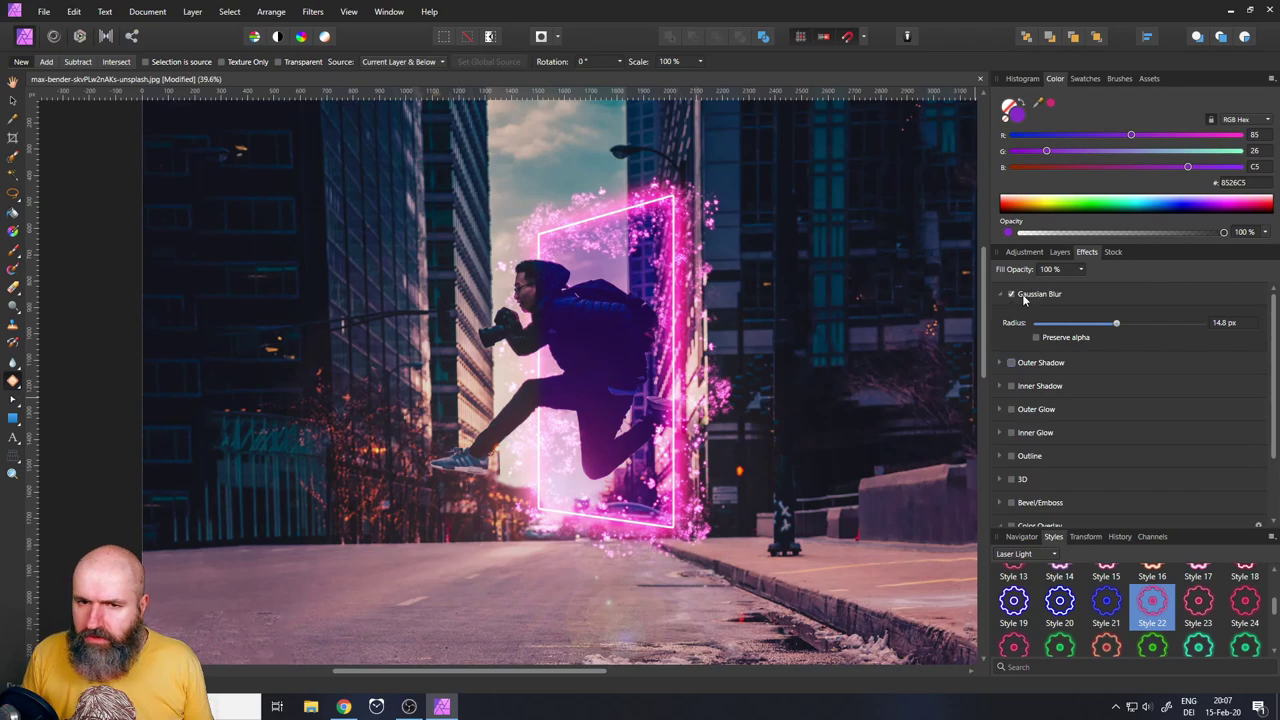
# Paint black with a 62 px brush on the fill curve's mask to clear the purple tint from the man's head, body and legs
pyautogui.click(1062, 253)
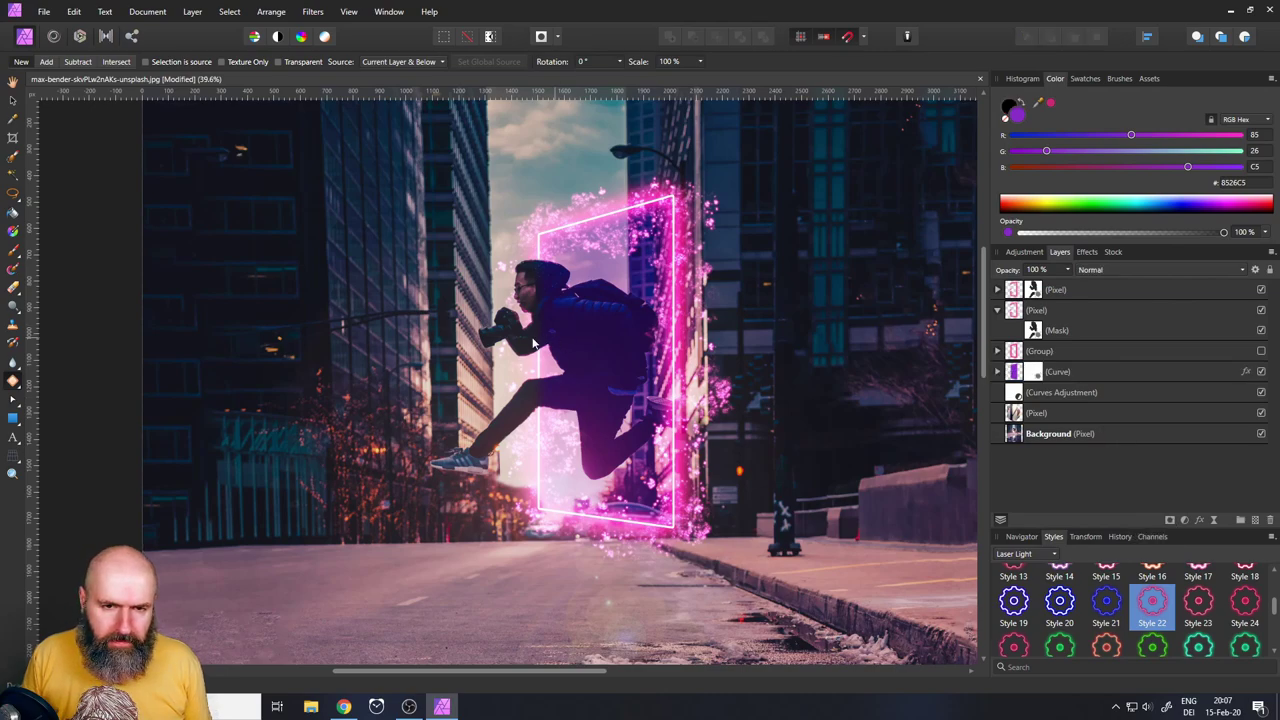
pyautogui.scroll(3, 570, 358)
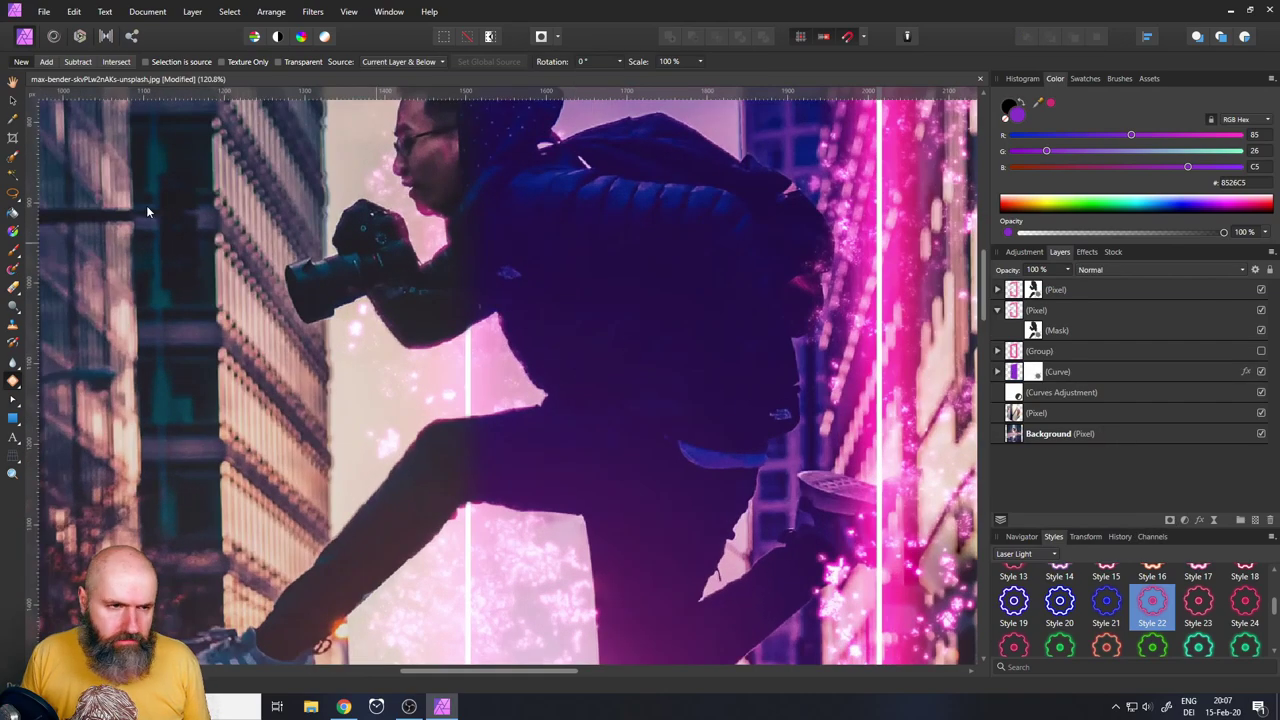
pyautogui.click(13, 249)
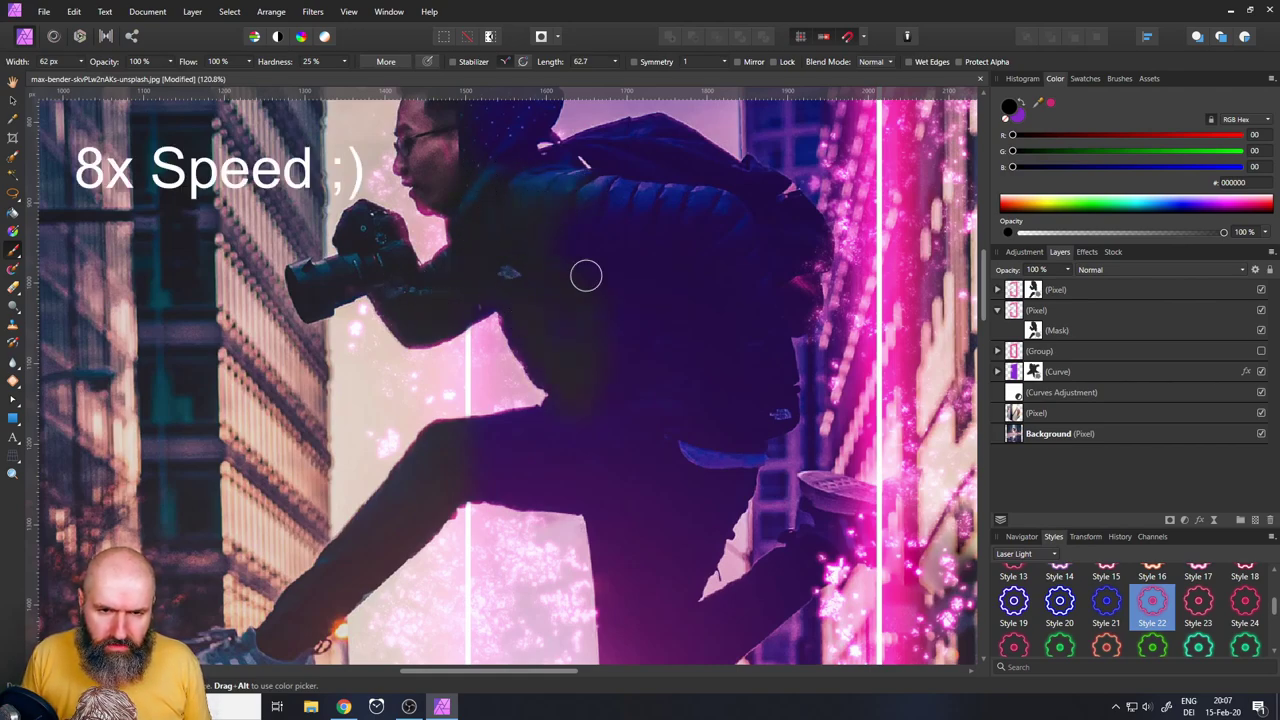
pyautogui.scroll(3, 583, 274)
pyautogui.scroll(1, 617, 477)
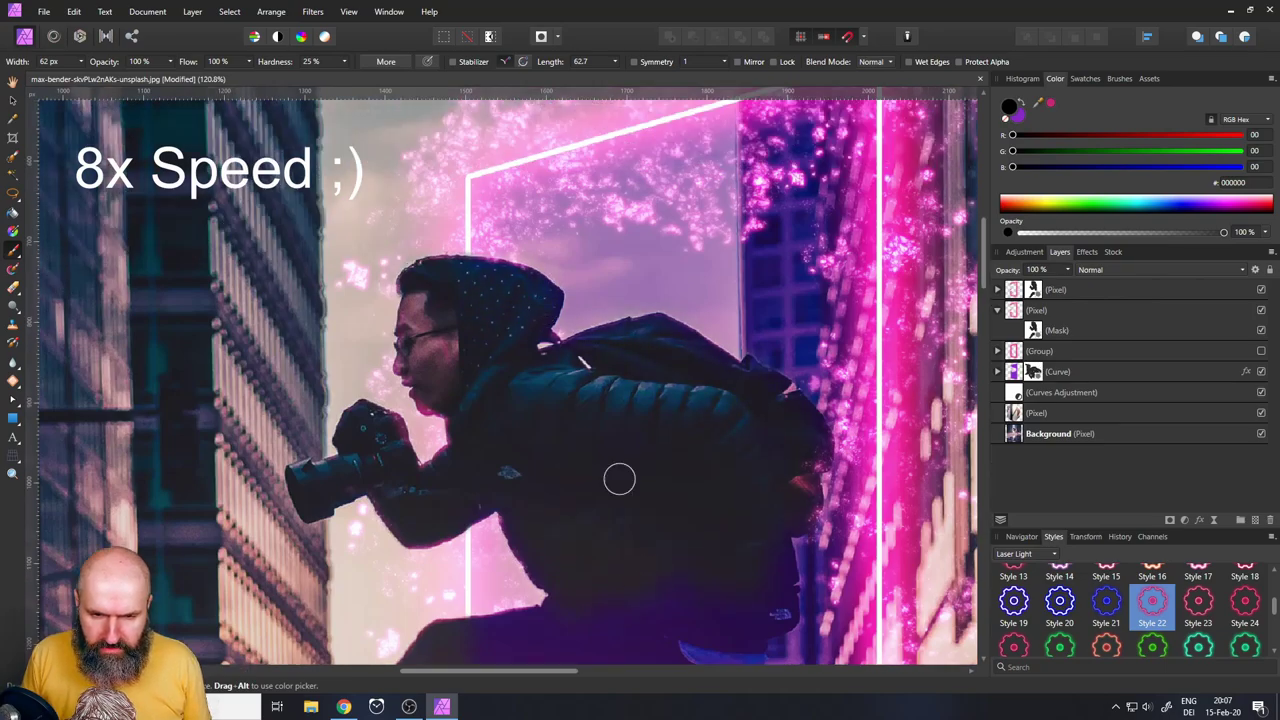
pyautogui.scroll(-4, 663, 371)
pyautogui.scroll(-3, 659, 416)
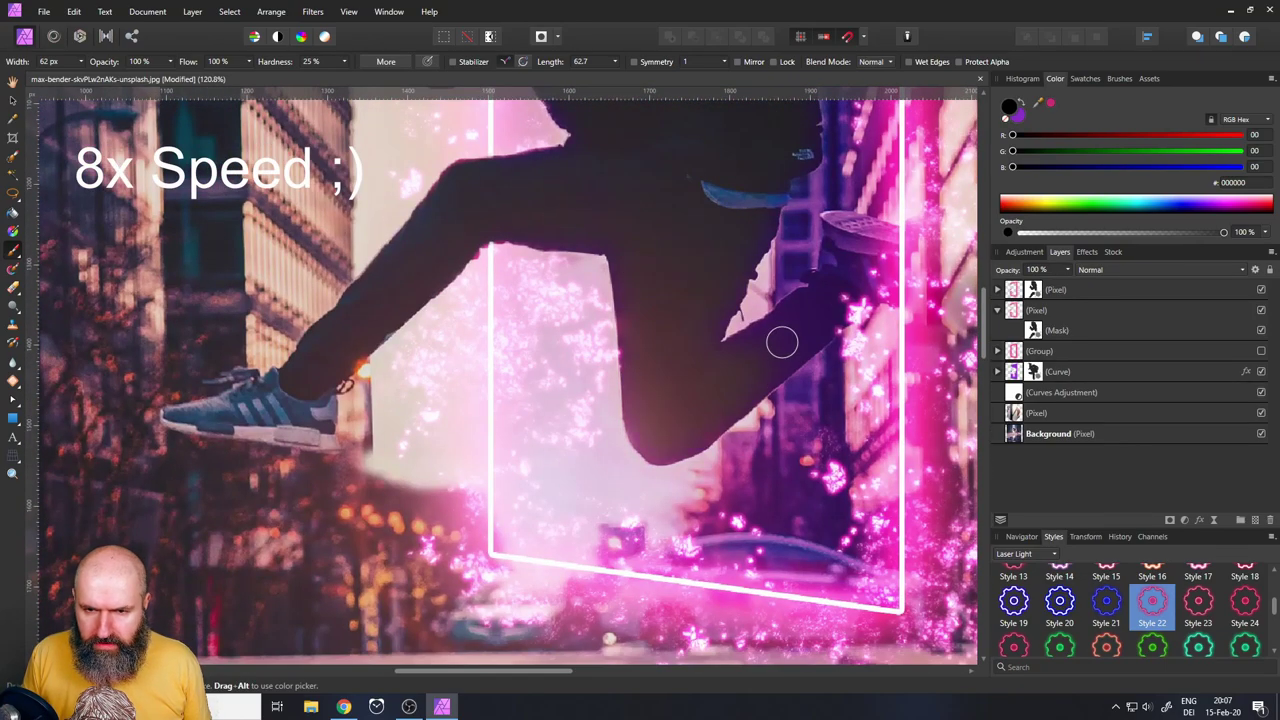
pyautogui.hotkey('ctrl', '0')
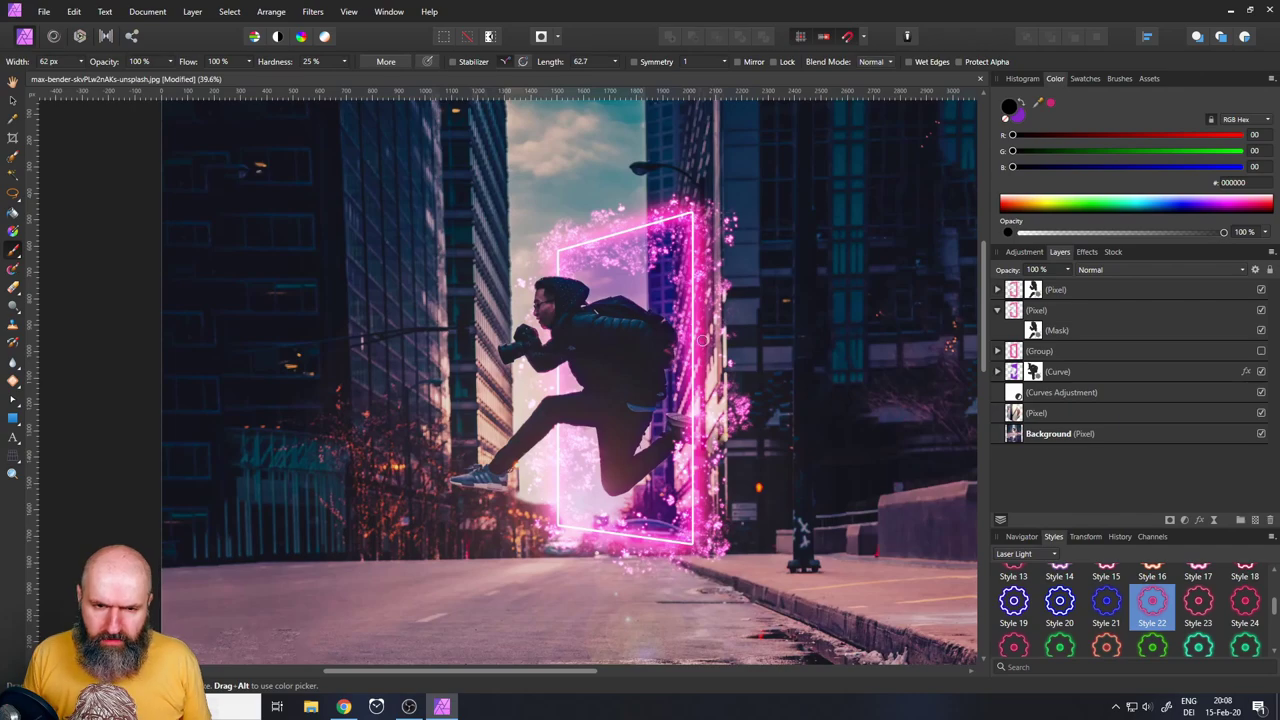
# Draw a tall purple ellipse in front of the man's camera and remove its stroke
pyautogui.scroll(2, 685, 338)
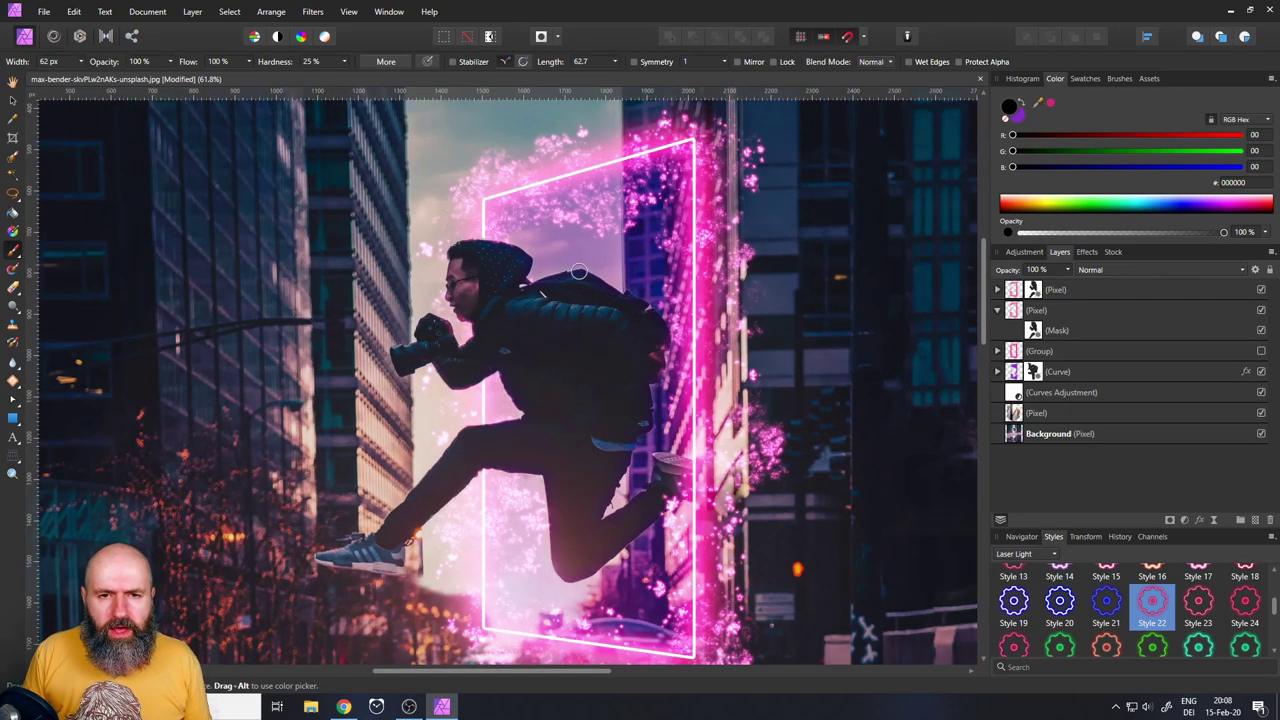
pyautogui.click(10, 422)
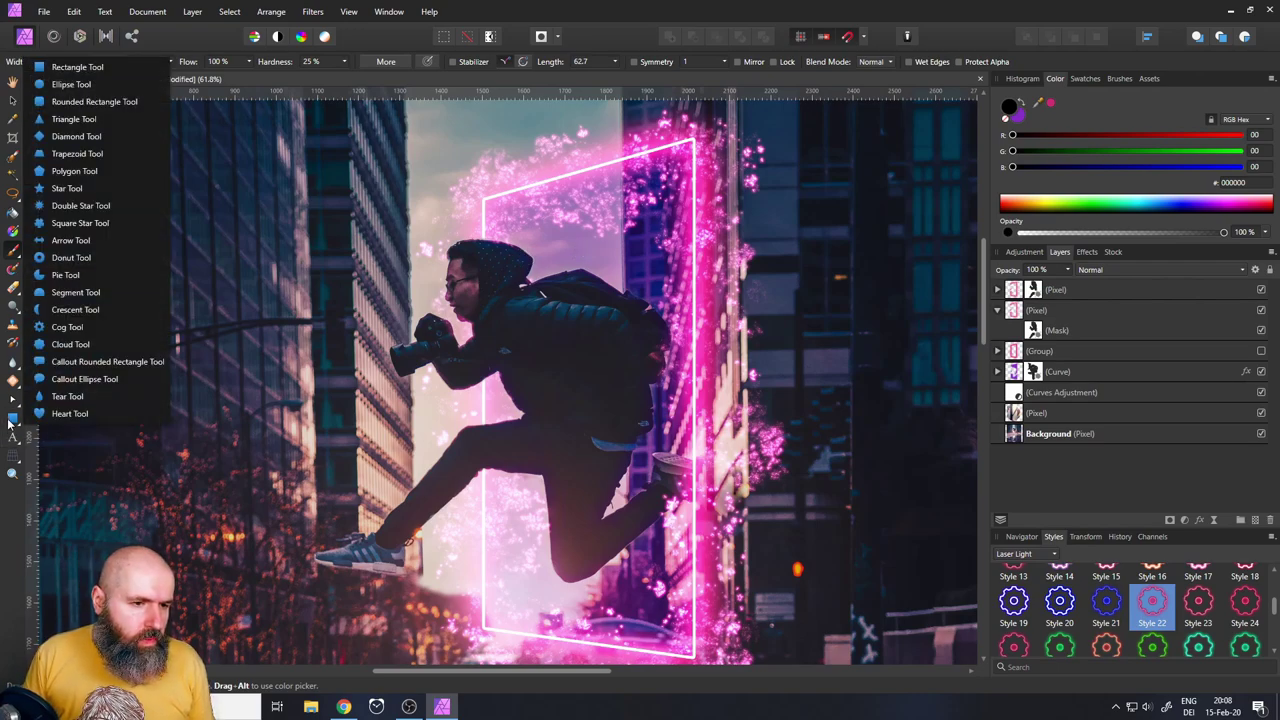
pyautogui.click(71, 84)
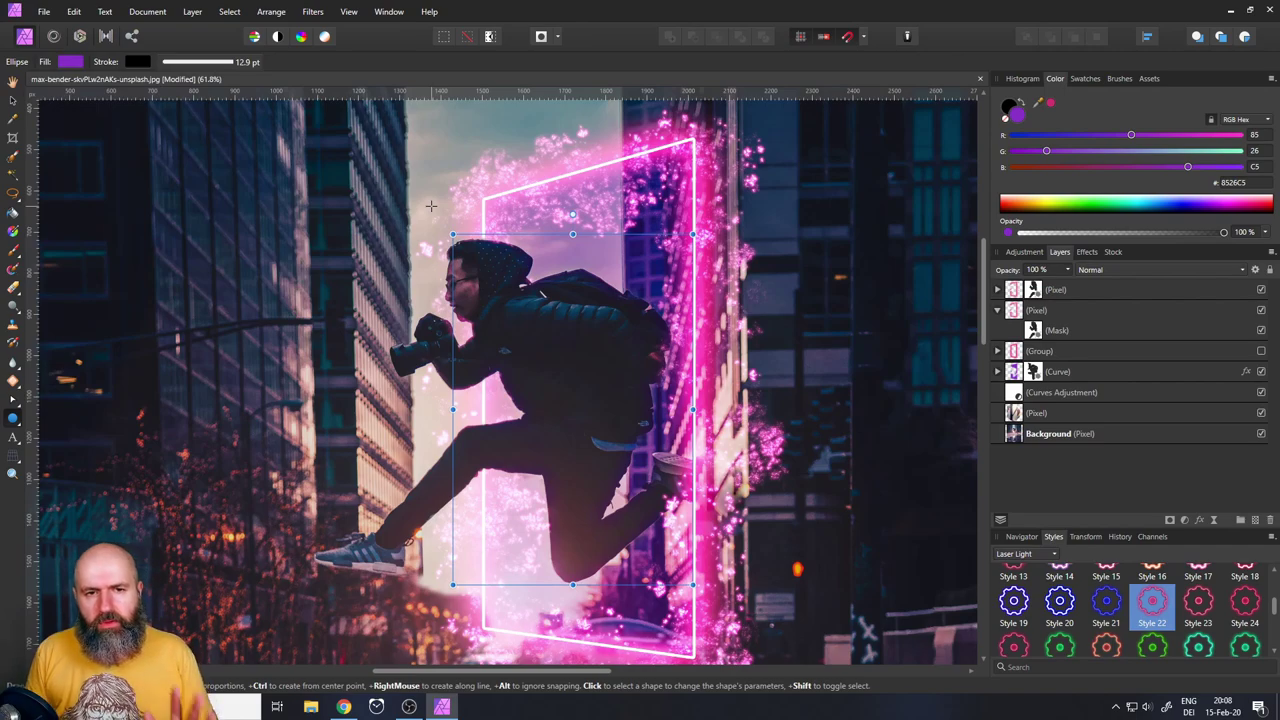
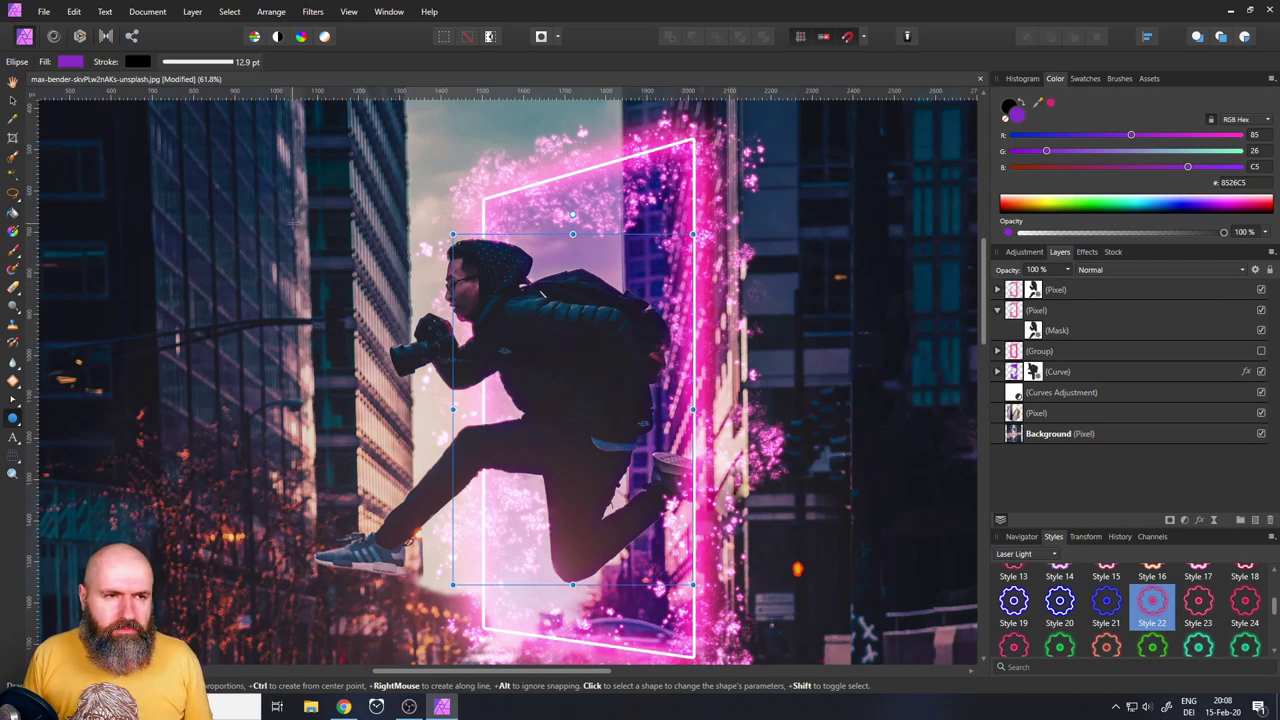
pyautogui.moveTo(291, 222); pyautogui.dragTo(406, 441)
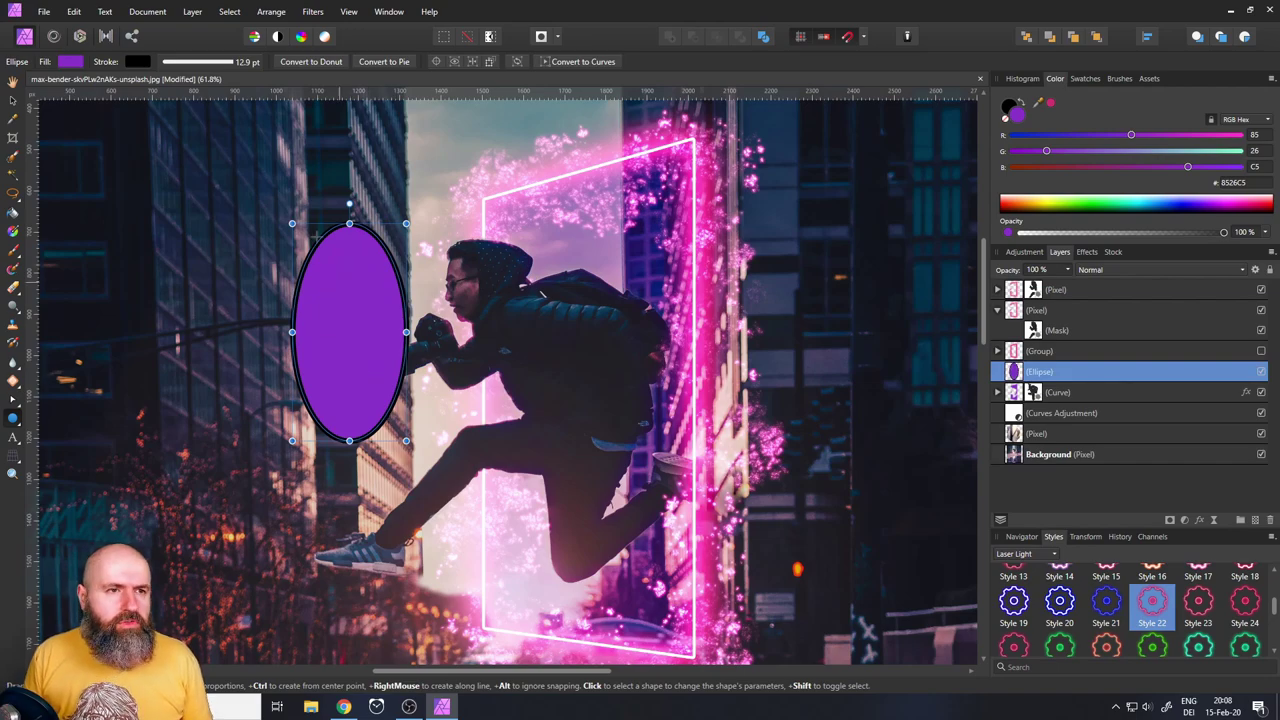
pyautogui.click(139, 62)
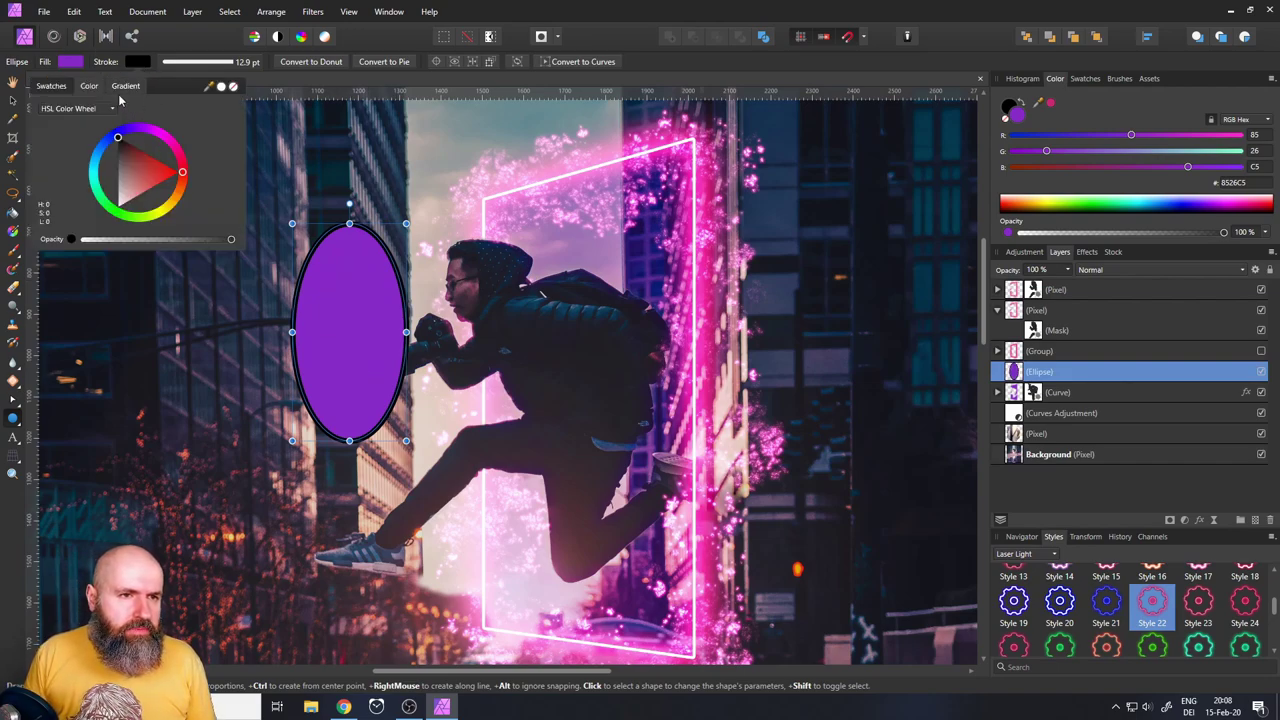
pyautogui.click(233, 88)
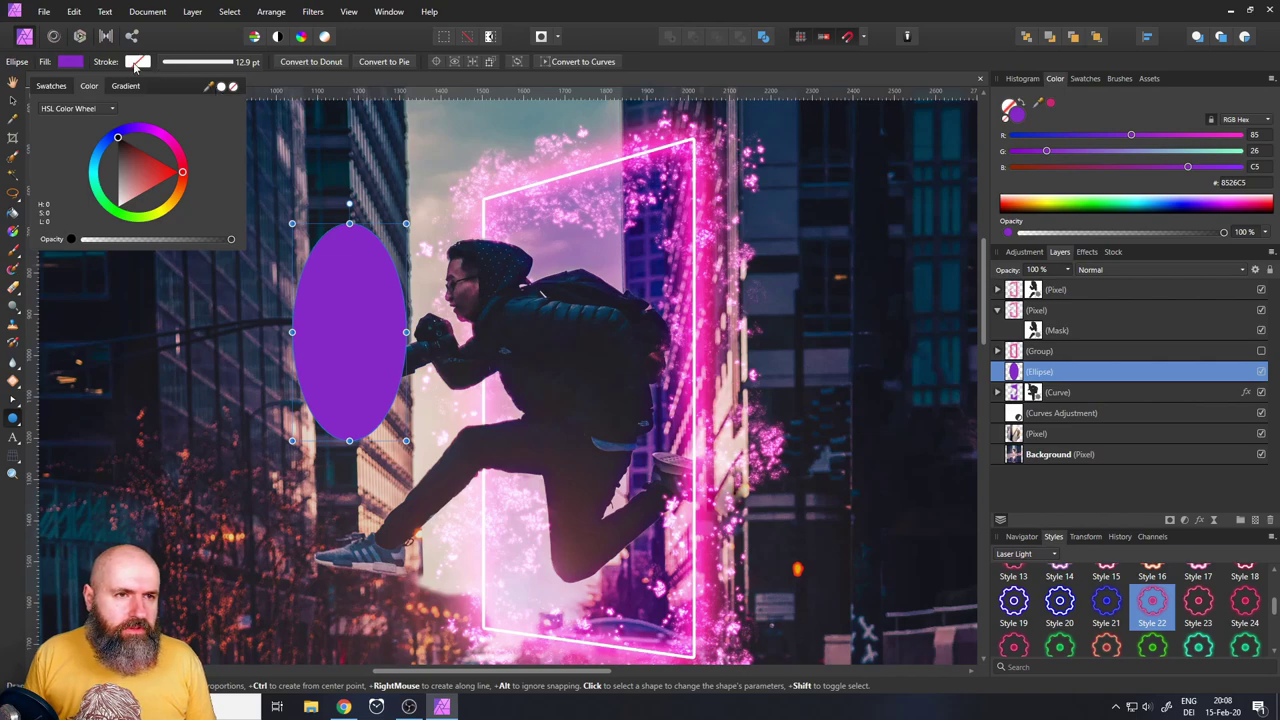
pyautogui.click(136, 63)
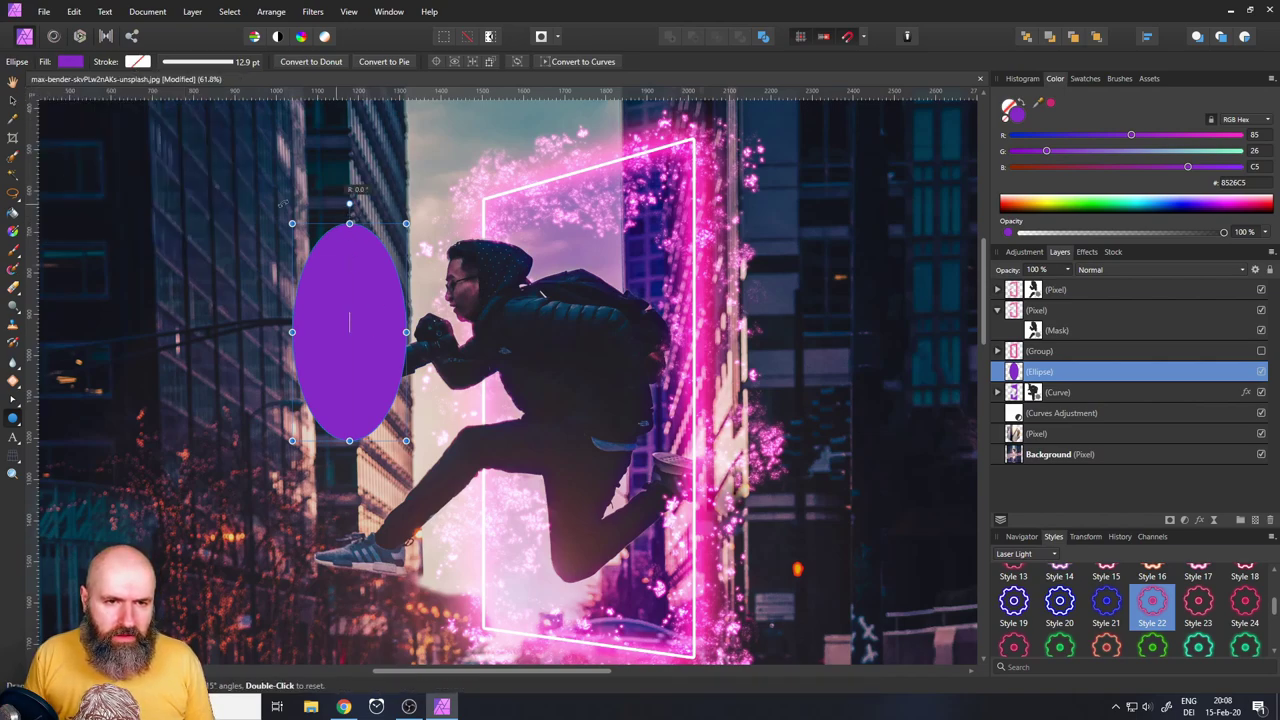
# Rotate the ellipse counterclockwise so it slopes down toward the man, undoing the first rotation attempt
pyautogui.moveTo(283, 202); pyautogui.dragTo(186, 234)
pyautogui.hotkey('ctrl', 'z')
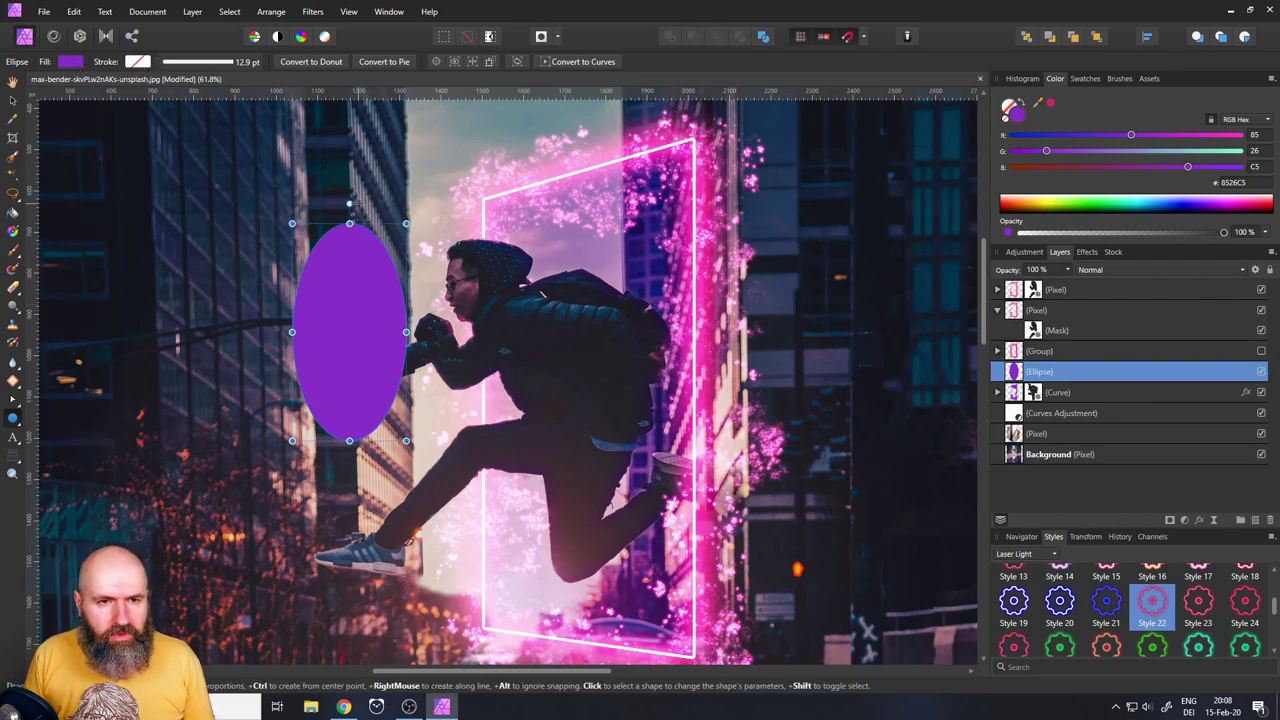
pyautogui.moveTo(349, 203); pyautogui.dragTo(283, 229)
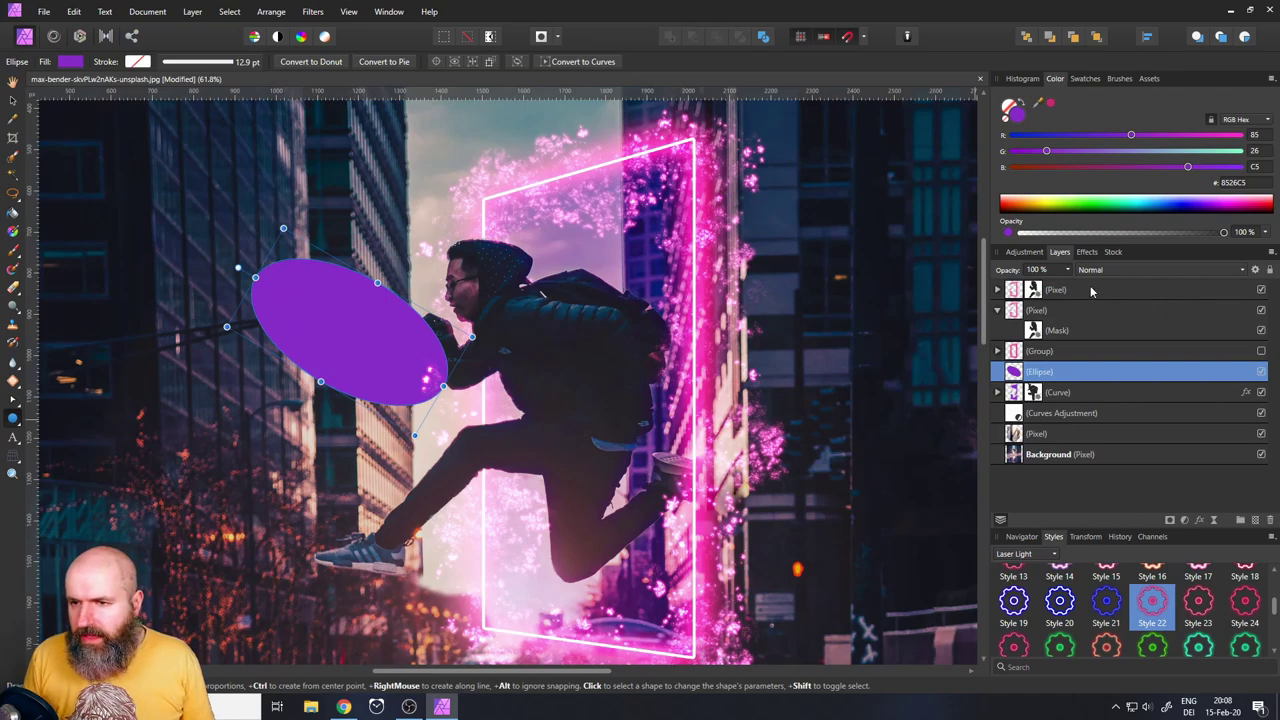
# Apply a strong Gaussian Blur effect to the ellipse and set its blend mode to Screen
pyautogui.click(1087, 253)
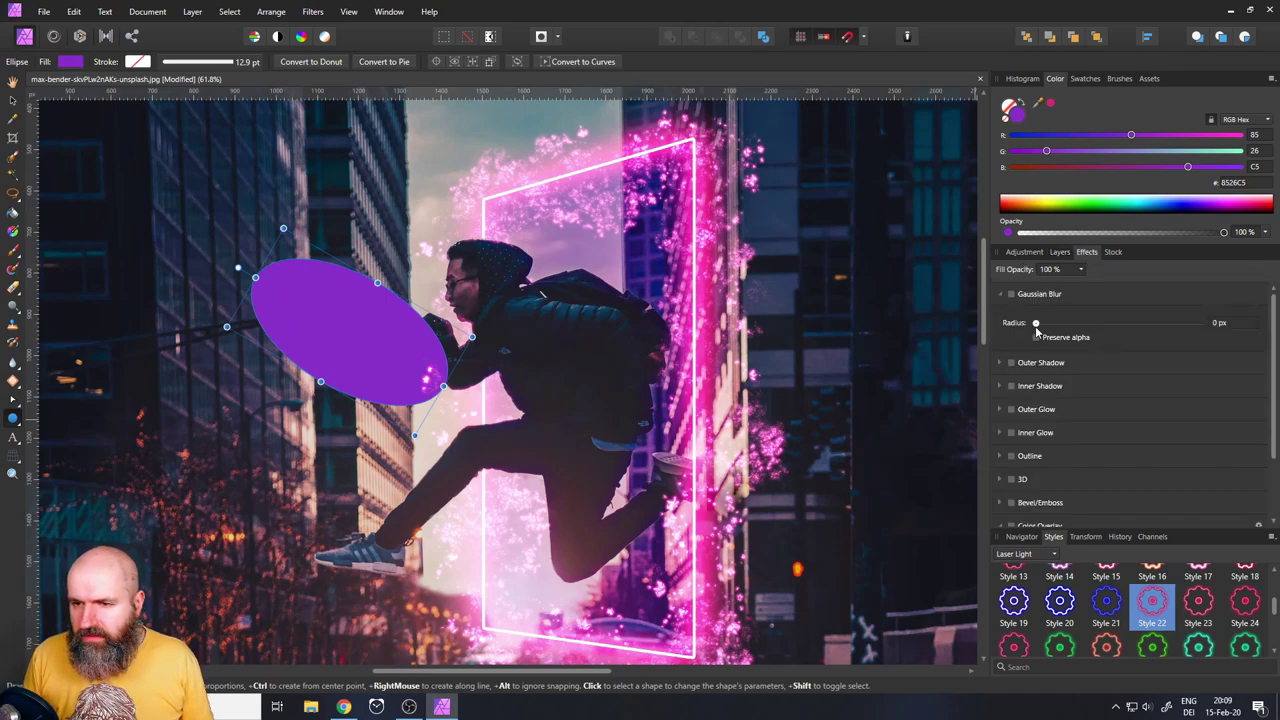
pyautogui.moveTo(1036, 324); pyautogui.dragTo(1183, 336)
pyautogui.click(1060, 253)
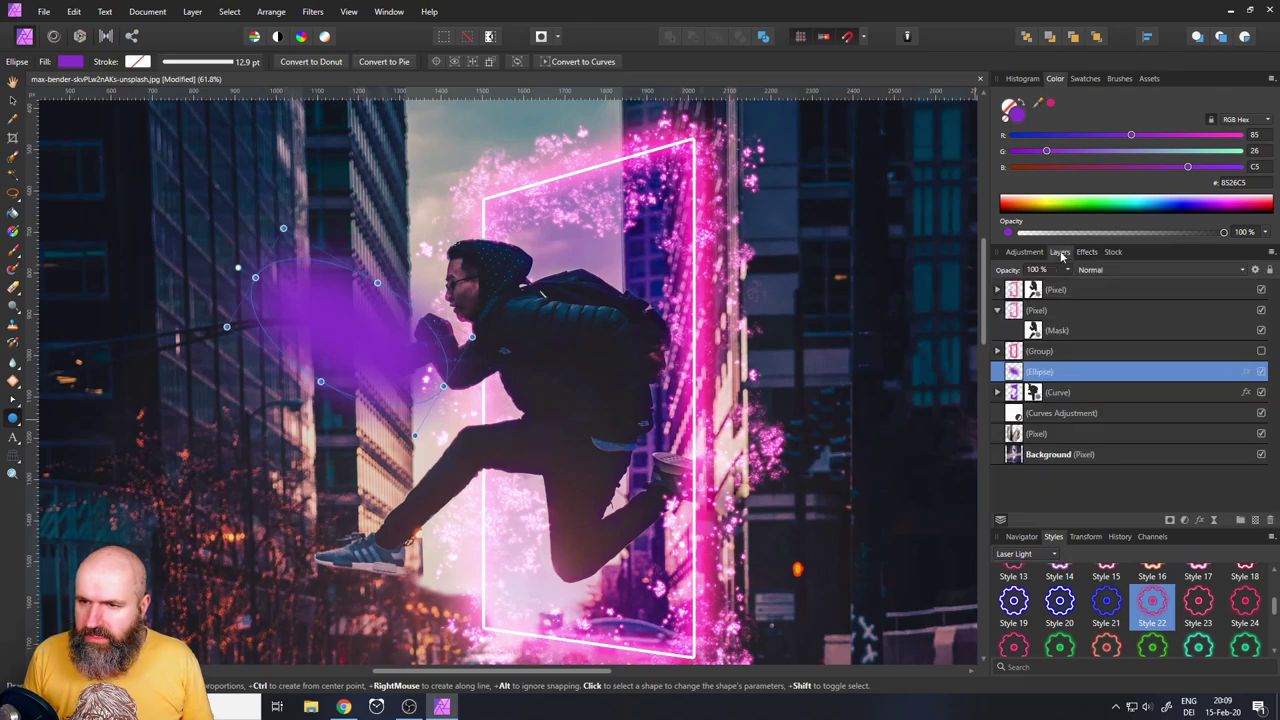
pyautogui.click(1105, 272)
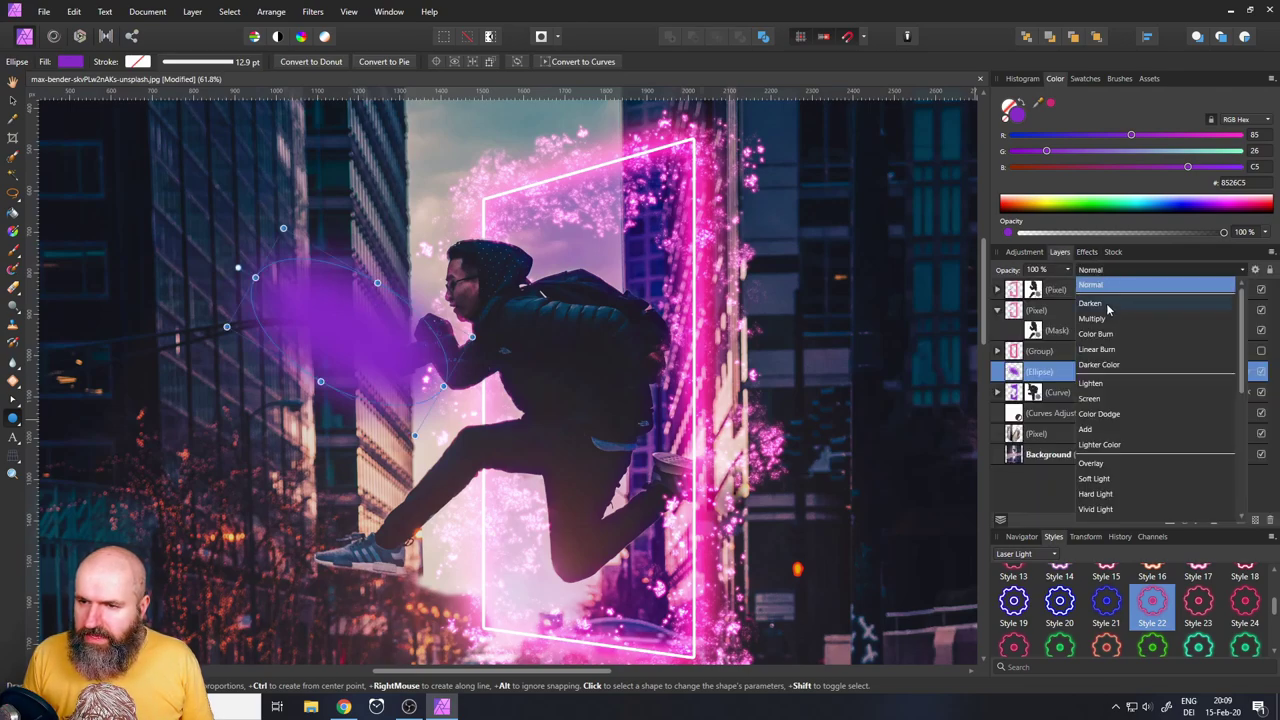
pyautogui.click(1103, 399)
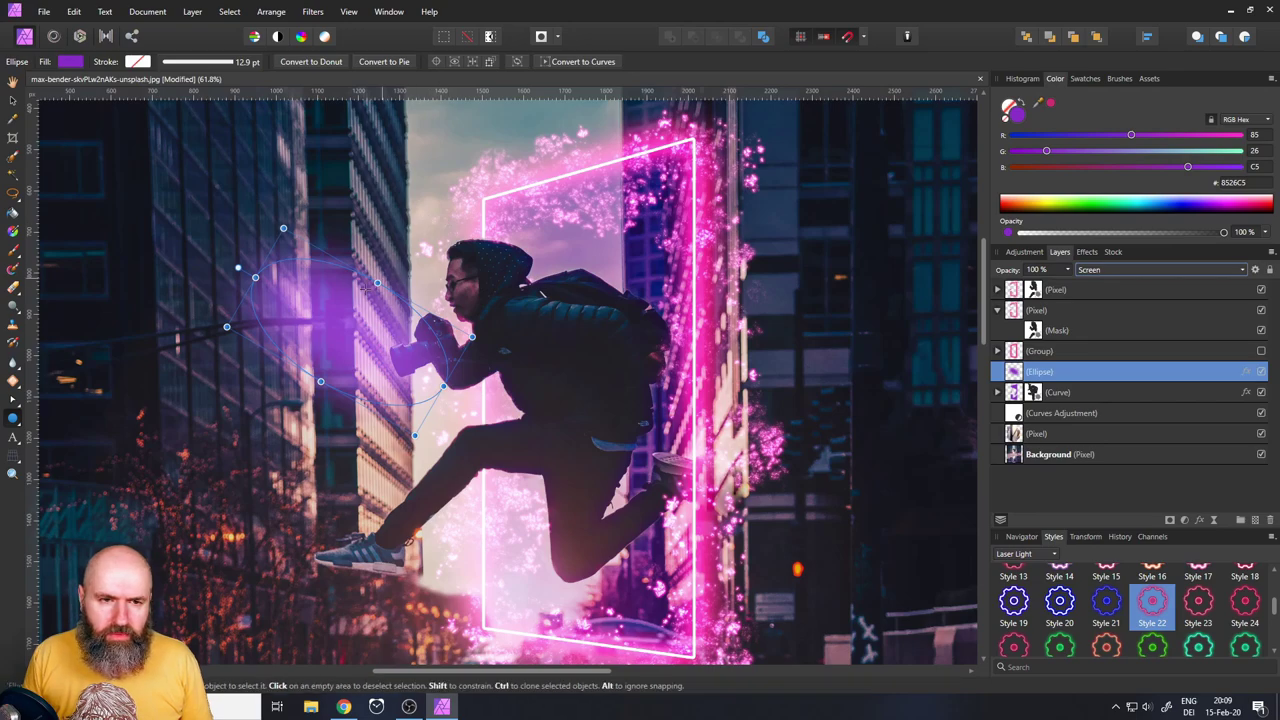
# Sample the pink glow near the portal's upper edge and apply it as the ellipse's fill
pyautogui.click(74, 63)
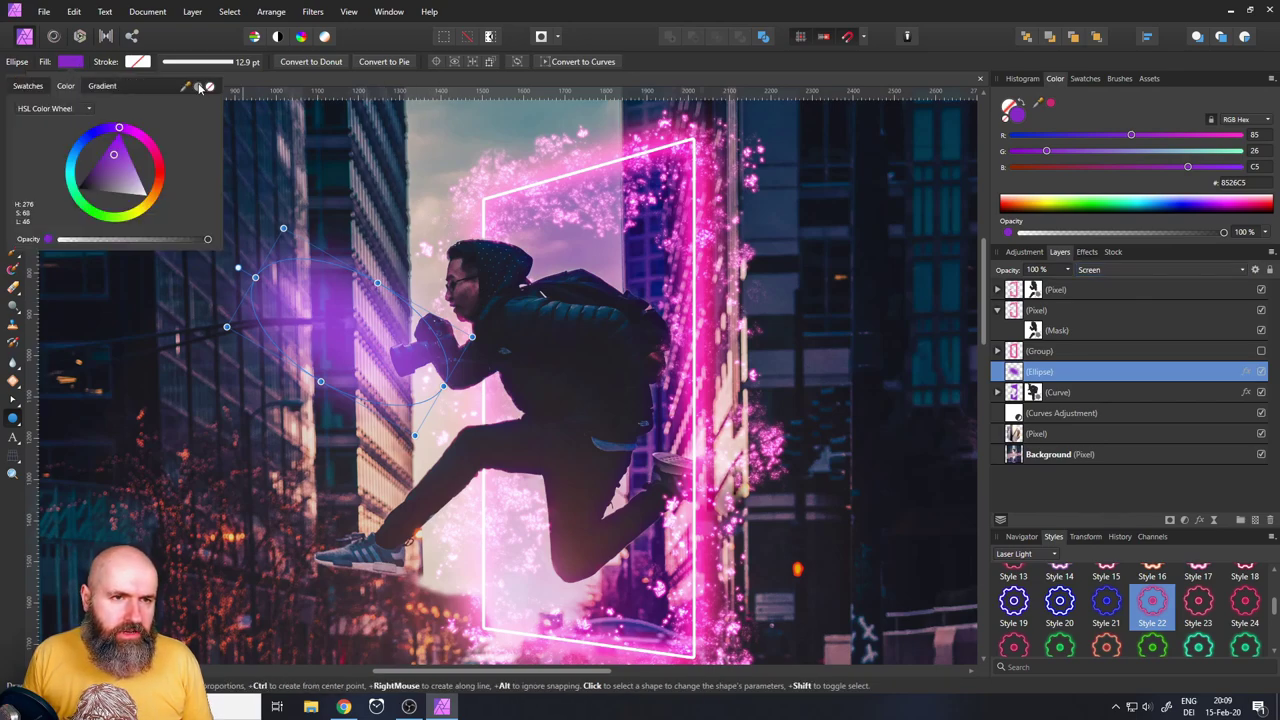
pyautogui.moveTo(200, 88); pyautogui.dragTo(670, 158)
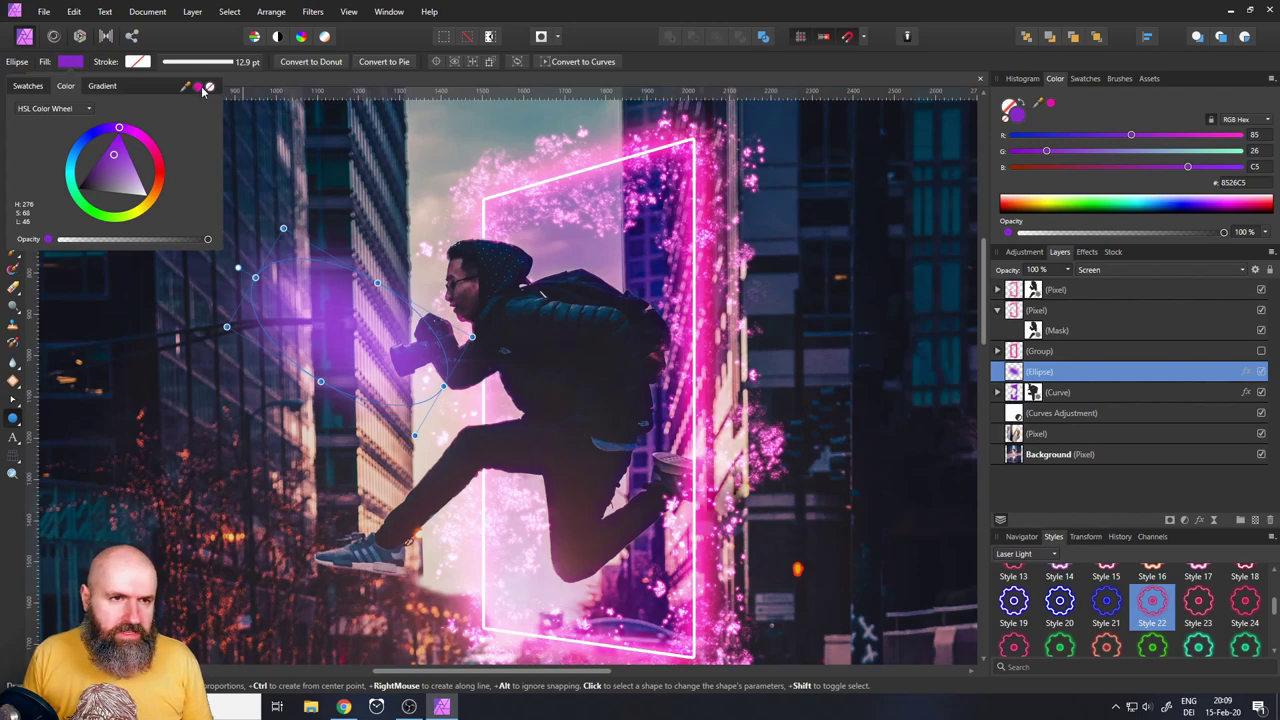
pyautogui.moveTo(200, 88); pyautogui.dragTo(665, 152)
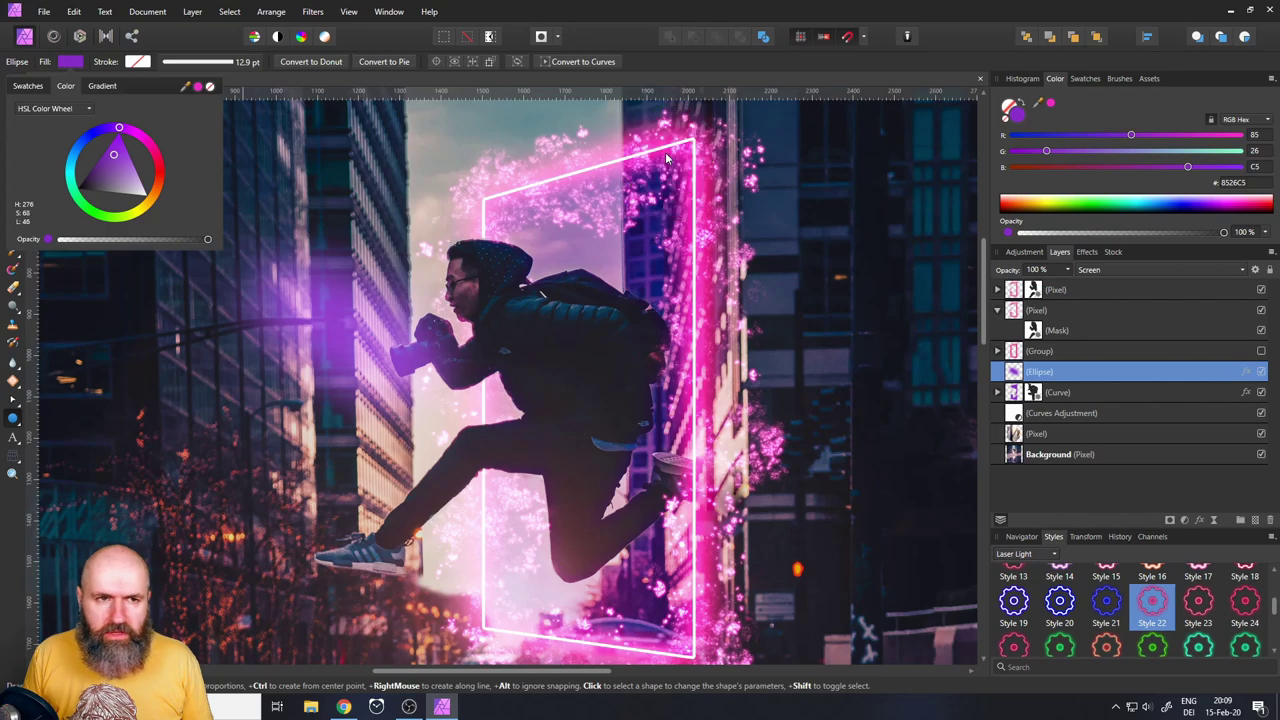
pyautogui.click(199, 88)
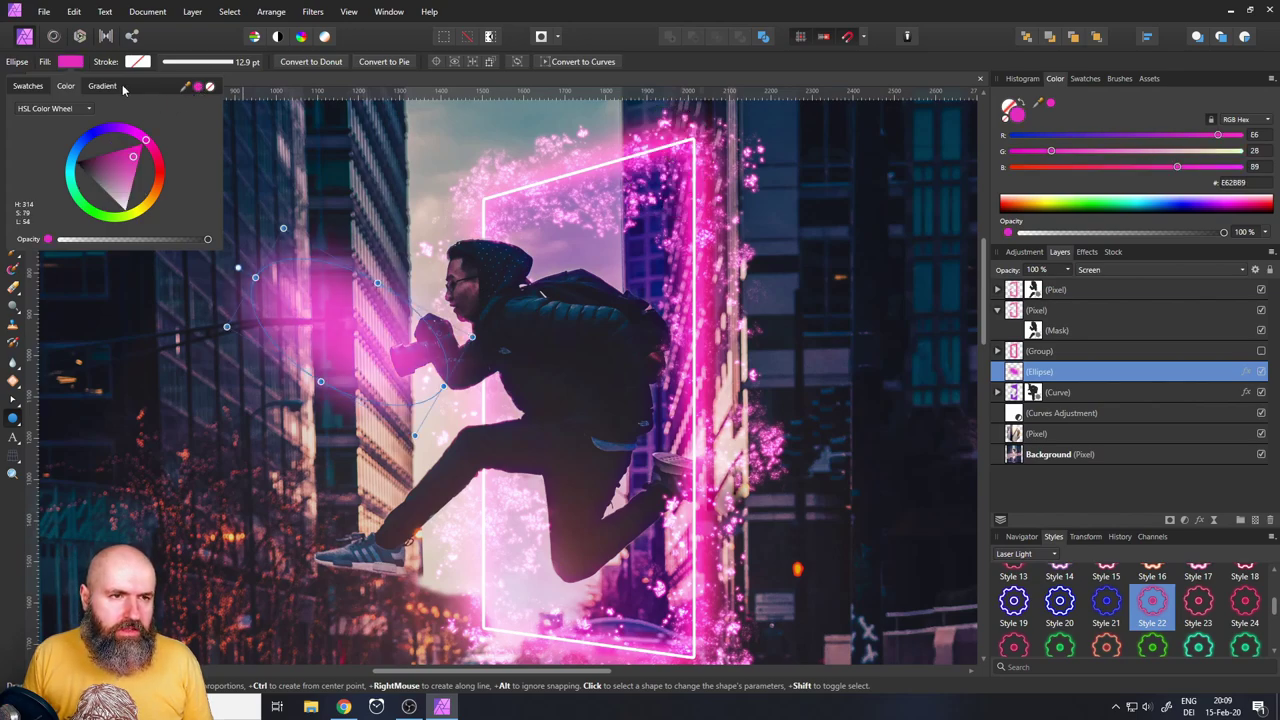
pyautogui.click(70, 62)
# Enlarge the pink glow ellipse over the portal's upper part and place a duplicate over its lower rear side
pyautogui.click(12, 100)
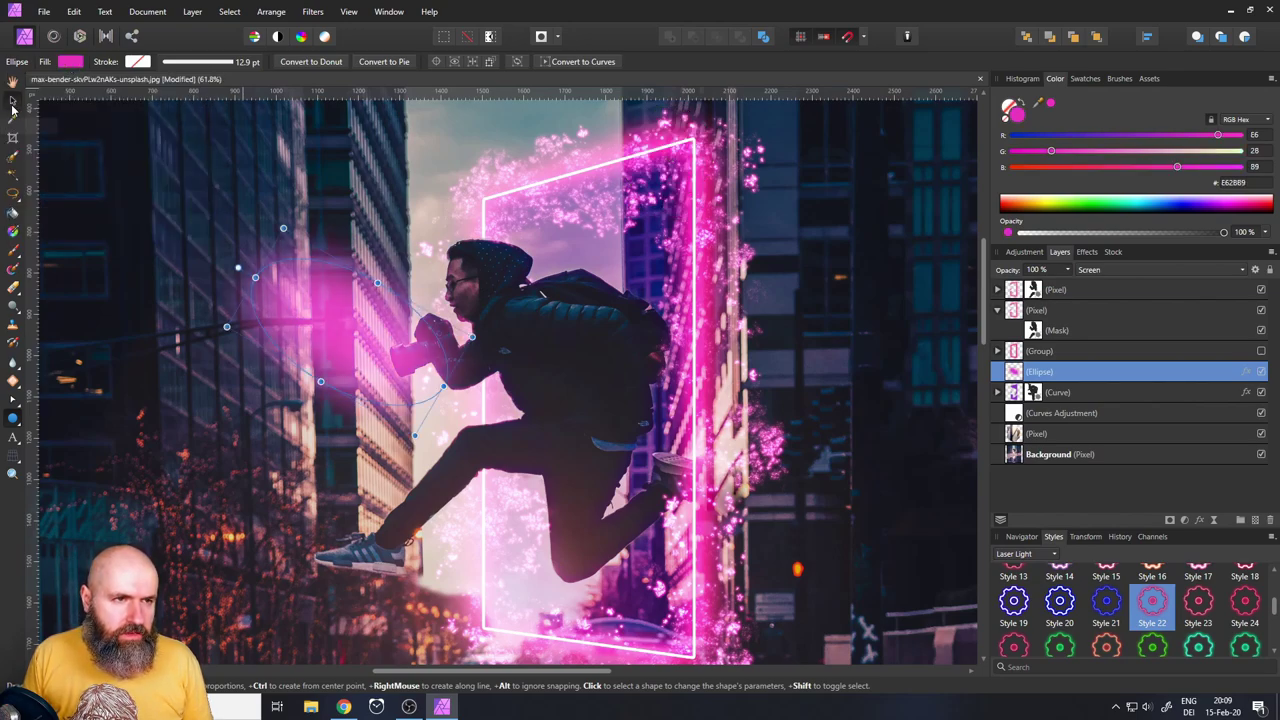
pyautogui.moveTo(333, 324); pyautogui.dragTo(714, 447)
pyautogui.moveTo(537, 374); pyautogui.dragTo(686, 388)
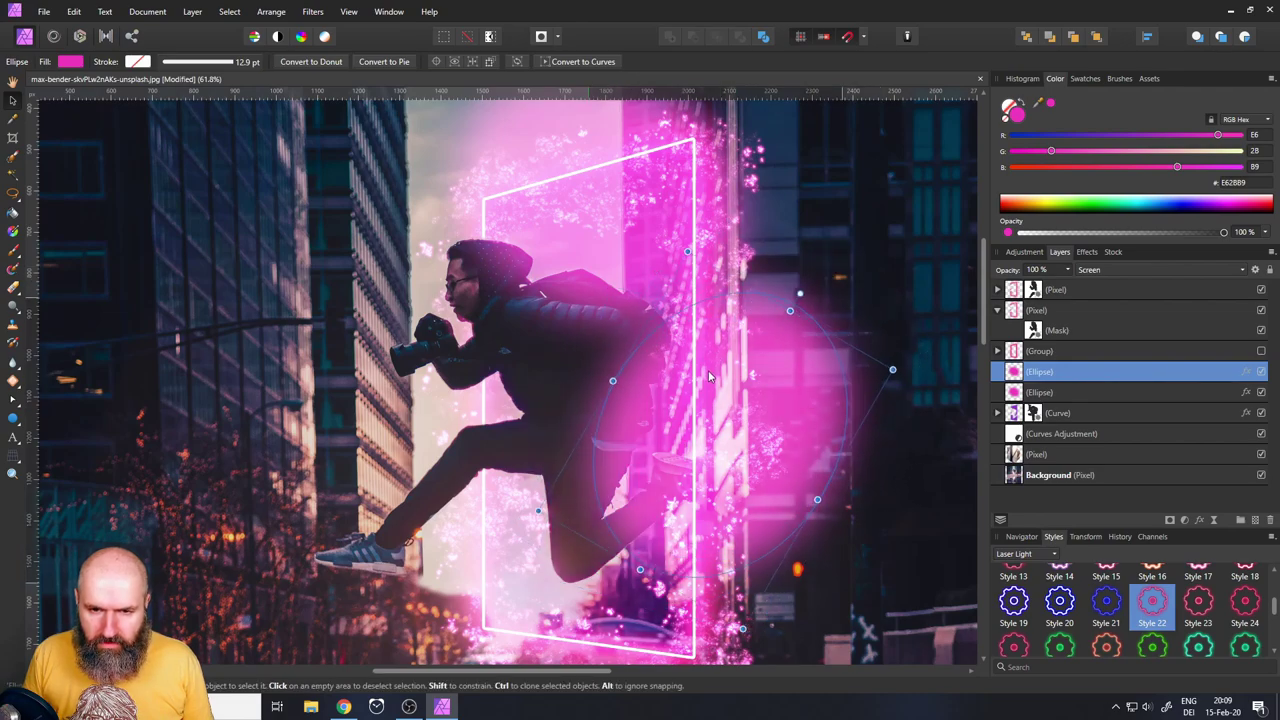
# Shrink, rotate and reposition the duplicate glow ellipse around the man's rear leg and the portal's rear edge
pyautogui.moveTo(787, 519); pyautogui.dragTo(790, 420)
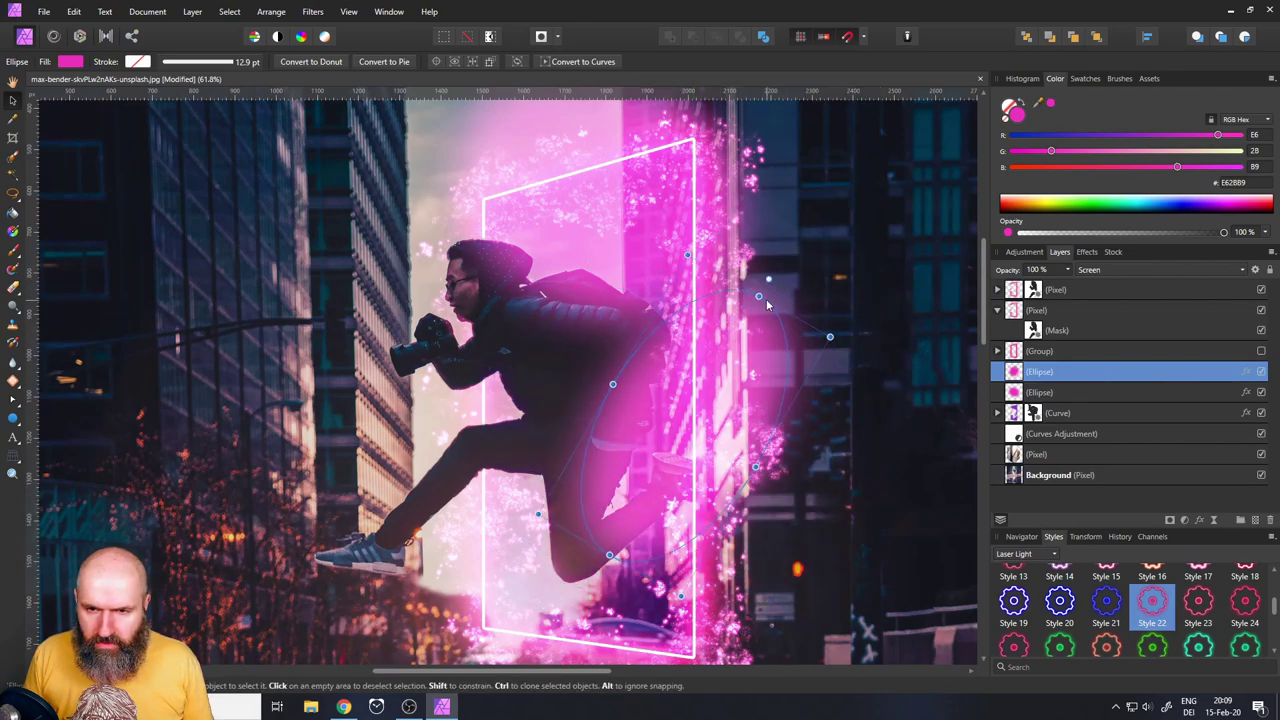
pyautogui.moveTo(775, 283); pyautogui.dragTo(742, 325)
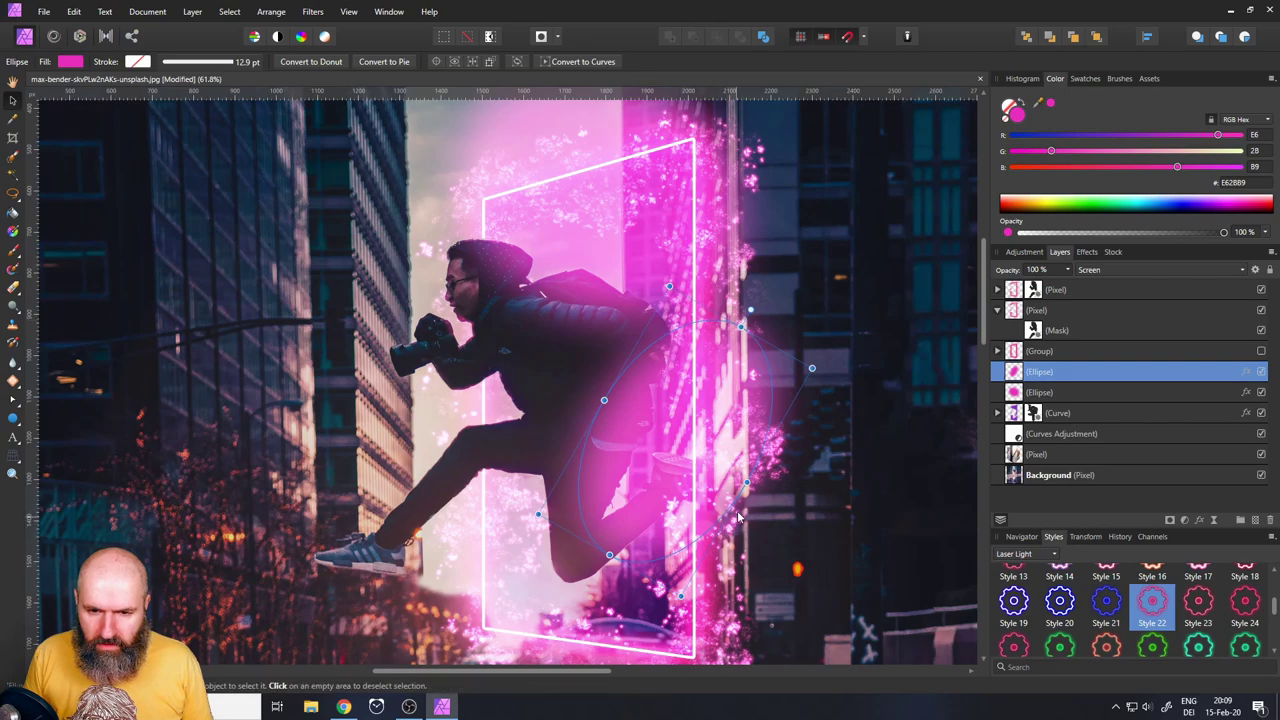
pyautogui.moveTo(609, 554); pyautogui.dragTo(679, 438)
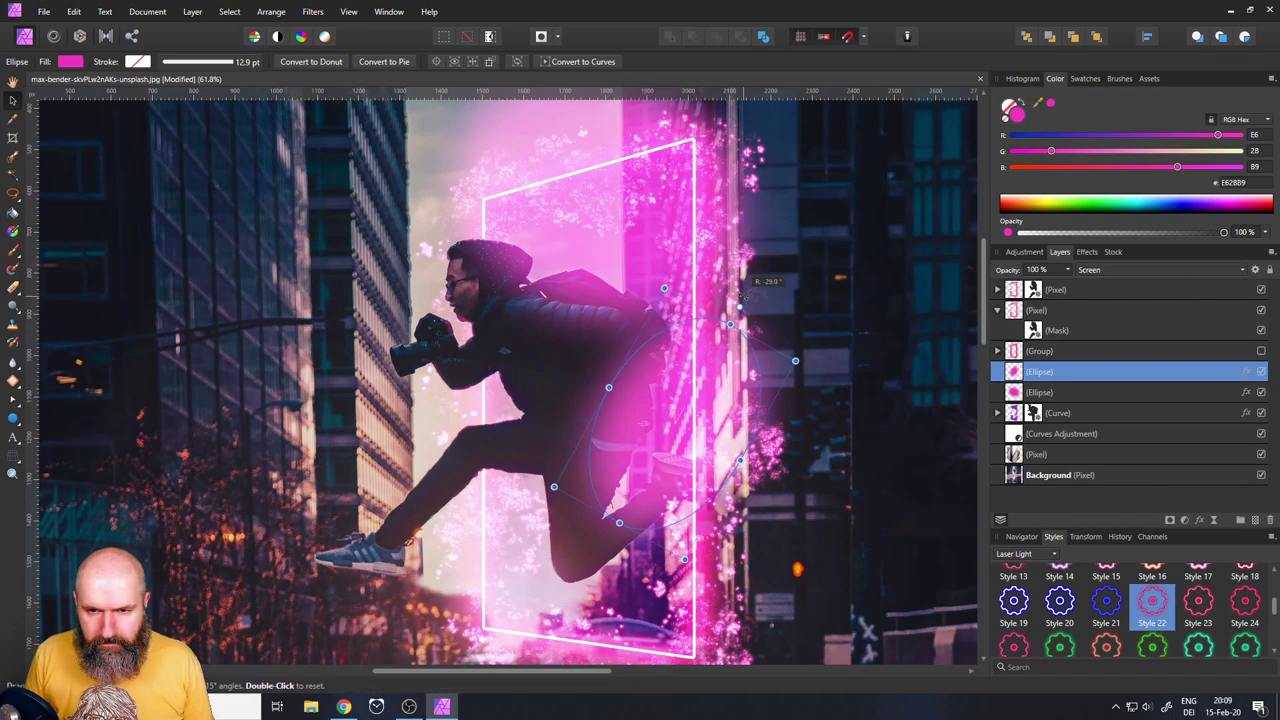
pyautogui.moveTo(740, 306); pyautogui.dragTo(685, 375)
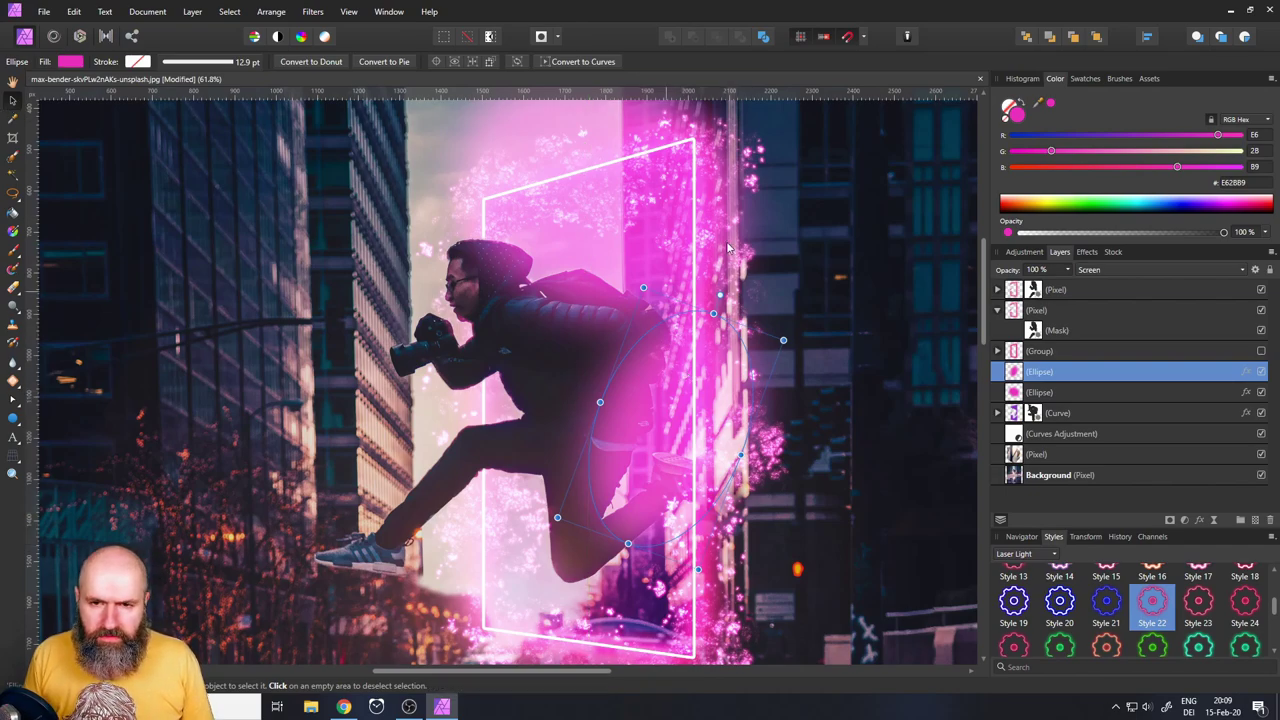
# Duplicate the purple fill curve and delete the mask from the copy
pyautogui.click(998, 413)
pyautogui.click(1015, 420)
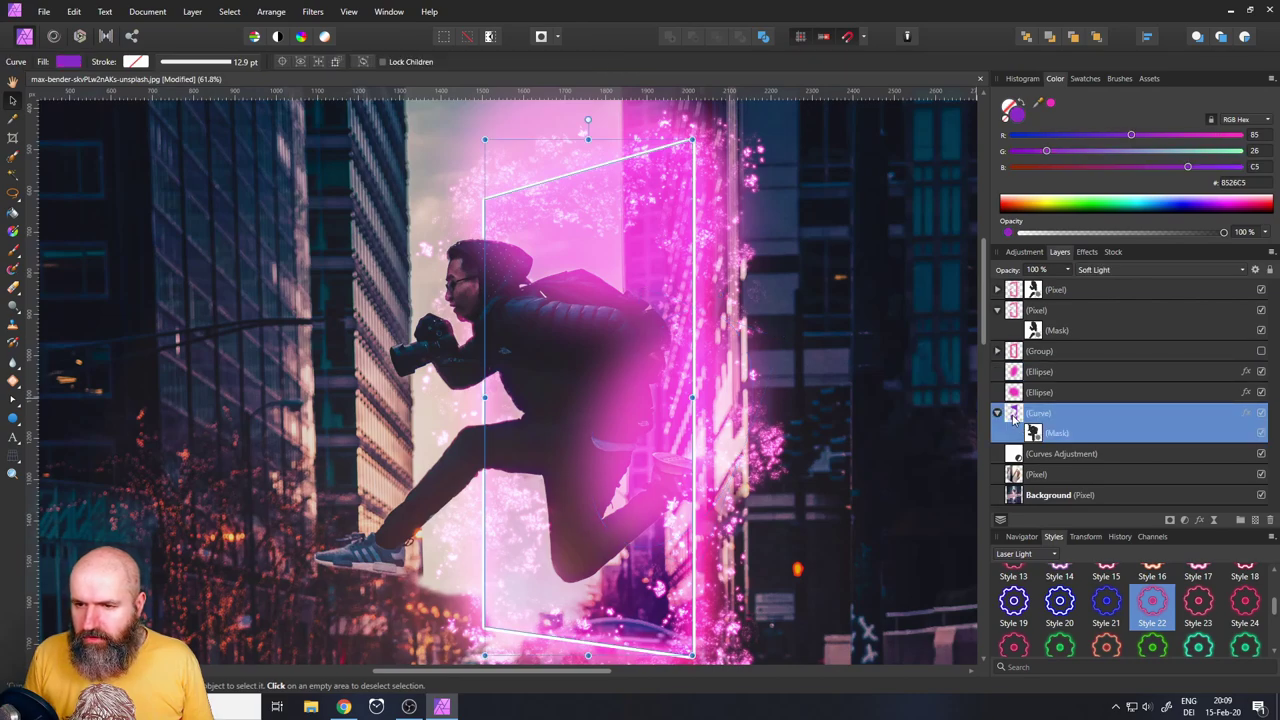
pyautogui.rightClick(1015, 420)
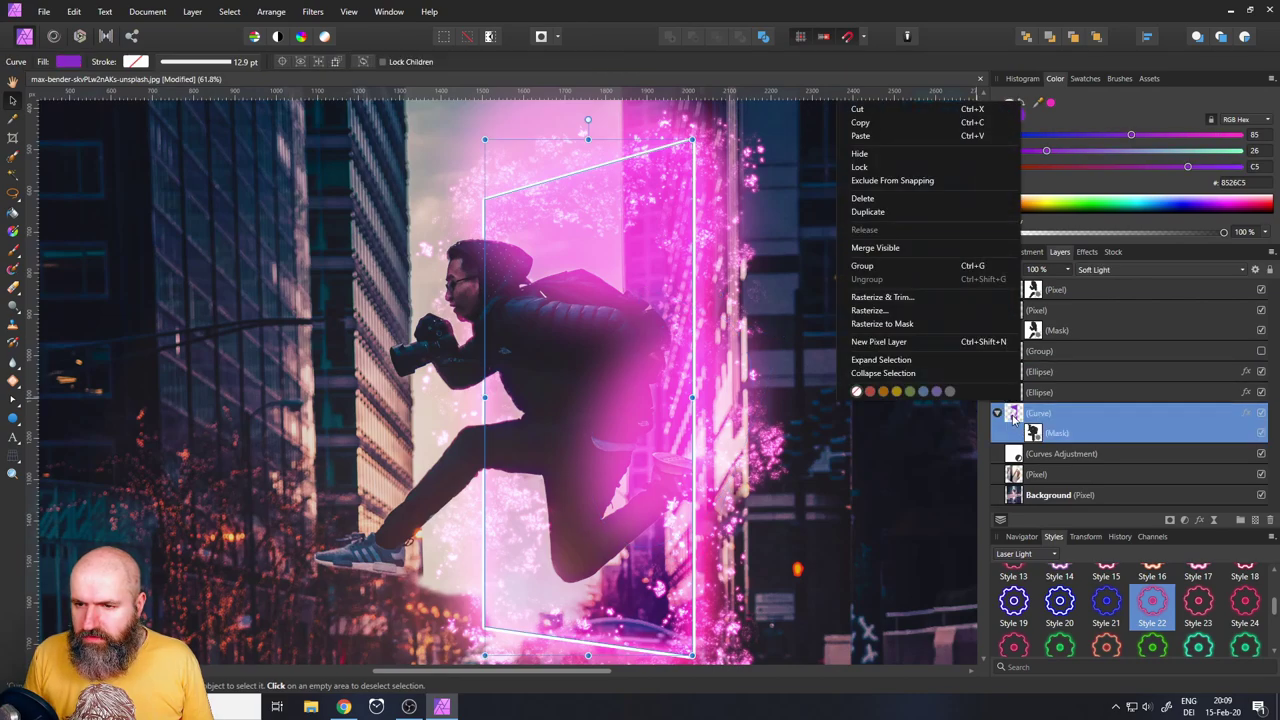
pyautogui.click(880, 212)
pyautogui.click(1240, 520)
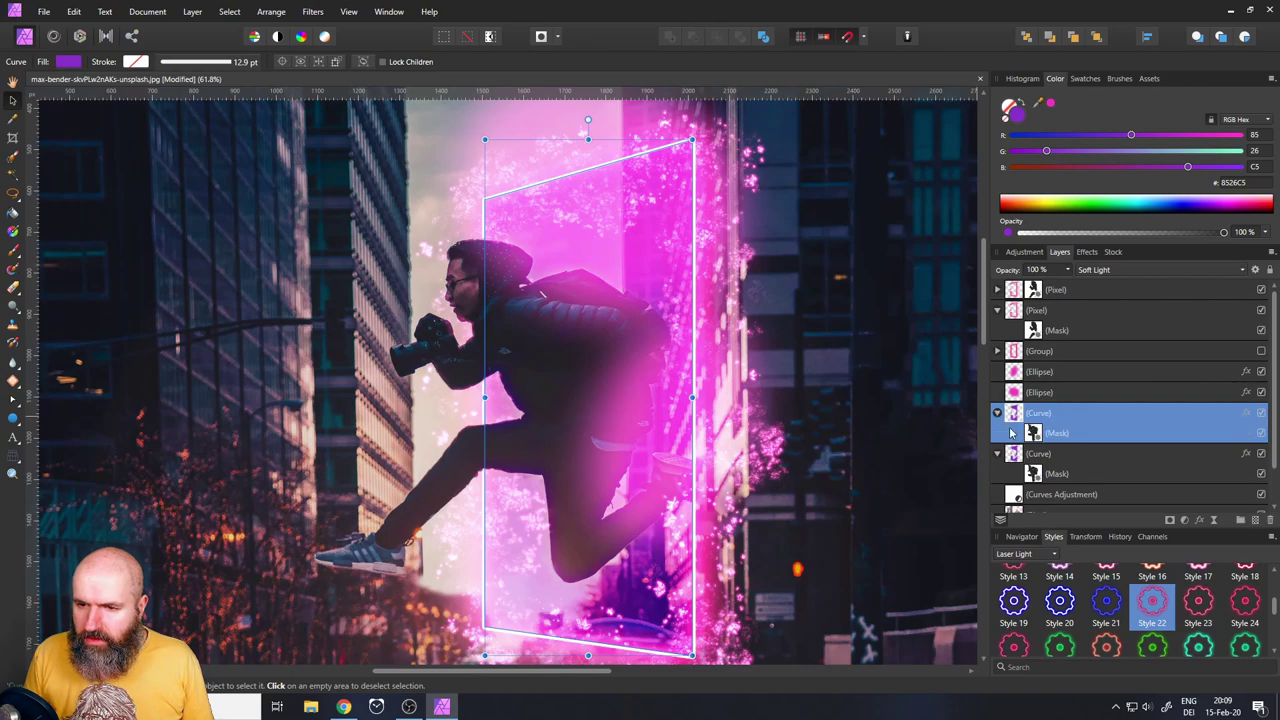
pyautogui.click(1271, 522)
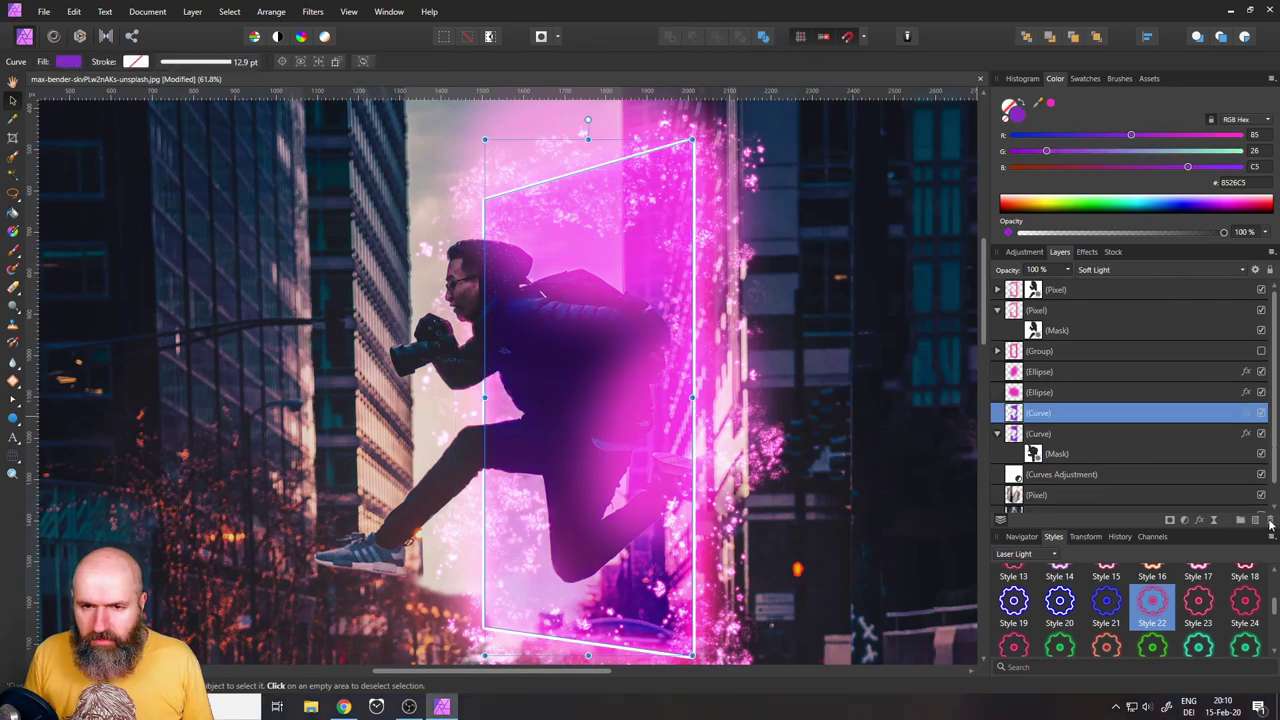
# Move the unmasked purple curve copy above the two glow ellipses and group the ellipses
pyautogui.moveTo(1015, 420); pyautogui.dragTo(1033, 387)
pyautogui.click(1018, 394)
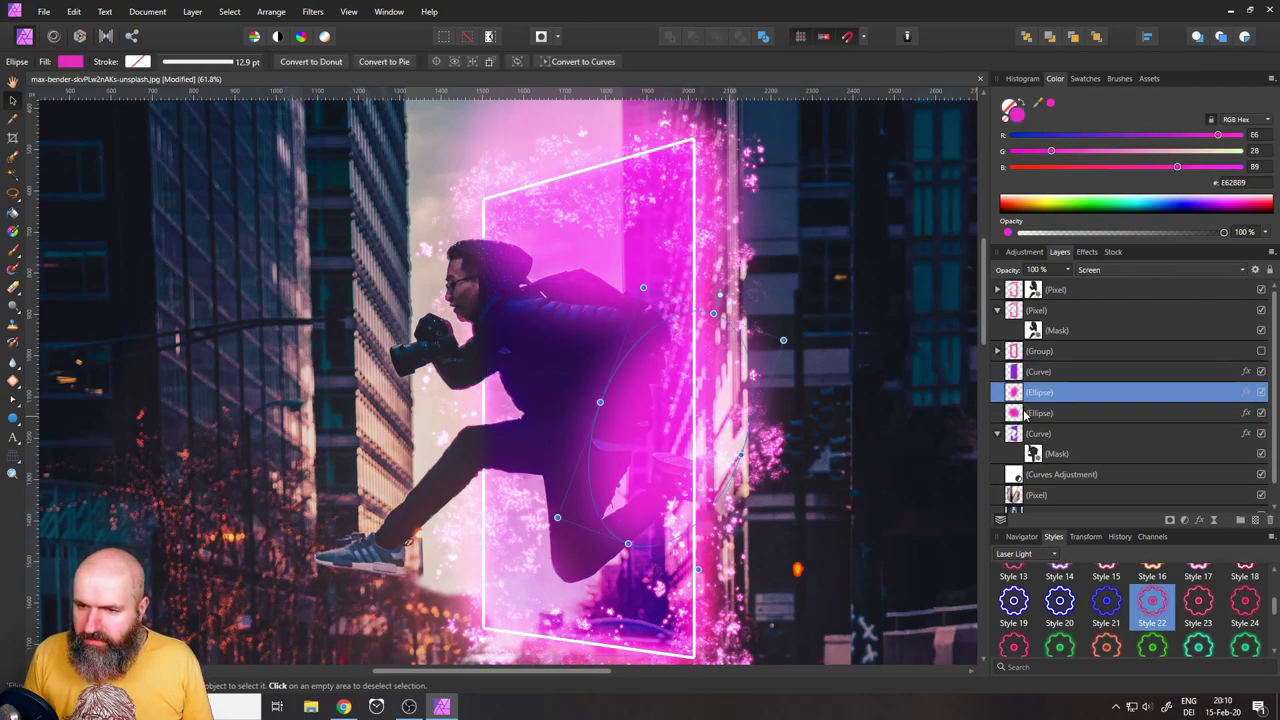
pyautogui.keyDown('shift'); pyautogui.click(1017, 414); pyautogui.keyUp('shift')
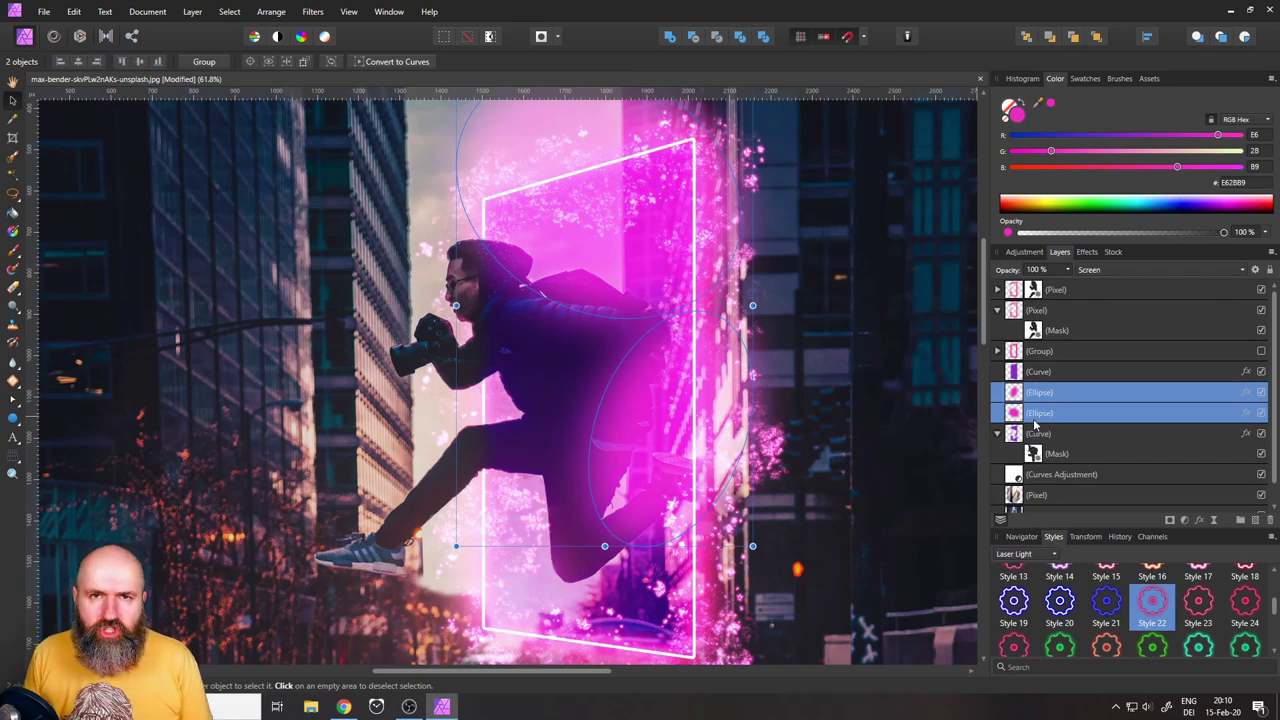
pyautogui.hotkey('ctrl', 'g')
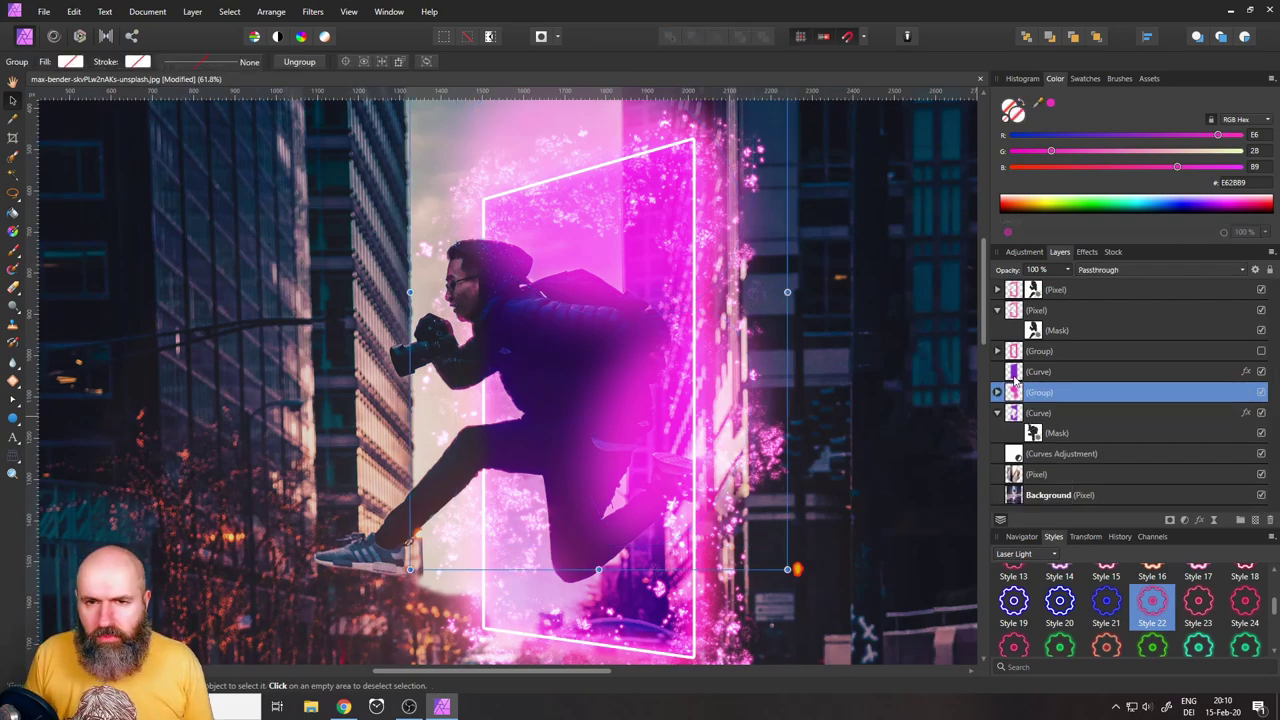
# Apply the purple curve copy as a mask to the ellipse group below it
pyautogui.click(1015, 377)
pyautogui.rightClick(1013, 378)
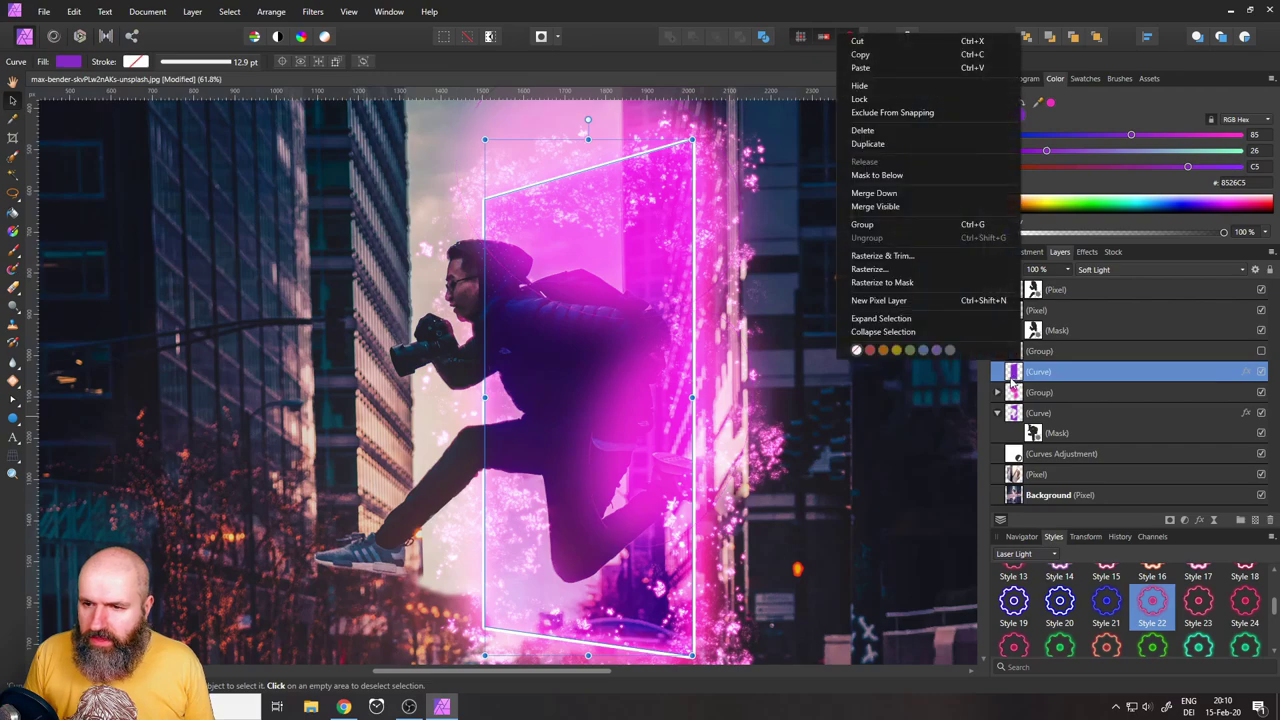
pyautogui.click(908, 175)
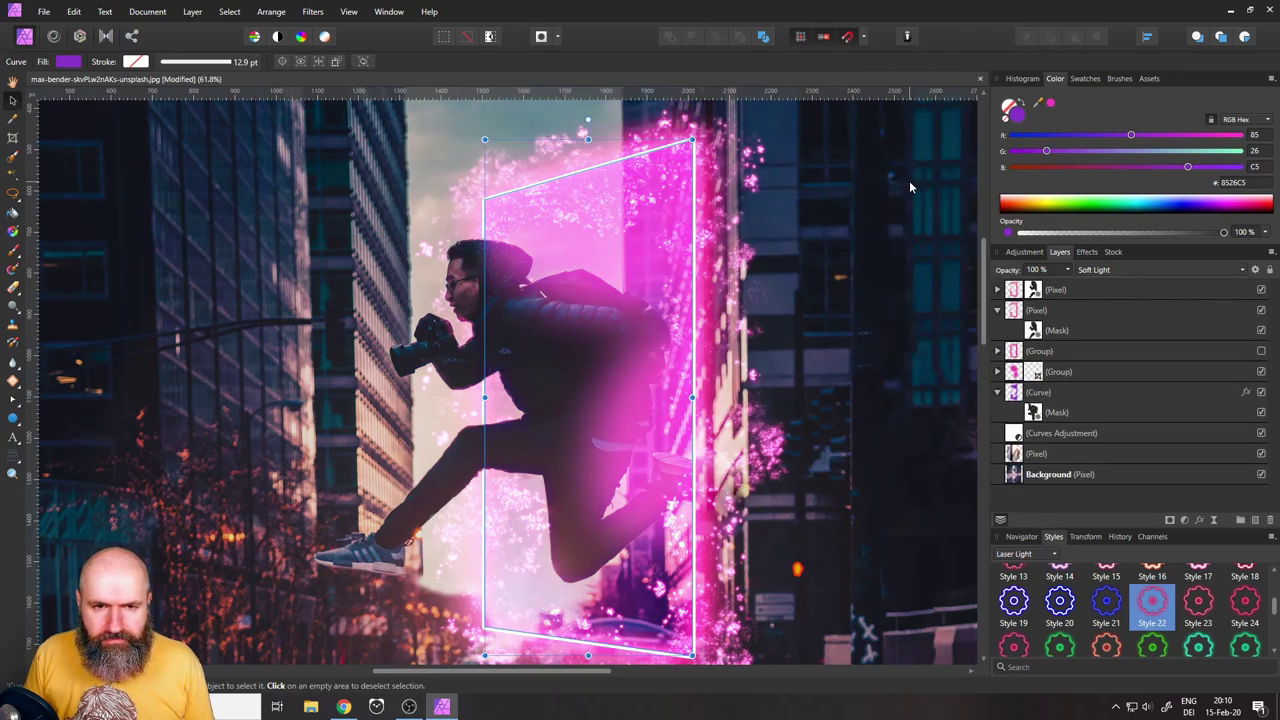
pyautogui.click(816, 369)
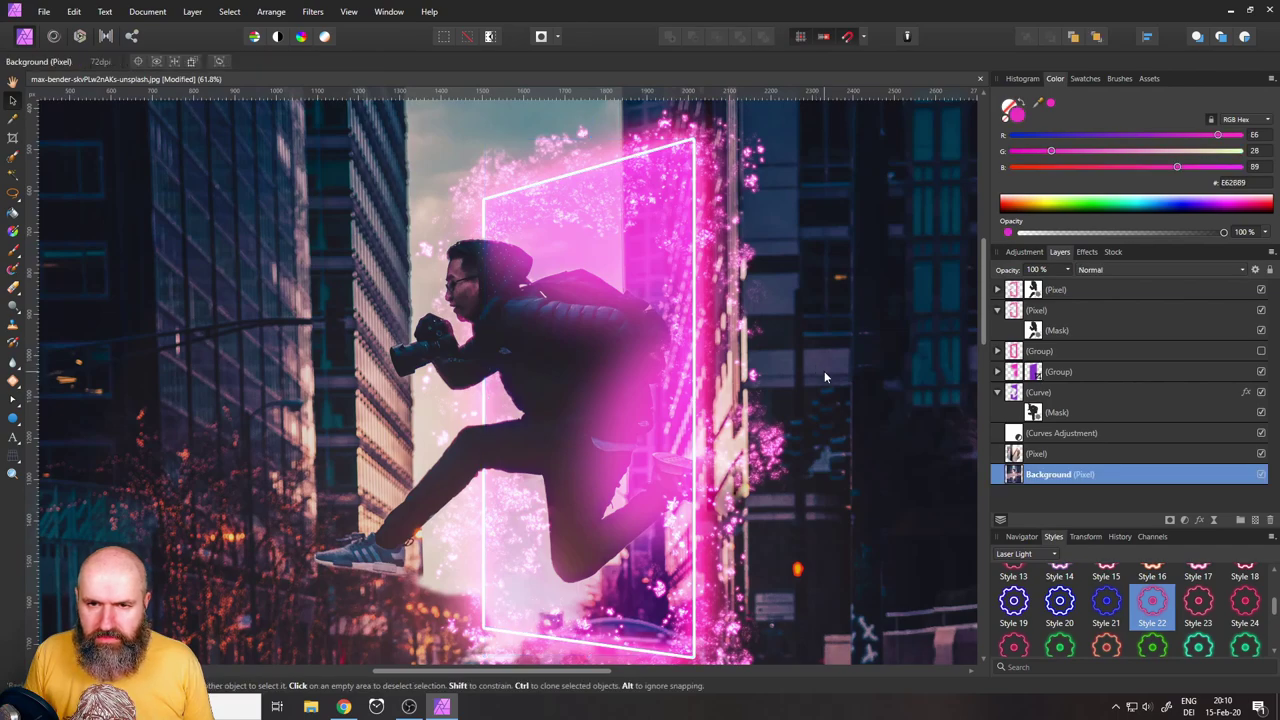
# Expand the ellipse group and compare the portal glow with its curve mask off and on
pyautogui.click(997, 372)
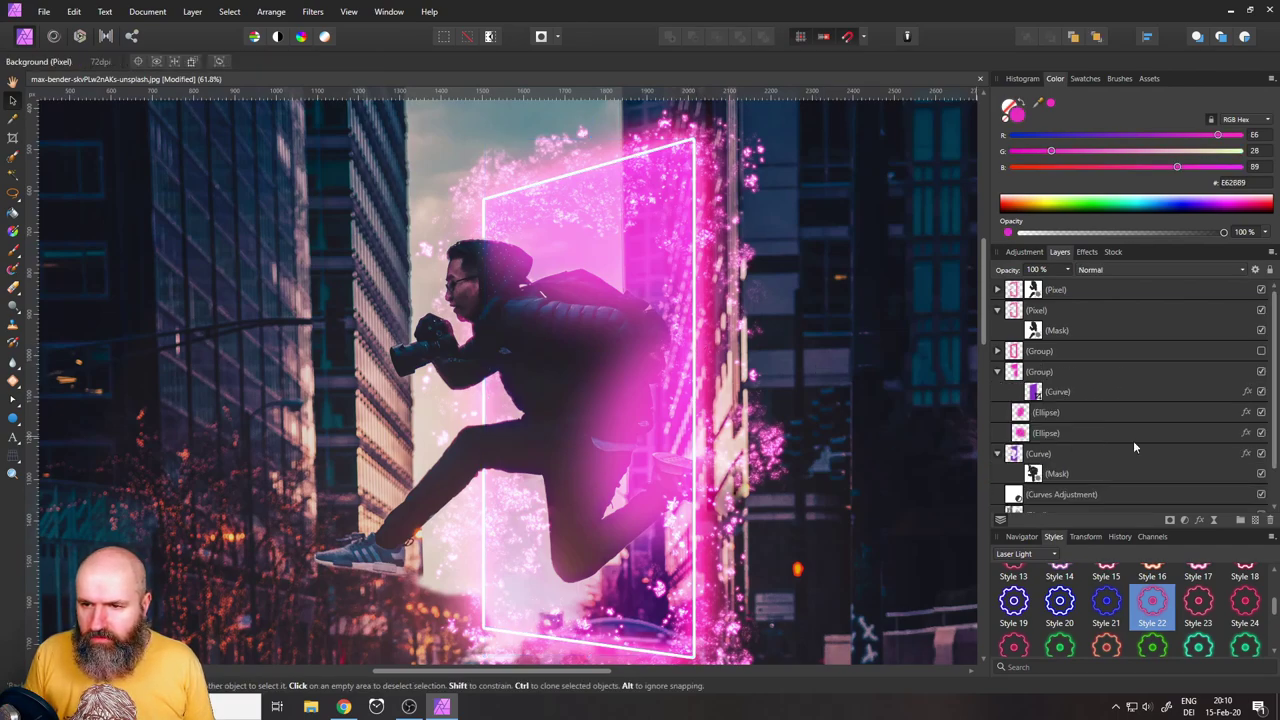
pyautogui.click(1261, 393)
pyautogui.click(1261, 393)
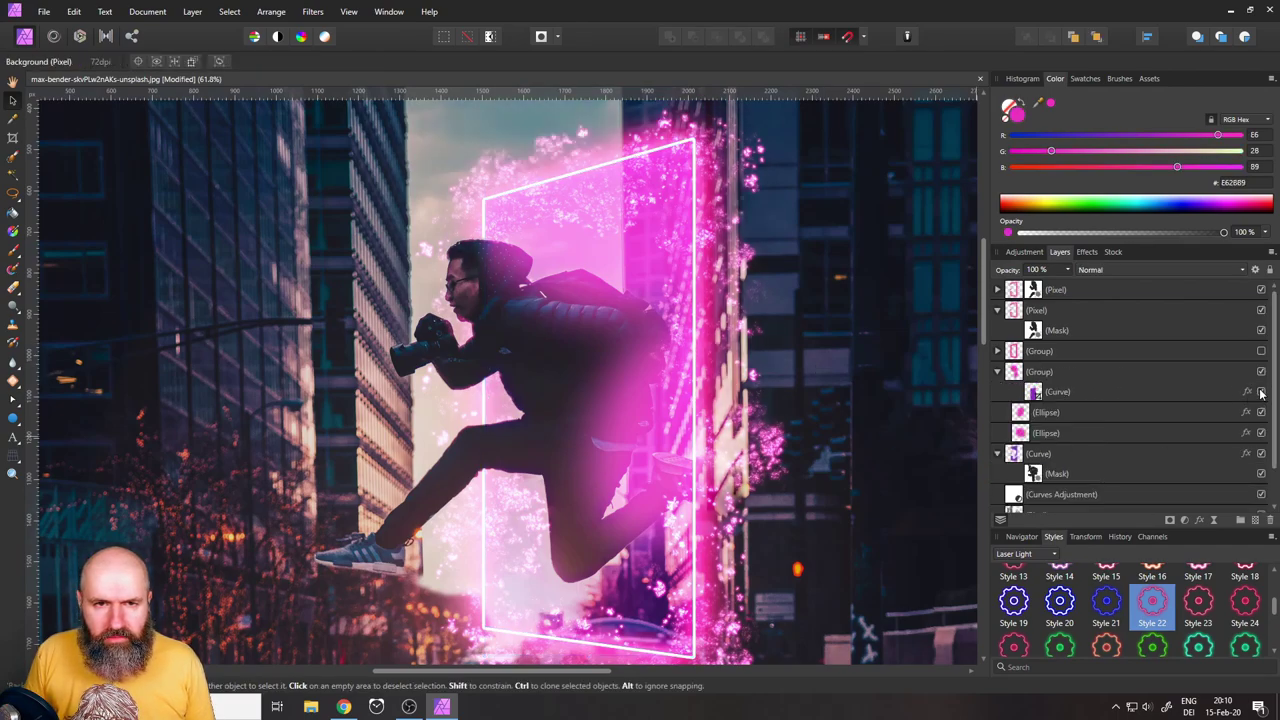
pyautogui.click(1261, 393)
pyautogui.click(1261, 393)
pyautogui.click(1261, 393)
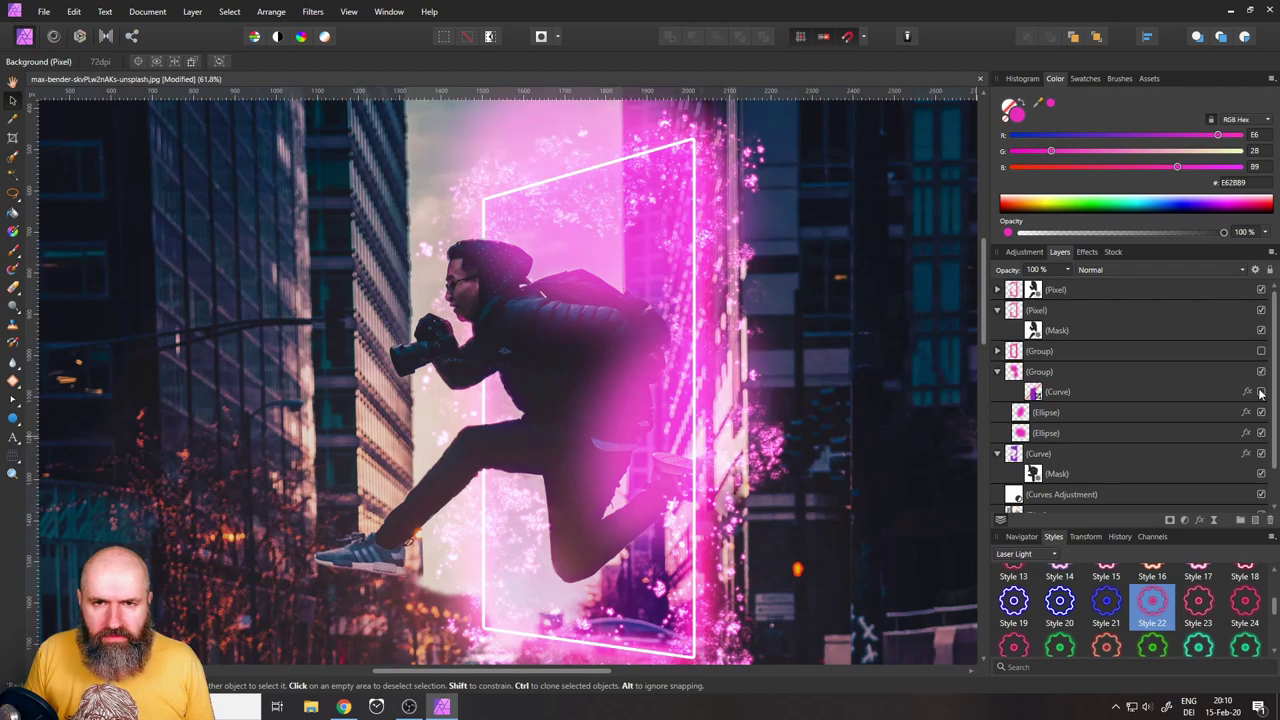
pyautogui.click(1261, 393)
pyautogui.click(1261, 393)
pyautogui.click(1261, 393)
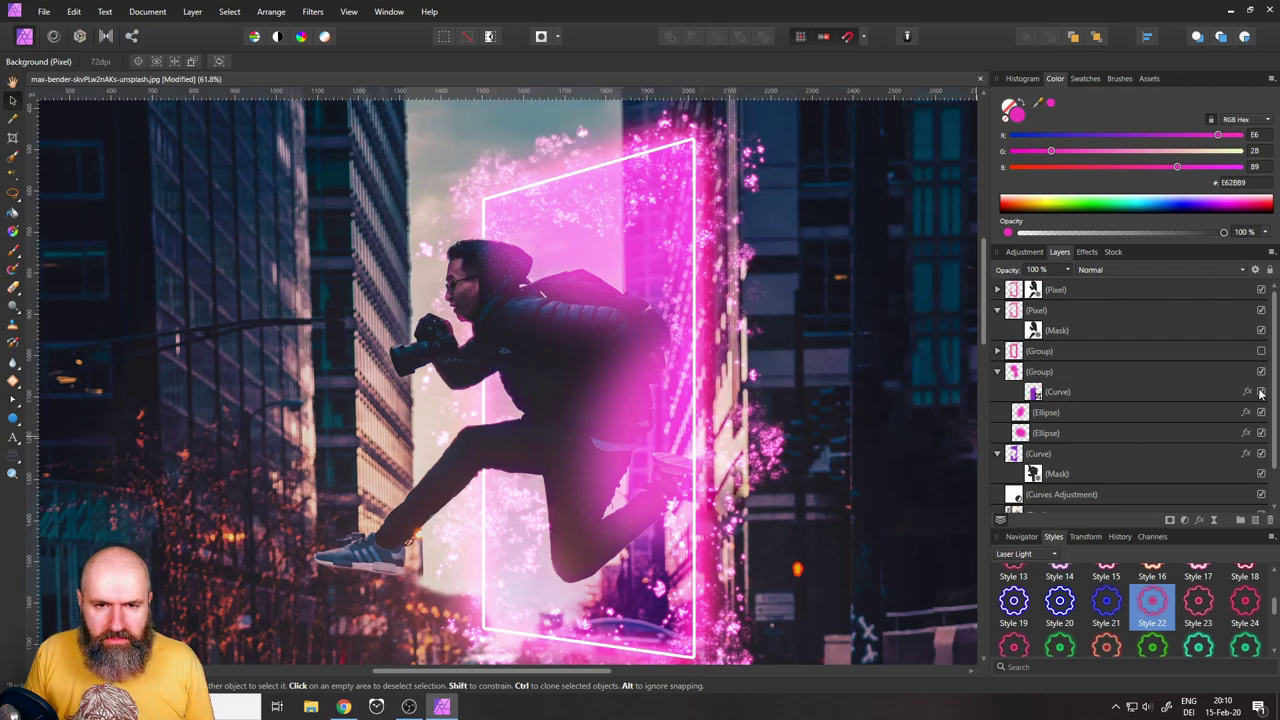
pyautogui.click(1261, 393)
pyautogui.click(1261, 393)
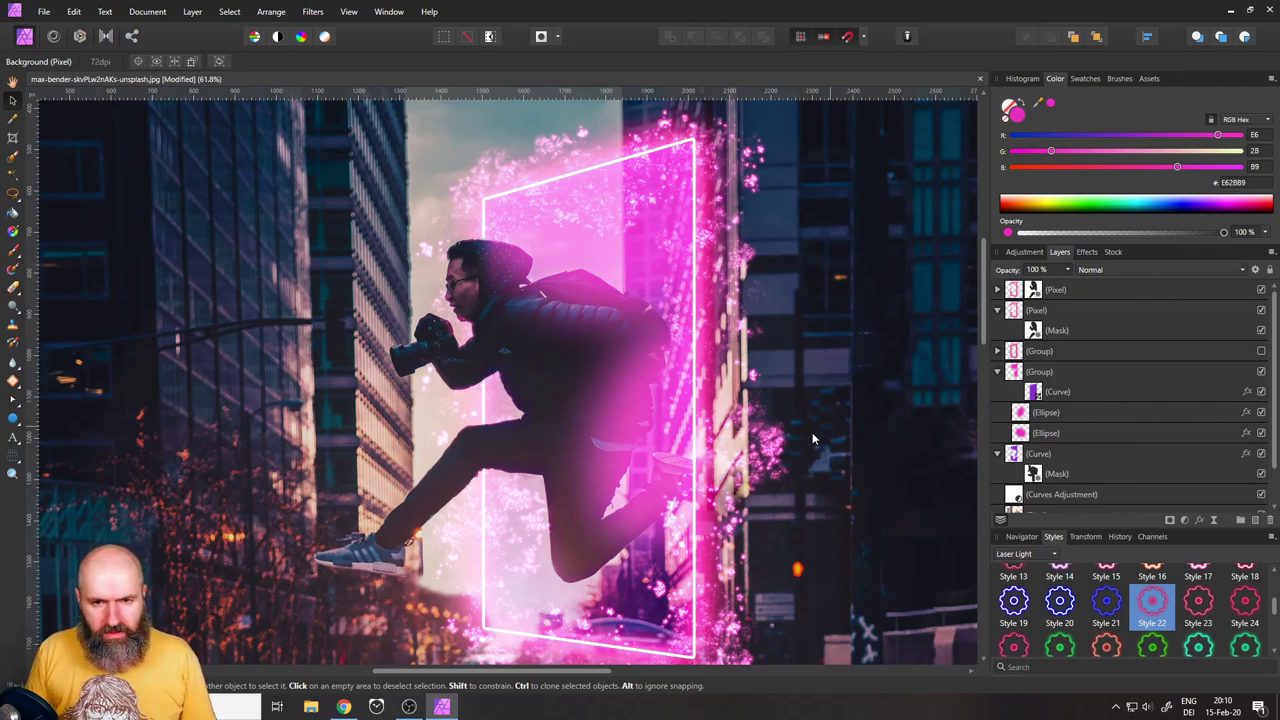
# Lower the opacity of the glow ellipse around the man's rear leg to 45%
pyautogui.click(1021, 416)
pyautogui.click(1021, 416)
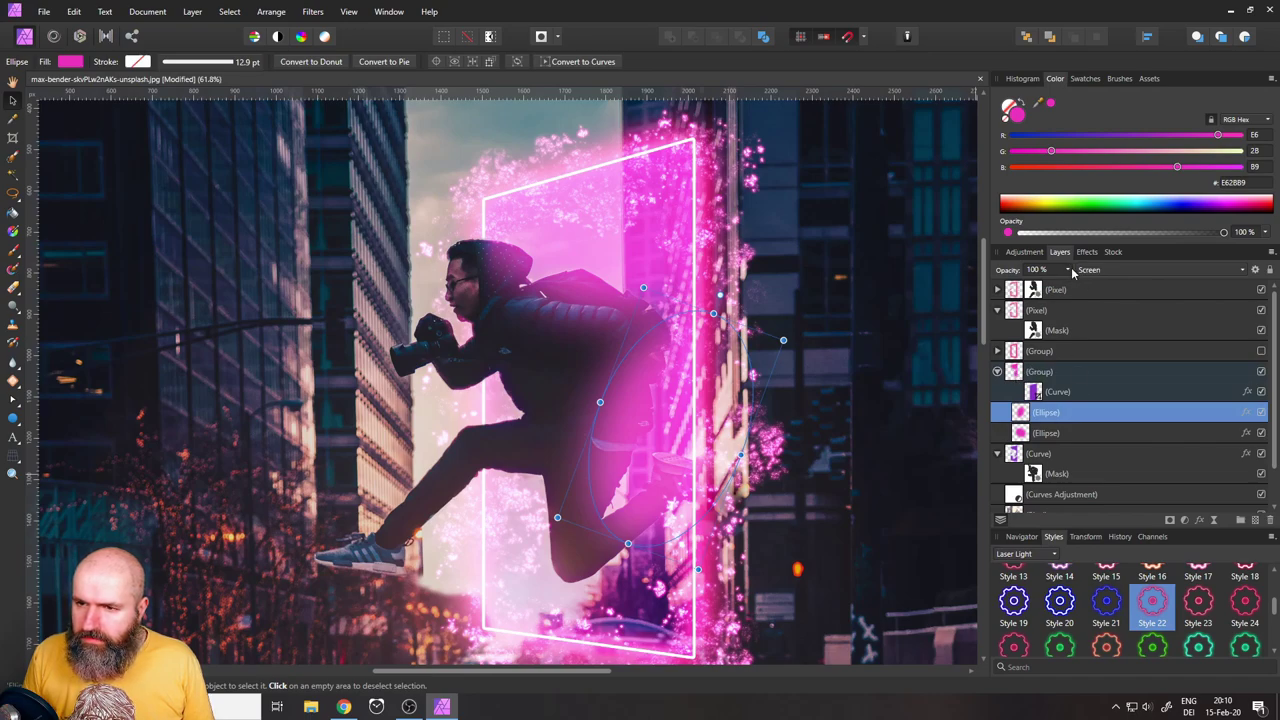
pyautogui.click(1068, 271)
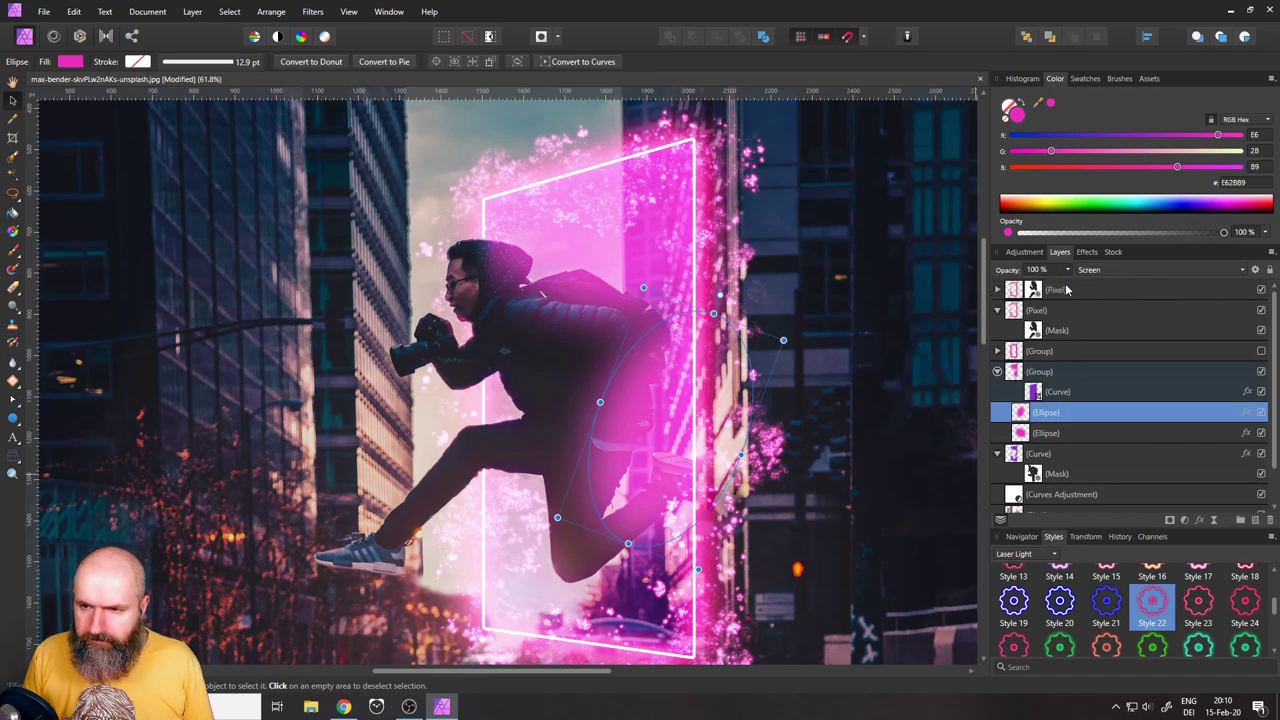
pyautogui.moveTo(1068, 286); pyautogui.dragTo(1022, 285)
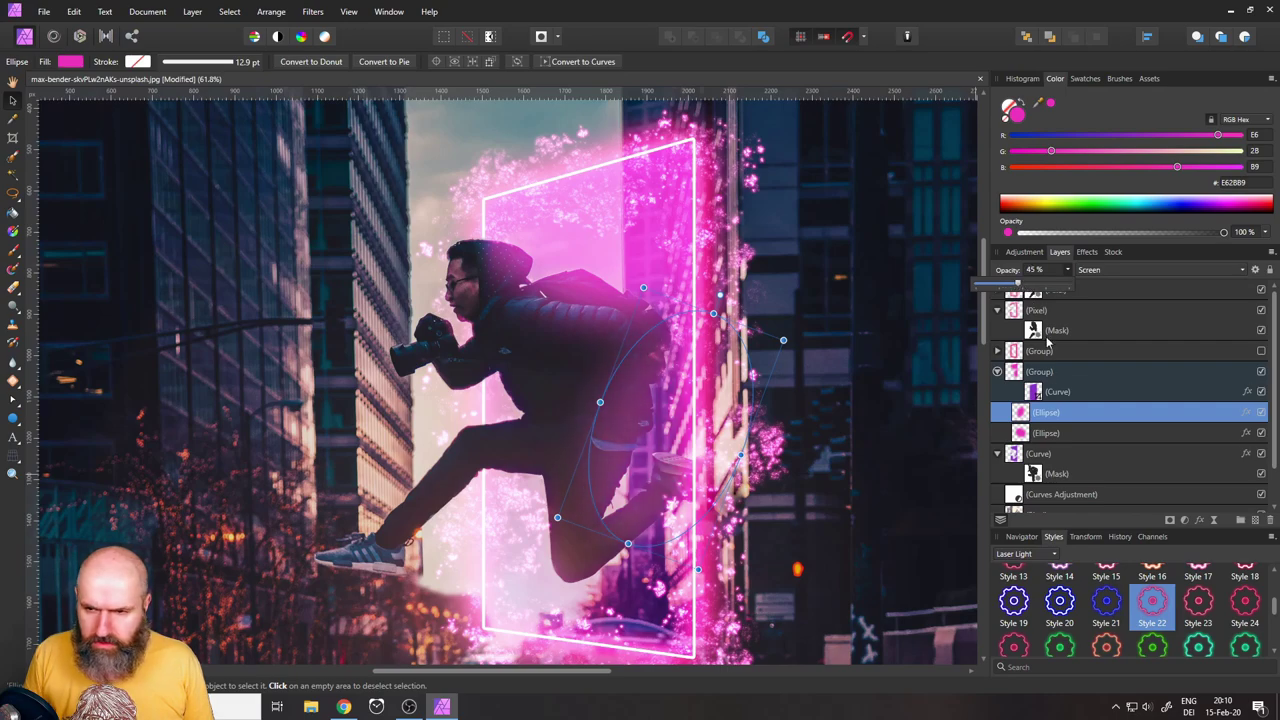
# Reduce the opacity of the glow ellipse over the portal's upper part to 50%
pyautogui.click(1022, 435)
pyautogui.click(1068, 271)
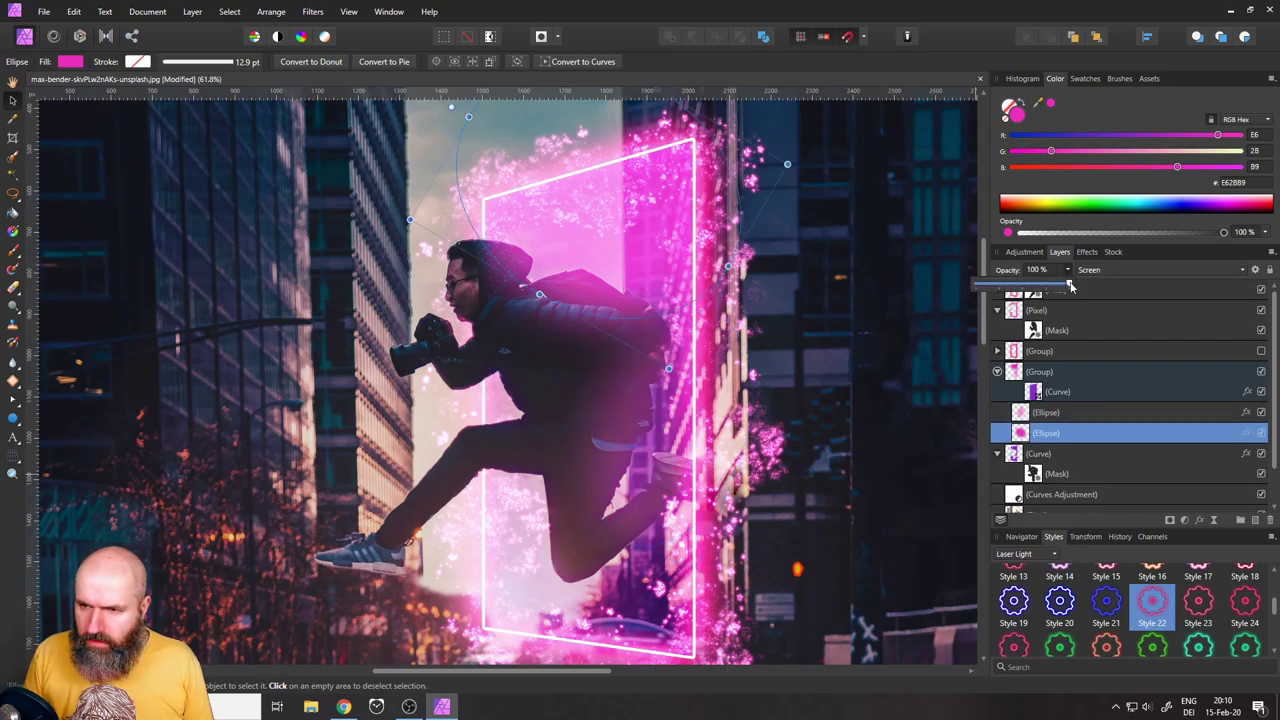
pyautogui.moveTo(1068, 286); pyautogui.dragTo(1023, 285)
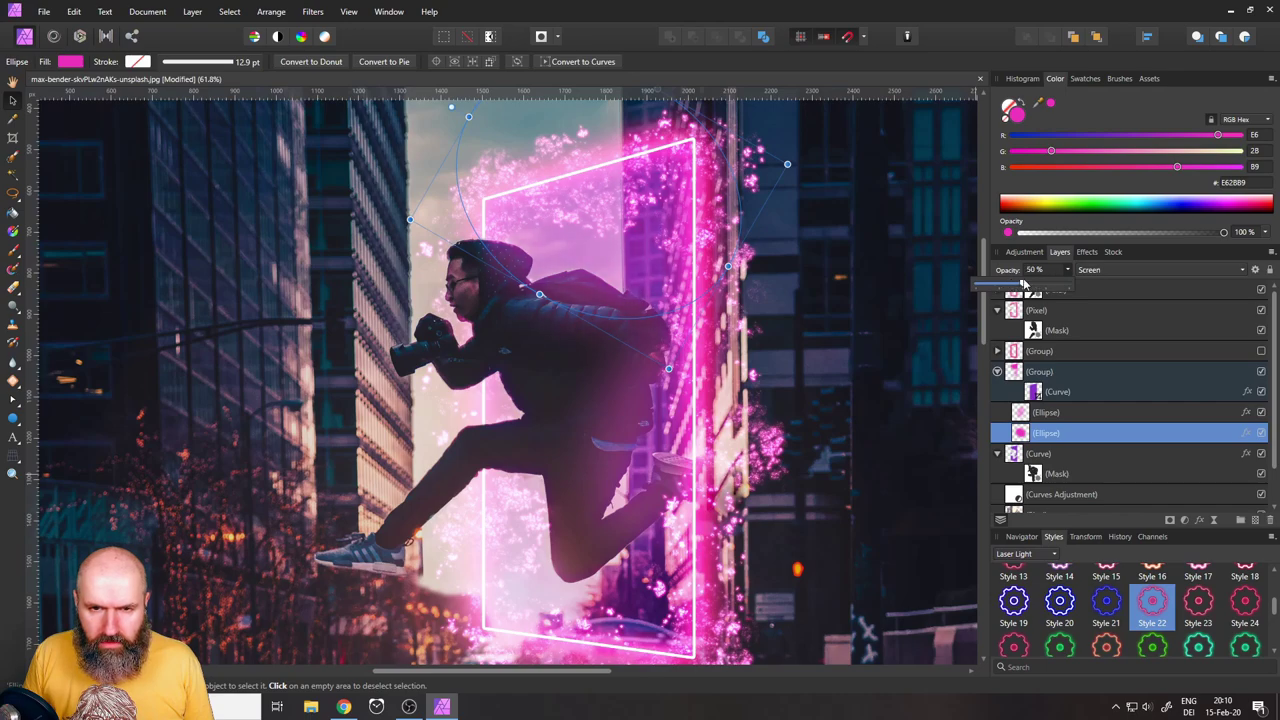
pyautogui.click(802, 331)
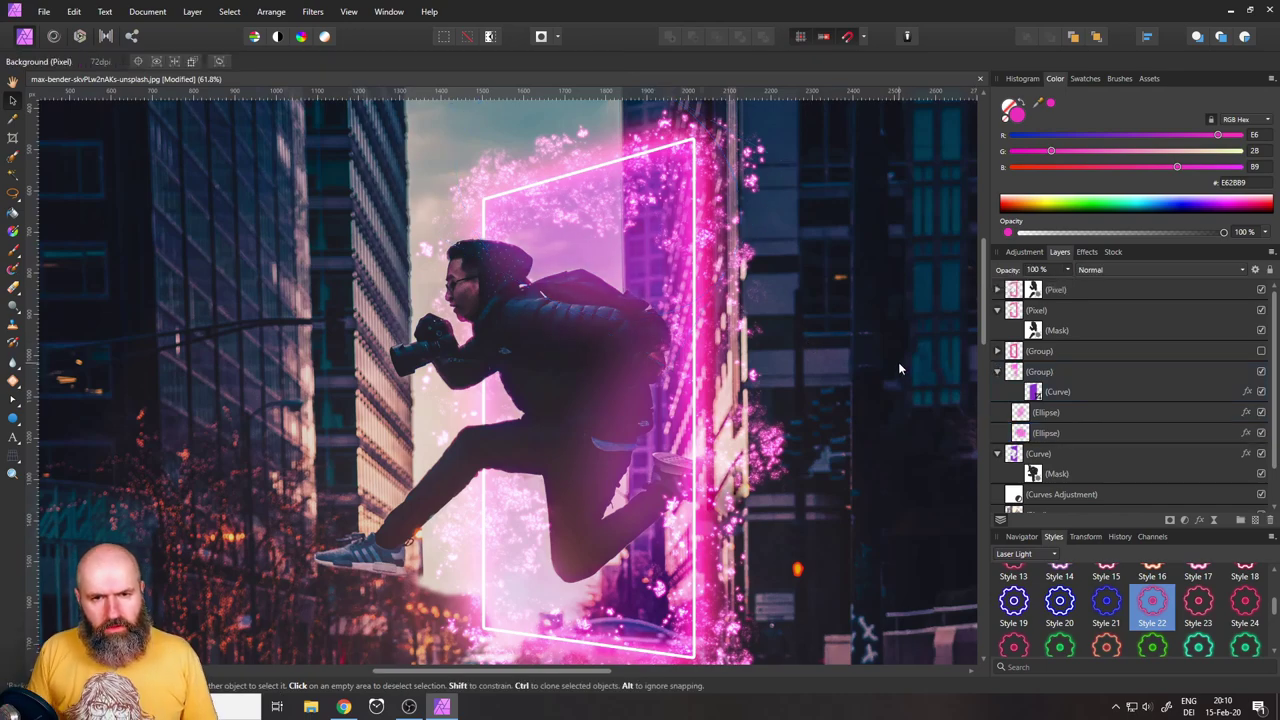
# Collapse the expanded portal layers and move the hidden portal group below the purple fill curve
pyautogui.hotkey('ctrl', '0')
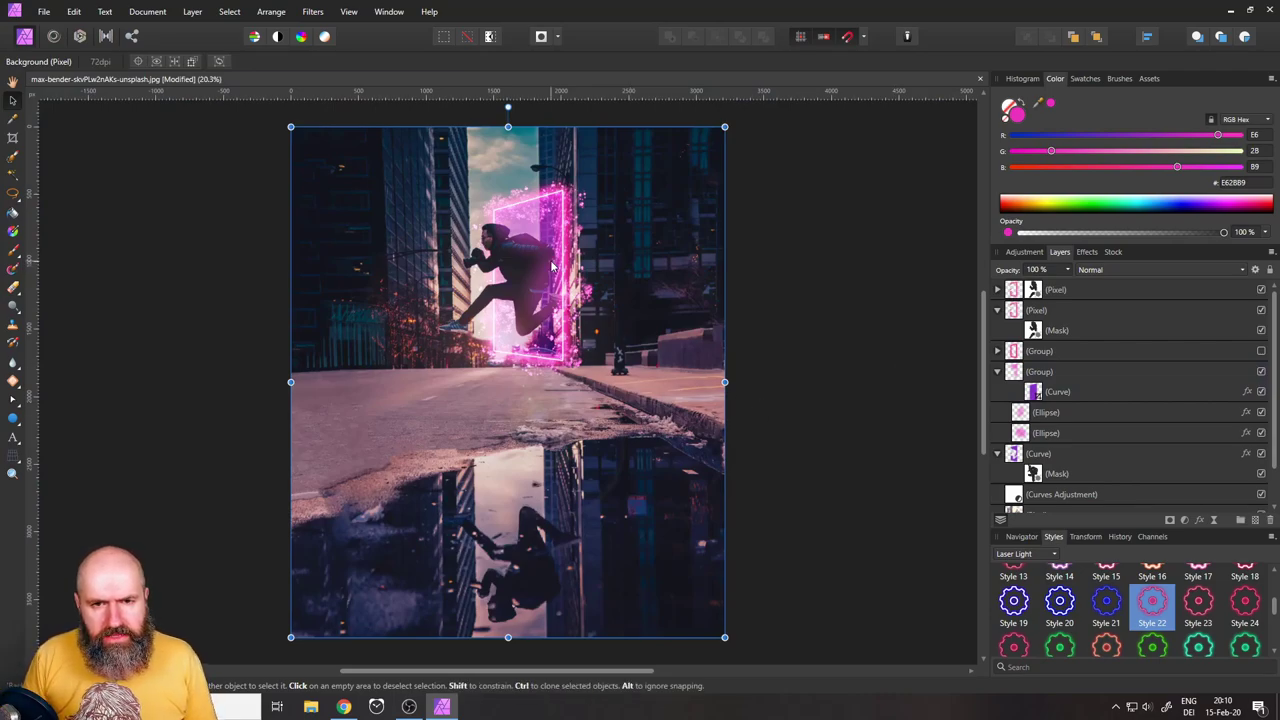
pyautogui.scroll(3, 538, 262)
pyautogui.scroll(-2, 538, 262)
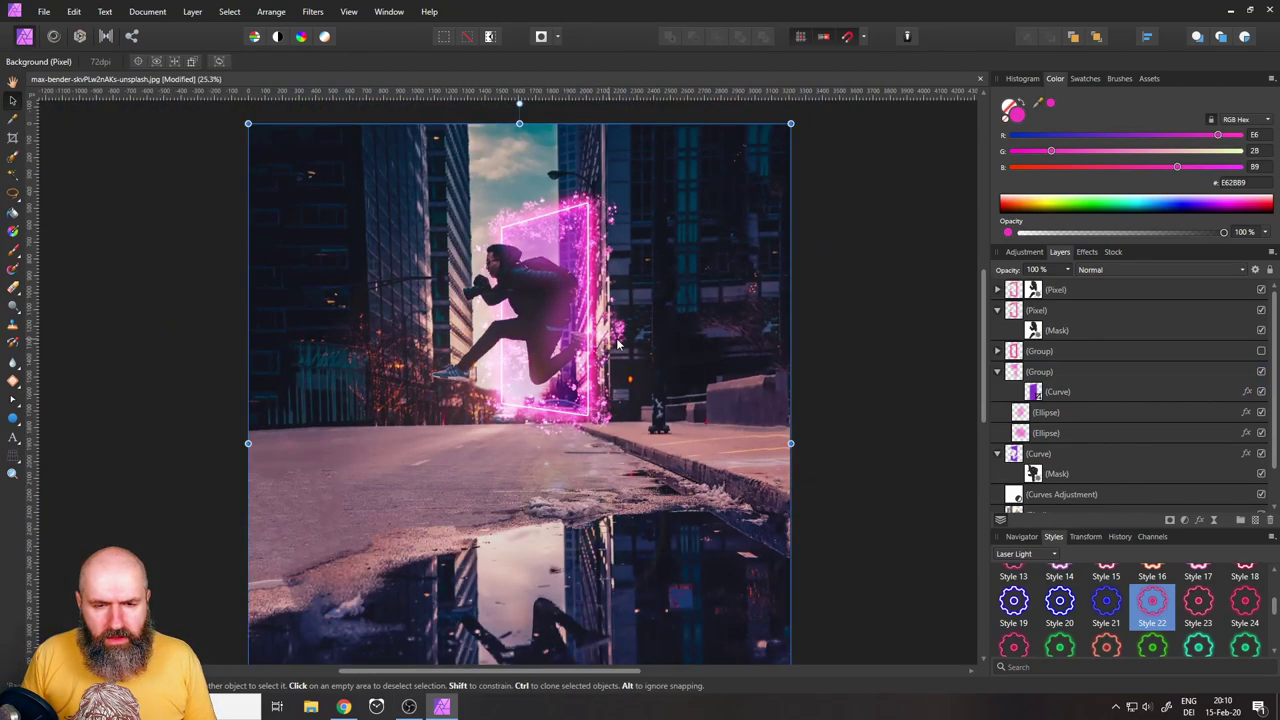
pyautogui.scroll(-3, 626, 214)
pyautogui.click(657, 377)
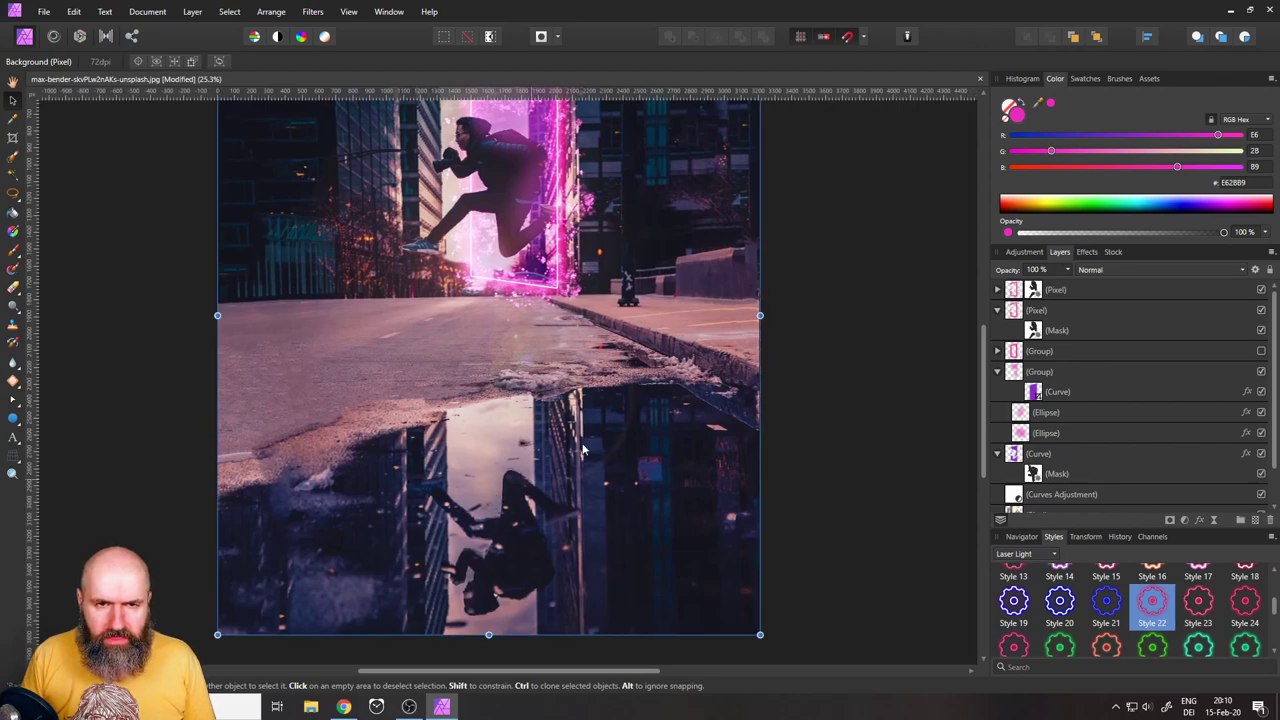
pyautogui.scroll(2, 583, 450)
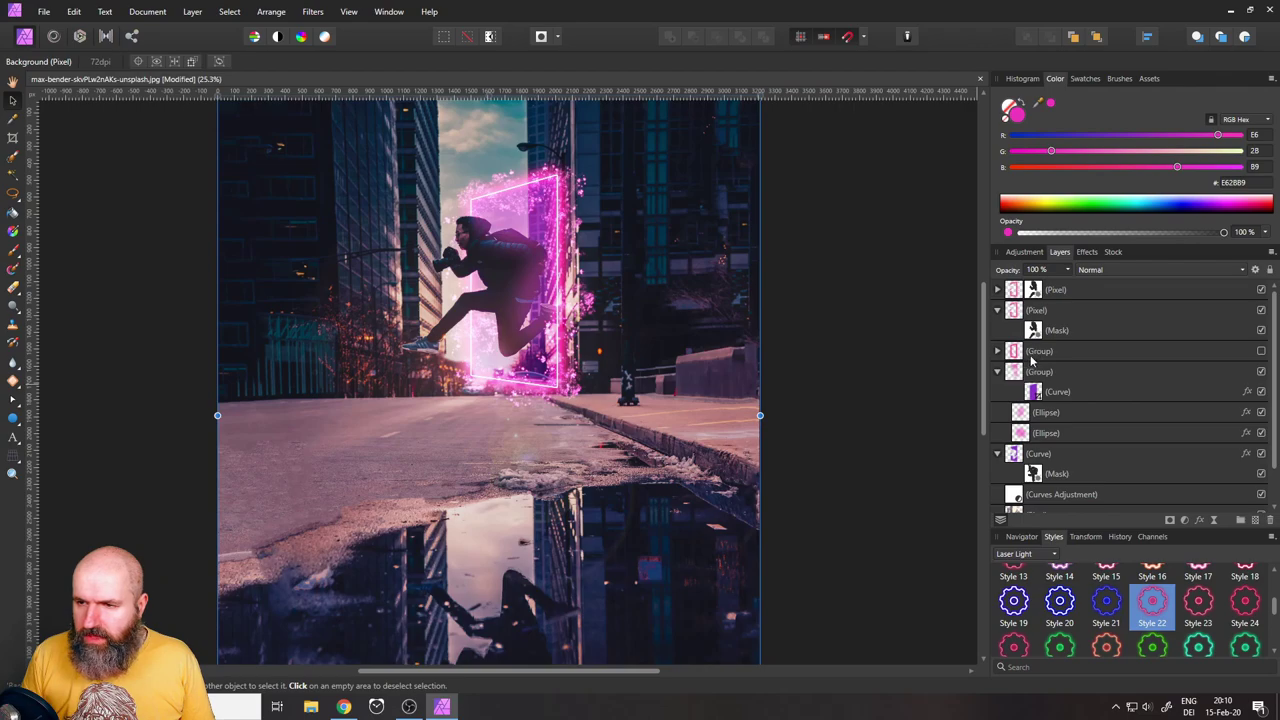
pyautogui.click(998, 372)
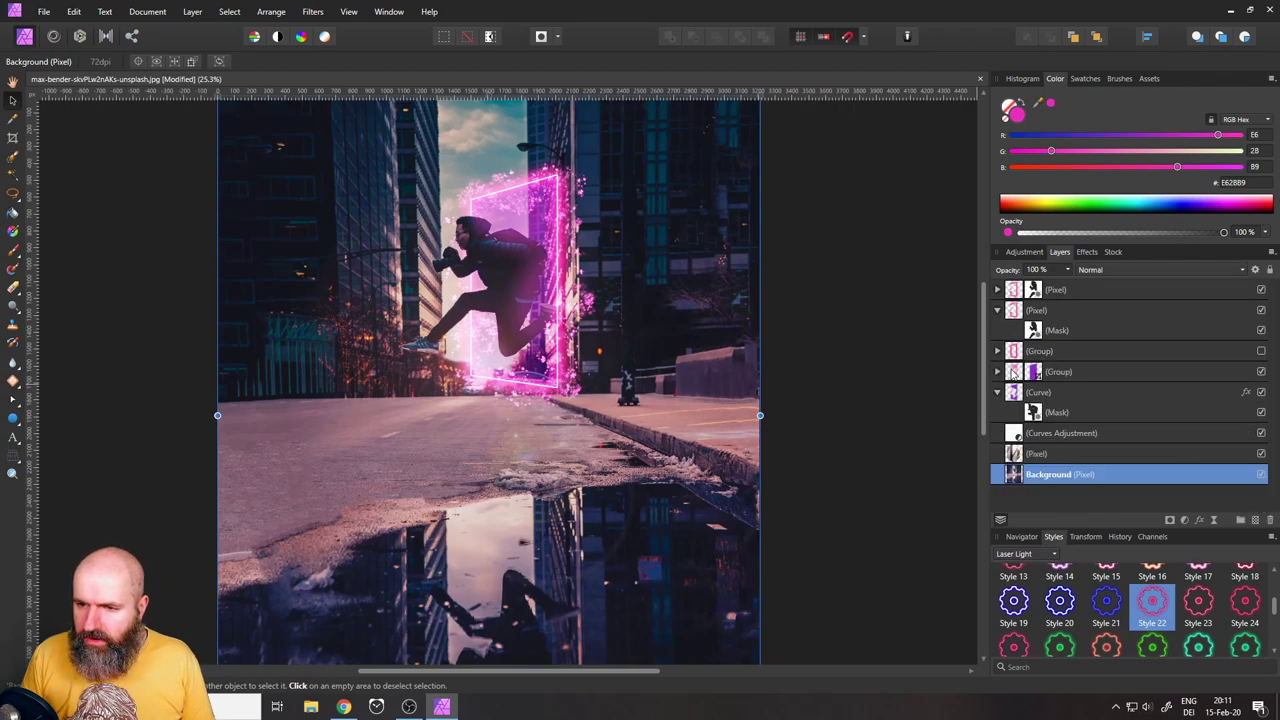
pyautogui.click(997, 393)
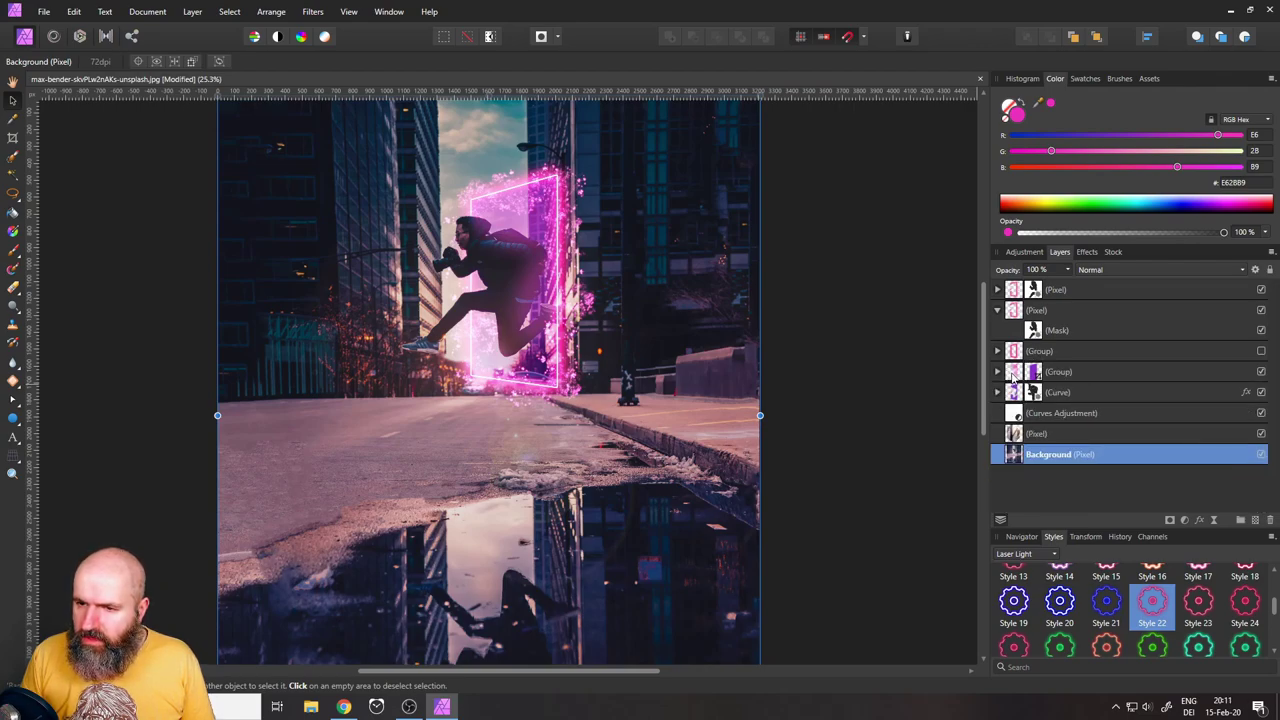
pyautogui.moveTo(1013, 376)
pyautogui.mouseDown()
pyautogui.moveTo(1014, 350)
pyautogui.moveTo(1030, 371)
pyautogui.mouseUp()
pyautogui.click(997, 311)
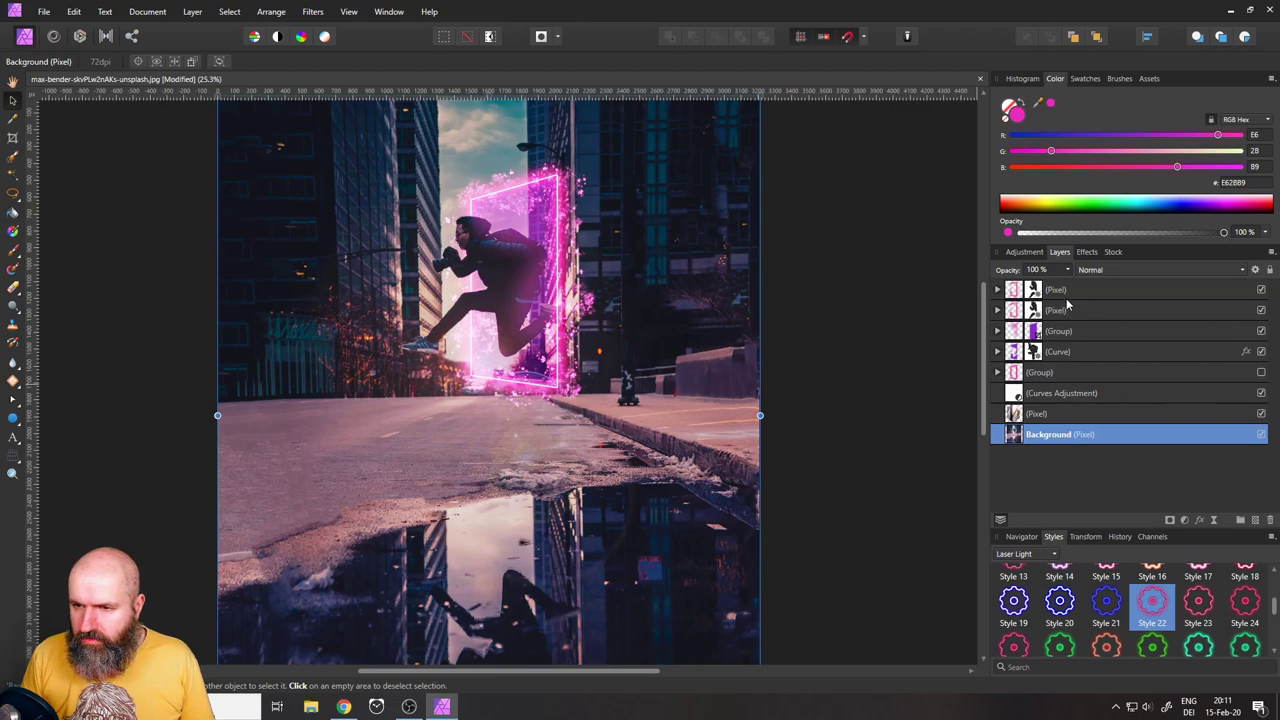
# Group the two masked pixel layers, the ellipse group and the fill curve, and duplicate the resulting group
pyautogui.click(1015, 289)
pyautogui.keyDown('shift'); pyautogui.click(1015, 352); pyautogui.keyUp('shift')
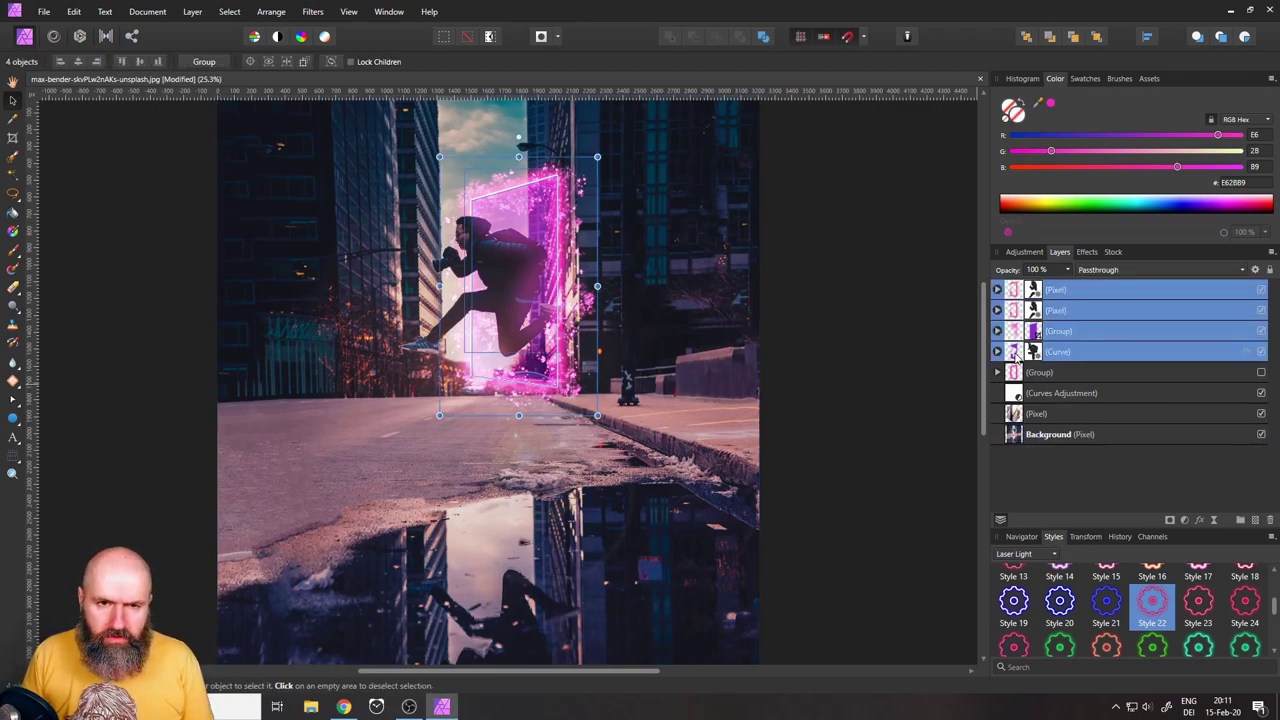
pyautogui.hotkey('ctrl', 'g')
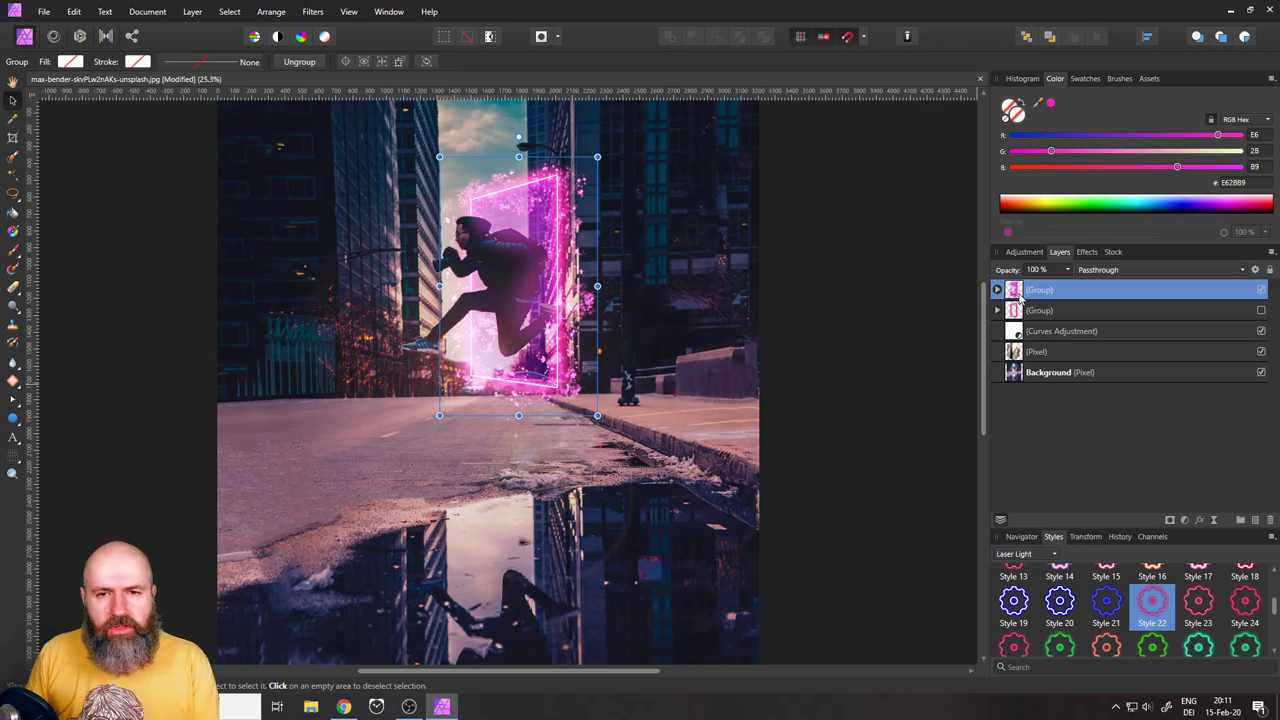
pyautogui.rightClick(1018, 296)
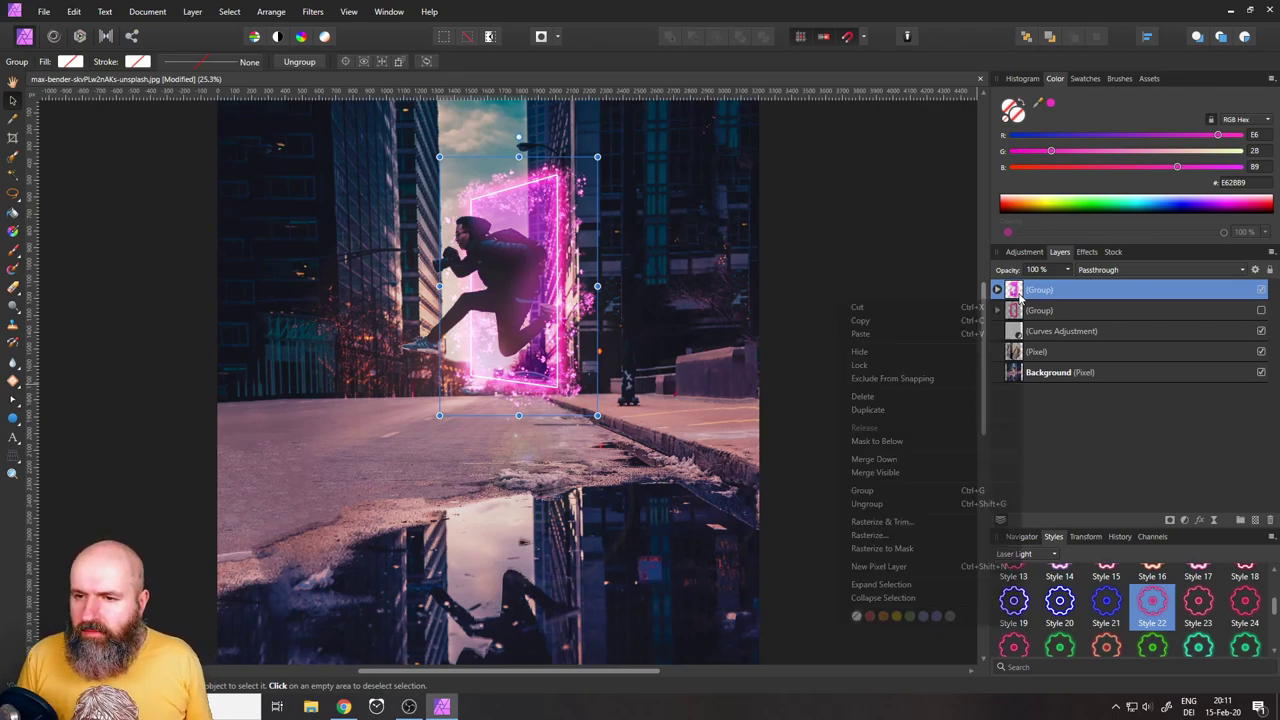
pyautogui.click(860, 408)
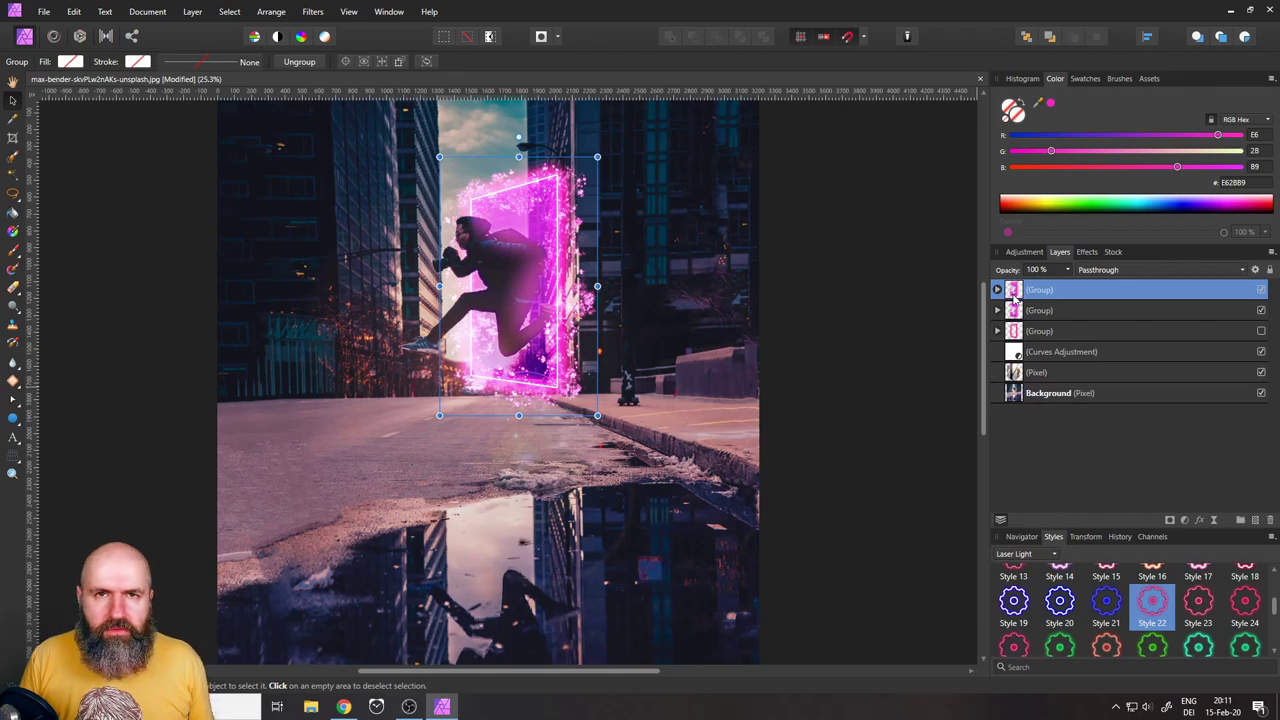
# Flip the duplicated portal group vertically and move it down over the man's reflection in the puddle
pyautogui.click(266, 14)
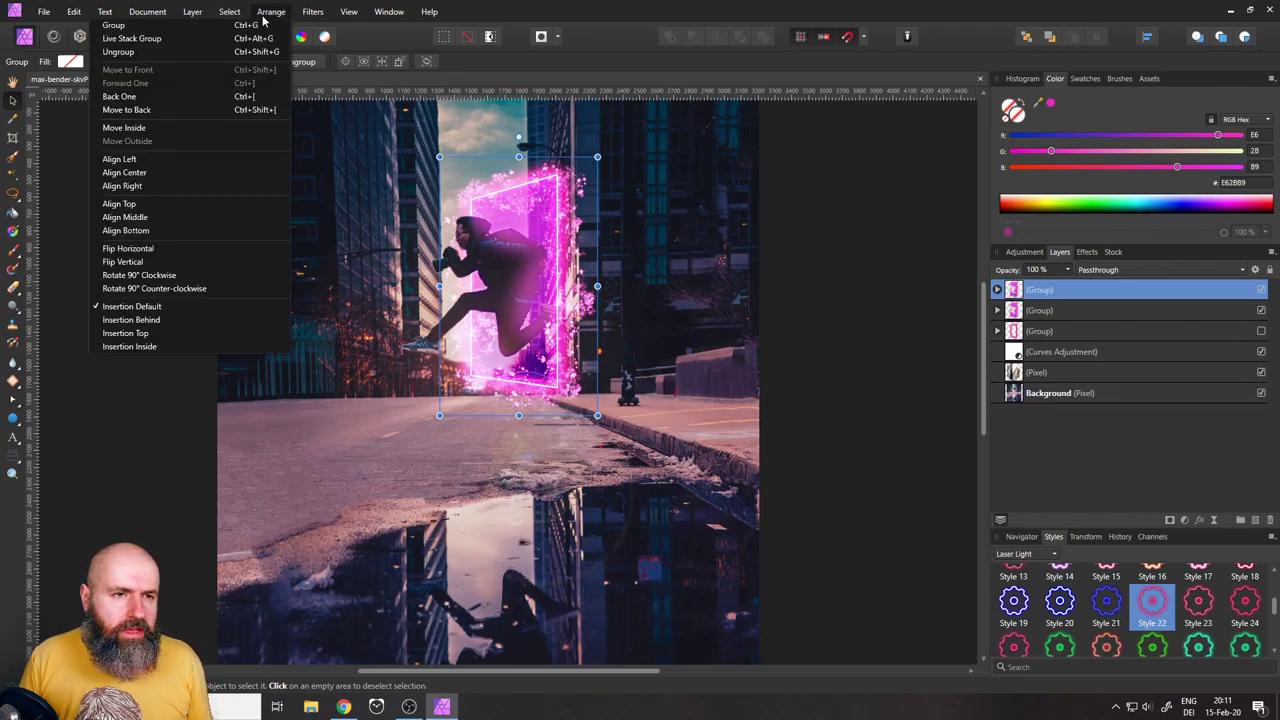
pyautogui.click(203, 261)
pyautogui.moveTo(501, 249); pyautogui.dragTo(506, 421)
pyautogui.moveTo(512, 371); pyautogui.dragTo(512, 570)
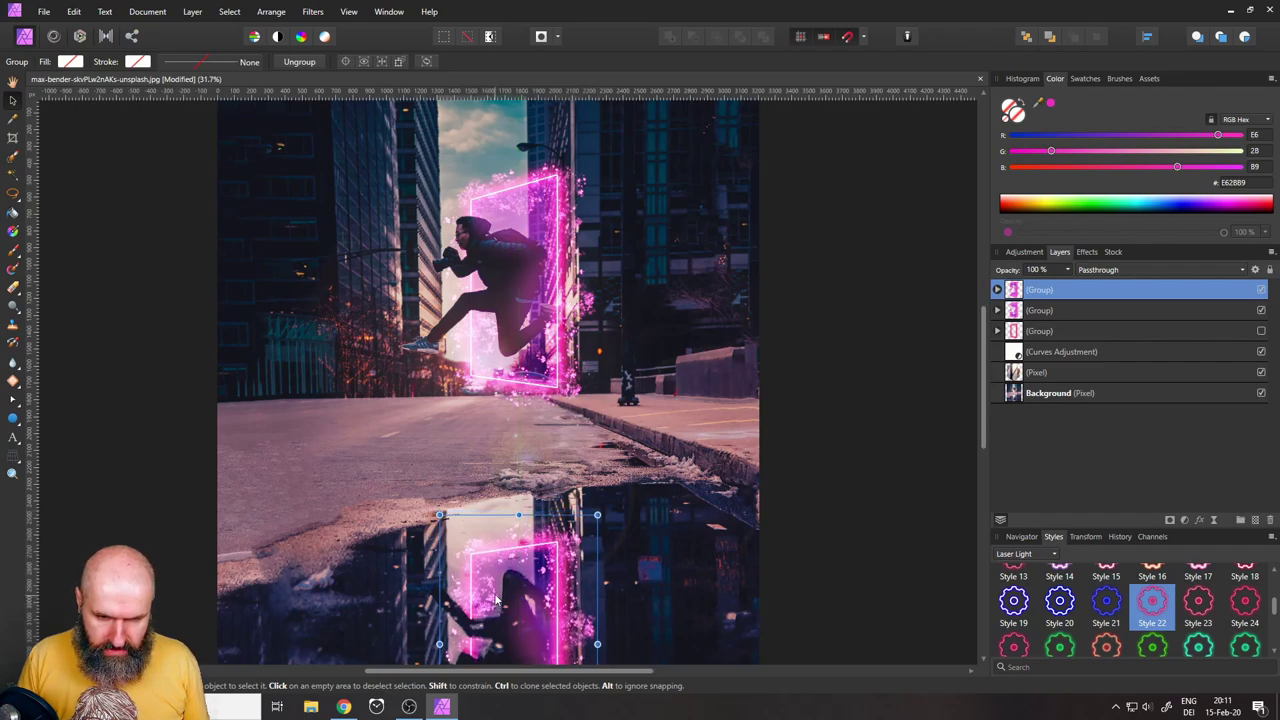
# Fine-tune the position of the flipped portal so it lines up with the man's reflection
pyautogui.scroll(-2, 494, 580)
pyautogui.scroll(4, 494, 580)
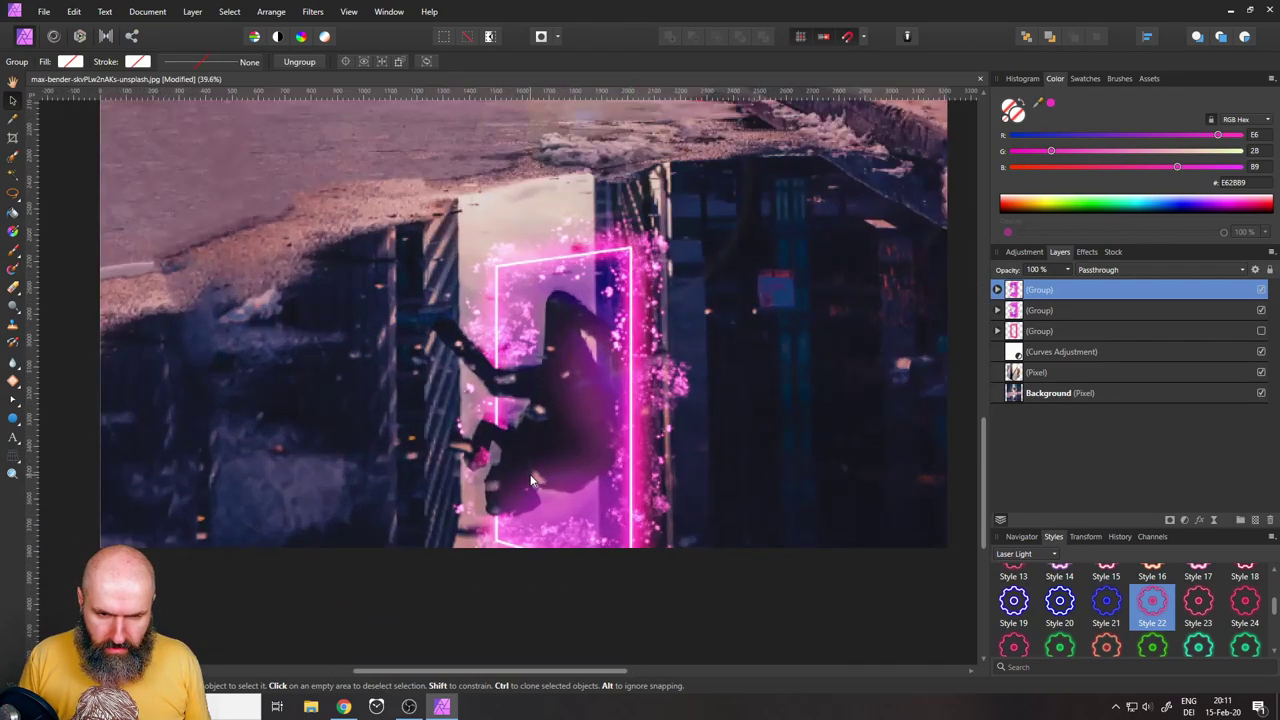
pyautogui.scroll(2, 545, 421)
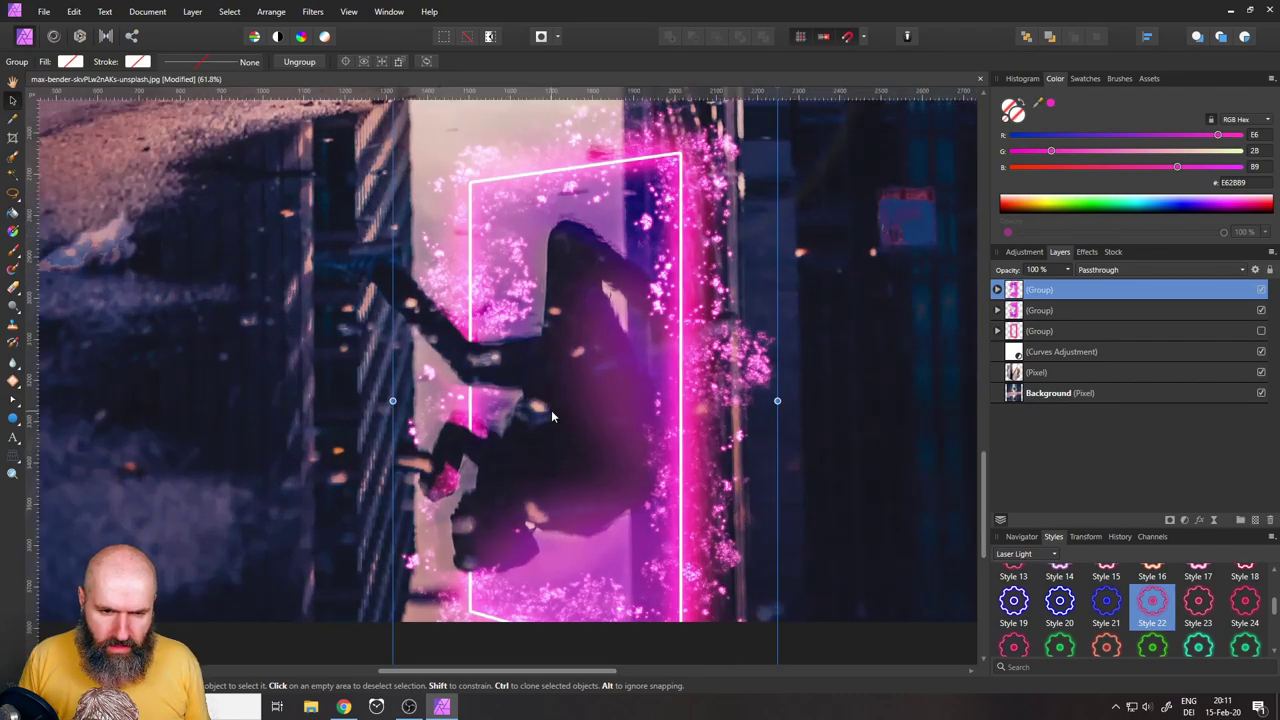
pyautogui.scroll(1, 577, 366)
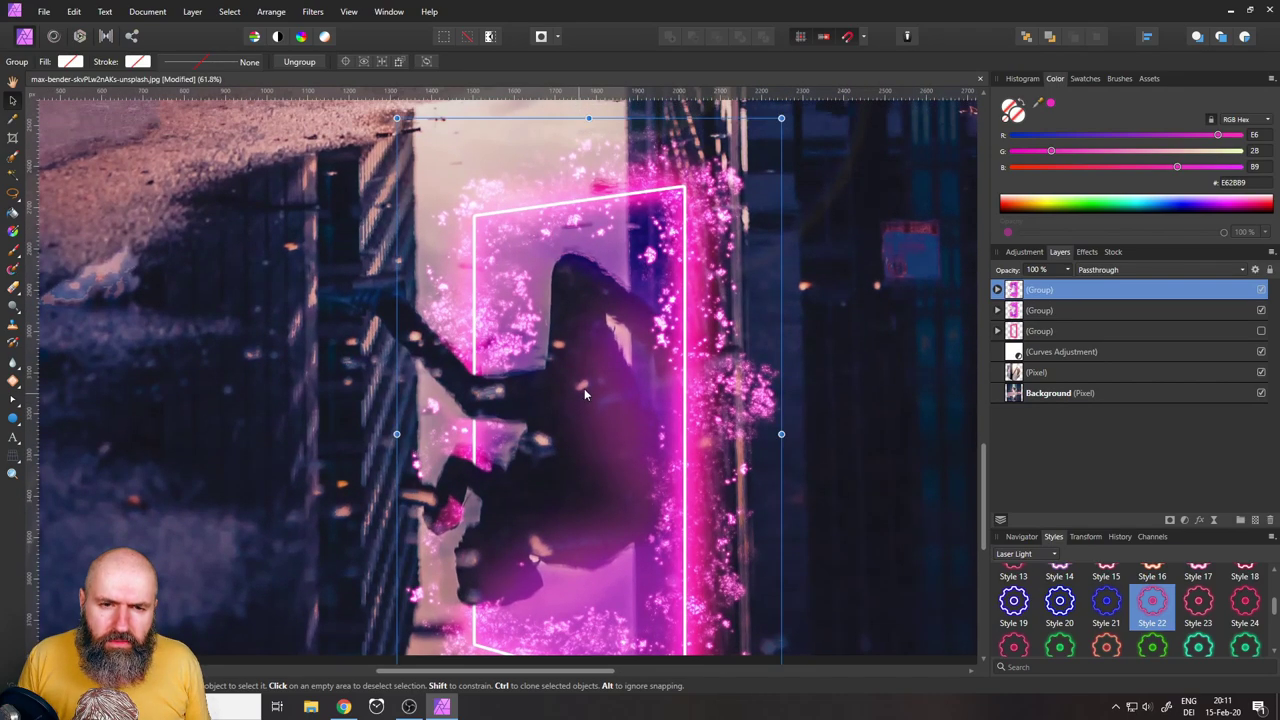
pyautogui.moveTo(592, 368); pyautogui.dragTo(588, 366)
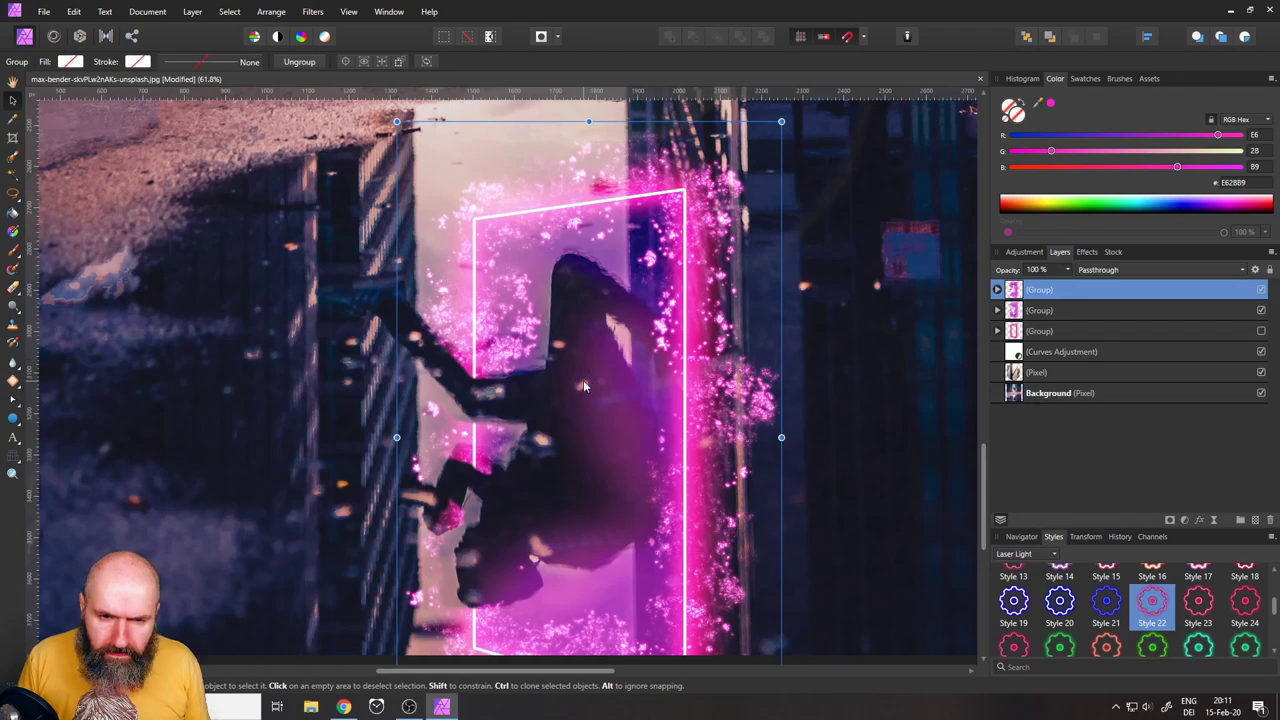
pyautogui.scroll(-8, 539, 383)
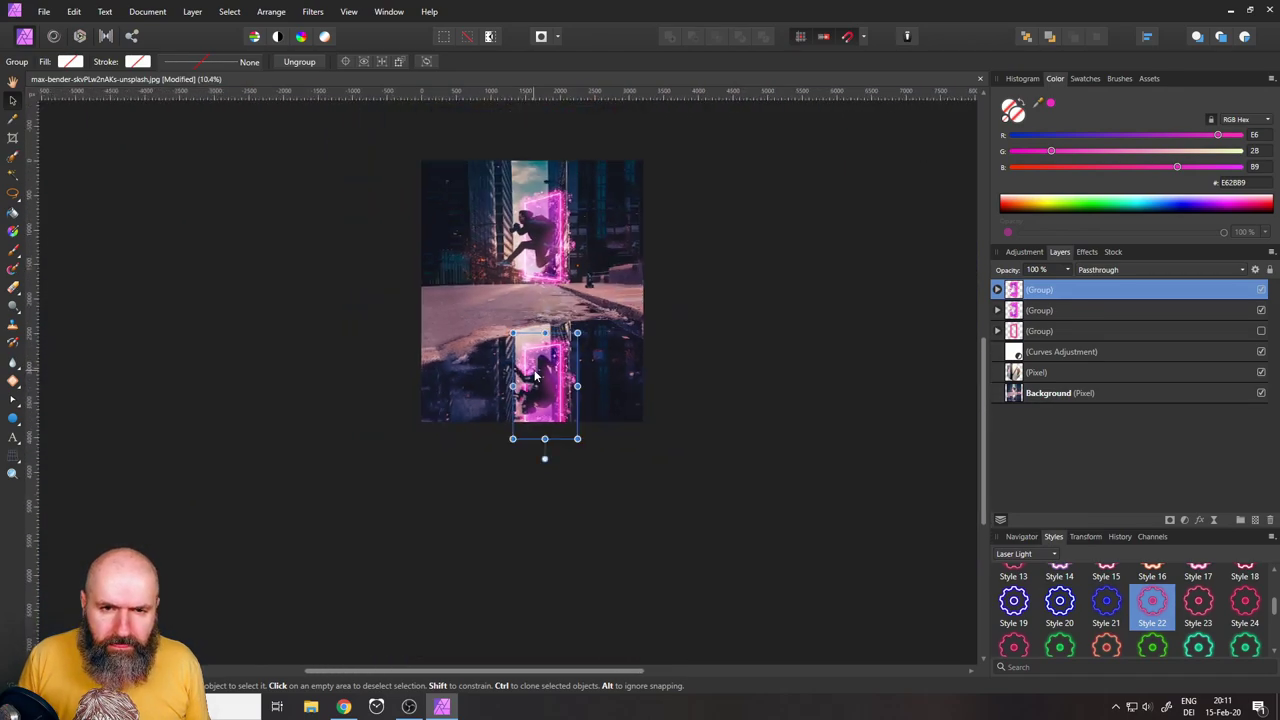
# Lower the opacity of the flipped portal group to 75%
pyautogui.scroll(4, 536, 380)
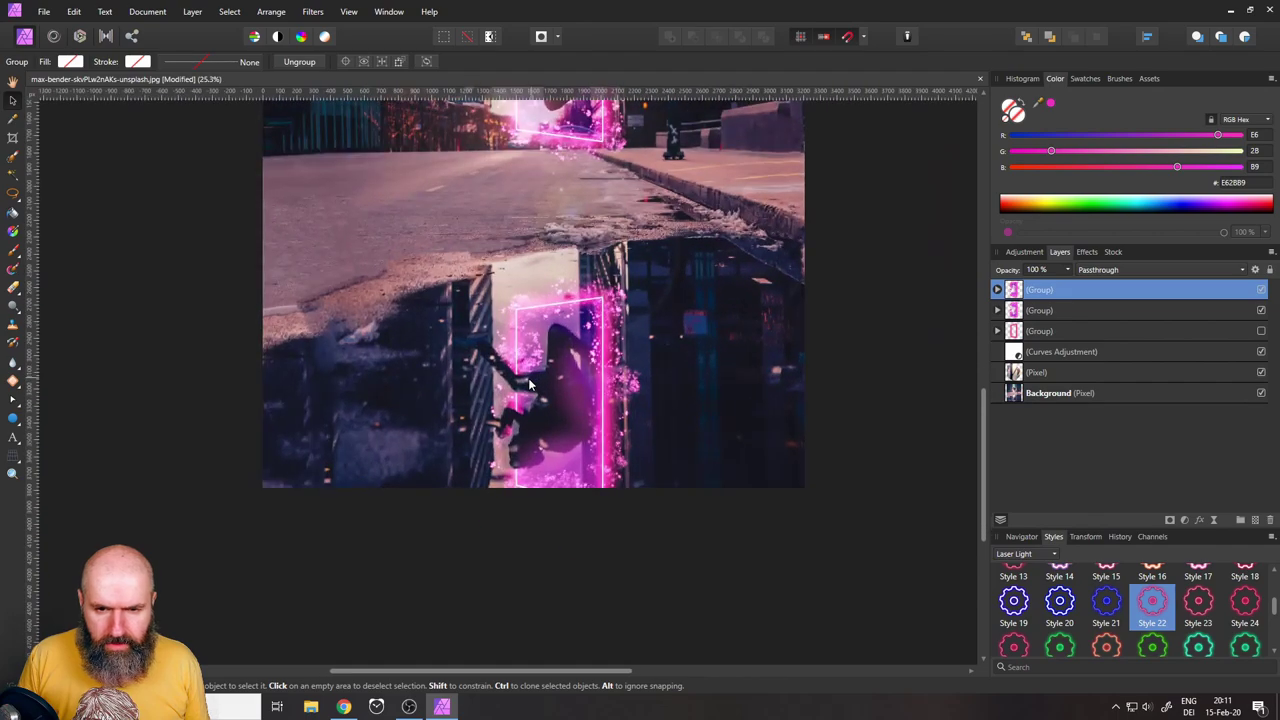
pyautogui.click(1068, 270)
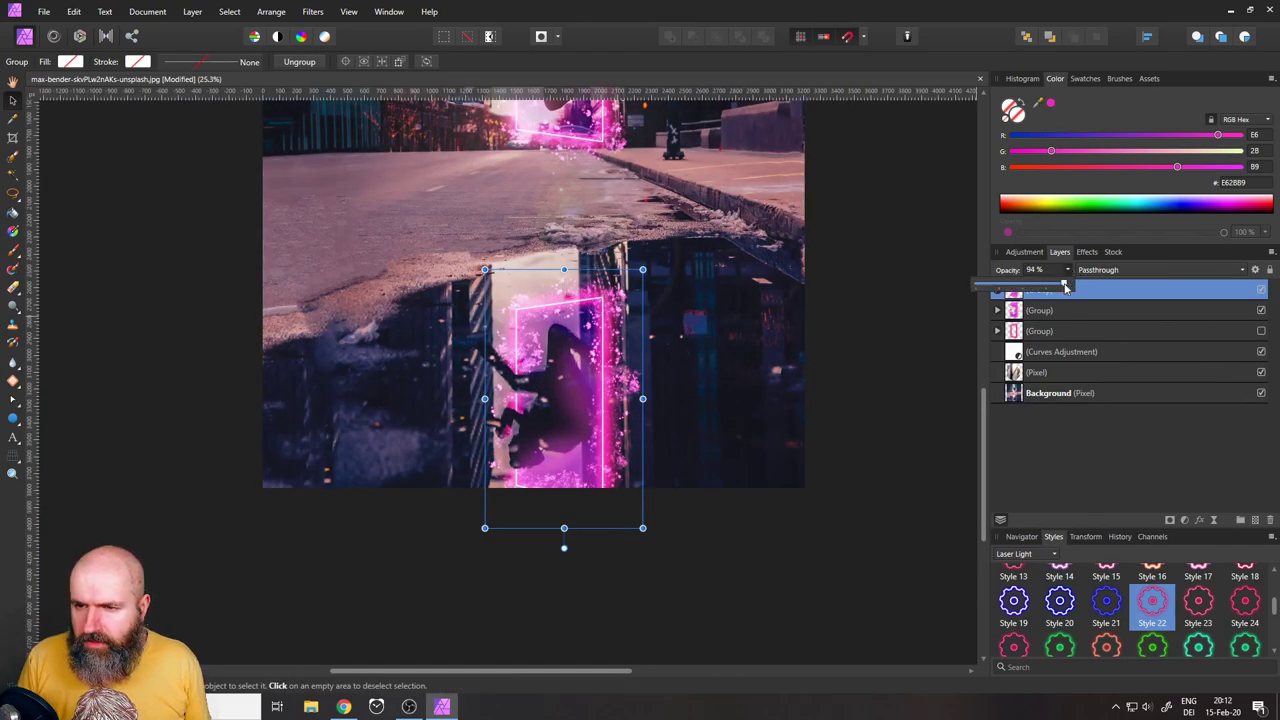
pyautogui.moveTo(1070, 287); pyautogui.dragTo(1047, 288)
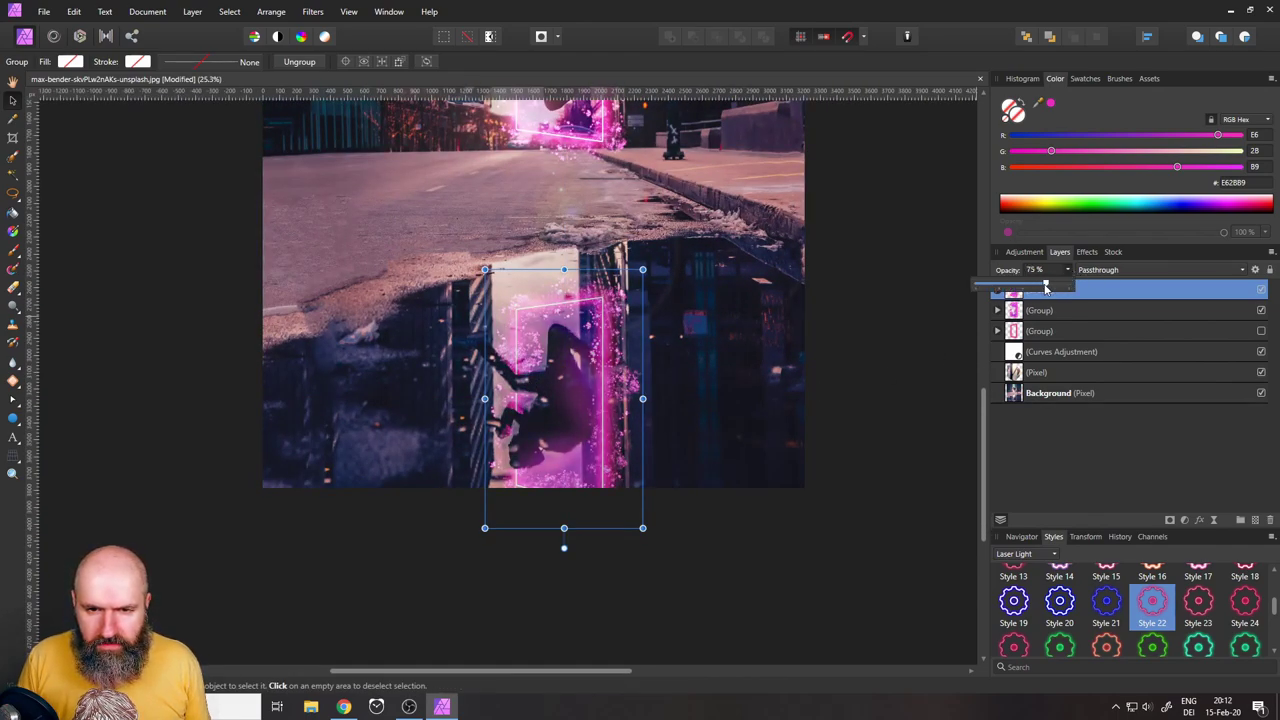
pyautogui.click(911, 322)
# Expand the flipped portal group and its second pixel layer, and delete the group's topmost masked pixel layer
pyautogui.scroll(-3, 830, 360)
pyautogui.moveTo(857, 337); pyautogui.dragTo(816, 404)
pyautogui.scroll(8, 660, 433)
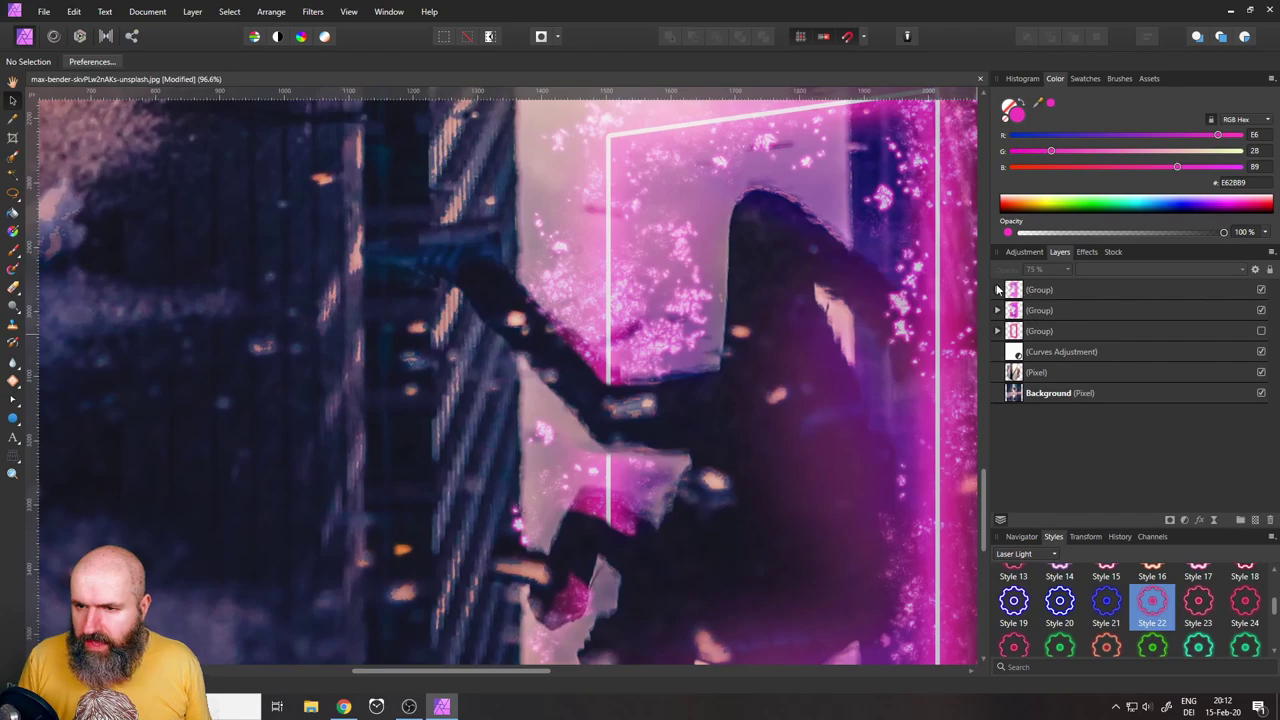
pyautogui.click(997, 290)
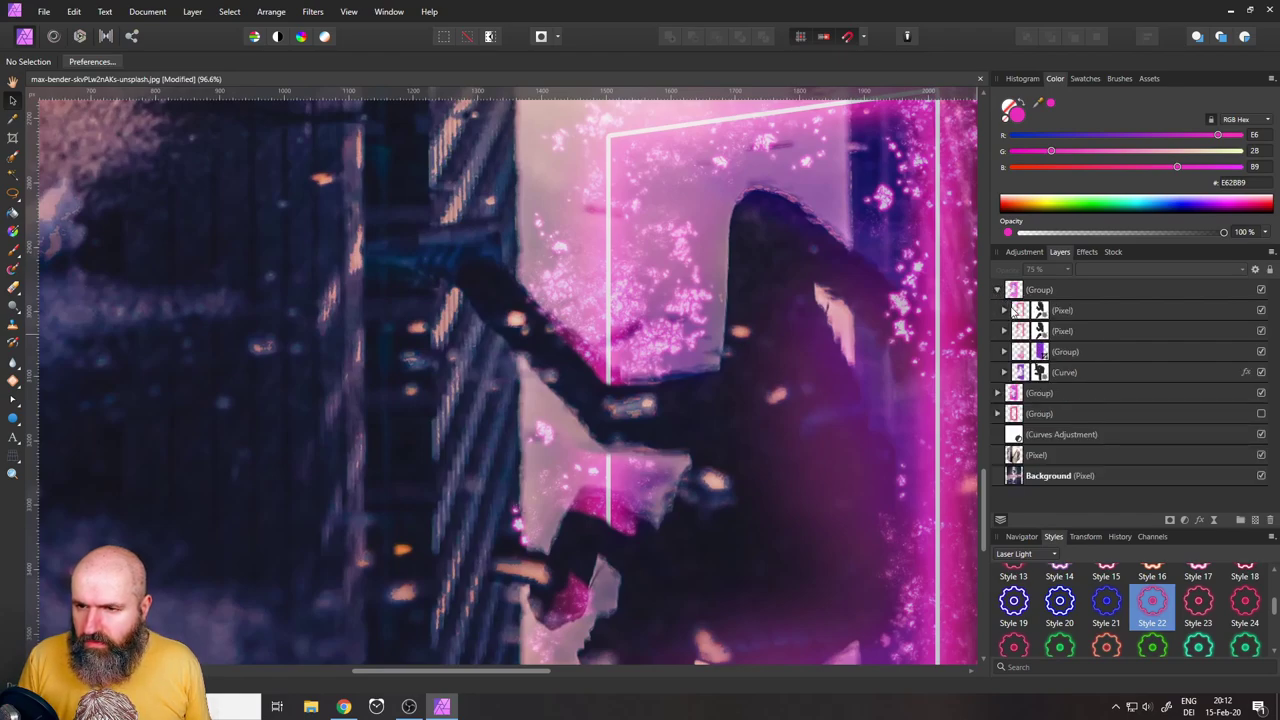
pyautogui.click(1004, 331)
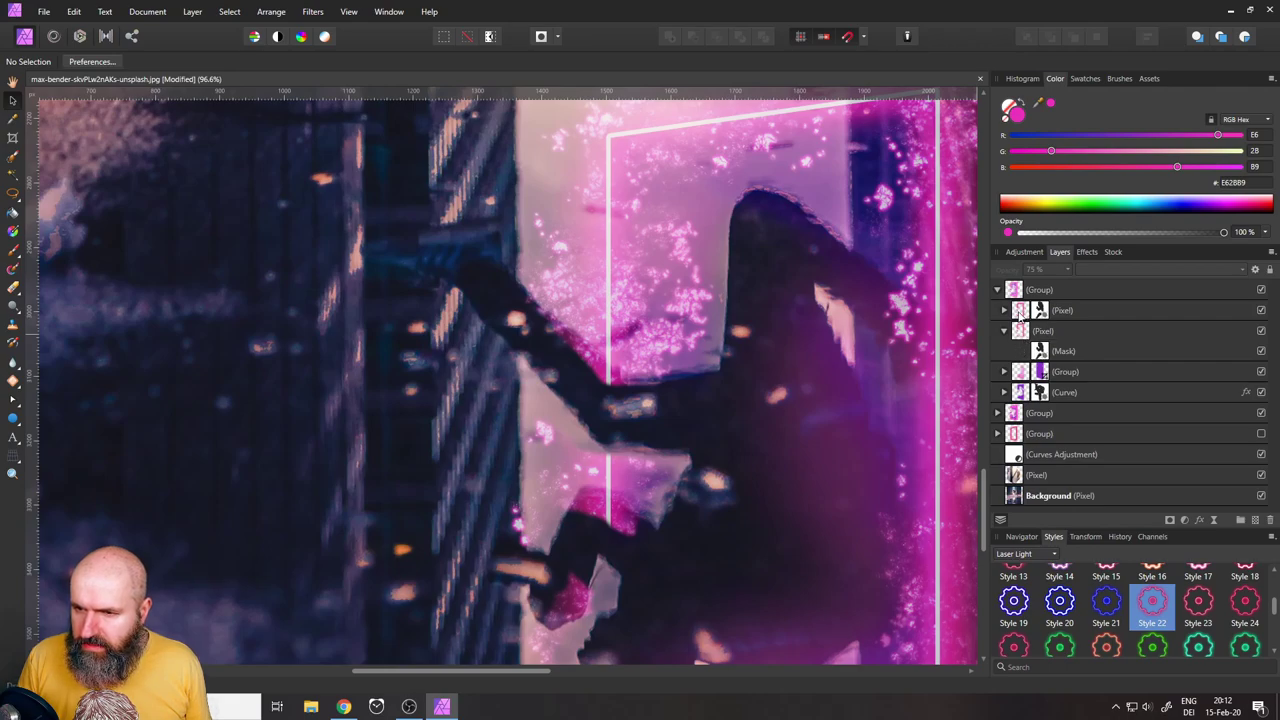
pyautogui.click(1020, 312)
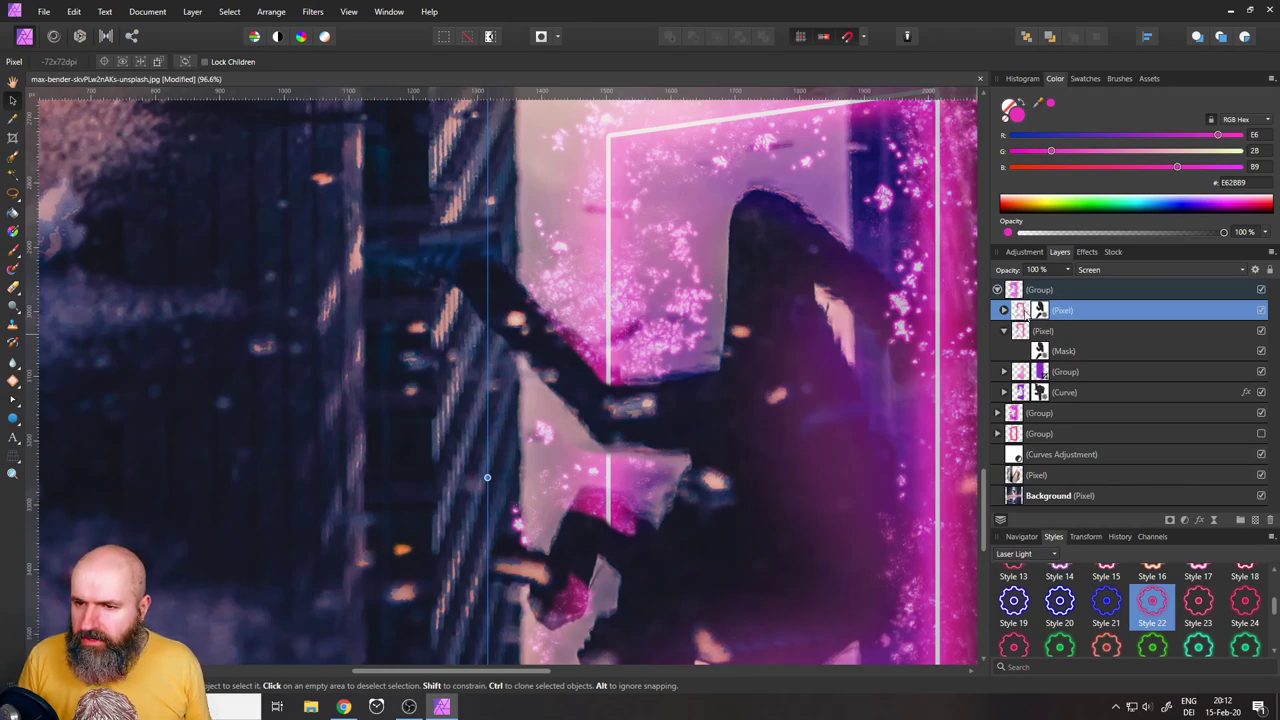
pyautogui.click(1271, 521)
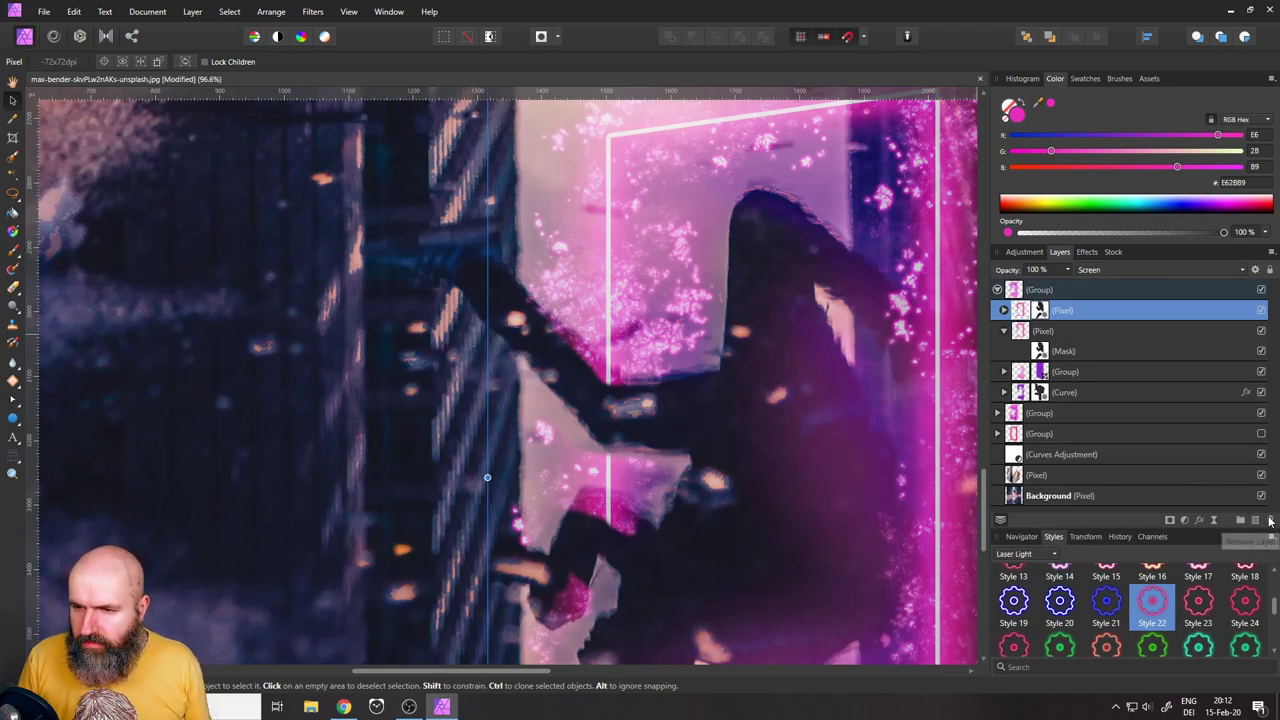
# Select the remaining pixel layer's mask and set the Paint Brush's two colours to black 000000 and white FFFFFF
pyautogui.click(1041, 331)
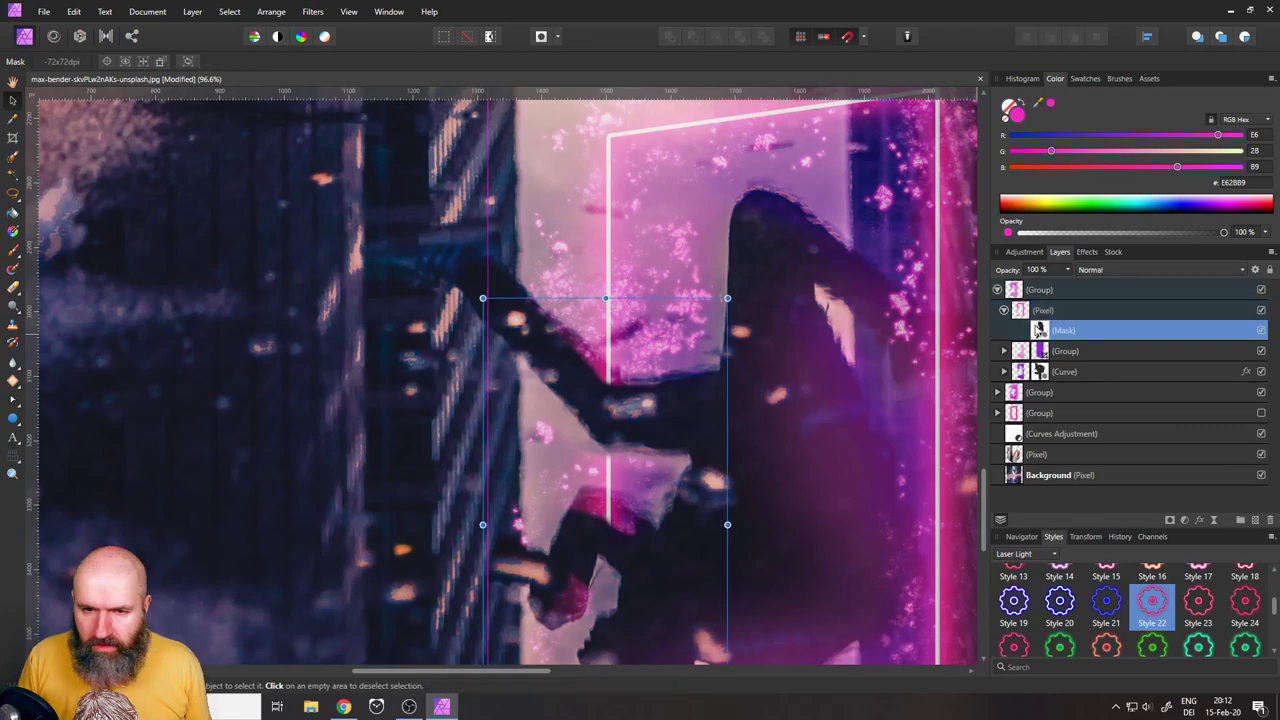
pyautogui.scroll(2, 620, 393)
pyautogui.scroll(2, 624, 394)
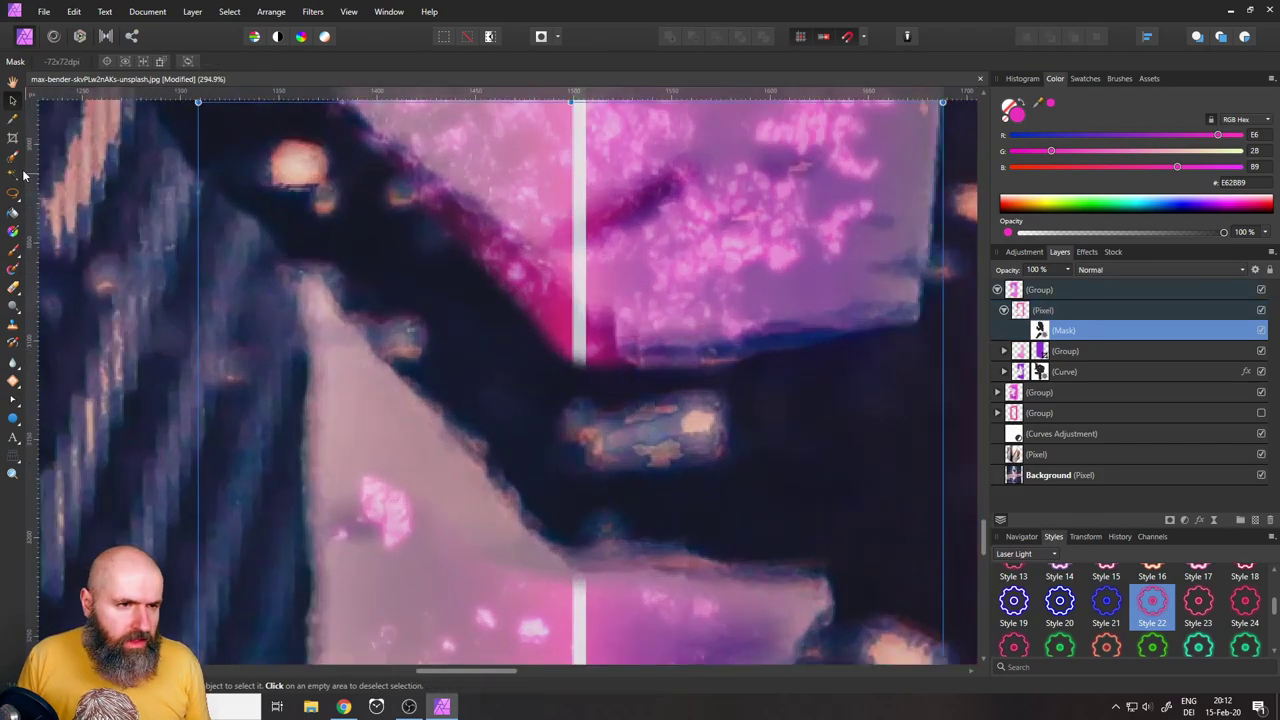
pyautogui.click(14, 253)
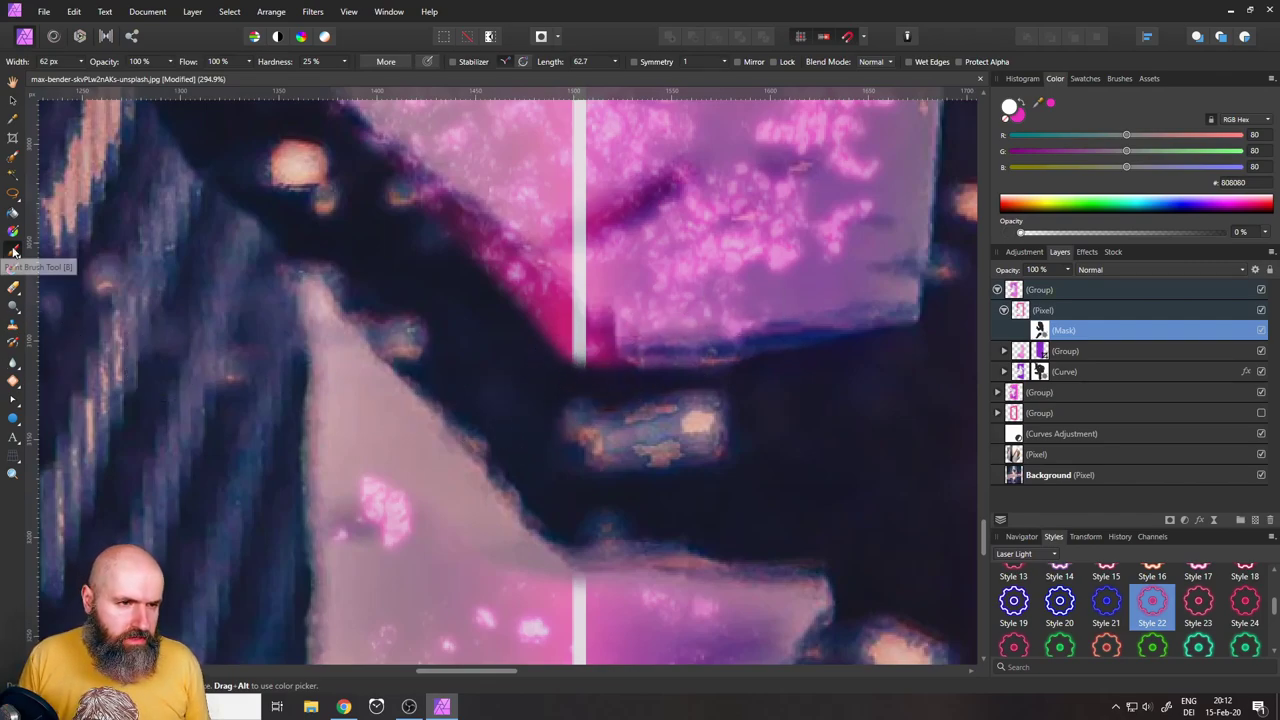
pyautogui.doubleClick(1019, 120)
pyautogui.moveTo(621, 331); pyautogui.dragTo(708, 478)
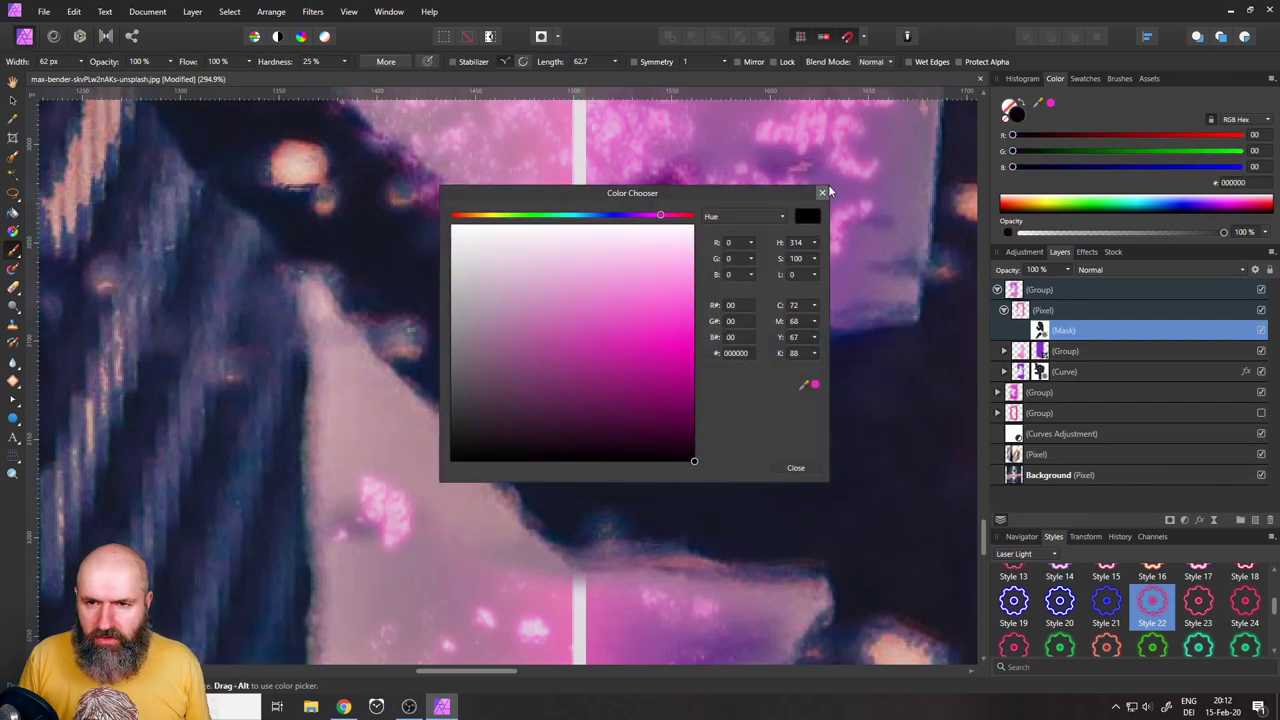
pyautogui.click(822, 193)
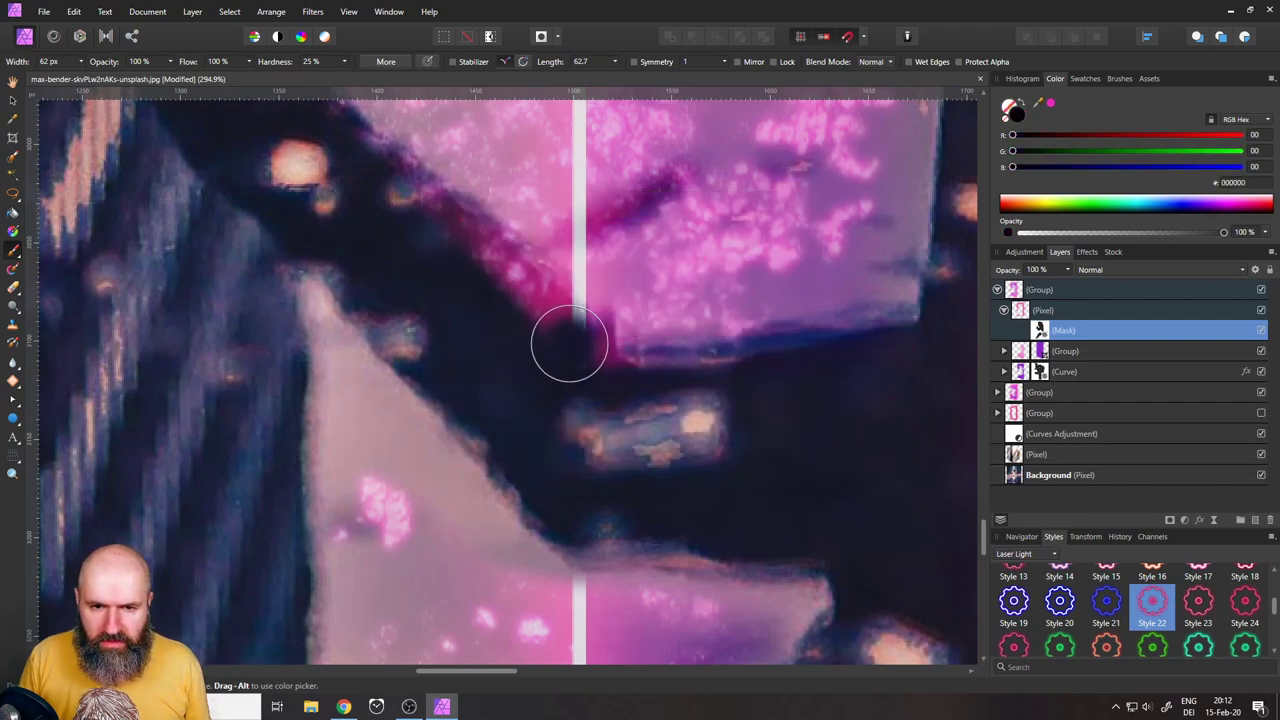
pyautogui.doubleClick(1012, 110)
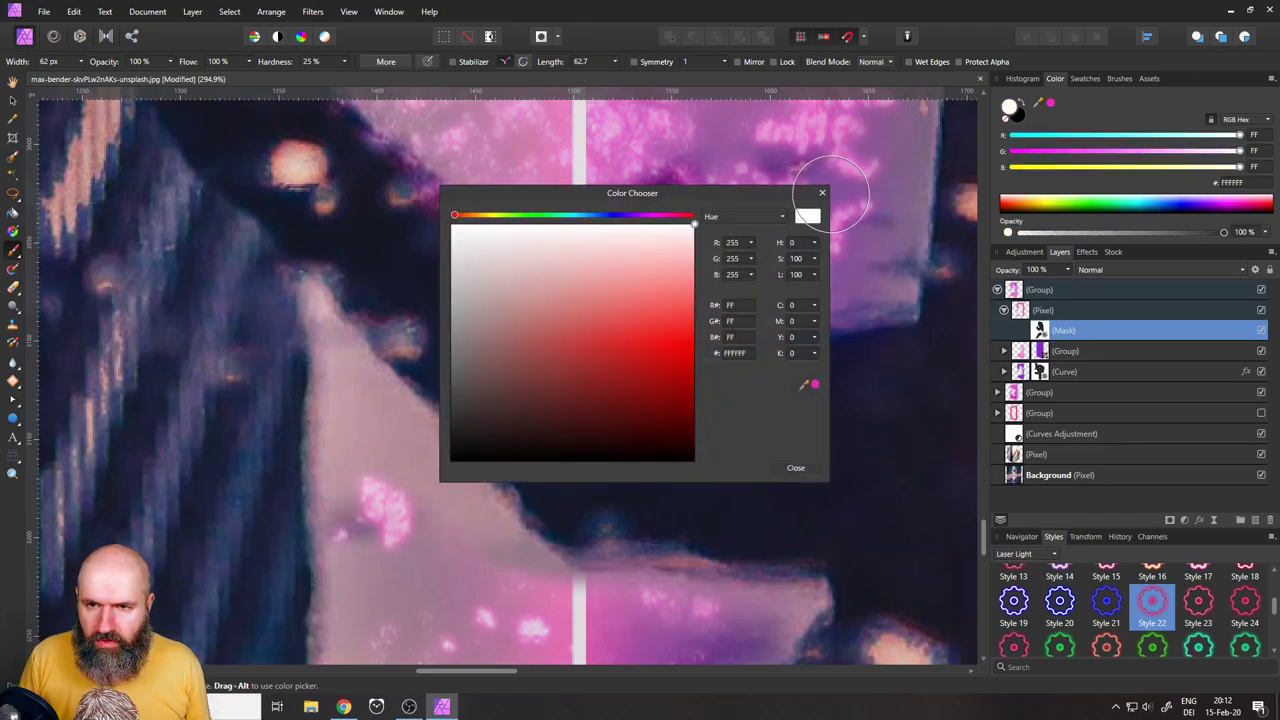
pyautogui.click(822, 193)
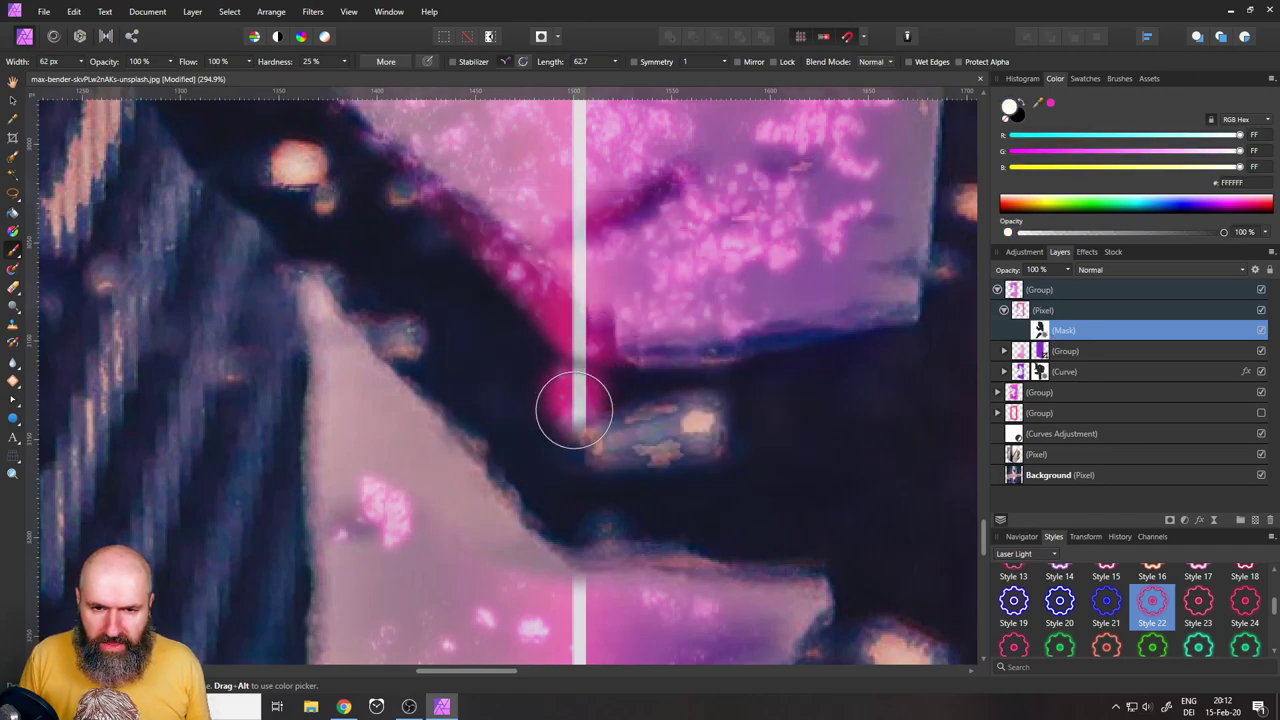
# Mask the glow off the reflected man's outstretched leg with black, and paint white along the leg's lower edge
pyautogui.moveTo(573, 410)
pyautogui.mouseDown()
pyautogui.moveTo(585, 358)
pyautogui.moveTo(823, 331)
pyautogui.moveTo(657, 419)
pyautogui.moveTo(581, 403)
pyautogui.moveTo(560, 347)
pyautogui.moveTo(588, 358)
pyautogui.moveTo(499, 281)
pyautogui.moveTo(576, 366)
pyautogui.moveTo(500, 281)
pyautogui.moveTo(365, 190)
pyautogui.mouseUp()
pyautogui.click(1018, 116)
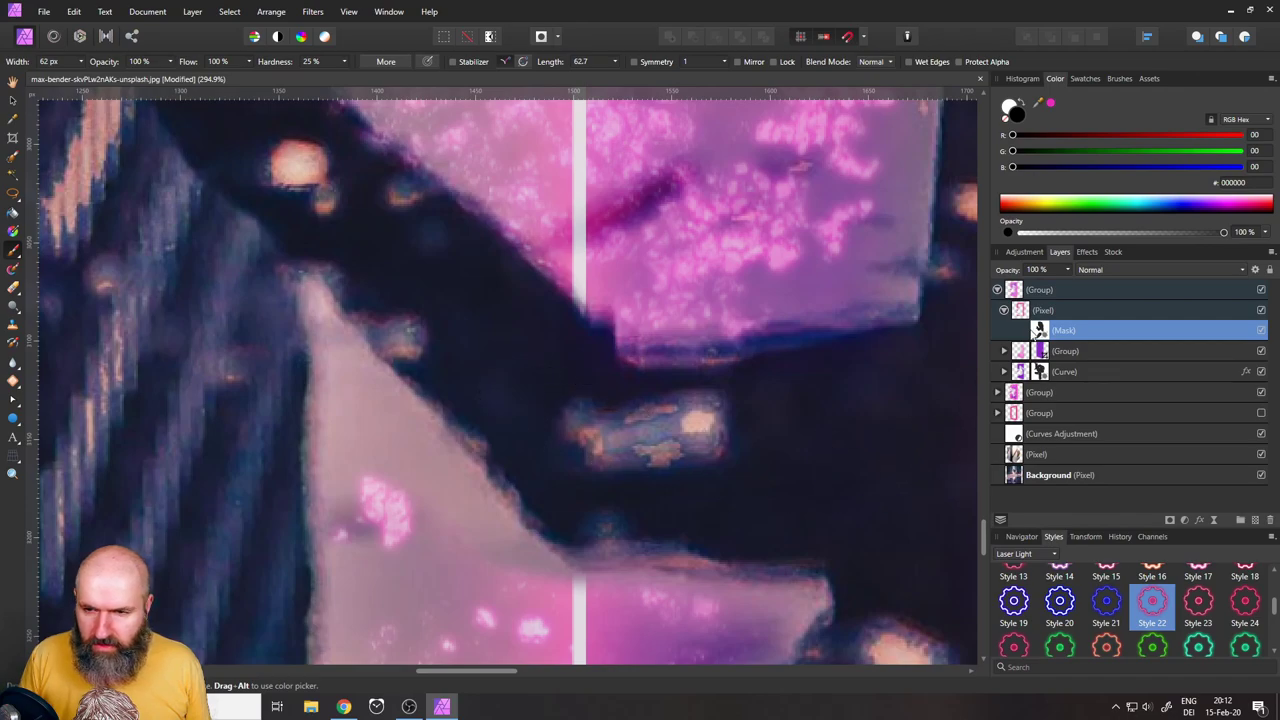
pyautogui.click(1035, 117)
pyautogui.moveTo(610, 520)
pyautogui.mouseDown()
pyautogui.moveTo(571, 534)
pyautogui.moveTo(530, 585)
pyautogui.moveTo(636, 598)
pyautogui.moveTo(488, 545)
pyautogui.moveTo(420, 430)
pyautogui.moveTo(328, 366)
pyautogui.mouseUp()
# Paint black on the mask over the reflected man's bent arm to remove the portal line crossing it
pyautogui.scroll(-5, 686, 380)
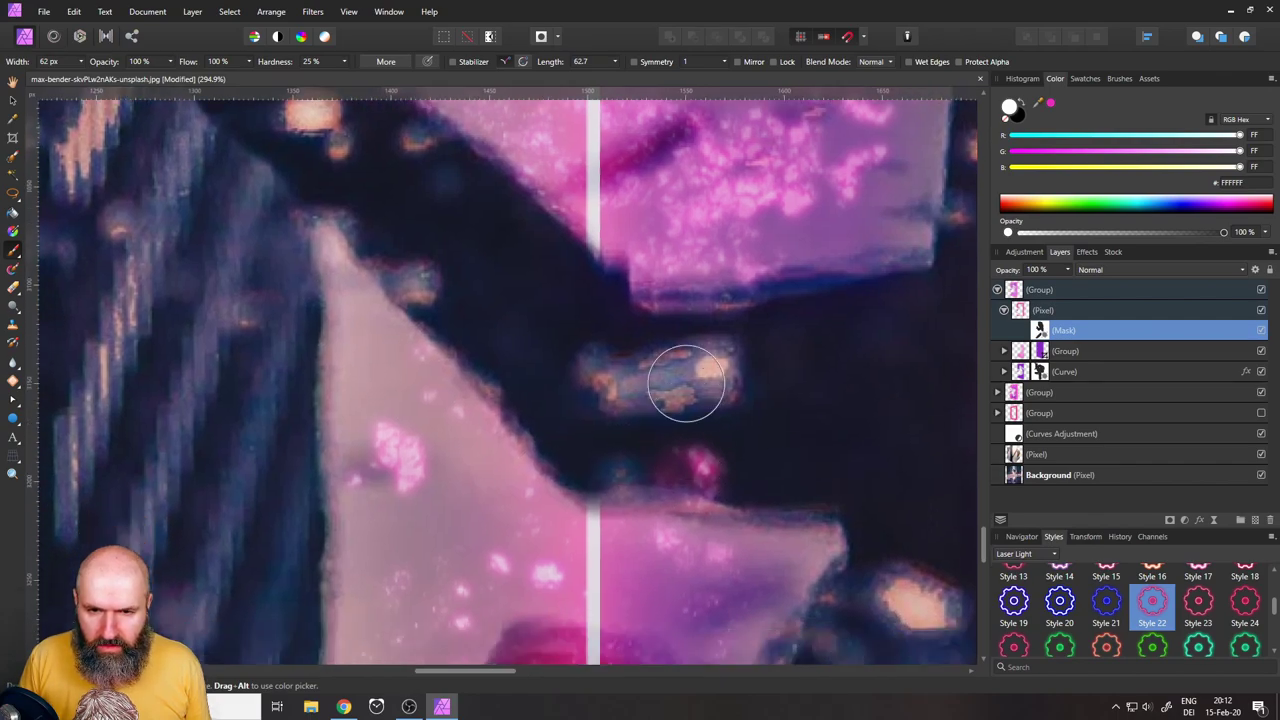
pyautogui.click(1017, 118)
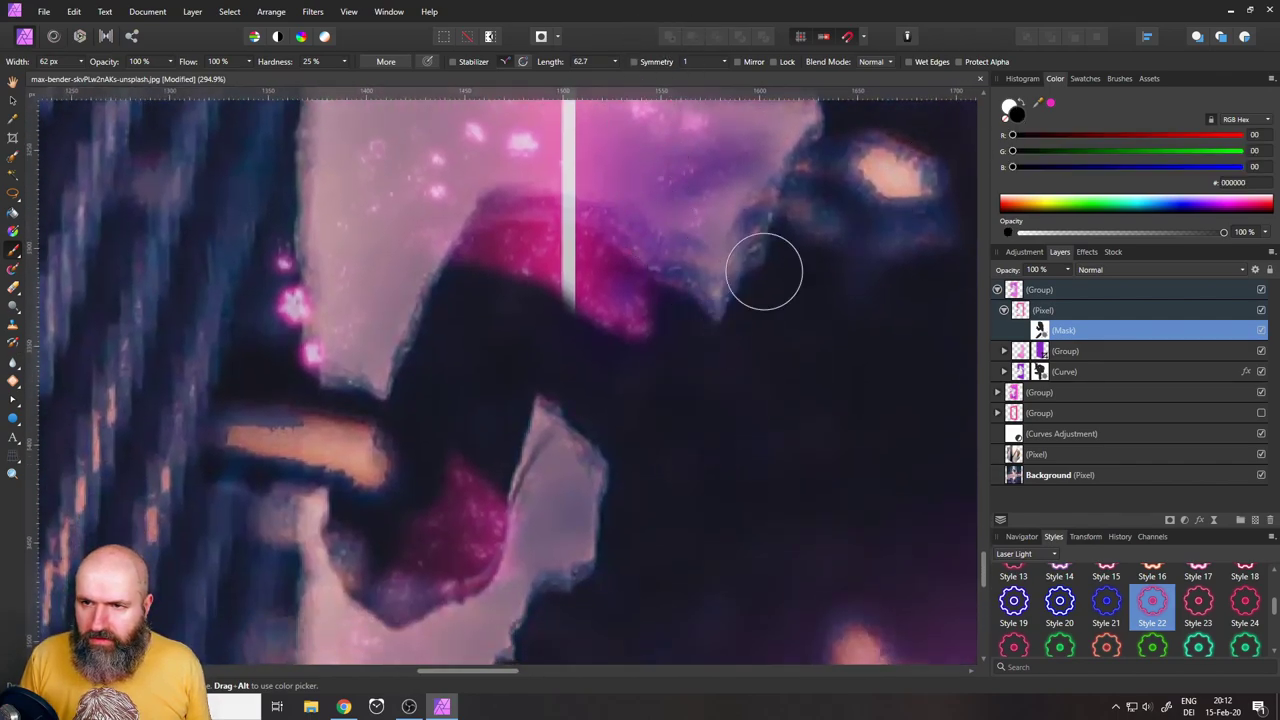
pyautogui.moveTo(591, 306)
pyautogui.mouseDown()
pyautogui.moveTo(630, 308)
pyautogui.moveTo(566, 244)
pyautogui.moveTo(508, 257)
pyautogui.moveTo(588, 259)
pyautogui.moveTo(541, 228)
pyautogui.moveTo(596, 260)
pyautogui.moveTo(527, 230)
pyautogui.moveTo(503, 234)
pyautogui.moveTo(502, 283)
pyautogui.moveTo(519, 274)
pyautogui.moveTo(613, 326)
pyautogui.moveTo(645, 319)
pyautogui.moveTo(566, 314)
pyautogui.mouseUp()
# Paint white on the mask in the gap beside the arm and around the reflected head to restore the glow
pyautogui.scroll(-4, 600, 320)
pyautogui.click(1010, 107)
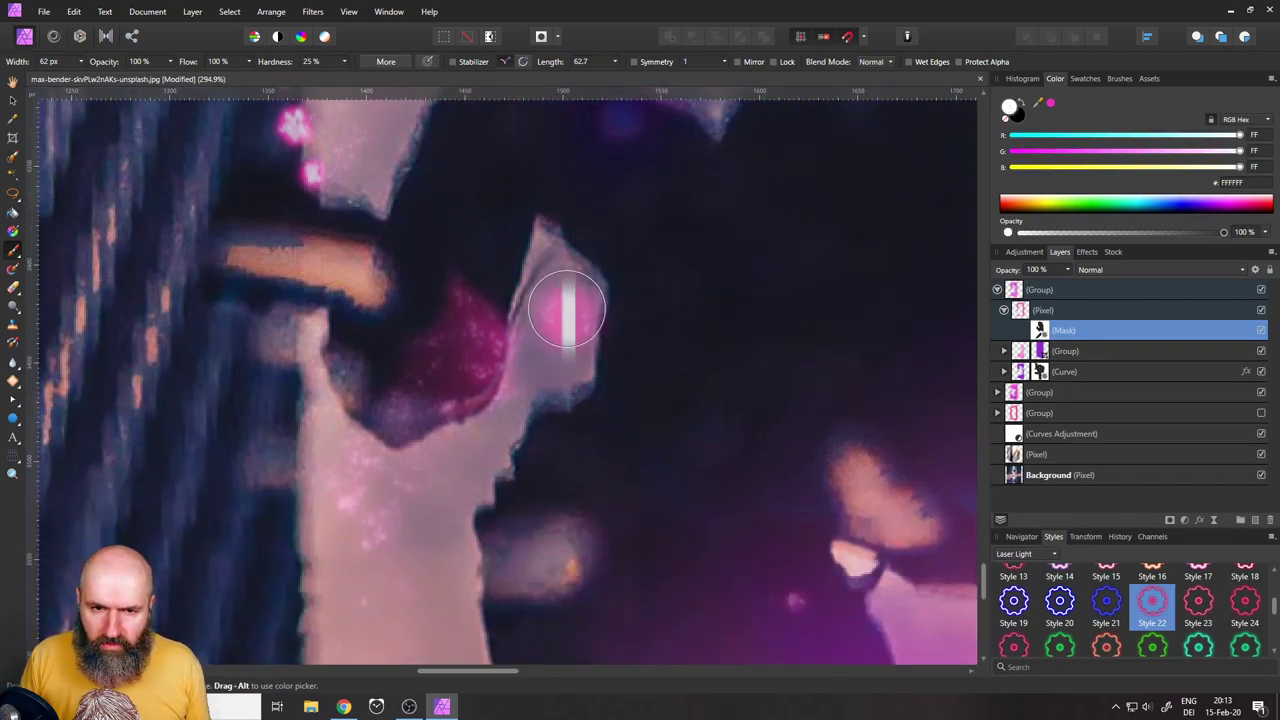
pyautogui.hotkey('ctrl', 'z')
pyautogui.moveTo(563, 255)
pyautogui.mouseDown()
pyautogui.moveTo(558, 358)
pyautogui.moveTo(566, 313)
pyautogui.moveTo(542, 353)
pyautogui.moveTo(547, 263)
pyautogui.moveTo(560, 348)
pyautogui.moveTo(420, 512)
pyautogui.mouseUp()
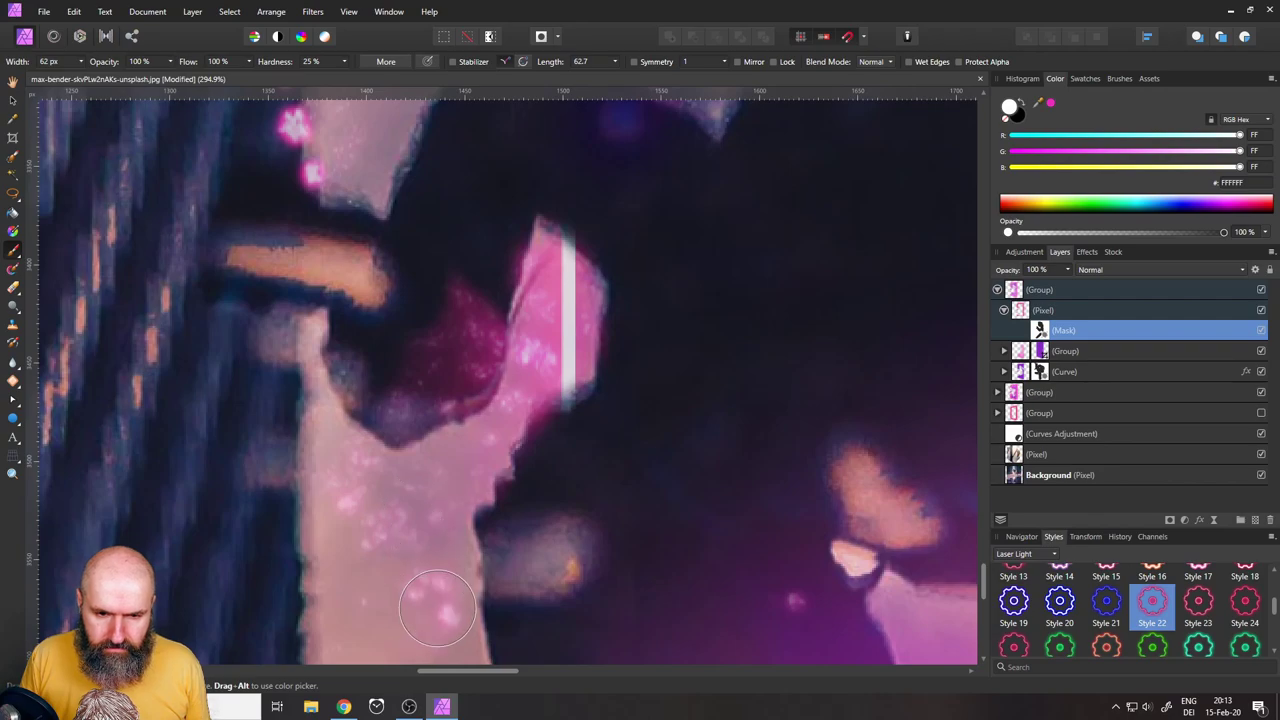
pyautogui.scroll(-4, 437, 263)
pyautogui.moveTo(437, 263)
pyautogui.mouseDown()
pyautogui.moveTo(466, 436)
pyautogui.moveTo(451, 415)
pyautogui.moveTo(515, 471)
pyautogui.mouseUp()
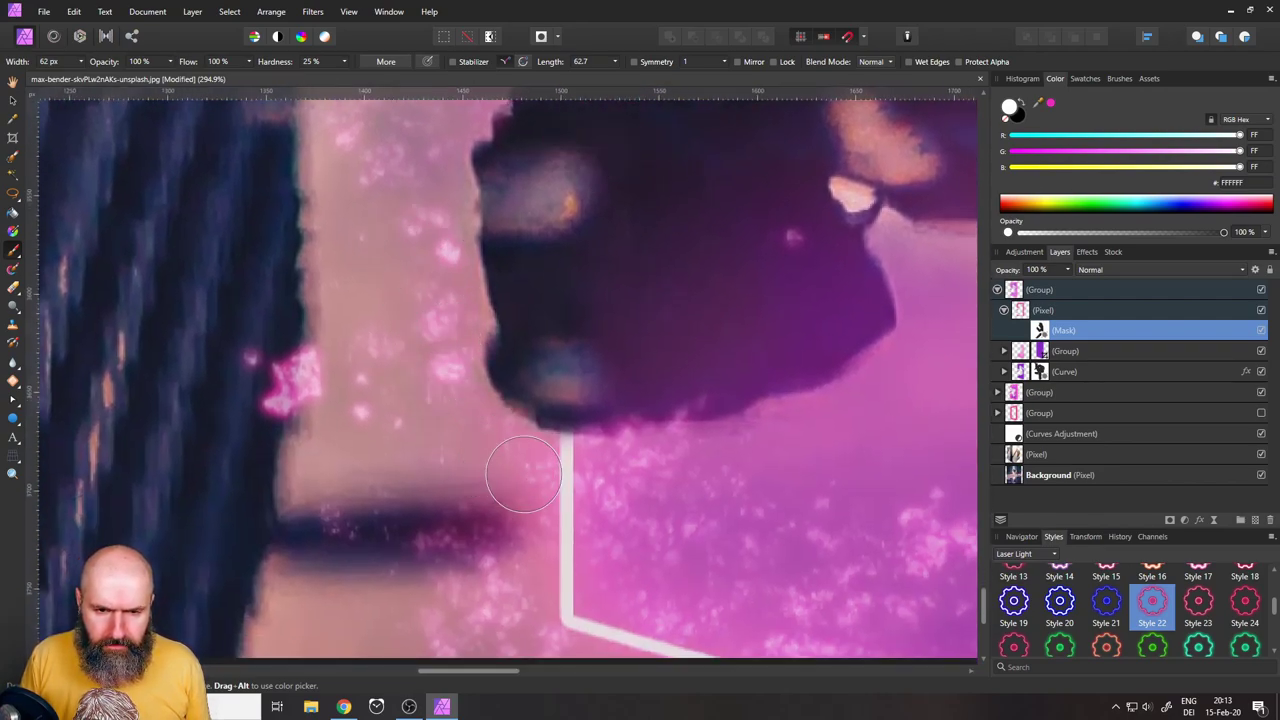
# Undo the stray dab over the reflected head and clean the man's edge on the mask with black
pyautogui.click(598, 372)
pyautogui.hotkey('ctrl', 'z')
pyautogui.scroll(2, 740, 375)
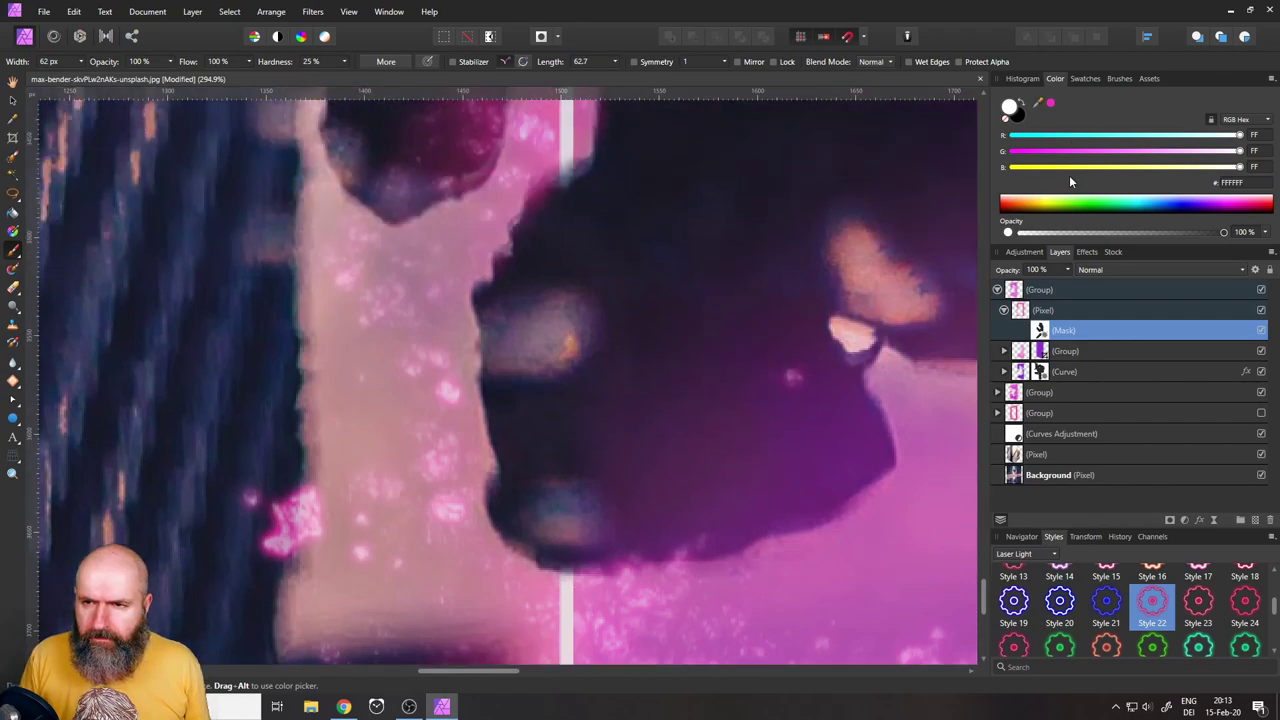
pyautogui.click(1019, 112)
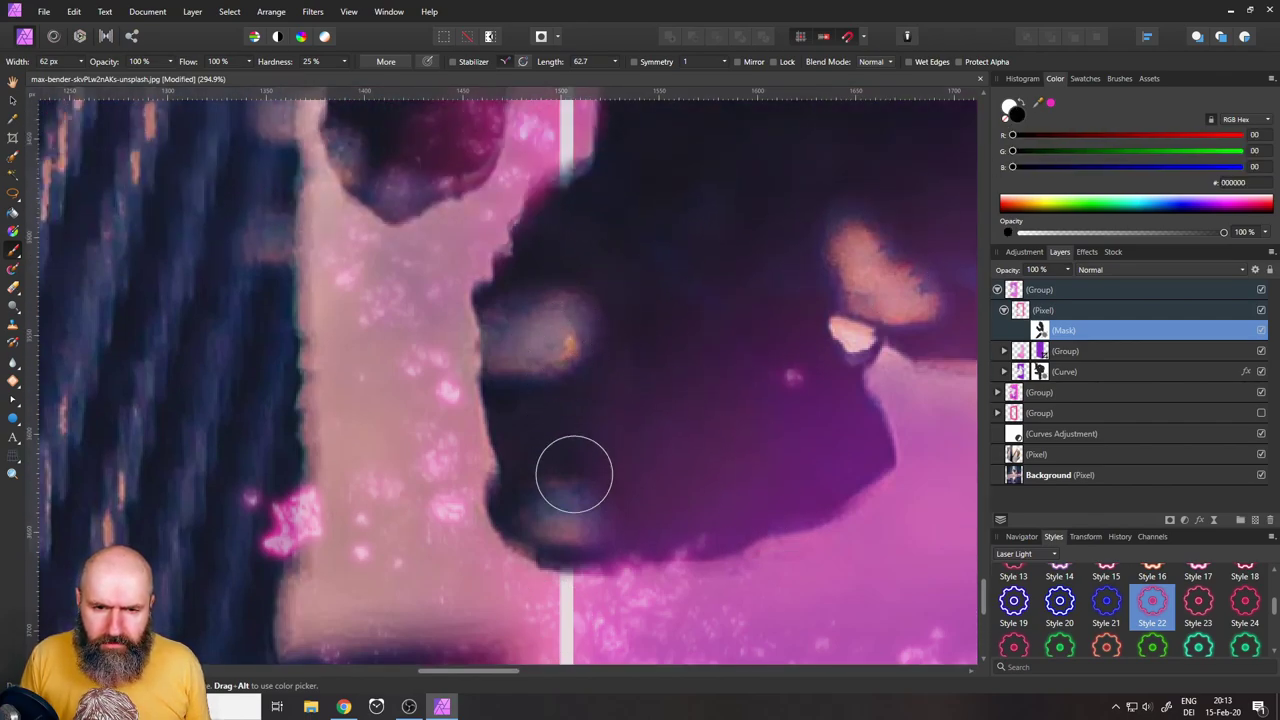
pyautogui.scroll(2, 717, 346)
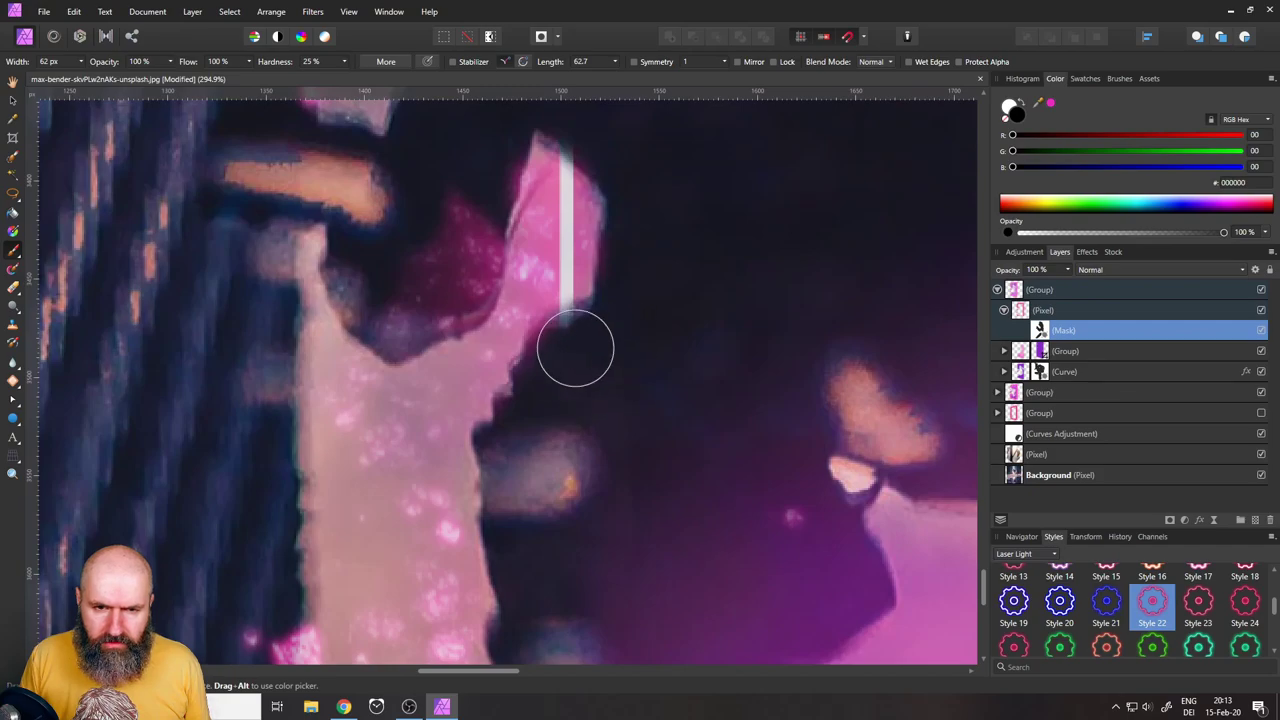
pyautogui.scroll(-10, 773, 438)
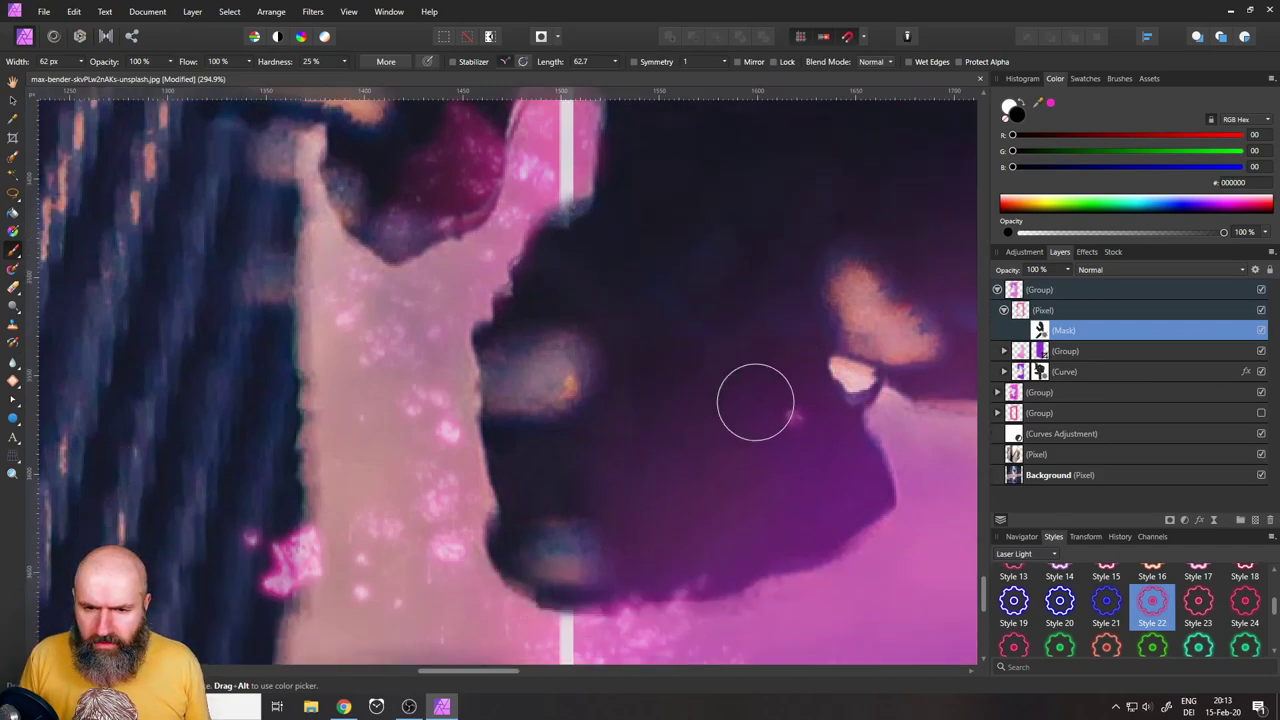
pyautogui.scroll(3, 612, 300)
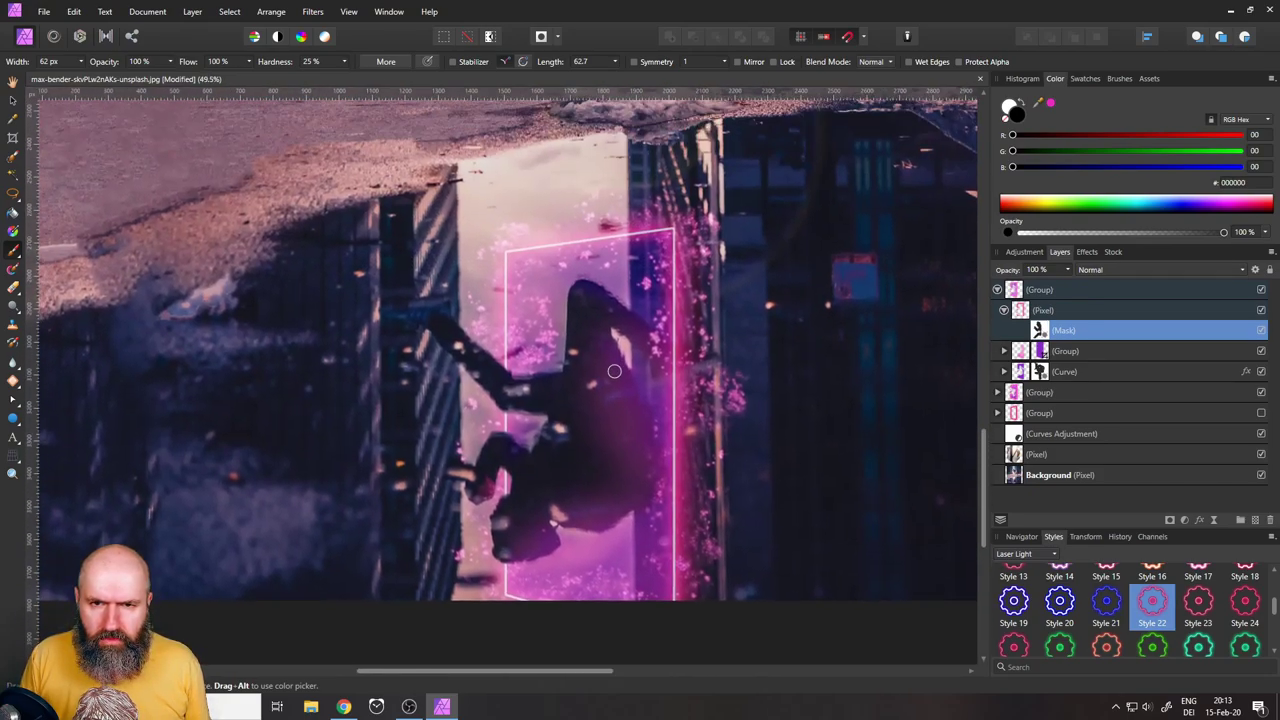
# Duplicate the masked pixel layer inside the flipped portal group
pyautogui.scroll(6, 522, 418)
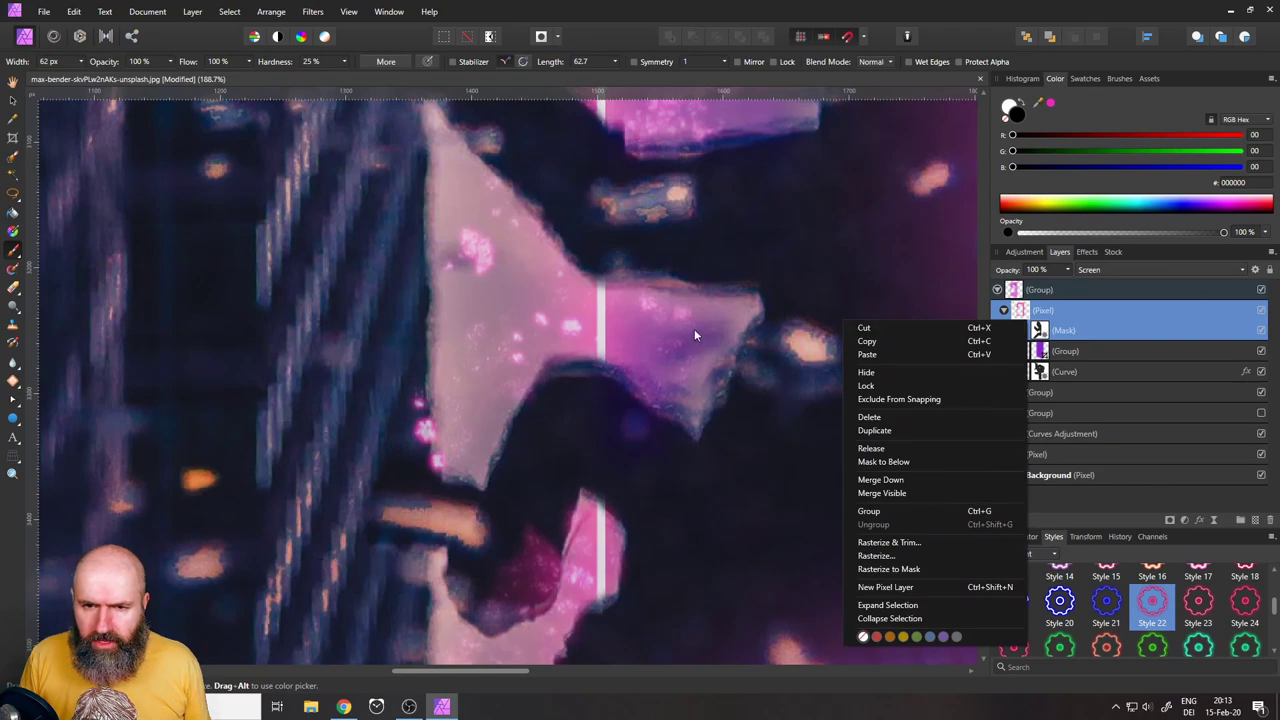
pyautogui.press('Escape')
pyautogui.scroll(-8, 856, 416)
pyautogui.scroll(-3, 856, 416)
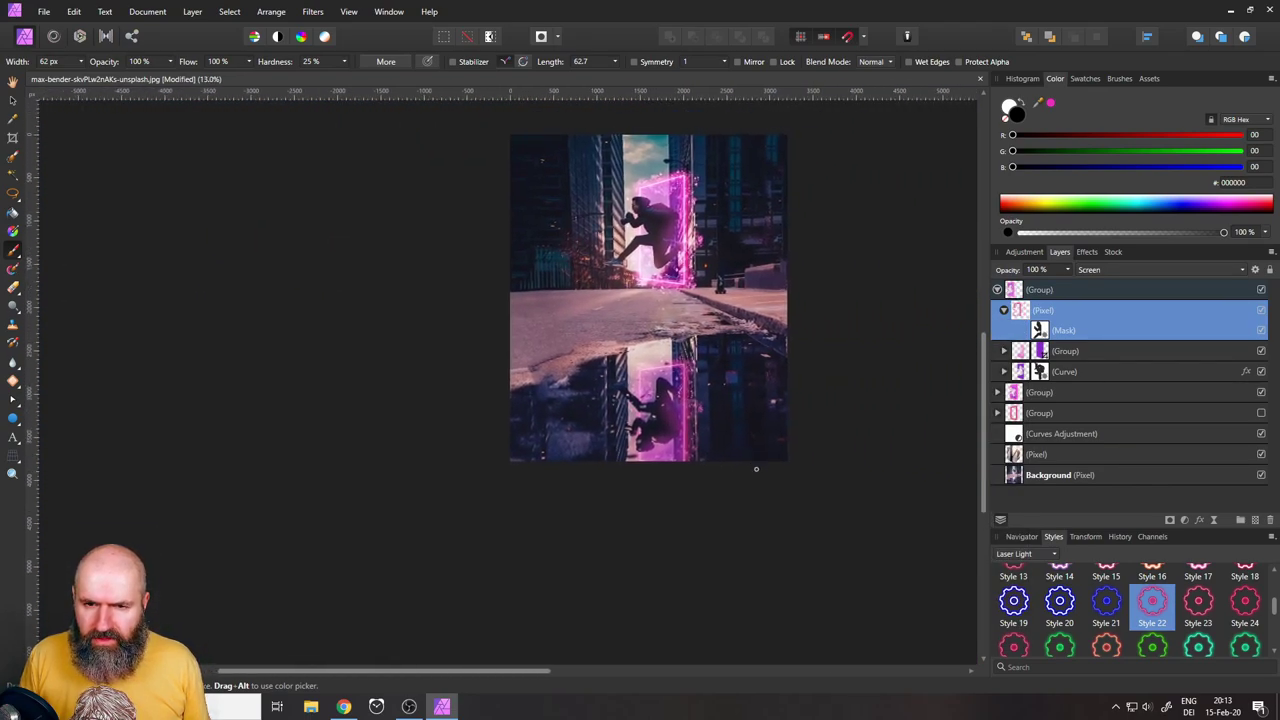
pyautogui.rightClick(1018, 316)
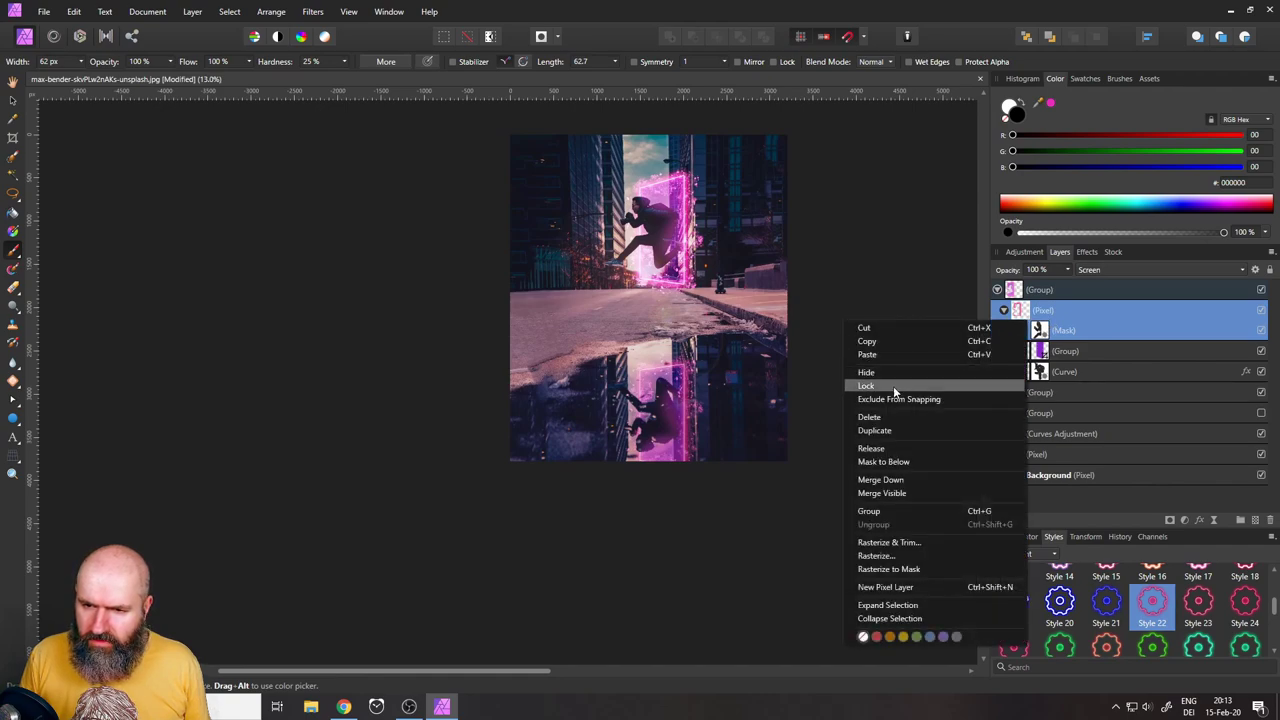
pyautogui.click(890, 431)
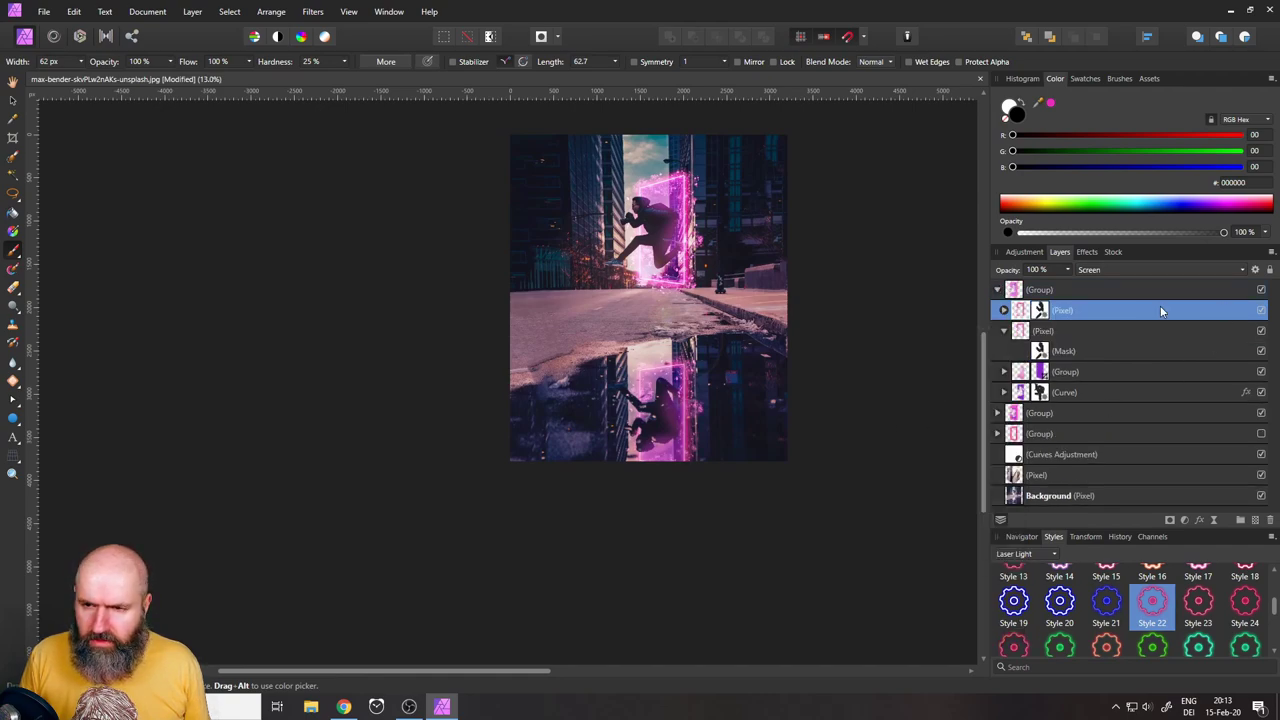
# Toggle the duplicated pixel layer's visibility to compare the reflected portal's glow with and without it
pyautogui.click(1261, 311)
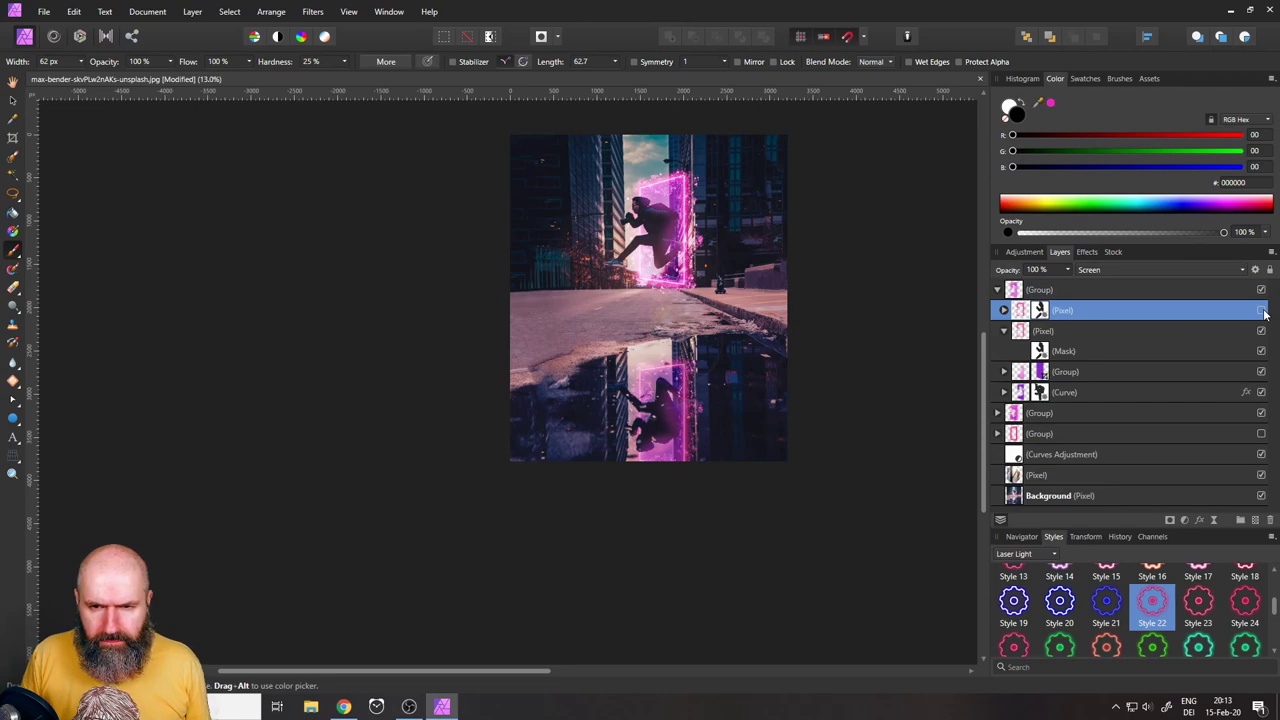
pyautogui.click(1261, 311)
pyautogui.click(1261, 311)
pyautogui.click(1261, 311)
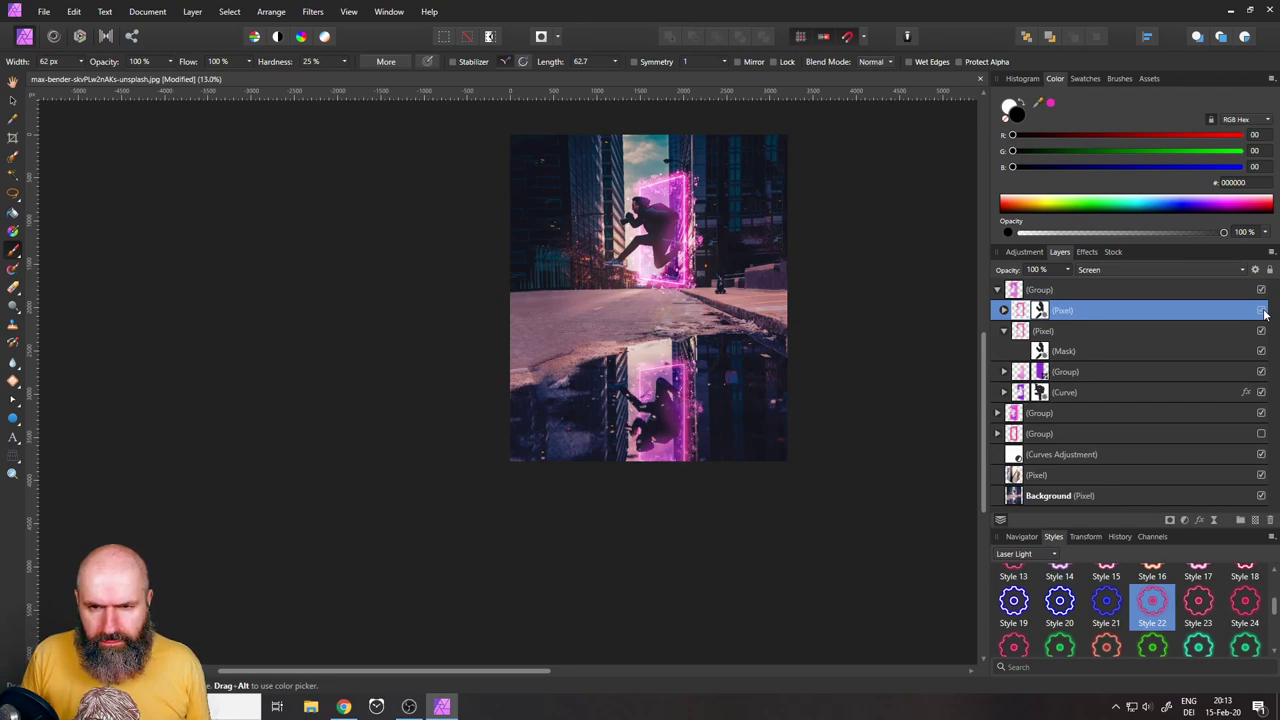
pyautogui.click(1262, 312)
pyautogui.click(1262, 312)
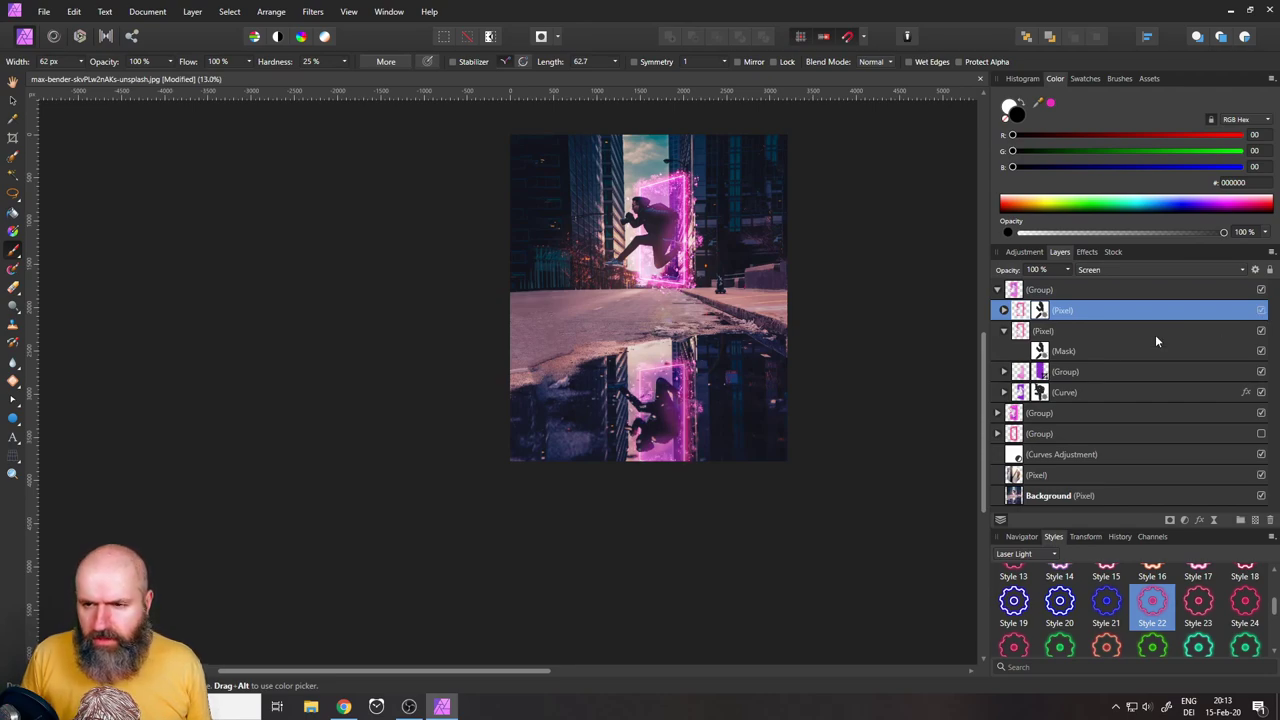
# Select the curve's mask in the flipped portal group and paint white on it to restore the glow beside the reflected man's leg
pyautogui.click(1004, 331)
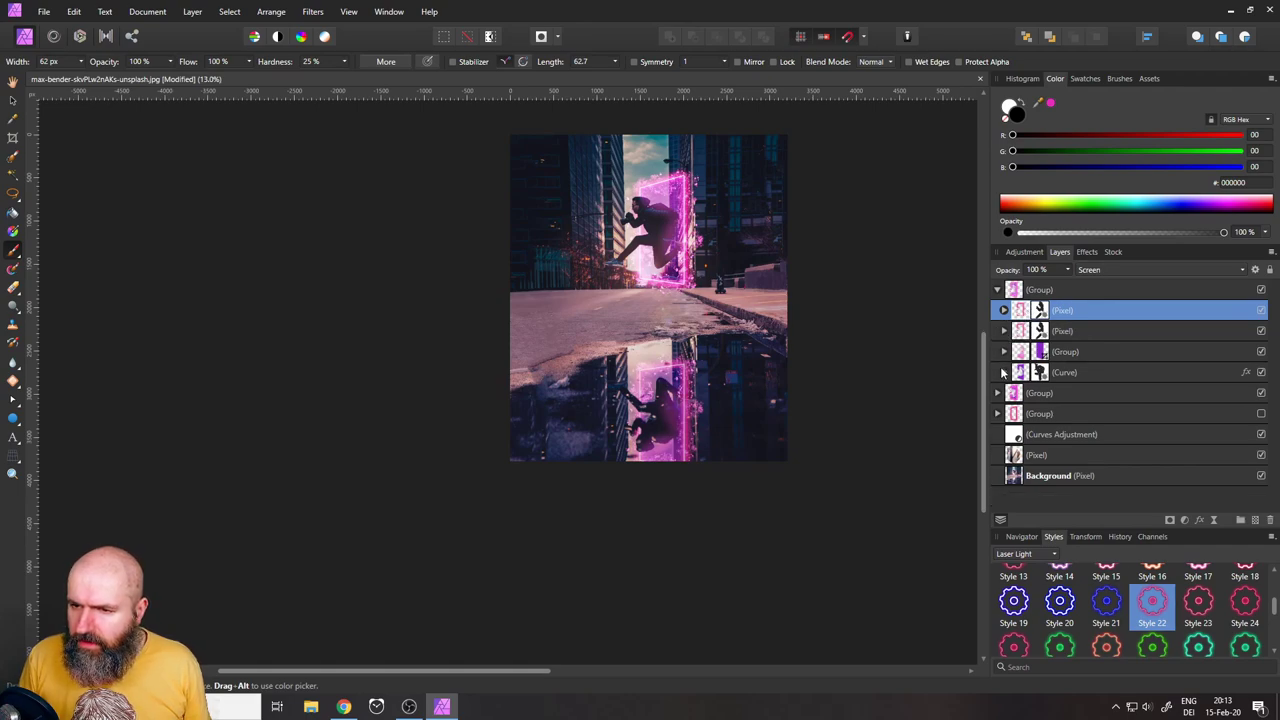
pyautogui.click(1004, 372)
pyautogui.click(1041, 395)
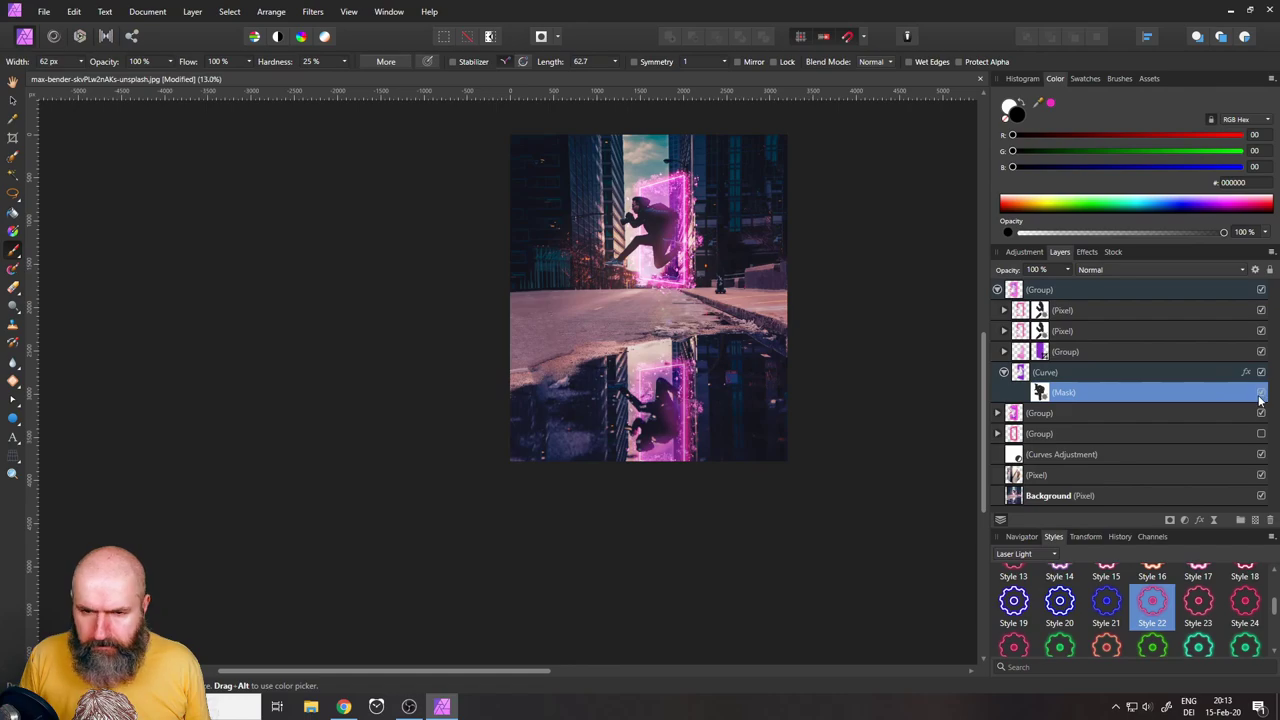
pyautogui.scroll(5, 666, 391)
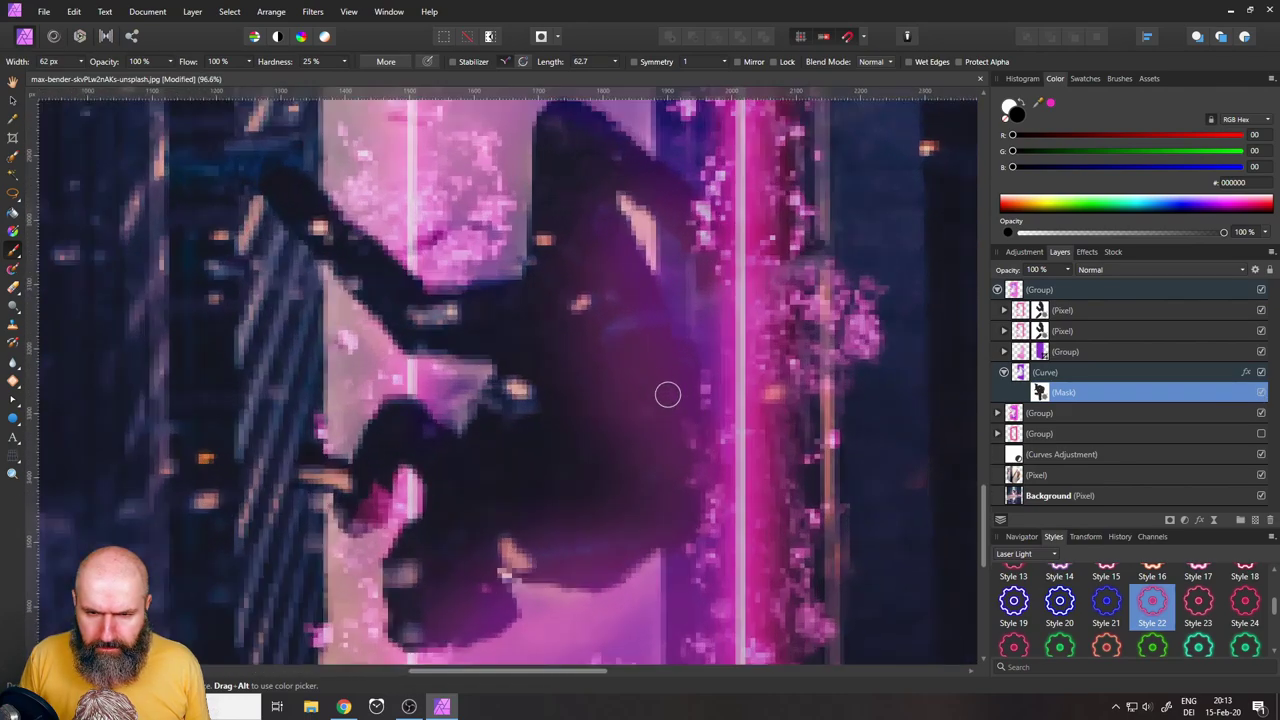
pyautogui.scroll(3, 564, 317)
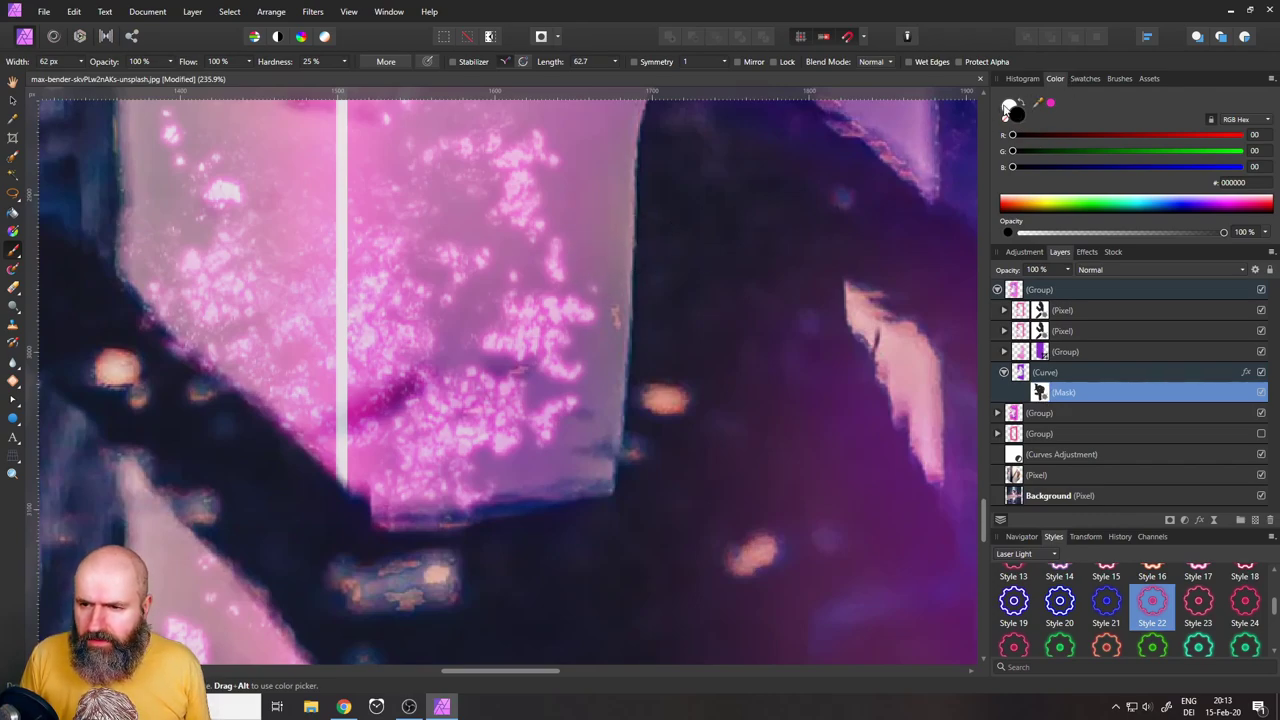
pyautogui.click(1006, 108)
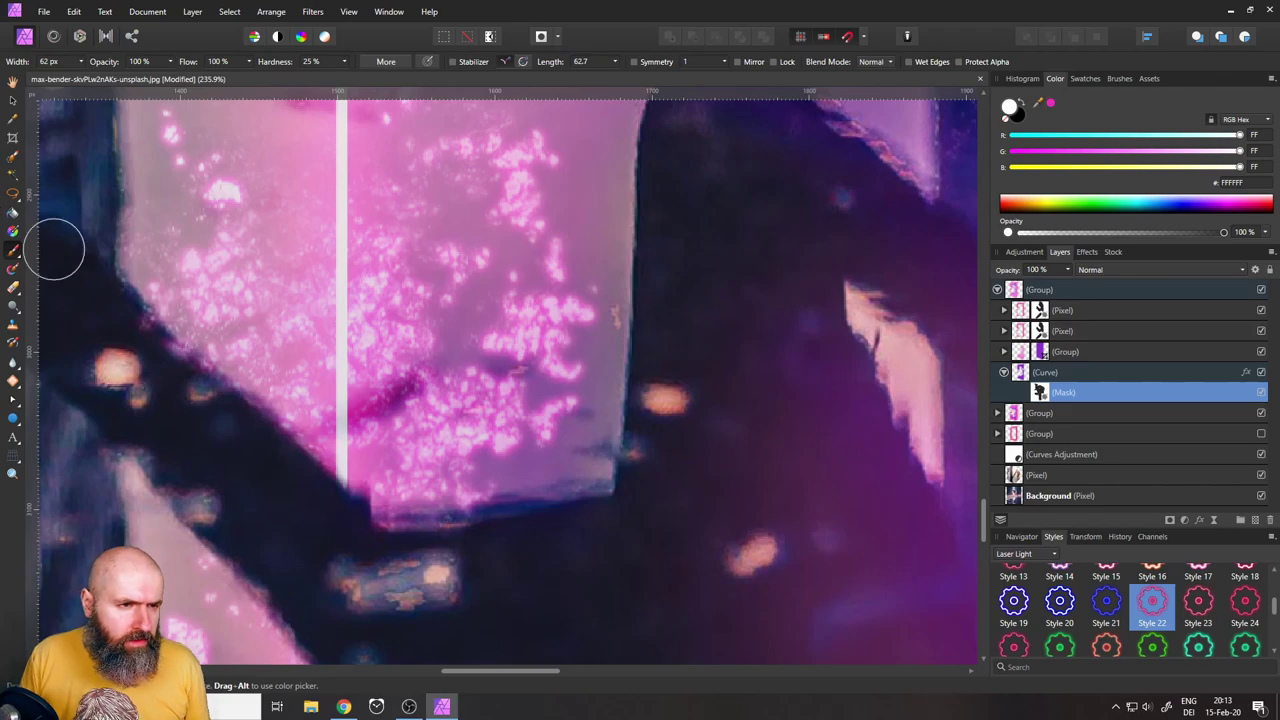
pyautogui.moveTo(560, 240); pyautogui.dragTo(608, 194)
pyautogui.scroll(-5, 608, 194)
pyautogui.press('x')
pyautogui.hscroll(3, 709, 414)
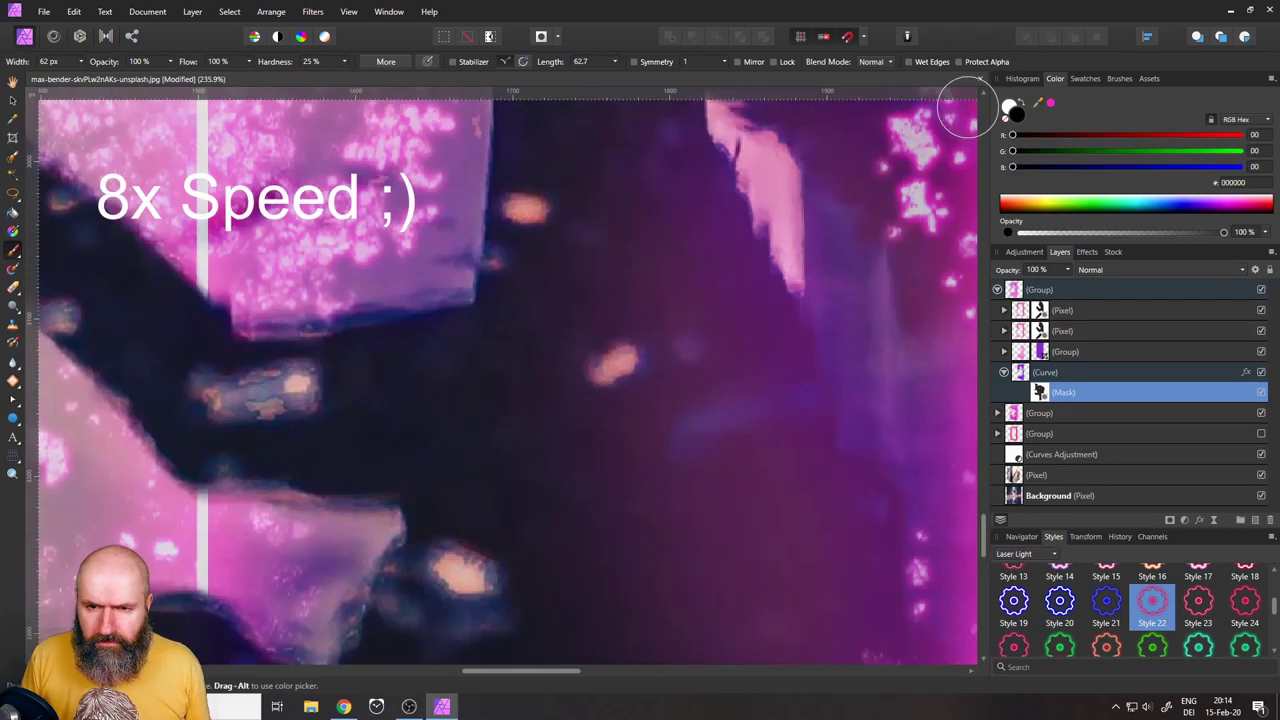
# Hide the purple glow group nested in the flipped portal and check the mask edges around the reflected man
pyautogui.hscroll(-3, 686, 234)
pyautogui.click(1261, 351)
pyautogui.press('x')
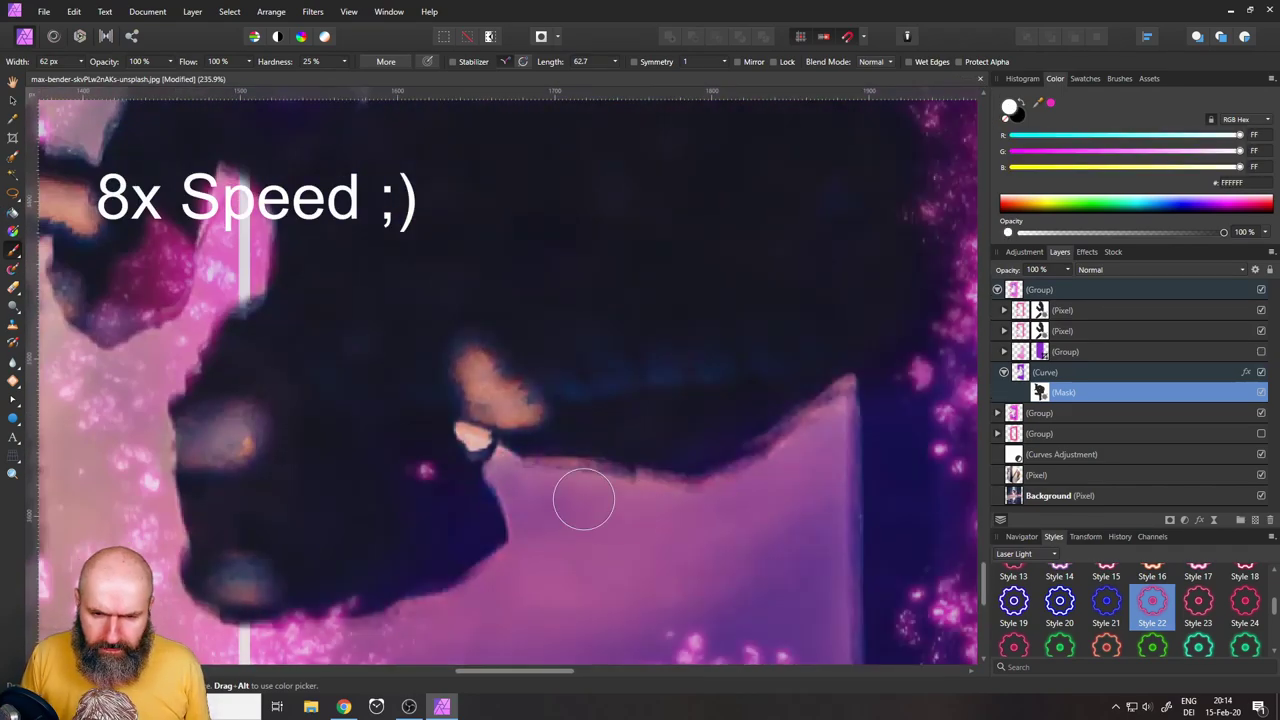
pyautogui.scroll(-3, 584, 500)
pyautogui.scroll(-3, 640, 329)
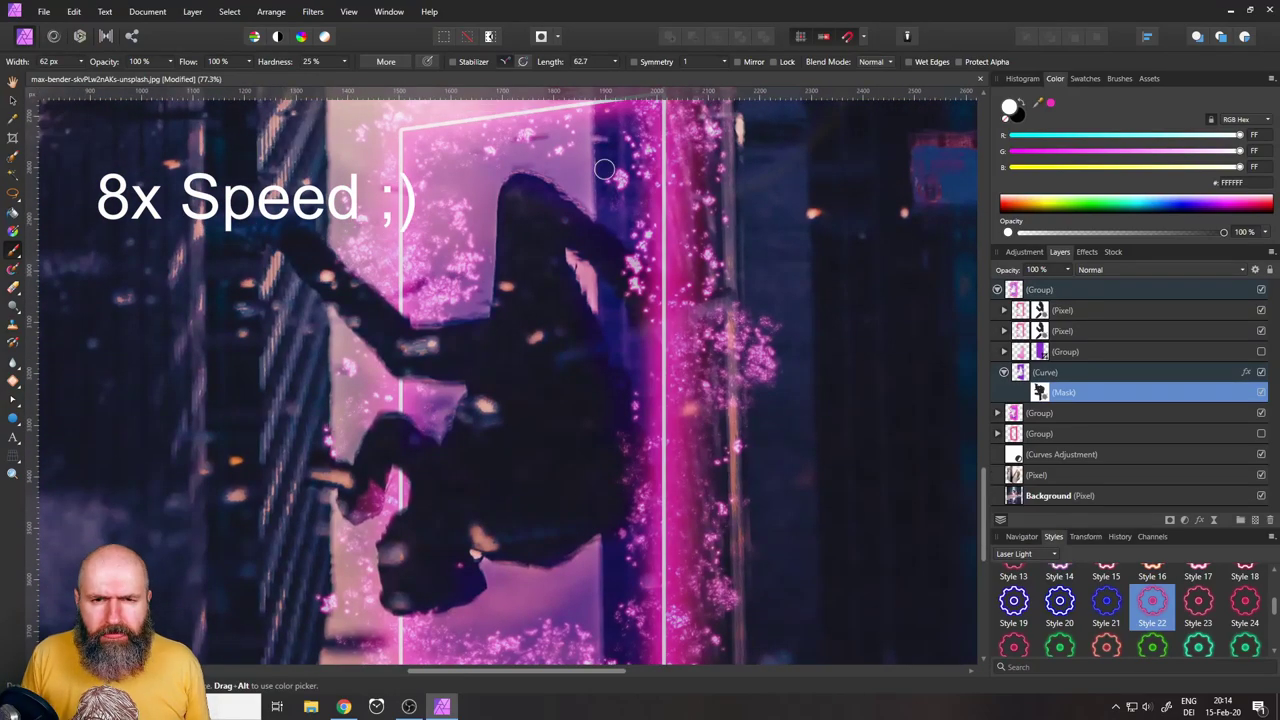
pyautogui.scroll(-3, 604, 169)
# Show the nested purple glow group again and compare the reflection with and without it
pyautogui.click(1261, 352)
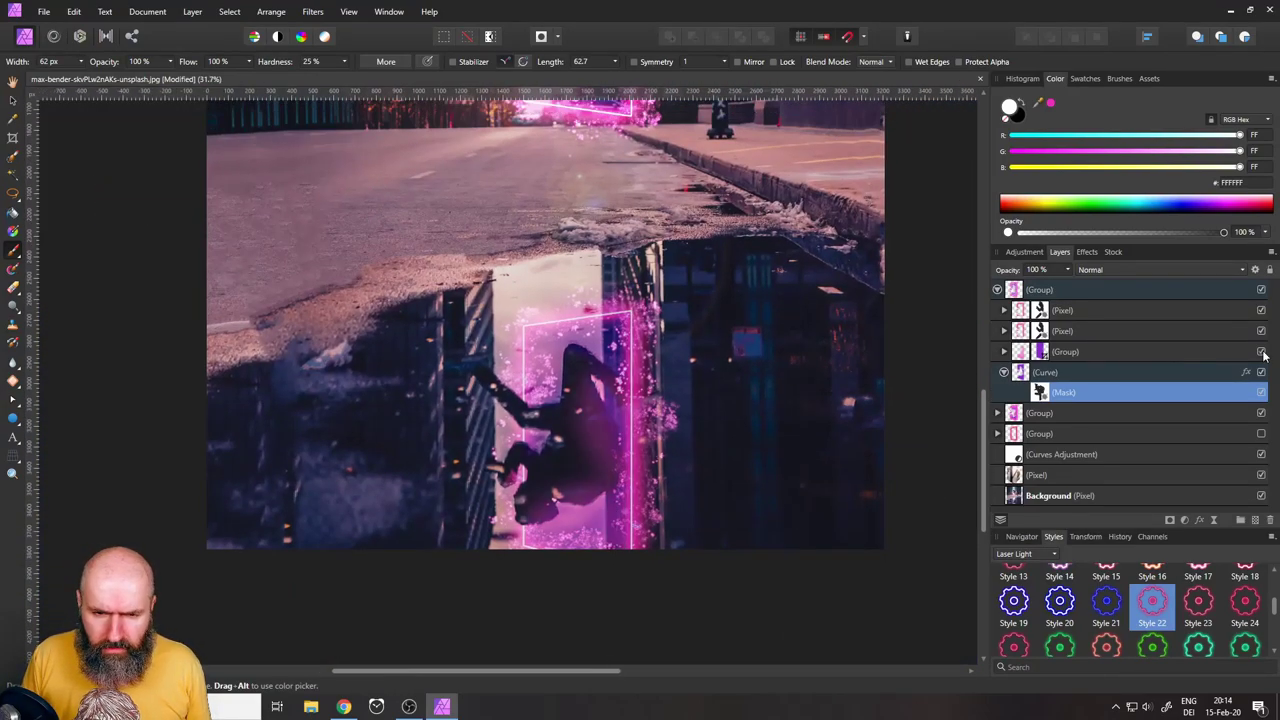
pyautogui.click(1261, 352)
pyautogui.click(1261, 352)
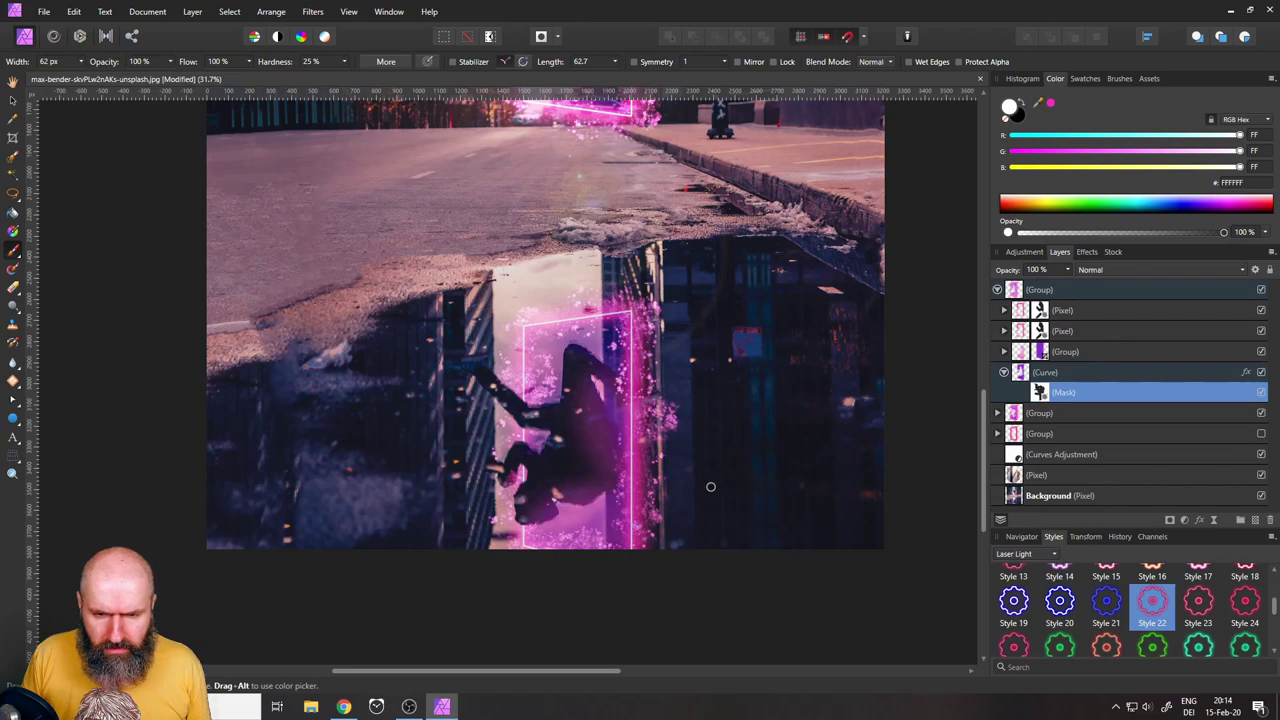
pyautogui.scroll(-2, 710, 487)
pyautogui.moveTo(685, 307); pyautogui.dragTo(647, 355)
pyautogui.scroll(1, 652, 379)
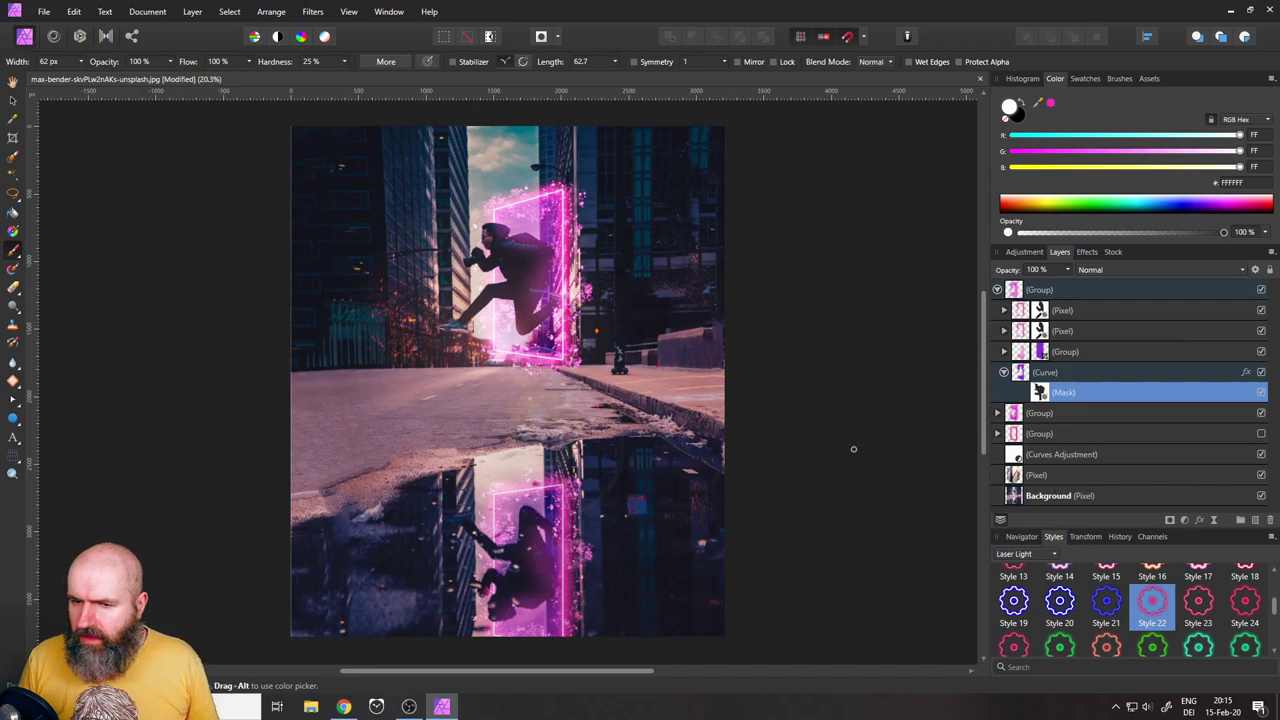
# Draw a black rectangle over the whole image above the retouched pixel layer and set its blend mode to Soft Light
pyautogui.click(1018, 478)
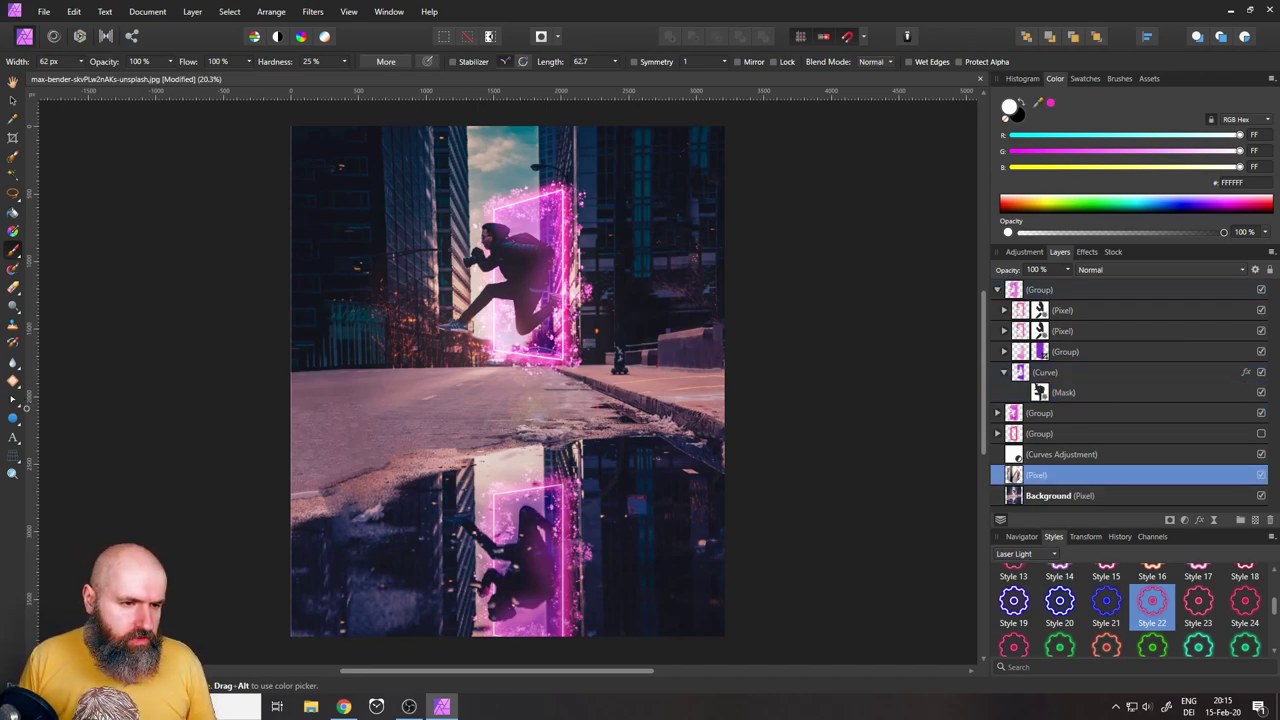
pyautogui.moveTo(13, 418); pyautogui.dragTo(72, 68)
pyautogui.moveTo(276, 120); pyautogui.dragTo(745, 637)
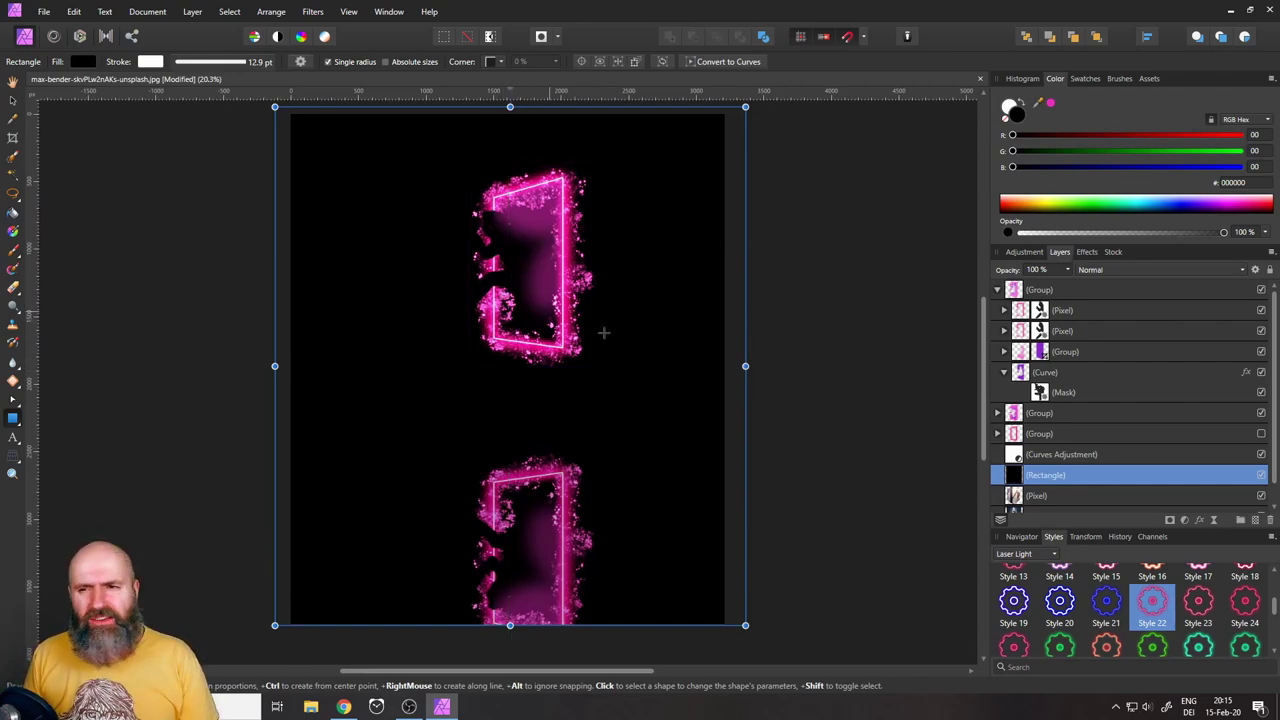
pyautogui.click(1101, 272)
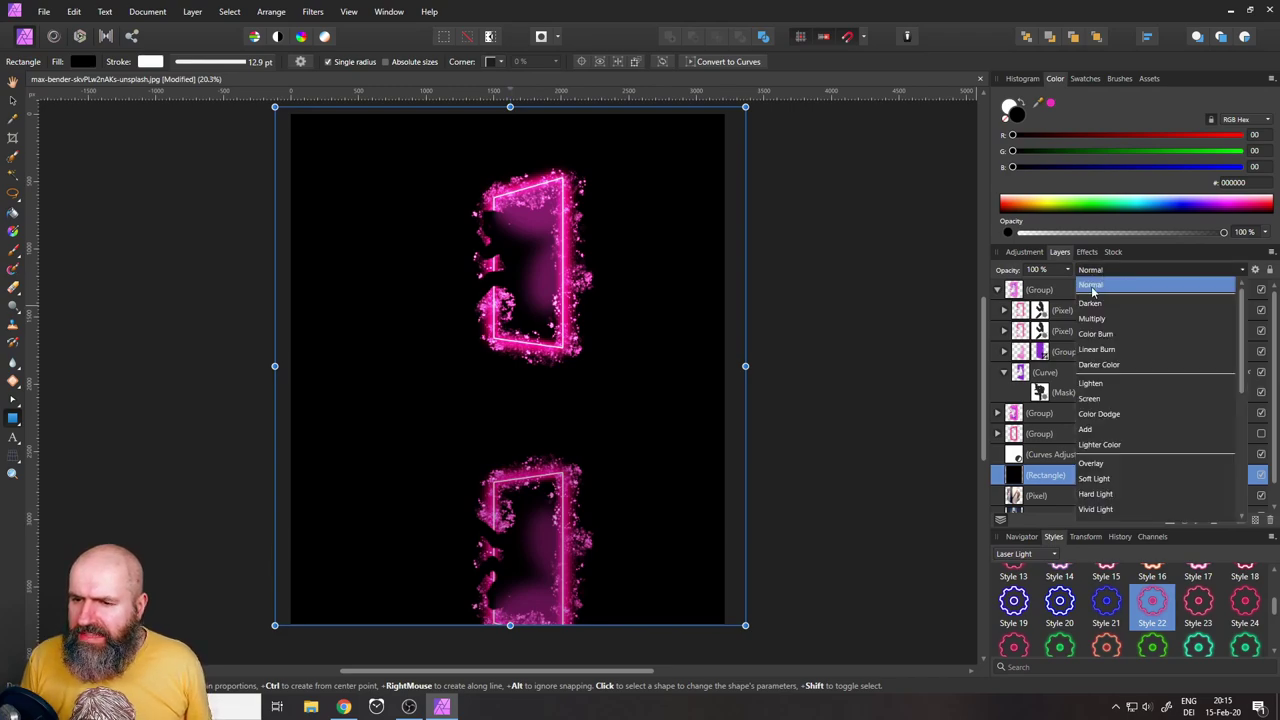
pyautogui.click(1094, 479)
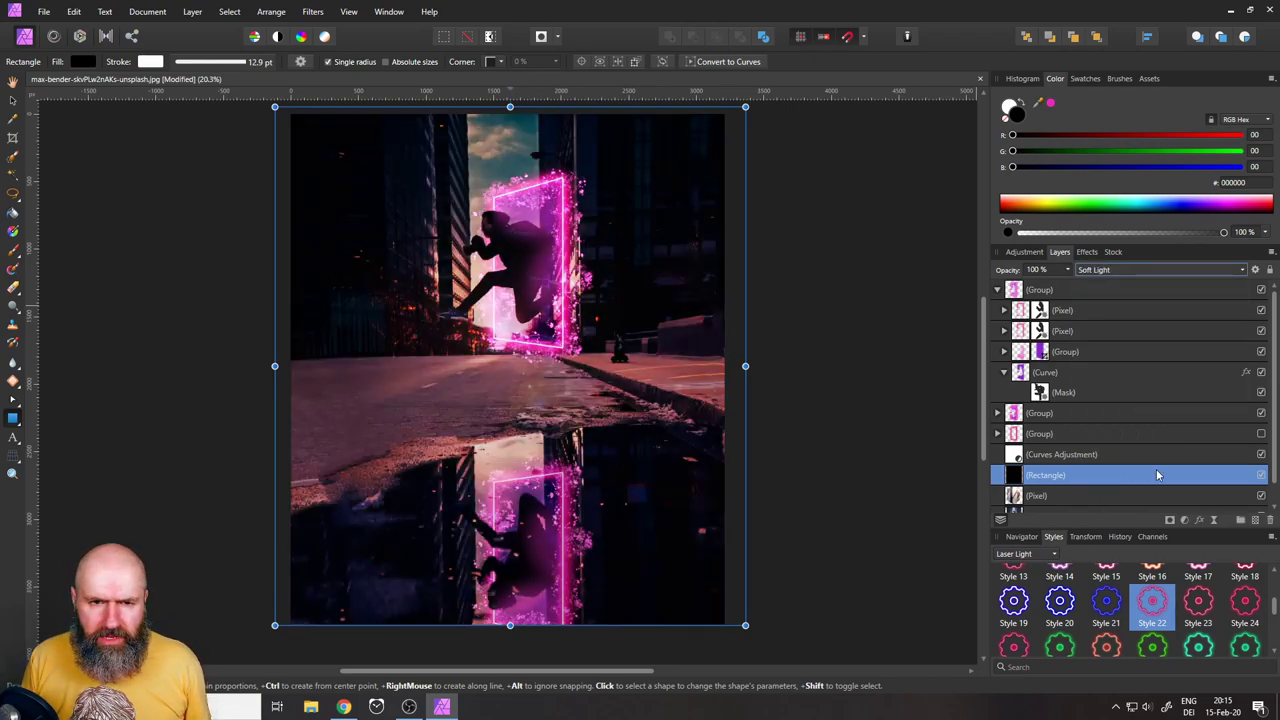
# Give the rectangle a linear gradient fill and set its end stop to deep blue with hue 243
pyautogui.click(77, 60)
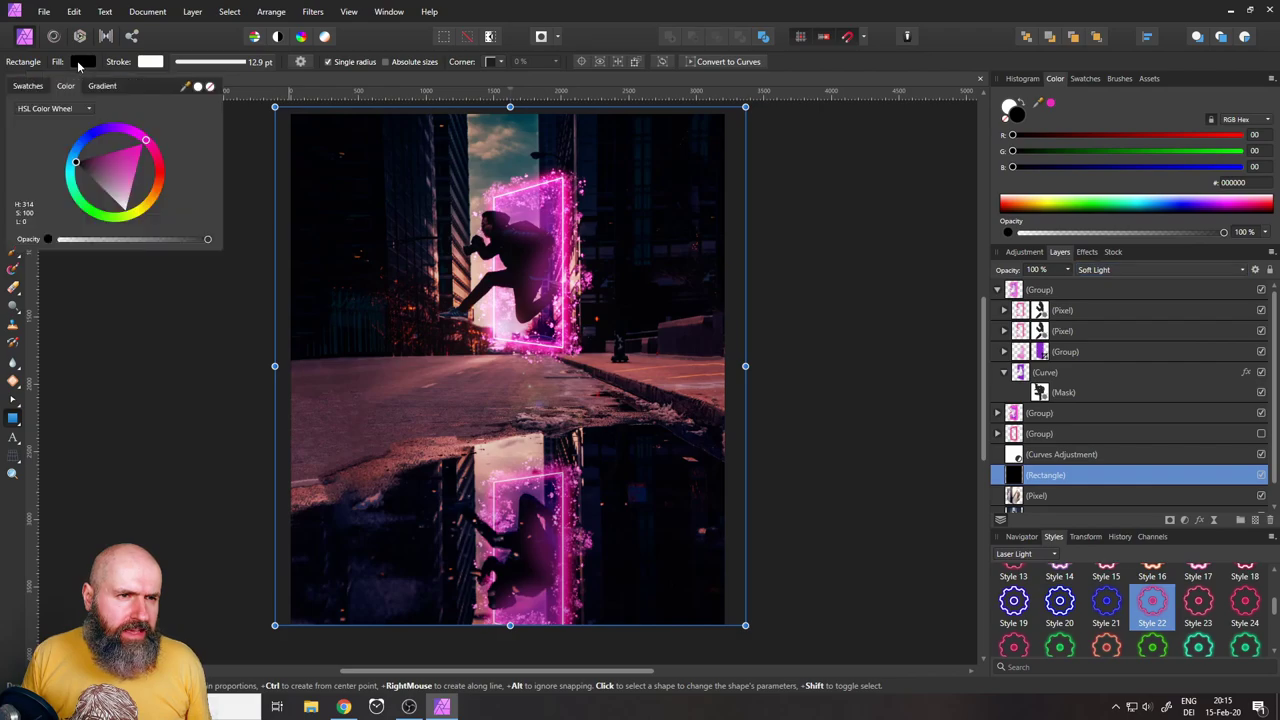
pyautogui.click(101, 88)
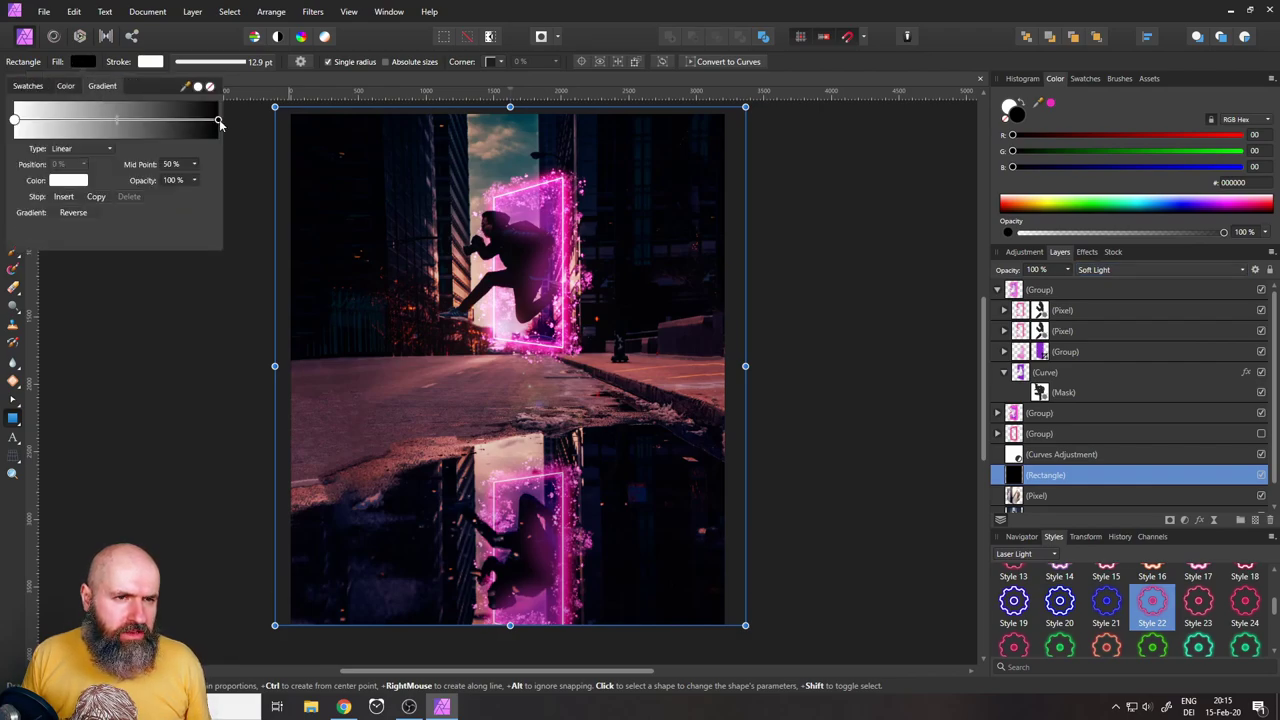
pyautogui.click(218, 121)
pyautogui.click(70, 180)
pyautogui.click(52, 253)
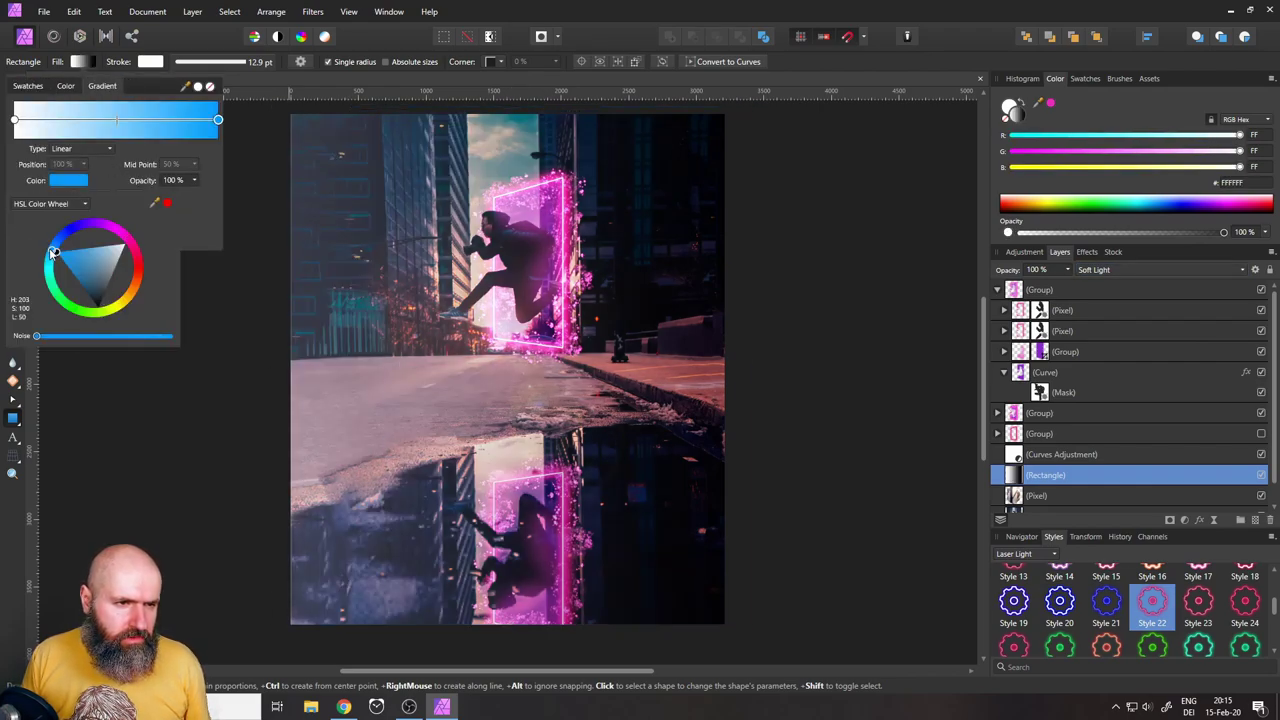
pyautogui.moveTo(52, 253); pyautogui.dragTo(73, 230)
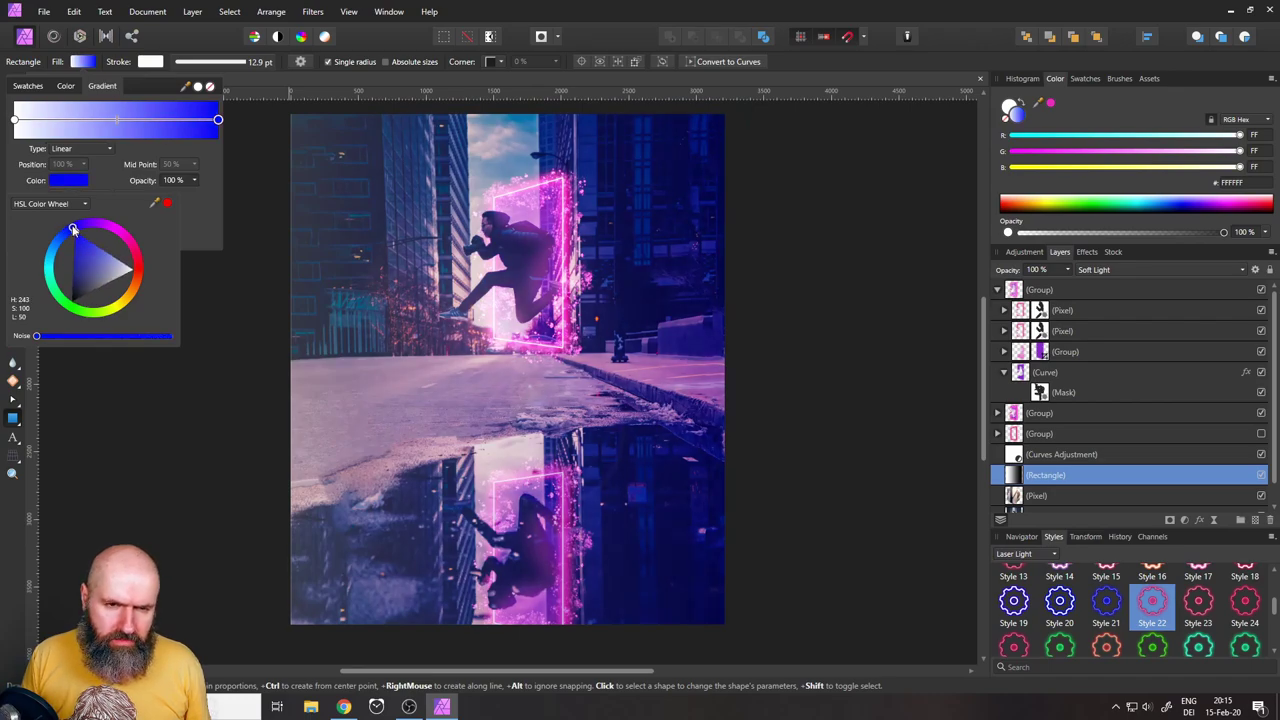
# Set the gradient's start stop to the lighter blue 0078FF
pyautogui.click(14, 120)
pyautogui.click(64, 181)
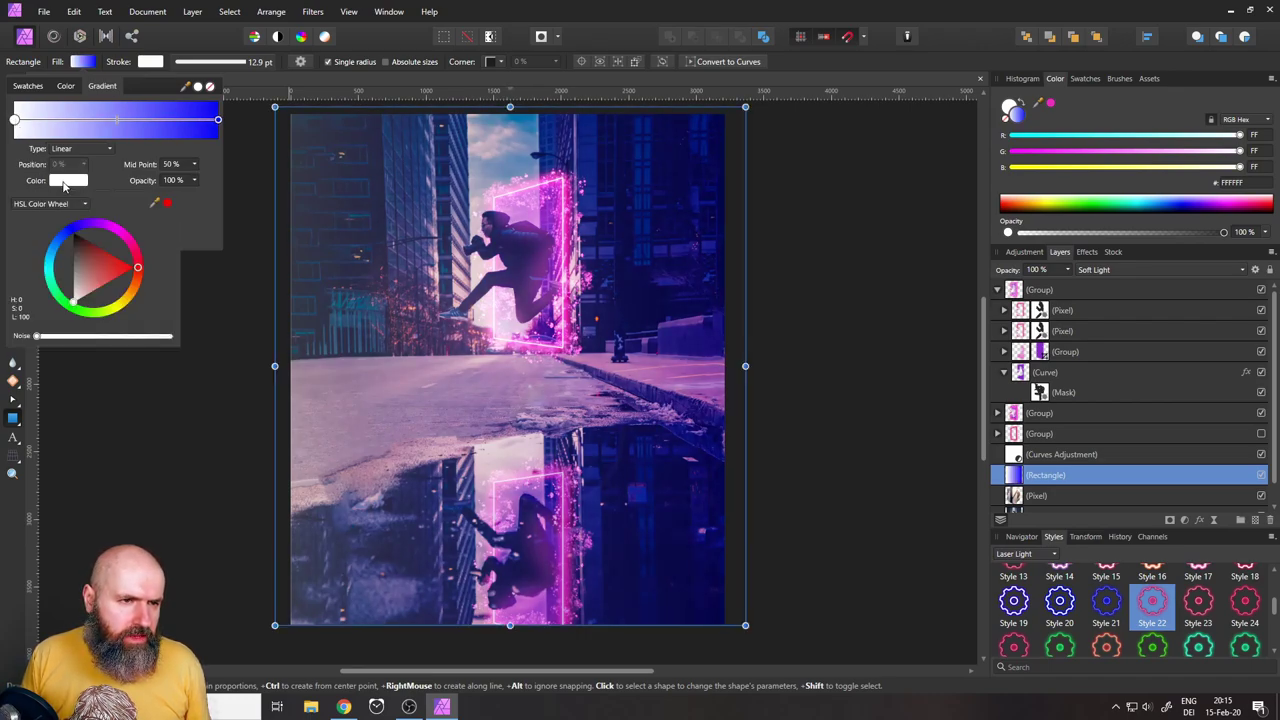
pyautogui.moveTo(66, 249)
pyautogui.mouseDown()
pyautogui.moveTo(70, 233)
pyautogui.moveTo(56, 245)
pyautogui.mouseUp()
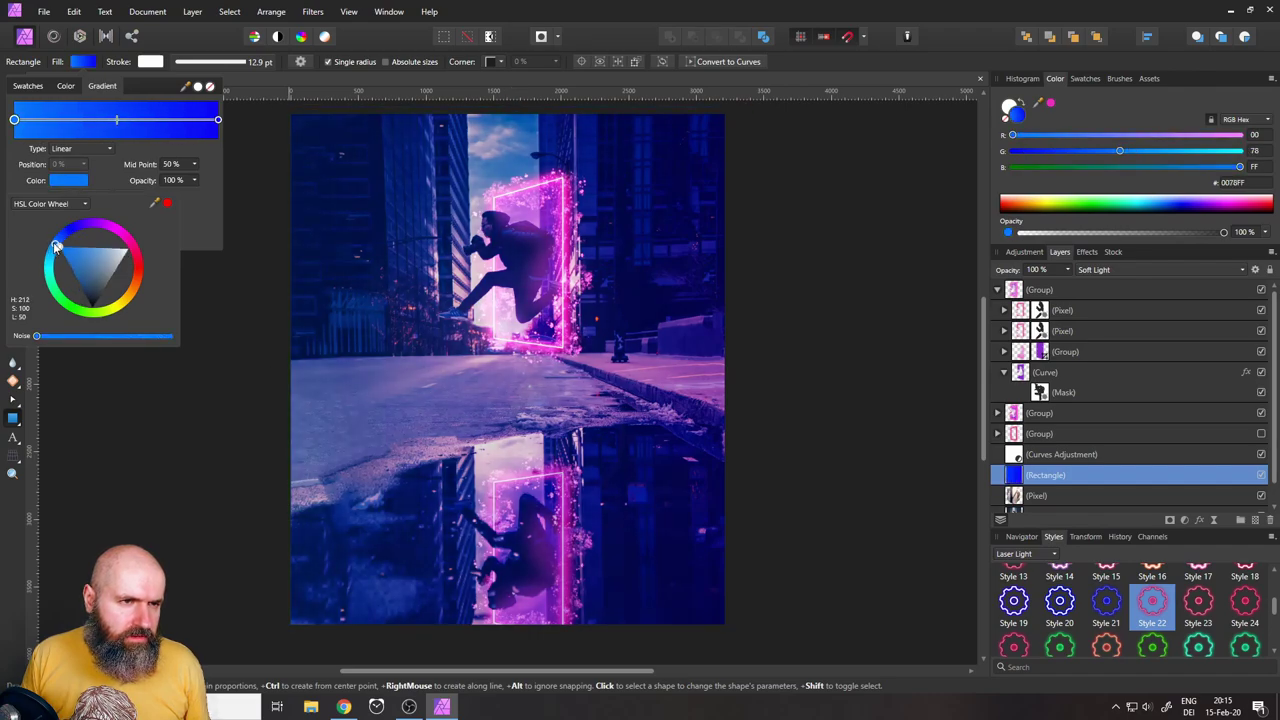
pyautogui.click(78, 63)
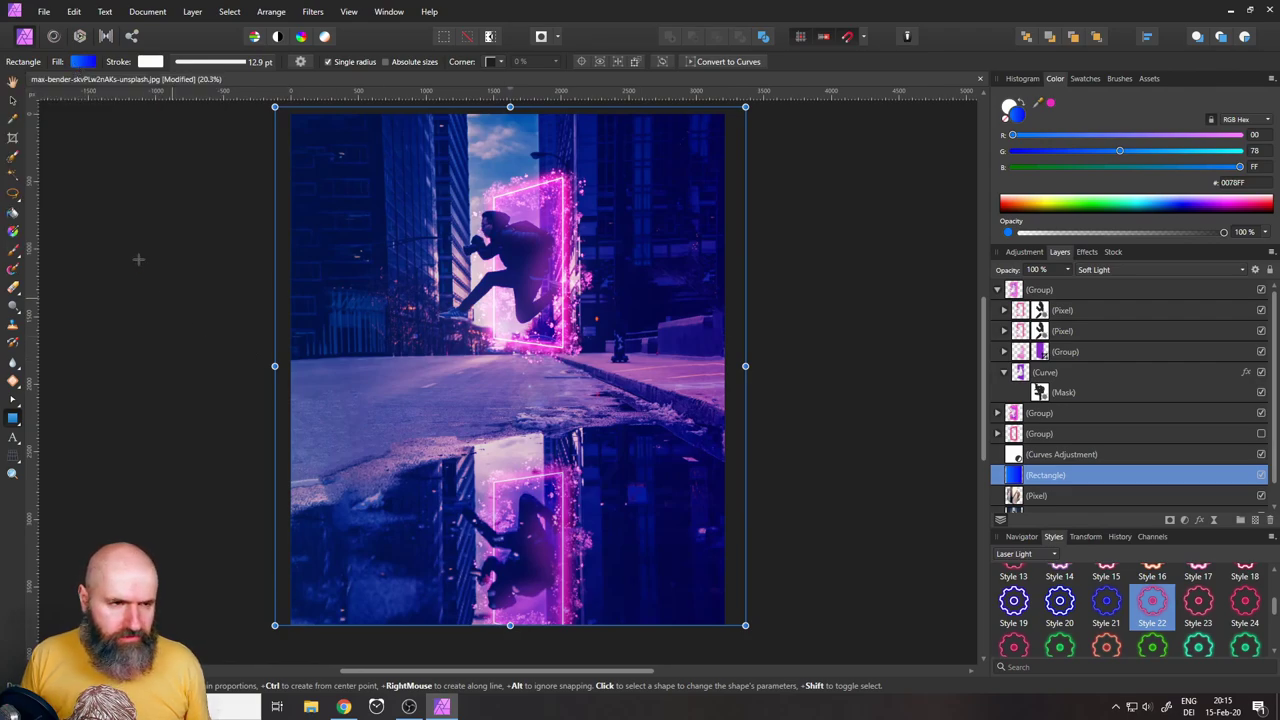
# Turn the rectangle's gradient vertical, with the lighter blue at the image's top edge and the deep blue at its bottom edge
pyautogui.click(12, 233)
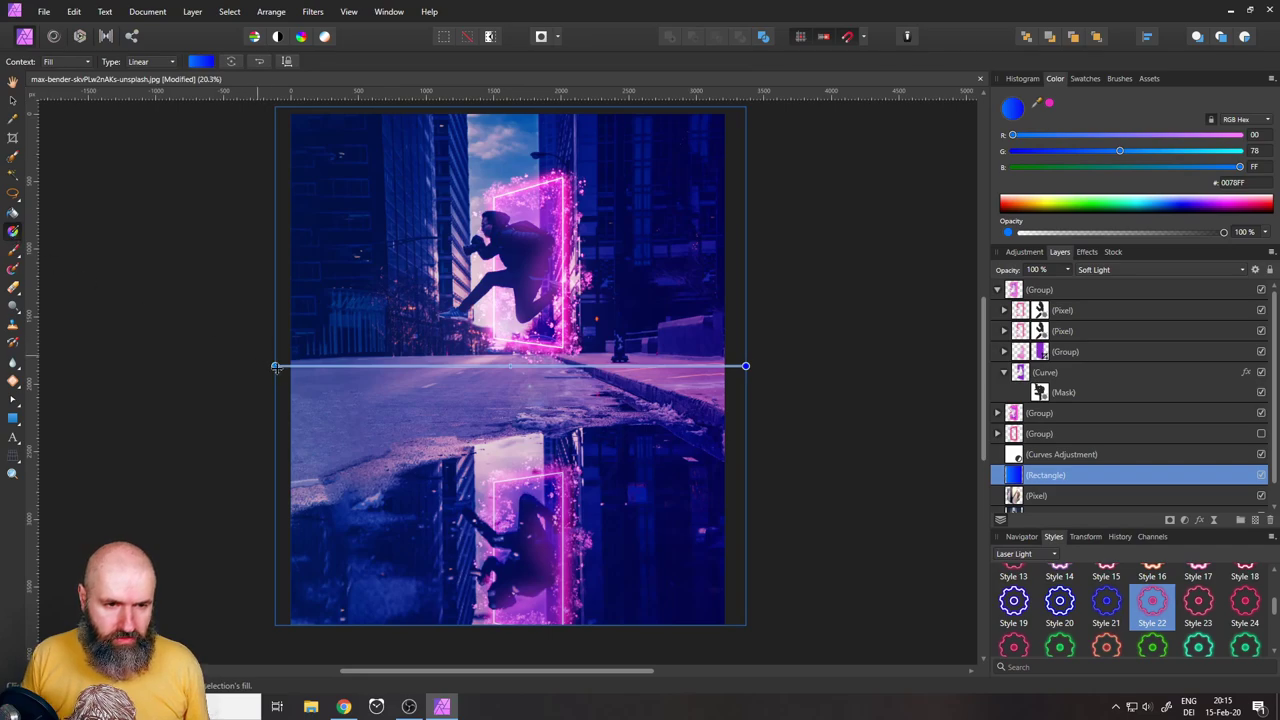
pyautogui.moveTo(273, 365); pyautogui.dragTo(510, 115)
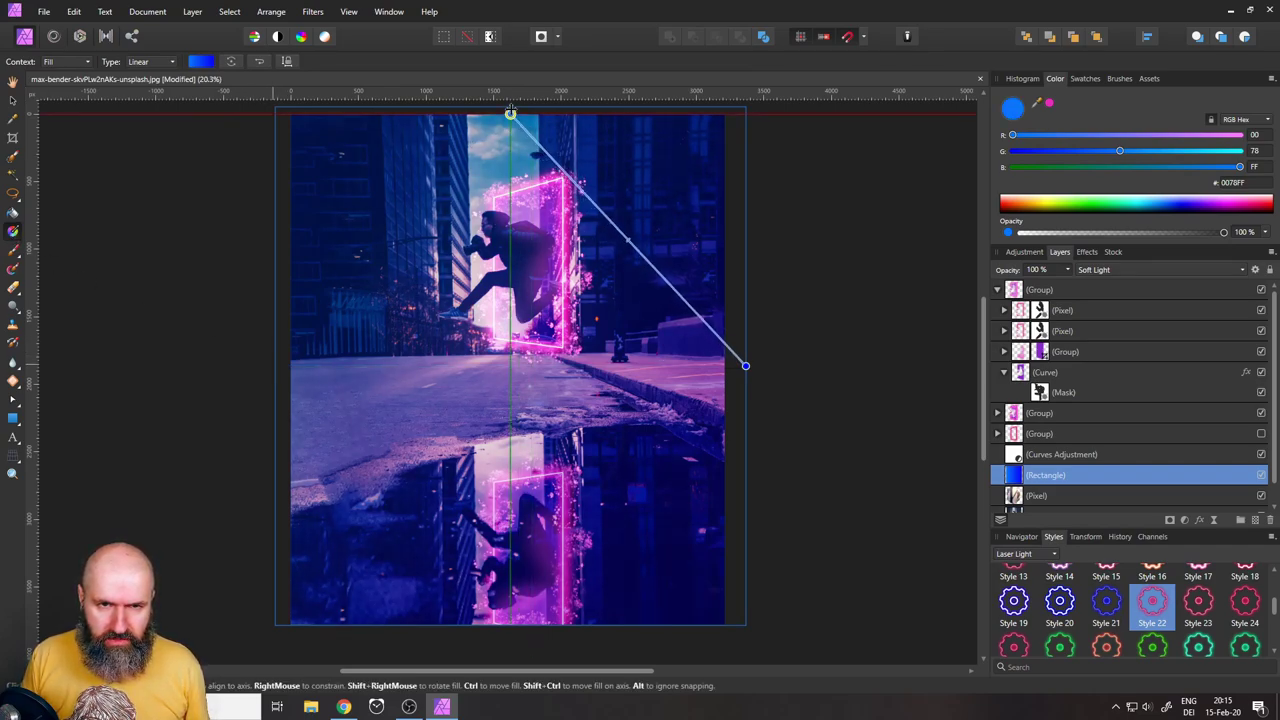
pyautogui.moveTo(744, 366); pyautogui.dragTo(510, 629)
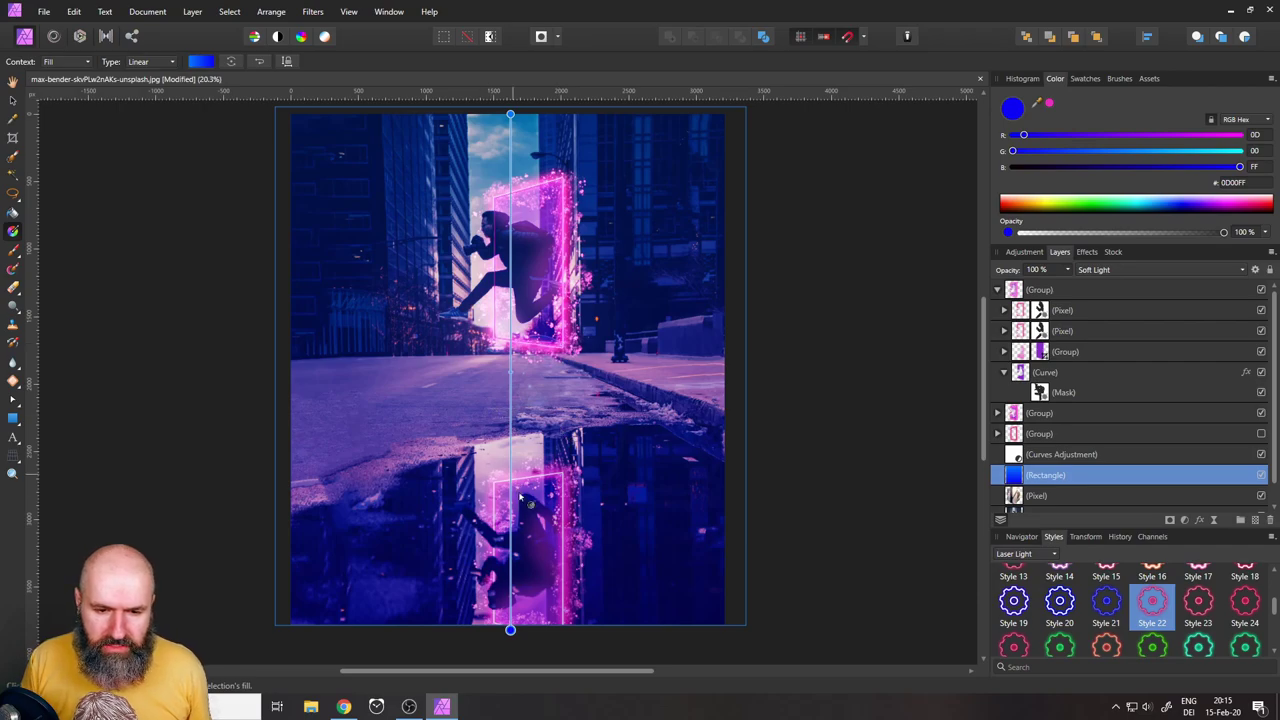
# Darken the gradient's end stop to the deep blue 140AC6
pyautogui.click(199, 62)
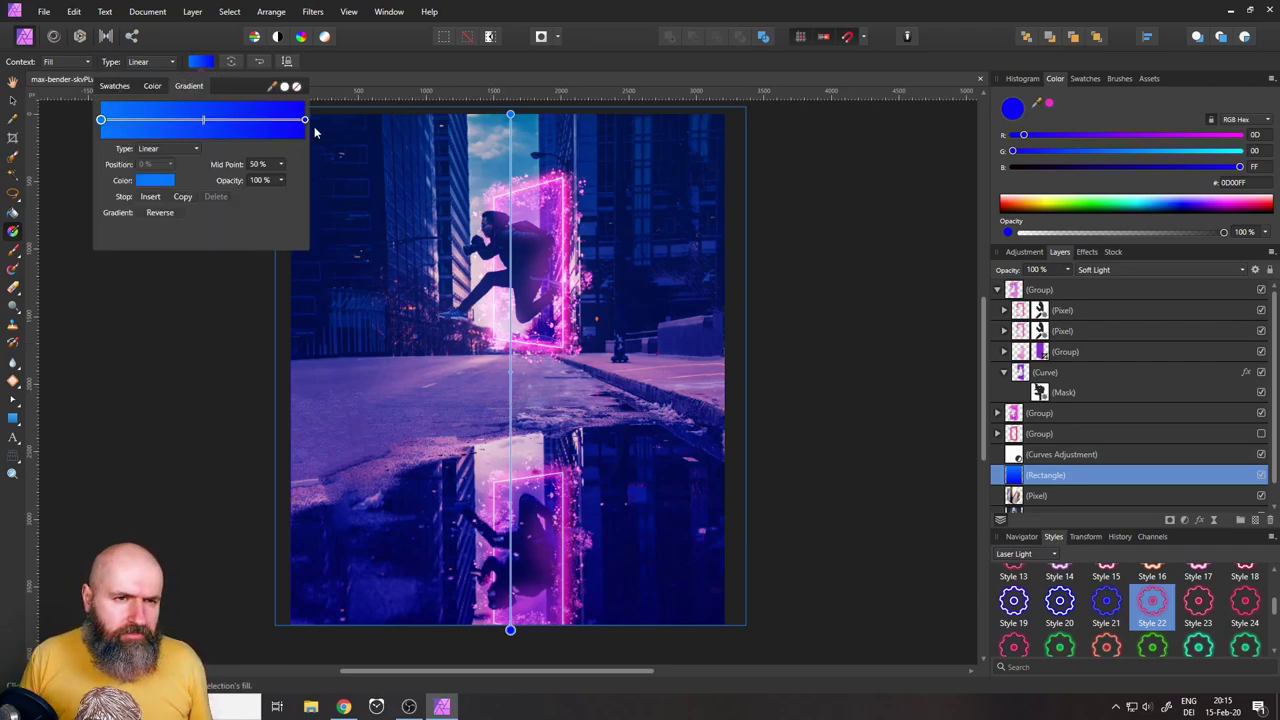
pyautogui.click(305, 120)
pyautogui.click(160, 183)
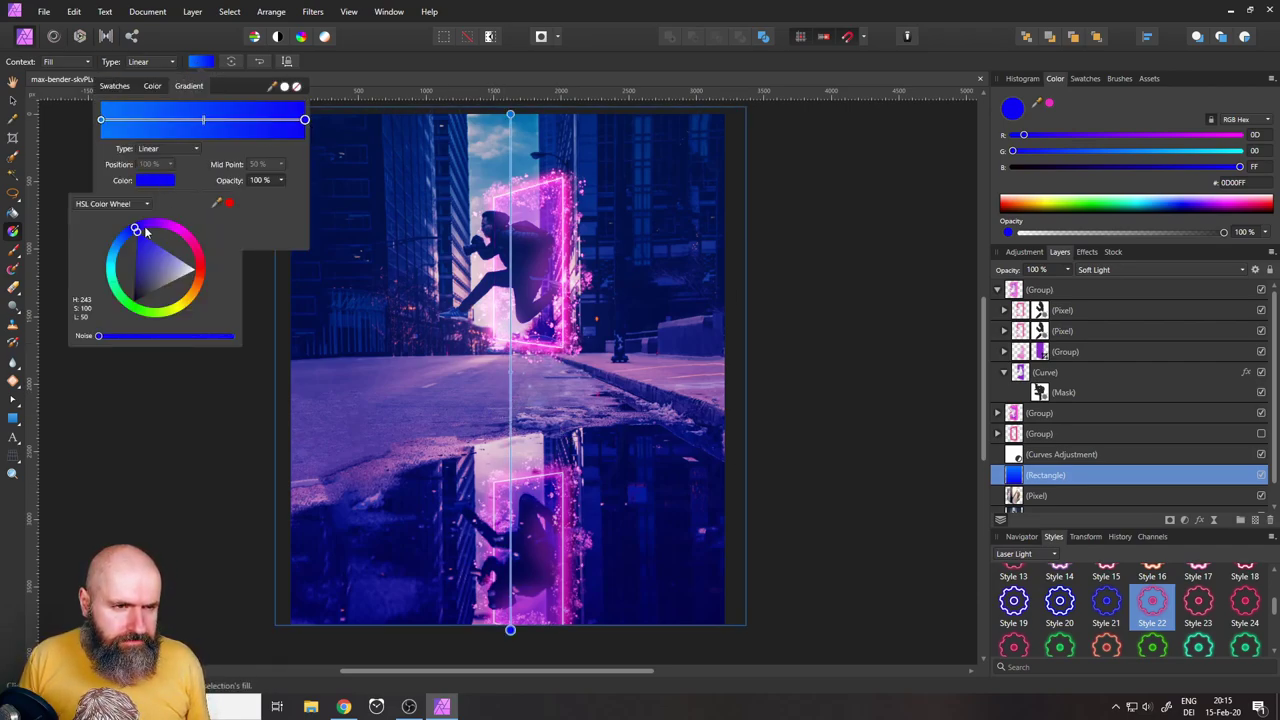
pyautogui.moveTo(140, 238)
pyautogui.mouseDown()
pyautogui.moveTo(140, 266)
pyautogui.moveTo(139, 254)
pyautogui.mouseUp()
# Adjust the gradient's start stop to the blue 0073FF
pyautogui.click(101, 120)
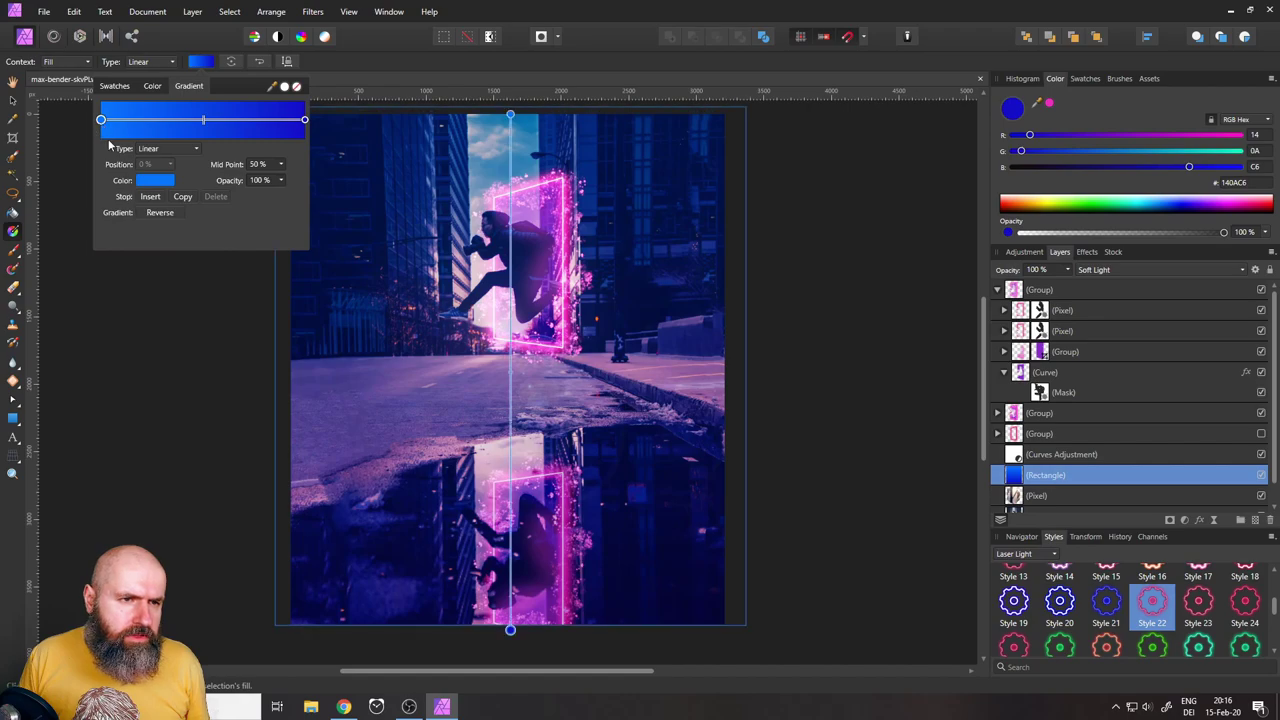
pyautogui.click(155, 181)
pyautogui.moveTo(118, 246)
pyautogui.mouseDown()
pyautogui.moveTo(113, 265)
pyautogui.moveTo(121, 244)
pyautogui.mouseUp()
pyautogui.click(195, 66)
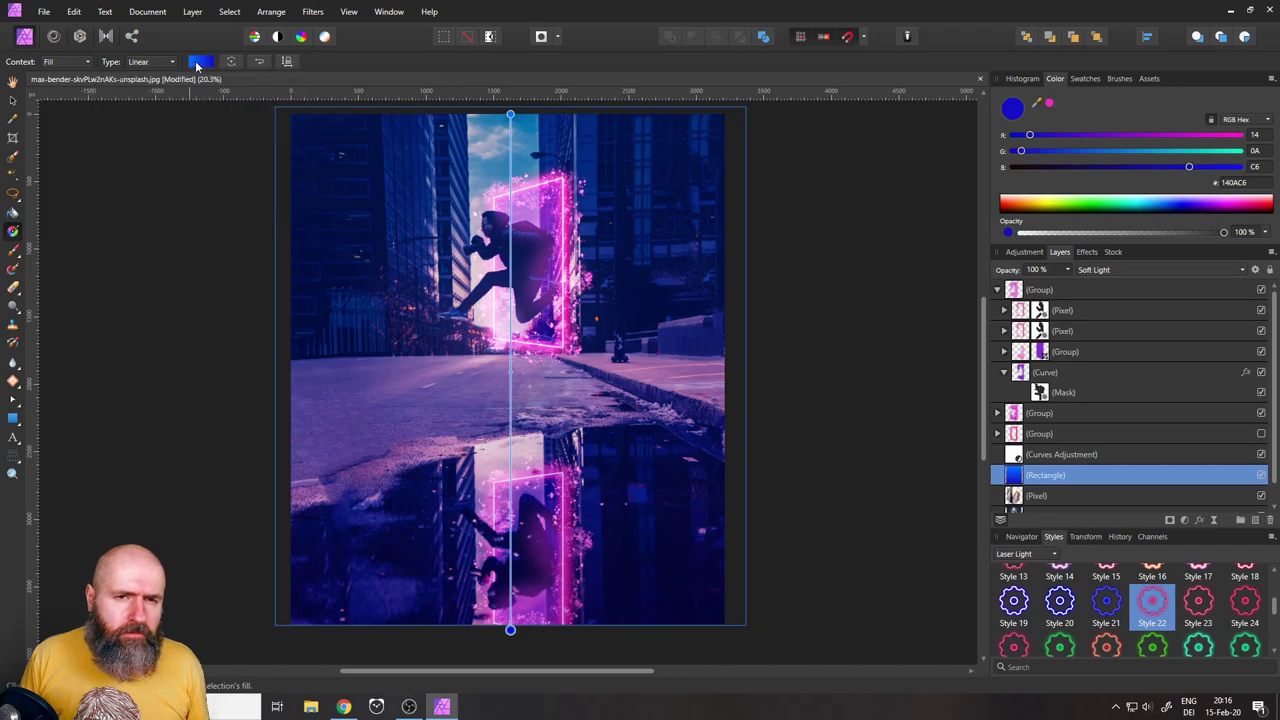
# Reduce the gradient rectangle's layer opacity to 47%
pyautogui.click(1070, 270)
pyautogui.click(1004, 285)
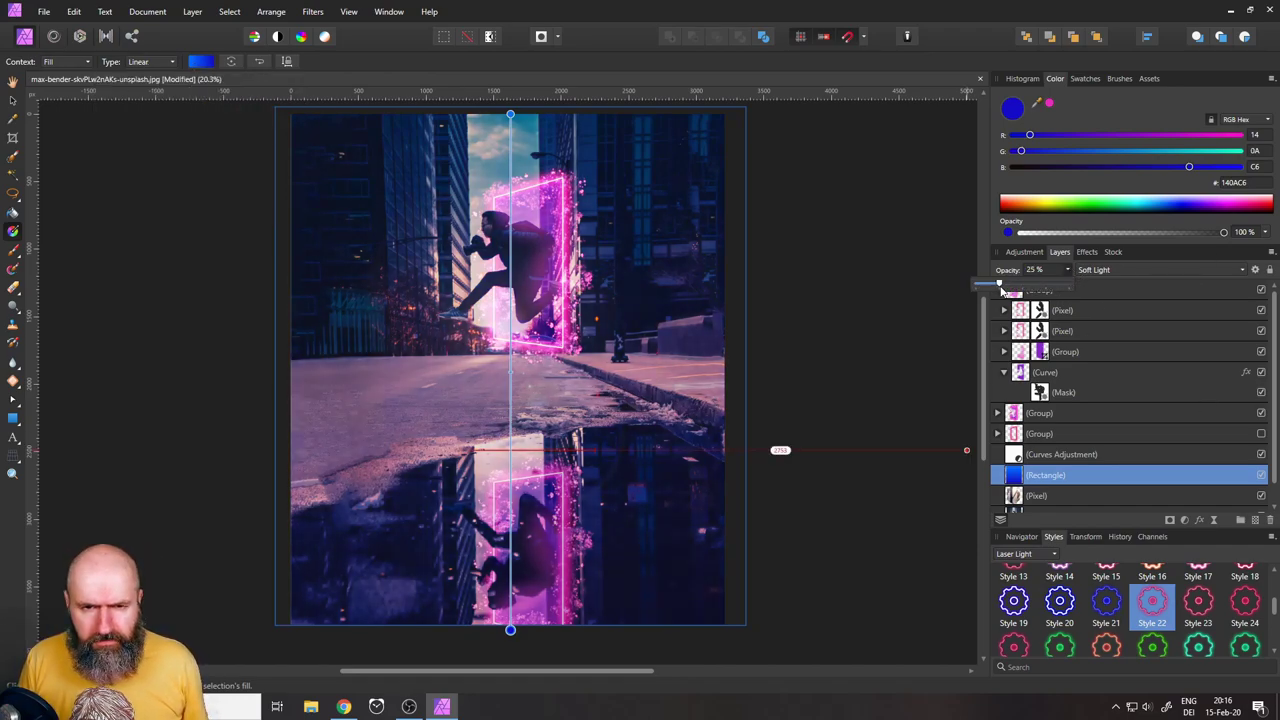
pyautogui.moveTo(1007, 289)
pyautogui.mouseDown()
pyautogui.moveTo(1036, 287)
pyautogui.moveTo(997, 285)
pyautogui.moveTo(1020, 287)
pyautogui.mouseUp()
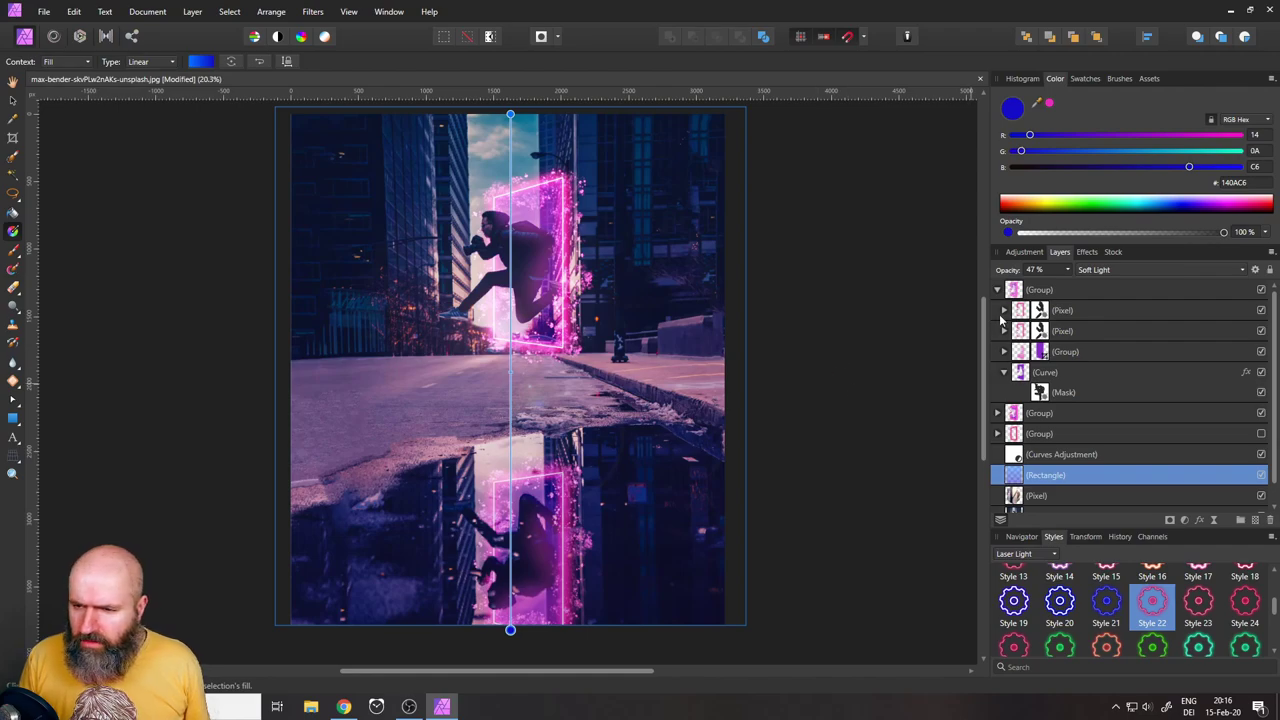
# Fine-tune the Curves adjustment by raising its midpoint slightly and placing its white end just below full brightness
pyautogui.scroll(-1, 1095, 448)
pyautogui.click(1007, 438)
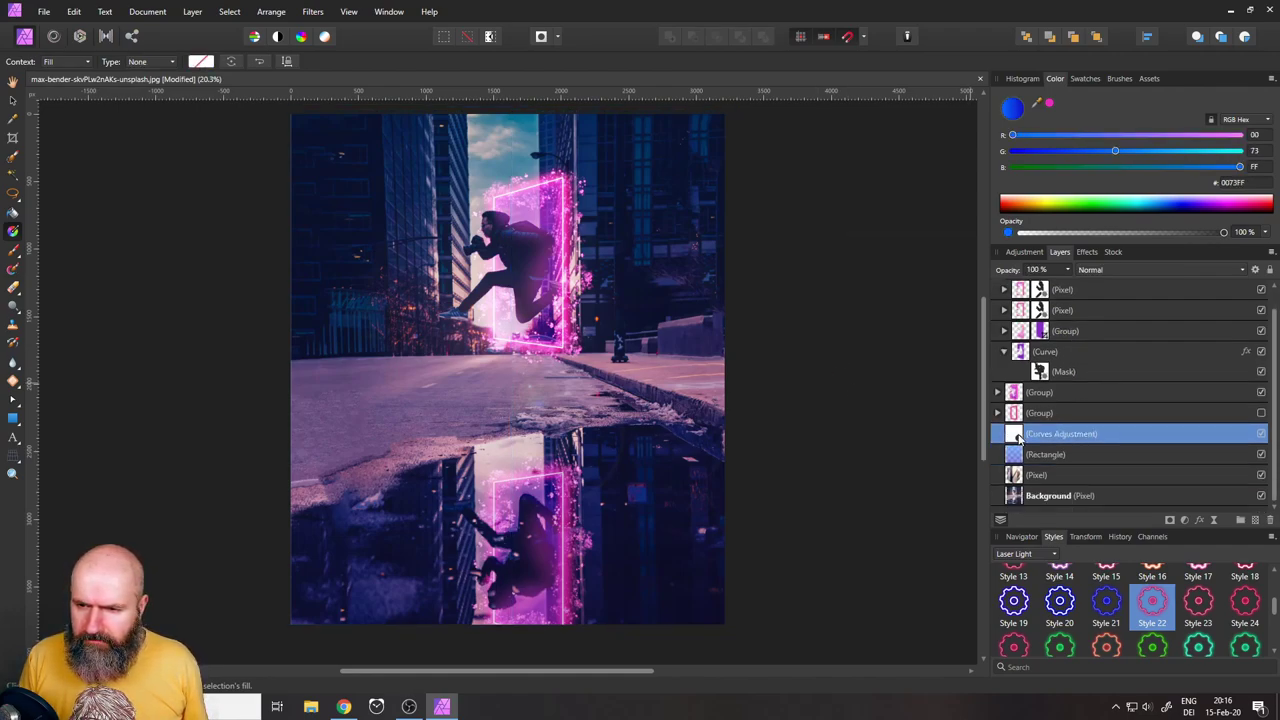
pyautogui.doubleClick(1018, 438)
pyautogui.moveTo(983, 411)
pyautogui.mouseDown()
pyautogui.moveTo(980, 393)
pyautogui.moveTo(991, 420)
pyautogui.moveTo(986, 407)
pyautogui.mouseUp()
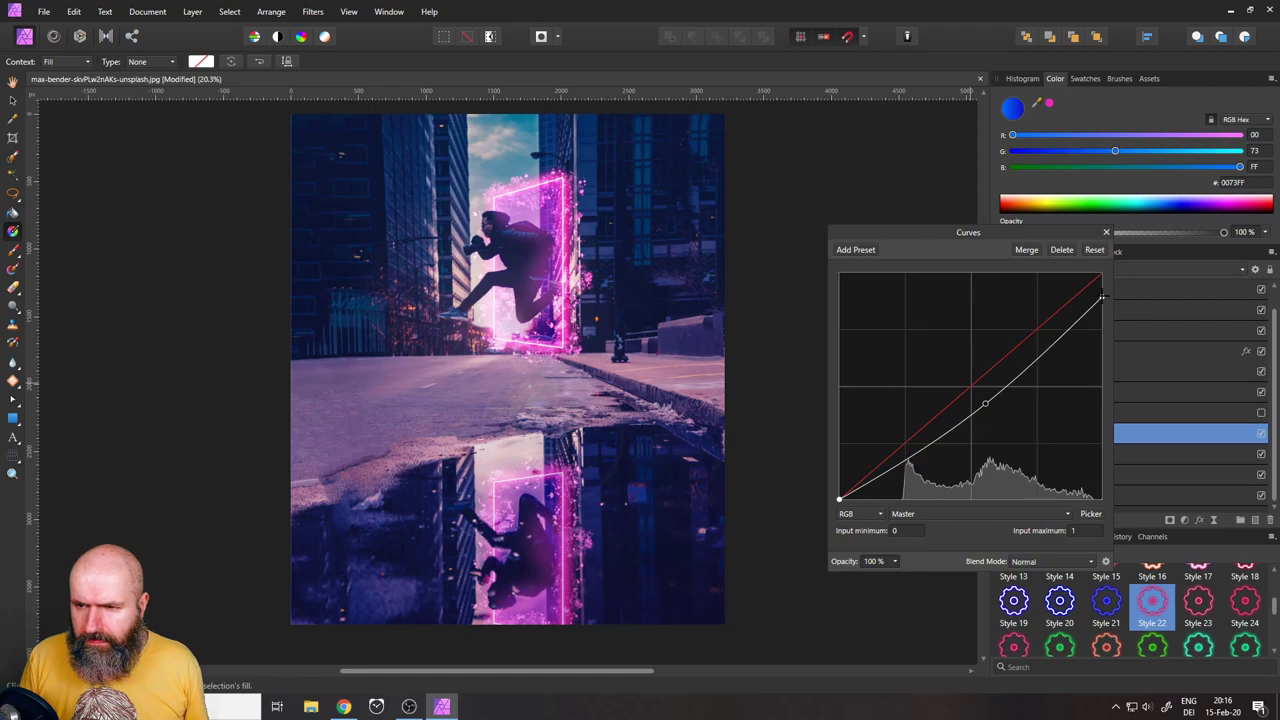
pyautogui.moveTo(1101, 296); pyautogui.dragTo(998, 274)
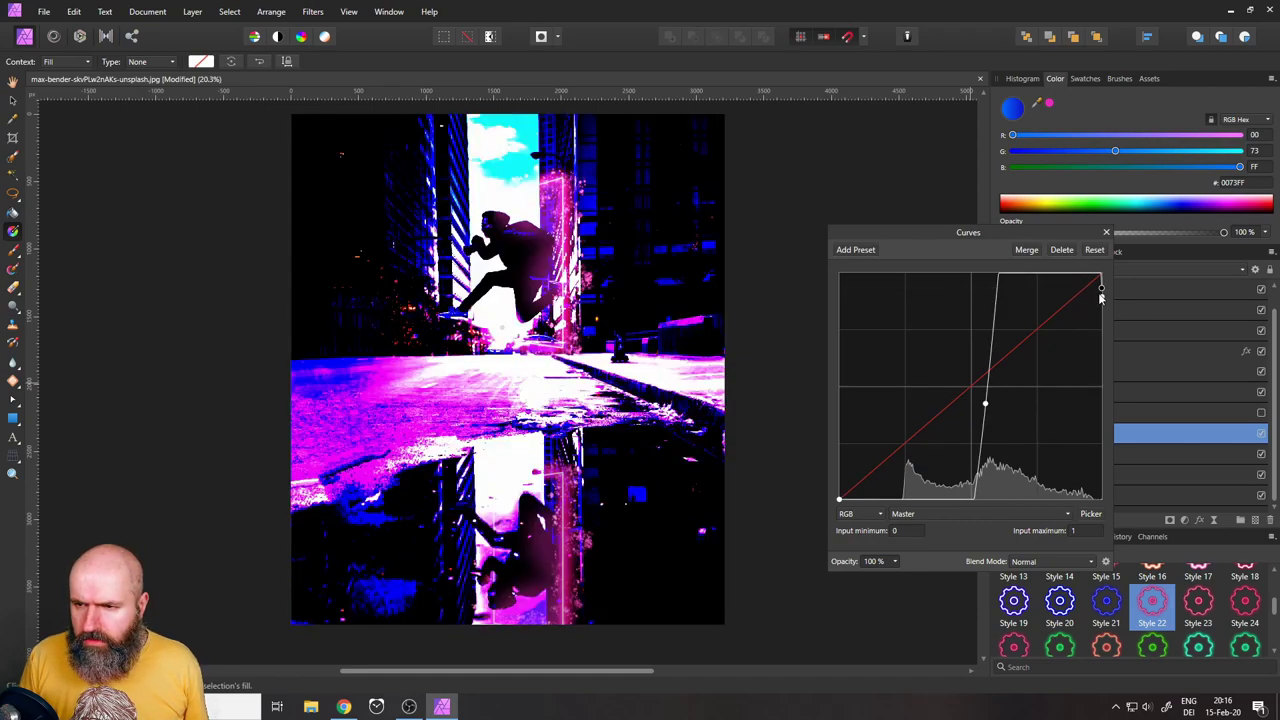
pyautogui.moveTo(1101, 296)
pyautogui.mouseDown()
pyautogui.moveTo(1107, 309)
pyautogui.moveTo(1110, 291)
pyautogui.mouseUp()
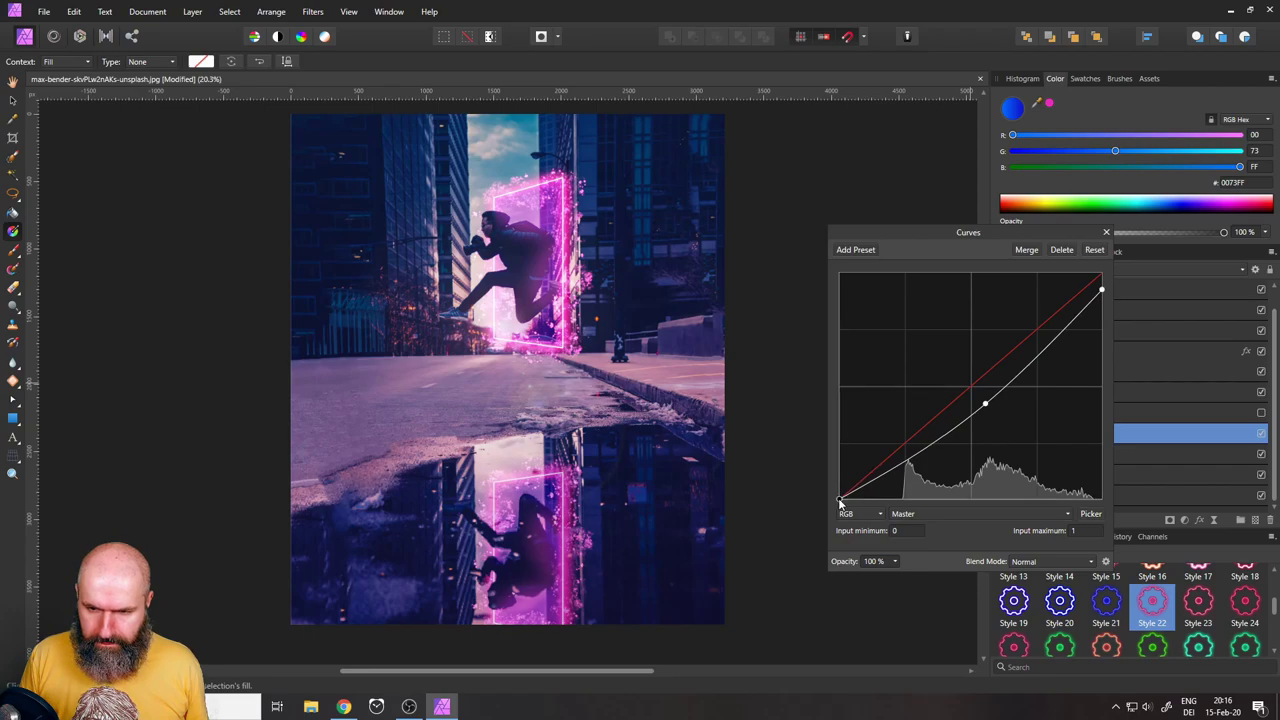
pyautogui.moveTo(840, 498)
pyautogui.mouseDown()
pyautogui.moveTo(858, 501)
pyautogui.moveTo(840, 504)
pyautogui.mouseUp()
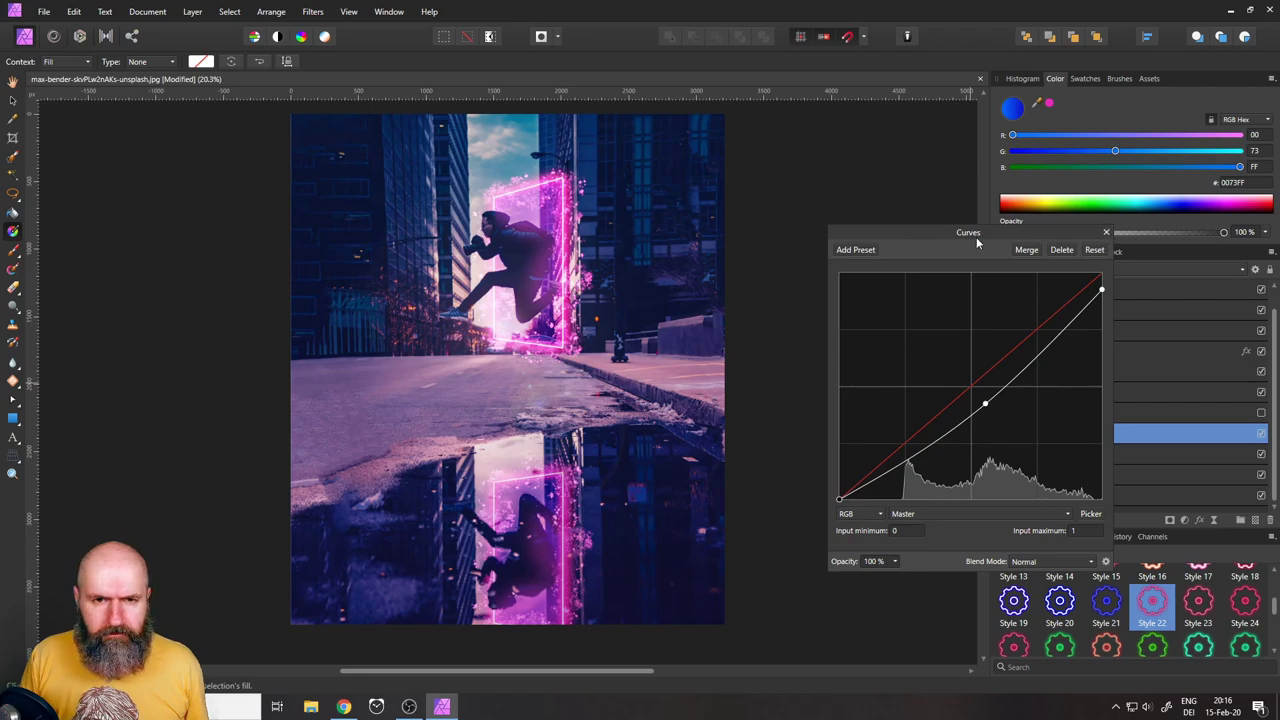
pyautogui.click(1106, 232)
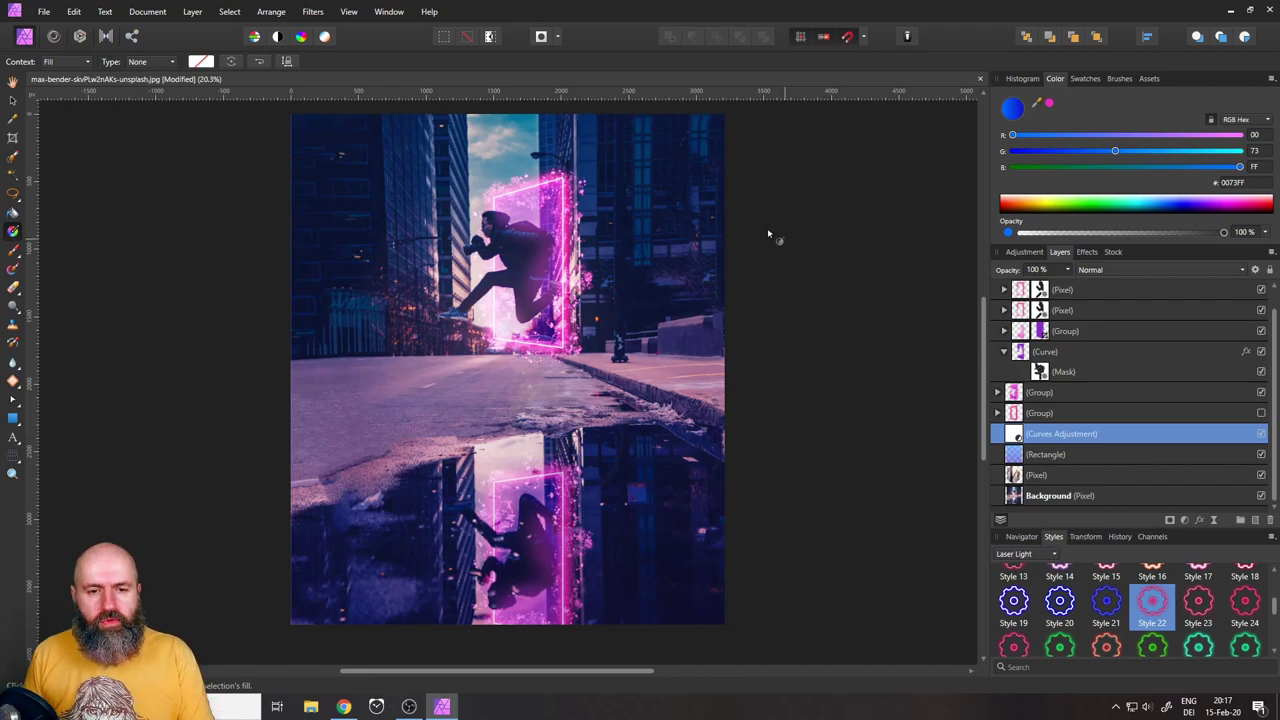
pyautogui.scroll(2, 571, 296)
pyautogui.scroll(-1, 656, 283)
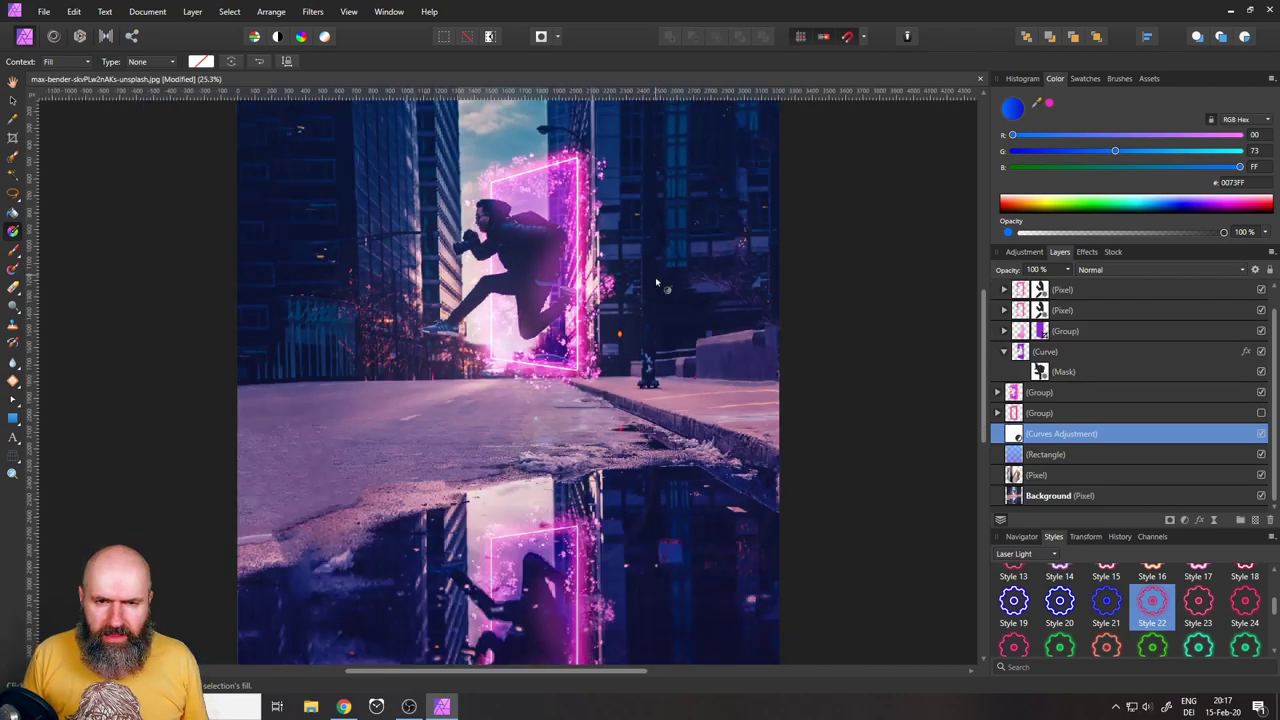
pyautogui.moveTo(656, 283); pyautogui.dragTo(690, 272)
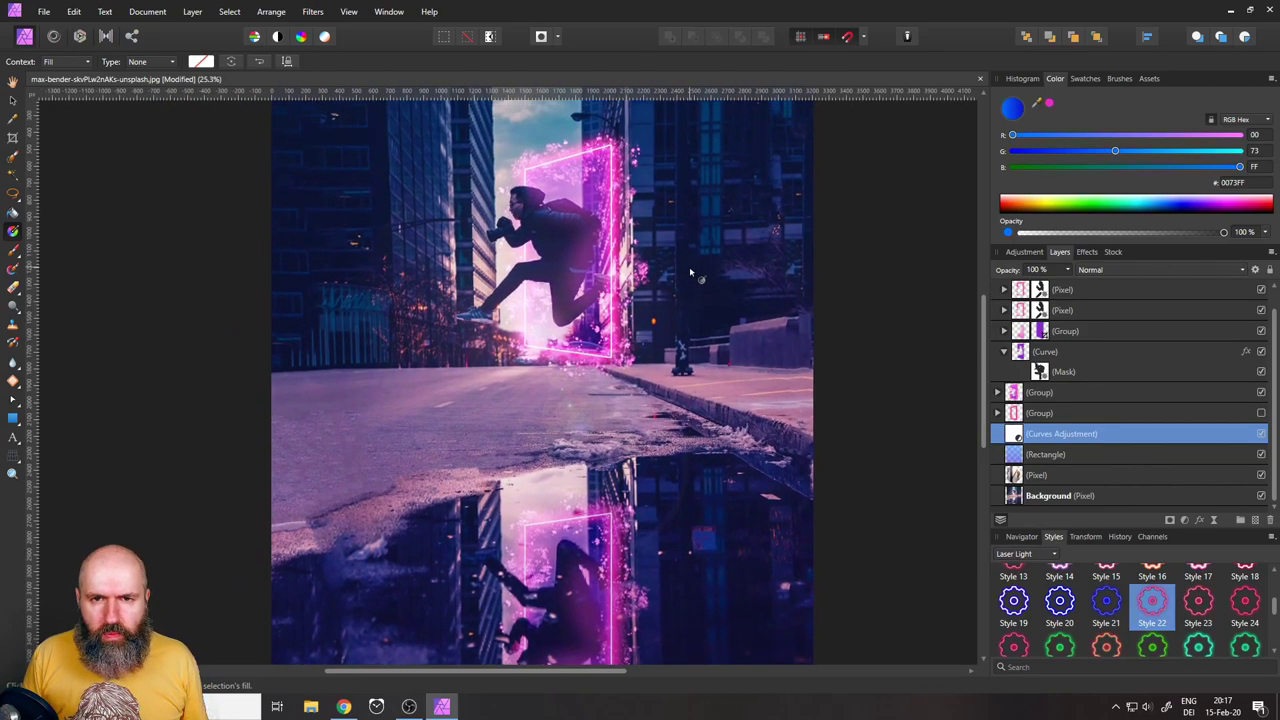